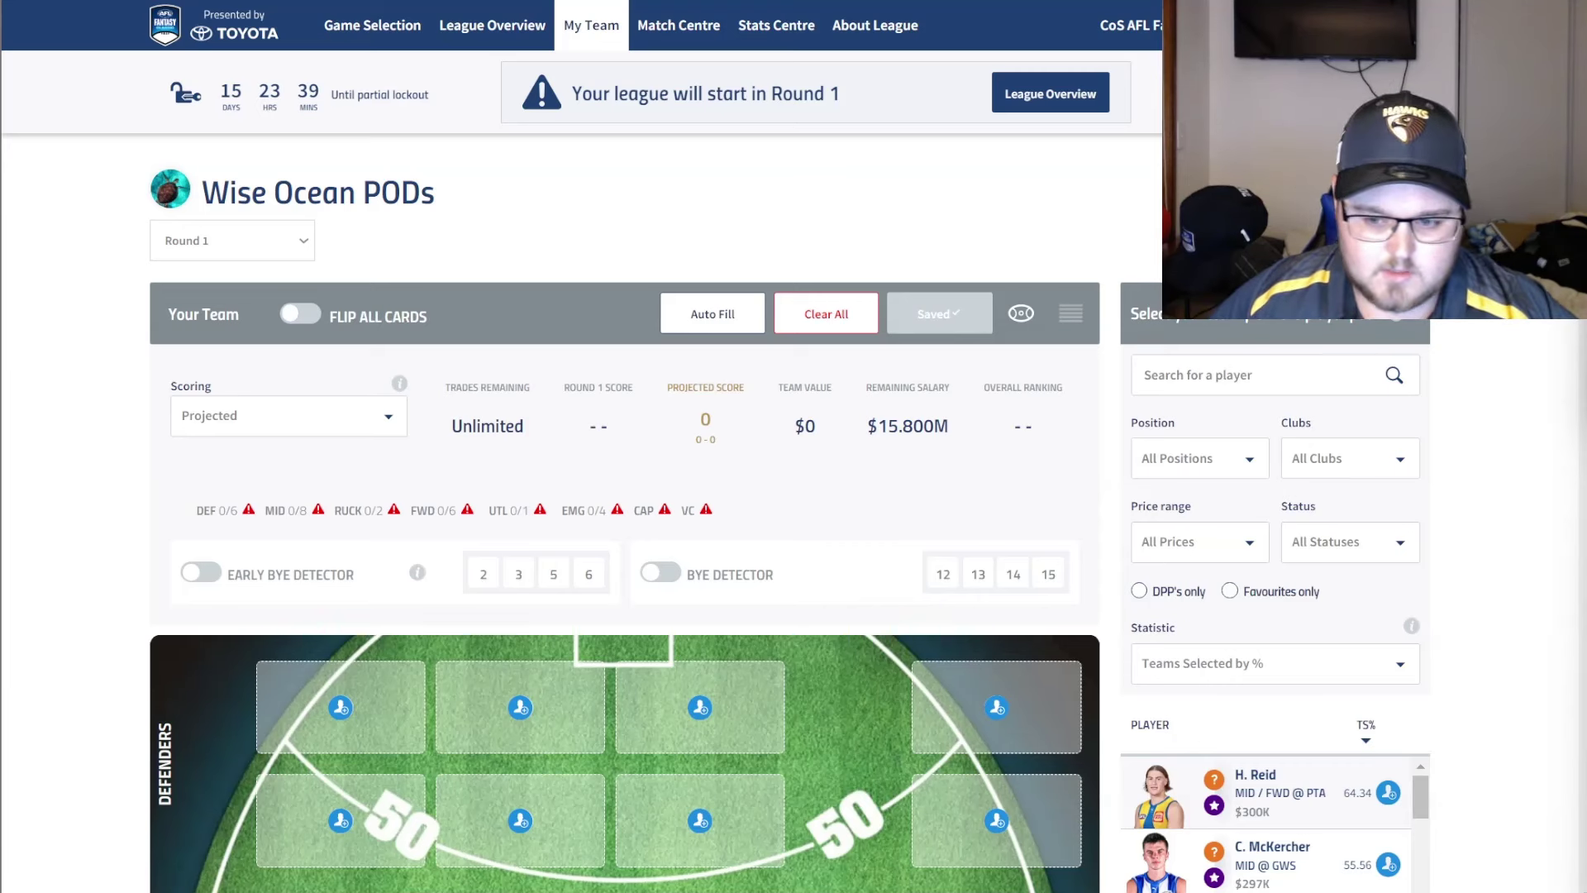
Filter the player list to show only Richmond players
scroll(1544, 471, "down", 2)
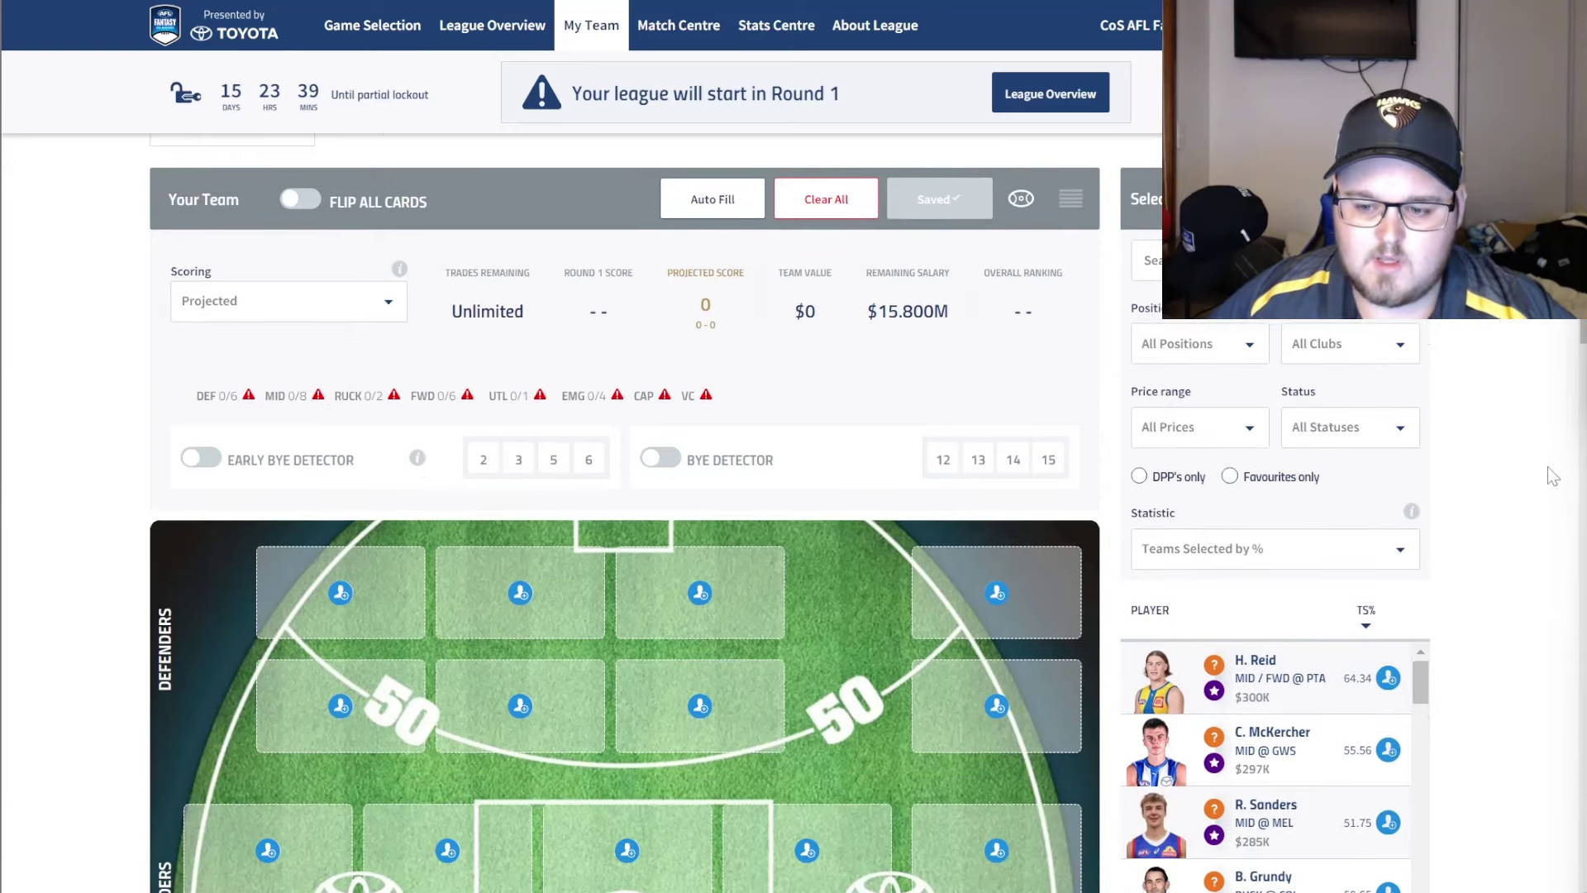
scroll(1548, 474, "up", 2)
scroll(1548, 475, "down", 2)
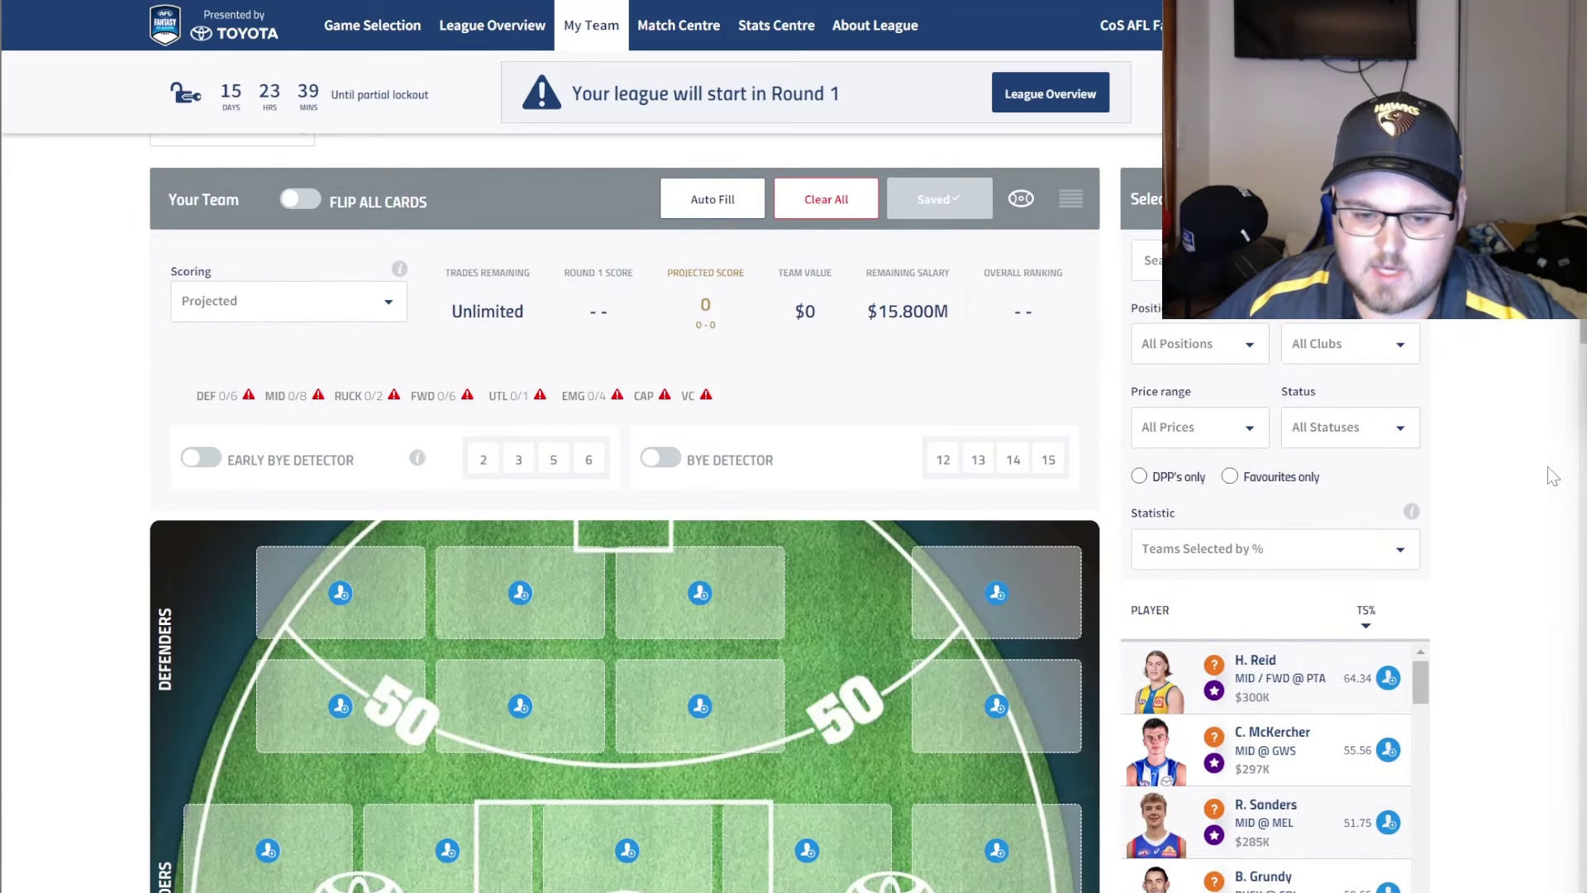
left_click(1368, 351)
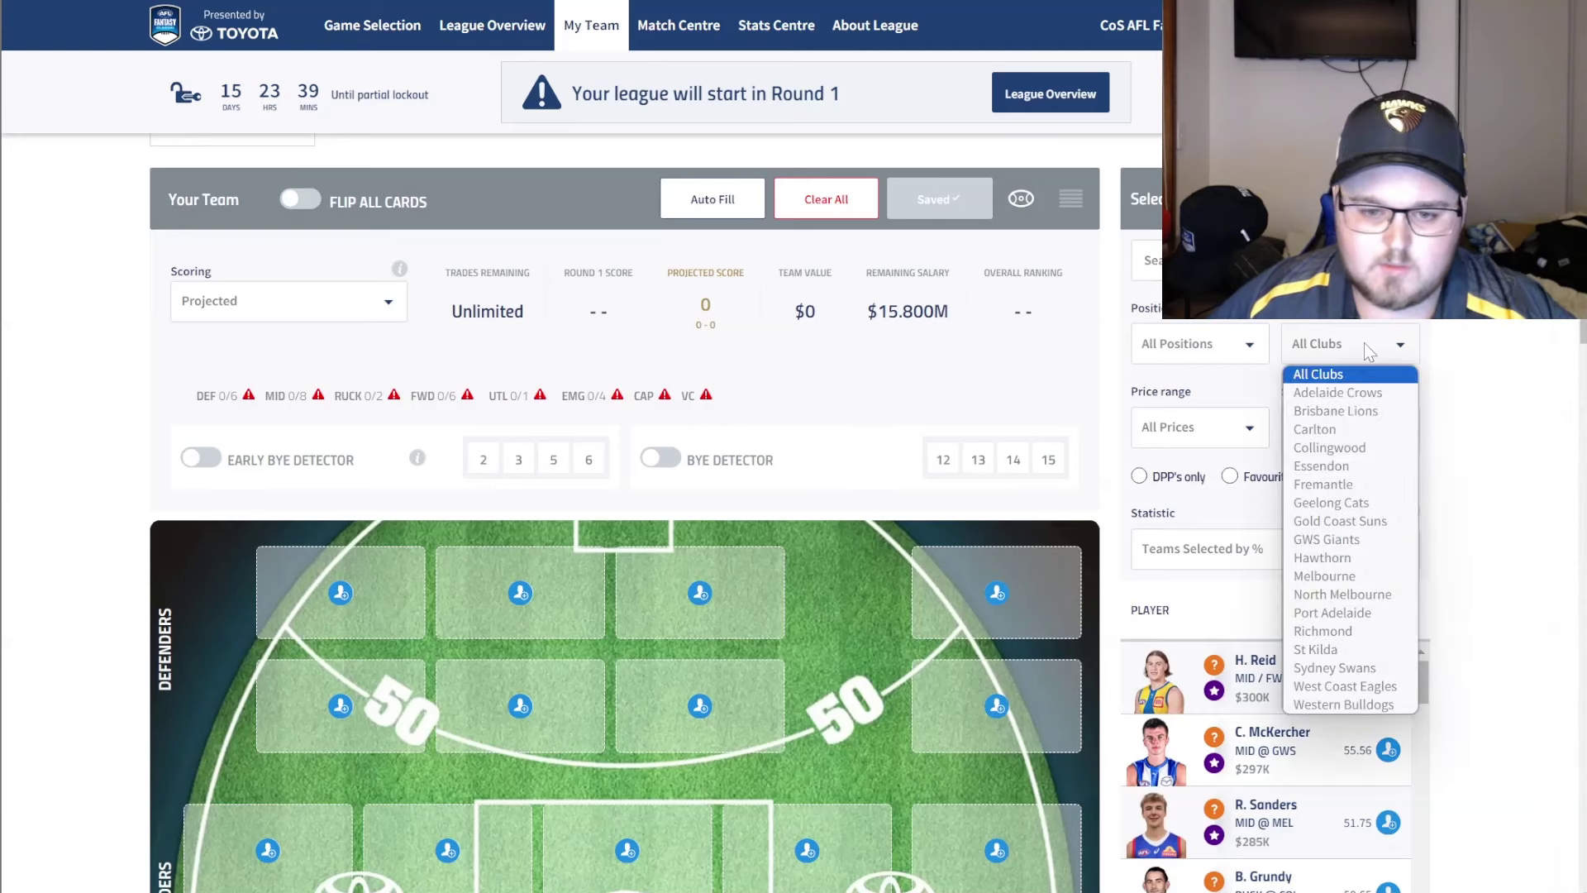
left_click(1373, 632)
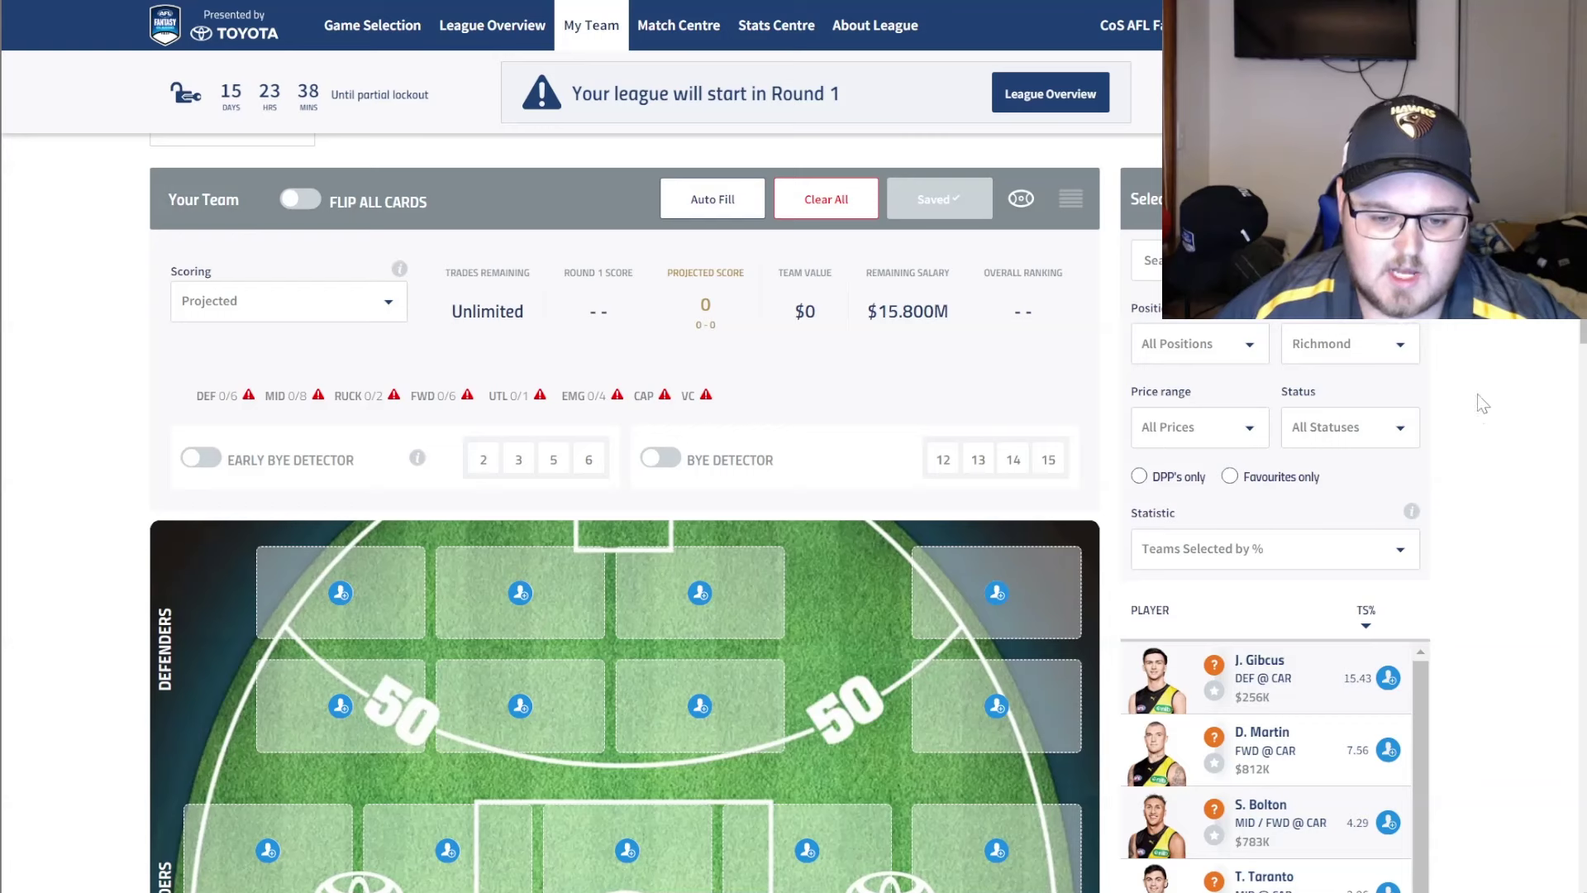
Add Josh Gibcus to the team and move him to the upper defender interchange slot
scroll(1455, 413, "down", 1)
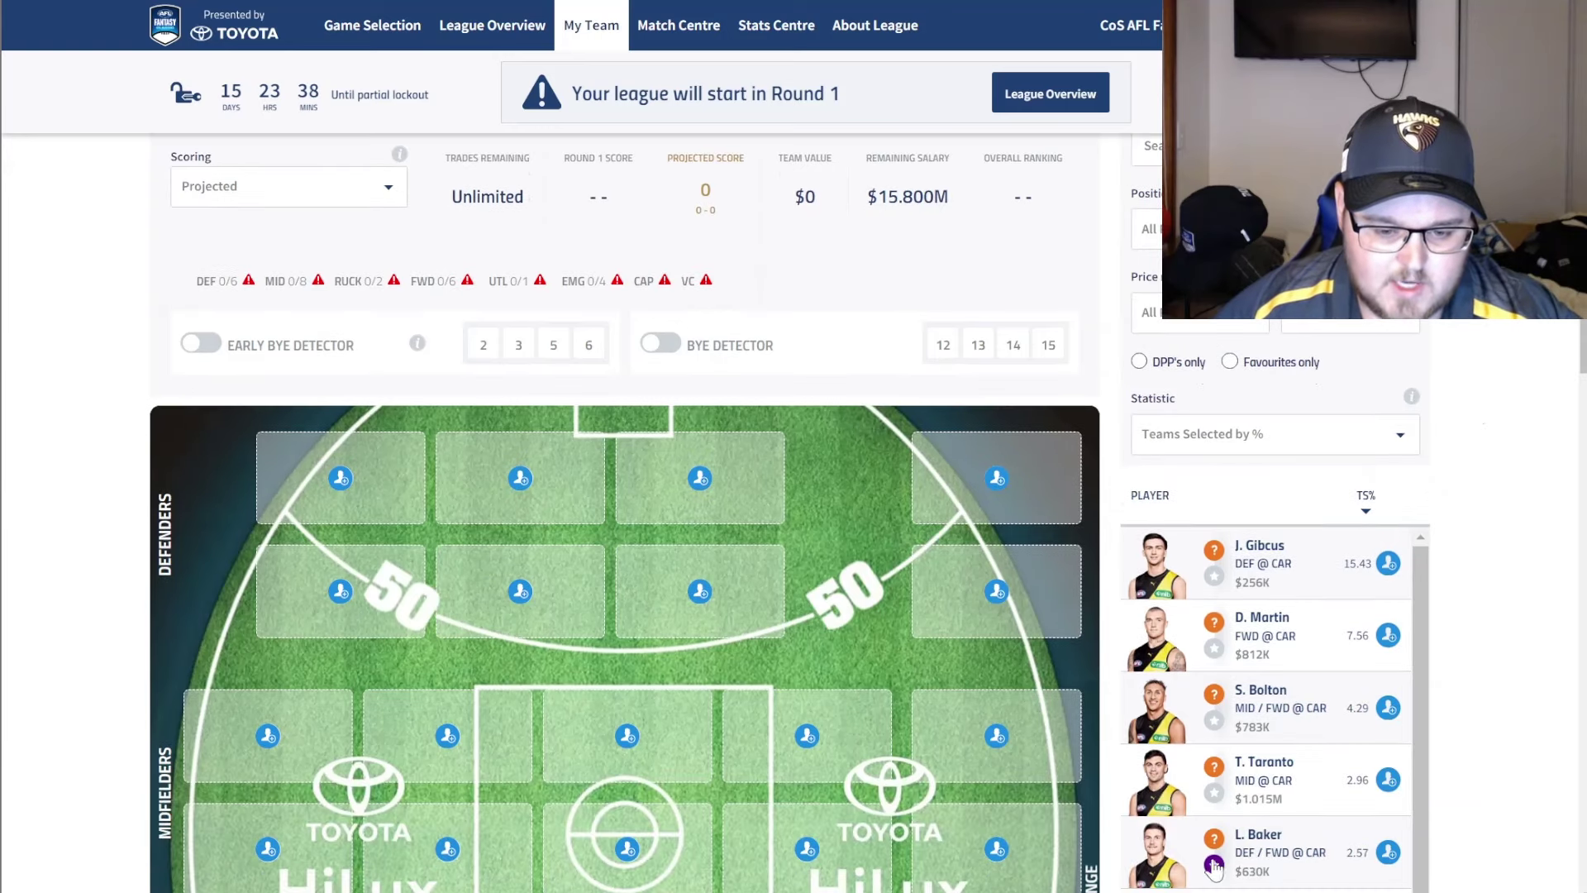
scroll(1421, 529, "down", 2)
scroll(1421, 529, "up", 2)
scroll(963, 471, "up", 1)
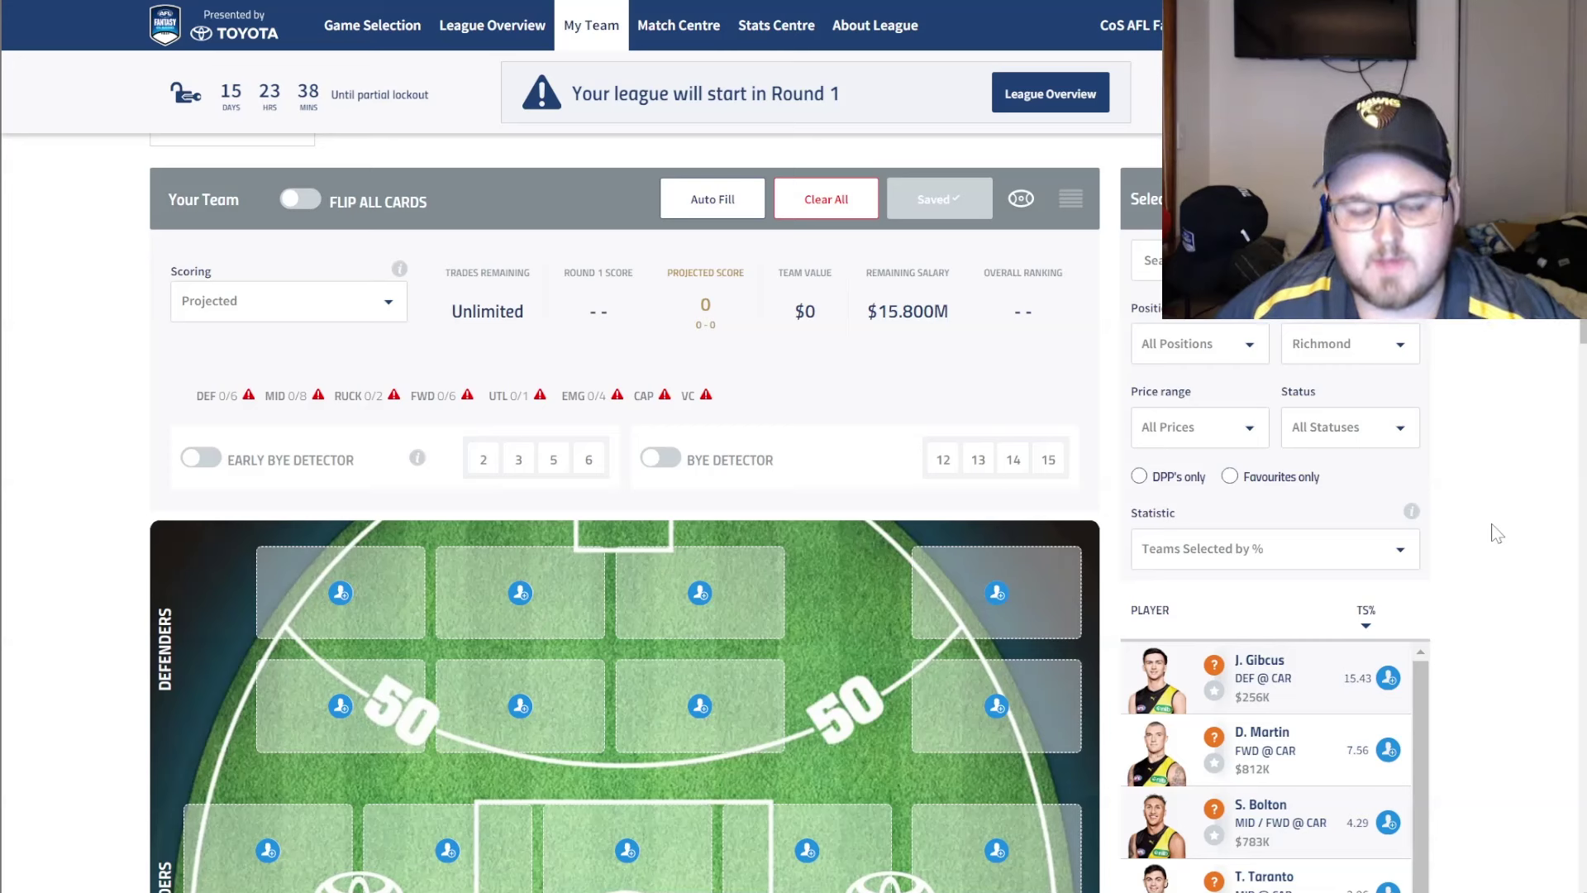
left_click(1388, 677)
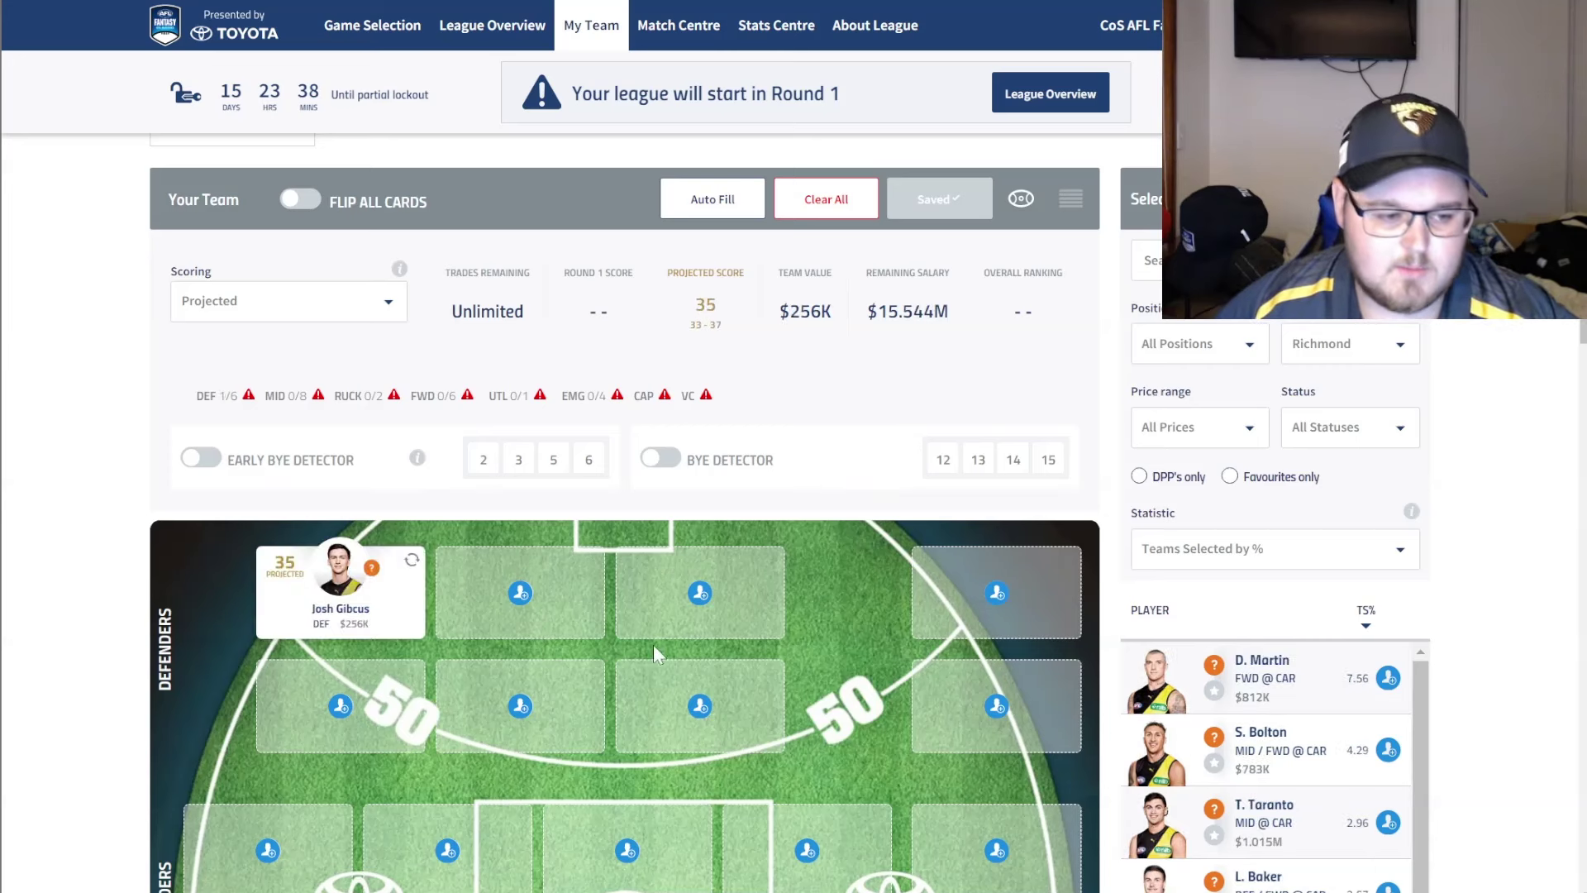
left_click_drag(341, 578, 1046, 550)
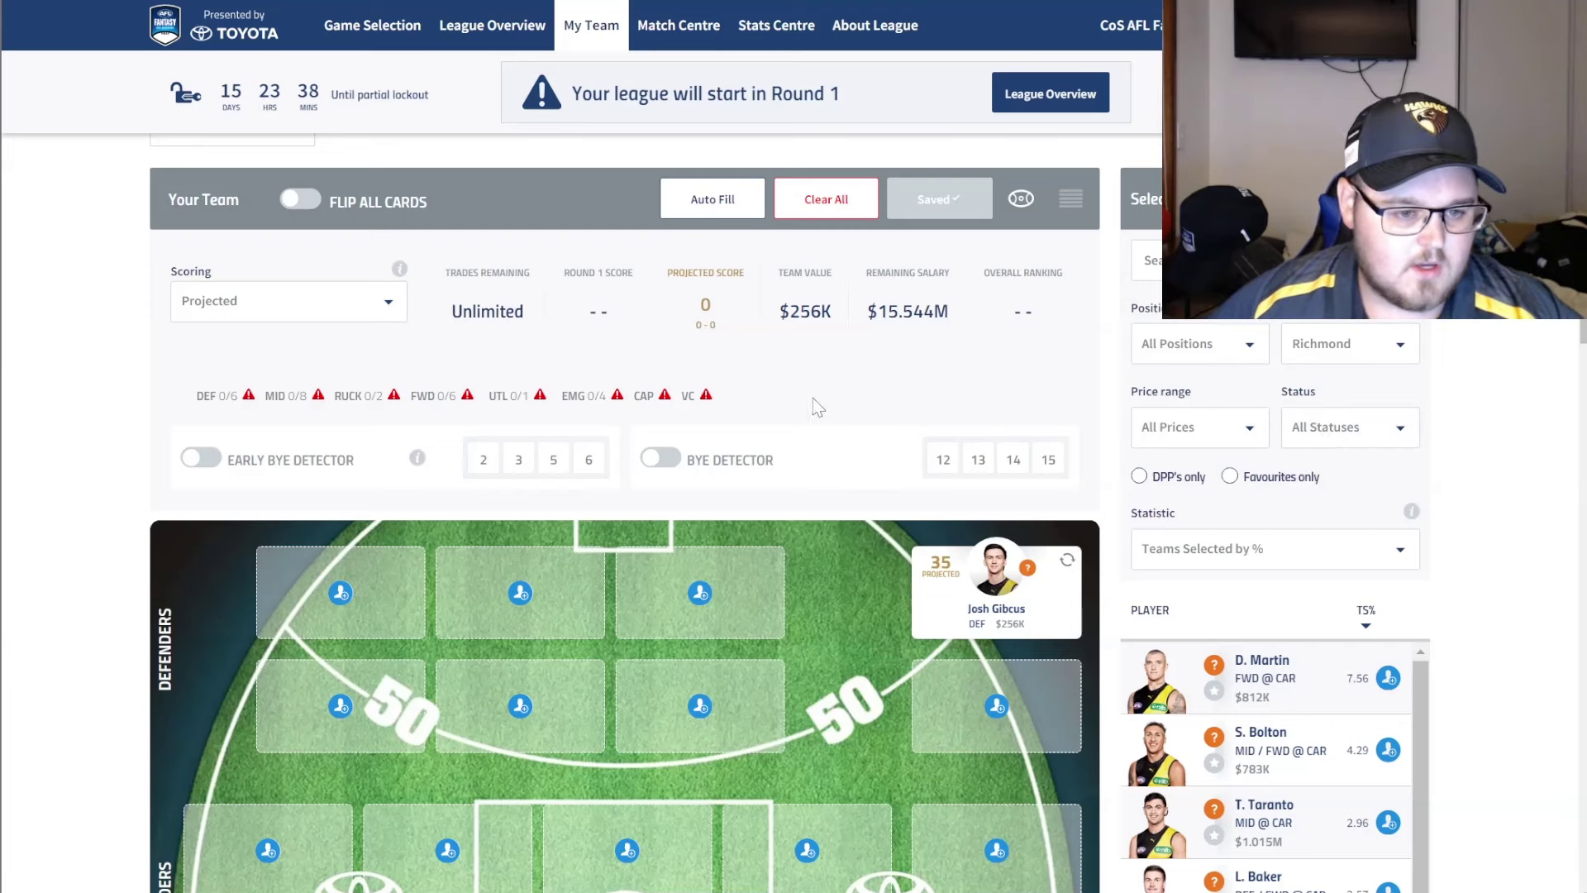
Filter the player list to Melbourne and add Max Gawn to the team as a ruck
scroll(848, 391, "down", 5)
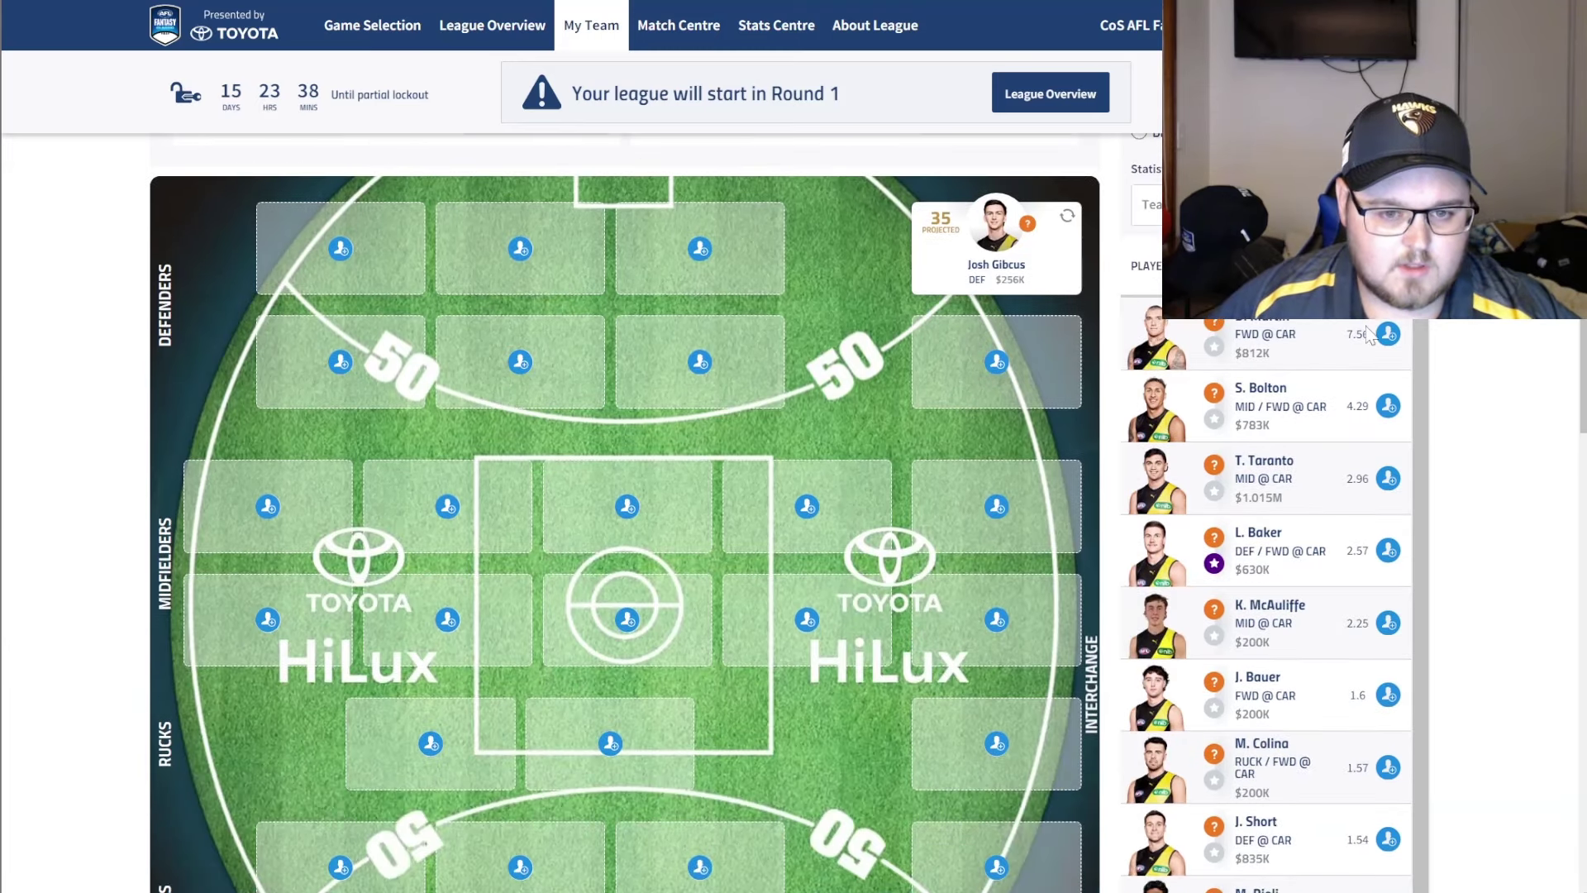
scroll(1051, 348, "up", 3)
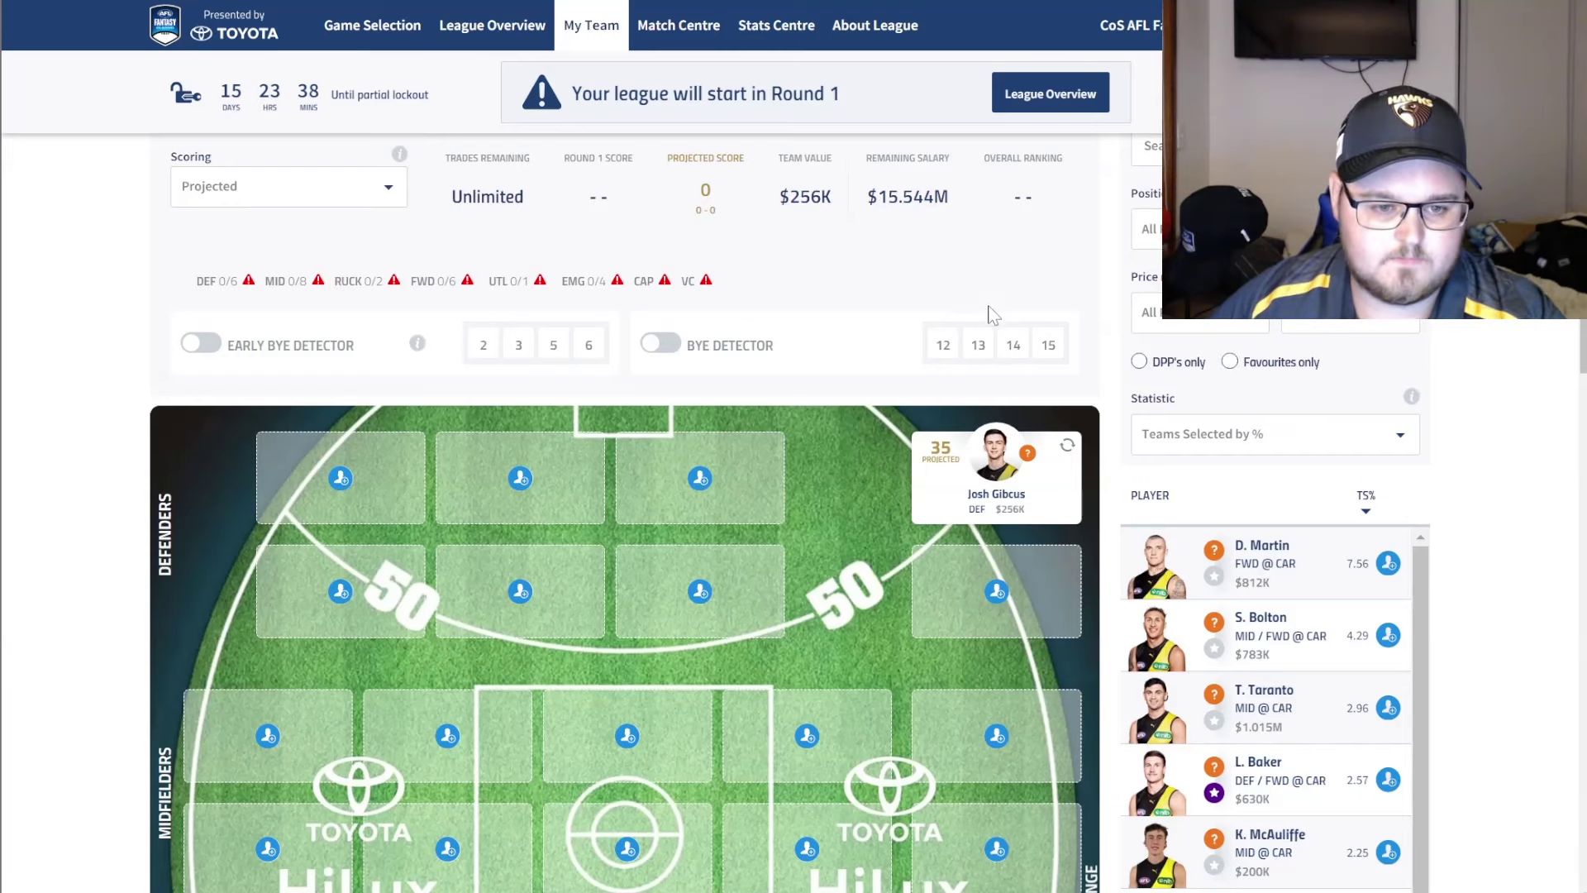
key("ctrl+minus")
key("ctrl+minus")
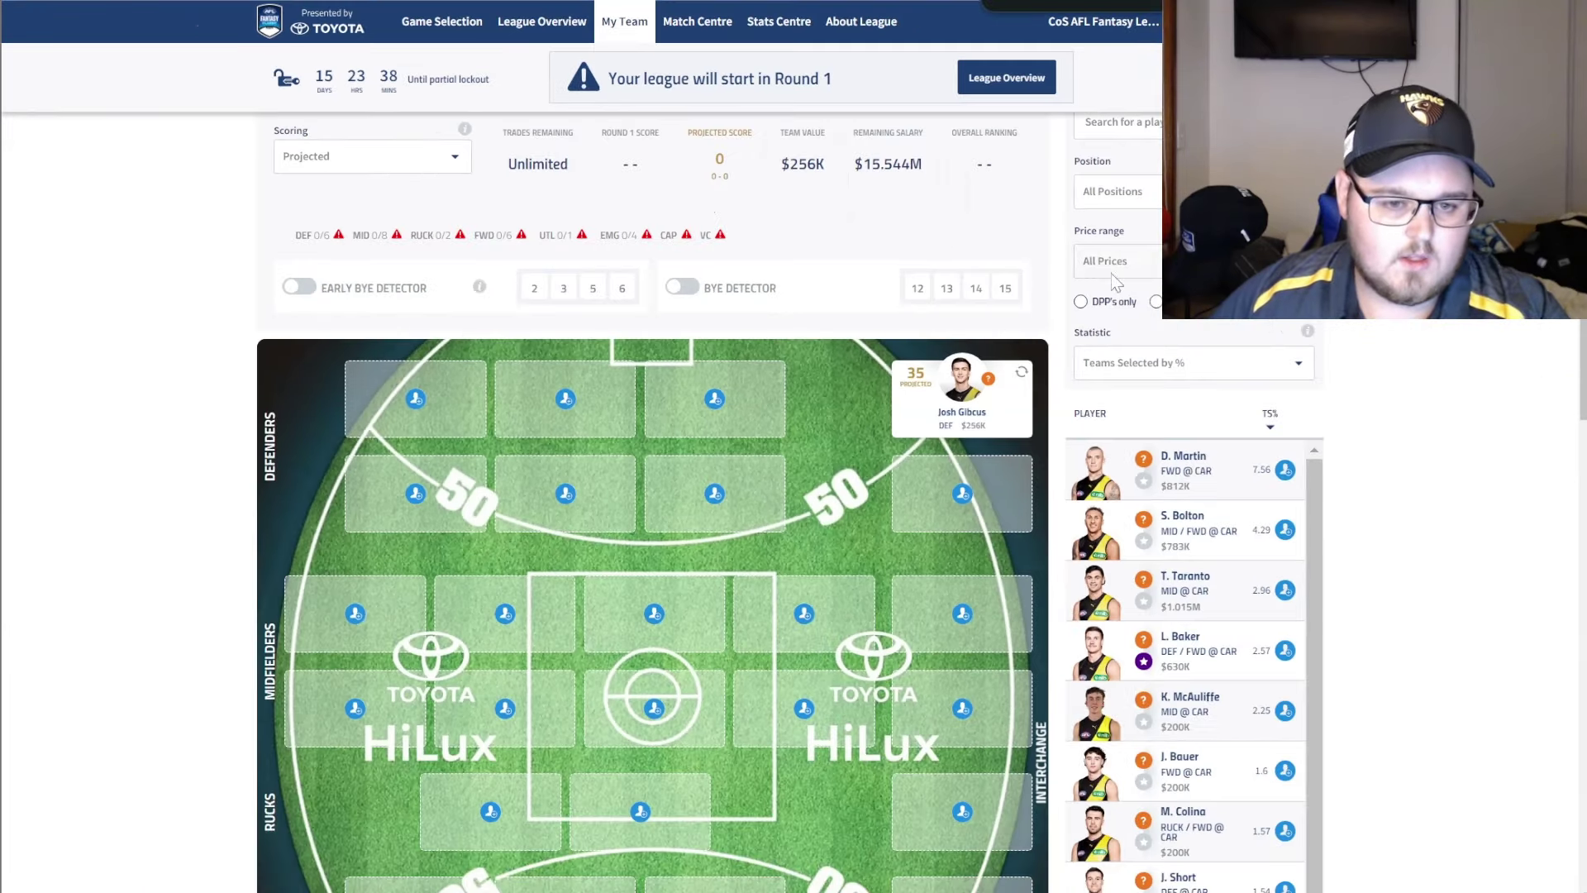
scroll(1248, 378, "up", 2)
left_click(1247, 379)
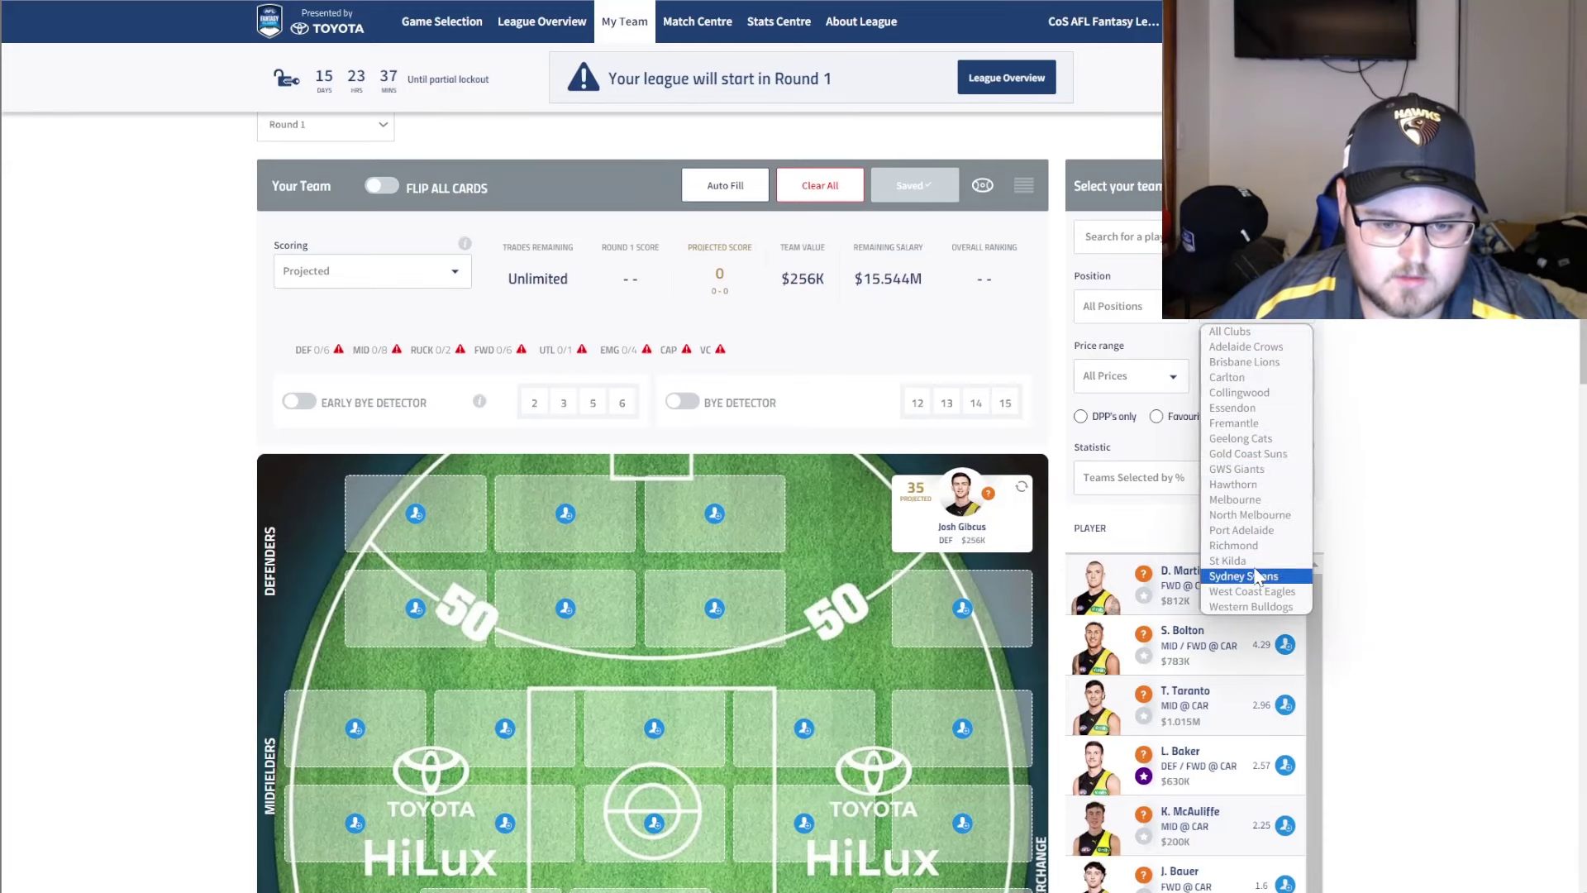
left_click(1244, 499)
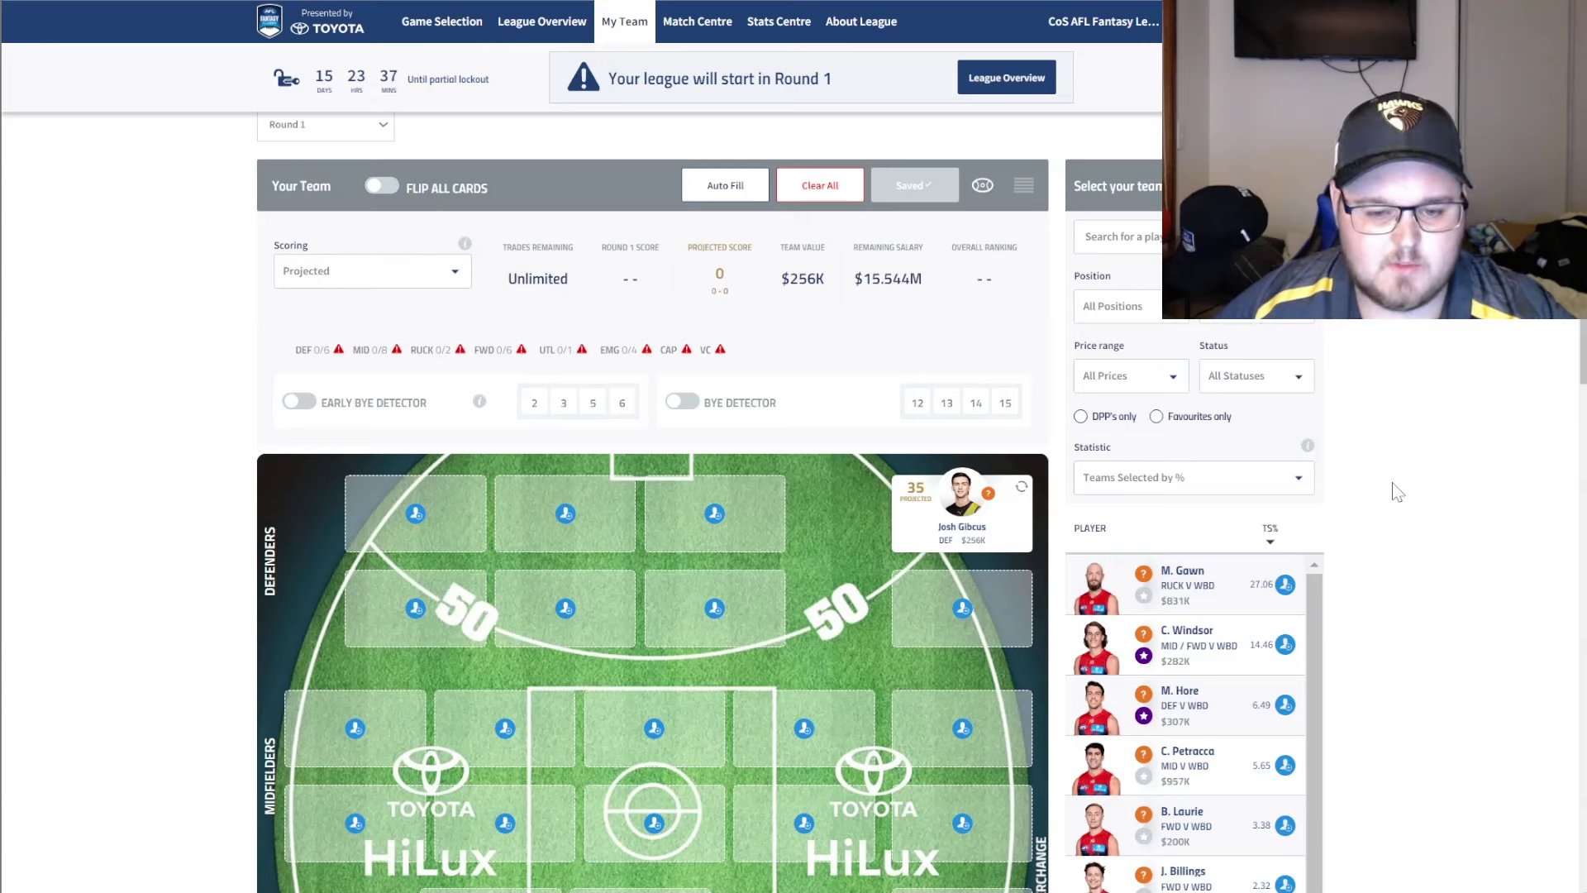
left_click(1285, 585)
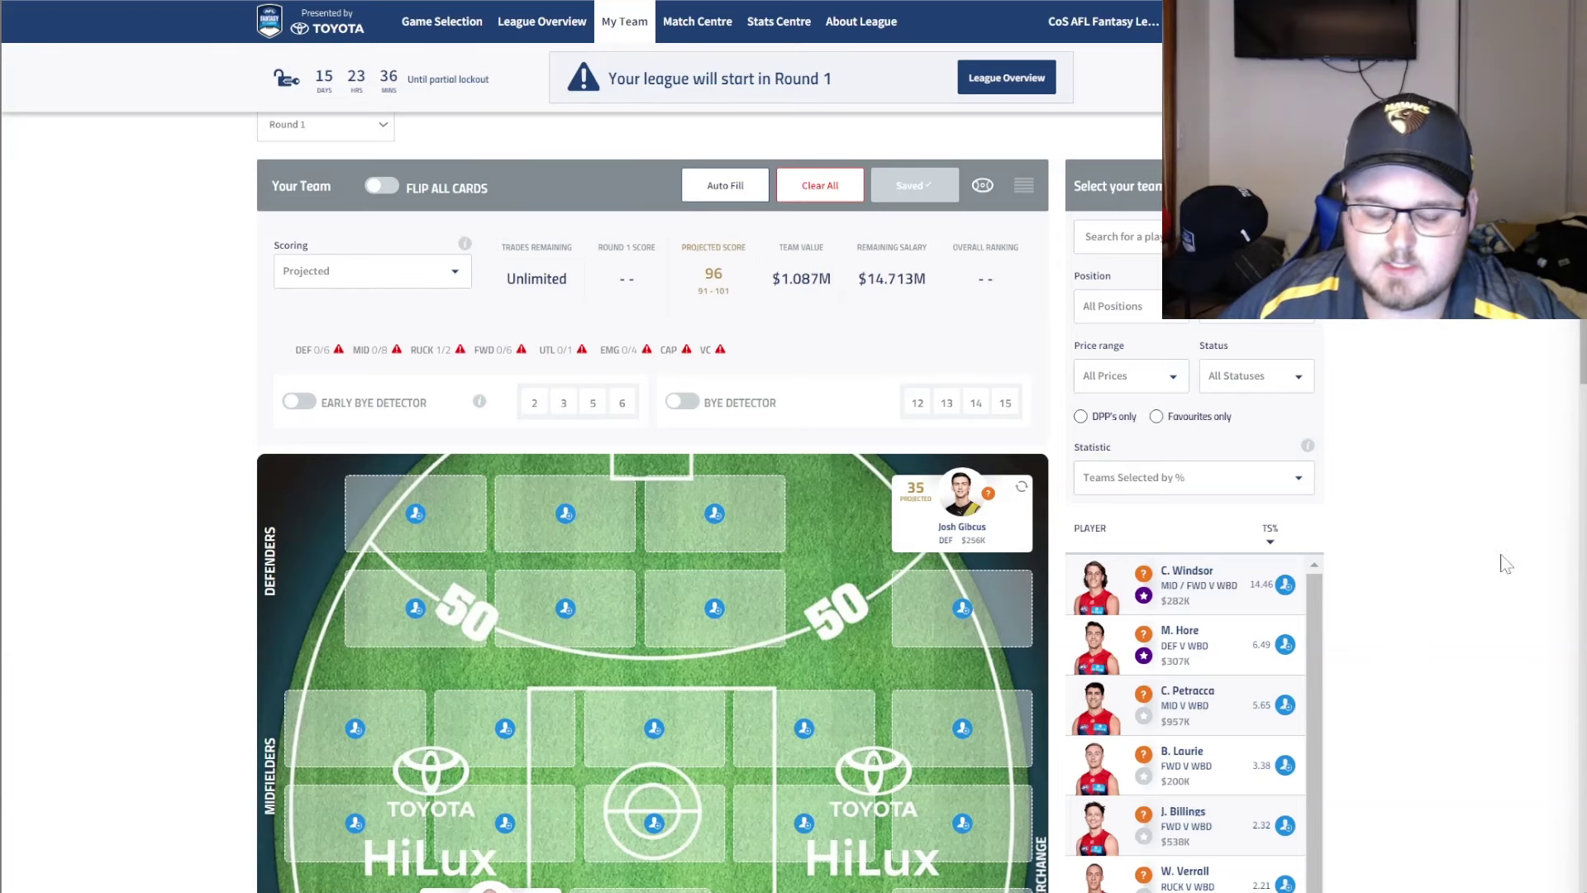
Review the player overviews of Melbourne's Jack Billings and Marty Hore
scroll(1402, 555, "down", 3)
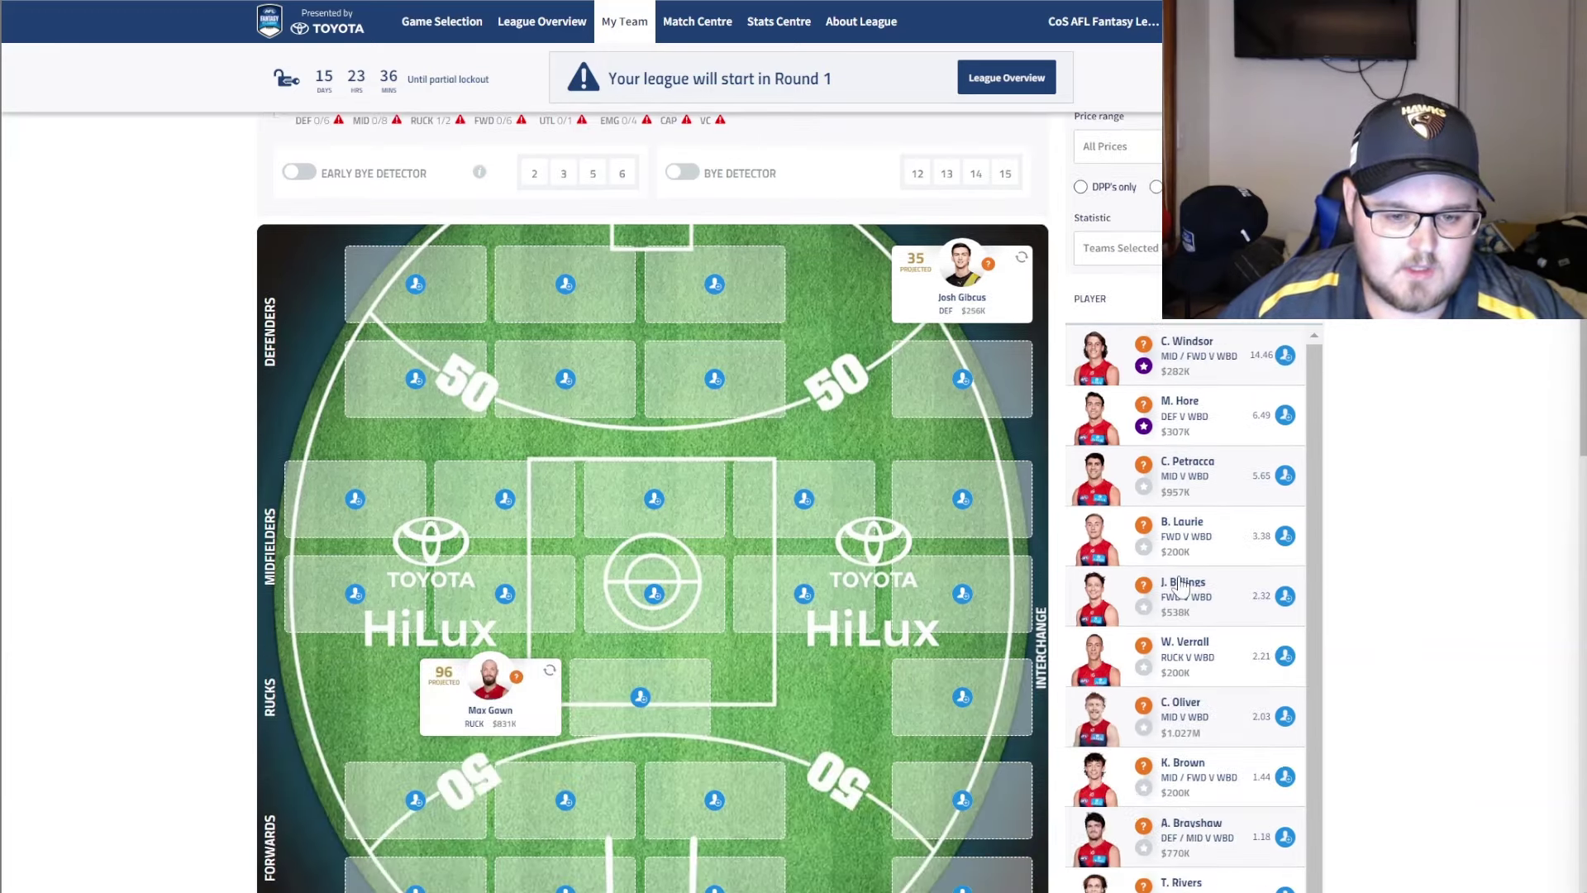
left_click(1182, 587)
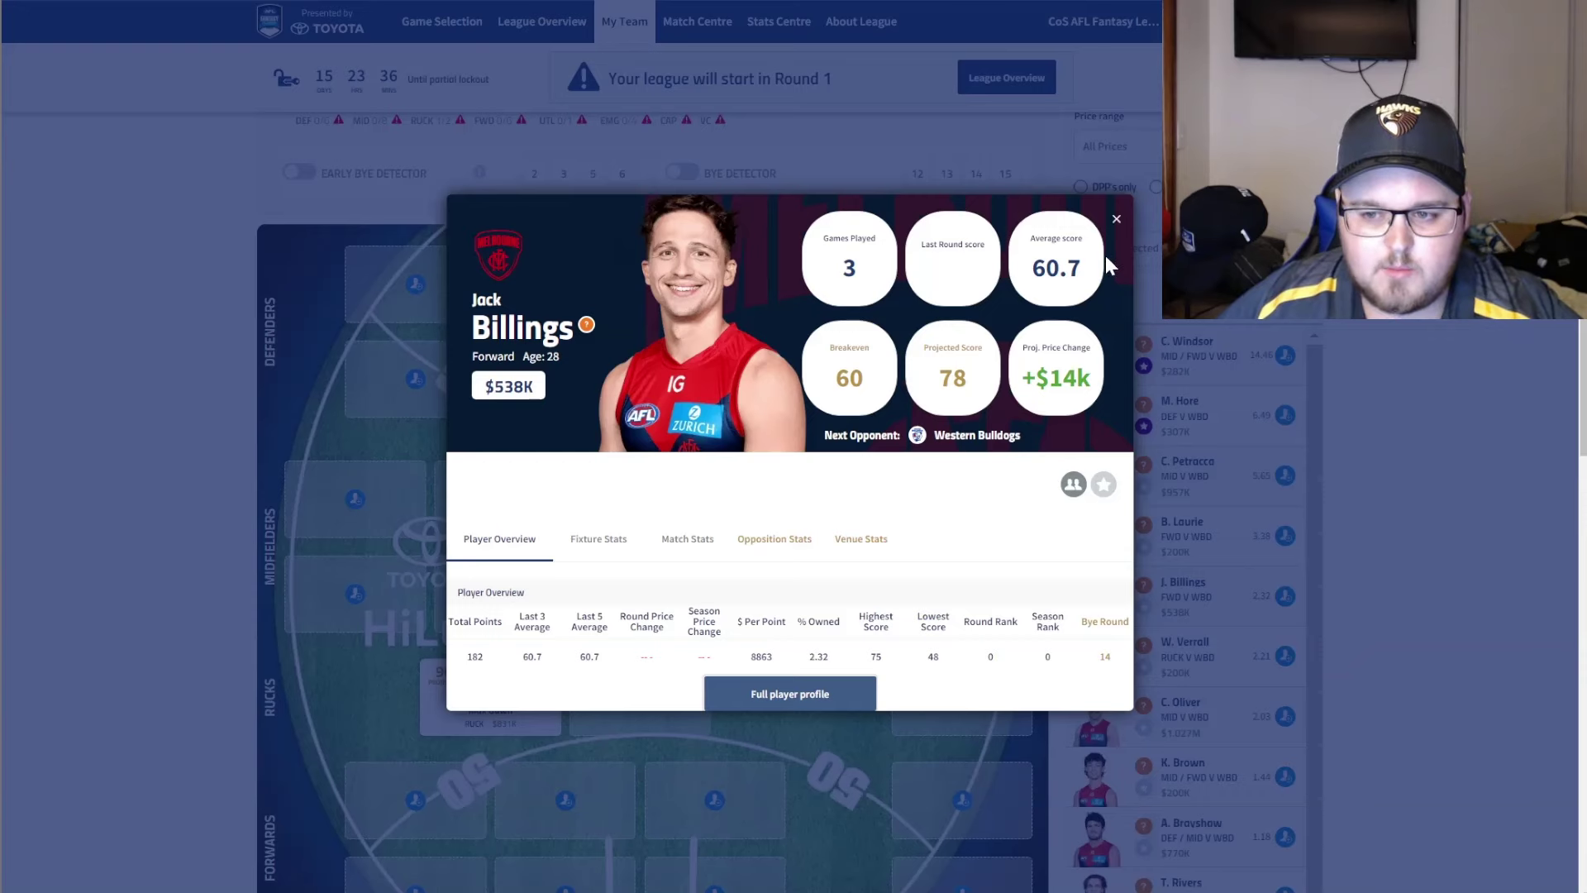
left_click(1116, 219)
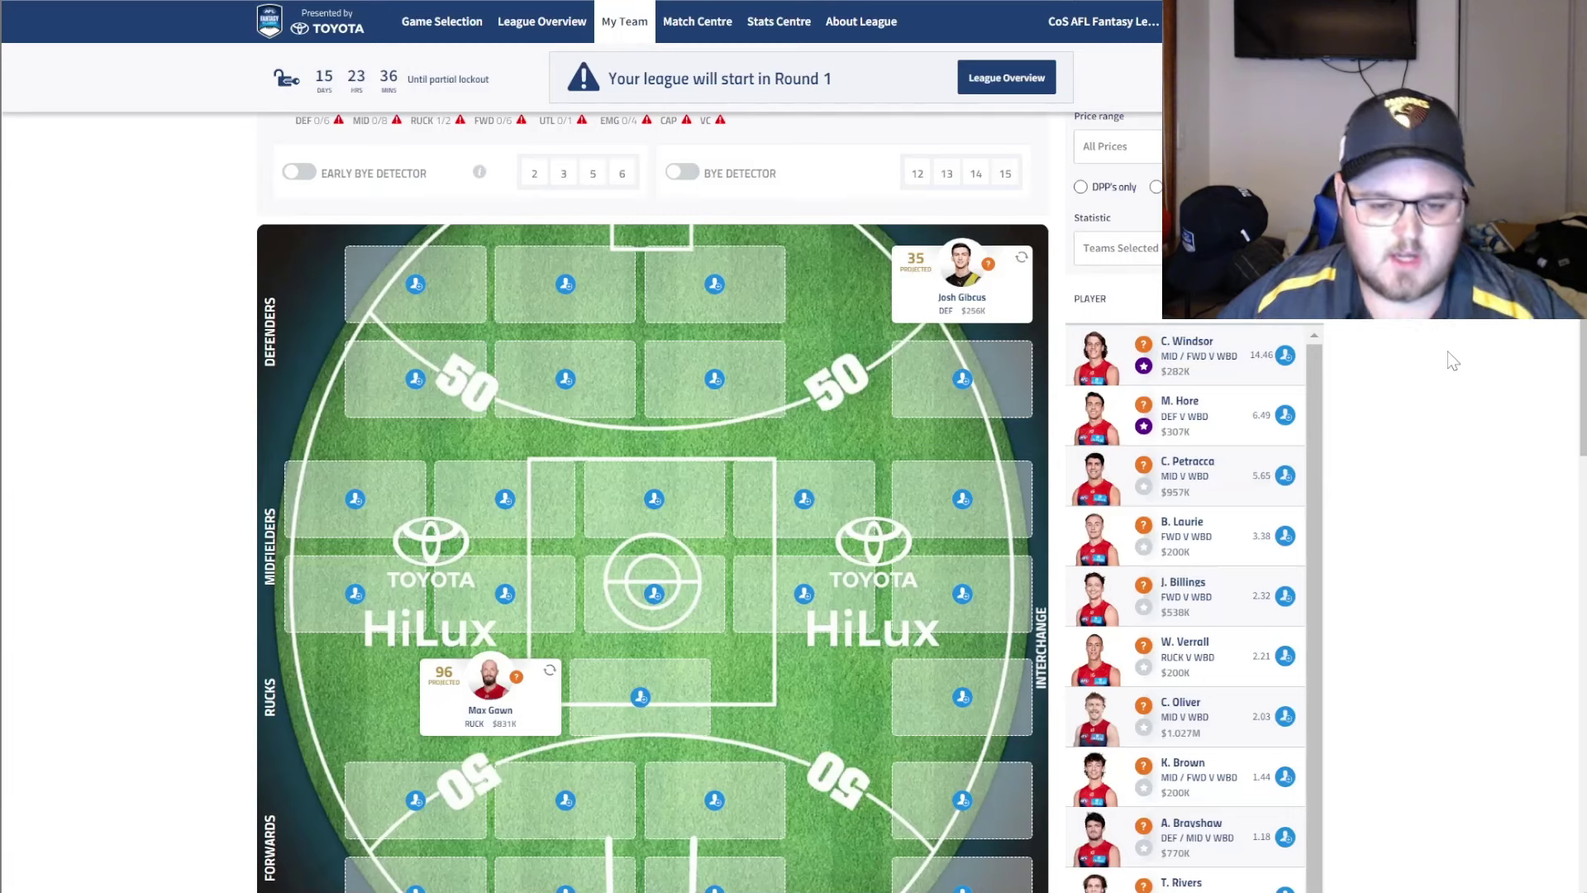
left_click(1183, 582)
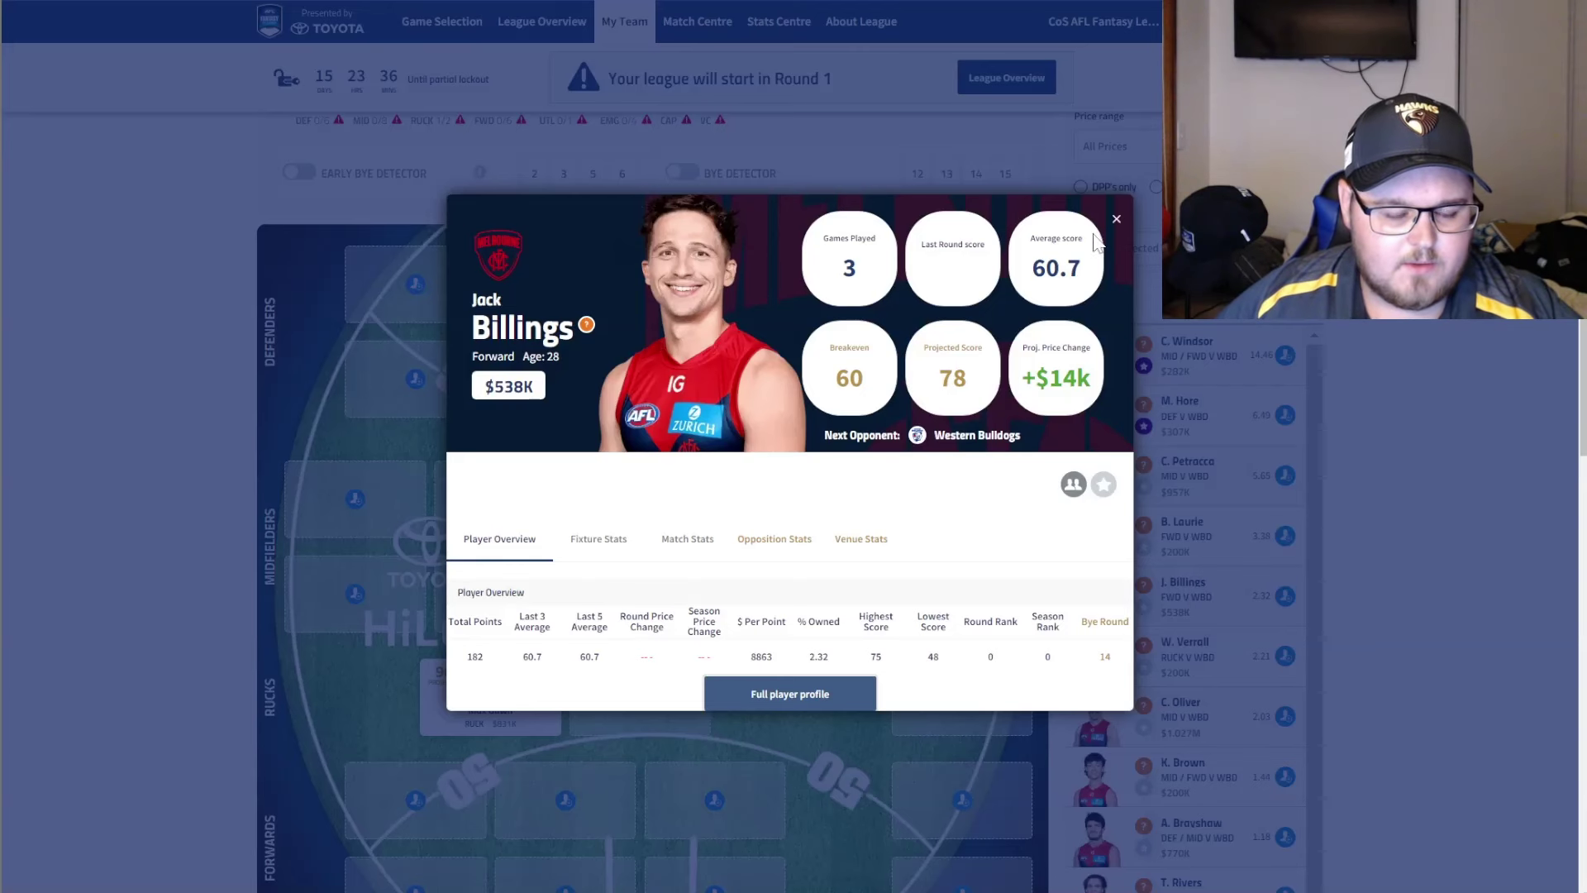
left_click(1115, 219)
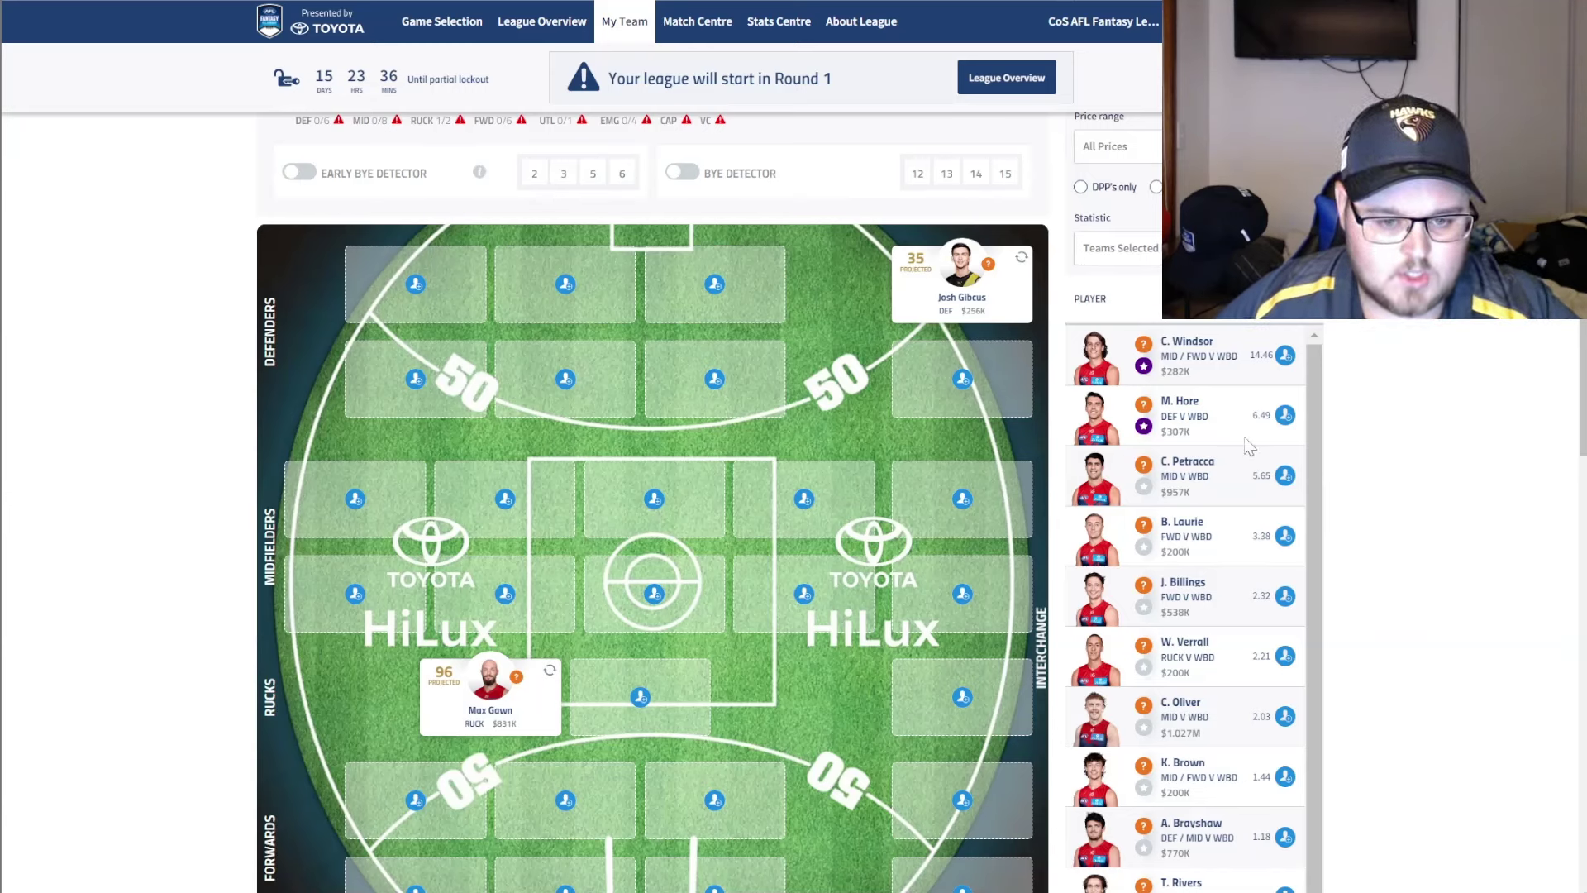
left_click(1183, 401)
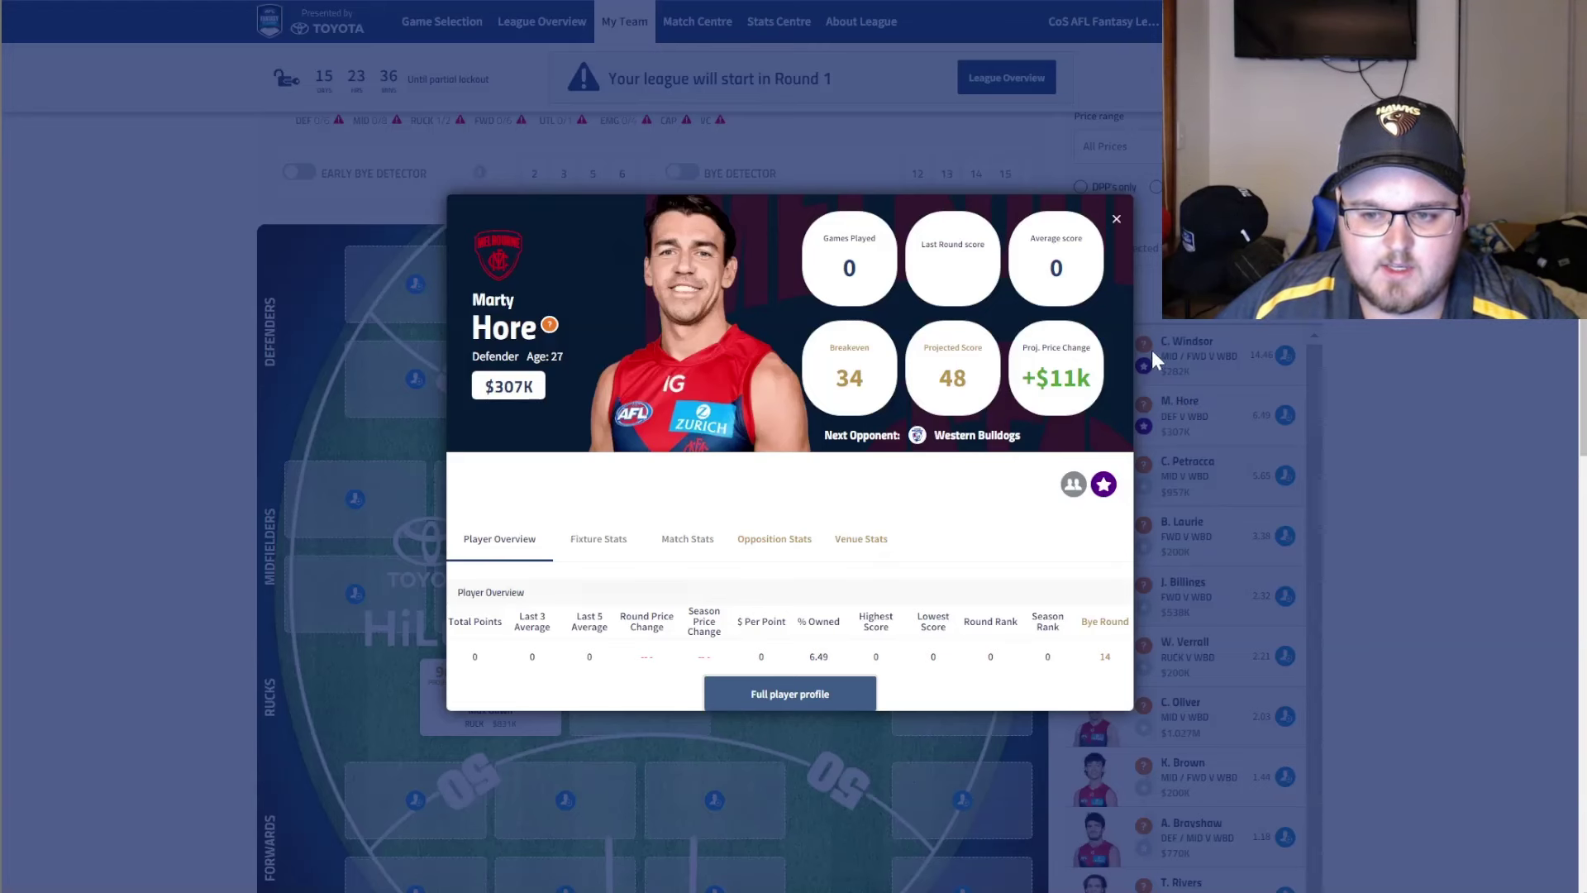
left_click(1116, 219)
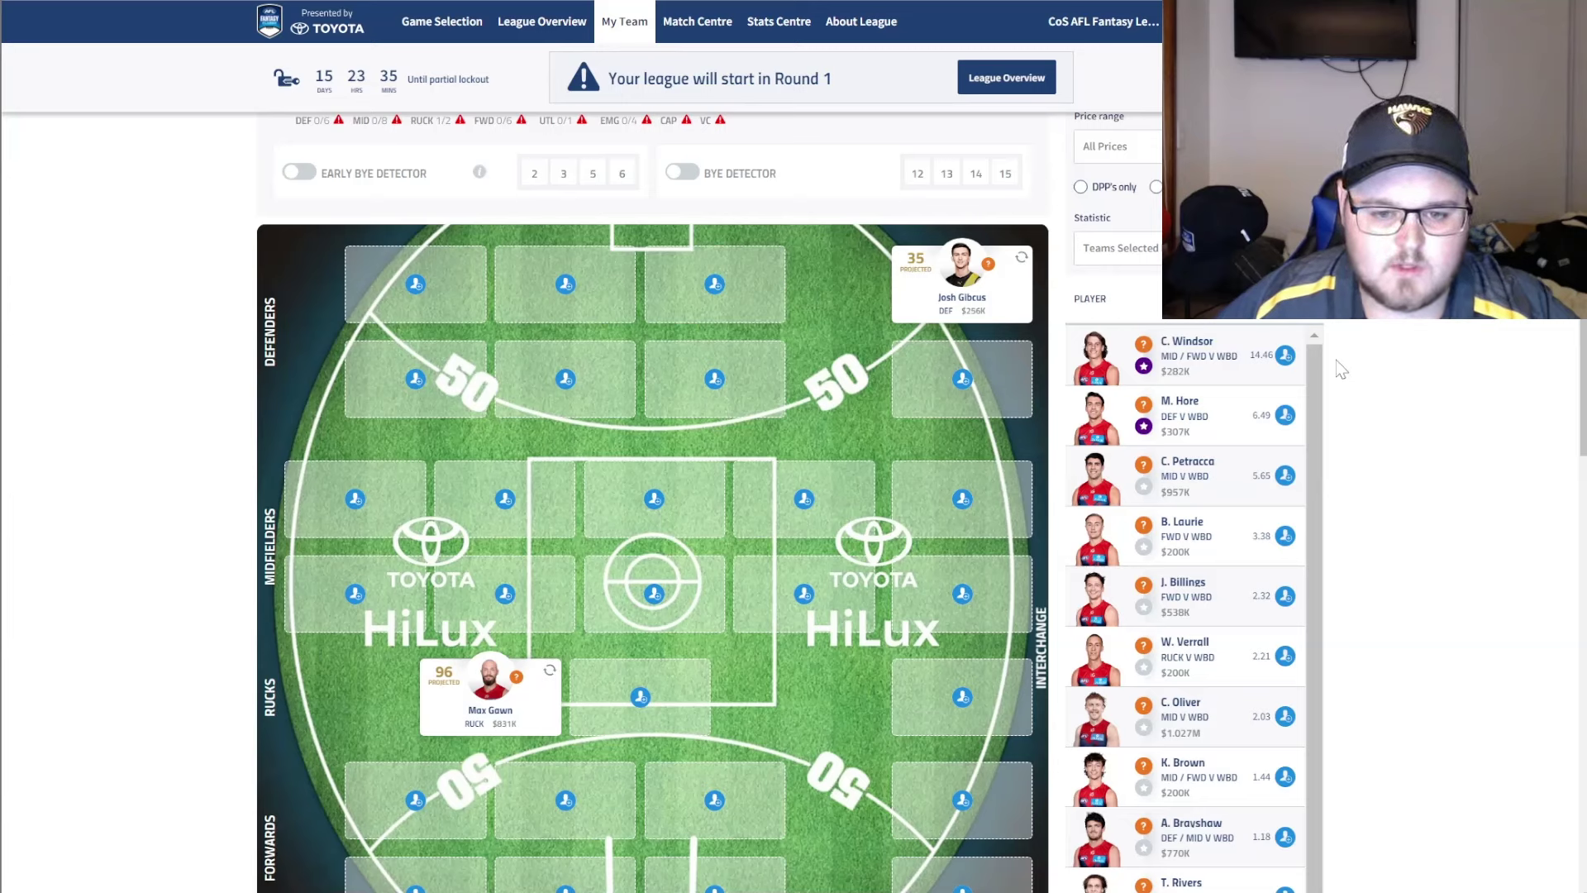
Add Caleb Windsor to the team and move him to the lower forward interchange slot
left_click(1286, 355)
left_click(985, 581)
scroll(727, 563, "down", 1)
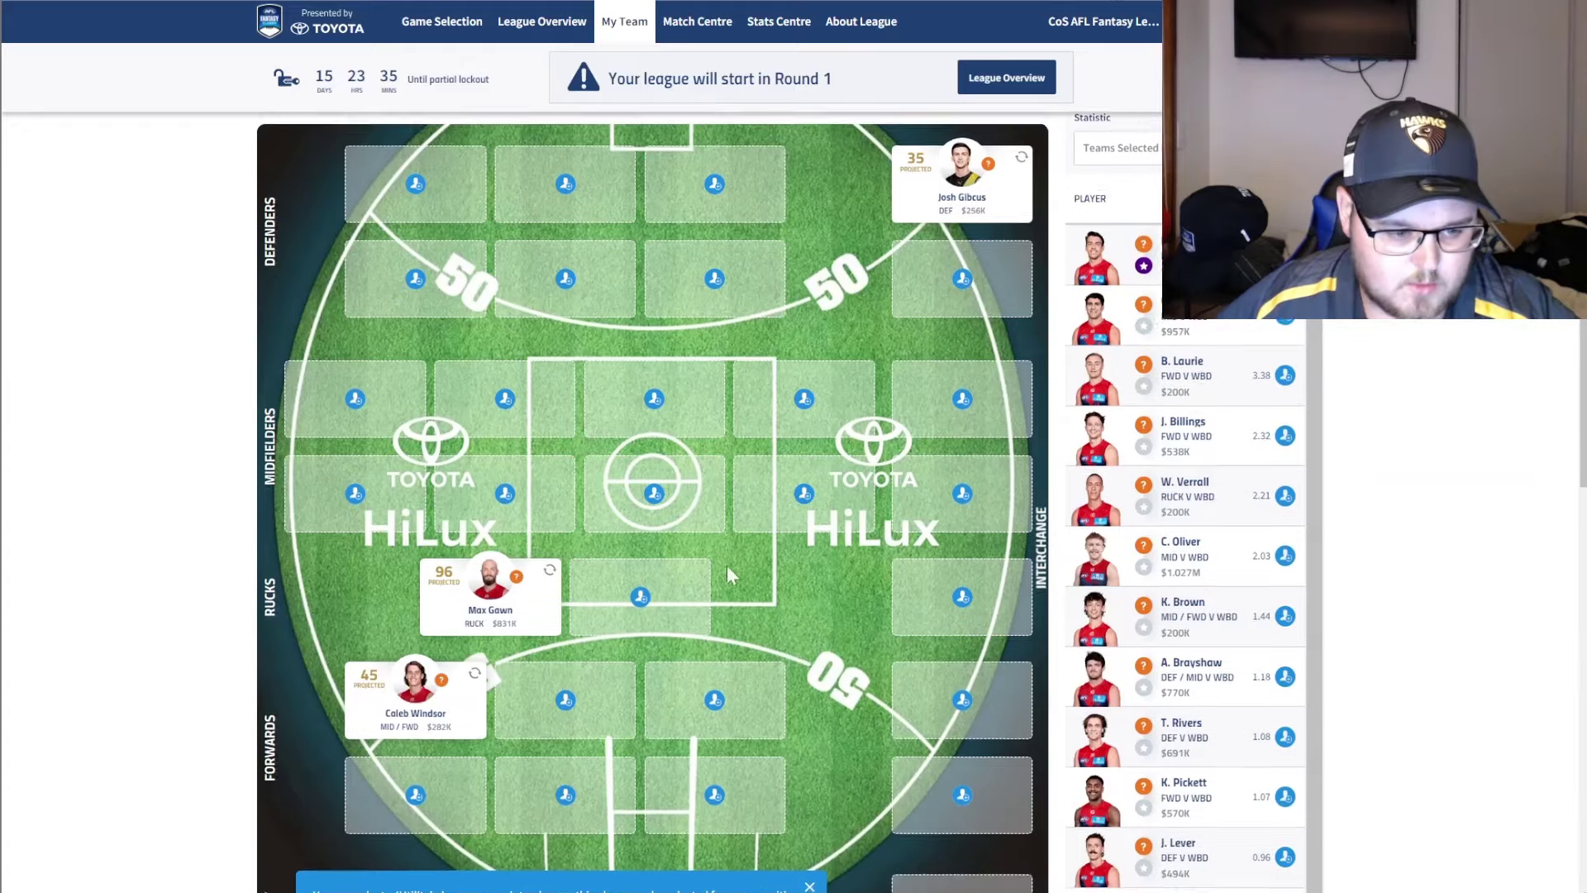
left_click_drag(426, 715, 707, 773)
left_click_drag(936, 794, 941, 796)
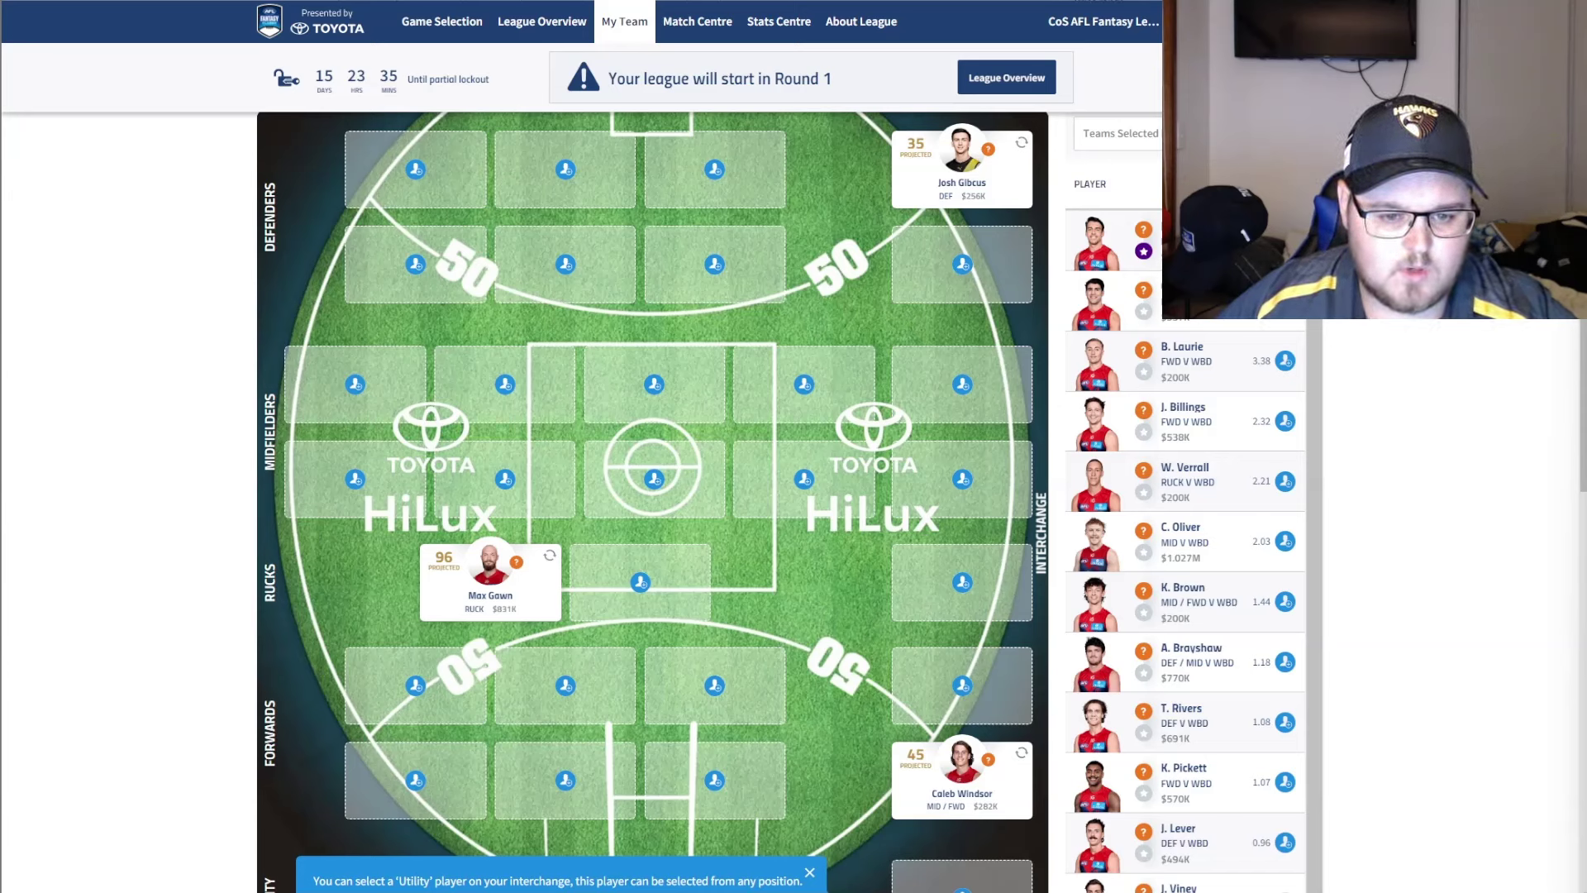
Examine the scoring and price details of Melbourne defenders Trent Rivers and Angus Brayshaw
left_click(1187, 711)
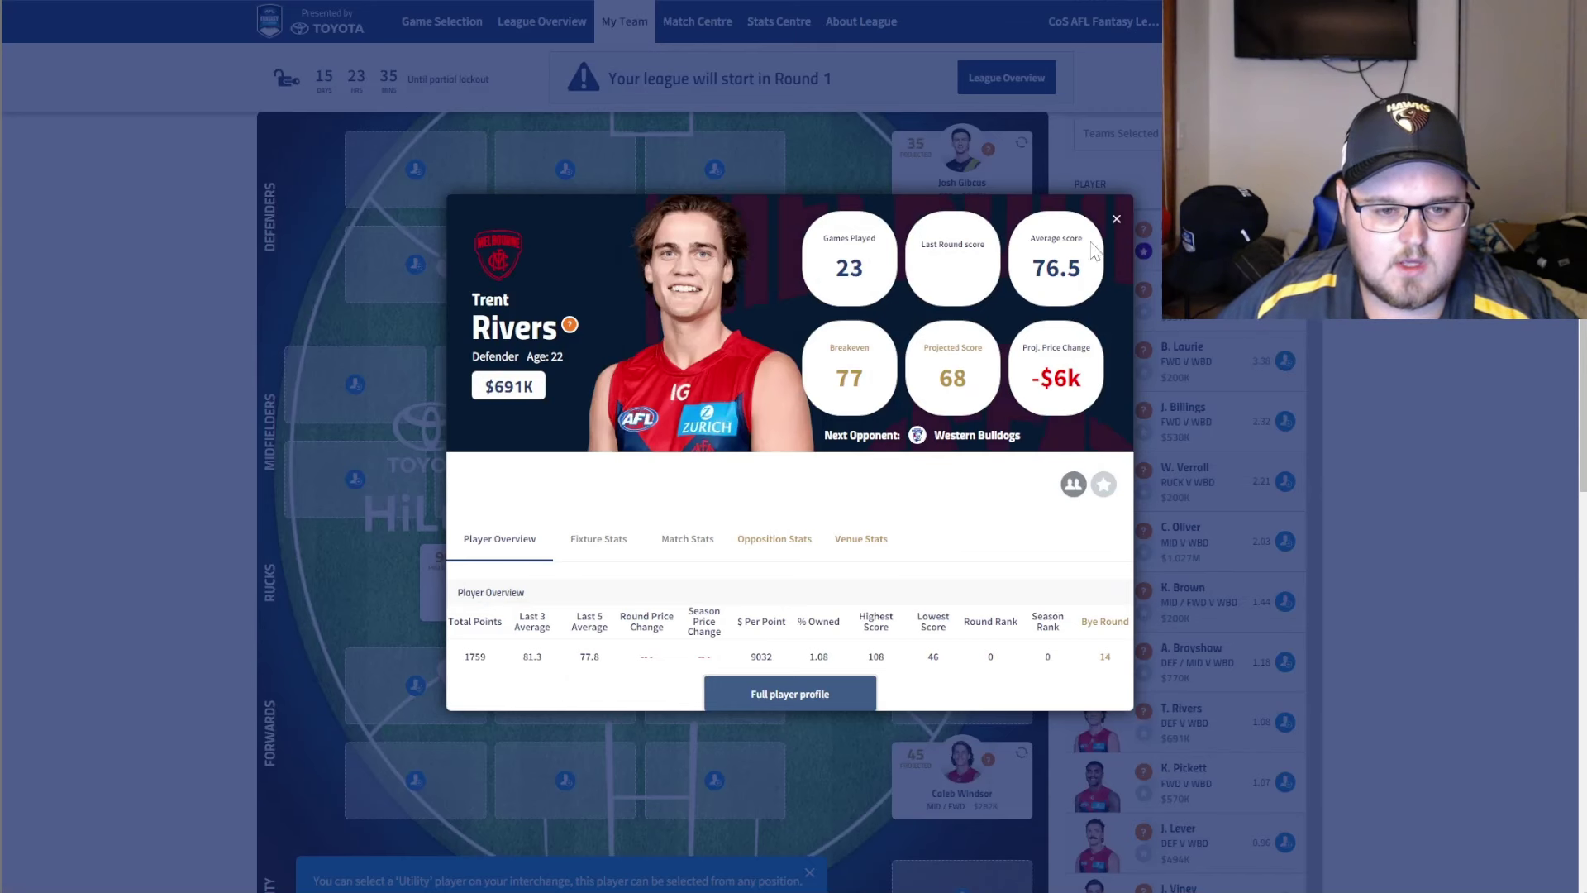
left_click(1174, 653)
left_click(1196, 650)
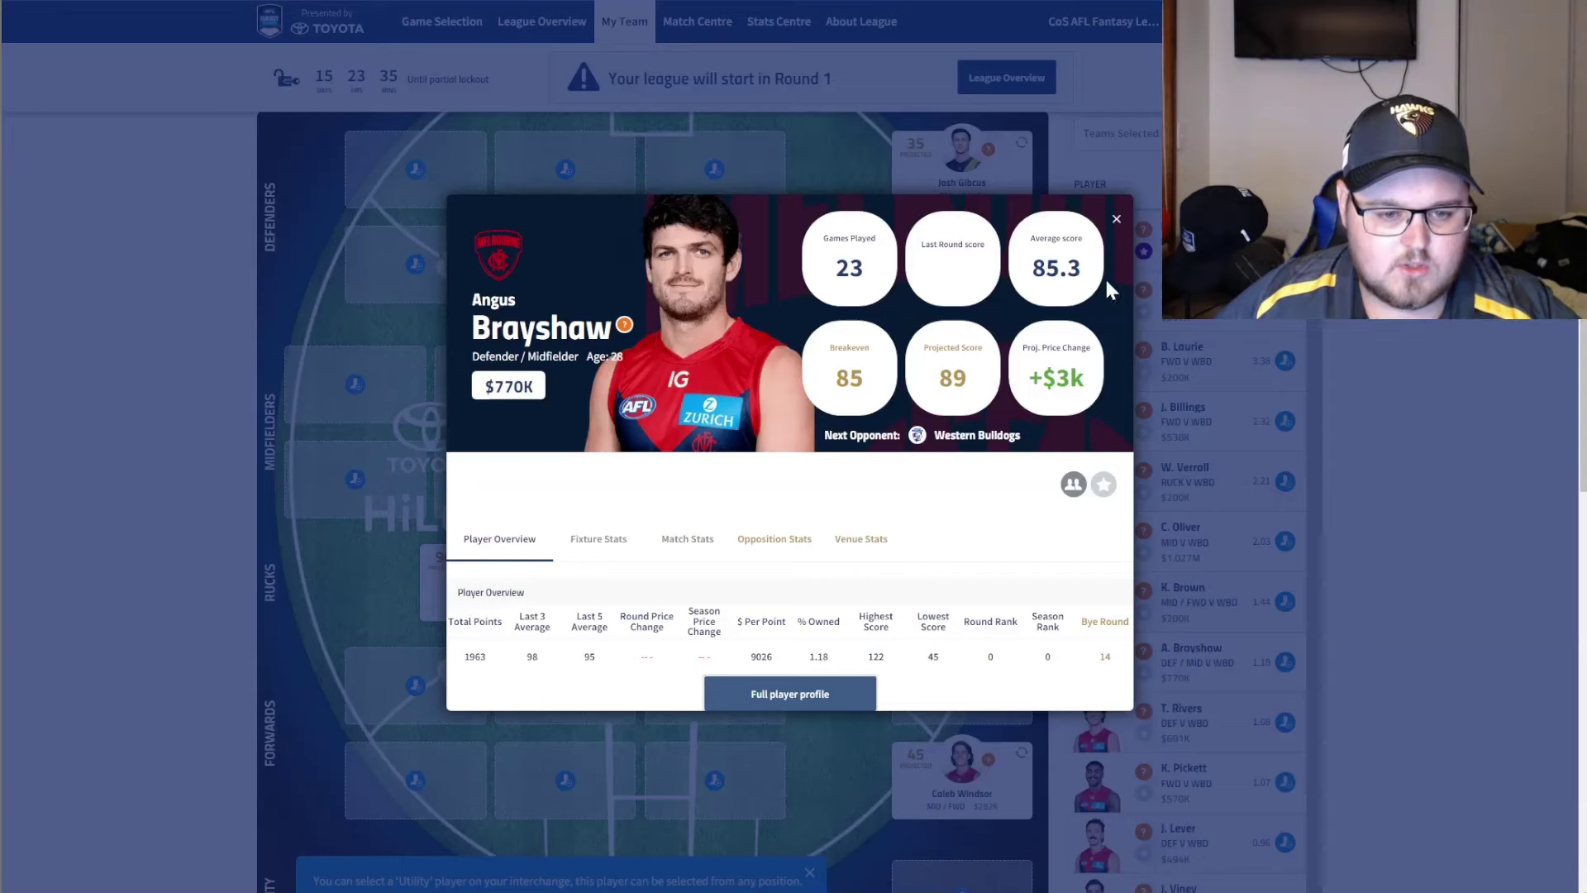
left_click(1109, 219)
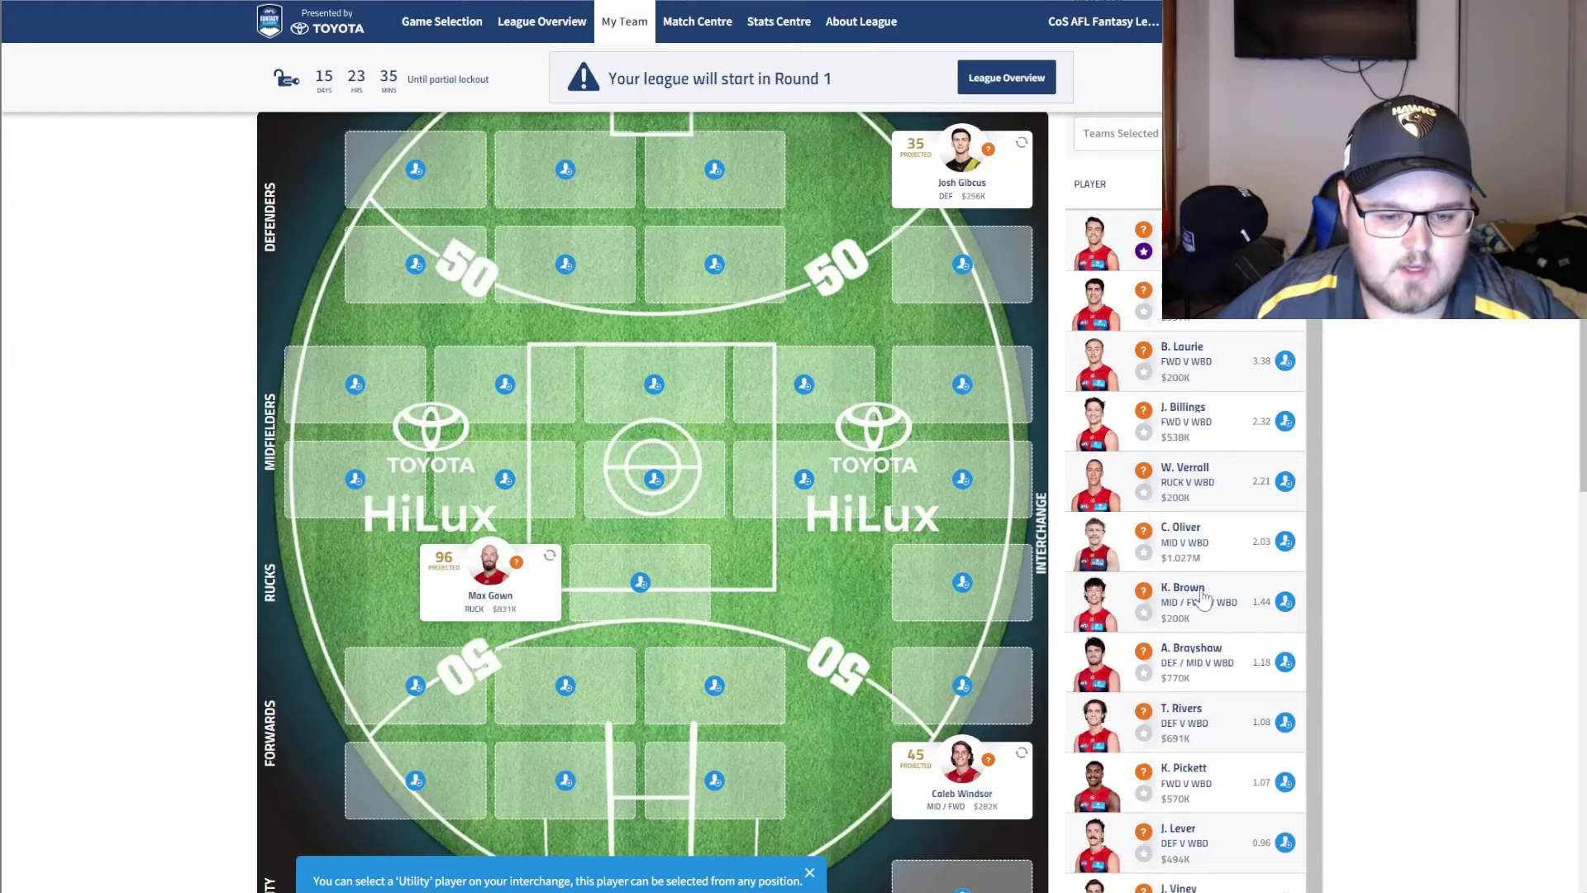
left_click(1184, 712)
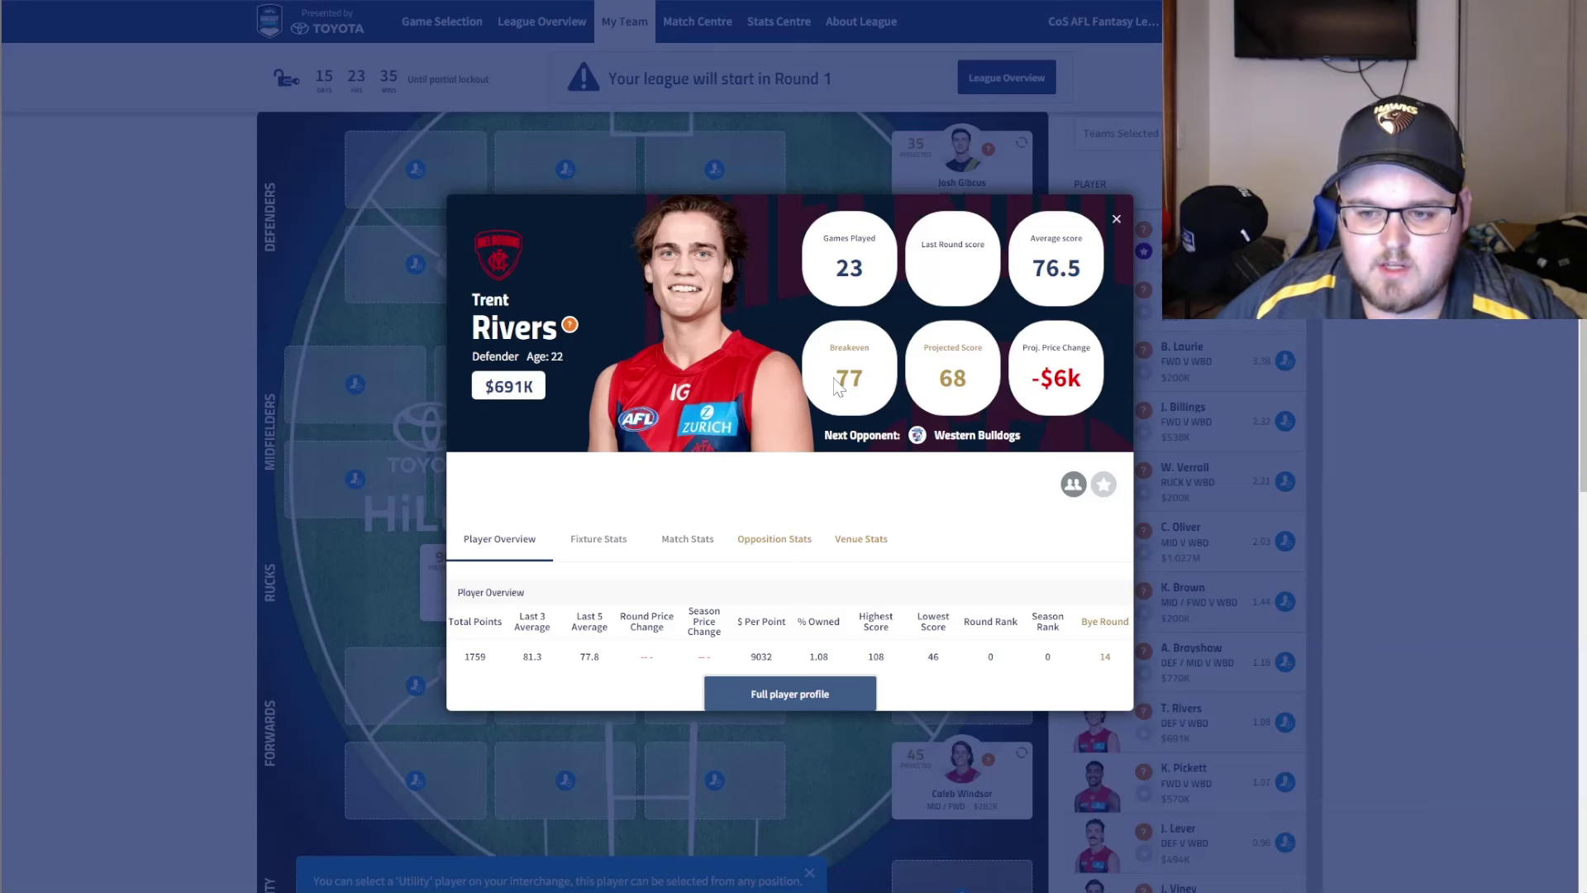
left_click(1116, 220)
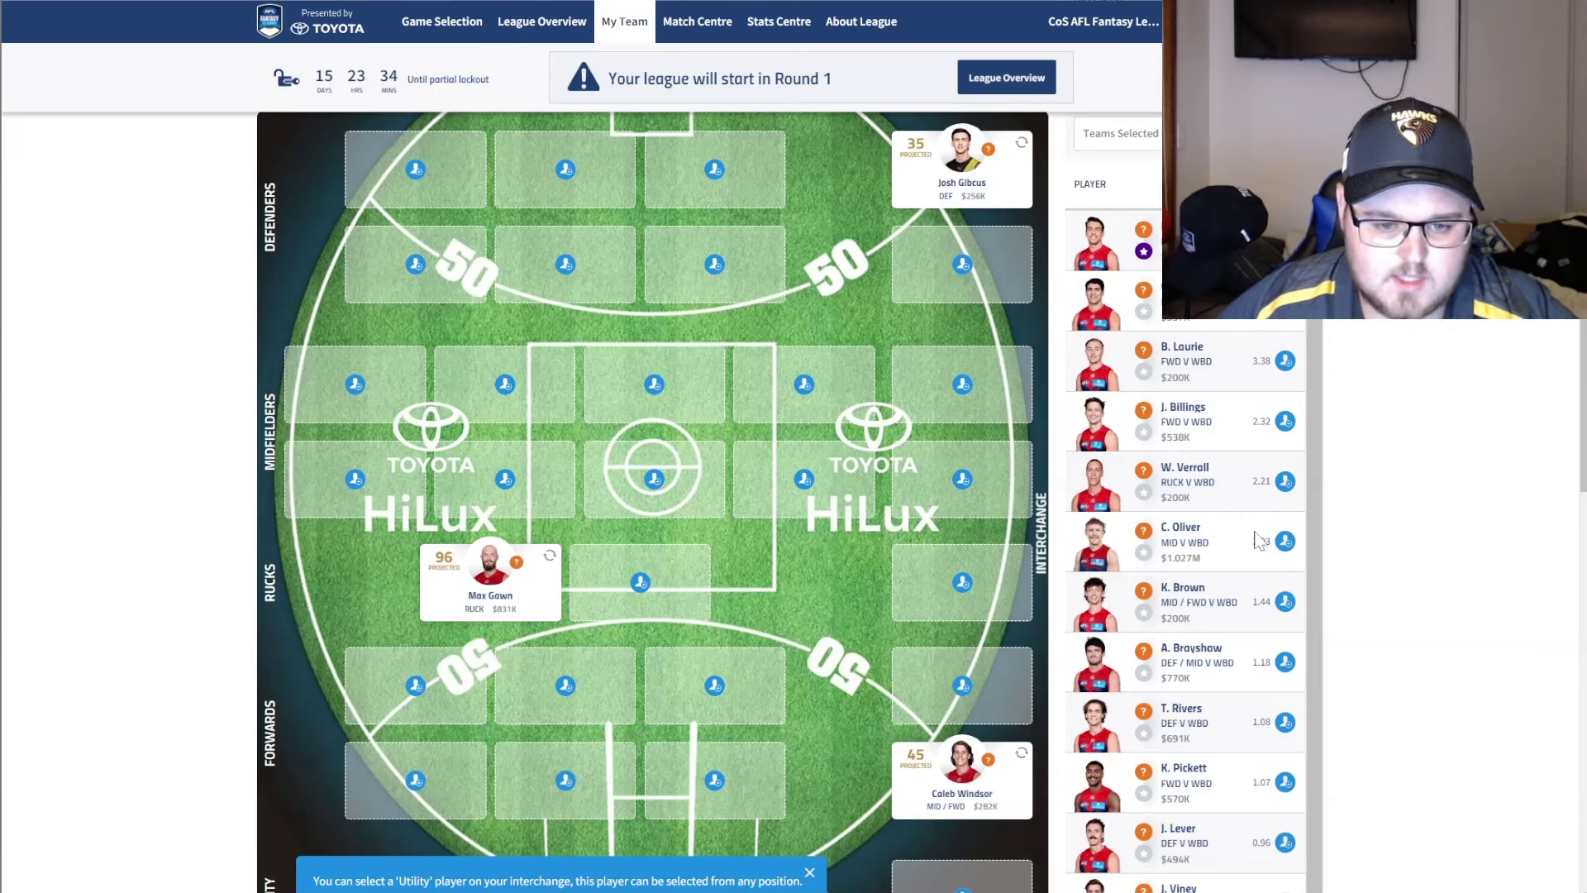
left_click(1188, 721)
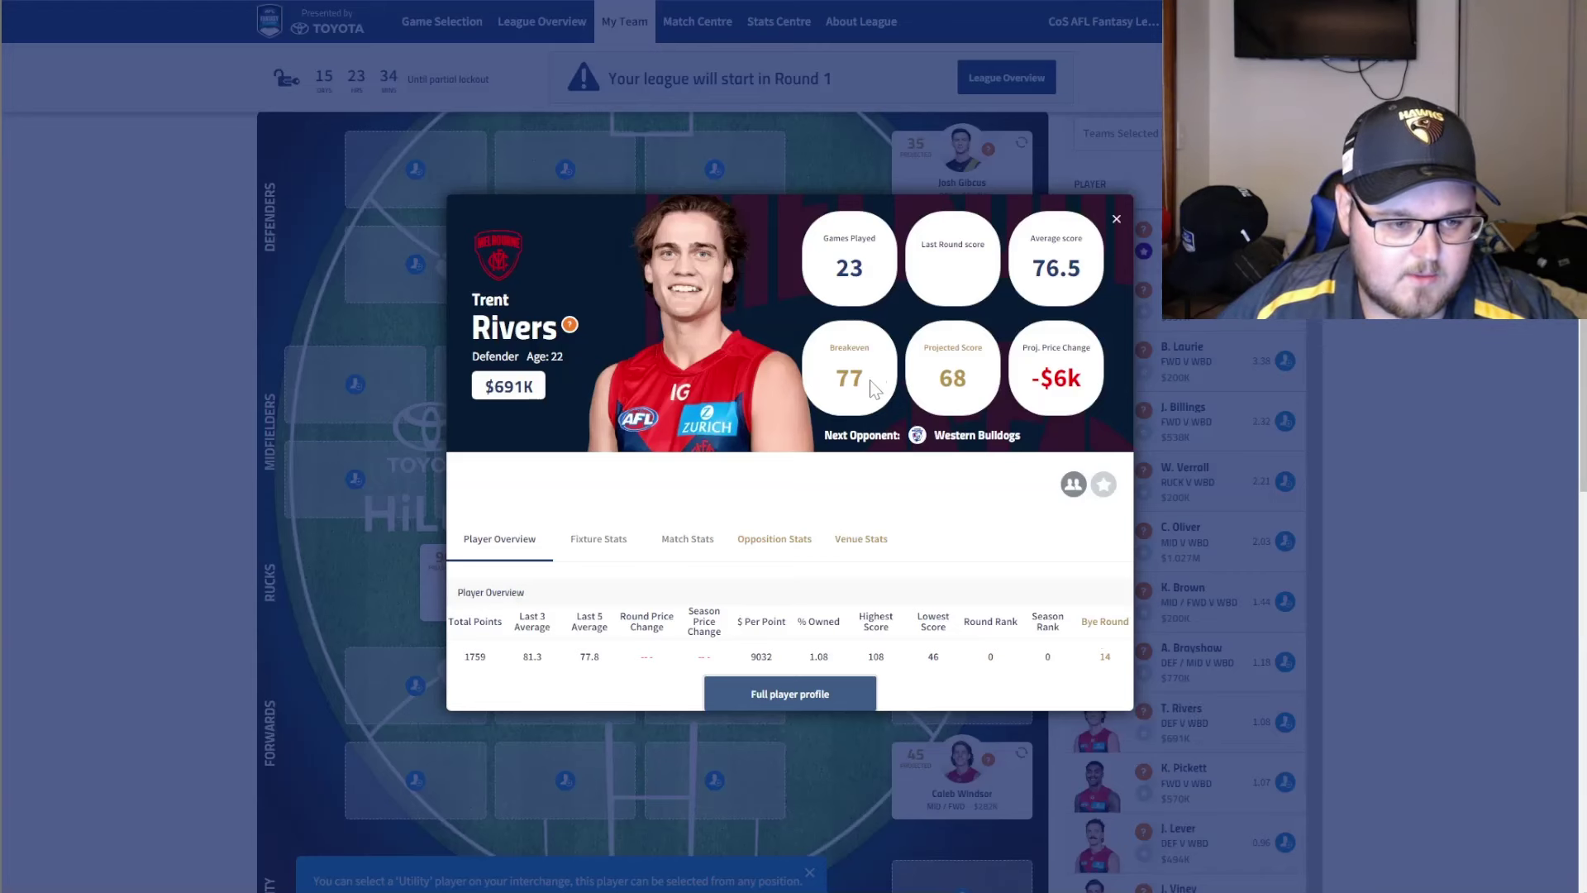
left_click(1117, 221)
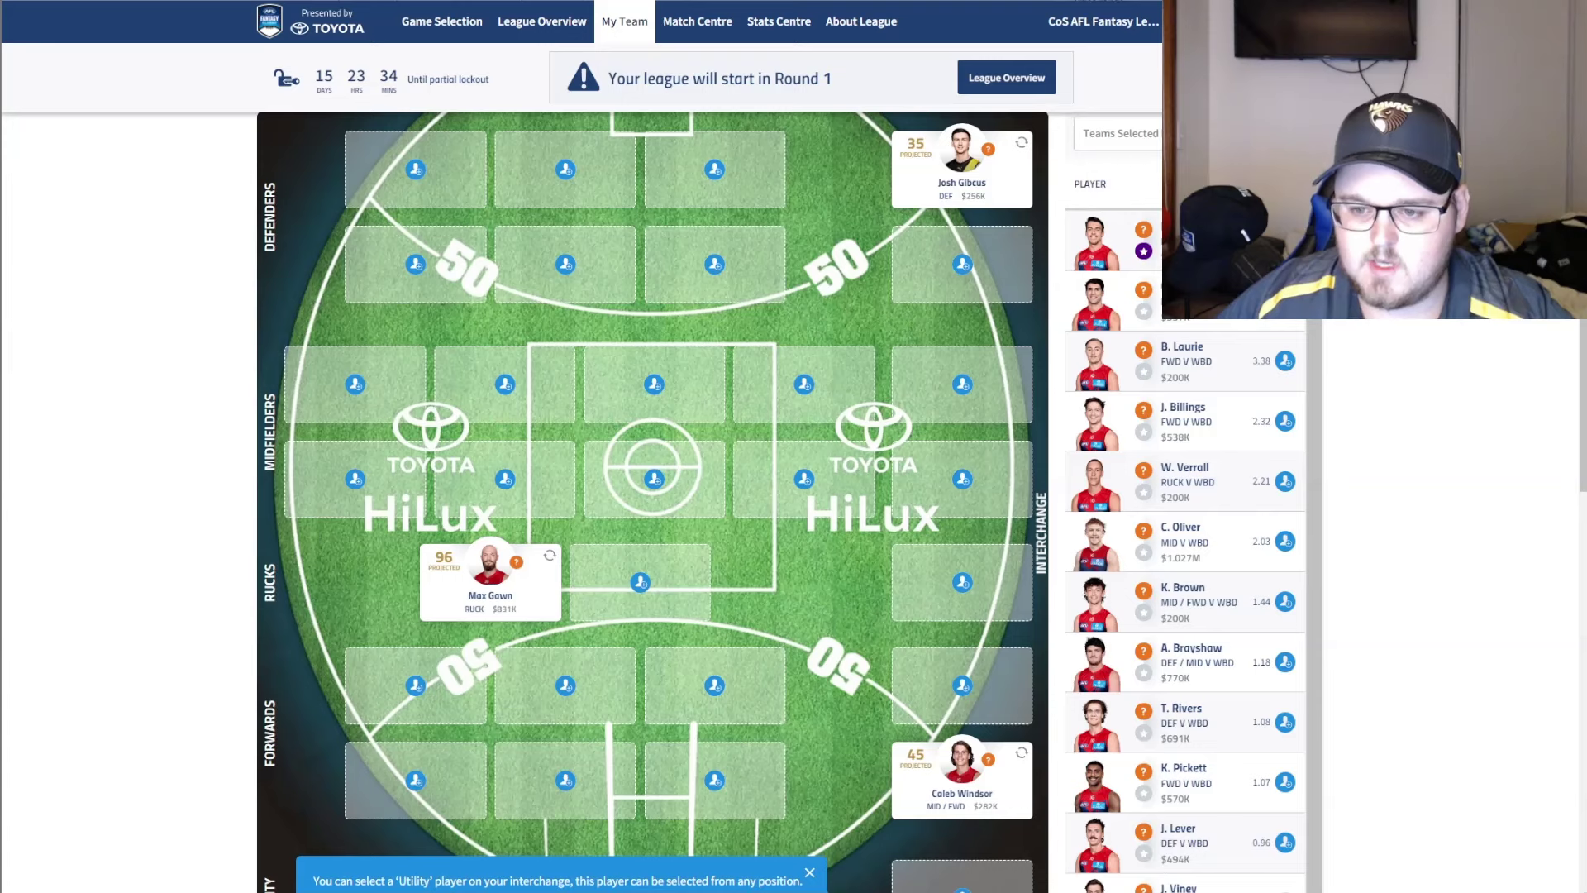
Filter the player list to North Melbourne and rank it by the Teams Selected by % statistic
scroll(1452, 351, "up", 4)
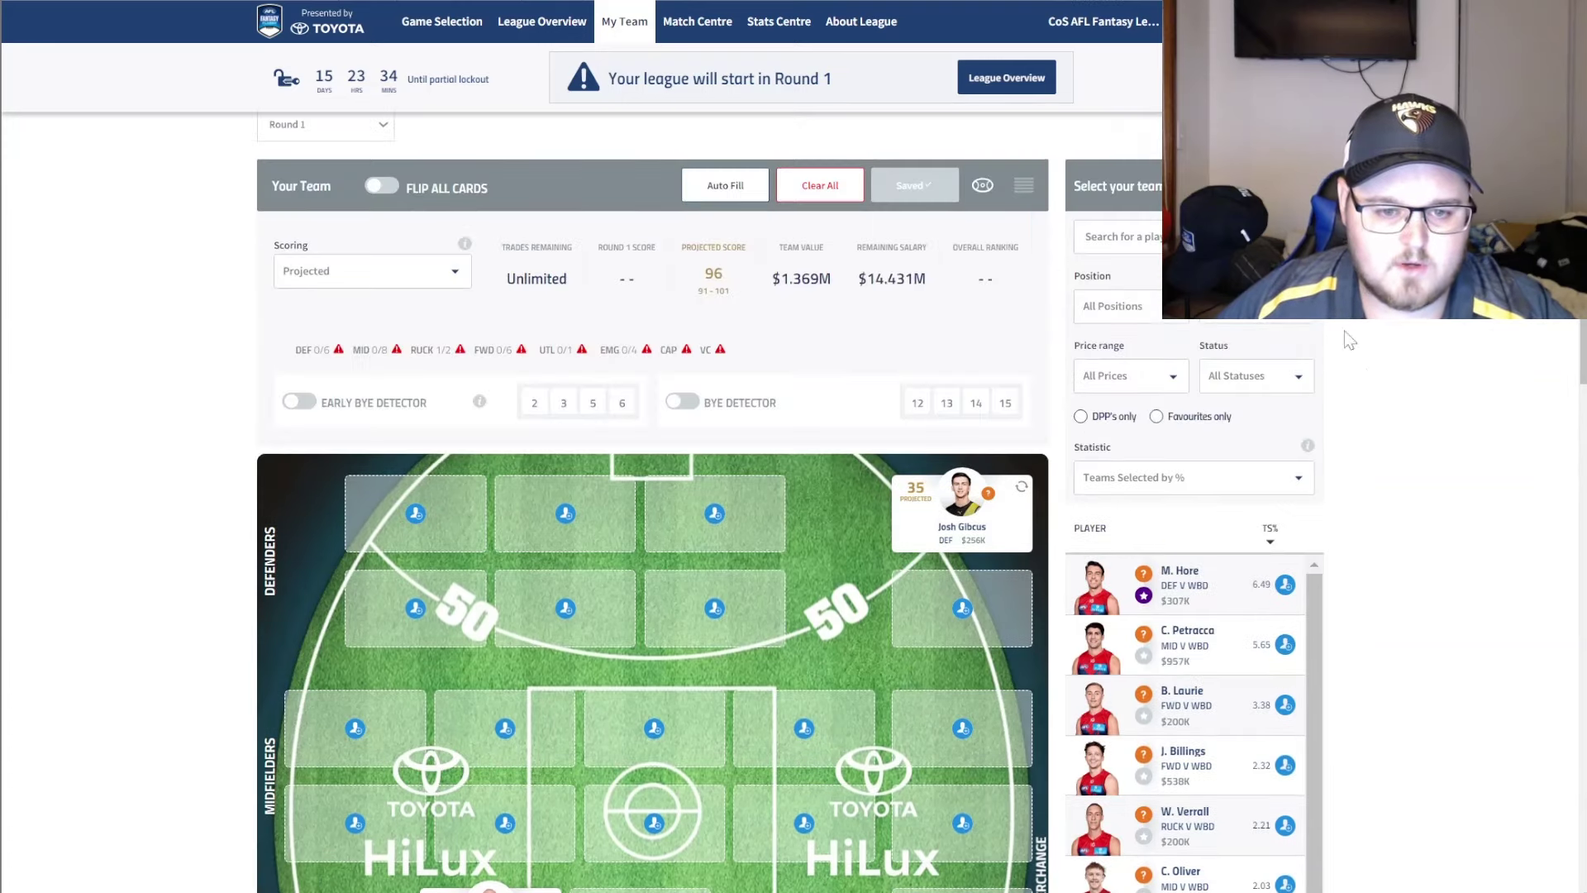
scroll(1452, 350, "down", 1)
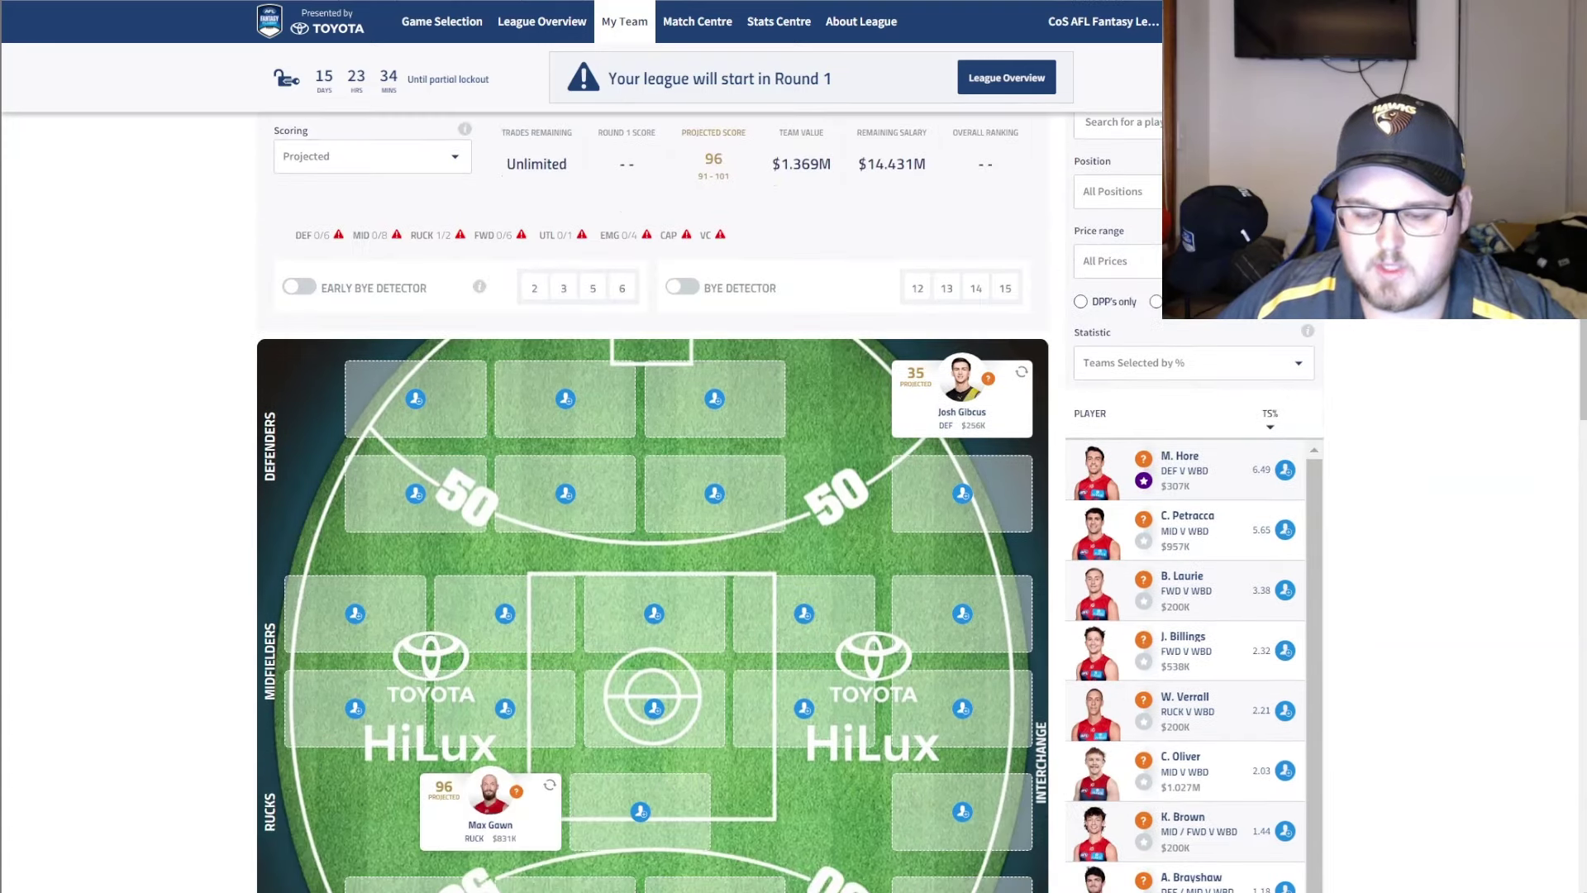
left_click(1256, 191)
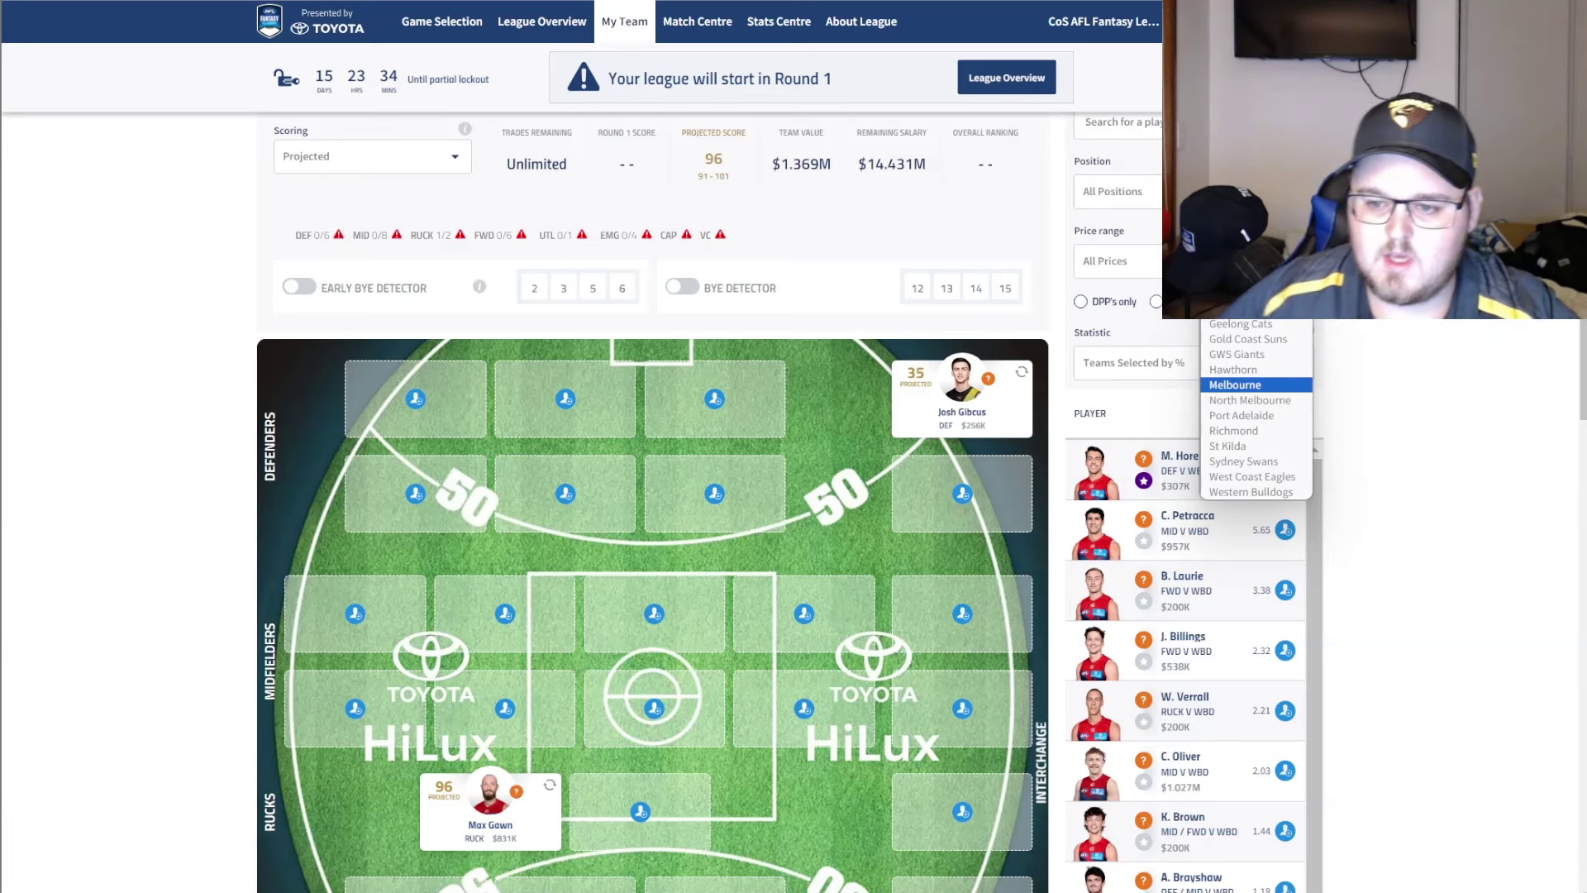
left_click(1272, 407)
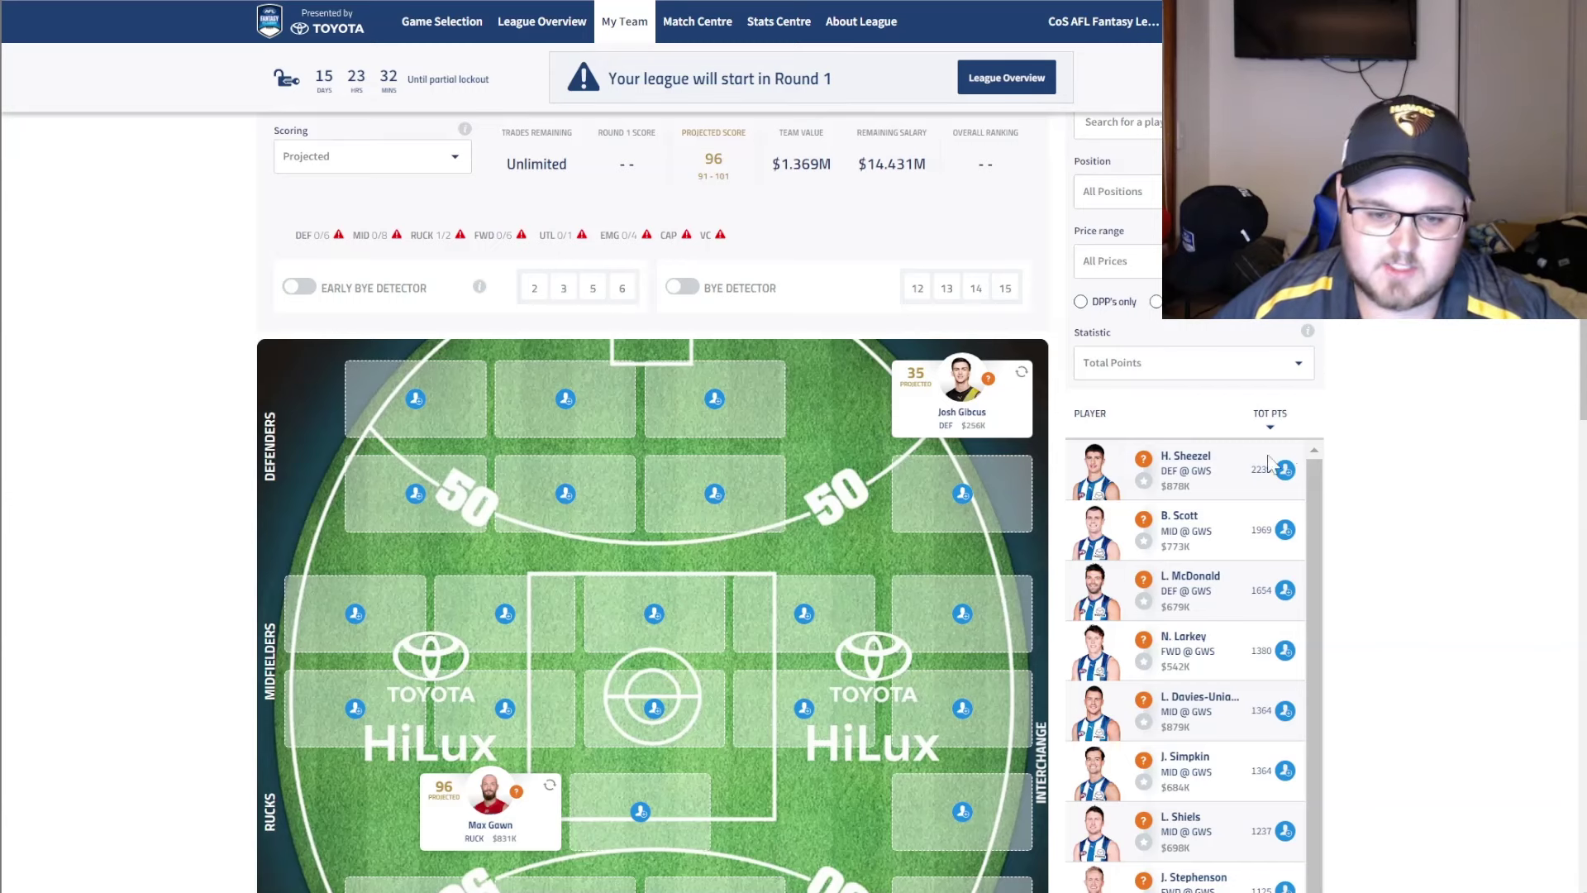
left_click(1228, 371)
left_click(1227, 495)
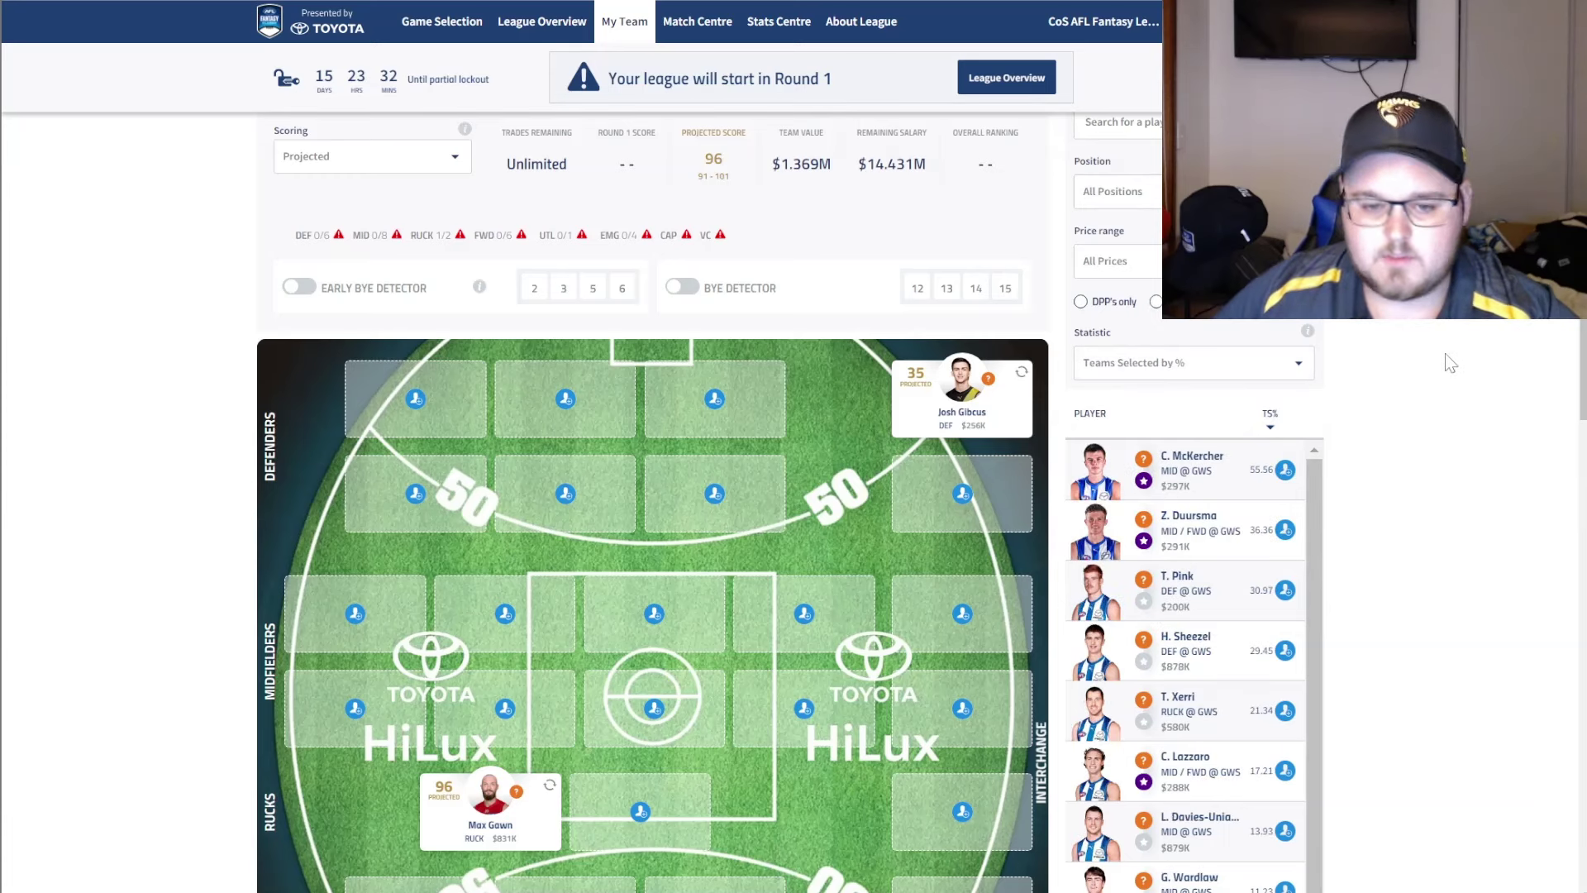
Add Harry Sheezel to the defenders and place Zac Fisher in the middle slot of the upper forward row
left_click(1284, 652)
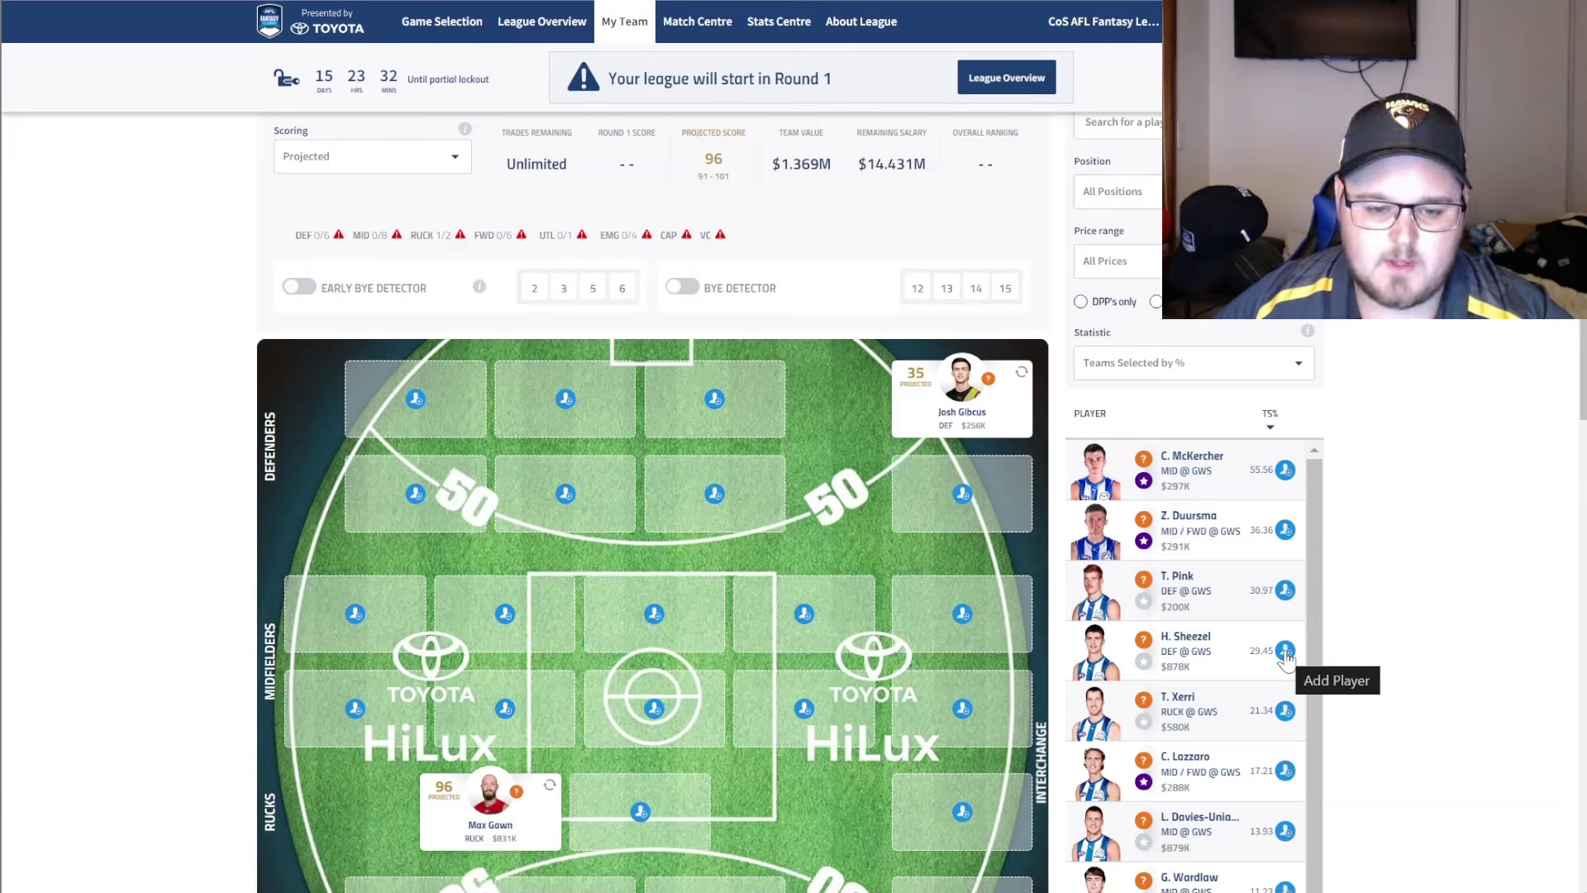
left_click(1285, 652)
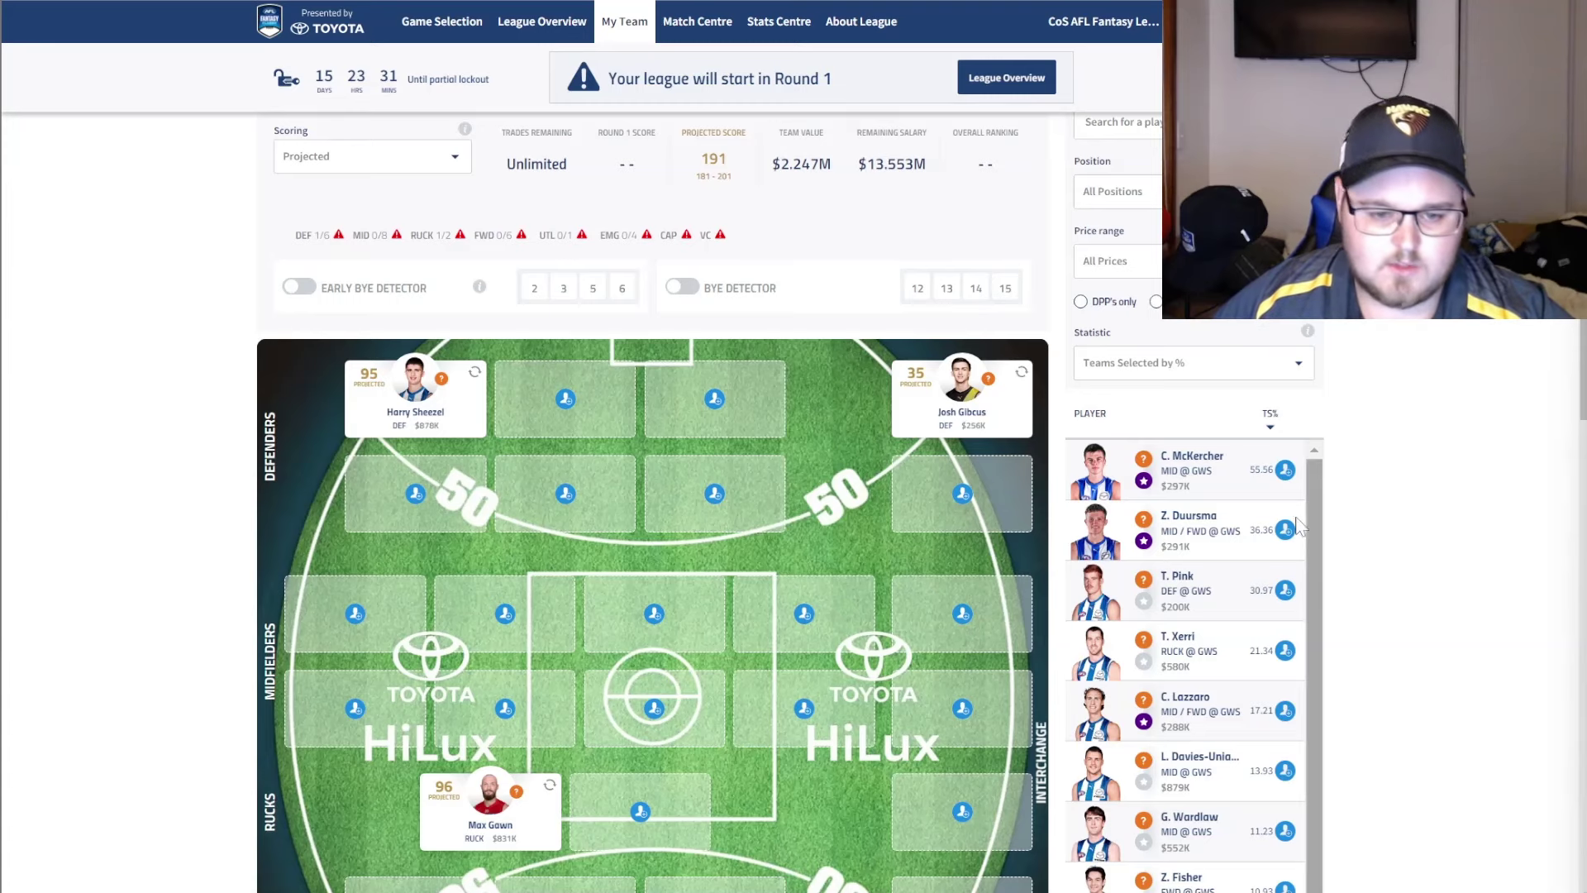
scroll(1238, 583, "down", 2)
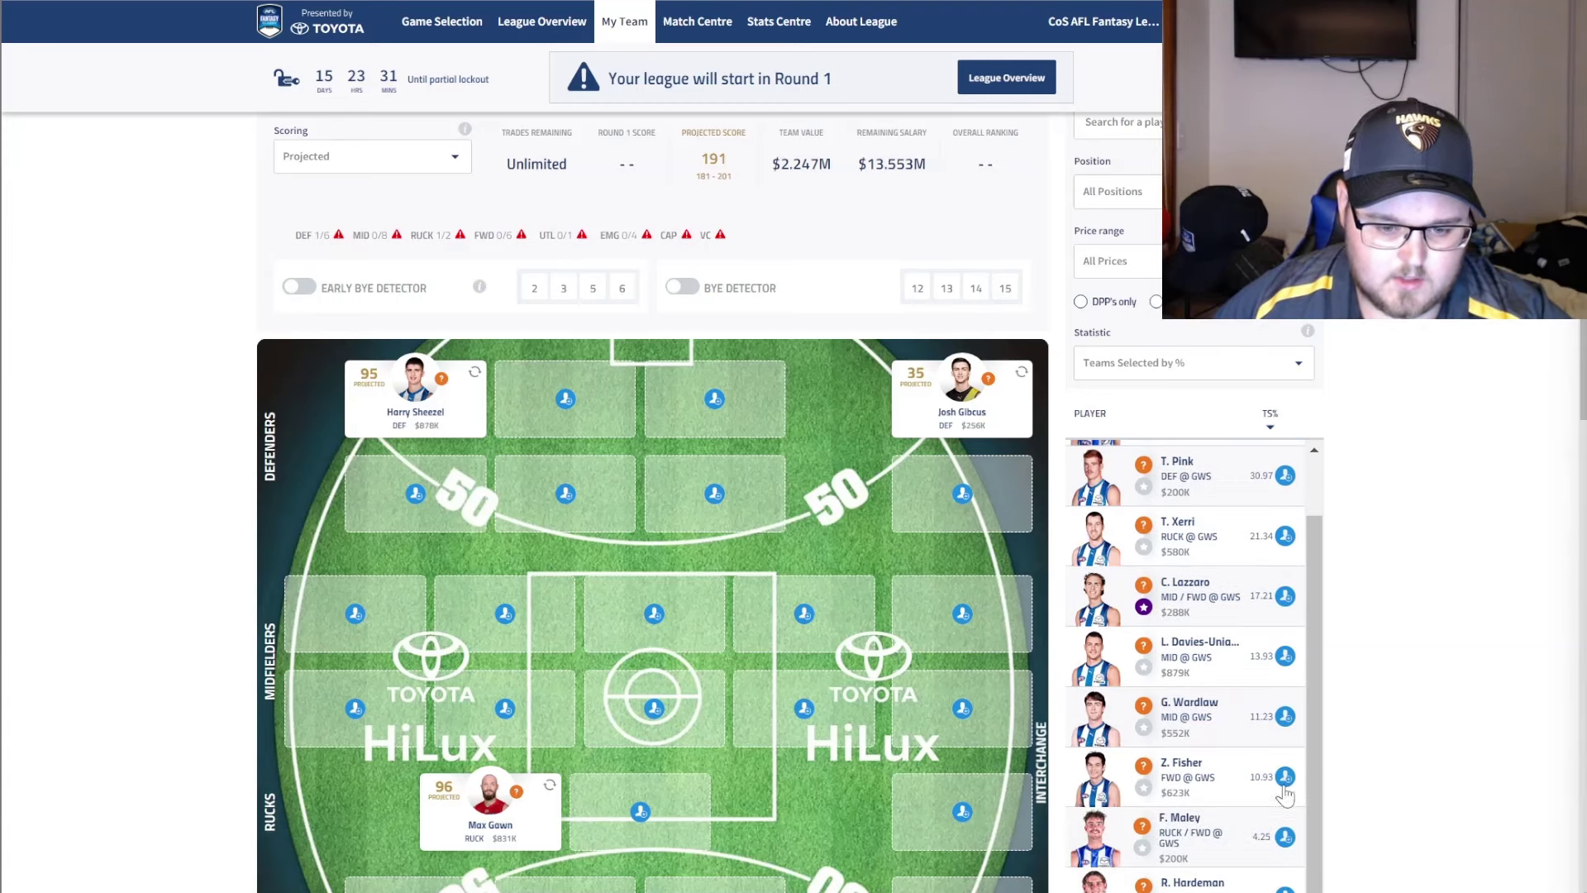
left_click_drag(1185, 765, 529, 698)
scroll(820, 532, "down", 3)
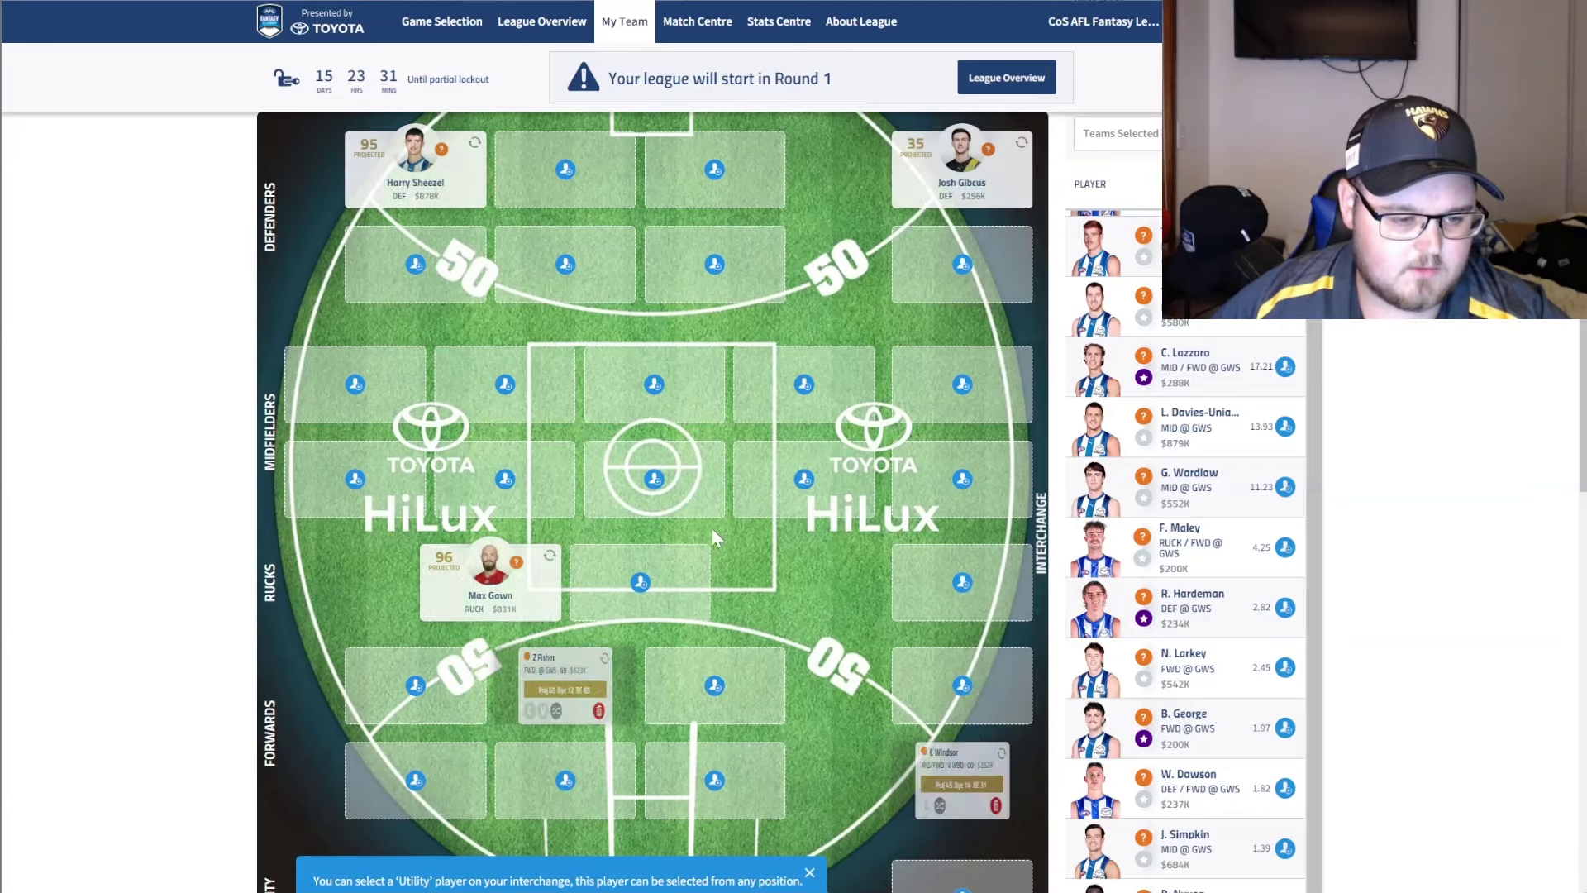
scroll(772, 454, "up", 2)
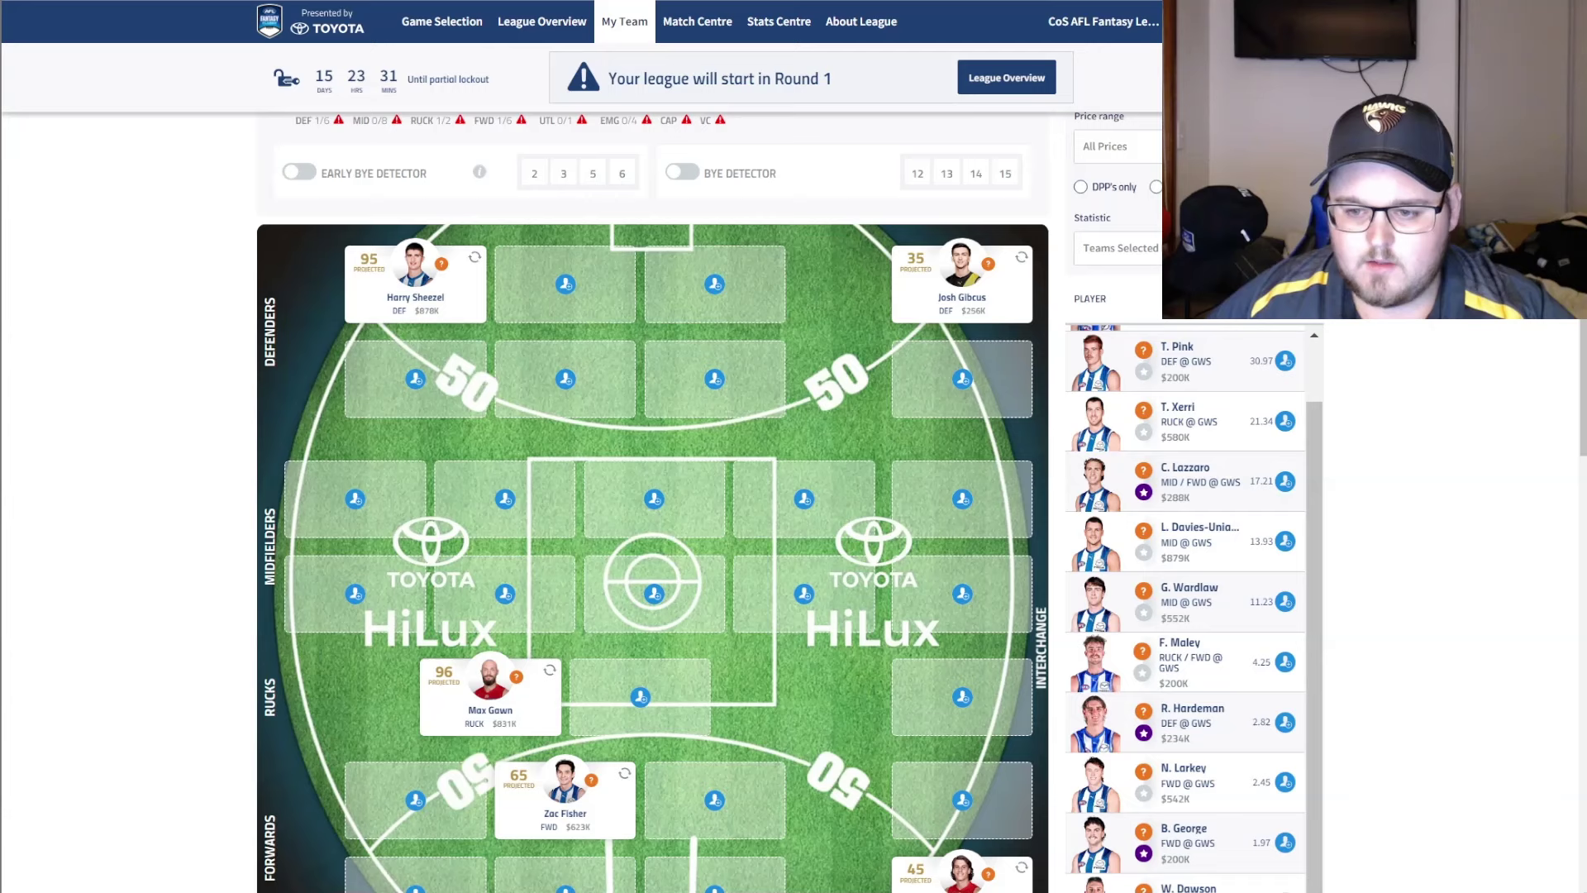
Add Colby McKercher to the team and move him to the centre slot of the lower midfield row
scroll(1242, 459, "up", 3)
left_click(1284, 364)
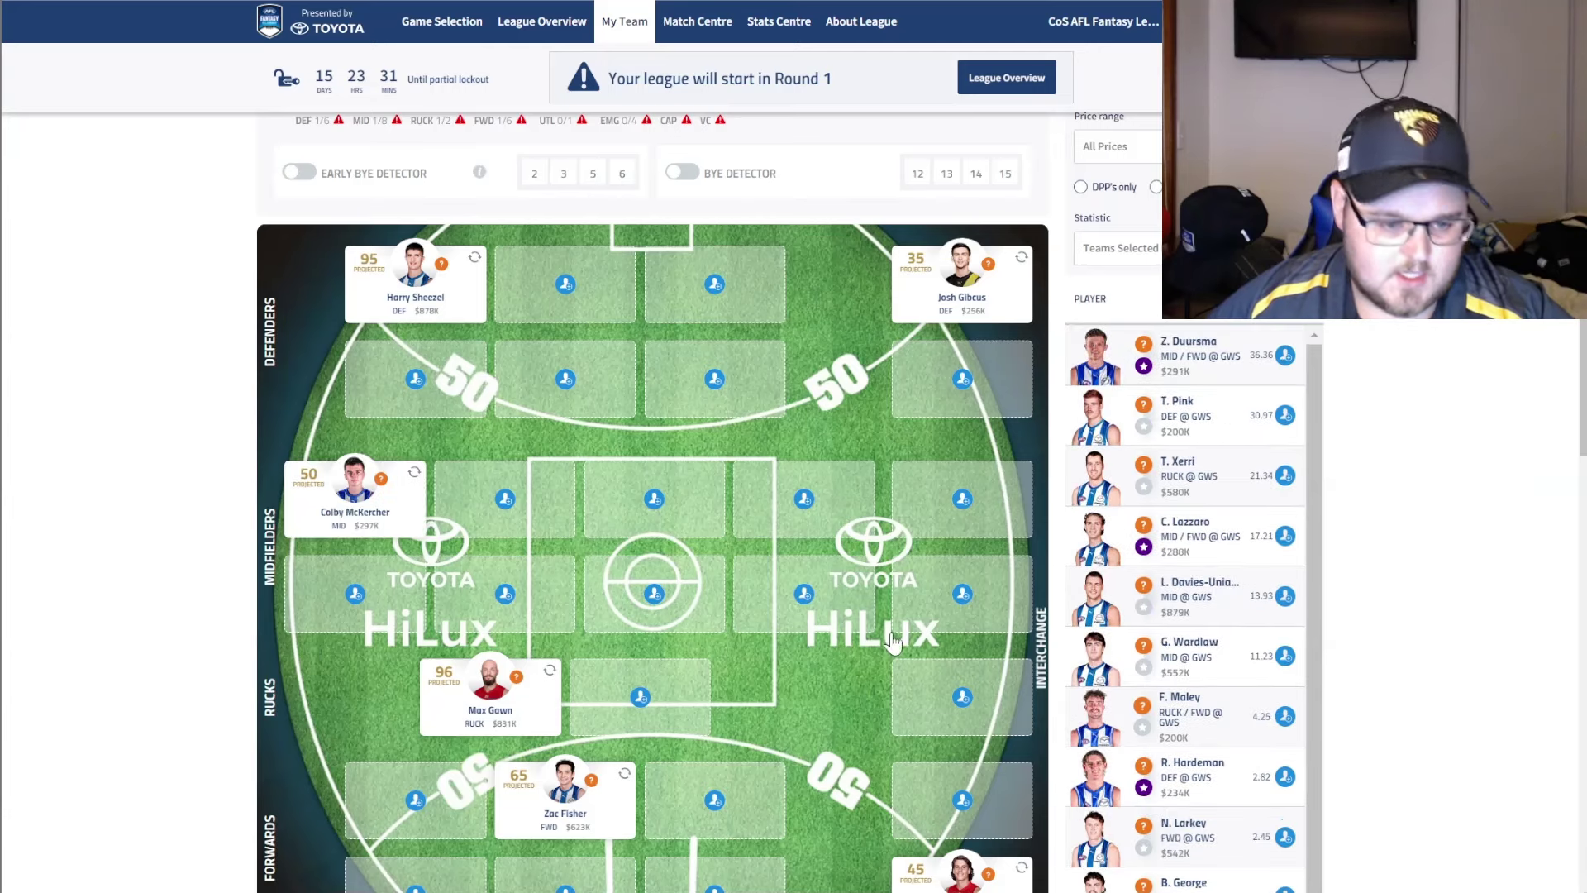
left_click_drag(299, 496, 654, 595)
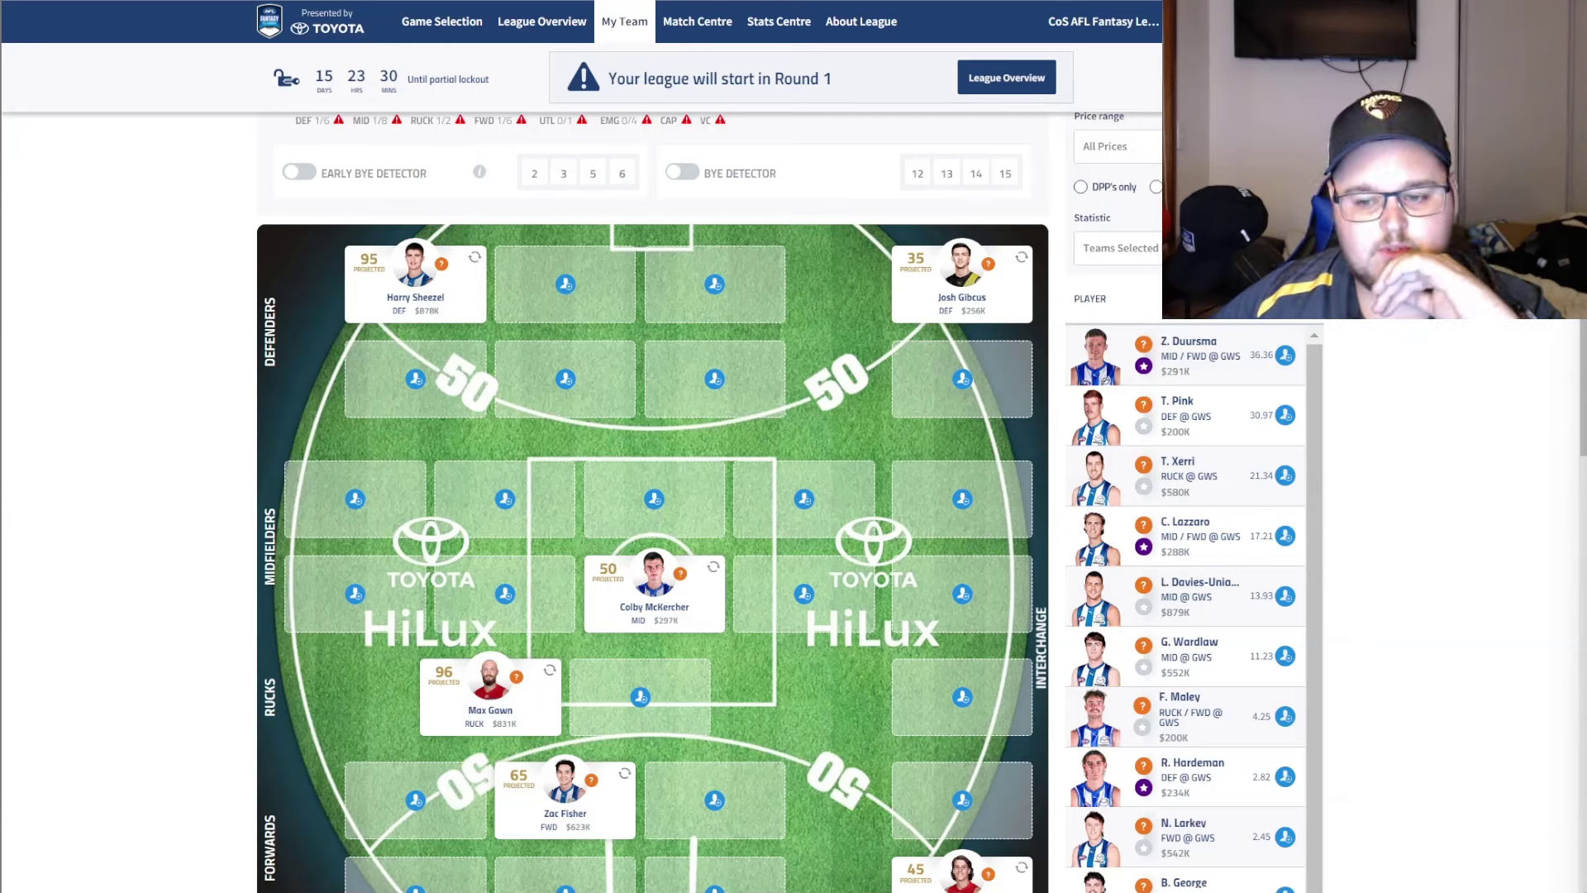
Add George Wardlaw beside Colby McKercher in the lower midfield row and Luke Davies-Uniacke in the upper row's fourth slot
left_click(1287, 657)
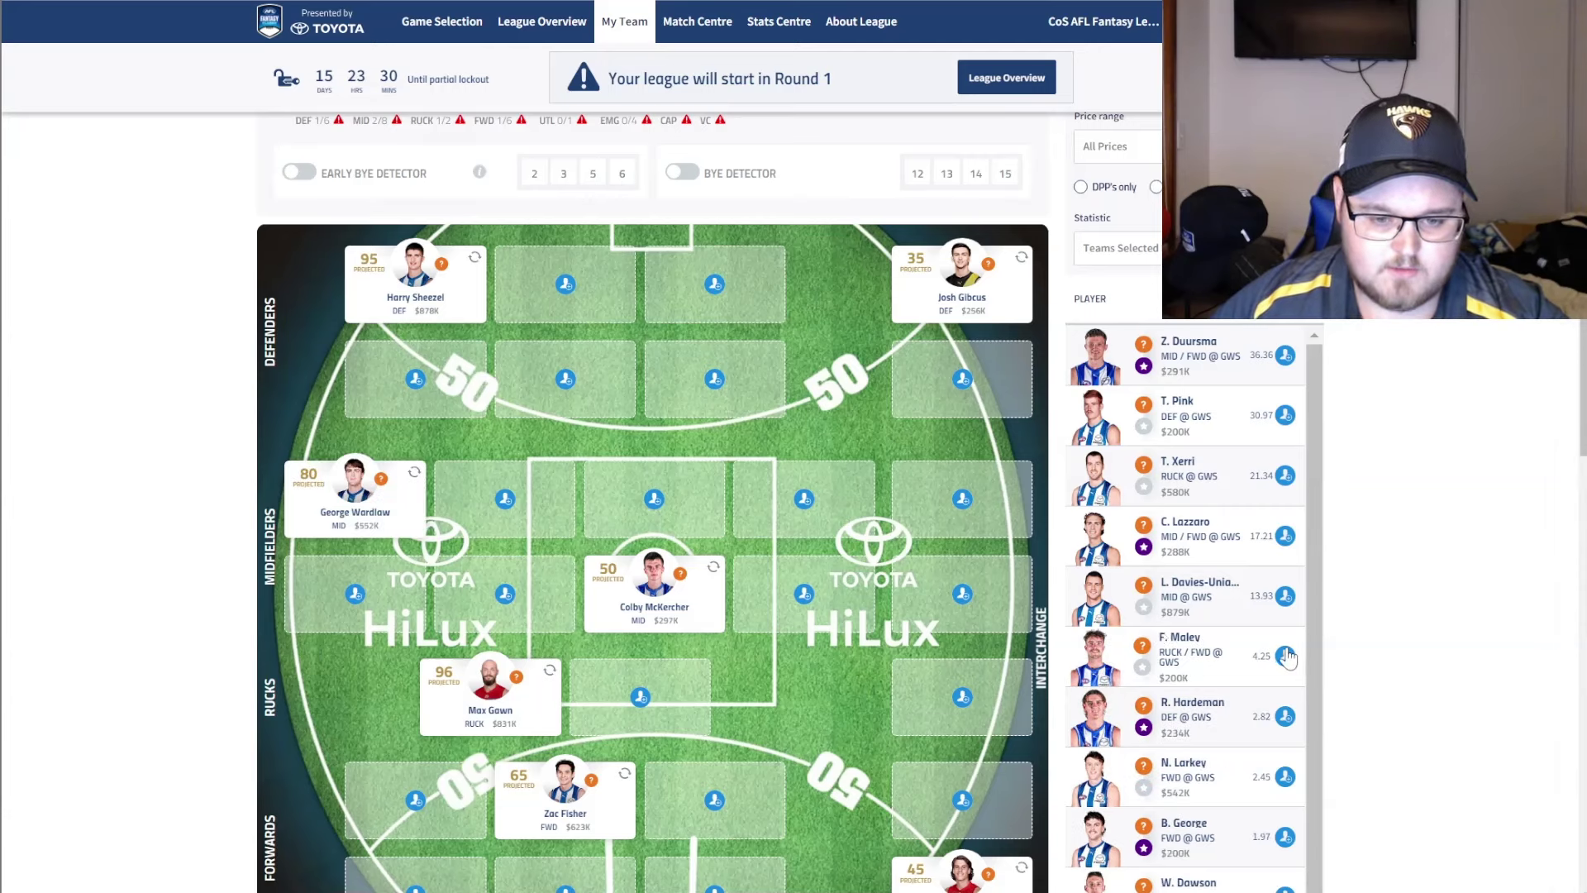
left_click_drag(351, 519, 479, 583)
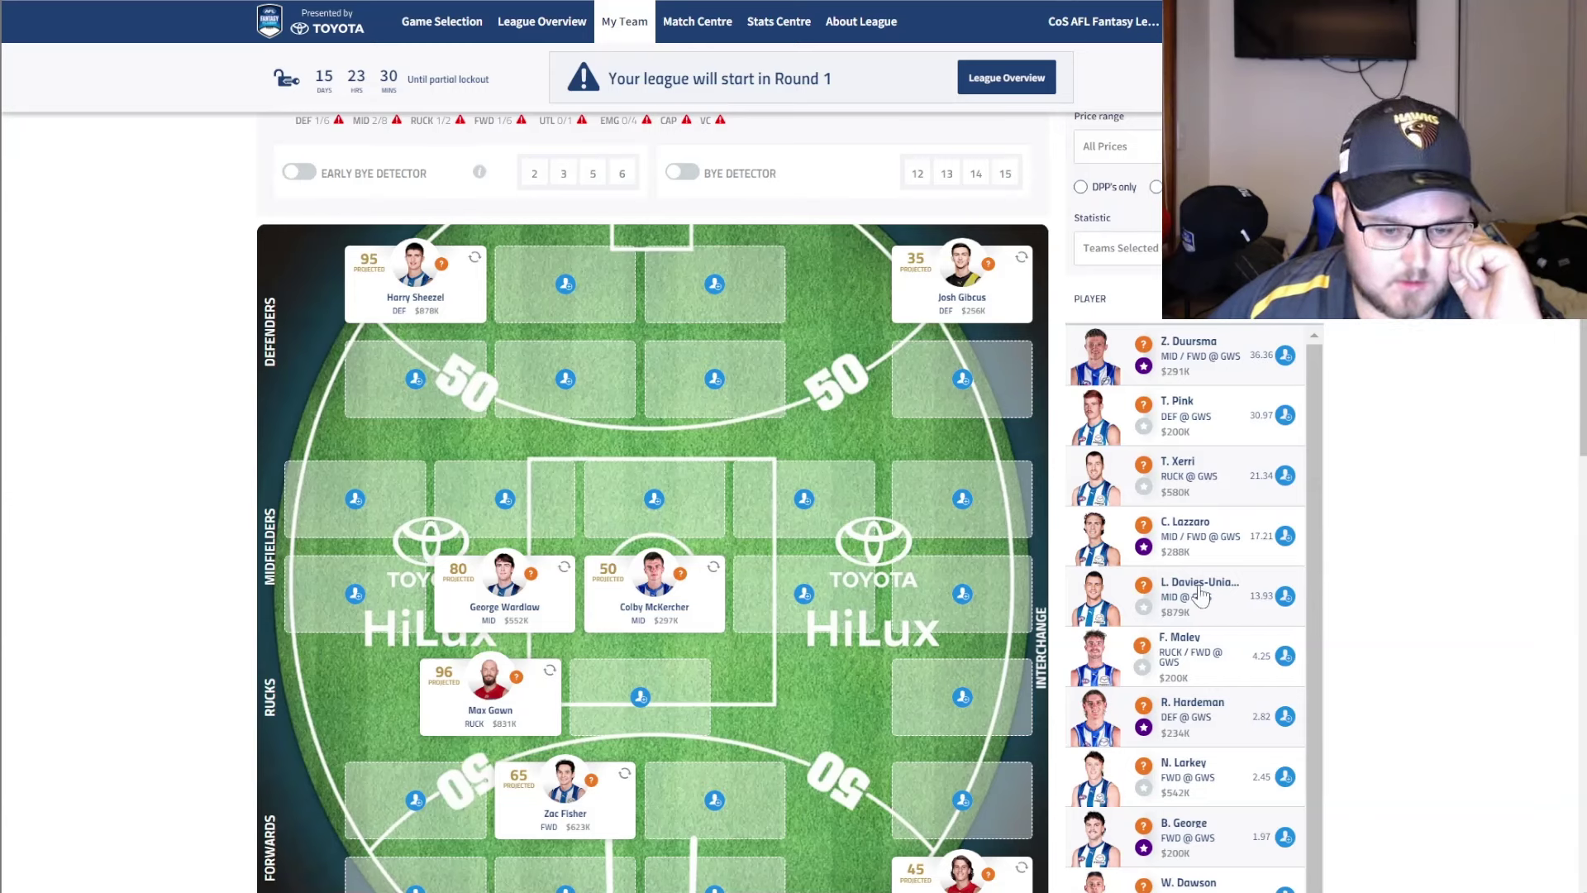
left_click(1287, 600)
left_click_drag(382, 508, 785, 511)
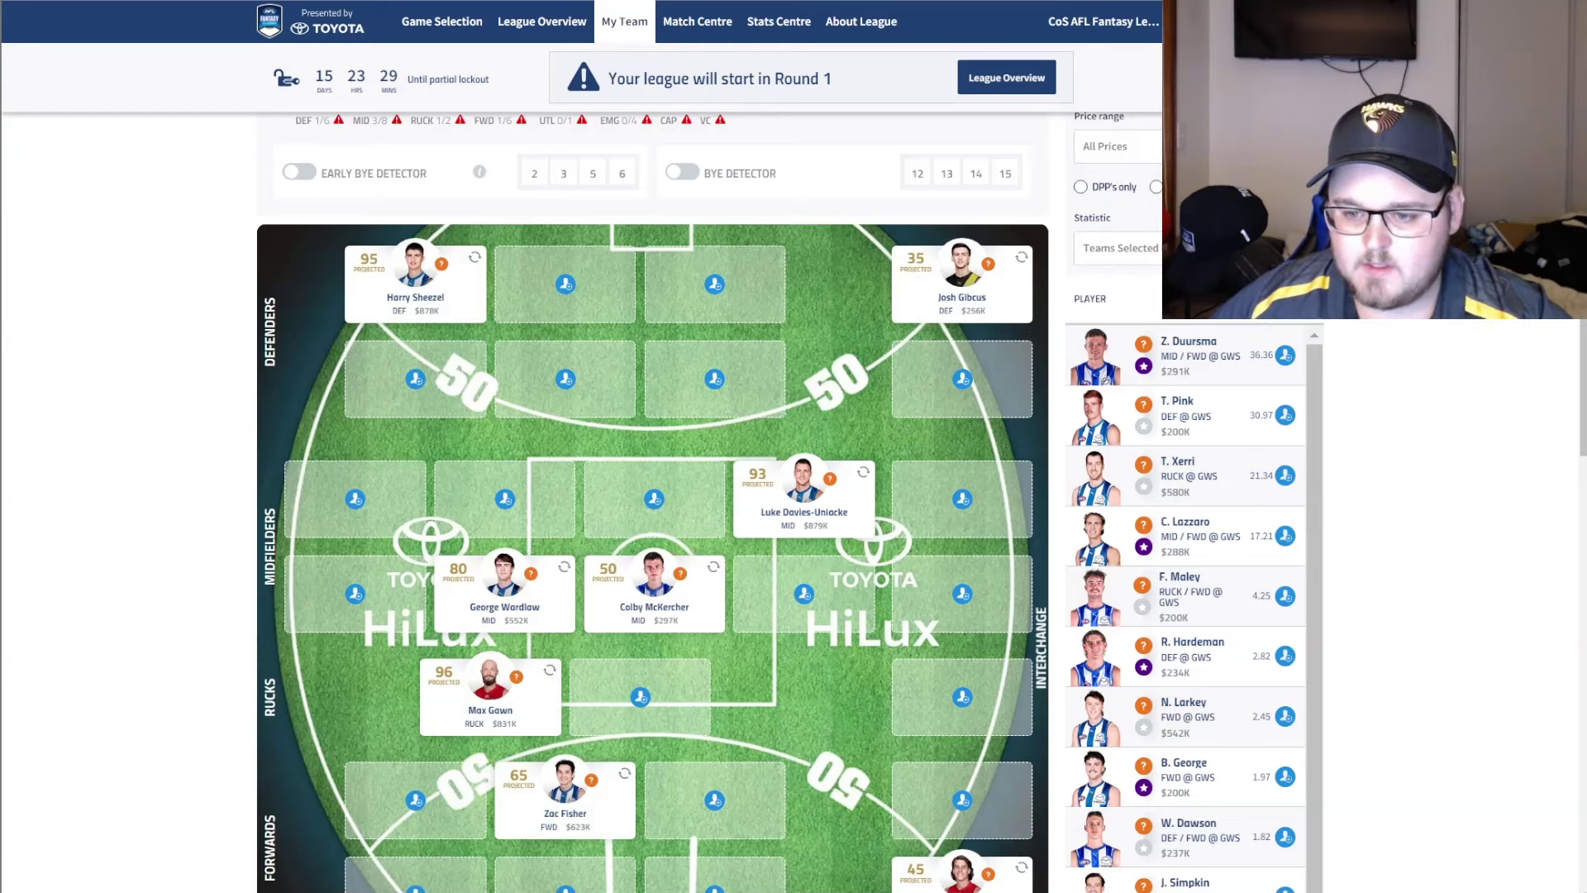
Browse the remaining North Melbourne players and review Tom Powell's player overview
scroll(653, 496, "down", 10)
scroll(653, 495, "up", 10)
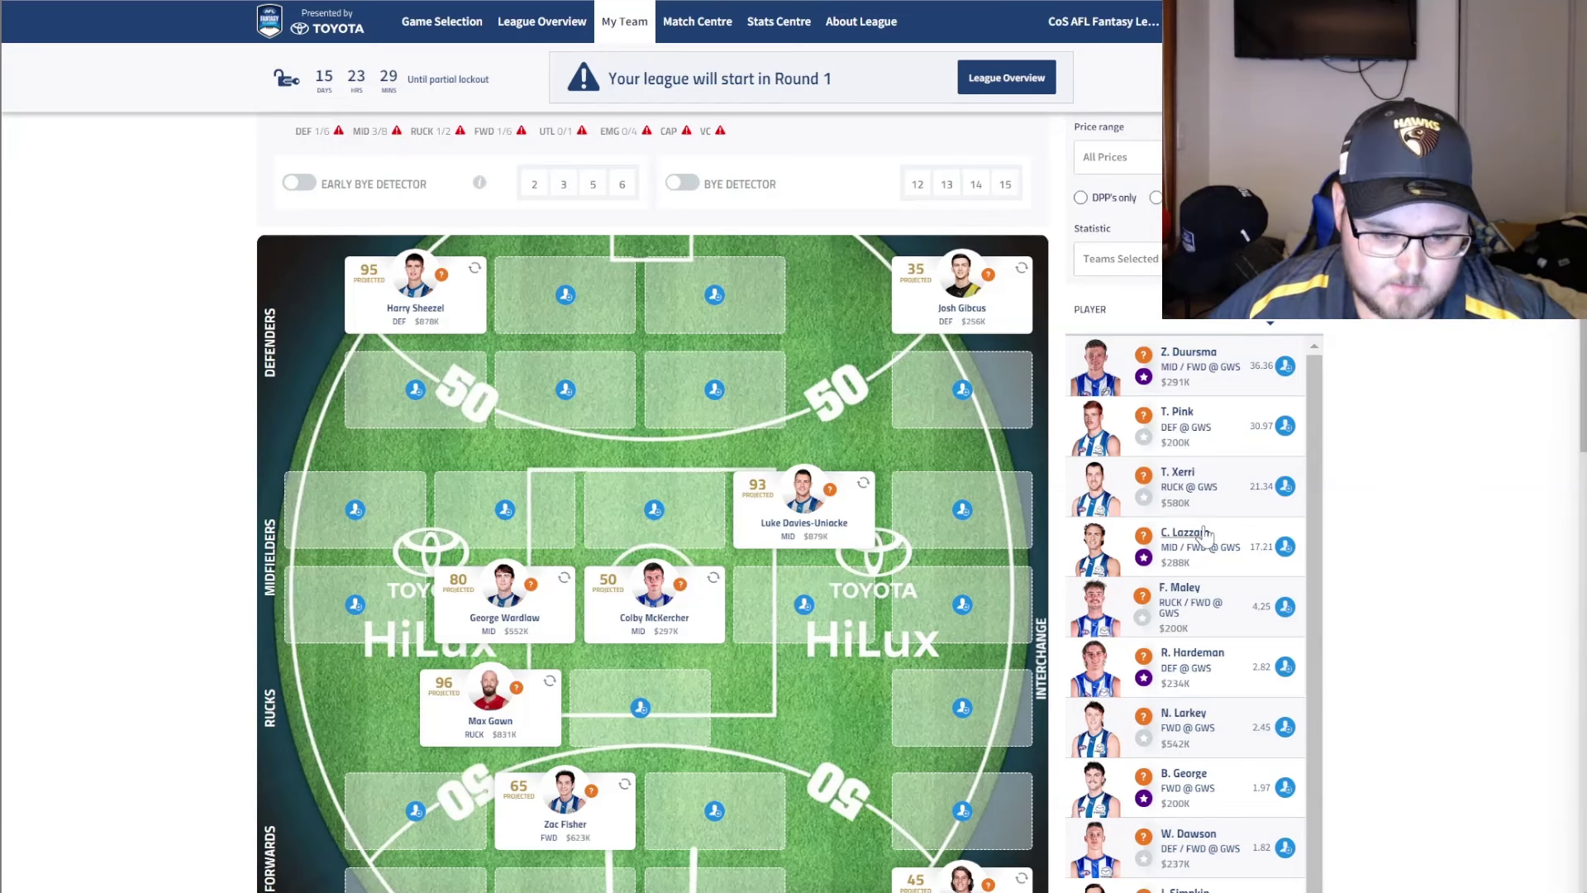
scroll(1219, 525, "up", 2)
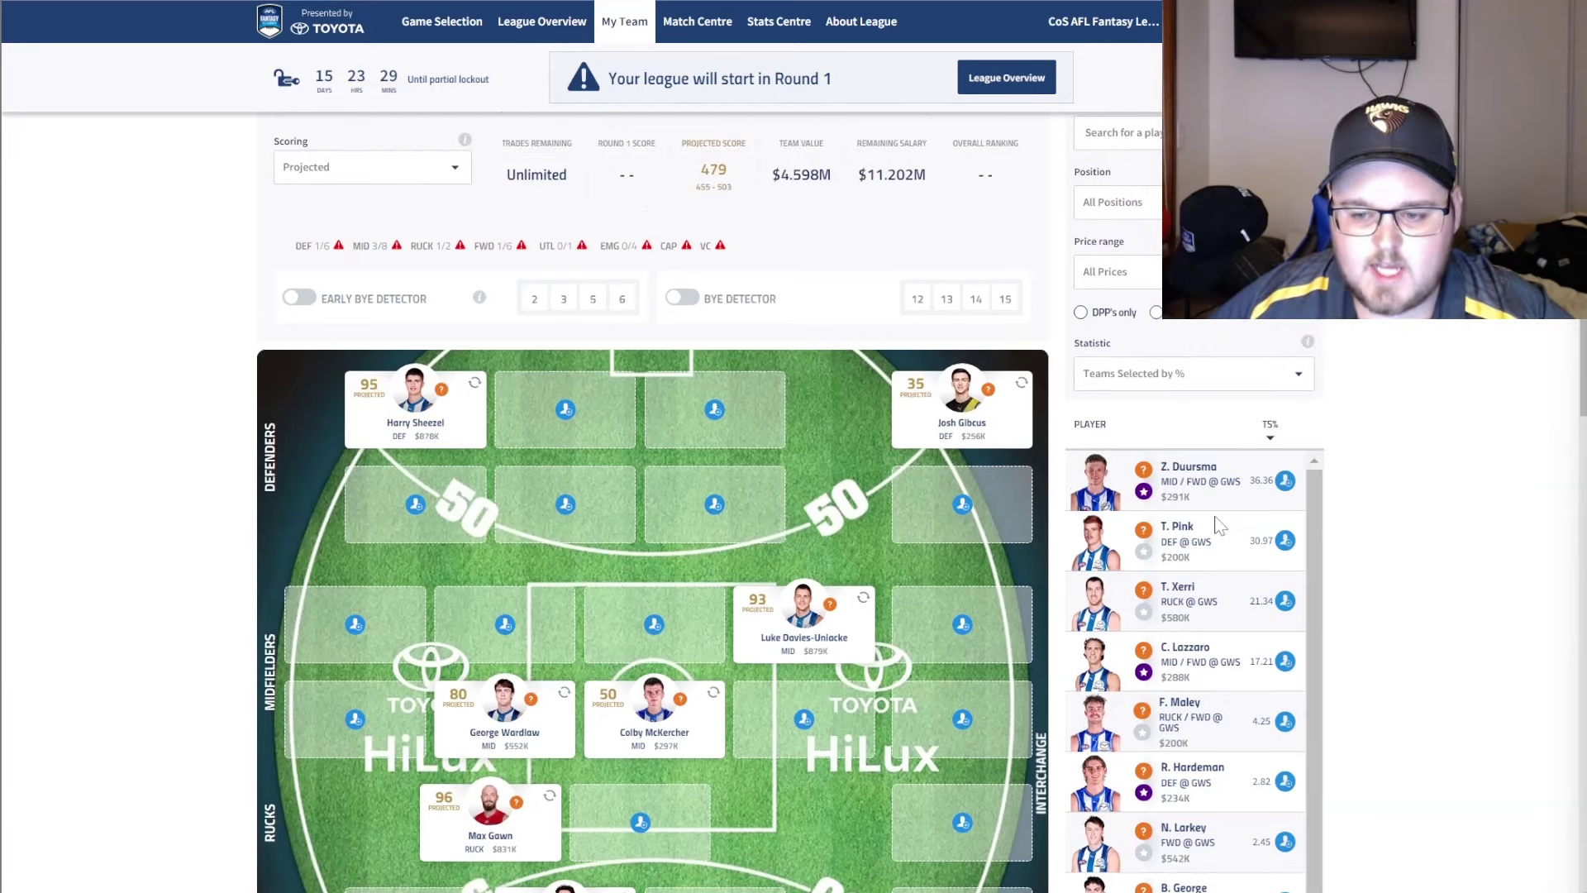
scroll(1219, 525, "down", 2)
scroll(1218, 527, "up", 2)
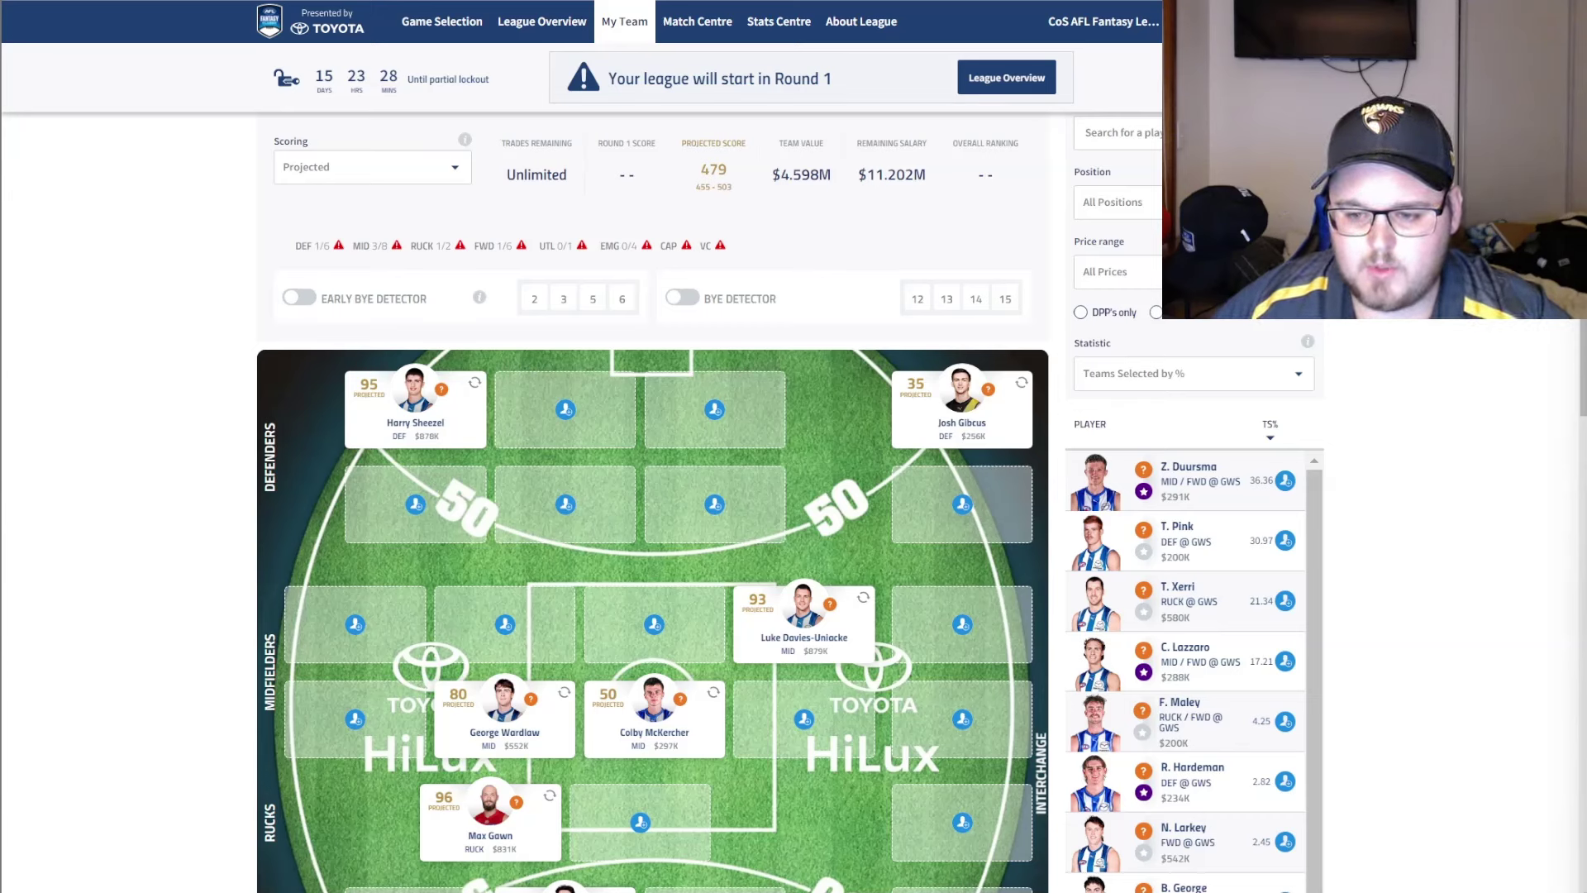
scroll(1243, 603, "down", 4)
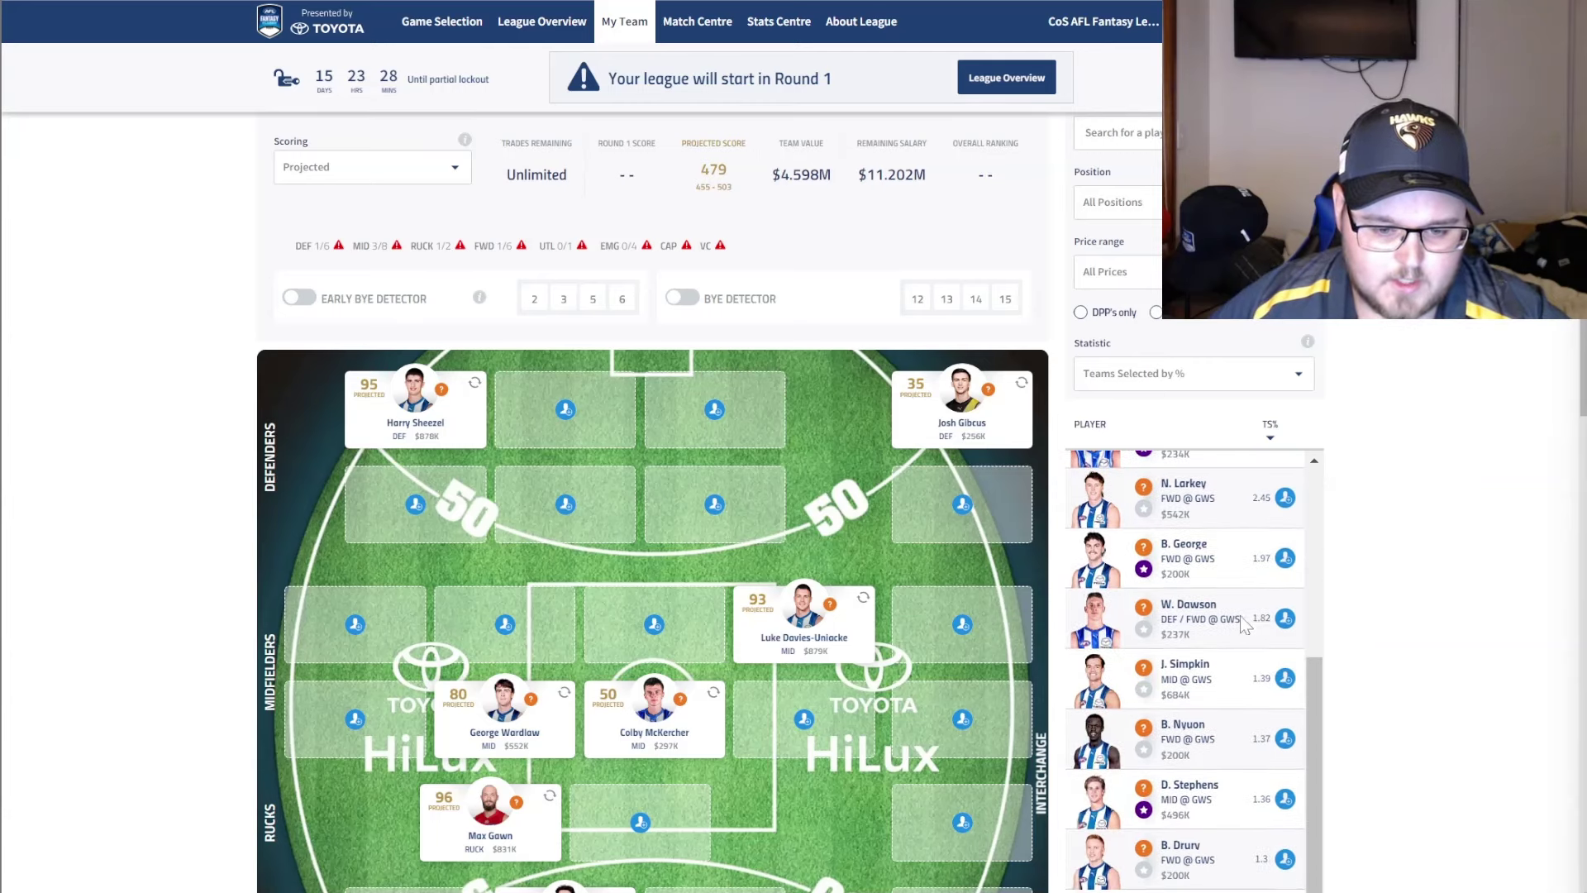
scroll(1244, 614, "down", 3)
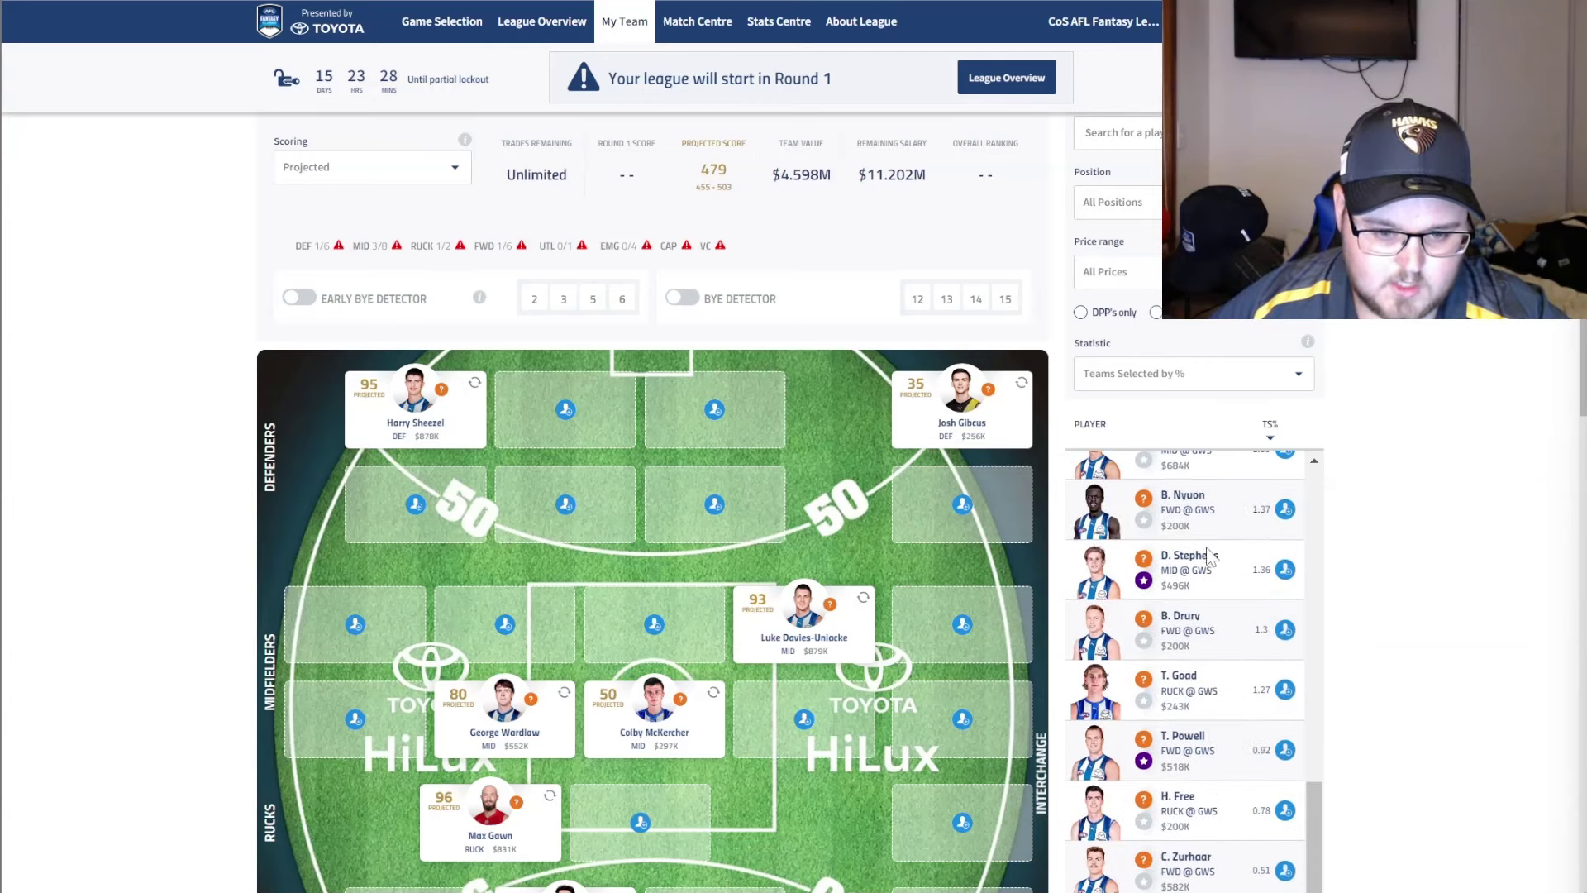
left_click(1190, 738)
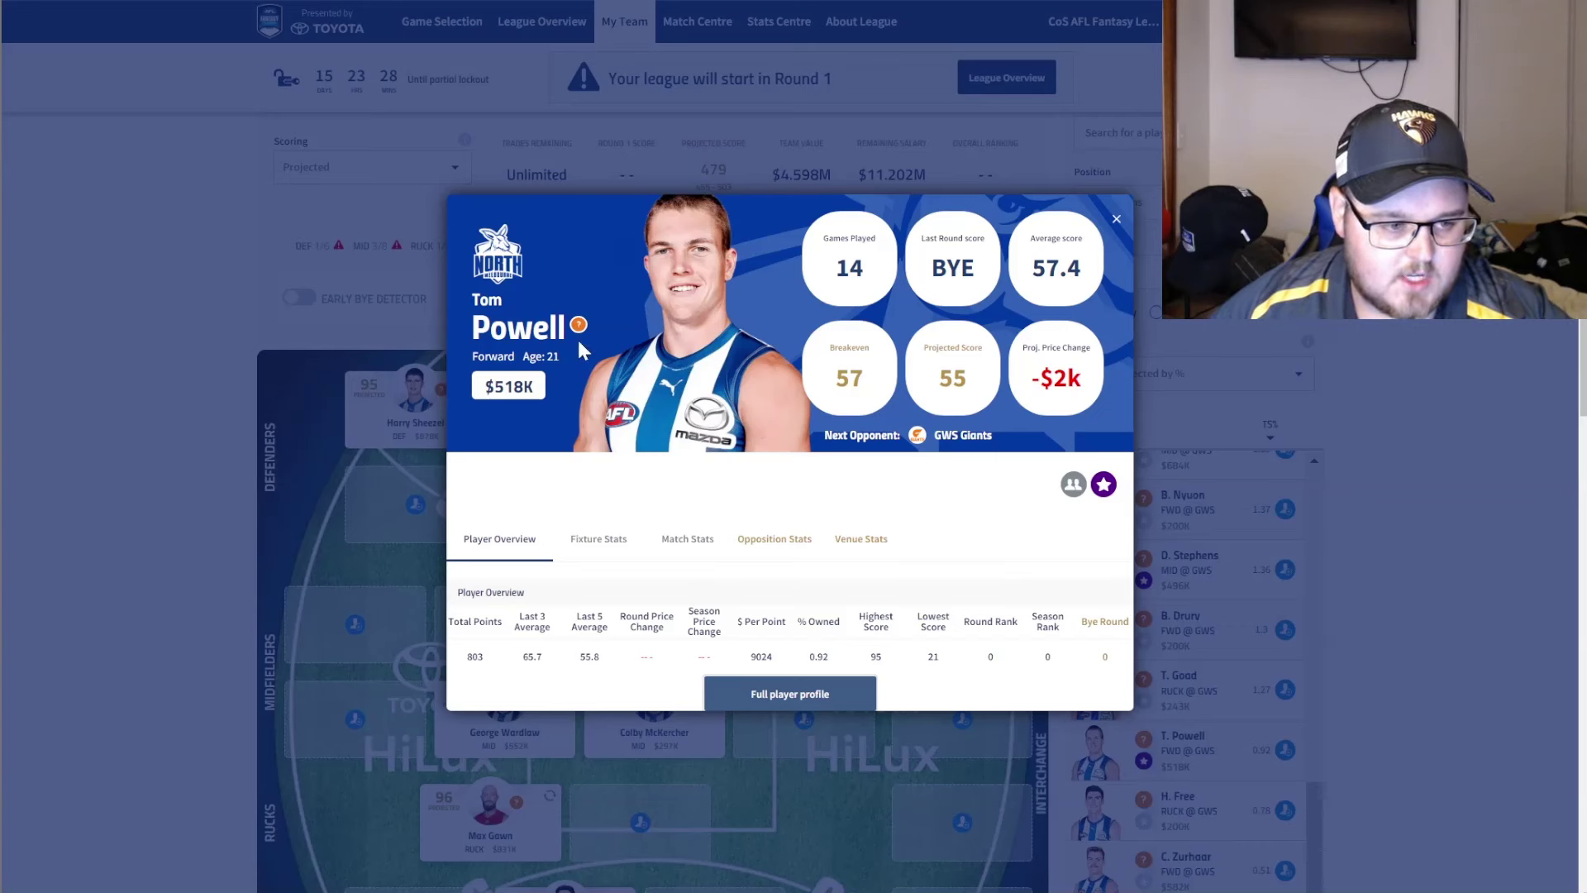
left_click(1116, 221)
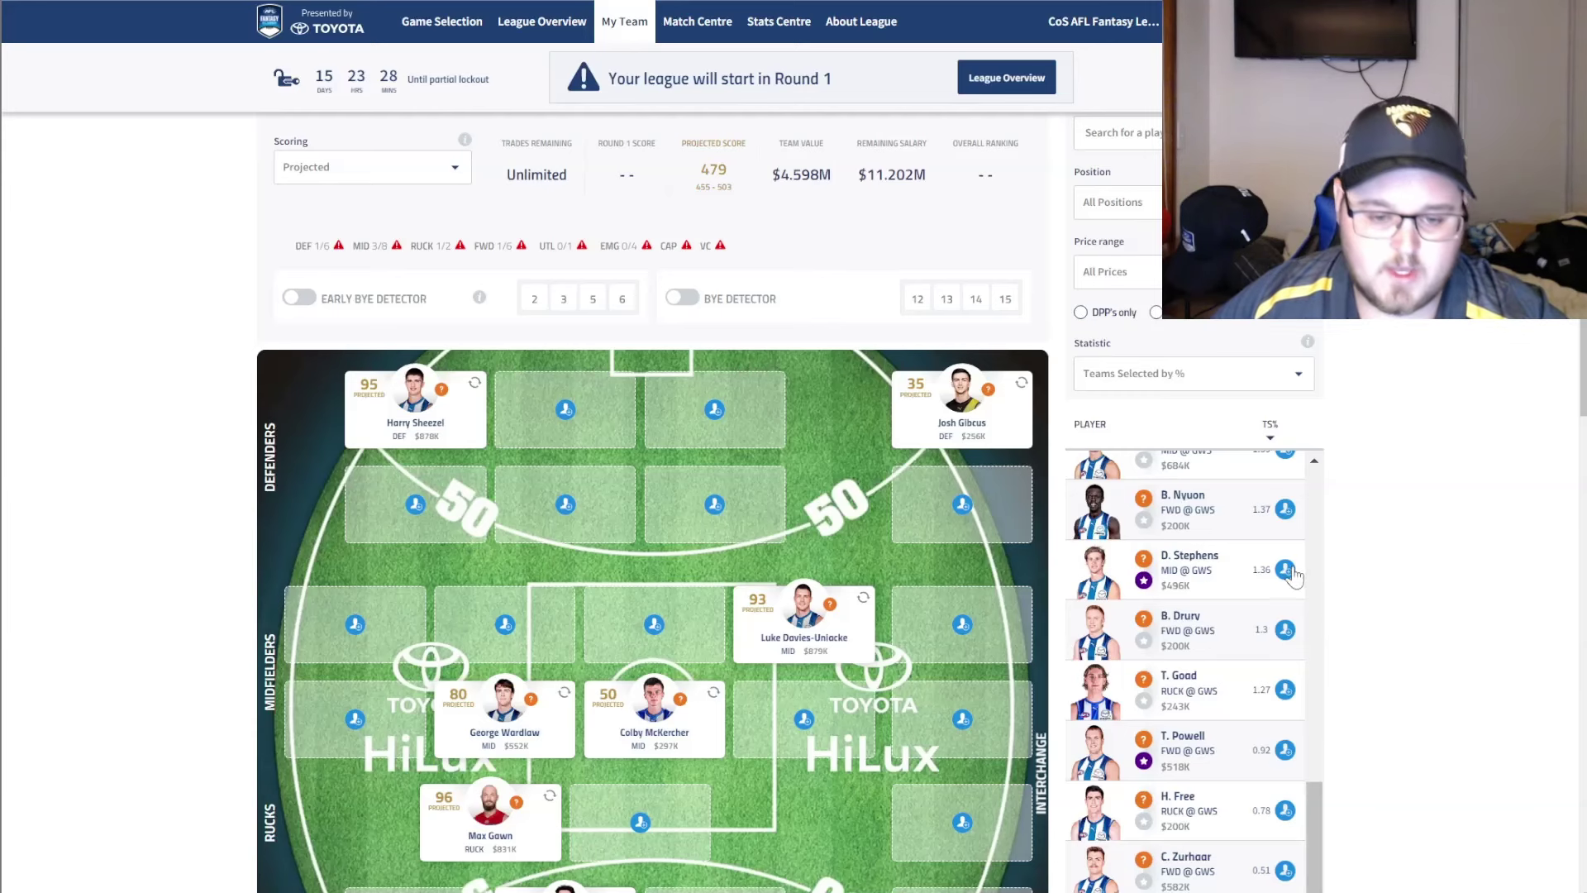
Recruit Charlie Lazzaro as a forward in the upper forward interchange slot
scroll(1289, 579, "up", 5)
left_click(1285, 661)
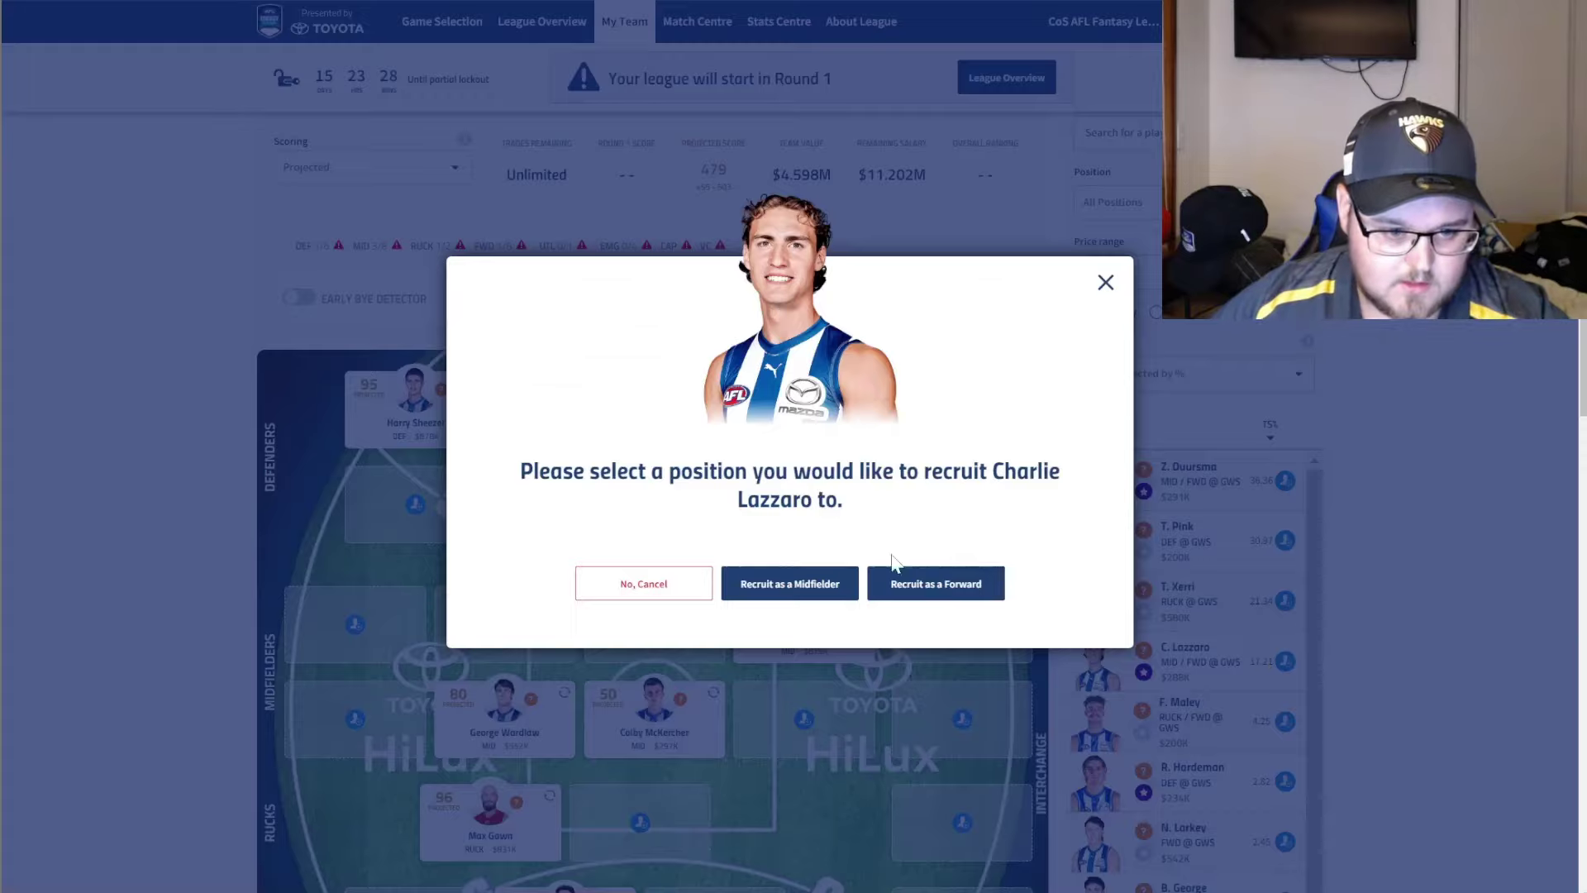
left_click(897, 581)
scroll(978, 702, "down", 3)
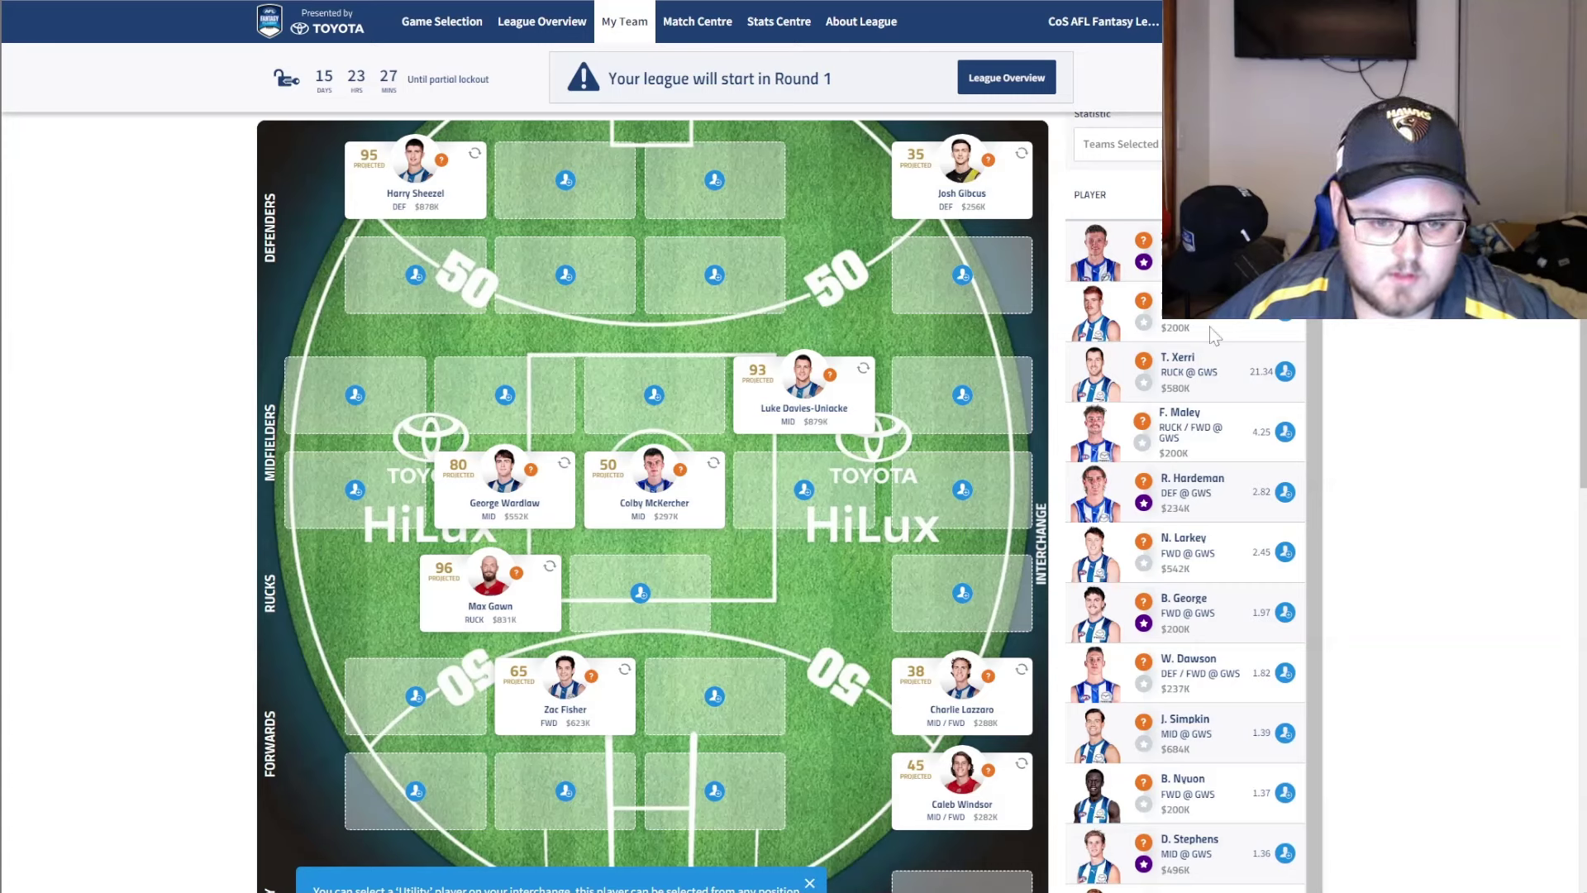
Review the player overview of North Melbourne midfielder Dylan Stephens
scroll(1201, 699, "down", 1)
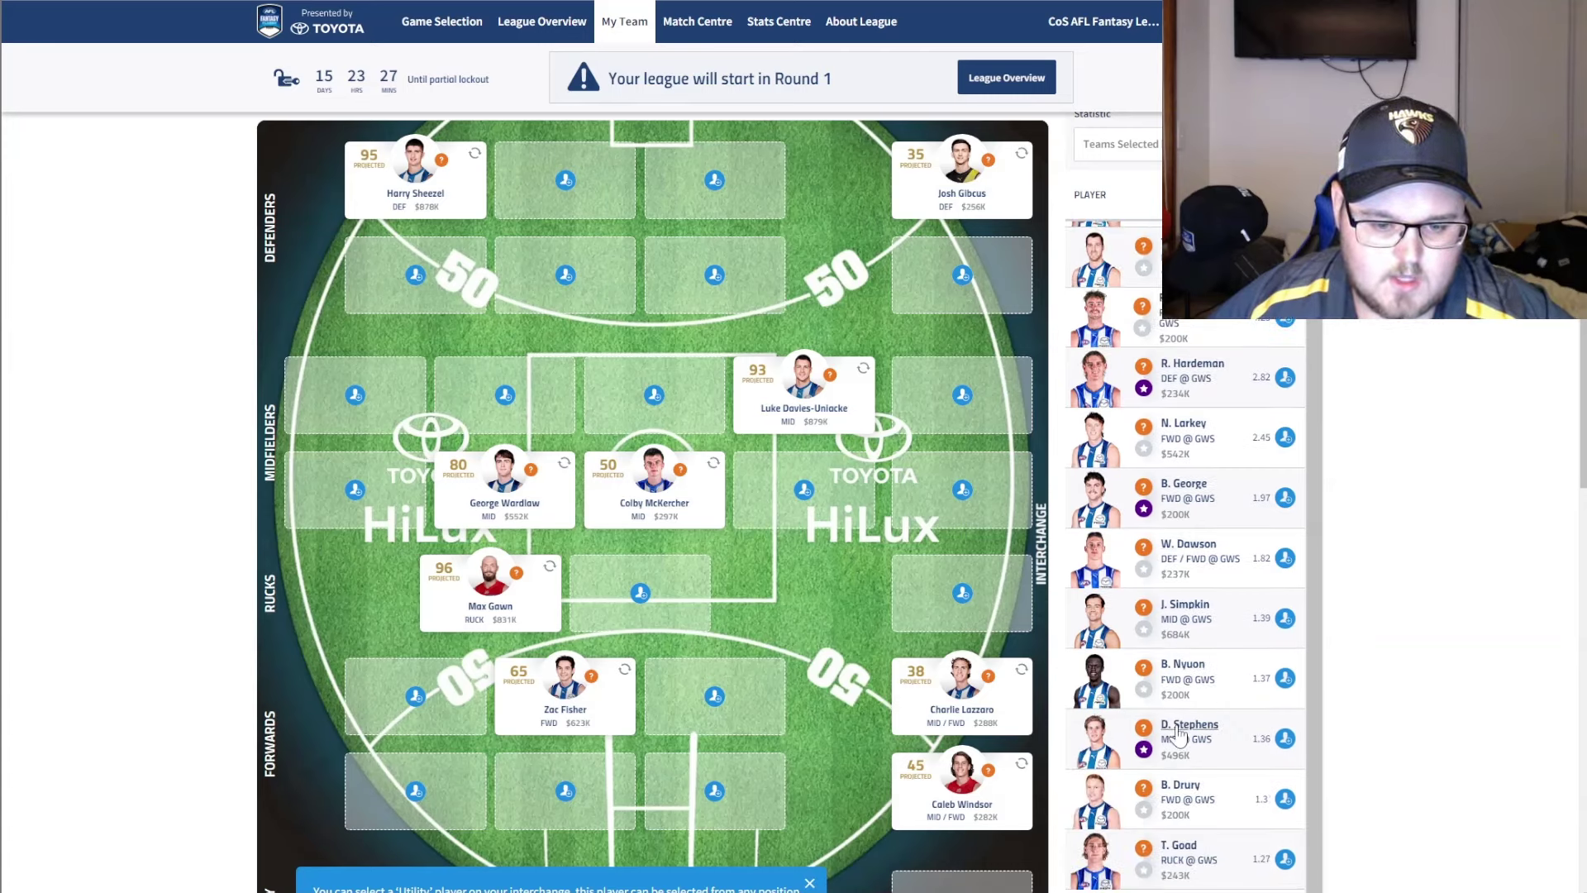
left_click(1183, 726)
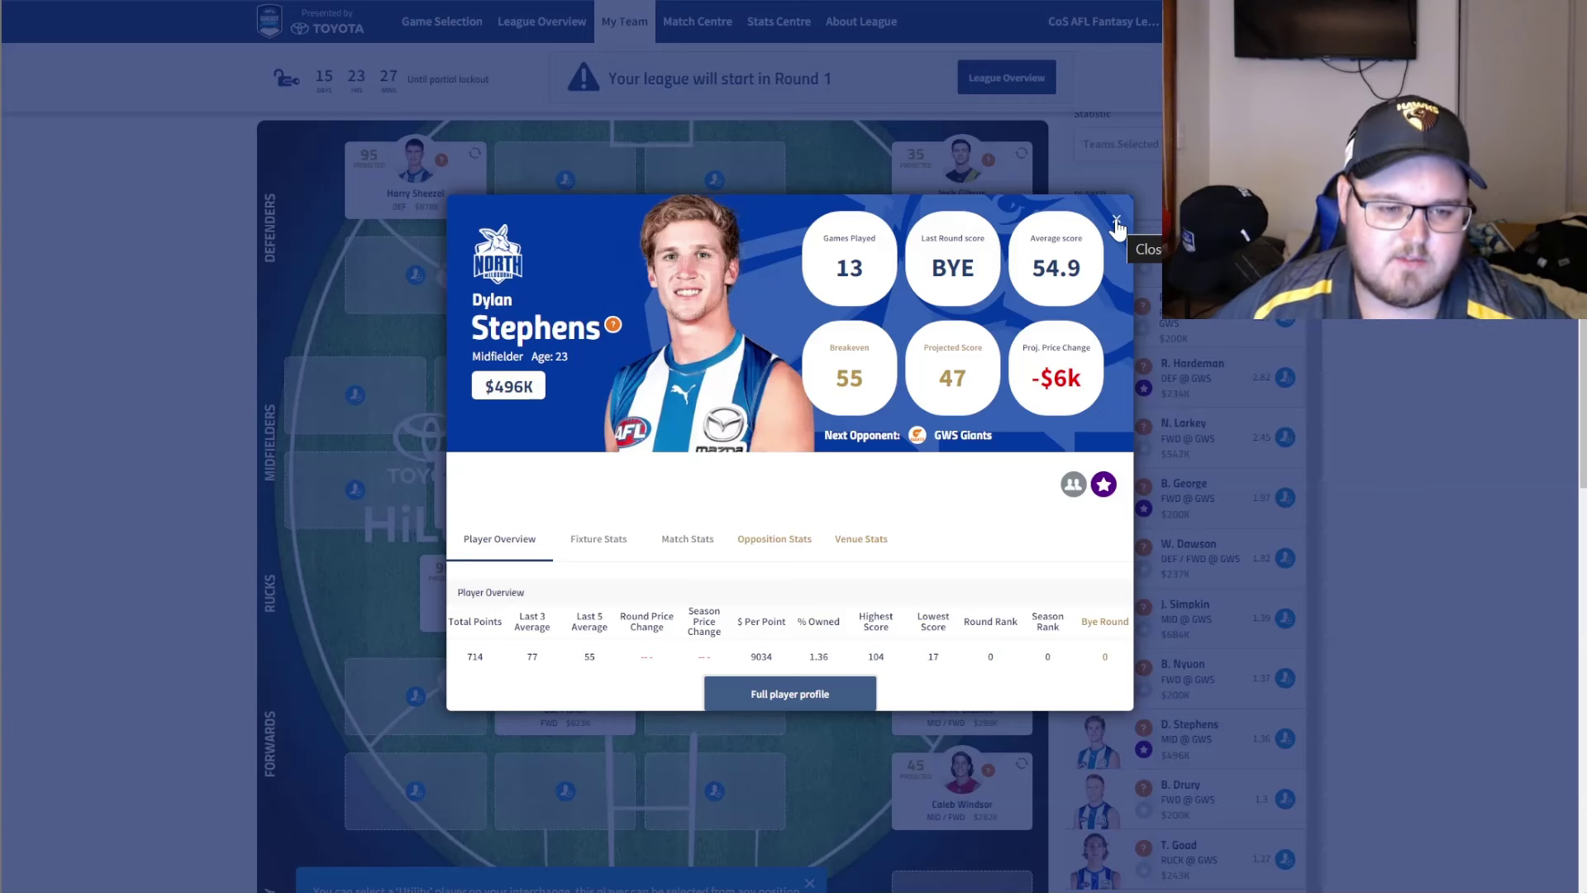
left_click(1115, 221)
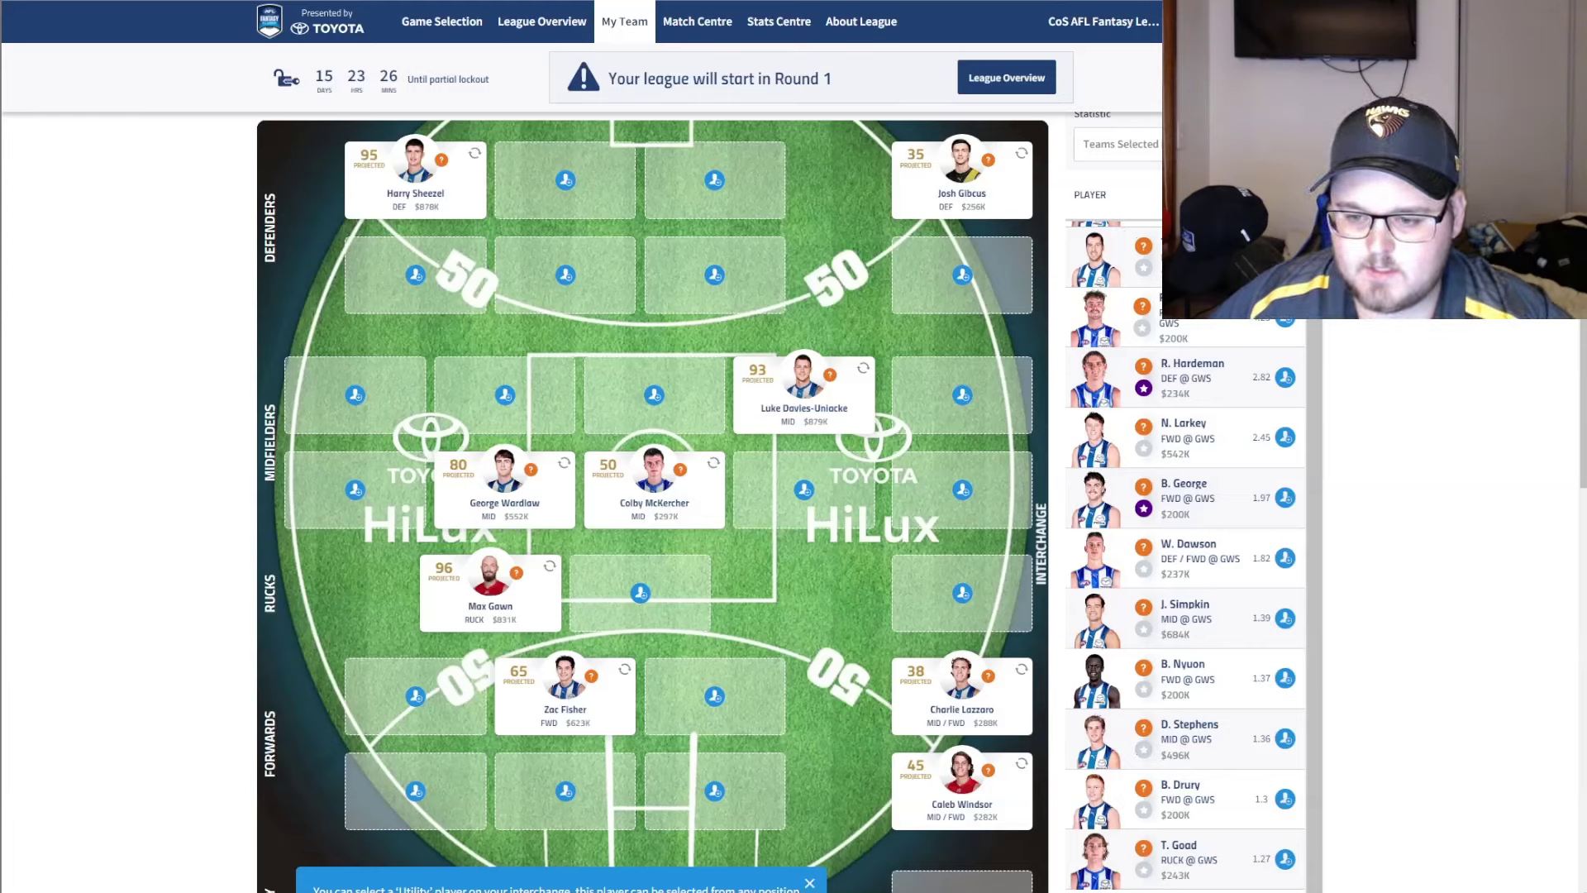
Add Tristan Xerri as the second ruck and put Toby Pink in the lower defender interchange slot
scroll(1247, 447, "up", 2)
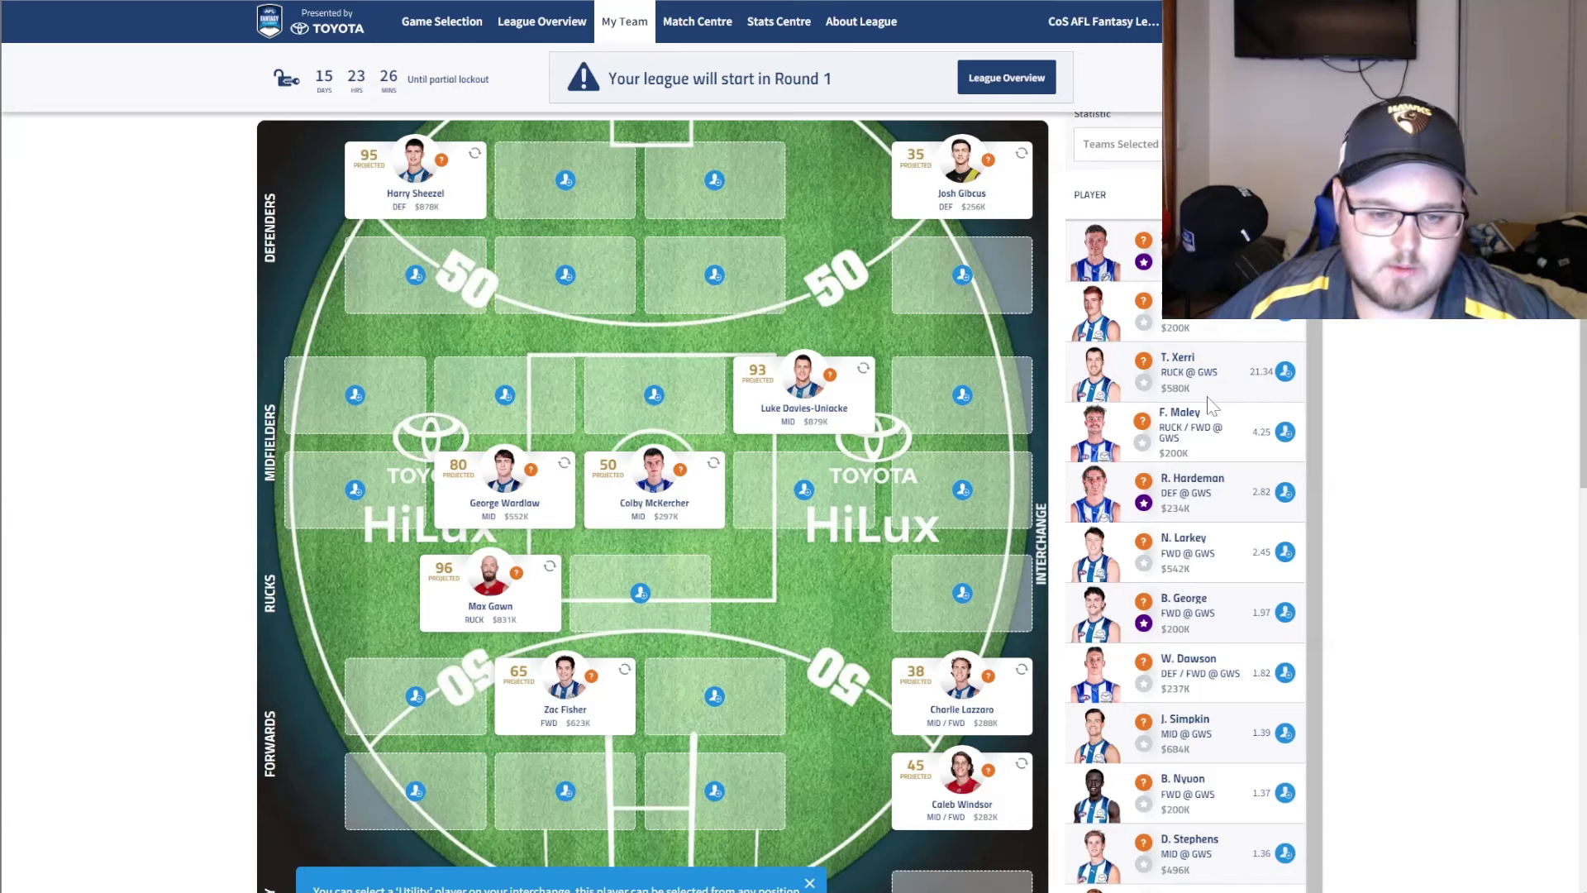
left_click(1283, 372)
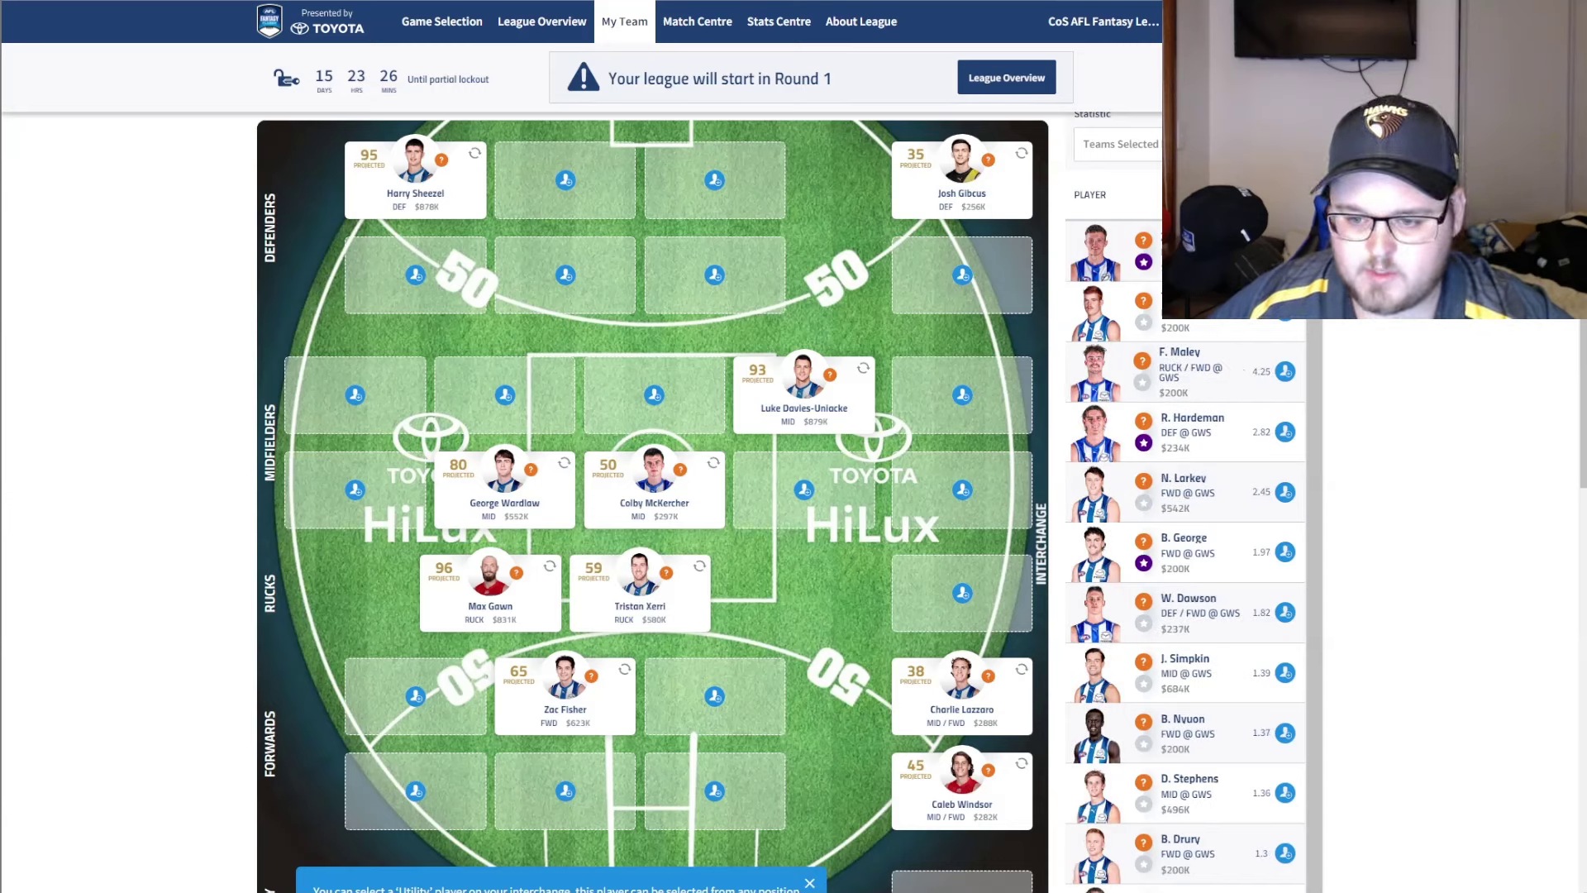
left_click(1283, 312)
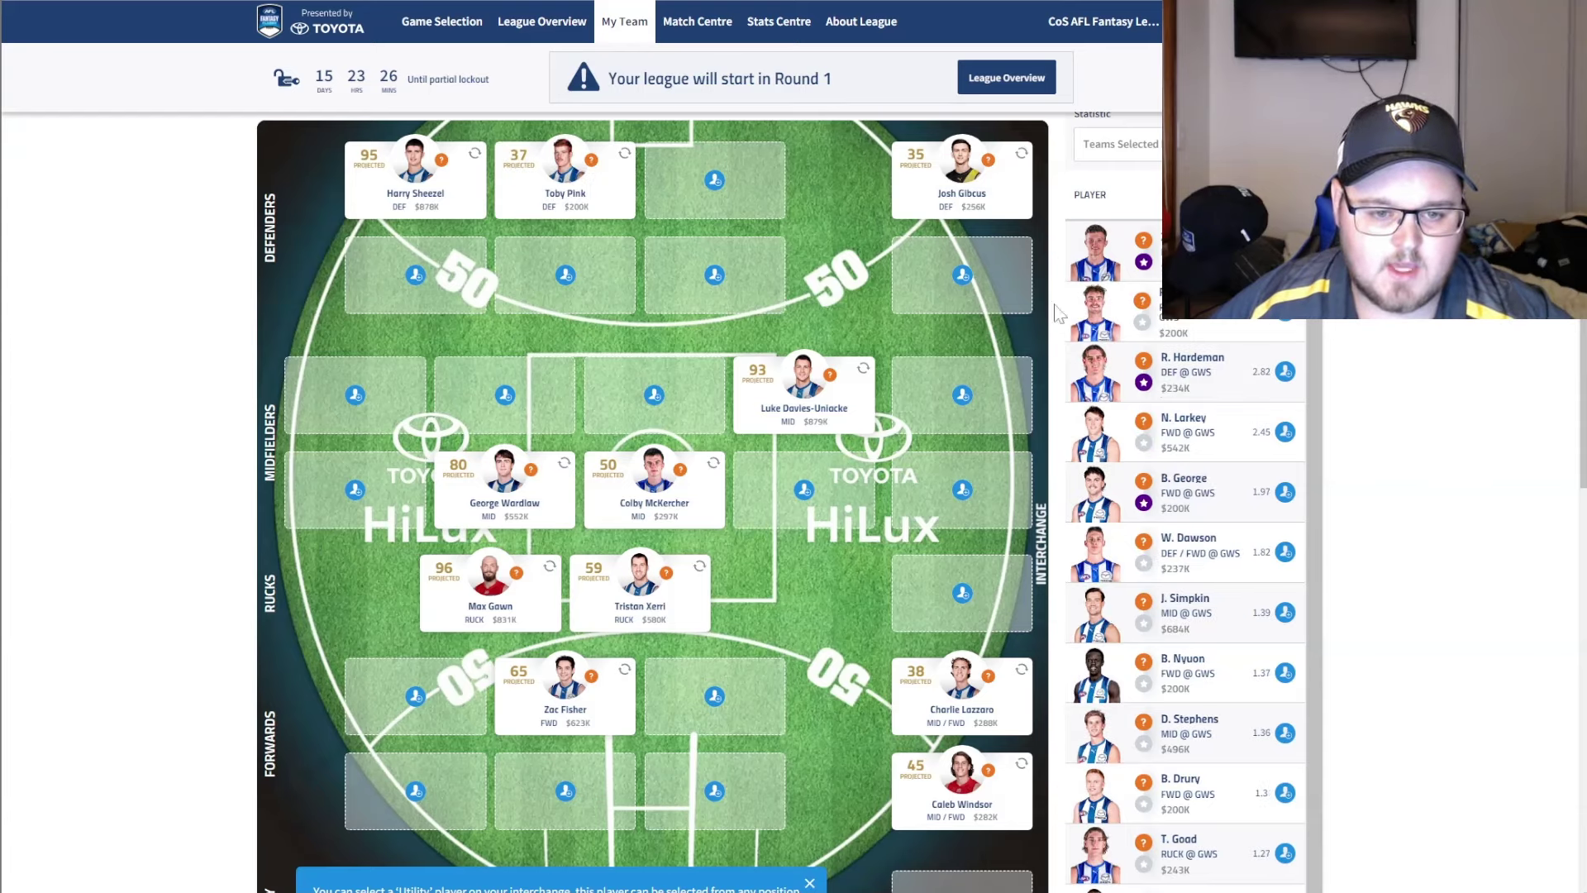
left_click(625, 153)
left_click(961, 275)
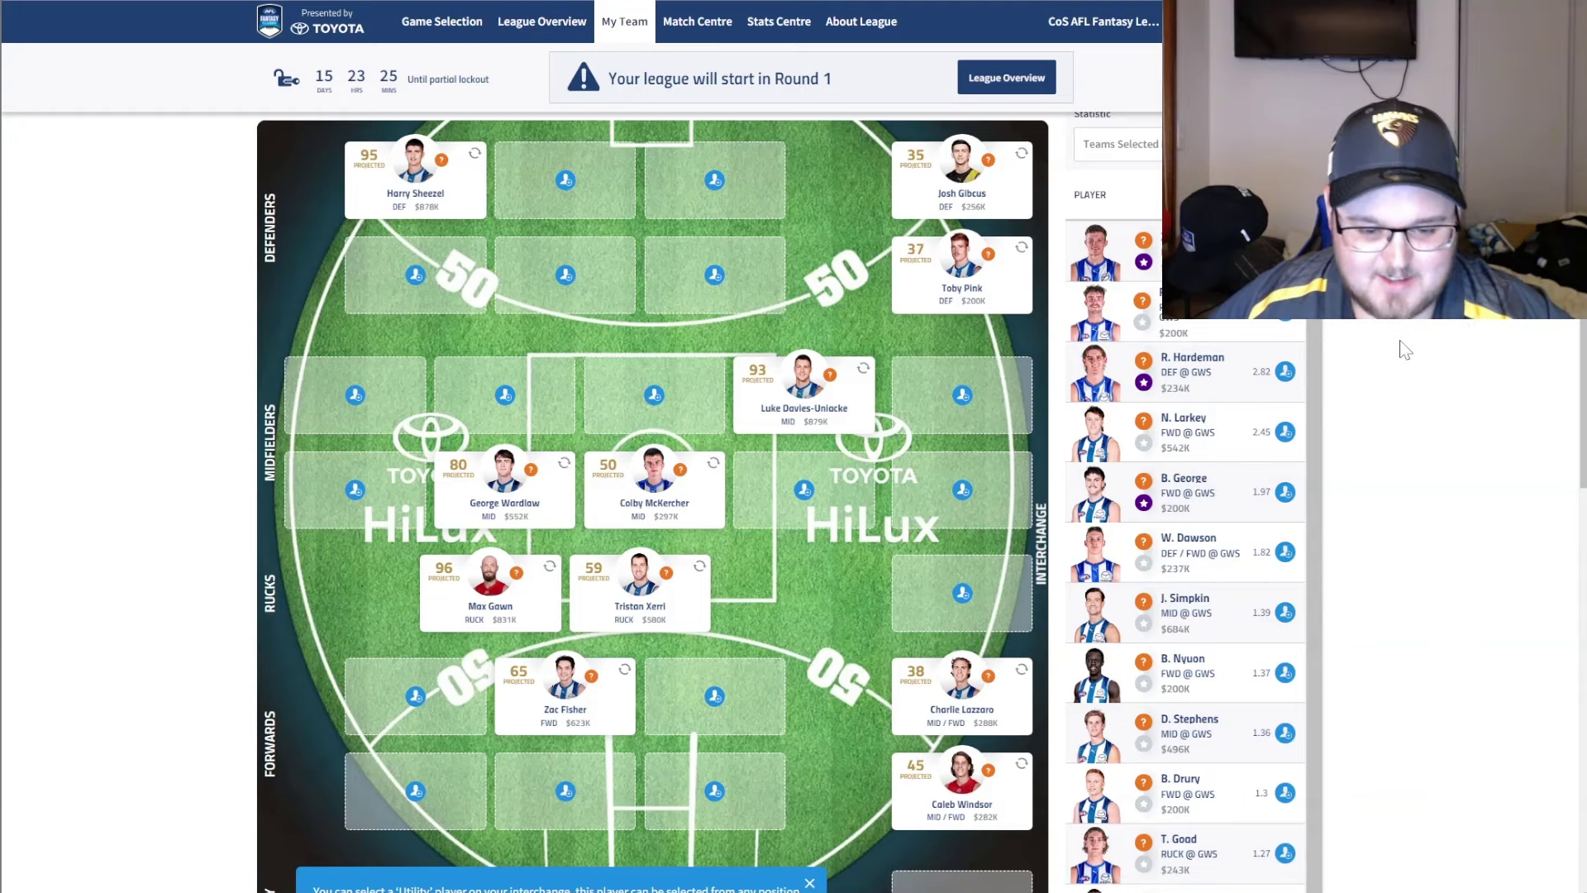
Examine the lower-owned North Melbourne players for further picks
scroll(1367, 428, "down", 3)
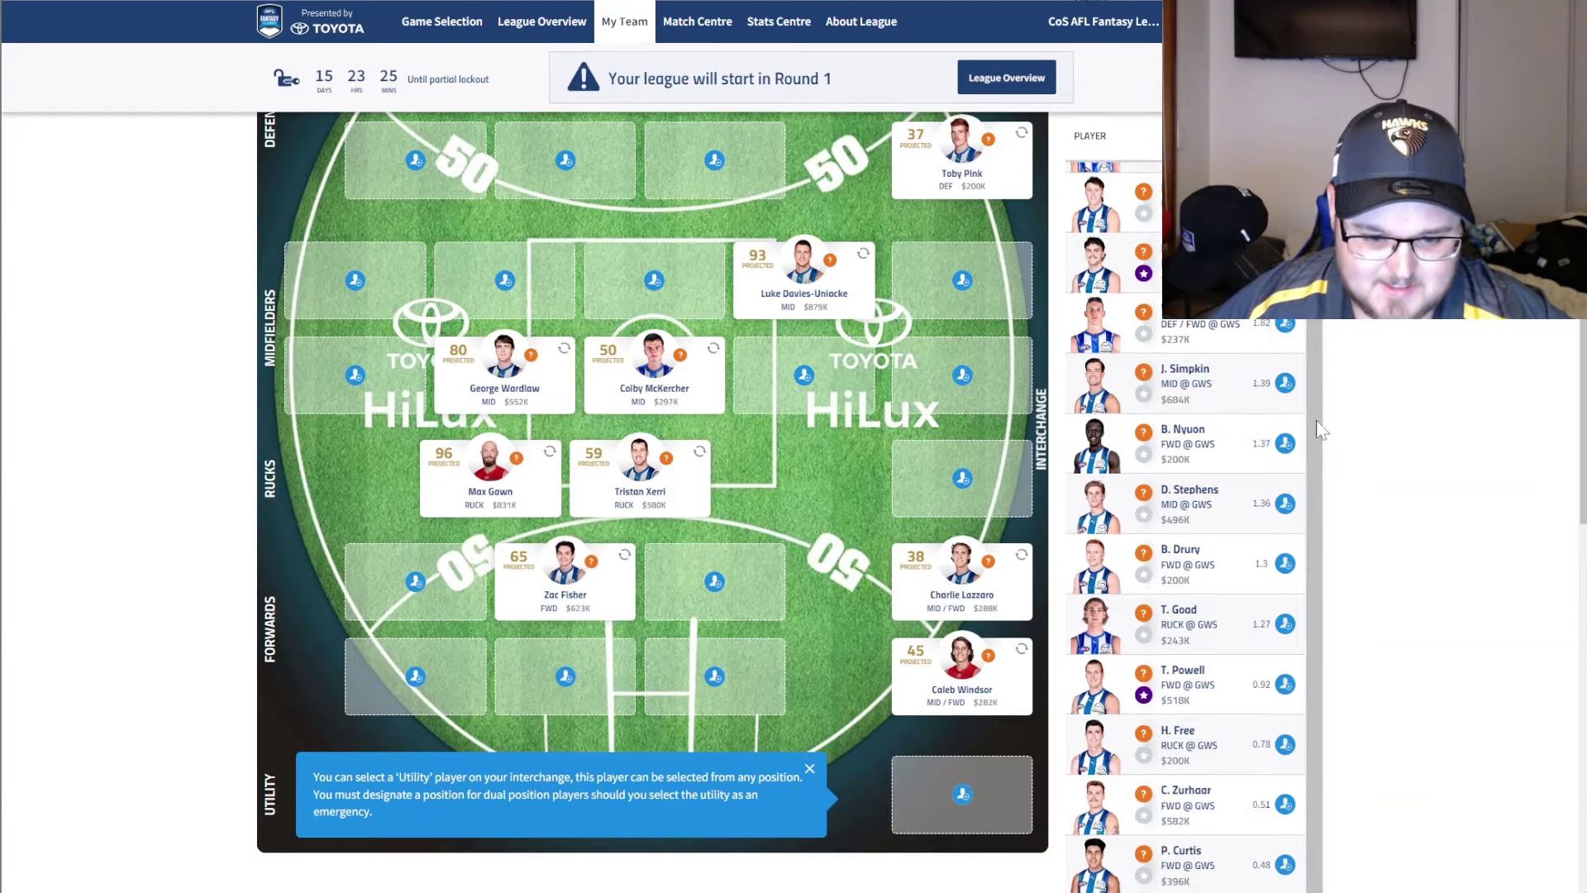
scroll(1320, 428, "down", 3)
scroll(1160, 631, "down", 3)
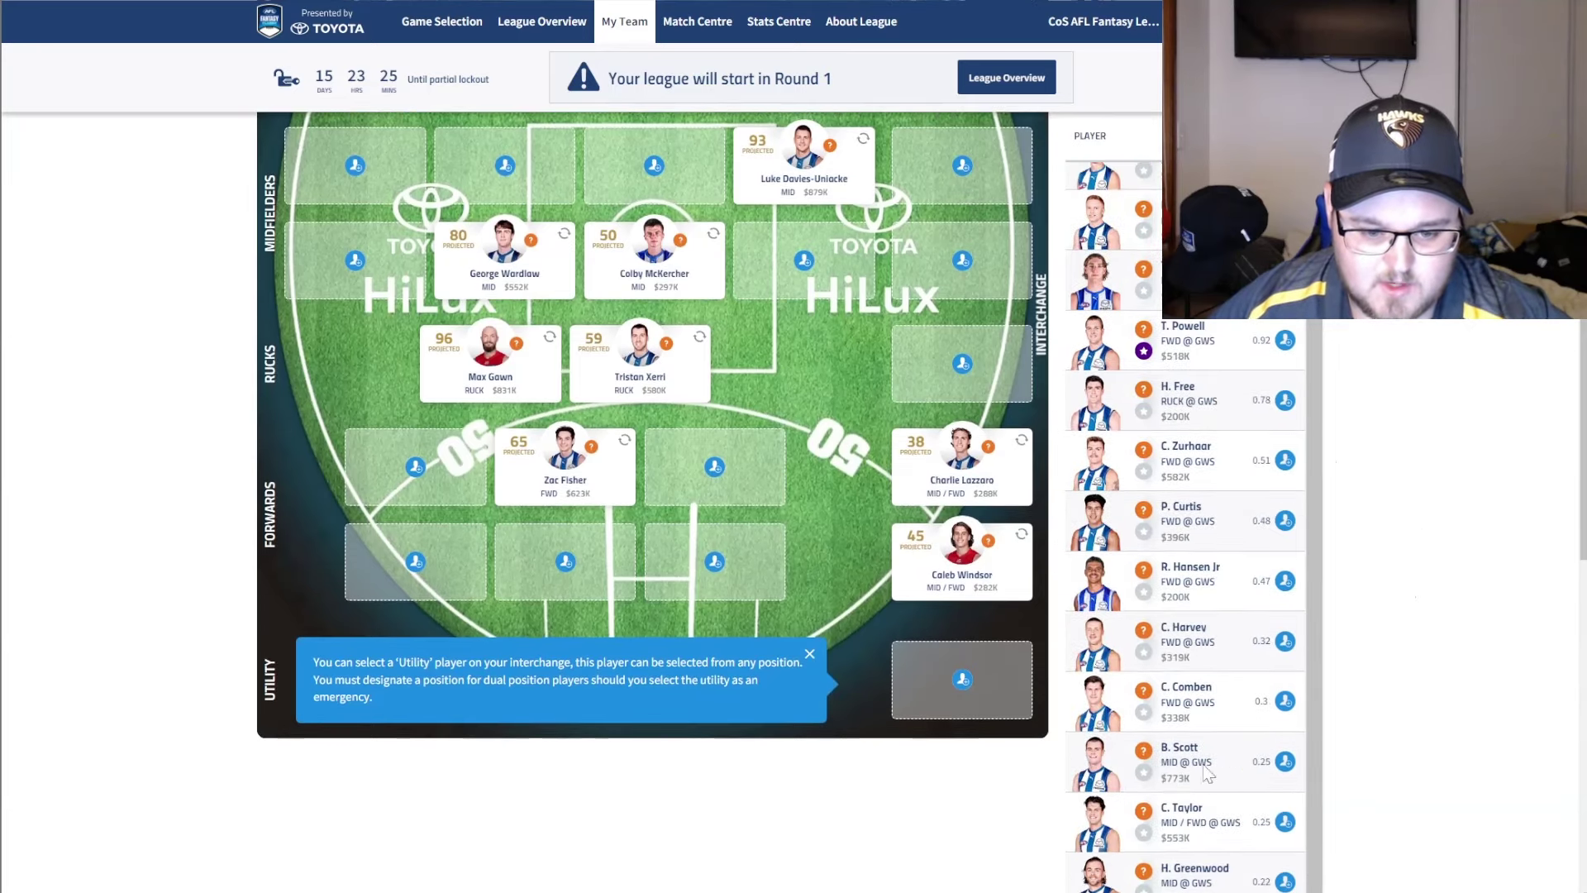
scroll(1251, 460, "up", 4)
scroll(1251, 459, "down", 6)
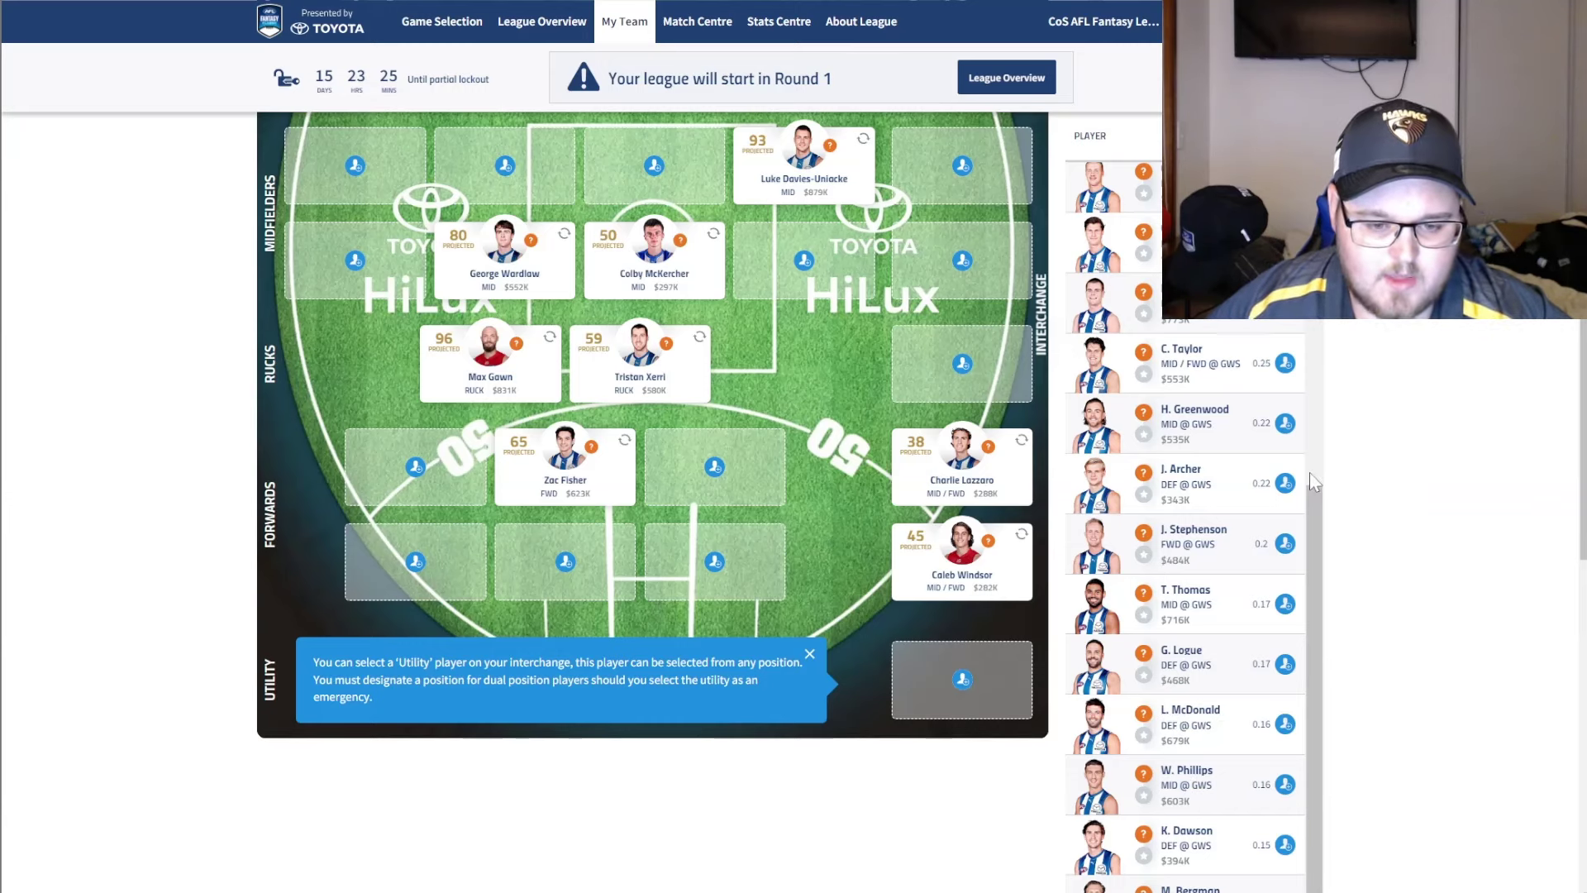
scroll(1271, 450, "up", 3)
scroll(1271, 450, "up", 5)
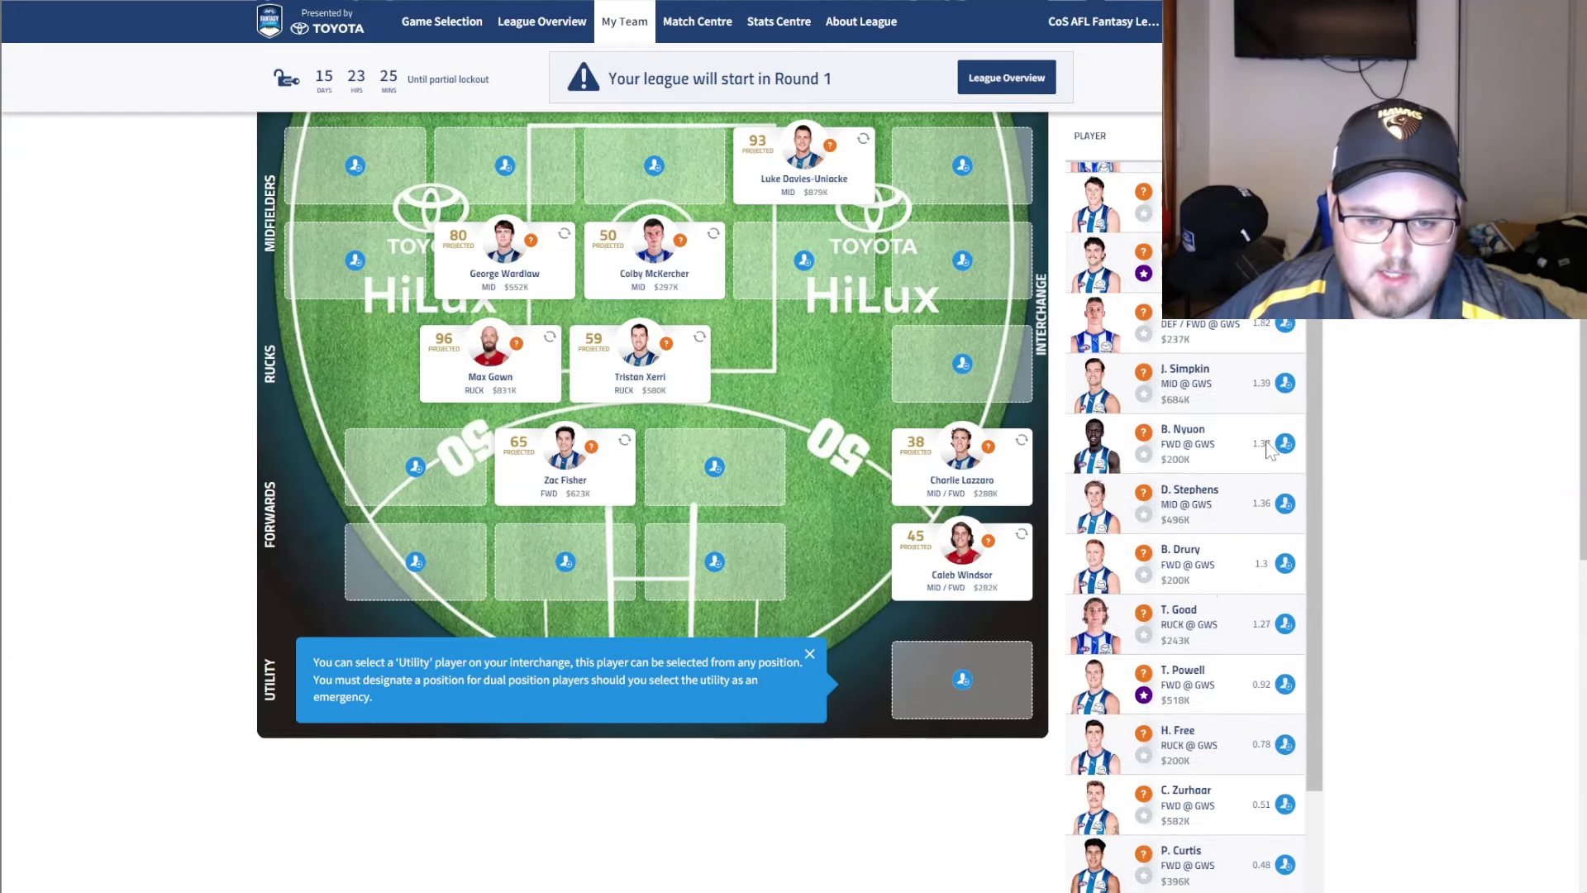
scroll(1448, 439, "up", 3)
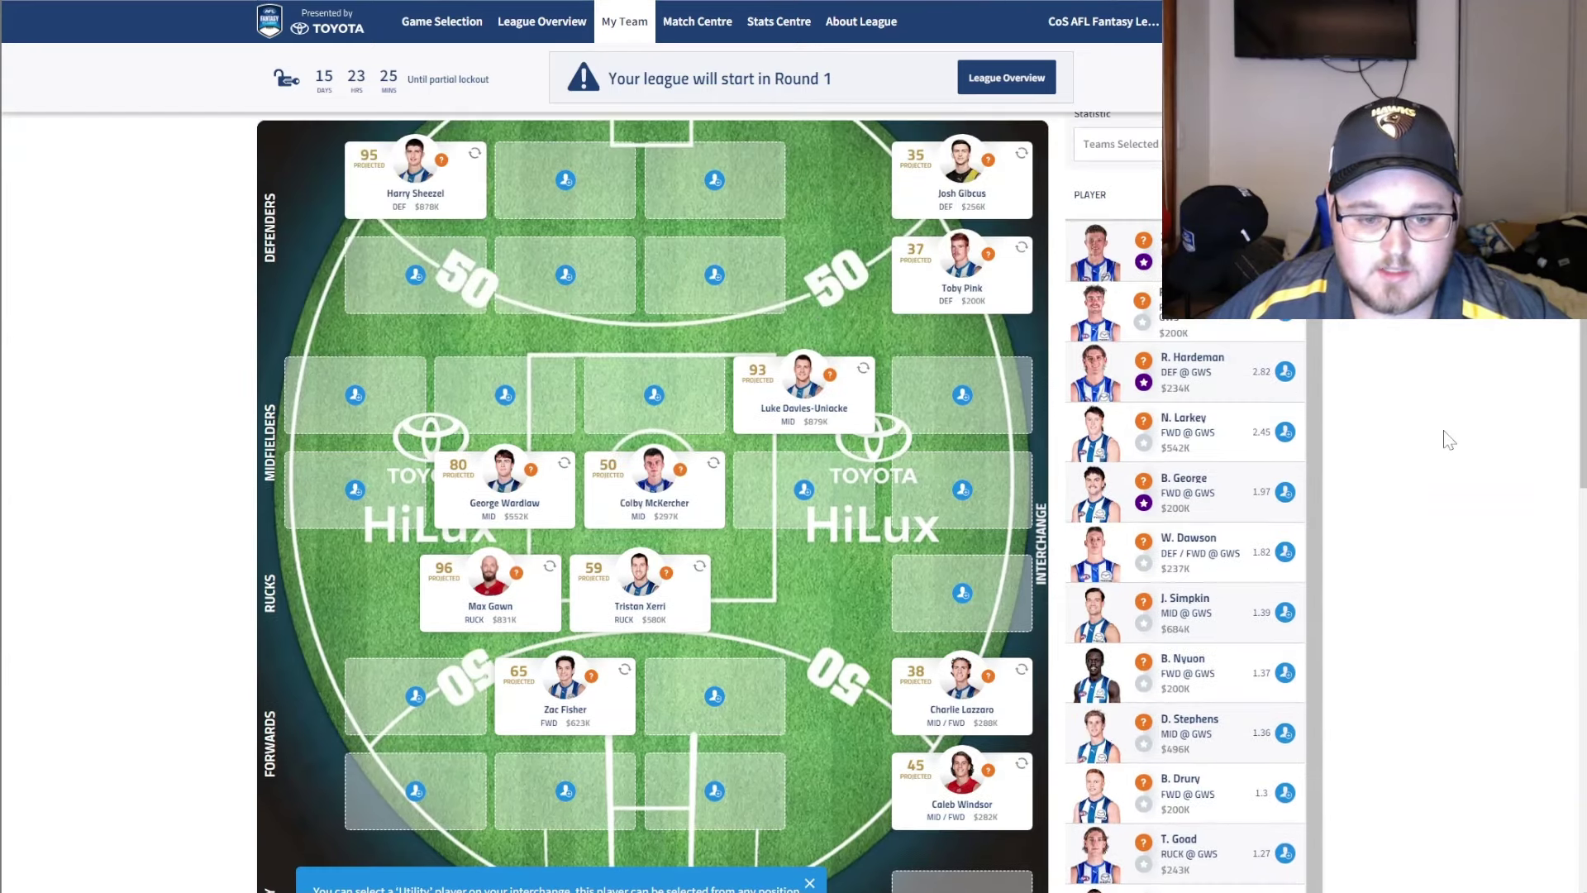
Filter the player list to the Collingwood club
scroll(1448, 439, "up", 5)
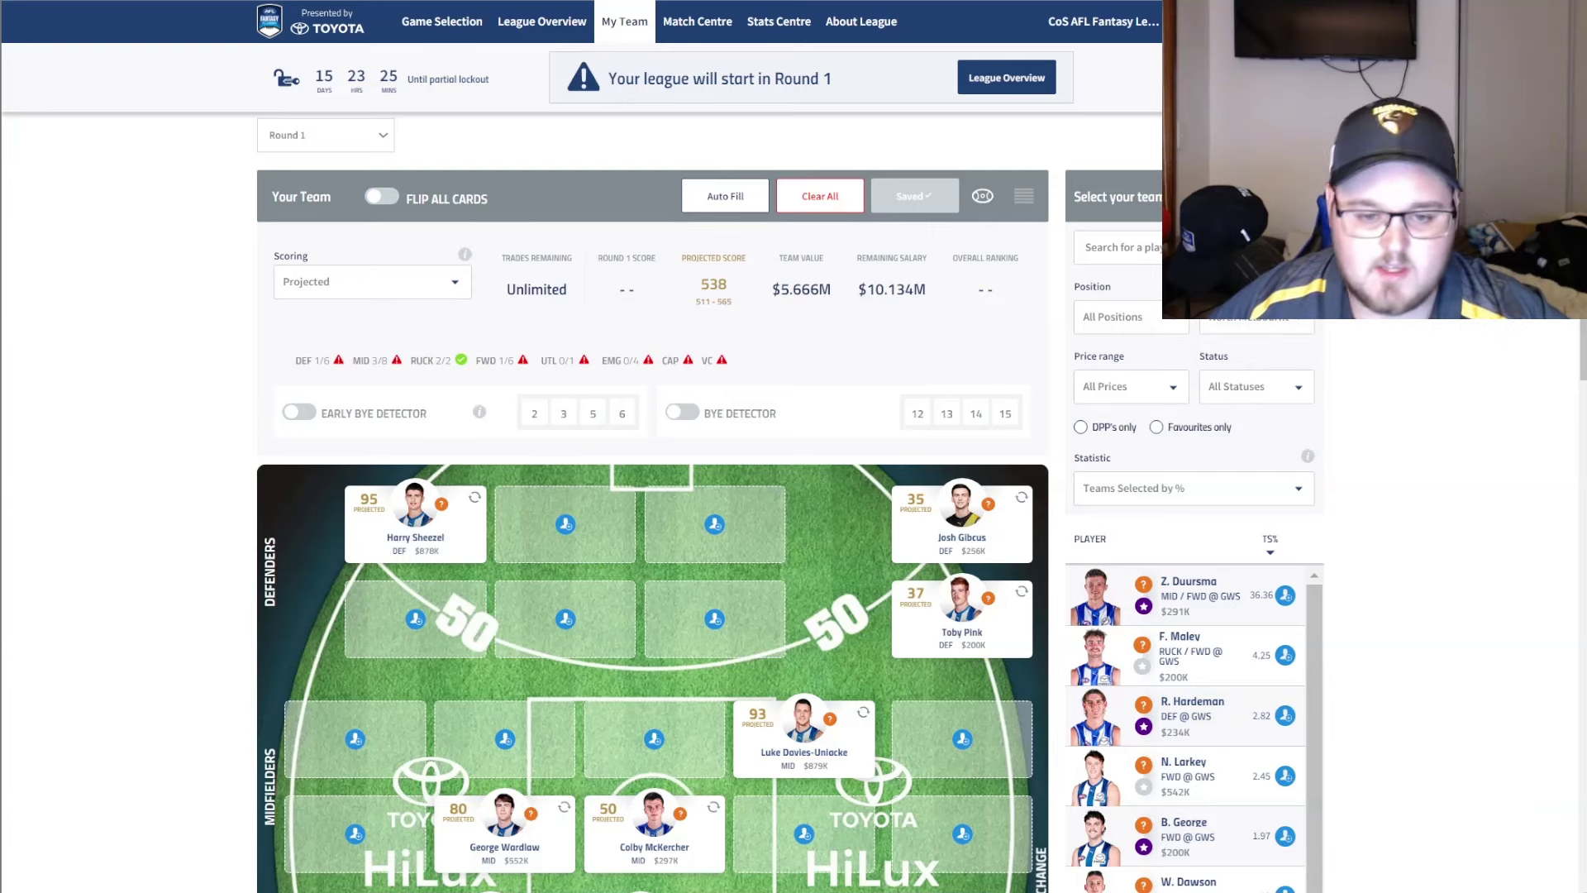
left_click(1294, 322)
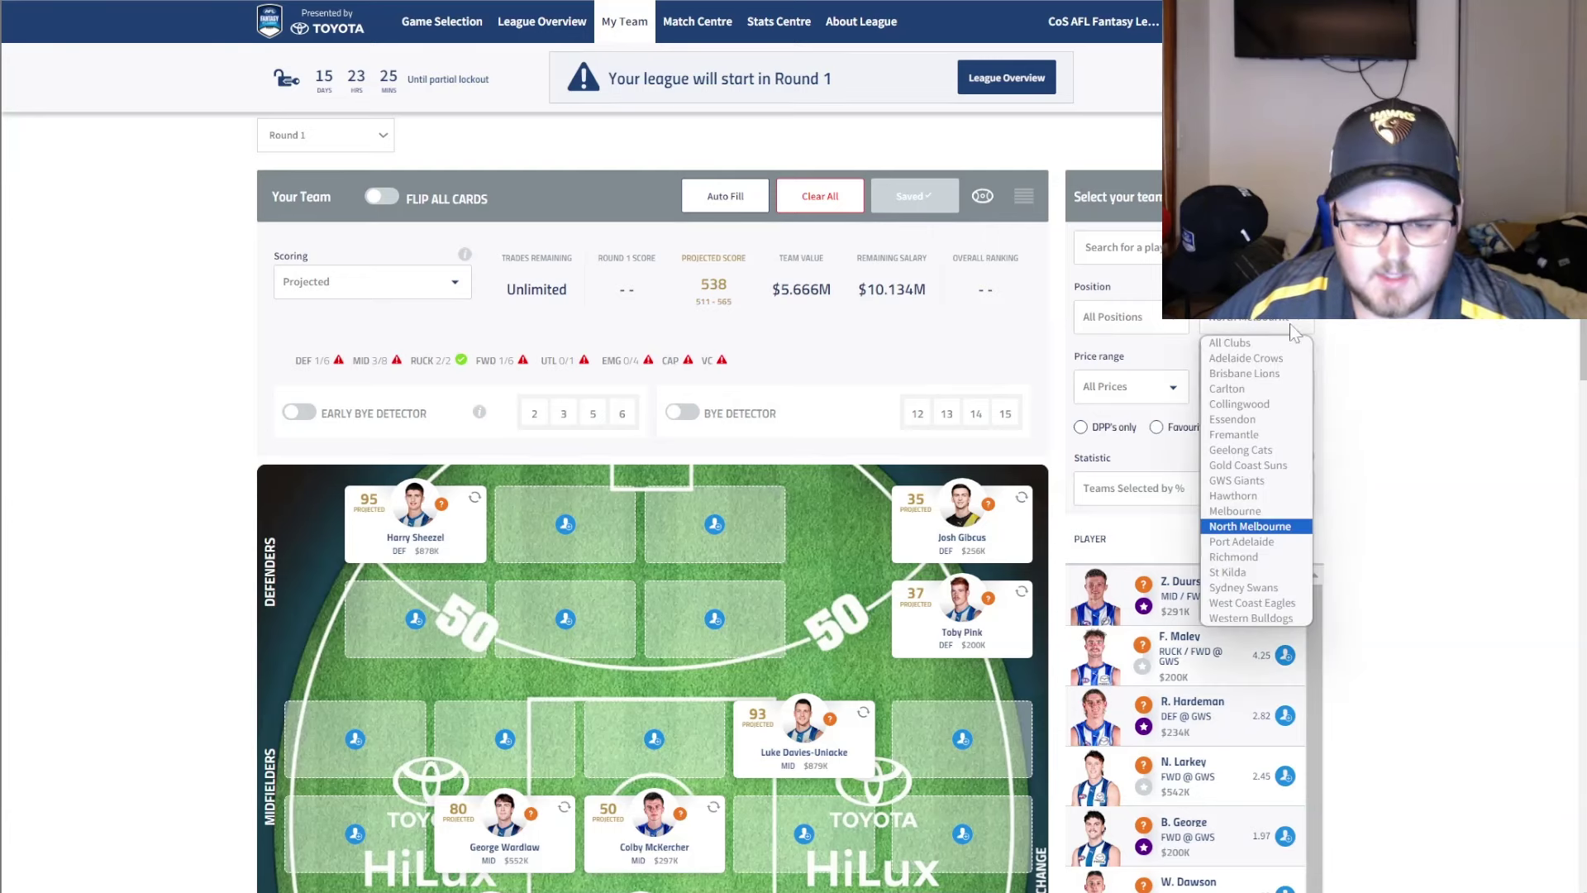
left_click(1266, 410)
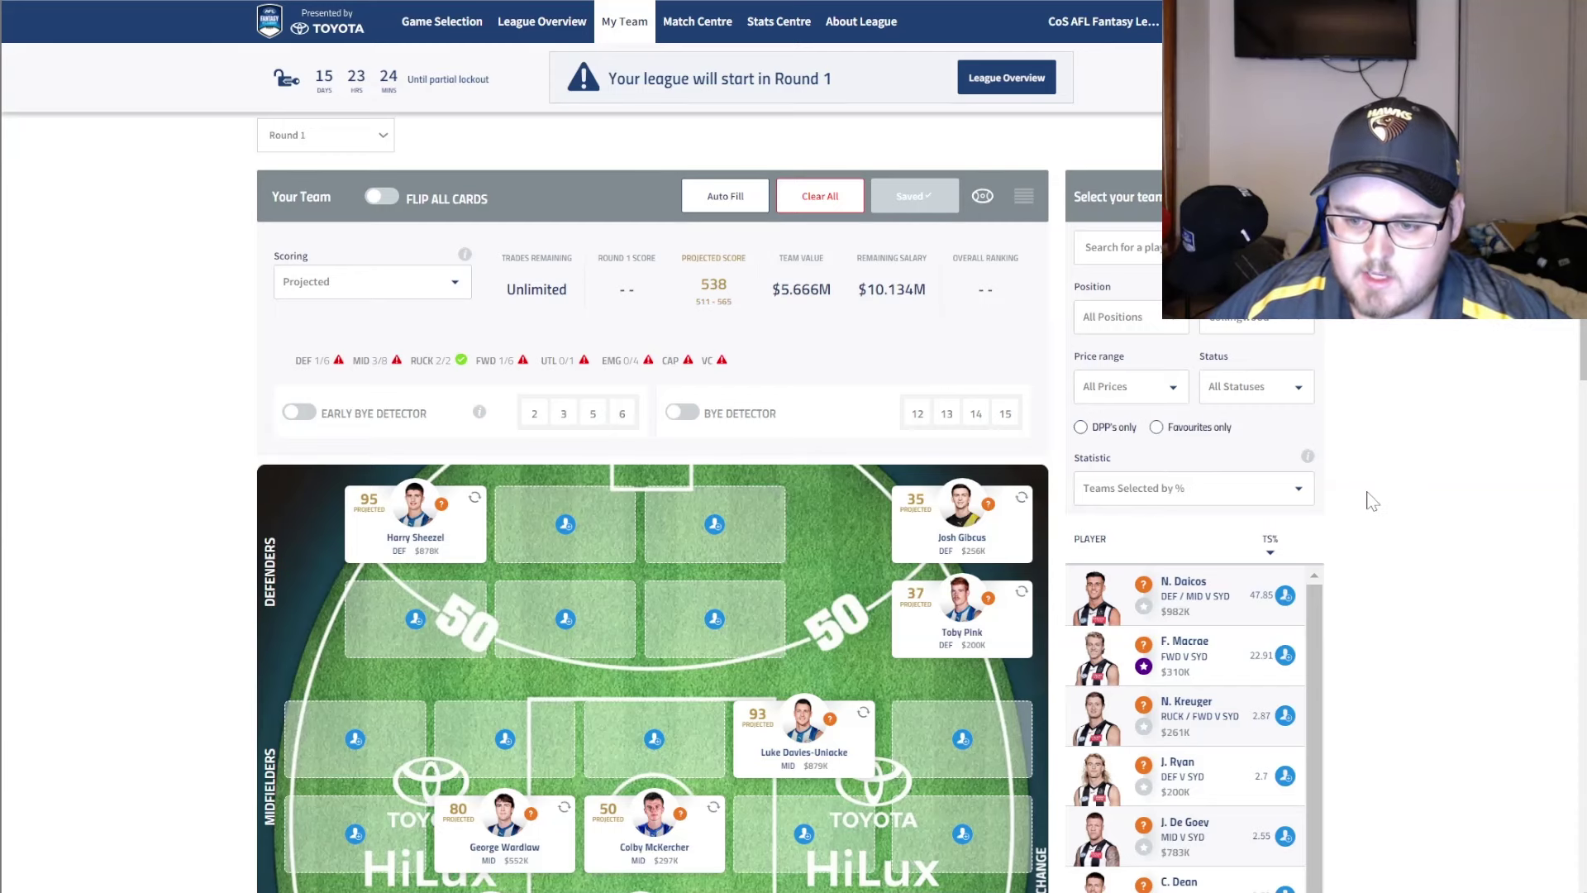
scroll(1368, 509, "down", 1)
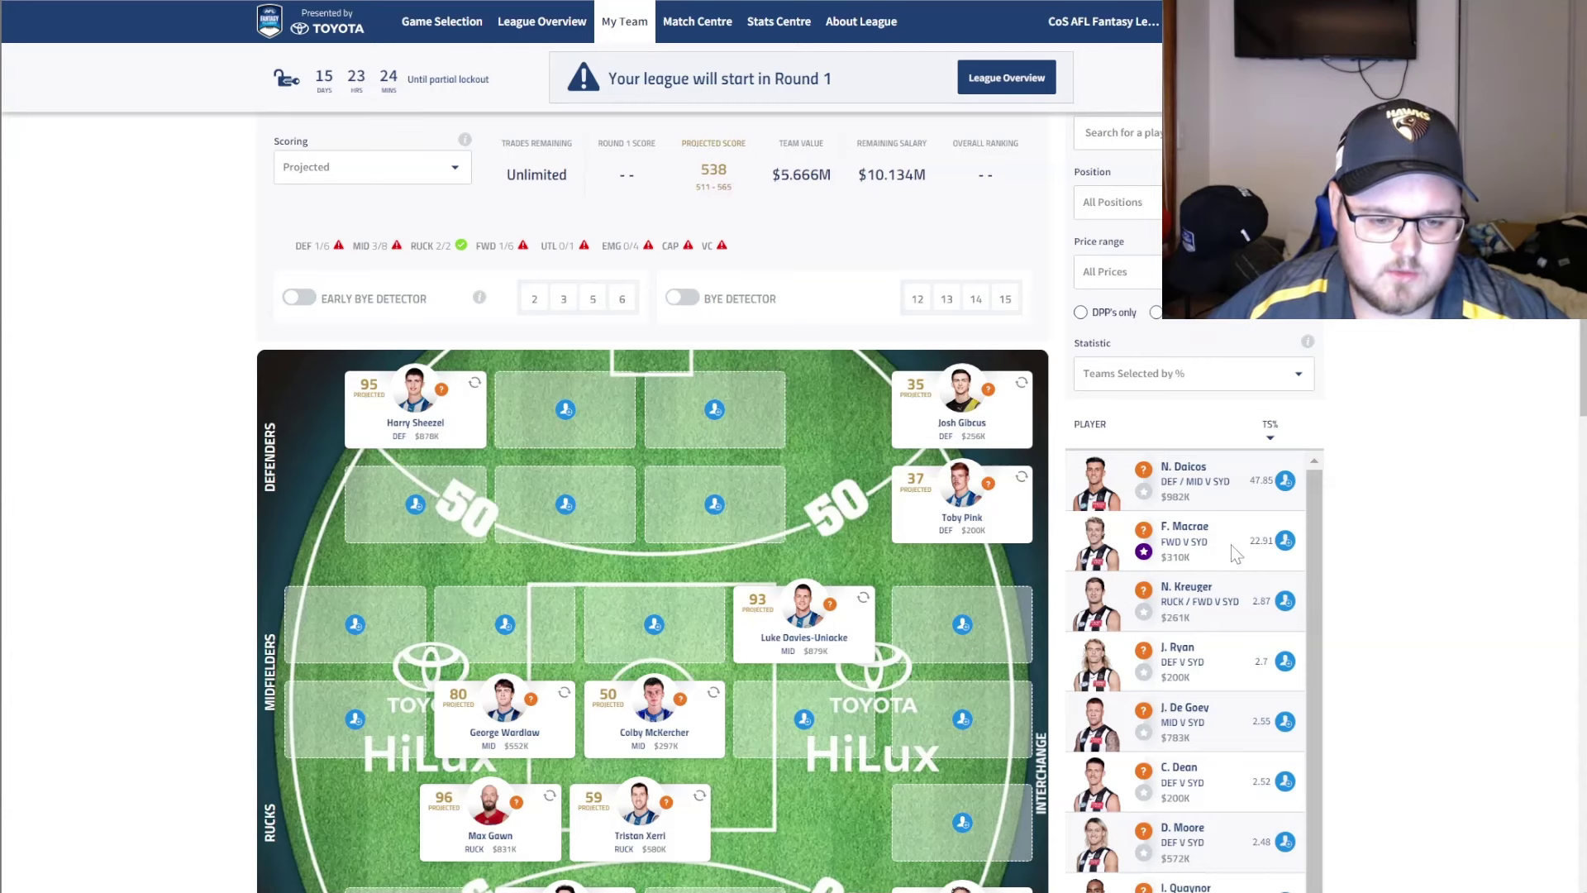
Add Collingwood forward Finlay Macrae and place him in the third slot of the lower forward row
left_click(1285, 541)
scroll(653, 495, "down", 3)
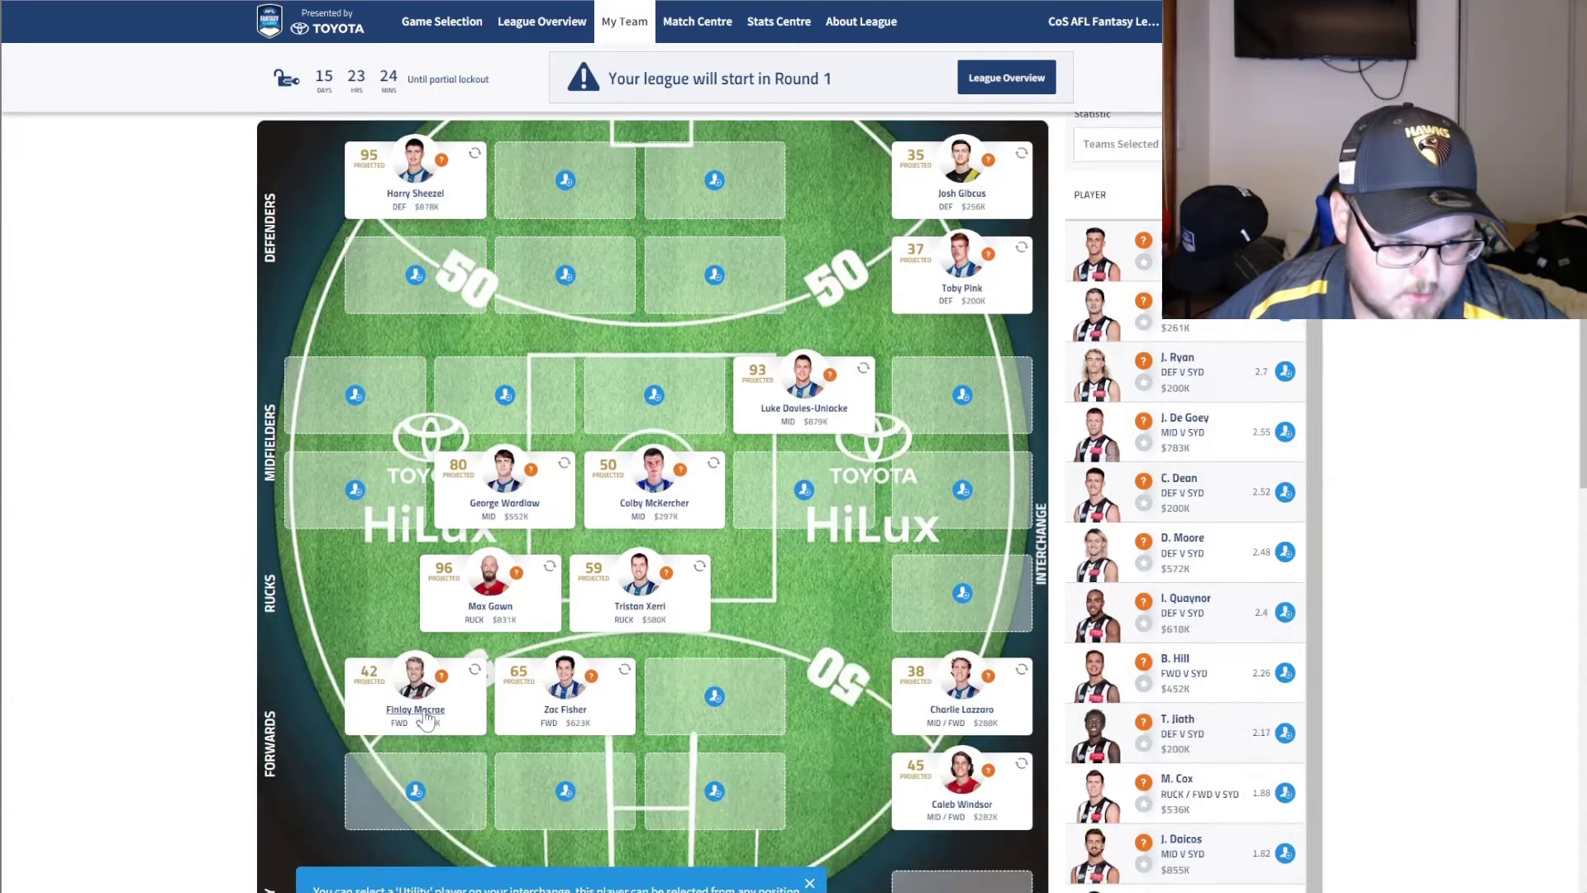
left_click(734, 791)
left_click(735, 790)
scroll(815, 582, "up", 2)
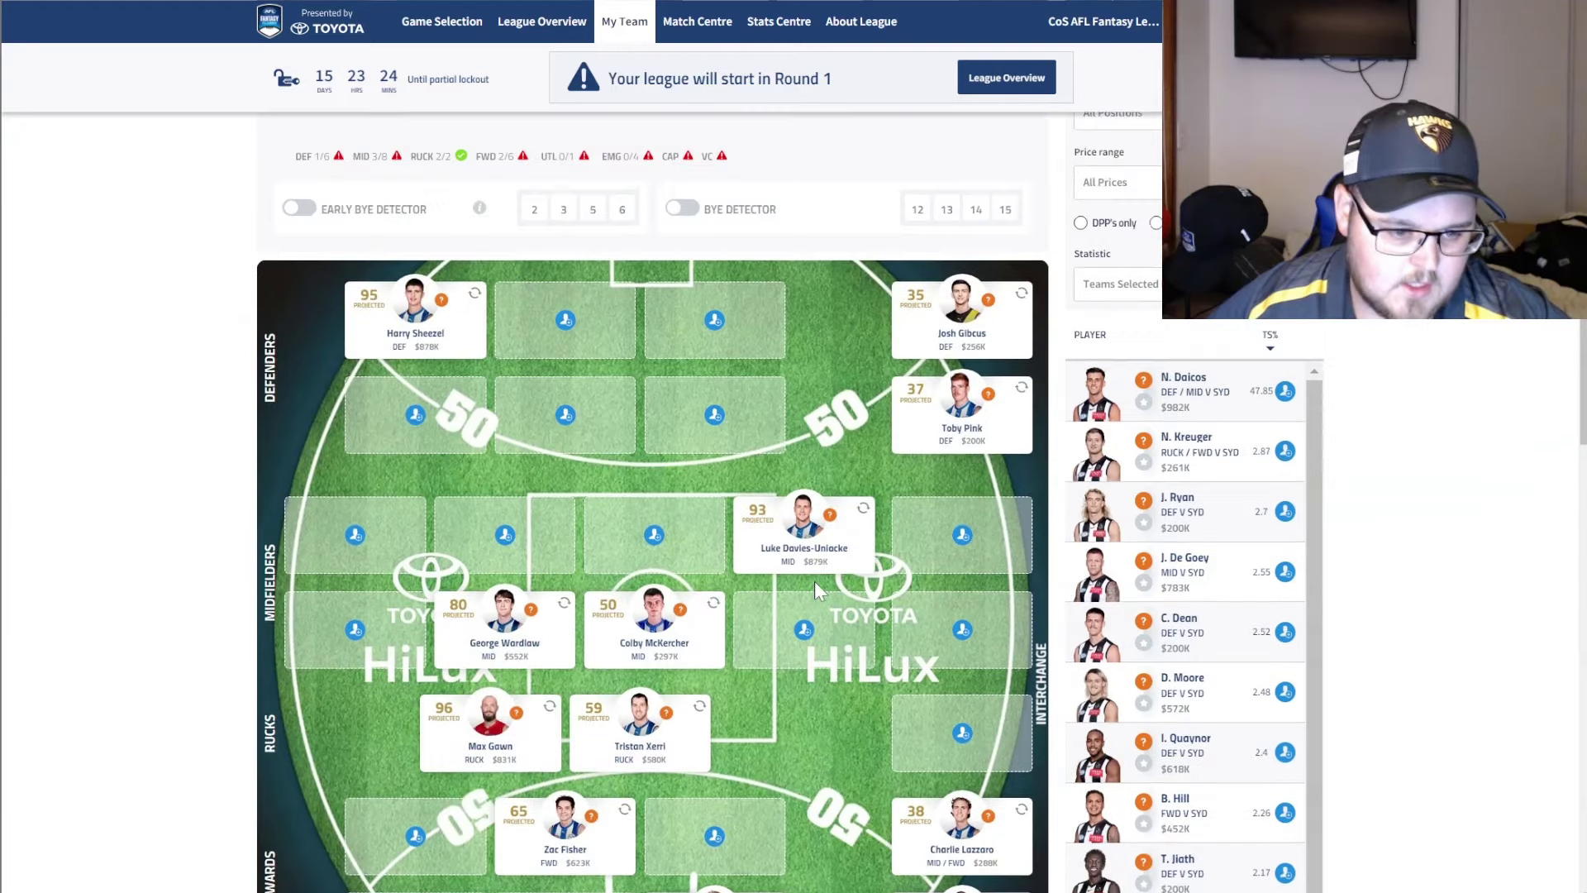
Filter the player list to the Sydney Swans club
scroll(815, 582, "down", 5)
scroll(841, 544, "up", 4)
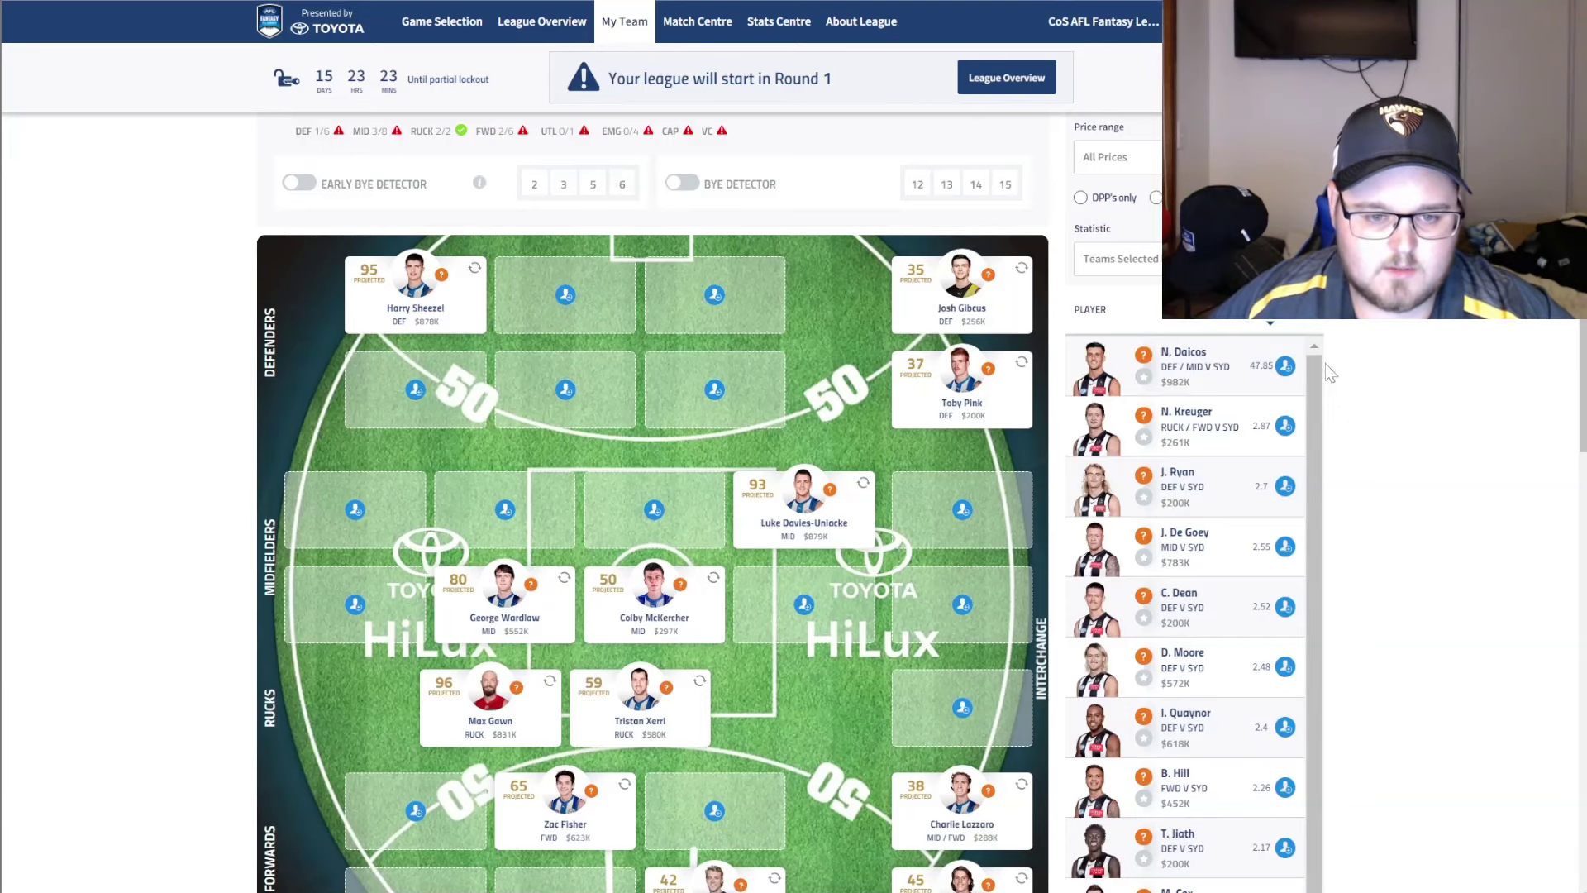
scroll(1501, 504, "up", 3)
left_click(1261, 328)
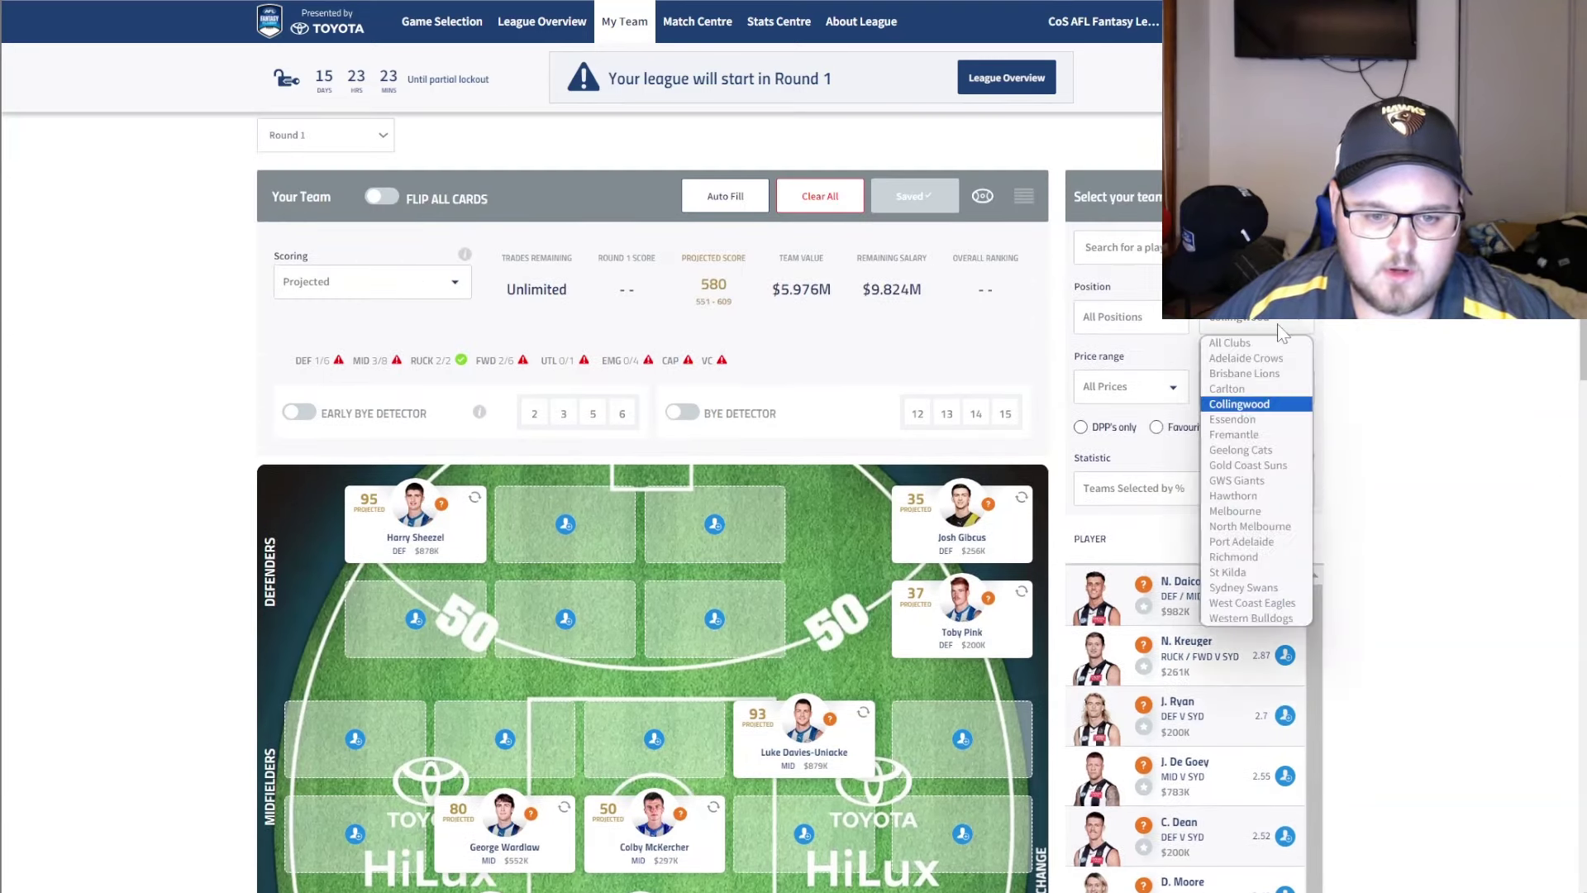
left_click(1264, 587)
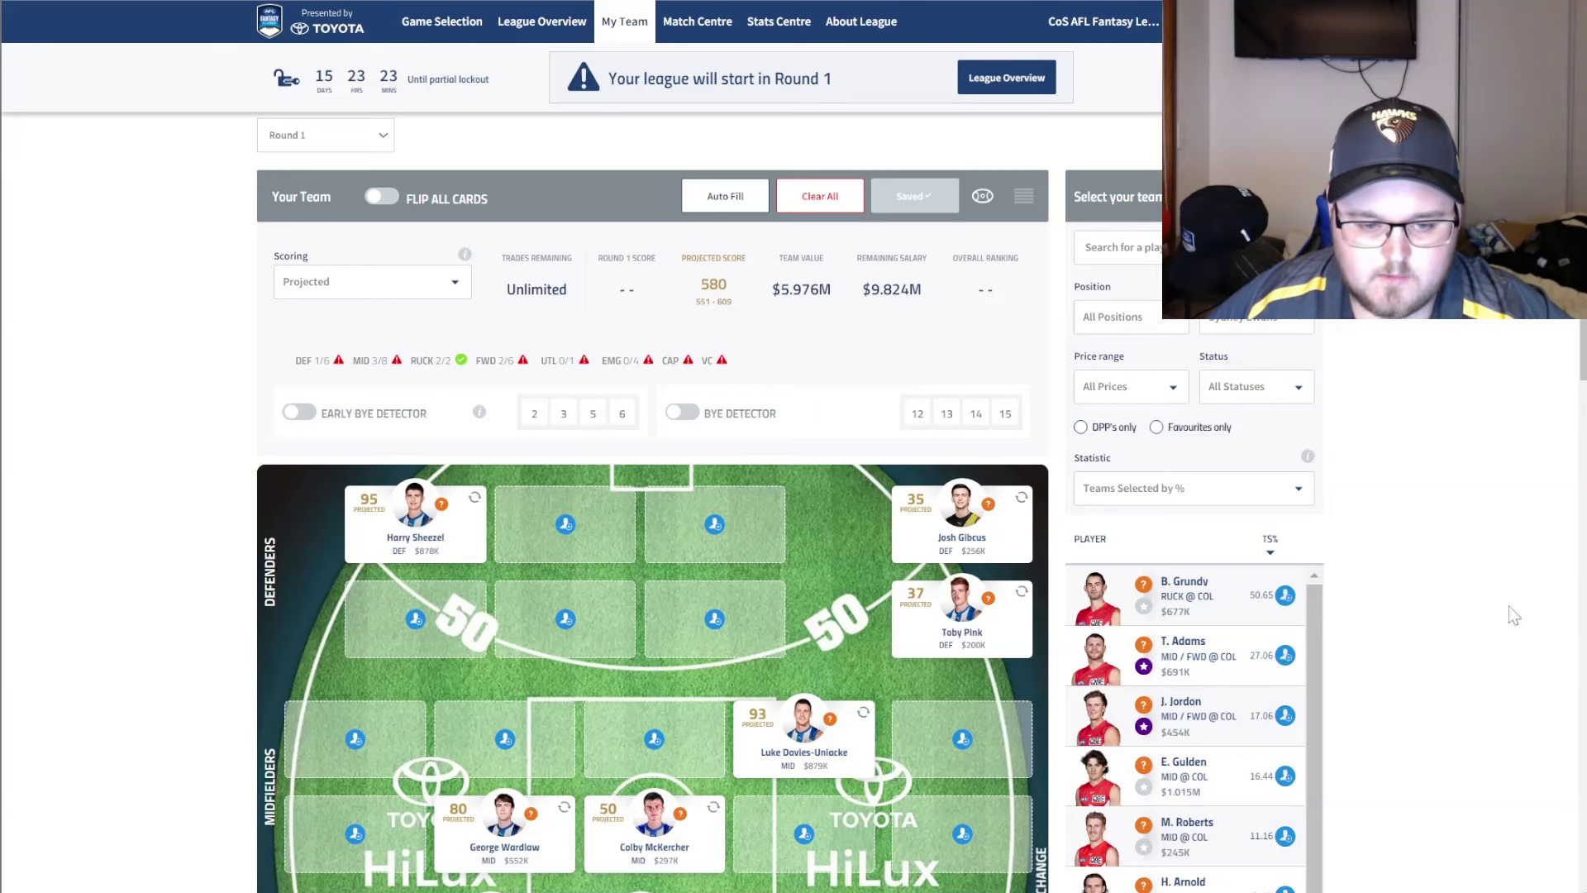
Add Sydney ruck Brodie Grundy and put him in the first ruck slot in place of Max Gawn
scroll(1418, 529, "down", 2)
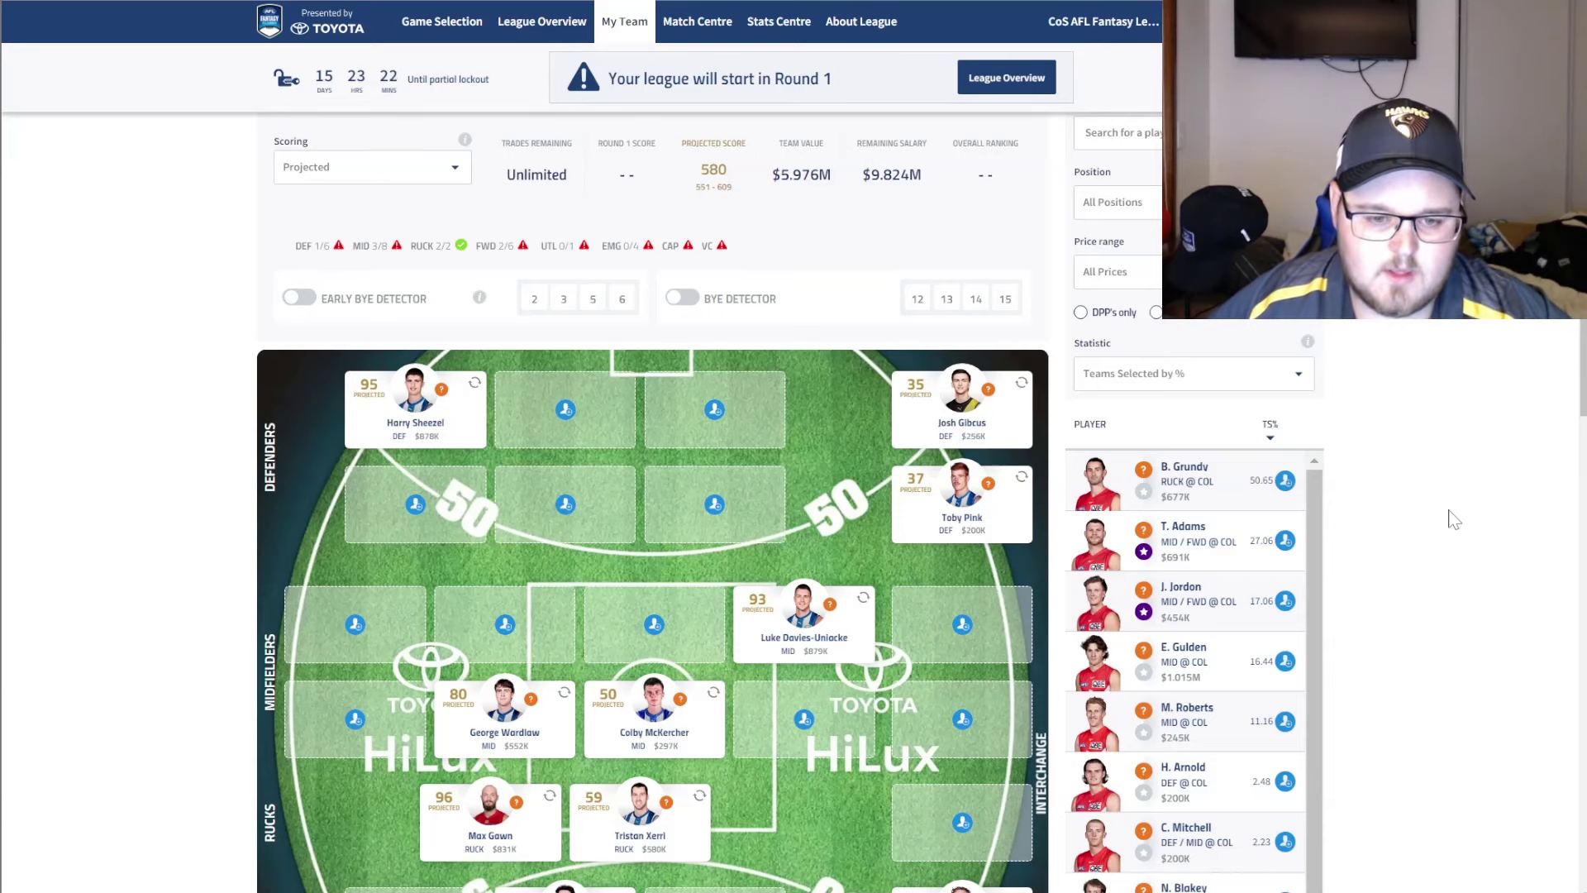
scroll(1441, 496, "down", 3)
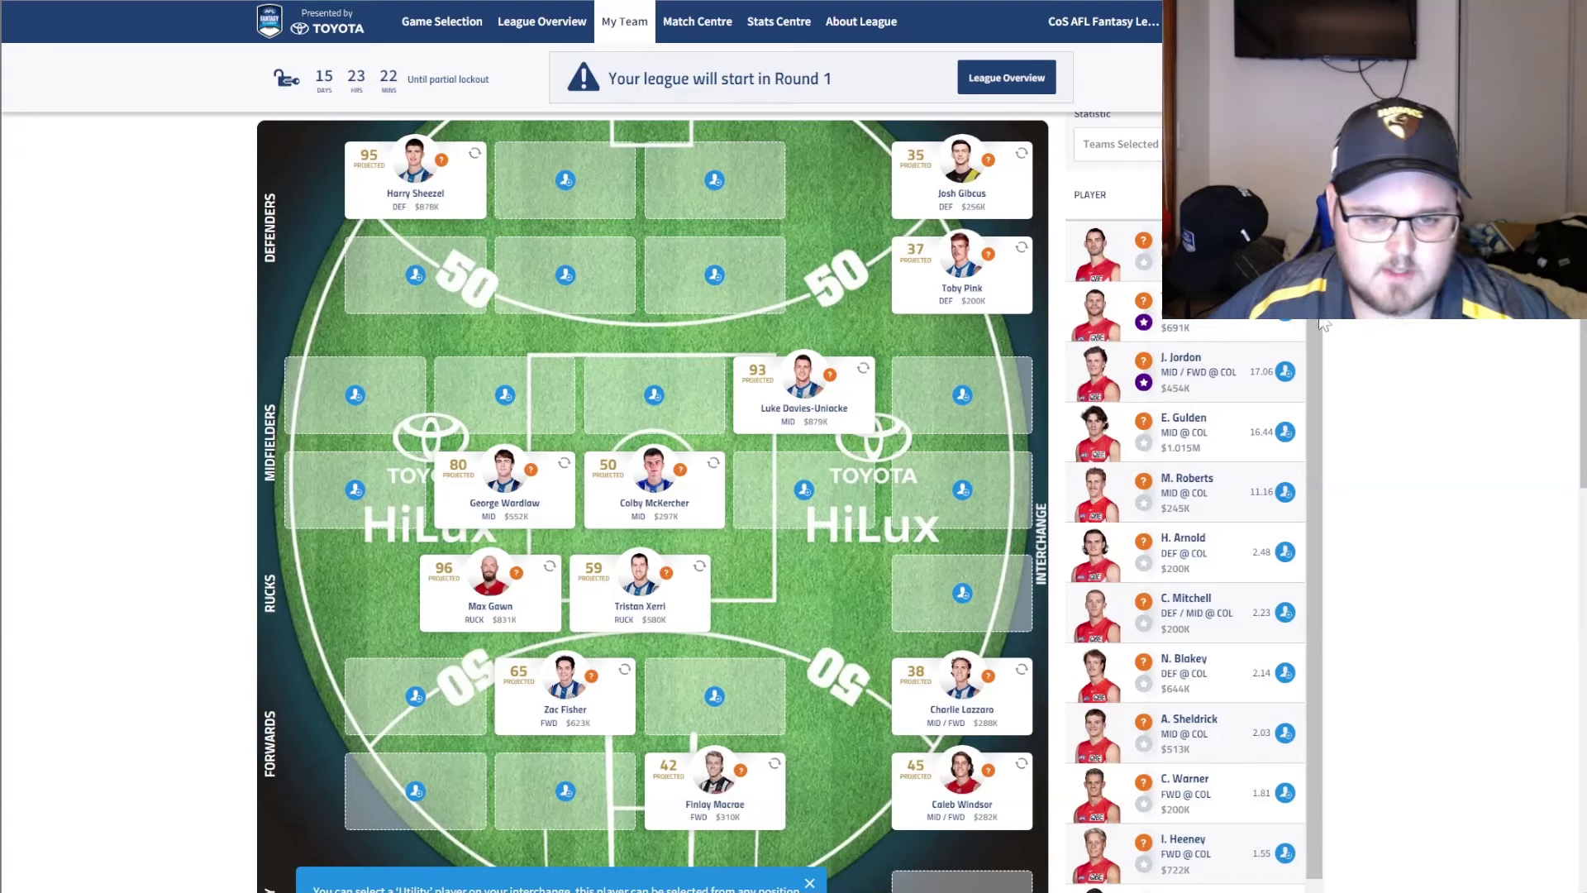
left_click(1284, 252)
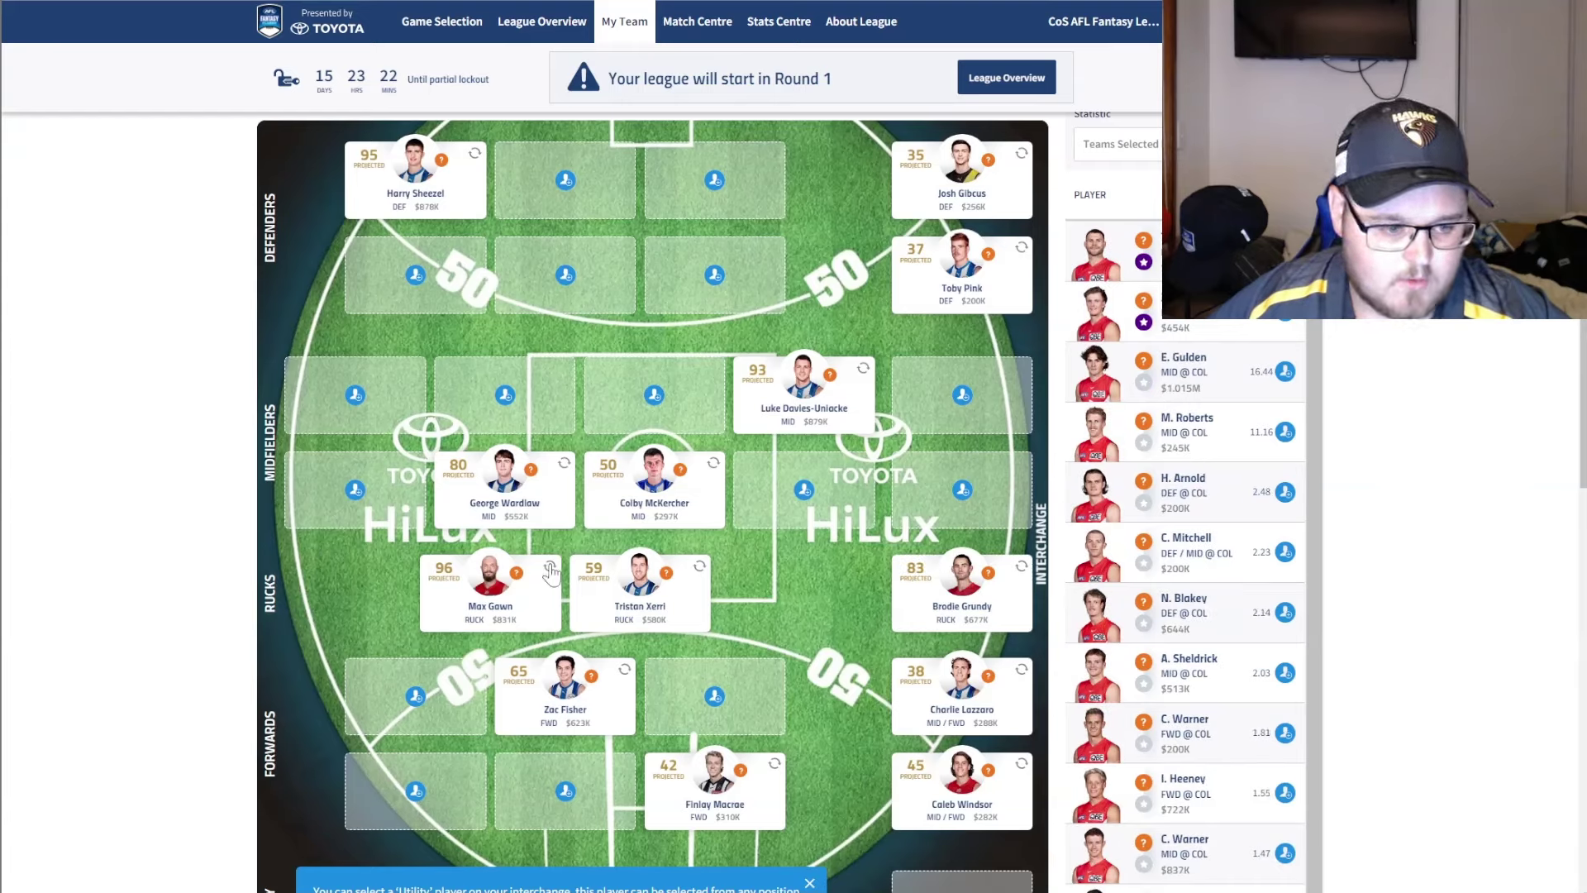
left_click(540, 619)
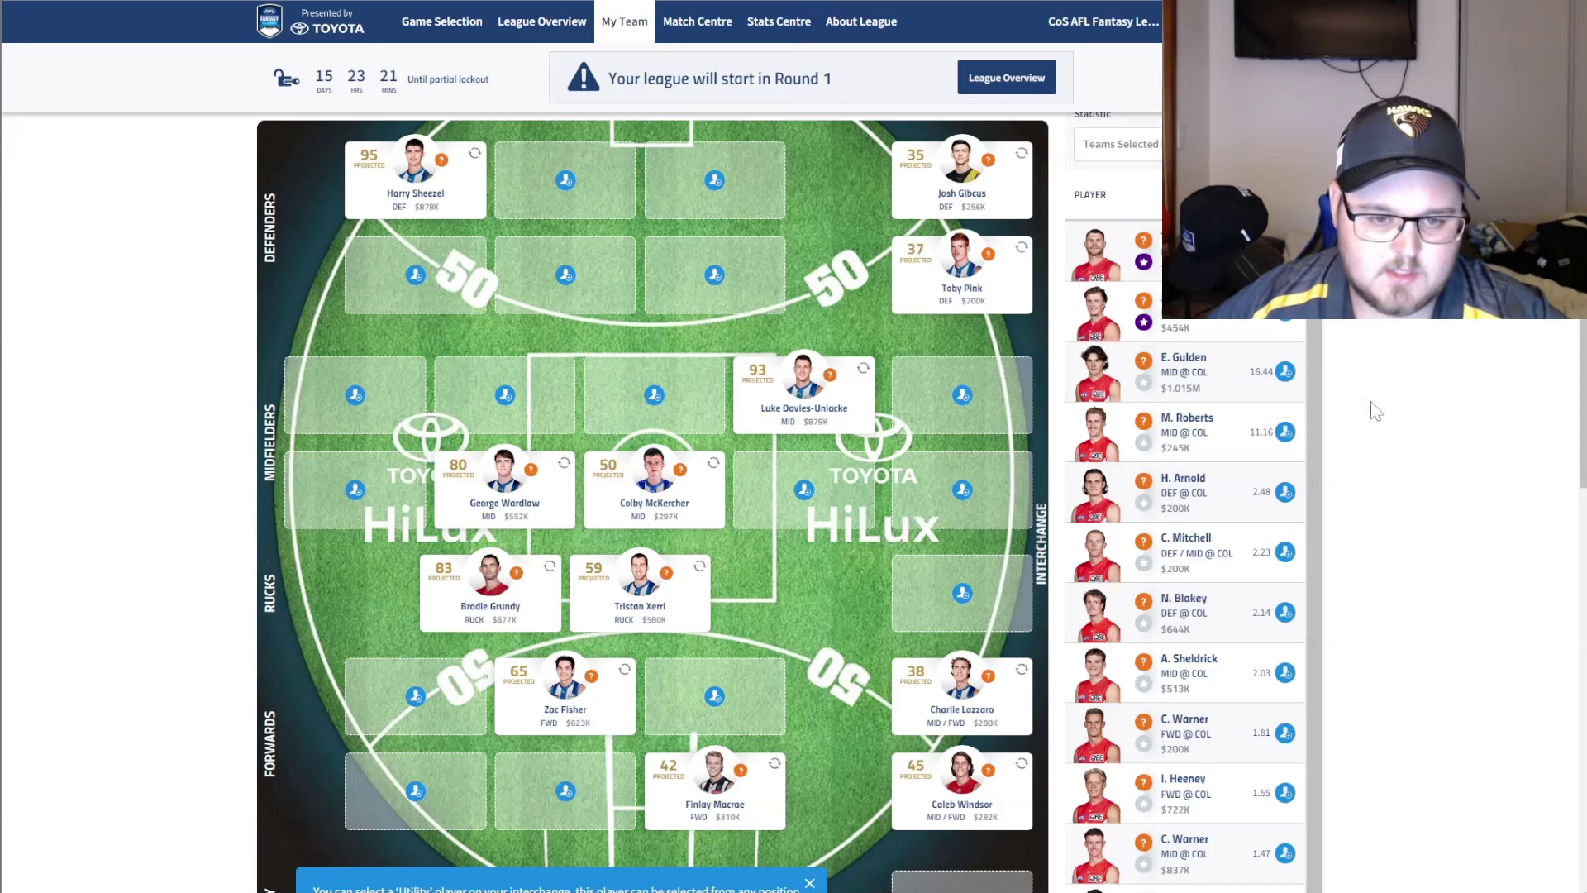
Add James Jordon and place him in the first slot of the lower forward row
left_click(1280, 325)
left_click(908, 592)
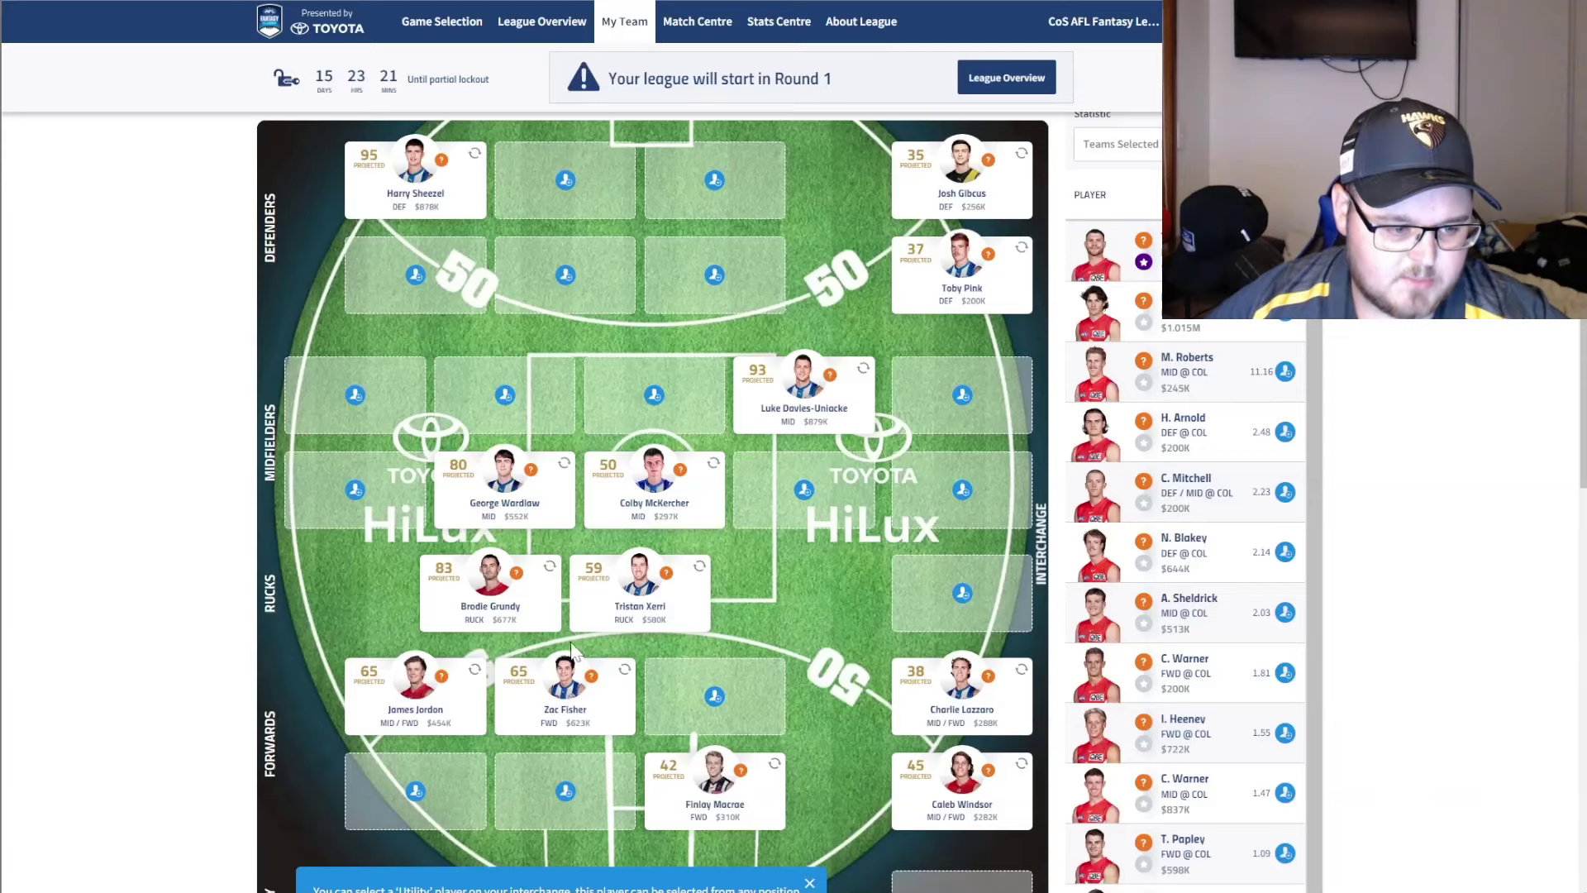
left_click(474, 668)
left_click(415, 789)
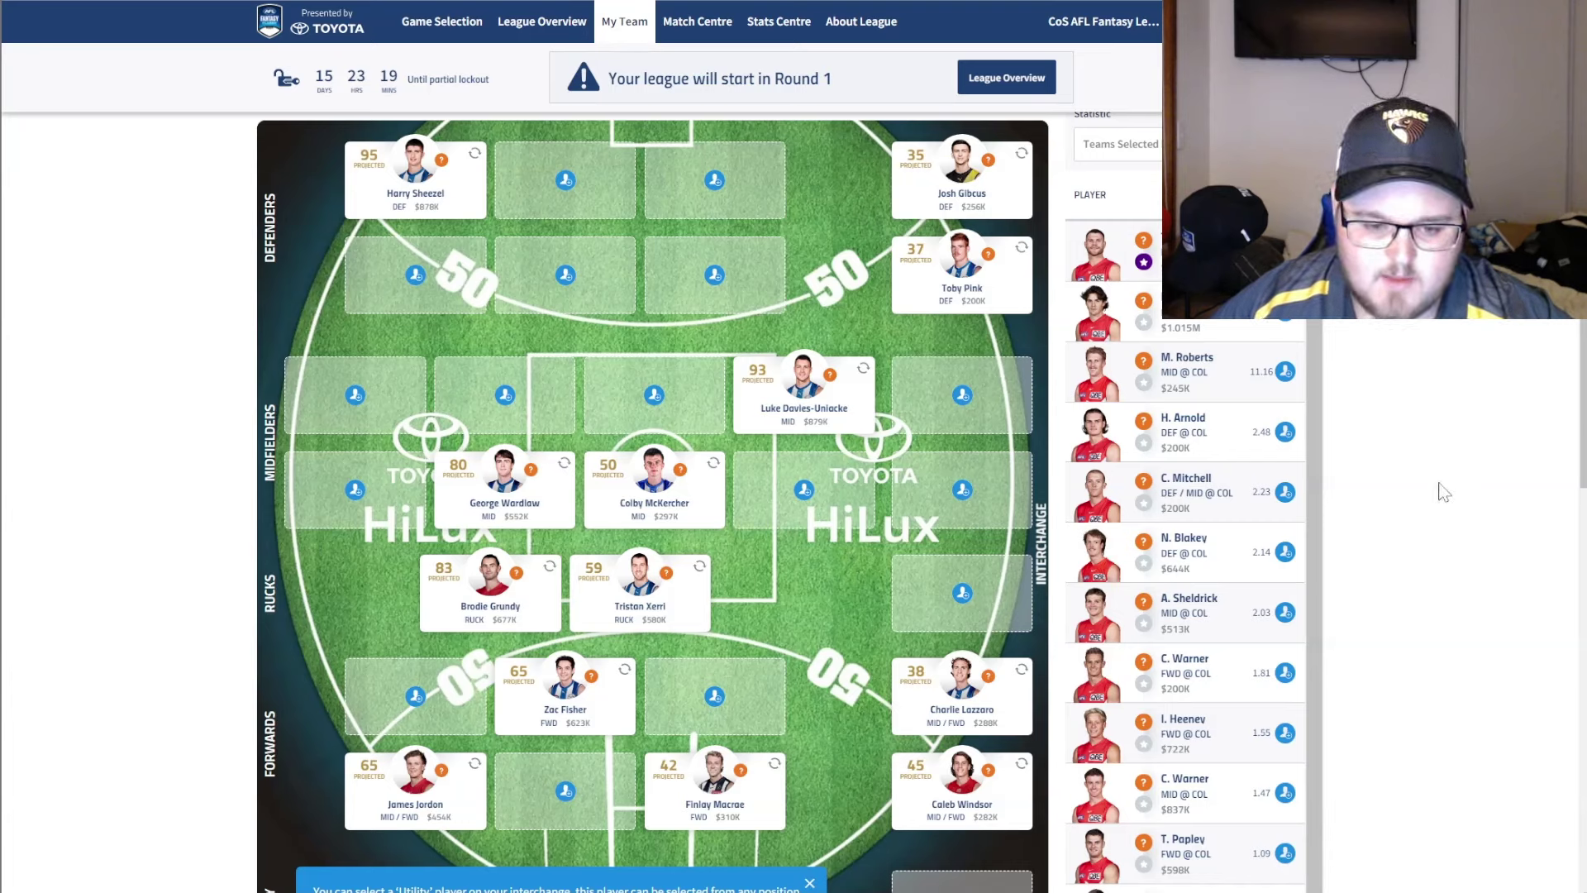
Review the player overviews of Sydney forward Isaac Heeney and midfielder Matt Roberts
left_click(1201, 733)
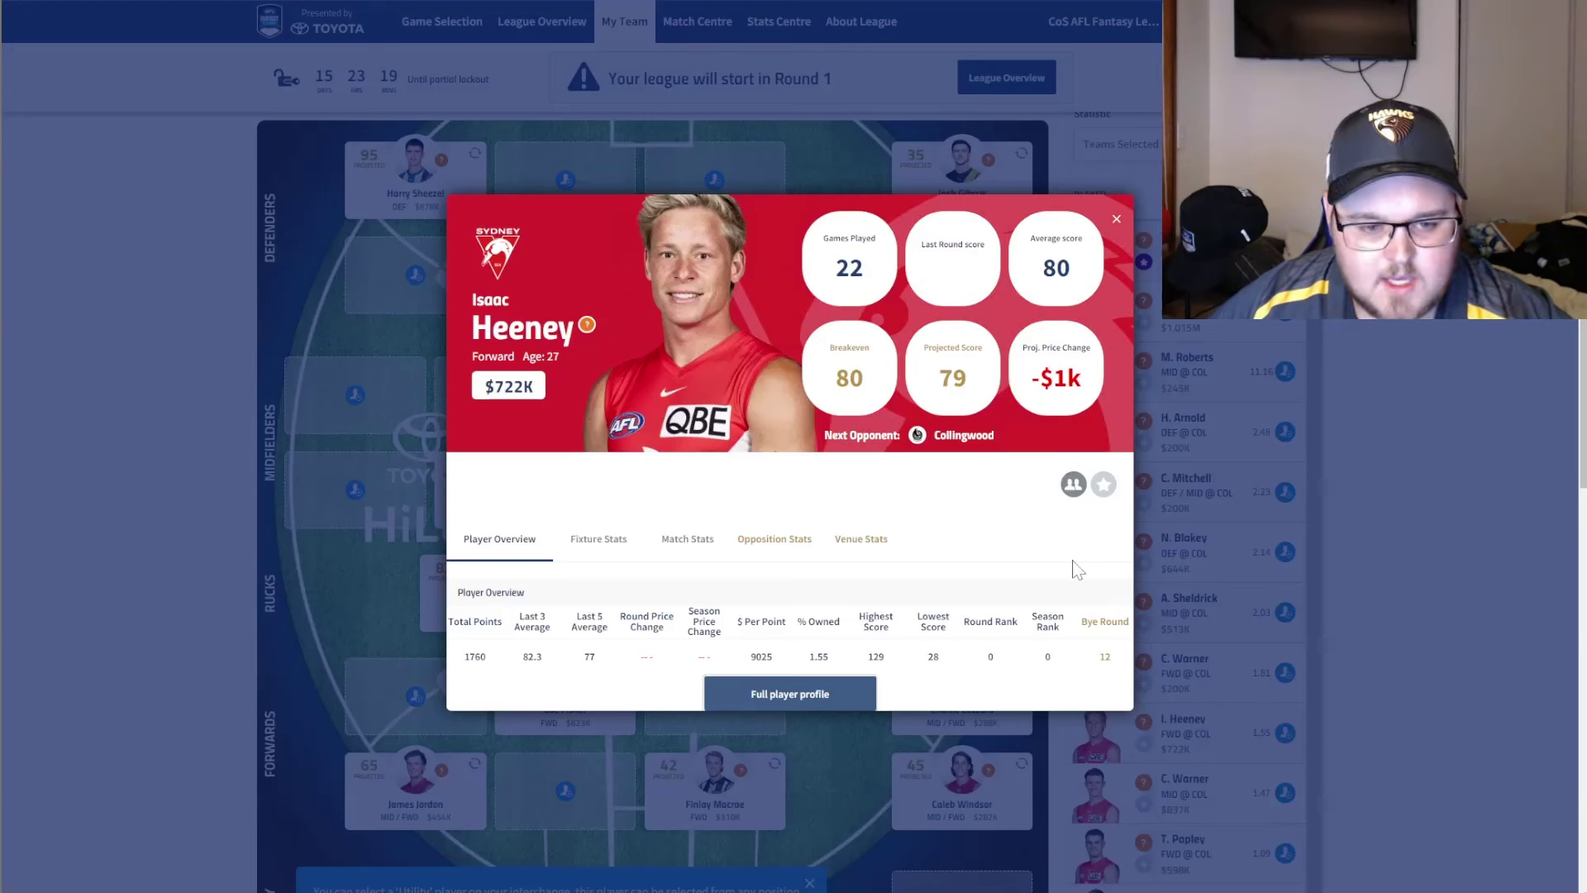
left_click(1113, 222)
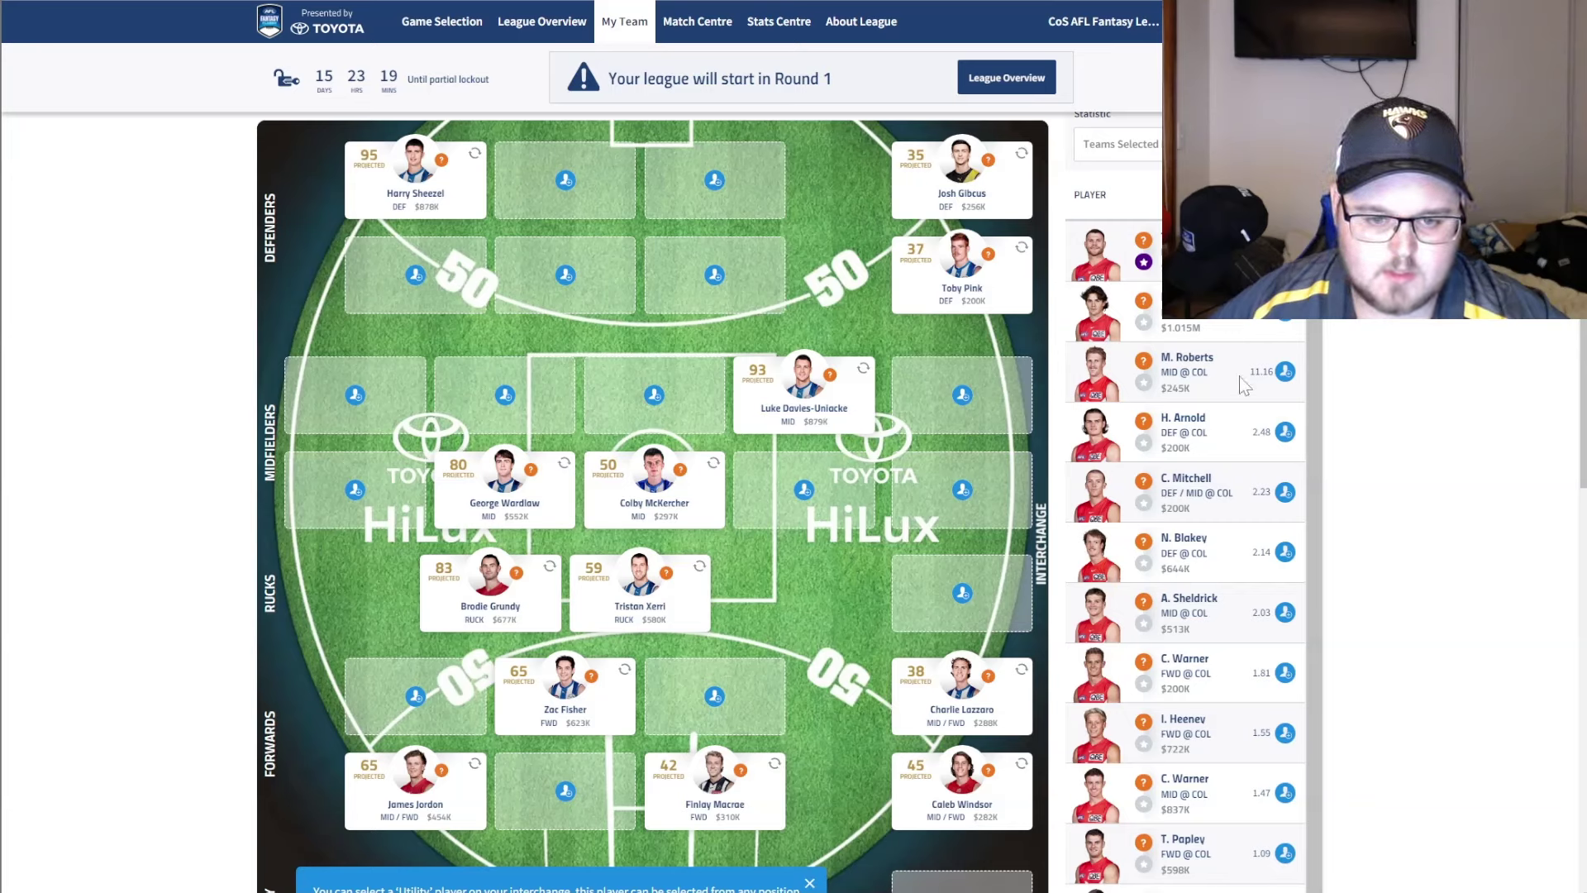
left_click(1186, 358)
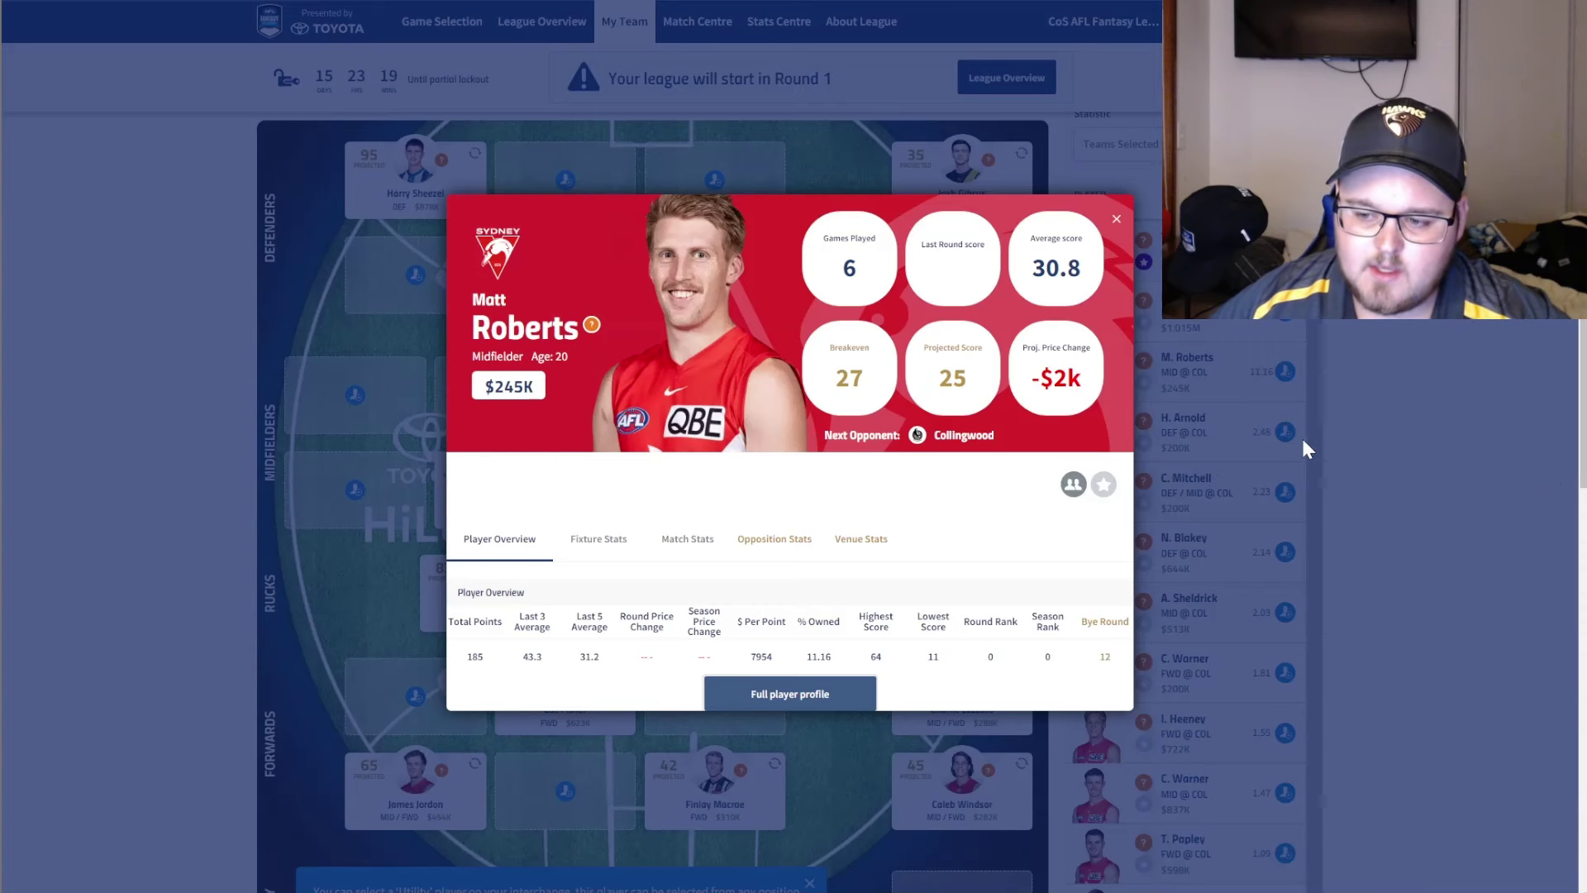
left_click(1115, 221)
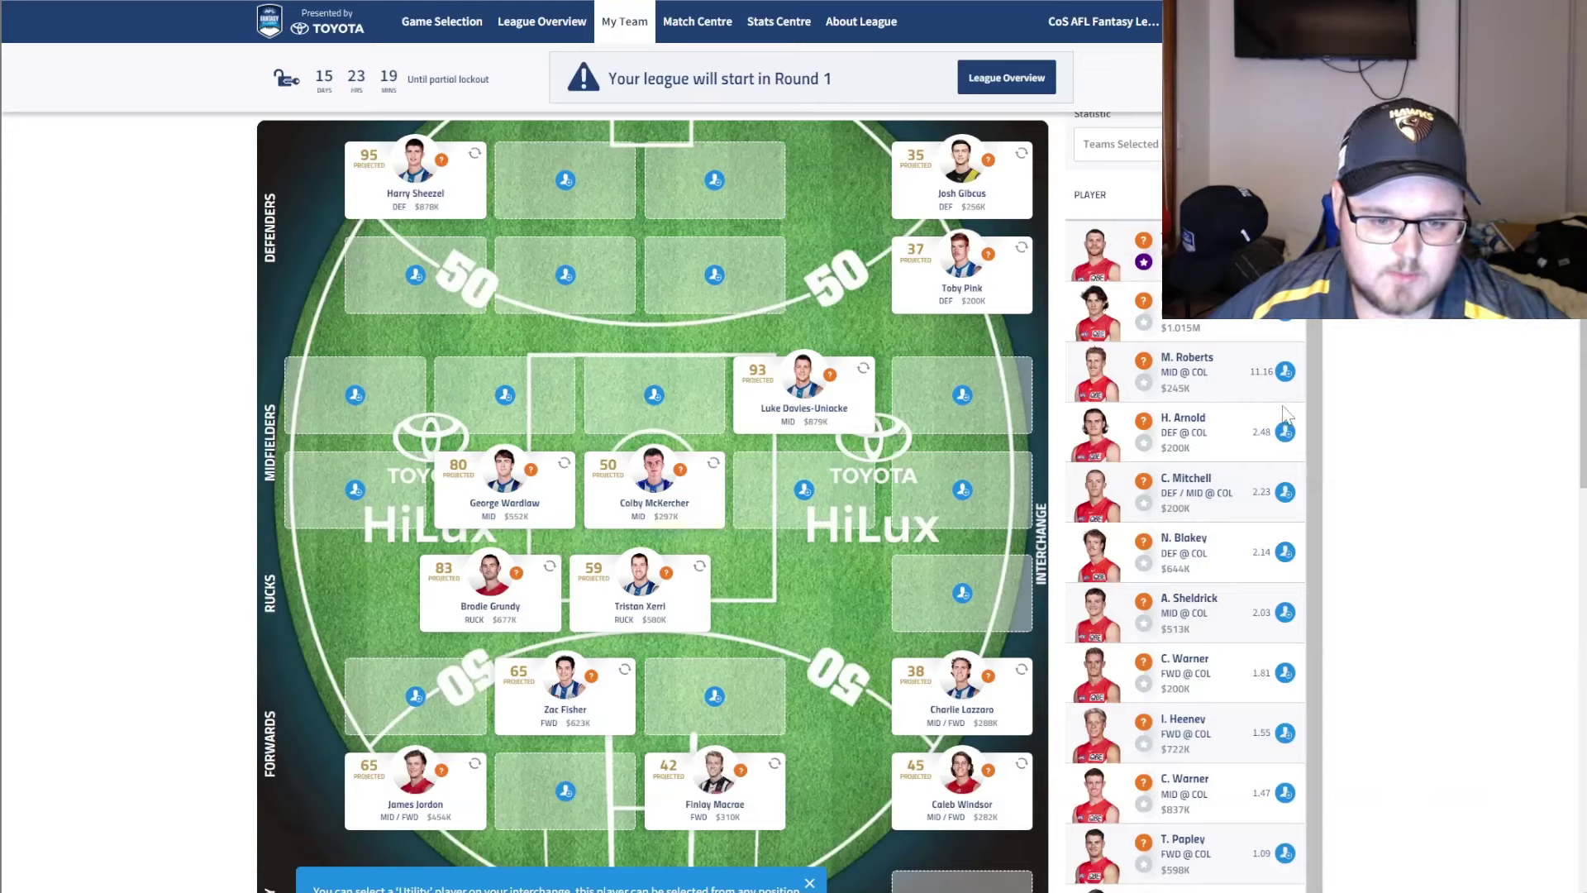
Add Matt Roberts and place him in the upper midfielder interchange slot
left_click(1284, 371)
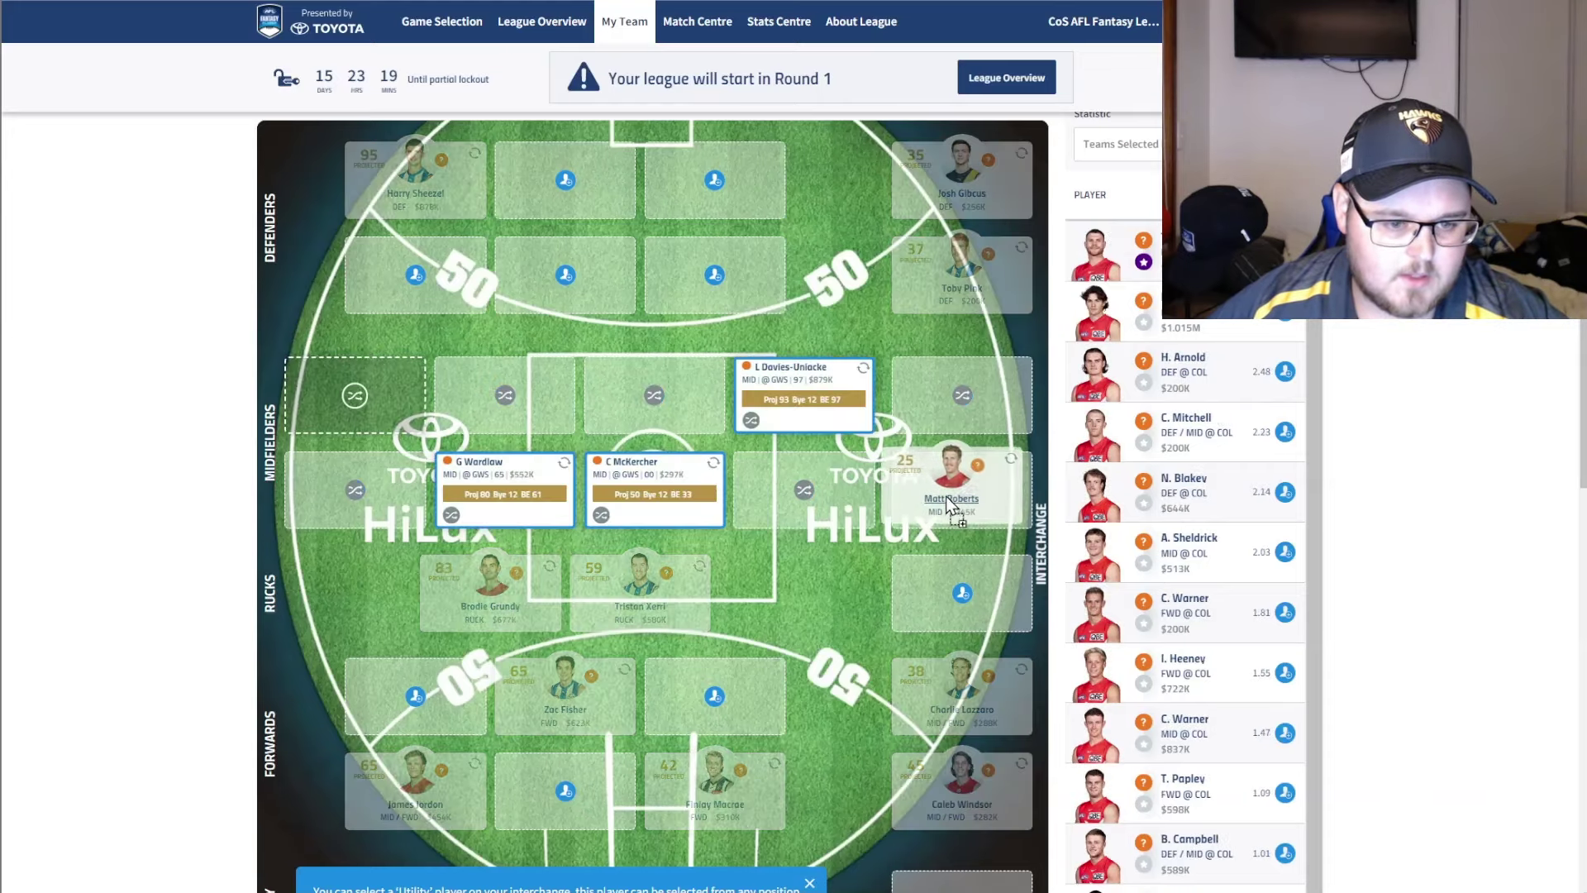
left_click(951, 496)
left_click_drag(961, 505, 1024, 417)
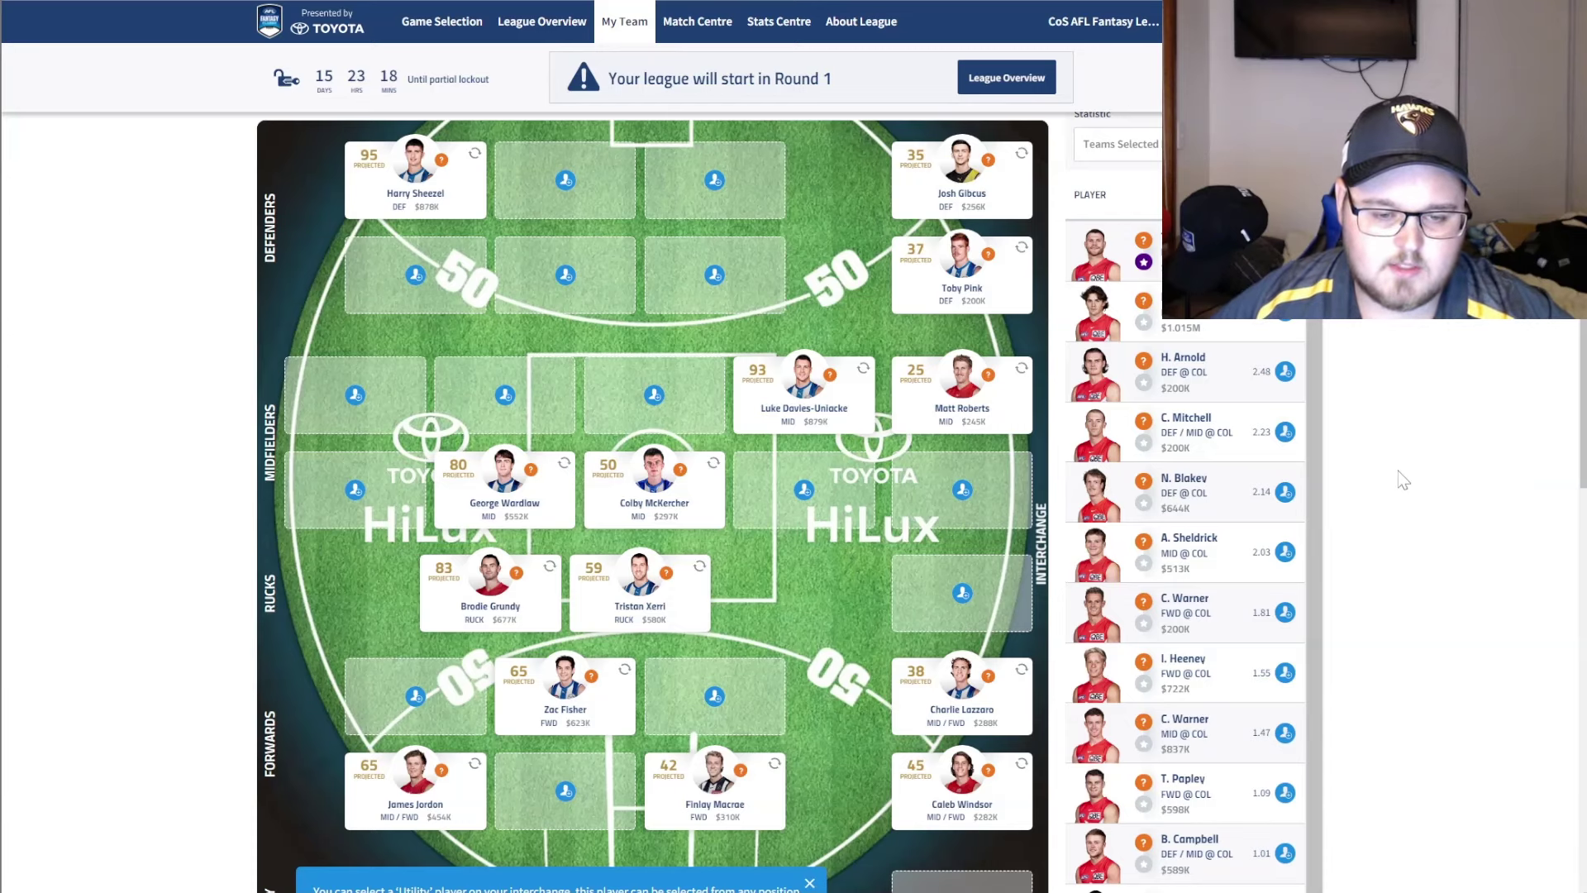
Add Sydney midfielder Errol Gulden to the first slot of the upper midfield row
scroll(1182, 428, "up", 2)
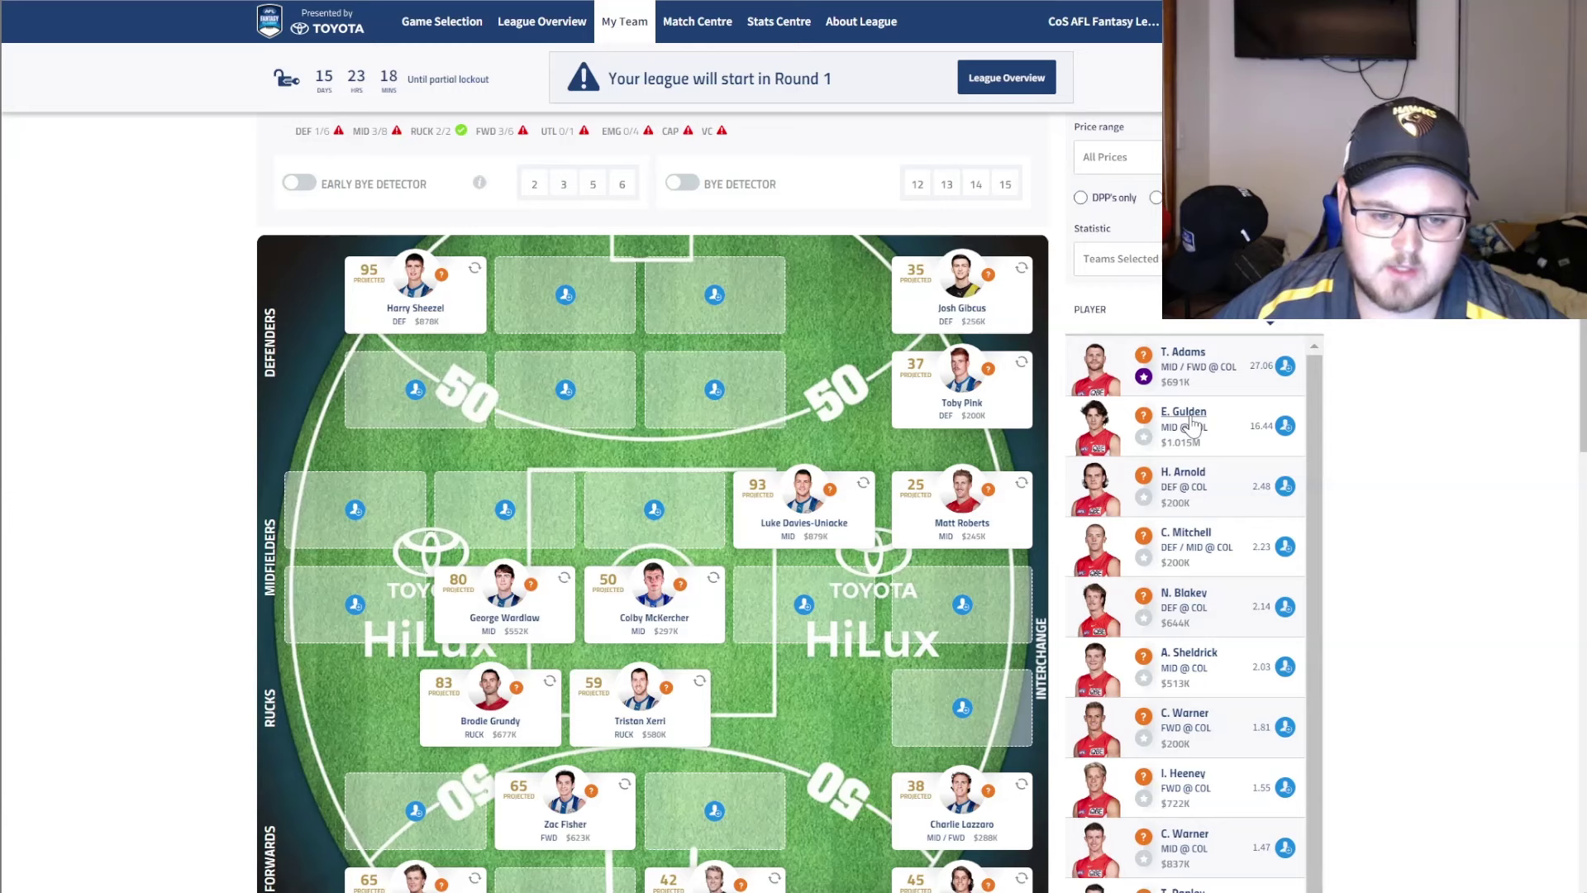
left_click(1285, 428)
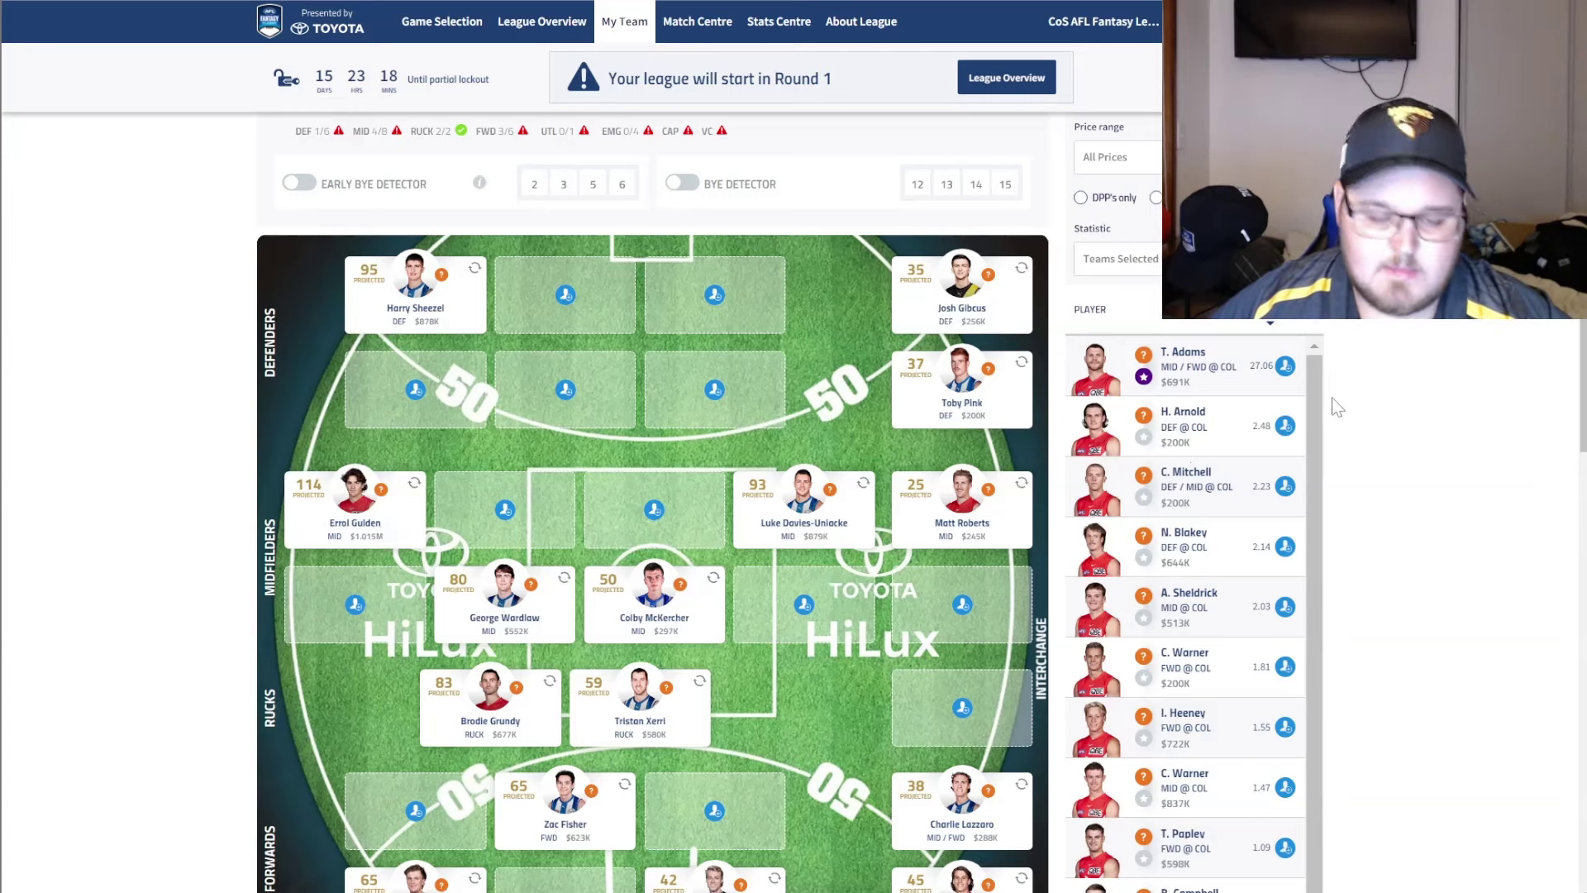
scroll(1360, 389, "up", 4)
scroll(1363, 413, "down", 3)
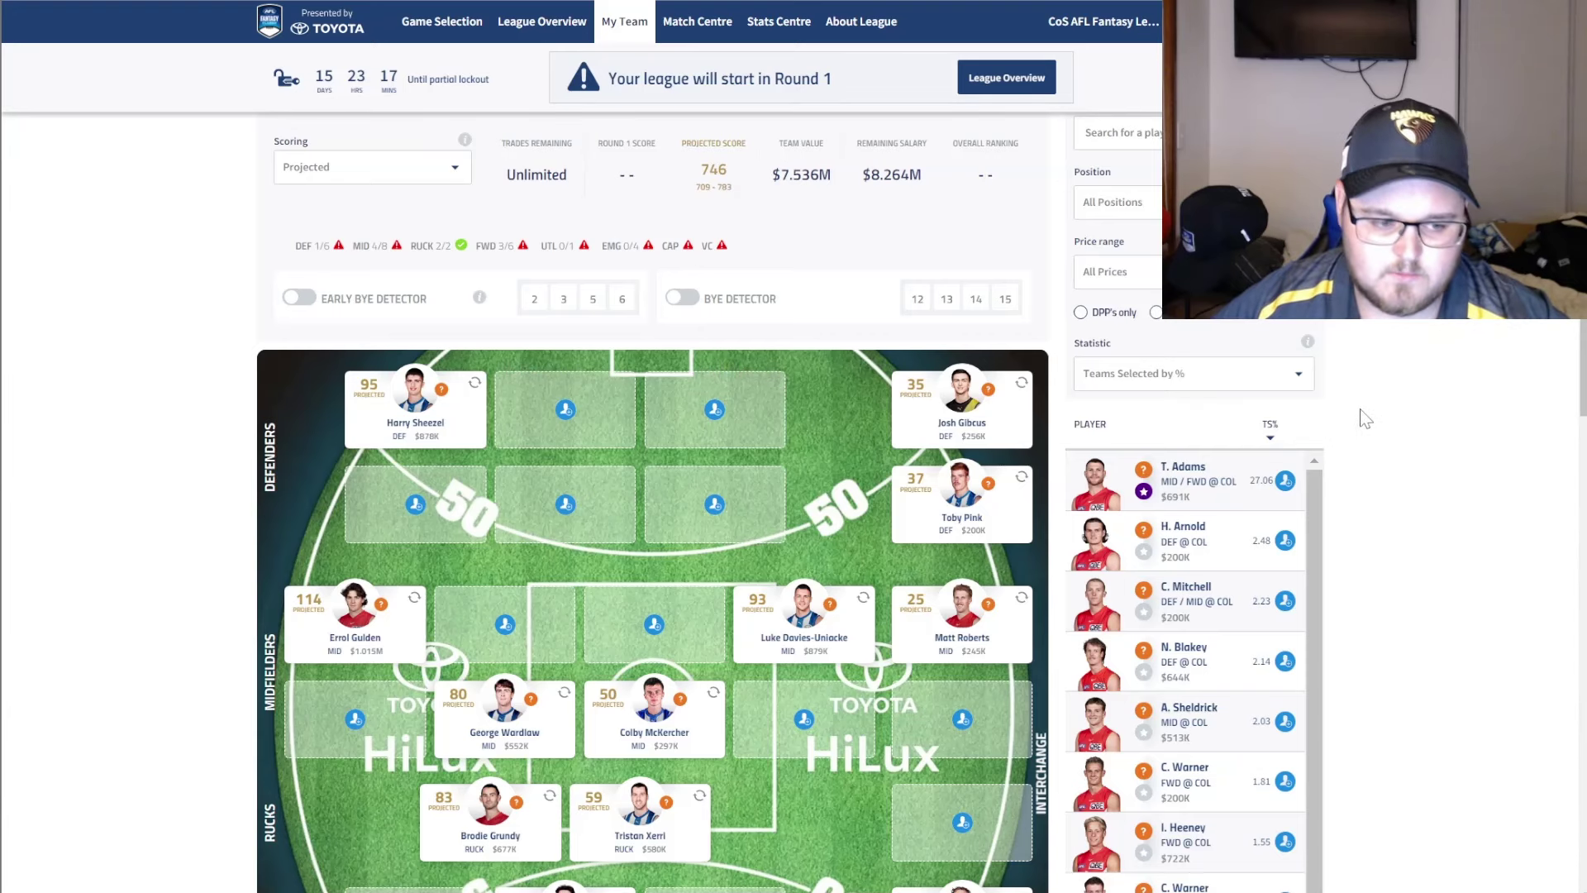
Filter the player list to the GWS Giants club
scroll(1365, 404, "up", 1)
scroll(1365, 405, "up", 1)
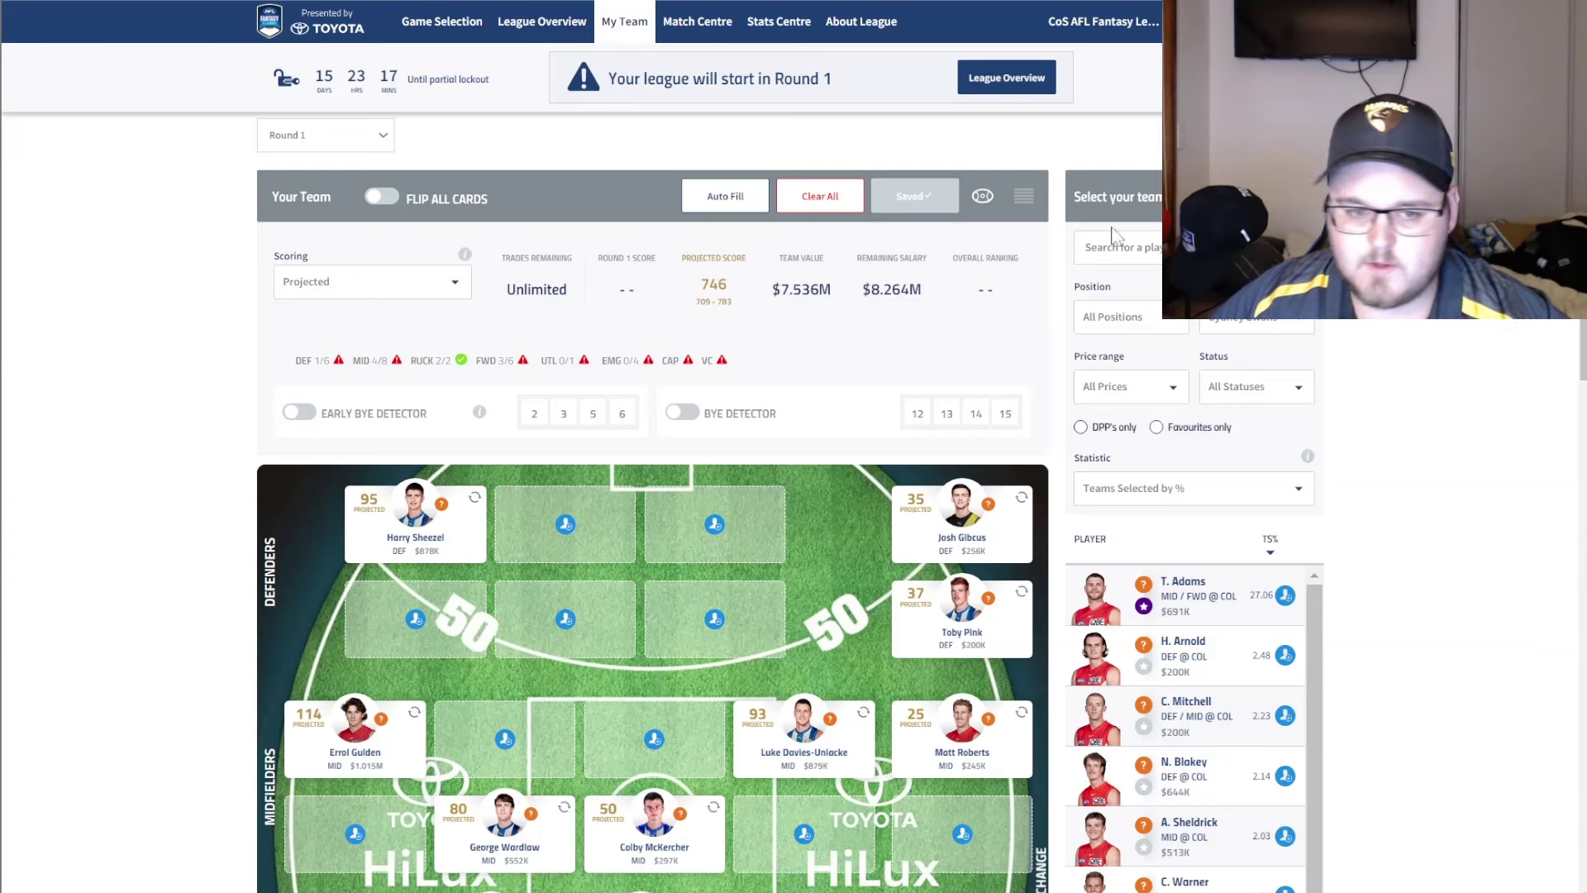
left_click(1256, 322)
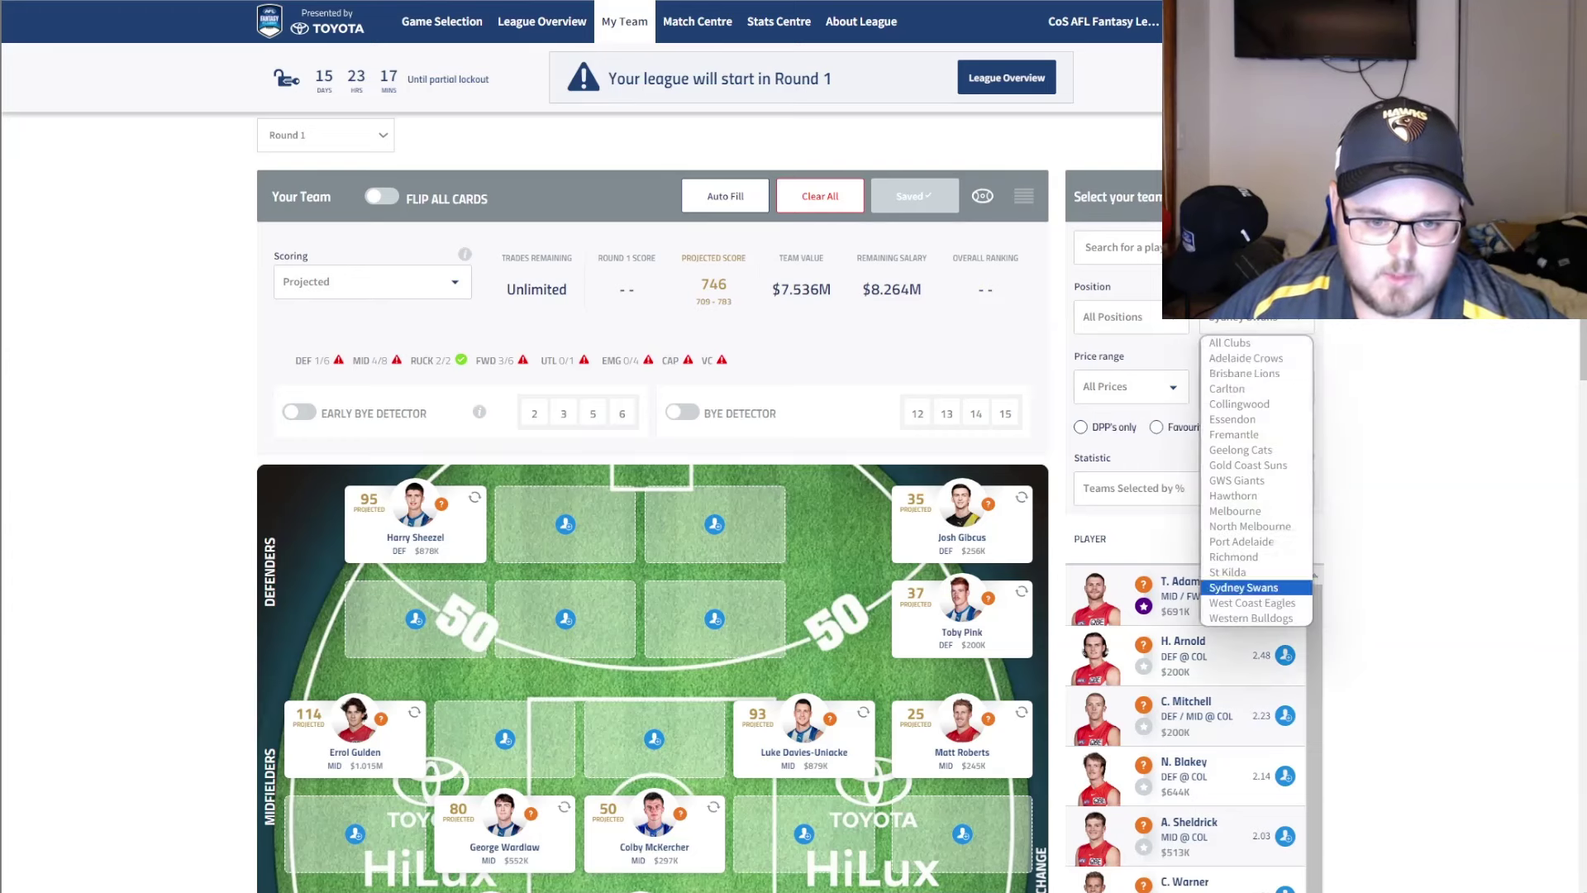
left_click(1237, 480)
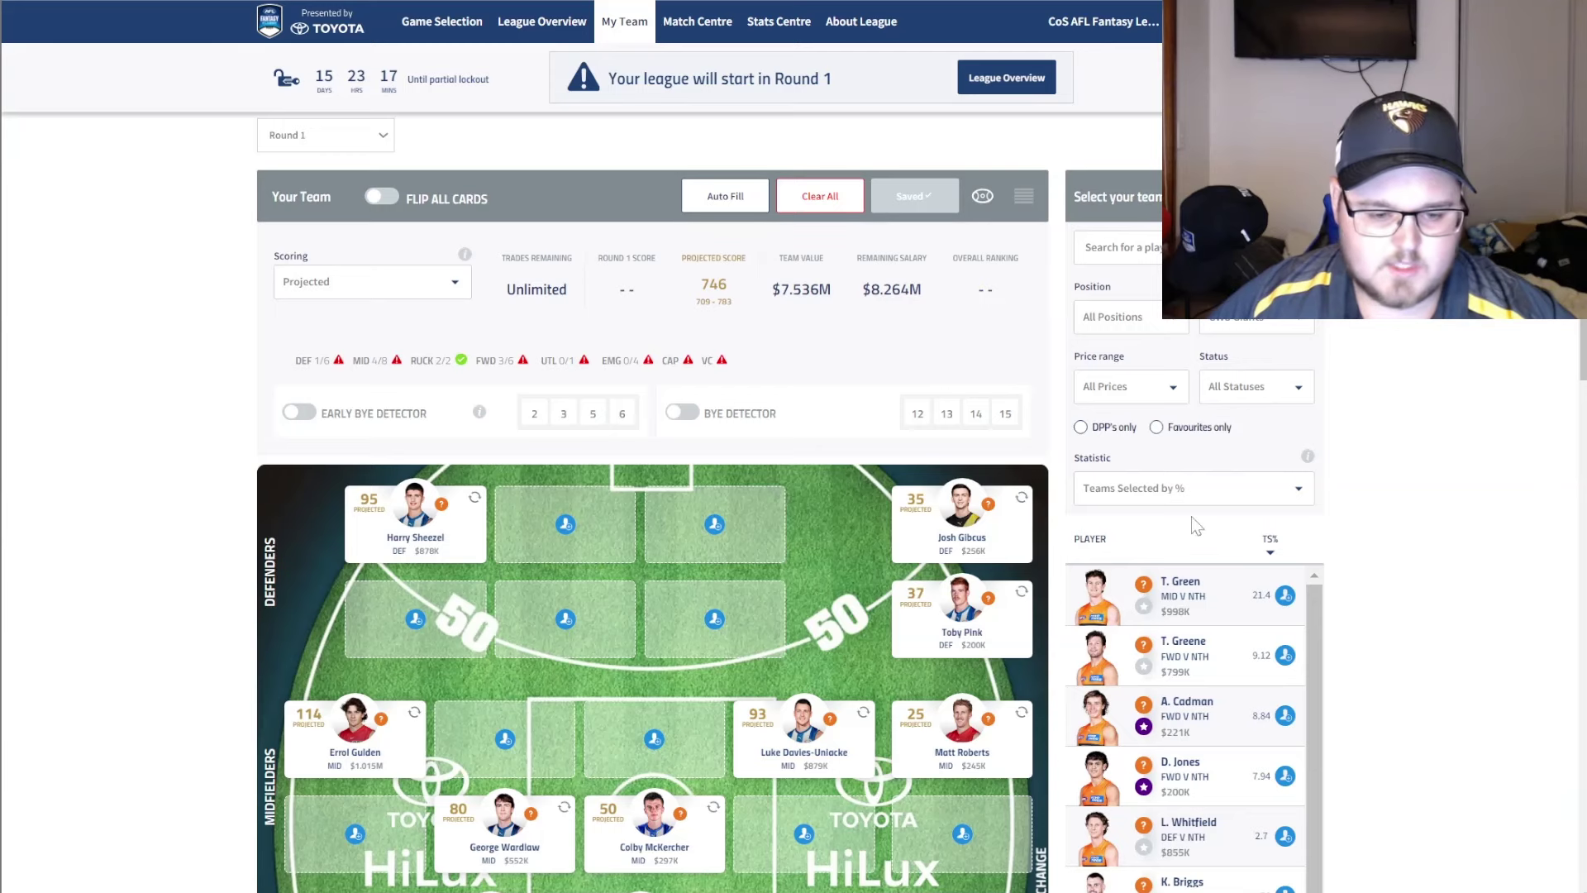
Examine the GWS Giants player list and review midfielder Josh Kelly's player overview
scroll(1434, 467, "down", 1)
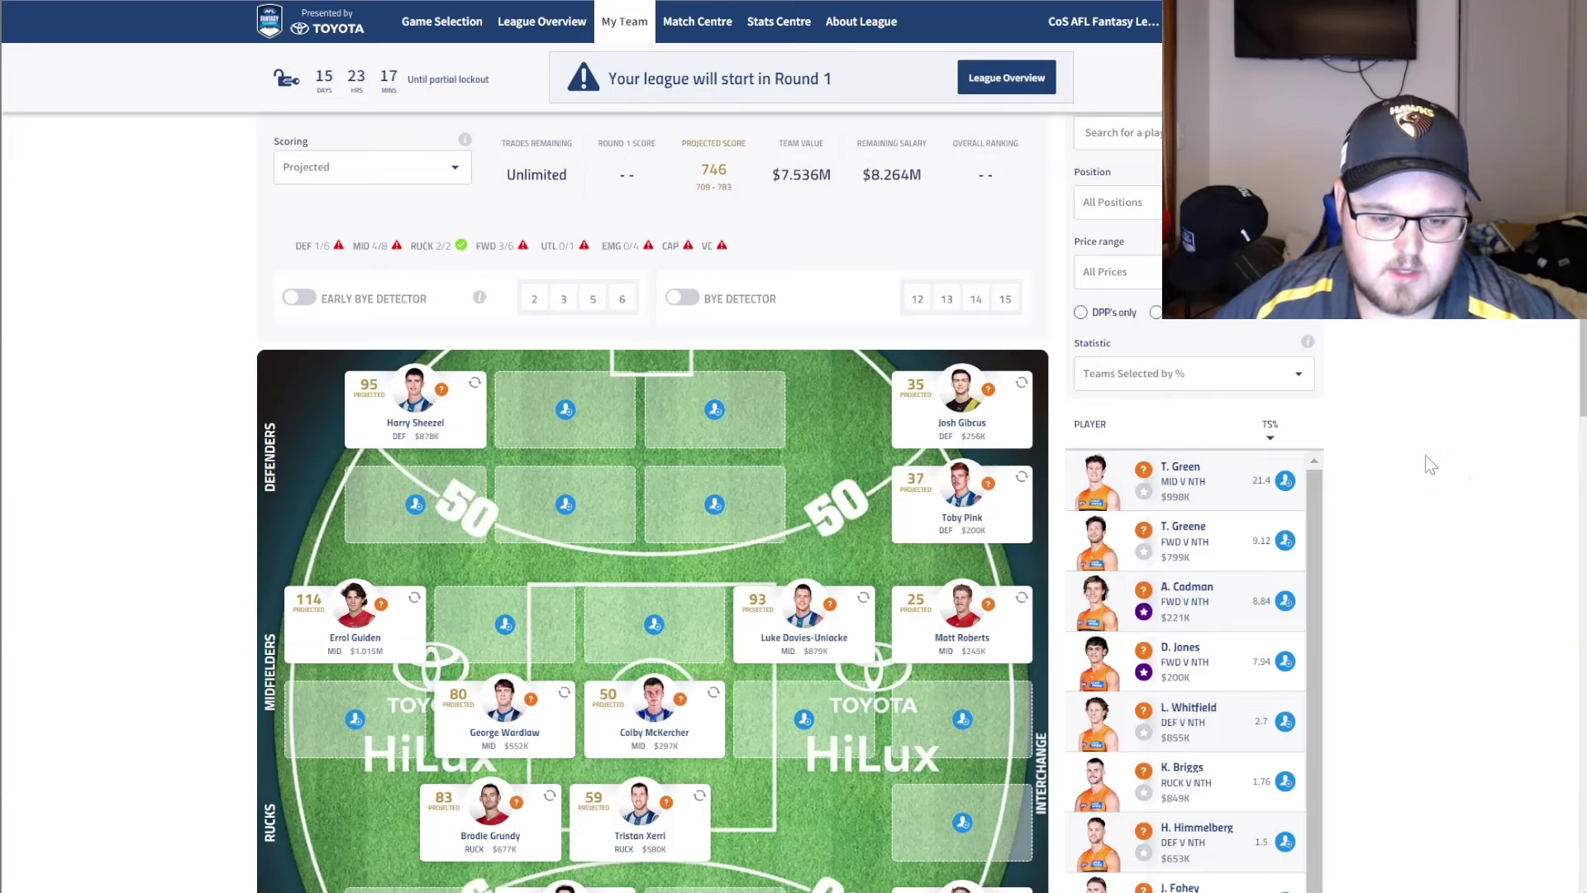
scroll(1424, 455, "down", 4)
scroll(1422, 475, "up", 3)
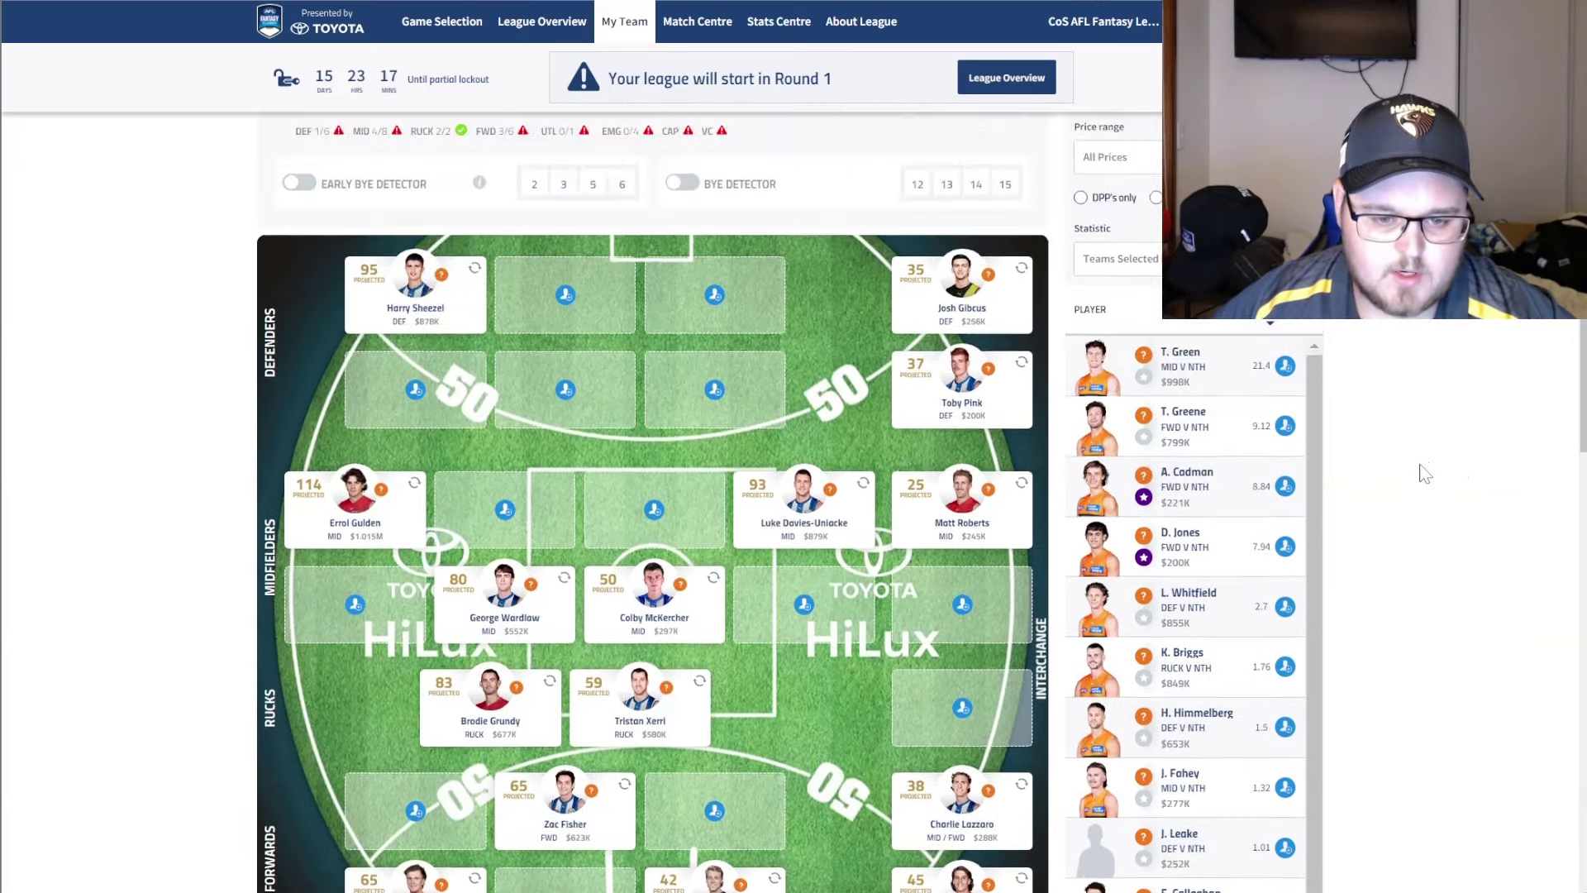
scroll(1200, 662, "down", 10)
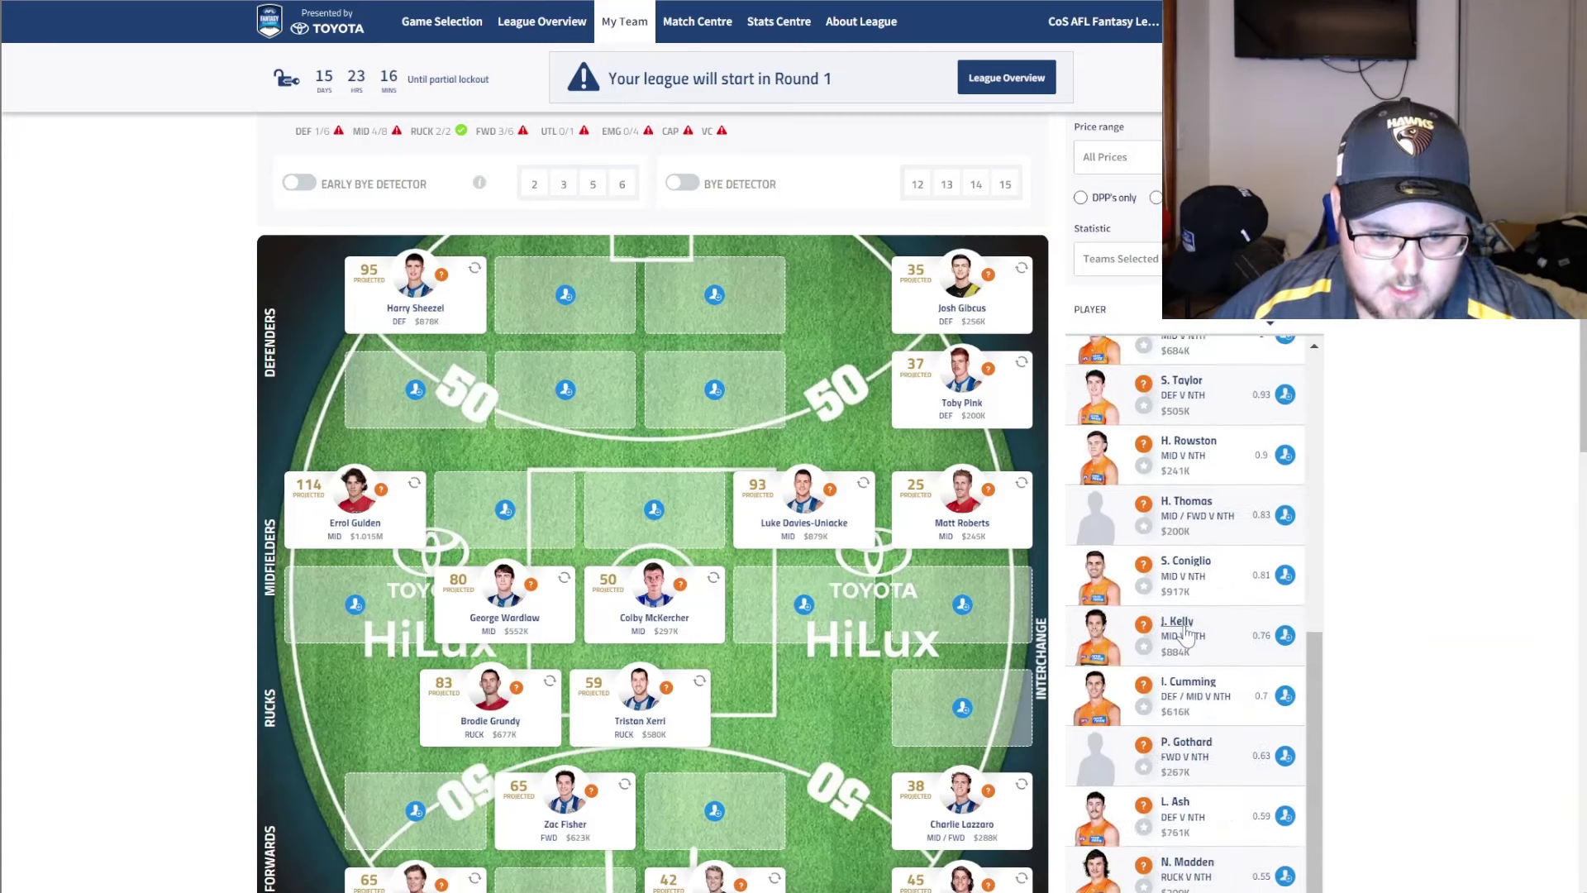
left_click(1177, 622)
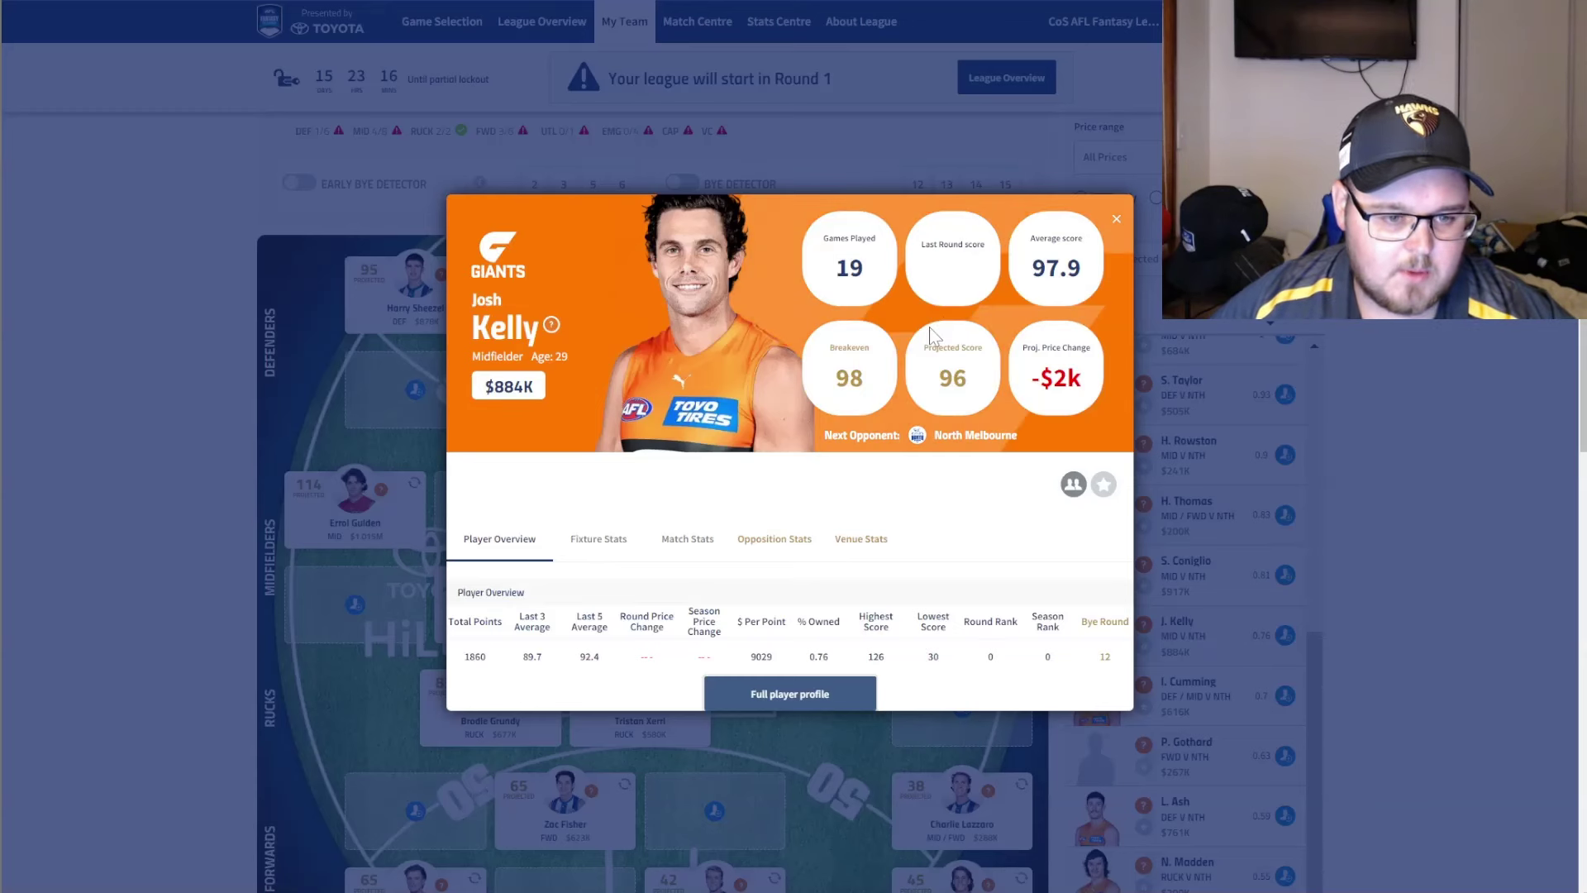
left_click(1114, 219)
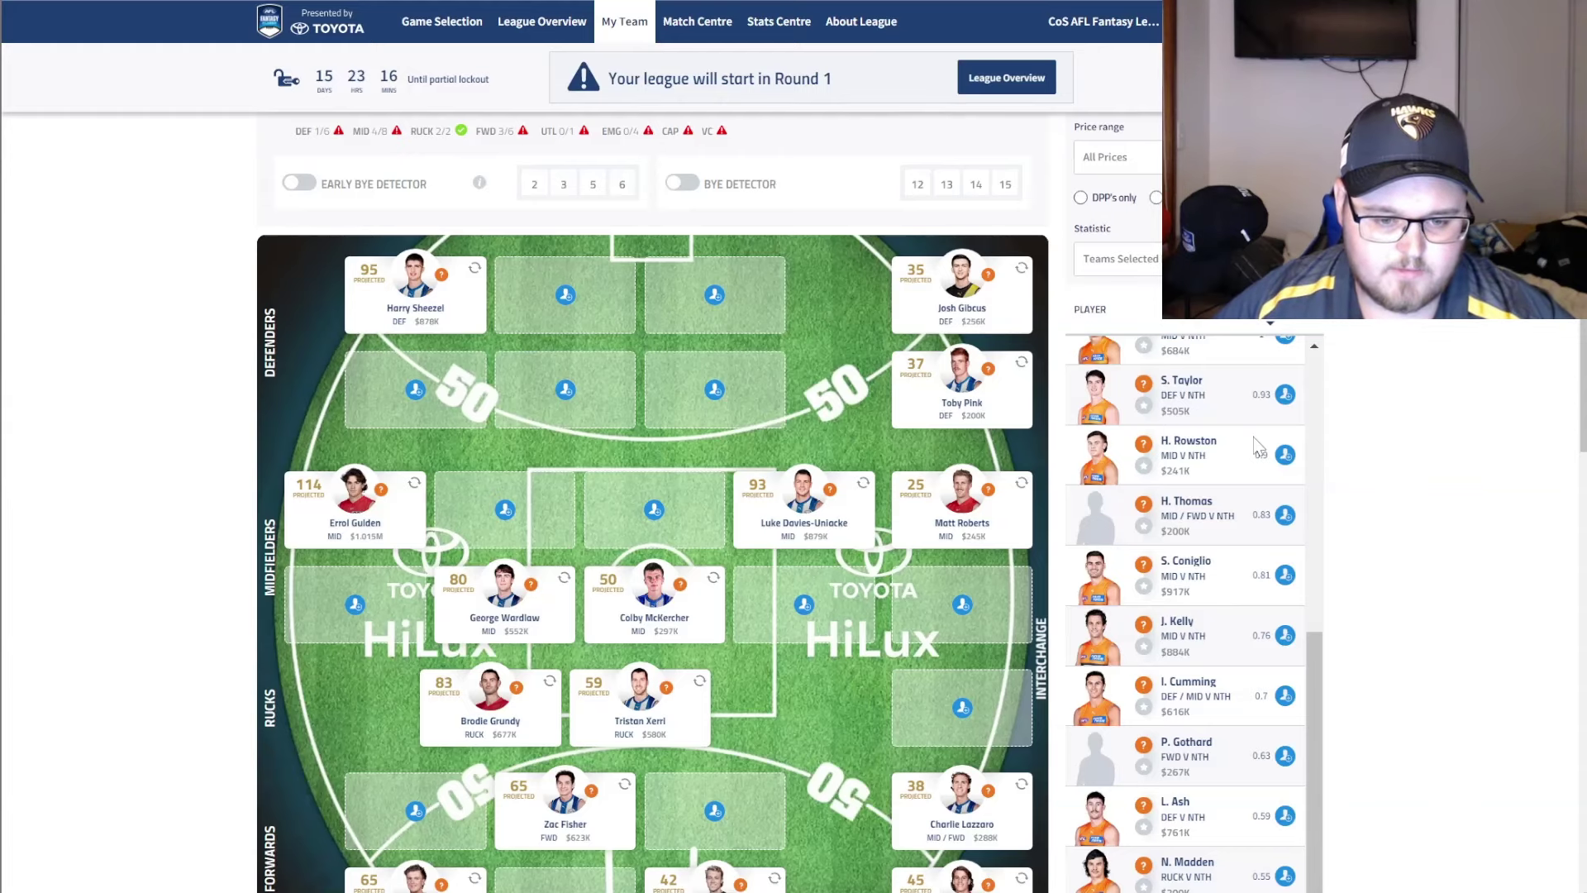
Add Aaron Cadman, placing him in the lower forward interchange slot with Caleb Windsor moved to the utility slot
scroll(1448, 543, "up", 2)
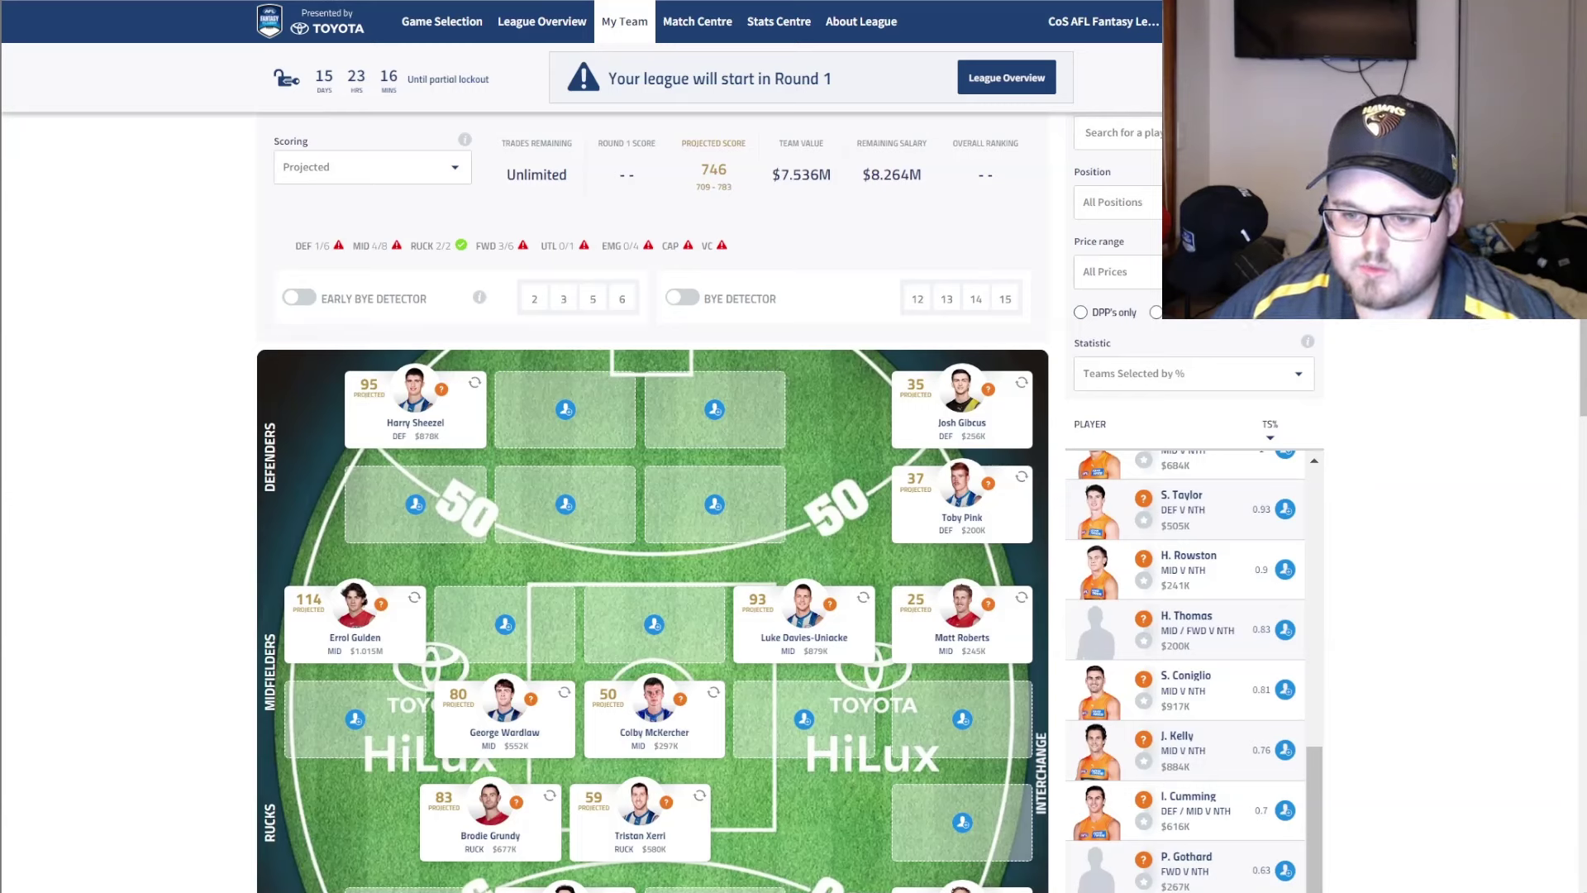
scroll(1219, 501, "up", 10)
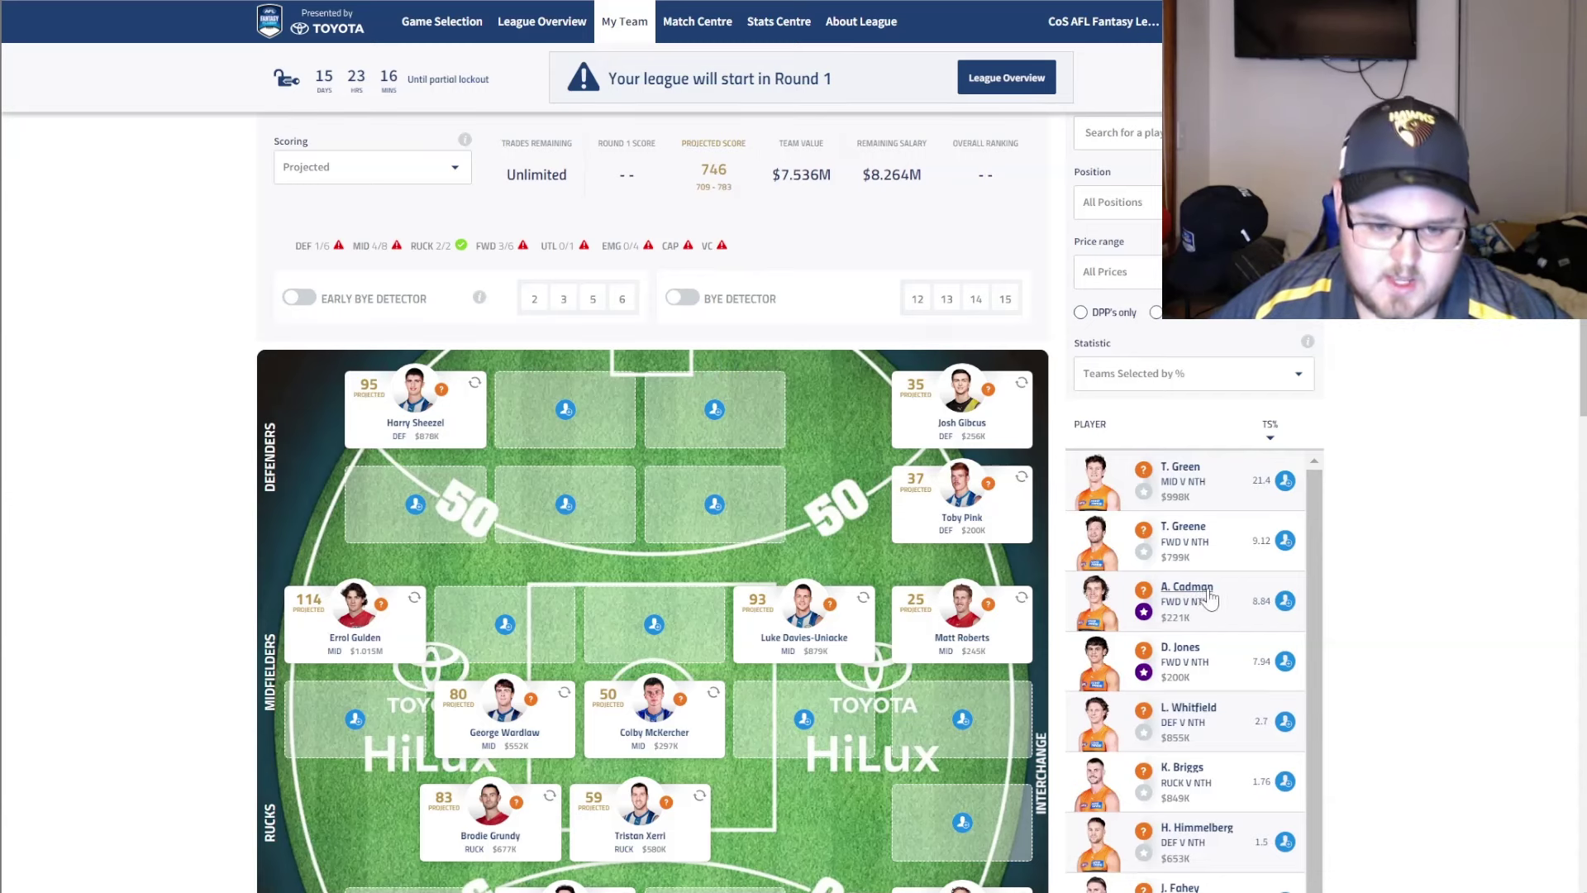
scroll(958, 522, "down", 3)
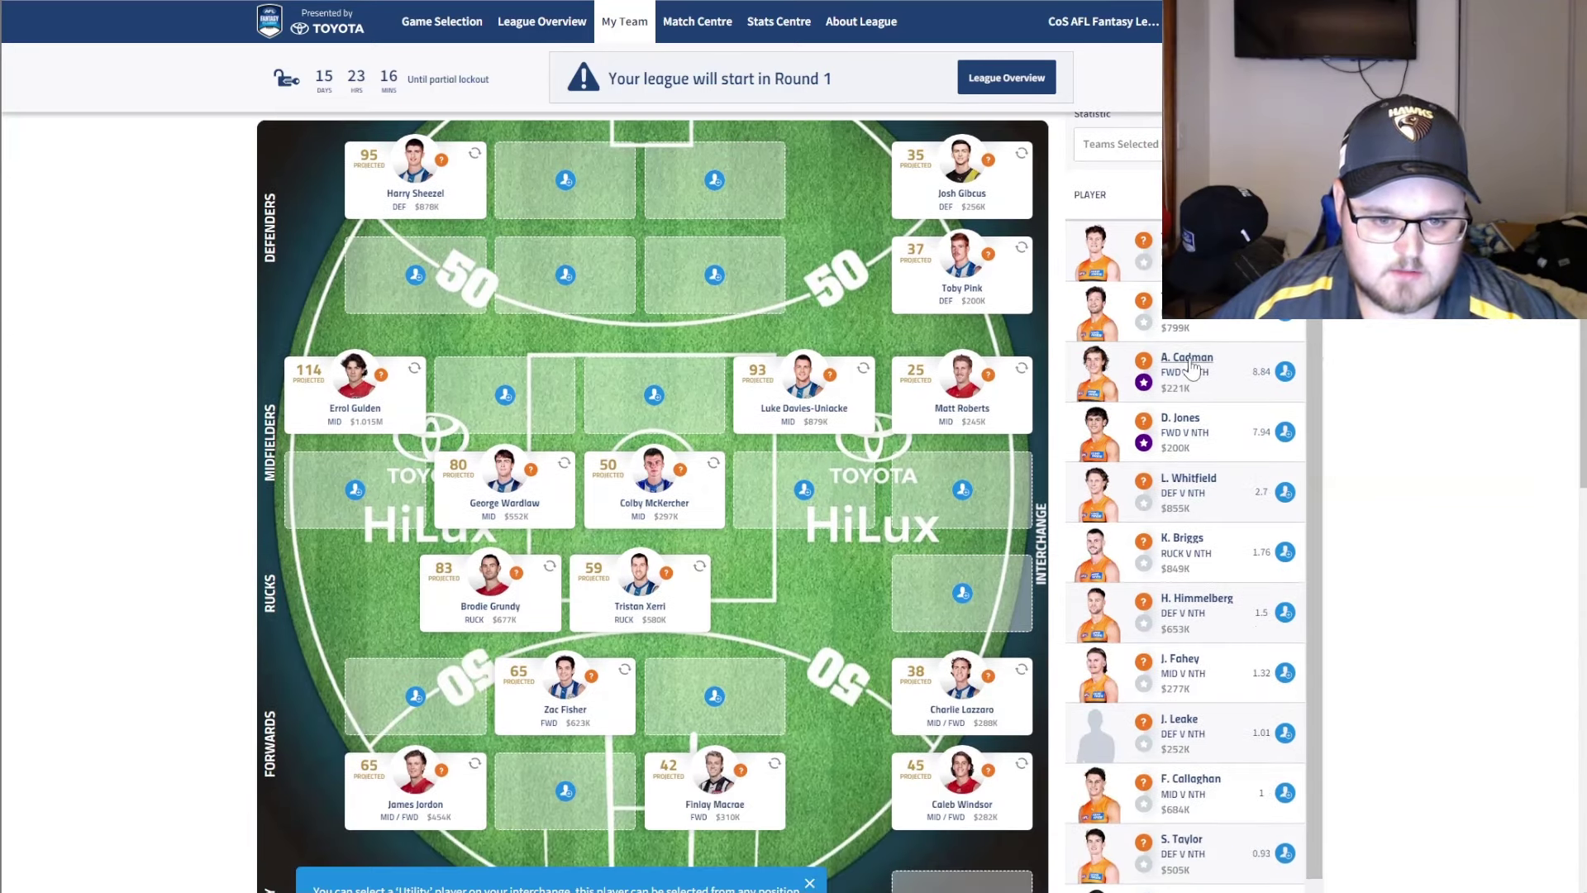
left_click(1283, 372)
scroll(413, 611, "down", 2)
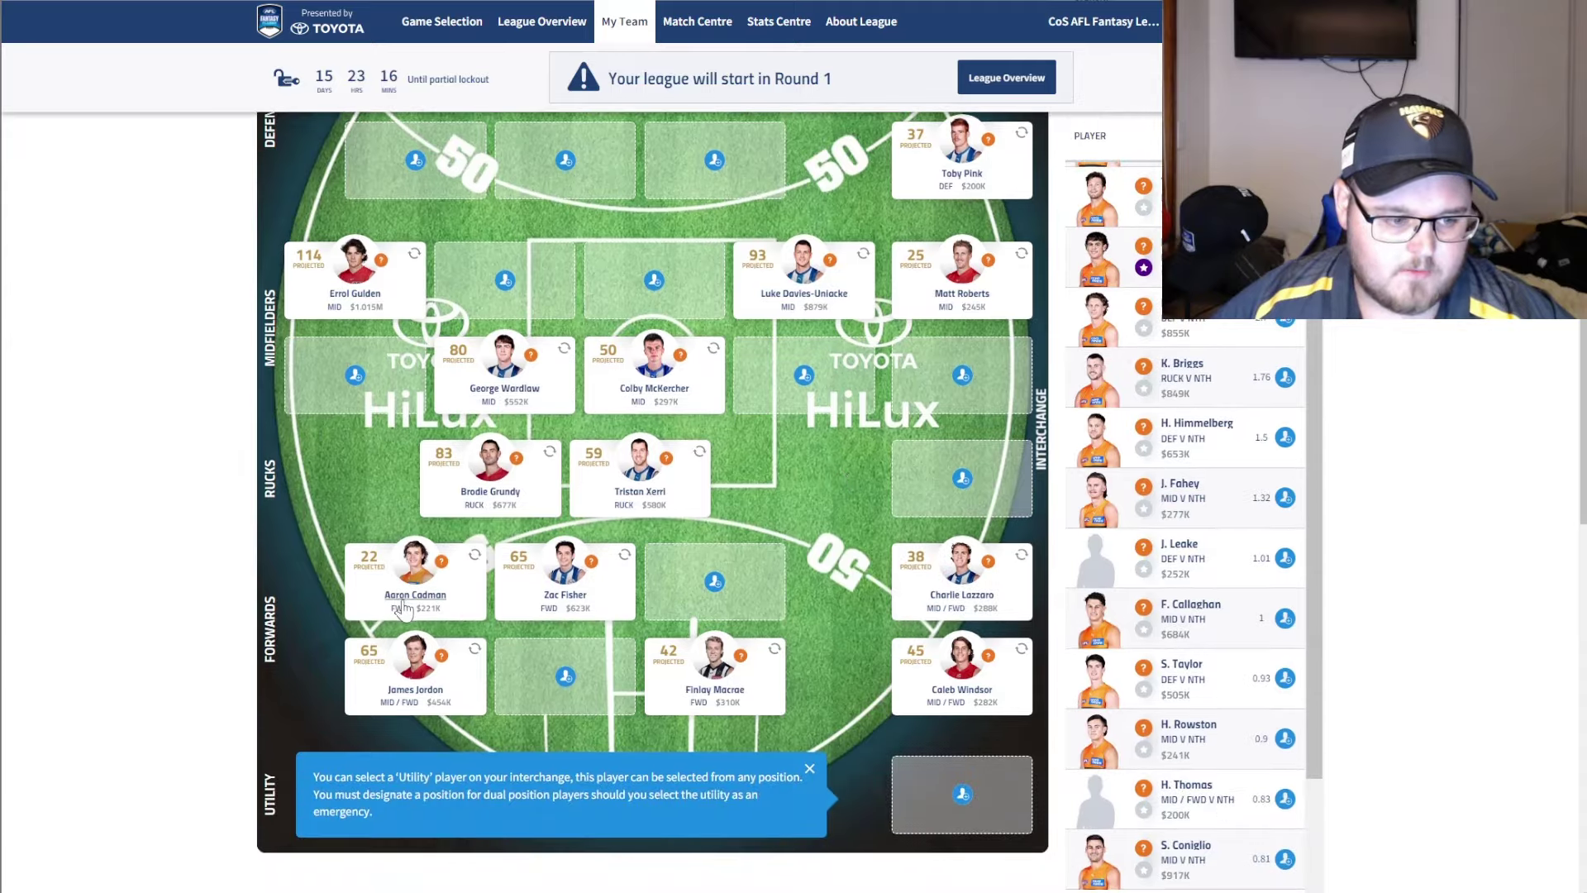
left_click_drag(411, 607, 955, 670)
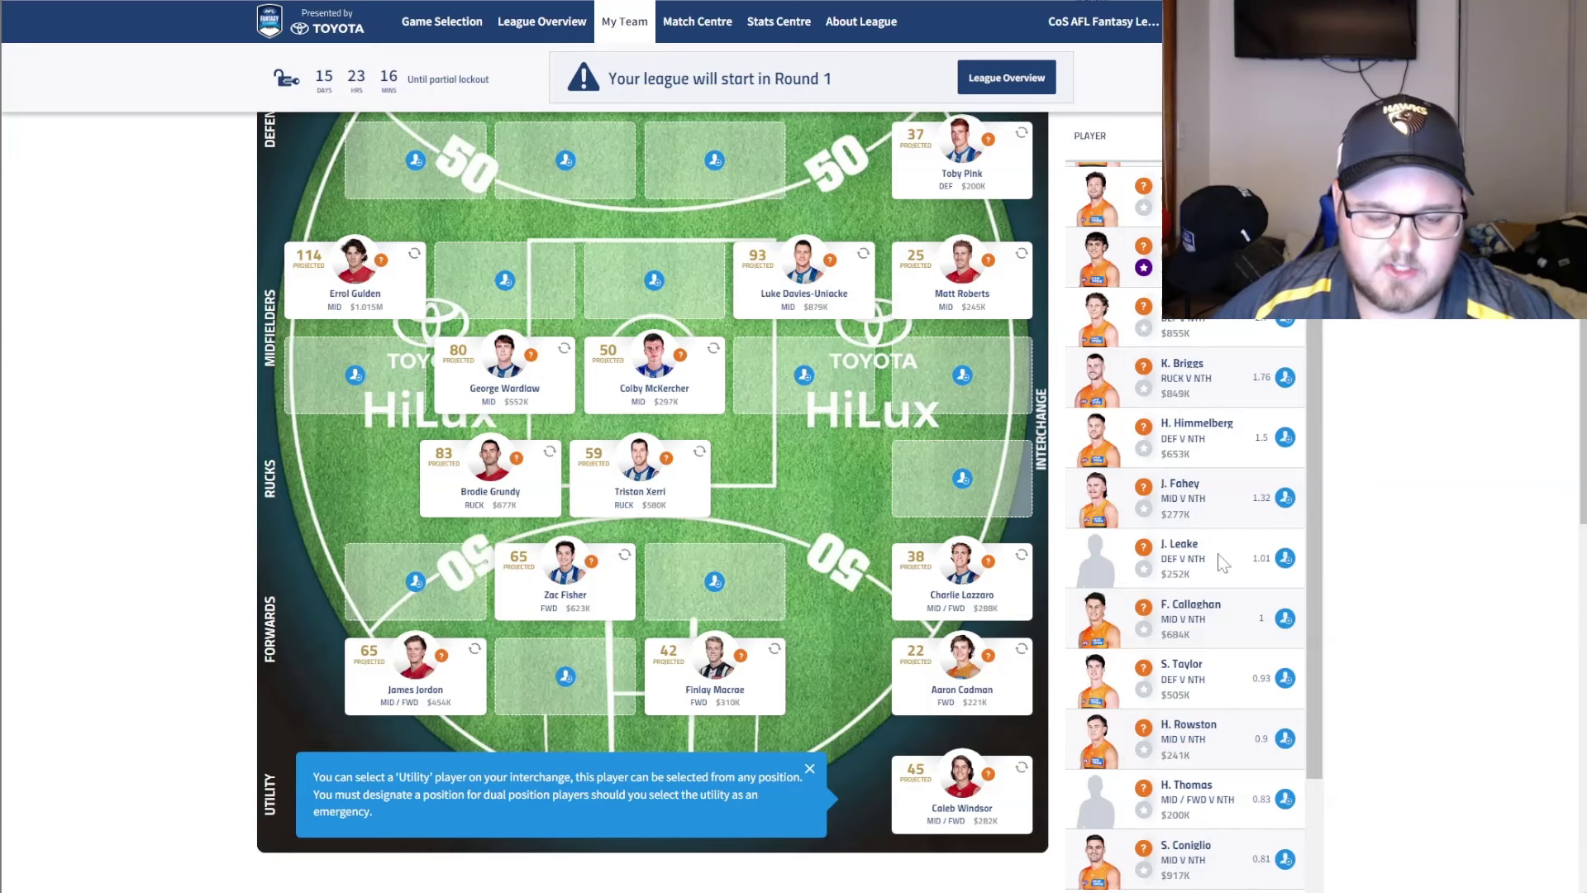
scroll(1240, 538, "up", 2)
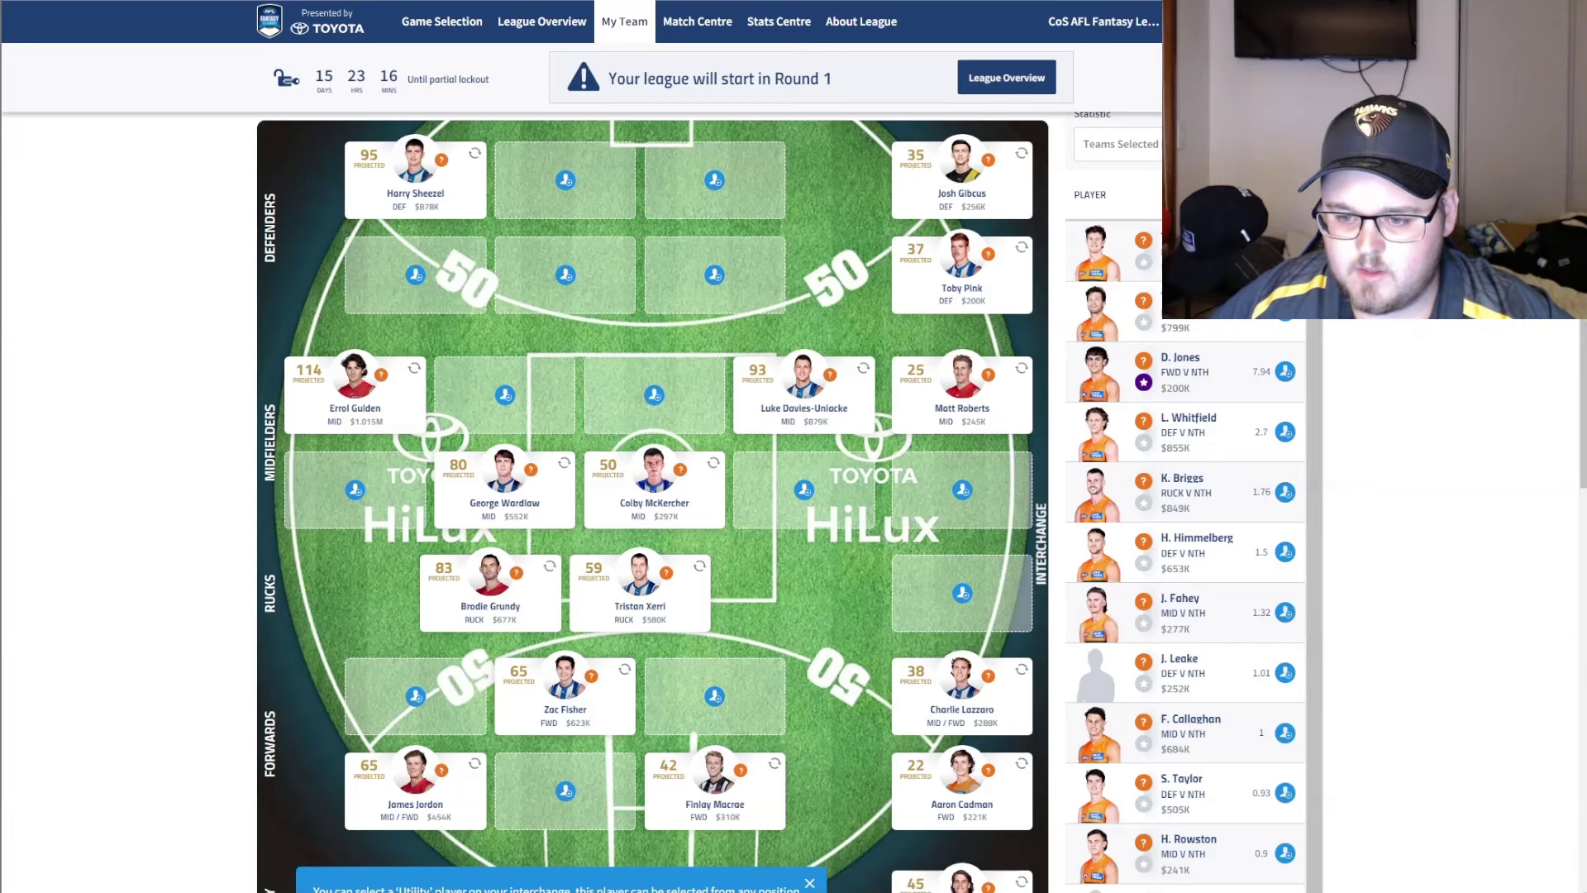
scroll(1412, 464, "up", 4)
scroll(1411, 464, "down", 1)
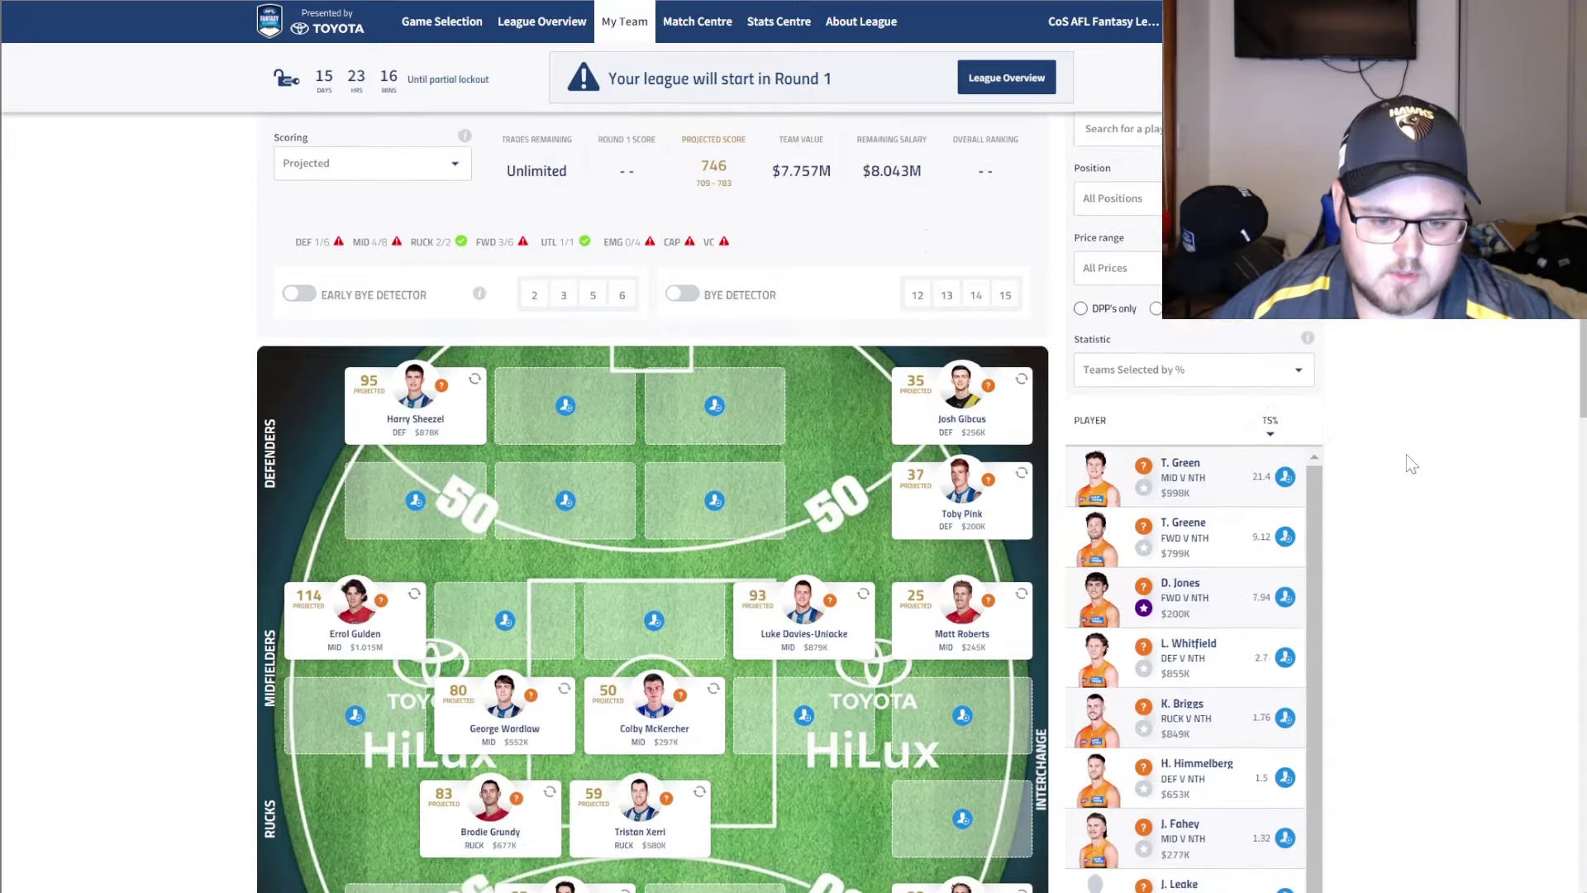
Filter the player list to the Geelong Cats club
scroll(1411, 464, "down", 3)
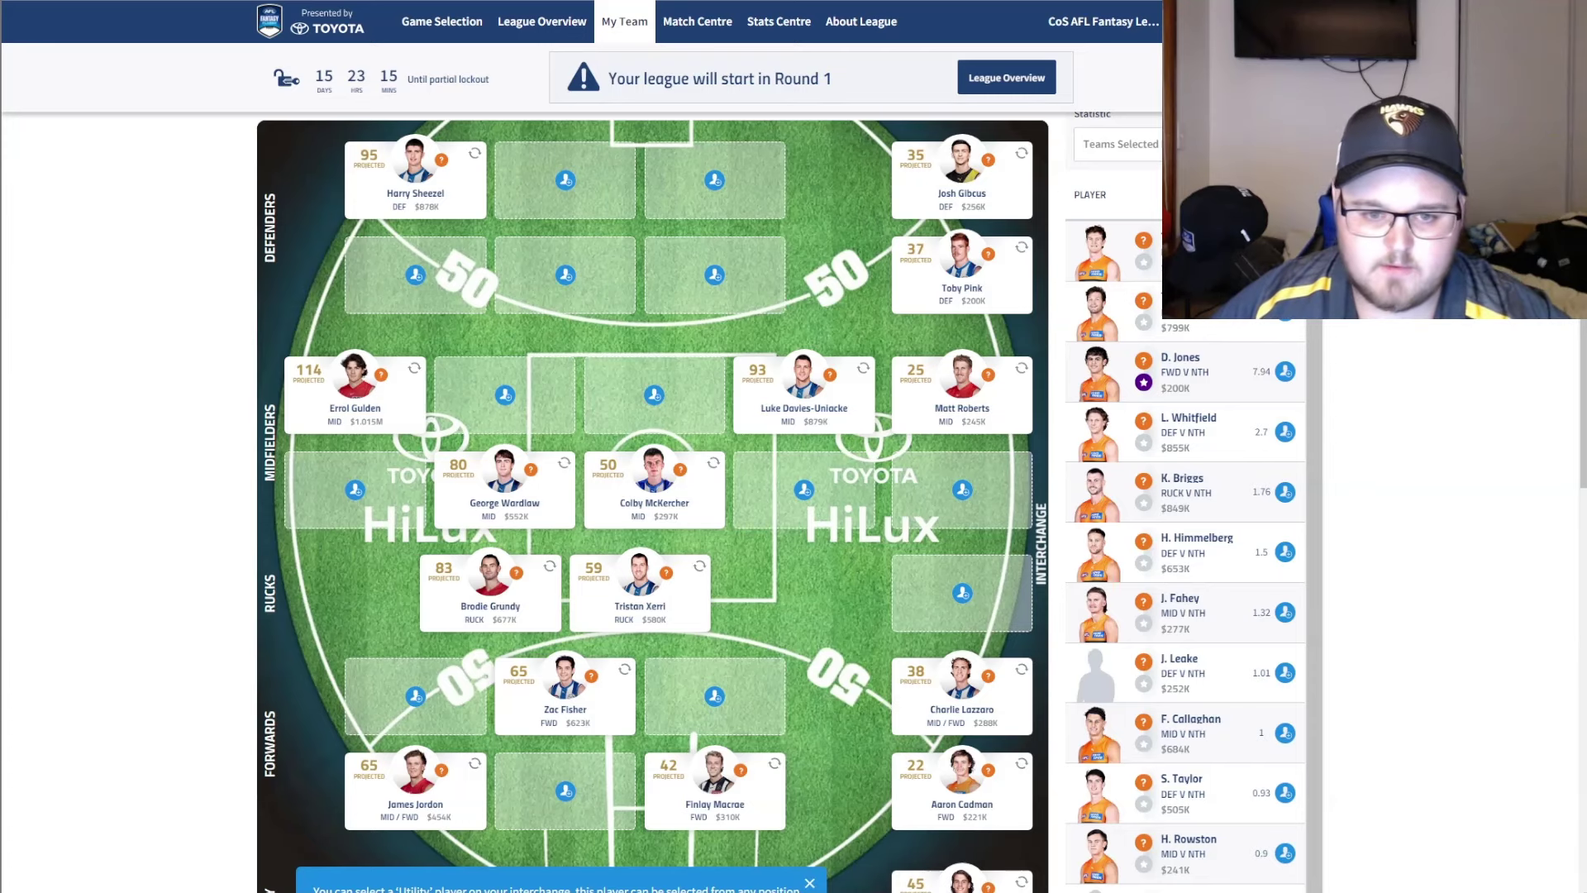
scroll(1256, 302, "up", 3)
left_click(1256, 302)
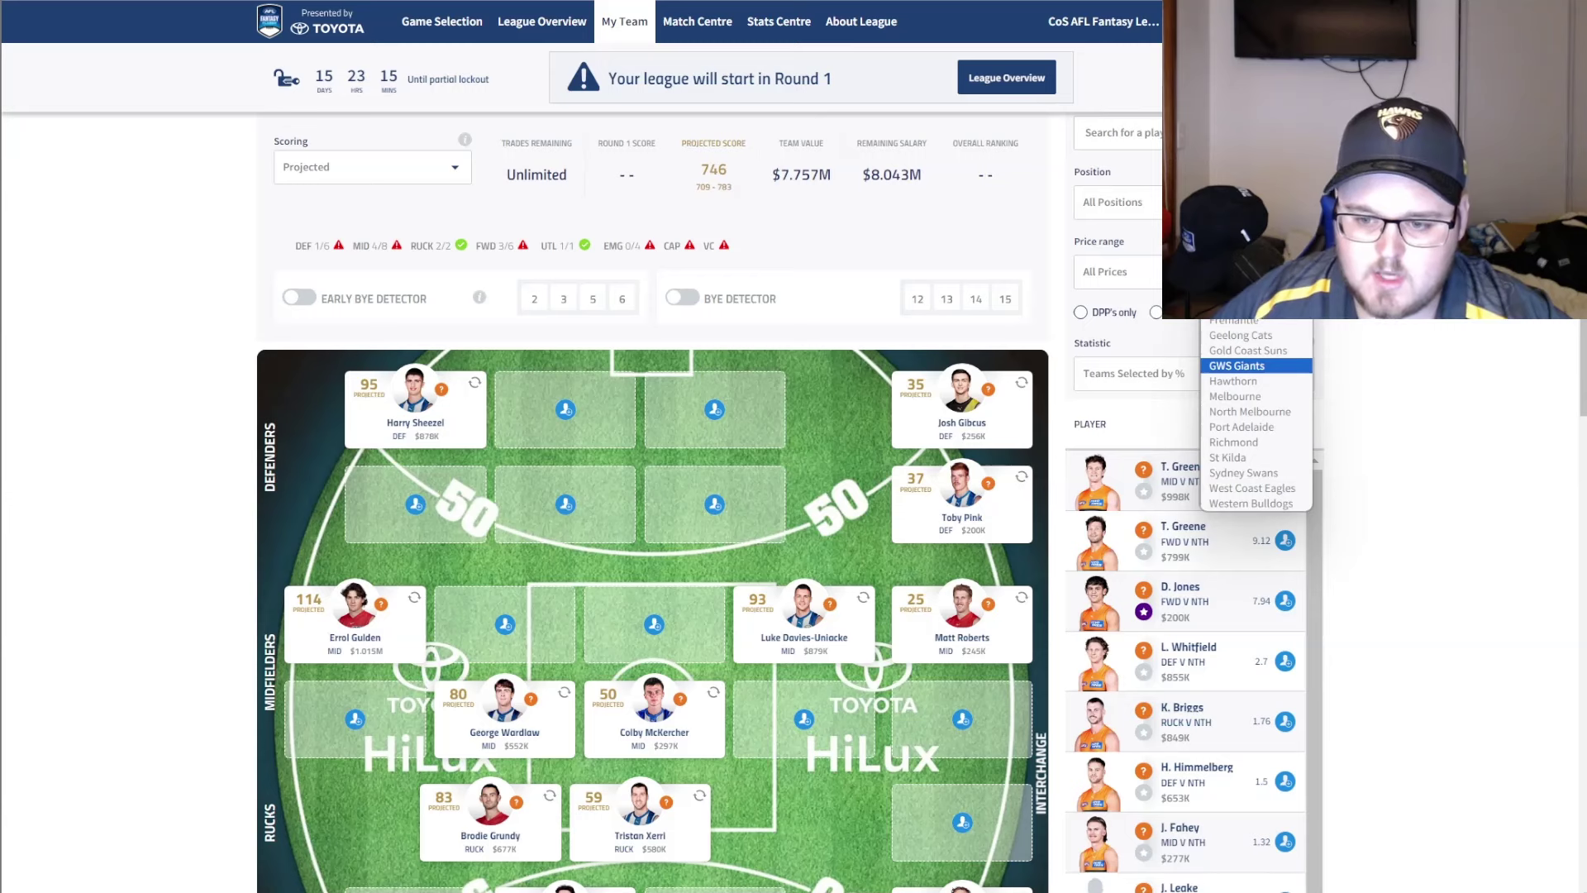
left_click(1256, 335)
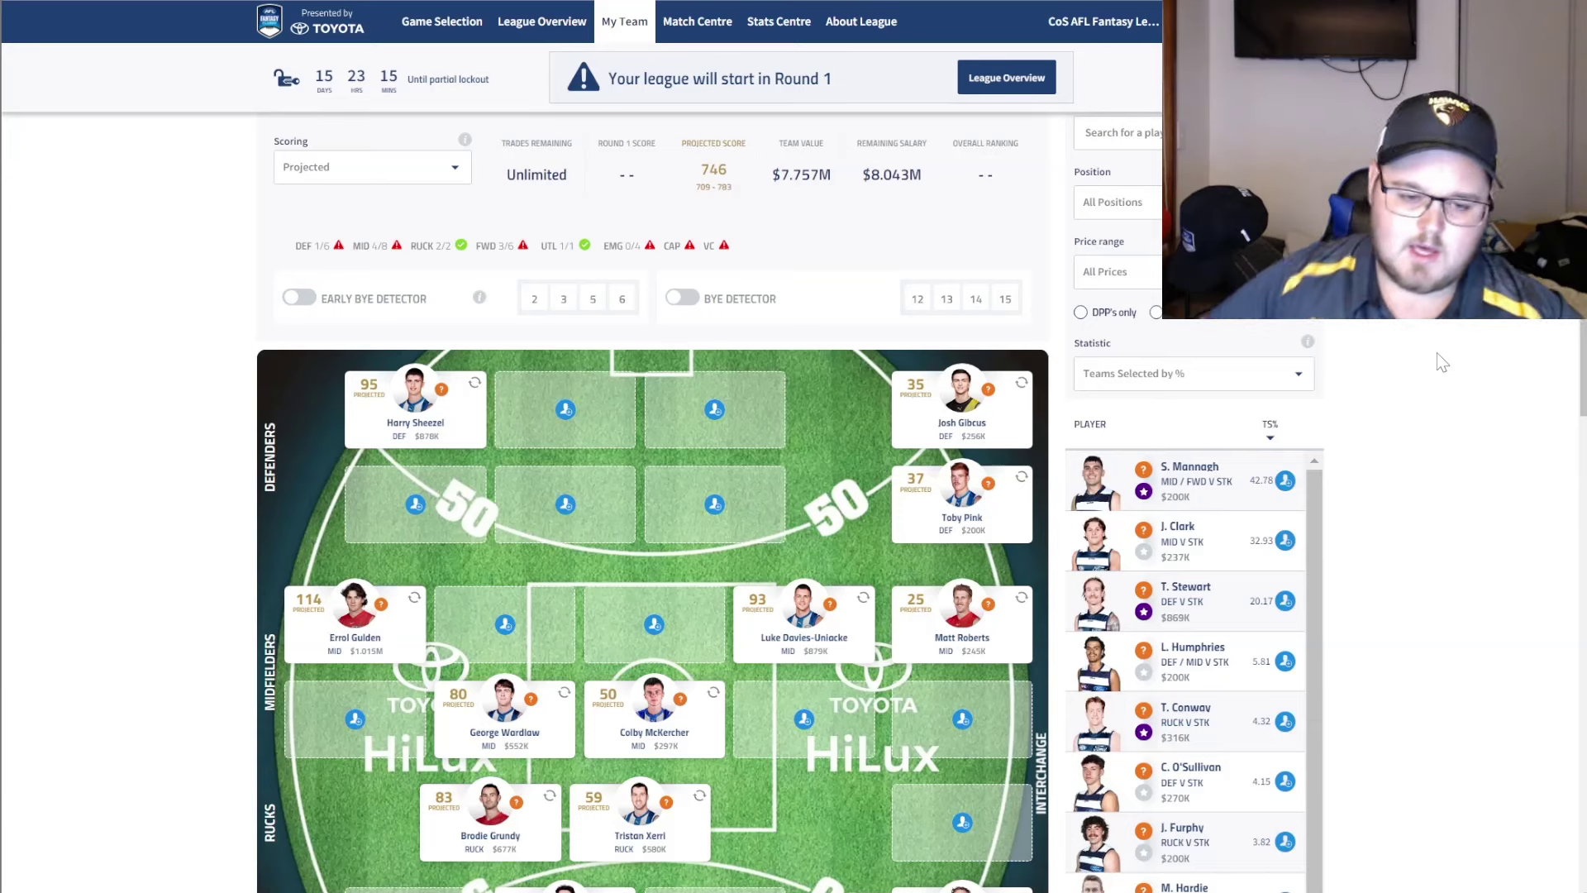
Review the Geelong players and add midfielder Jhye Clark, placing him in the lower midfield interchange slot
scroll(1443, 362, "down", 1)
scroll(1248, 705, "down", 3)
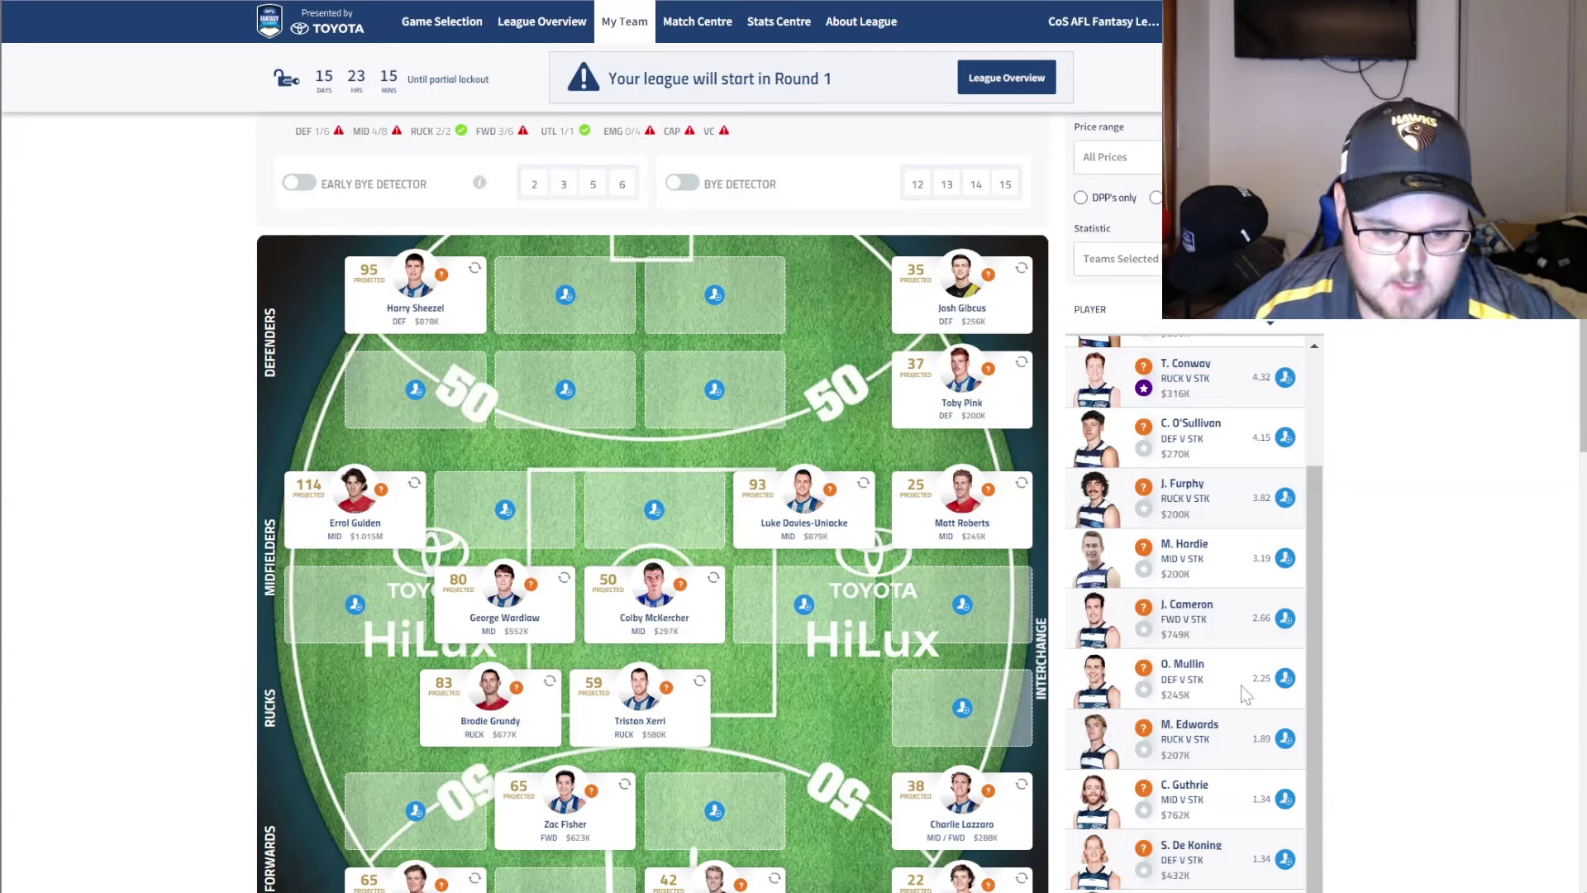
scroll(1241, 686, "up", 3)
scroll(1242, 693, "down", 3)
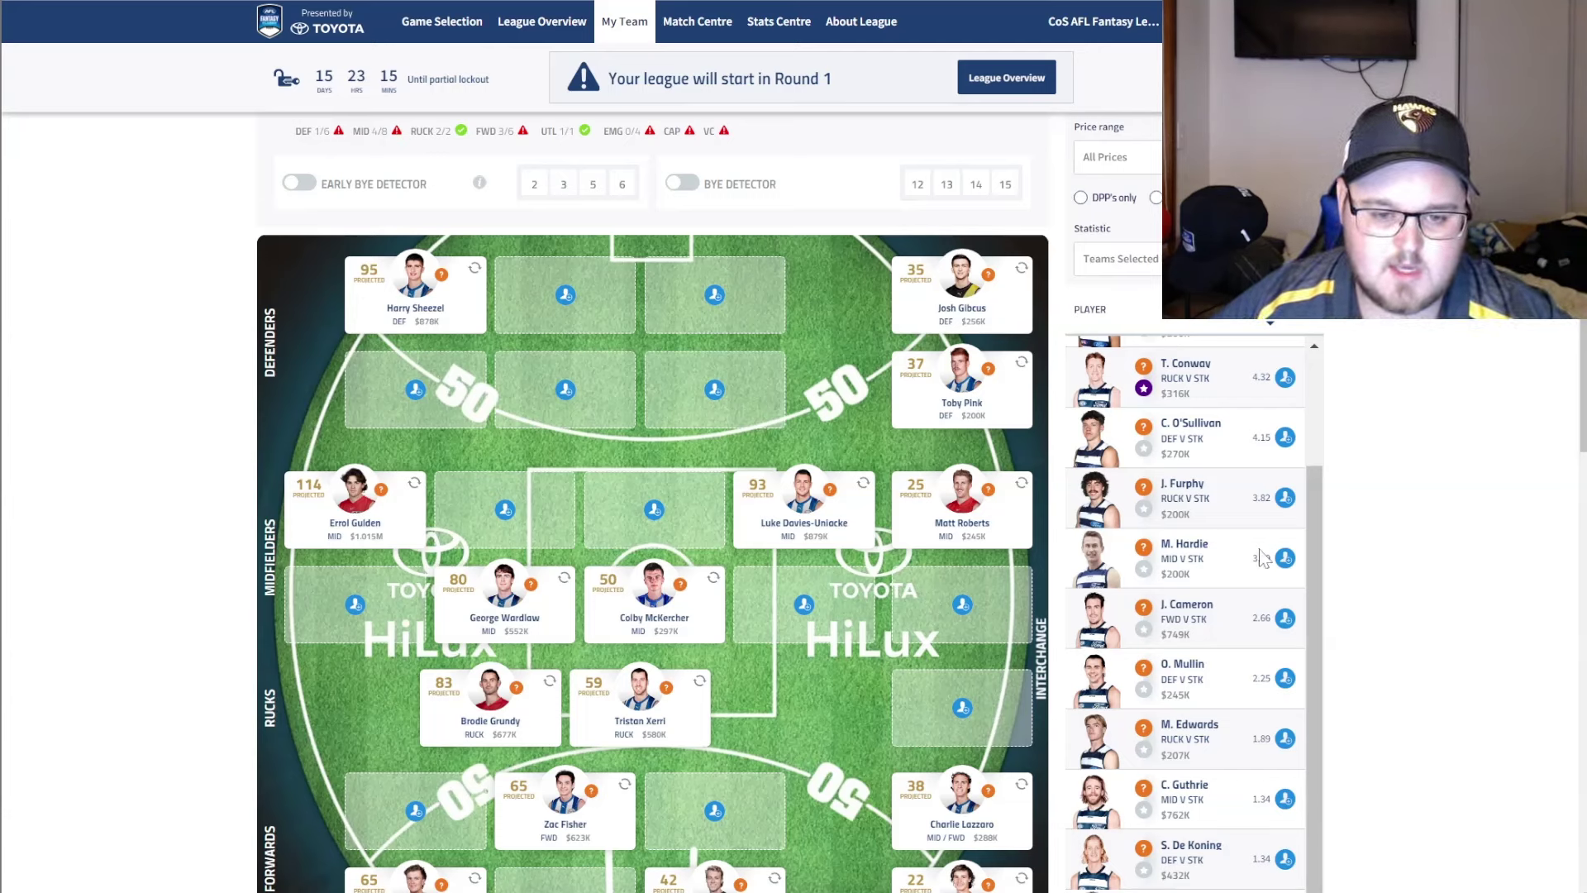
scroll(1214, 641, "up", 3)
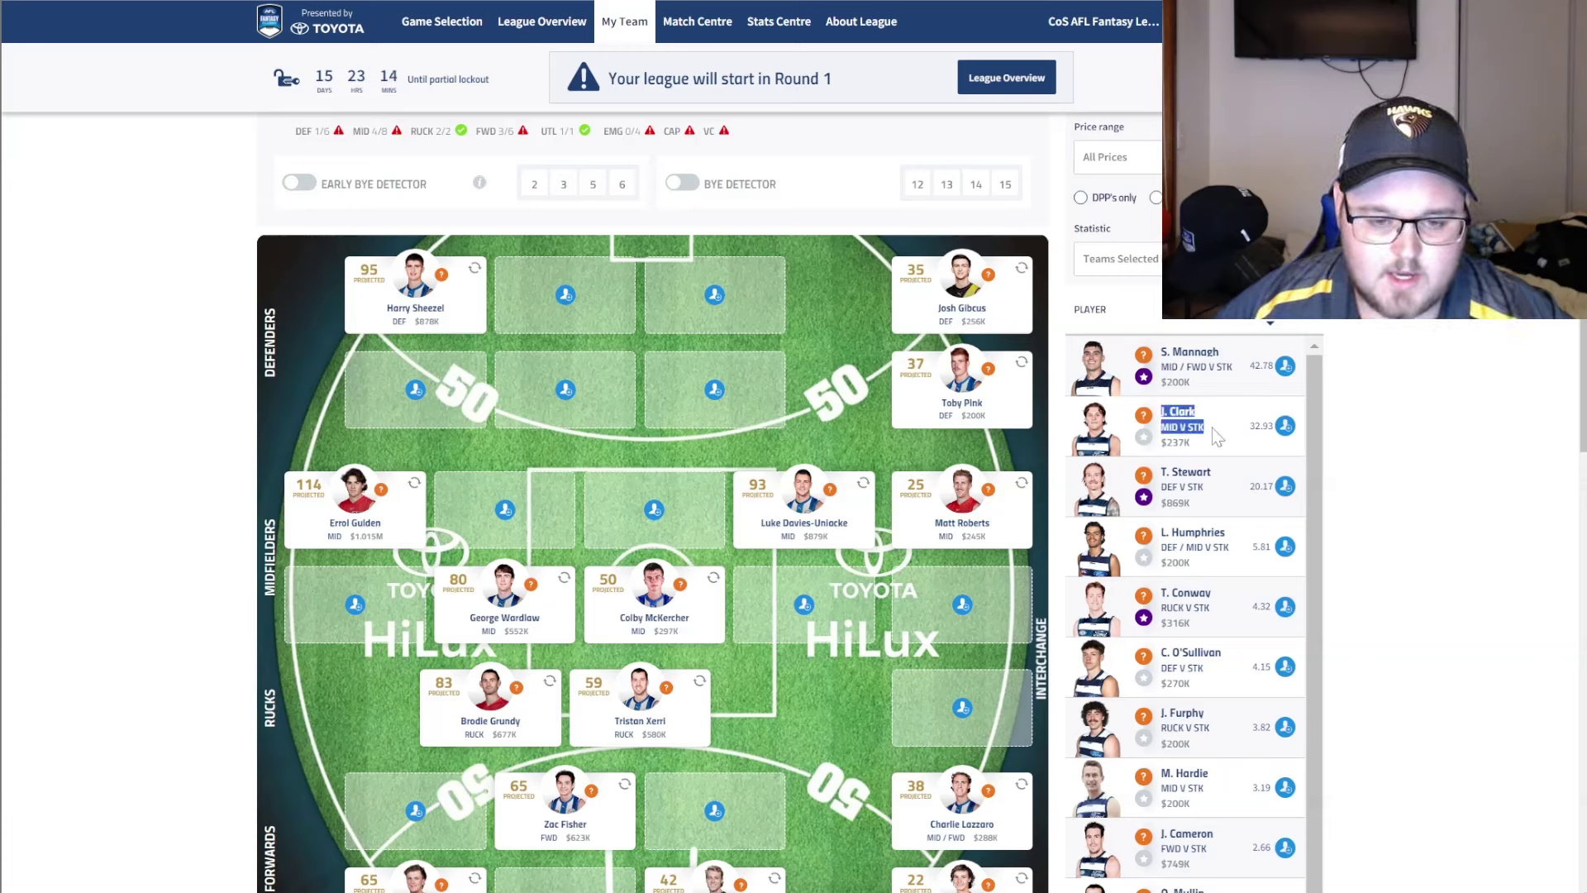
left_click(1285, 426)
left_click_drag(504, 513, 923, 621)
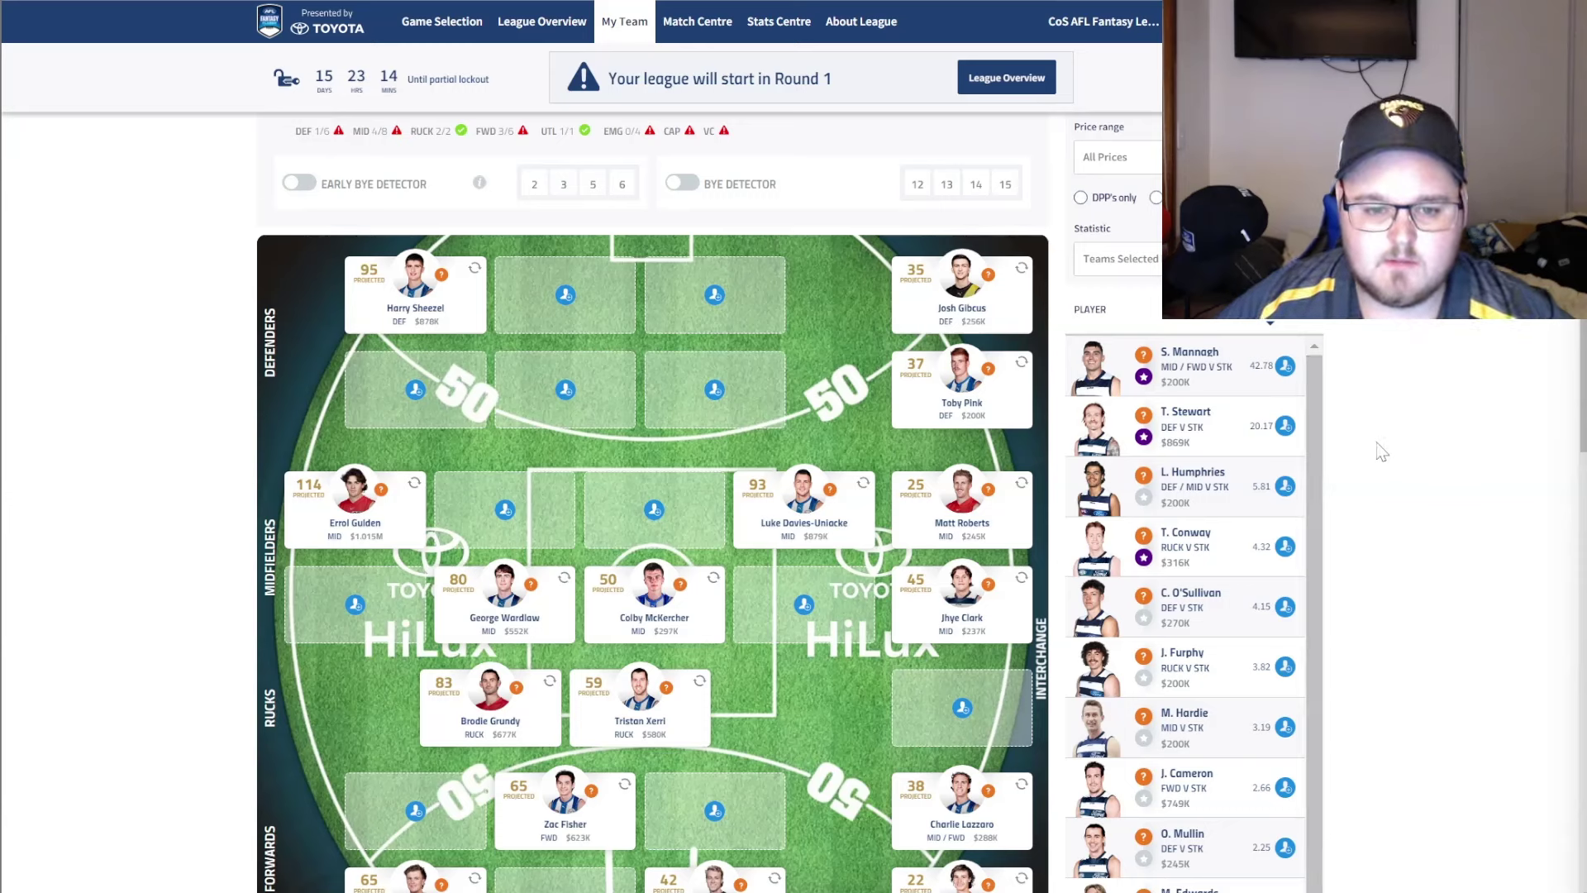
Review Tom Stewart's player overview and add him to the middle slot of the upper defender row
left_click(1188, 413)
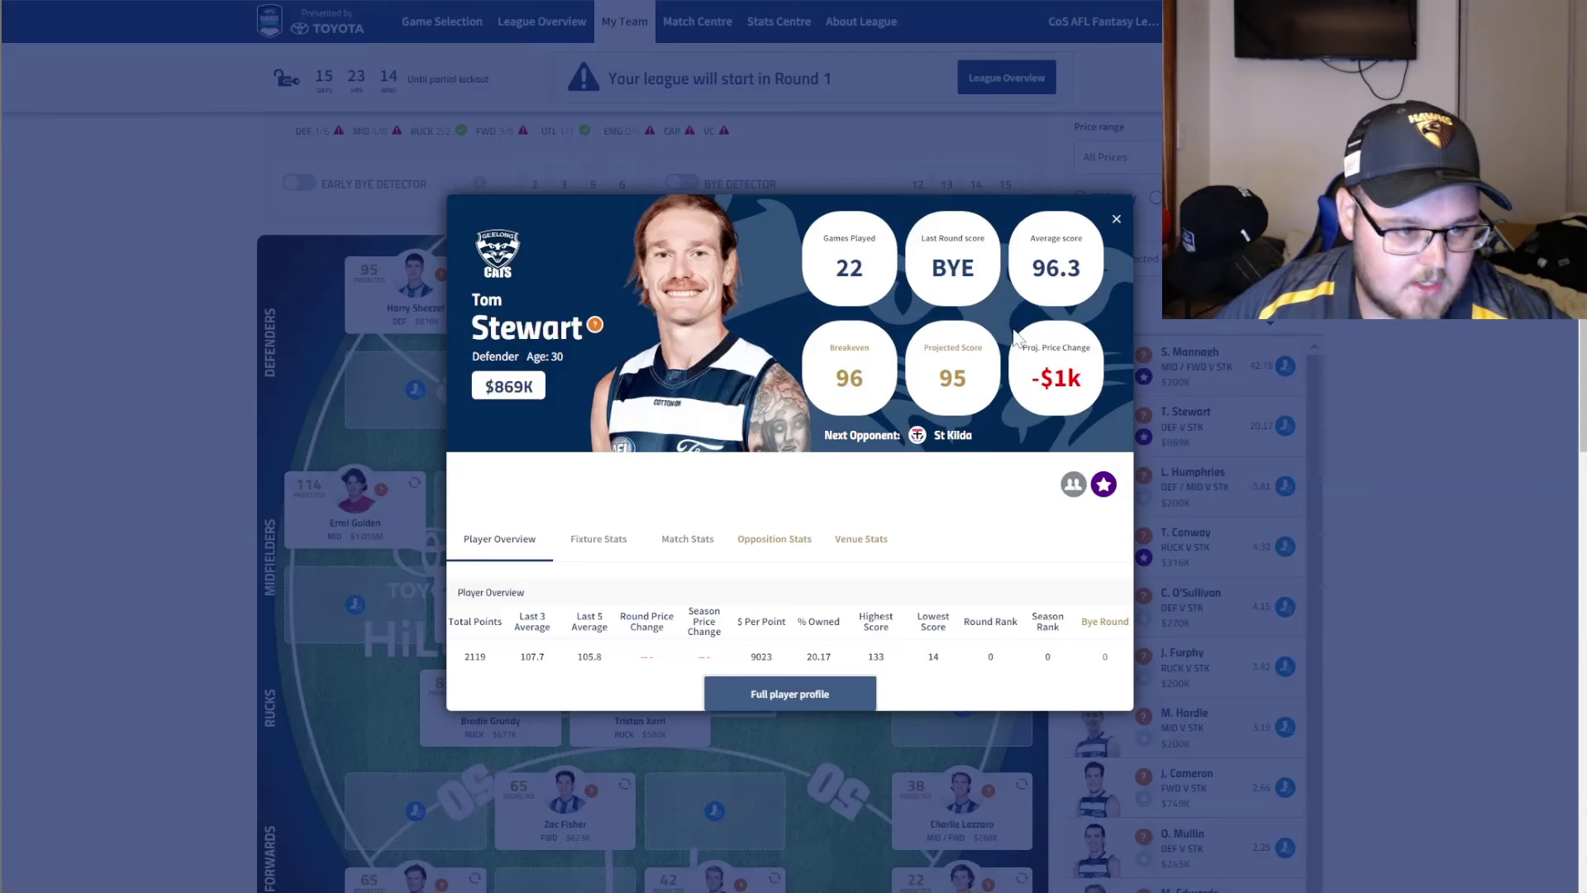
left_click(1115, 219)
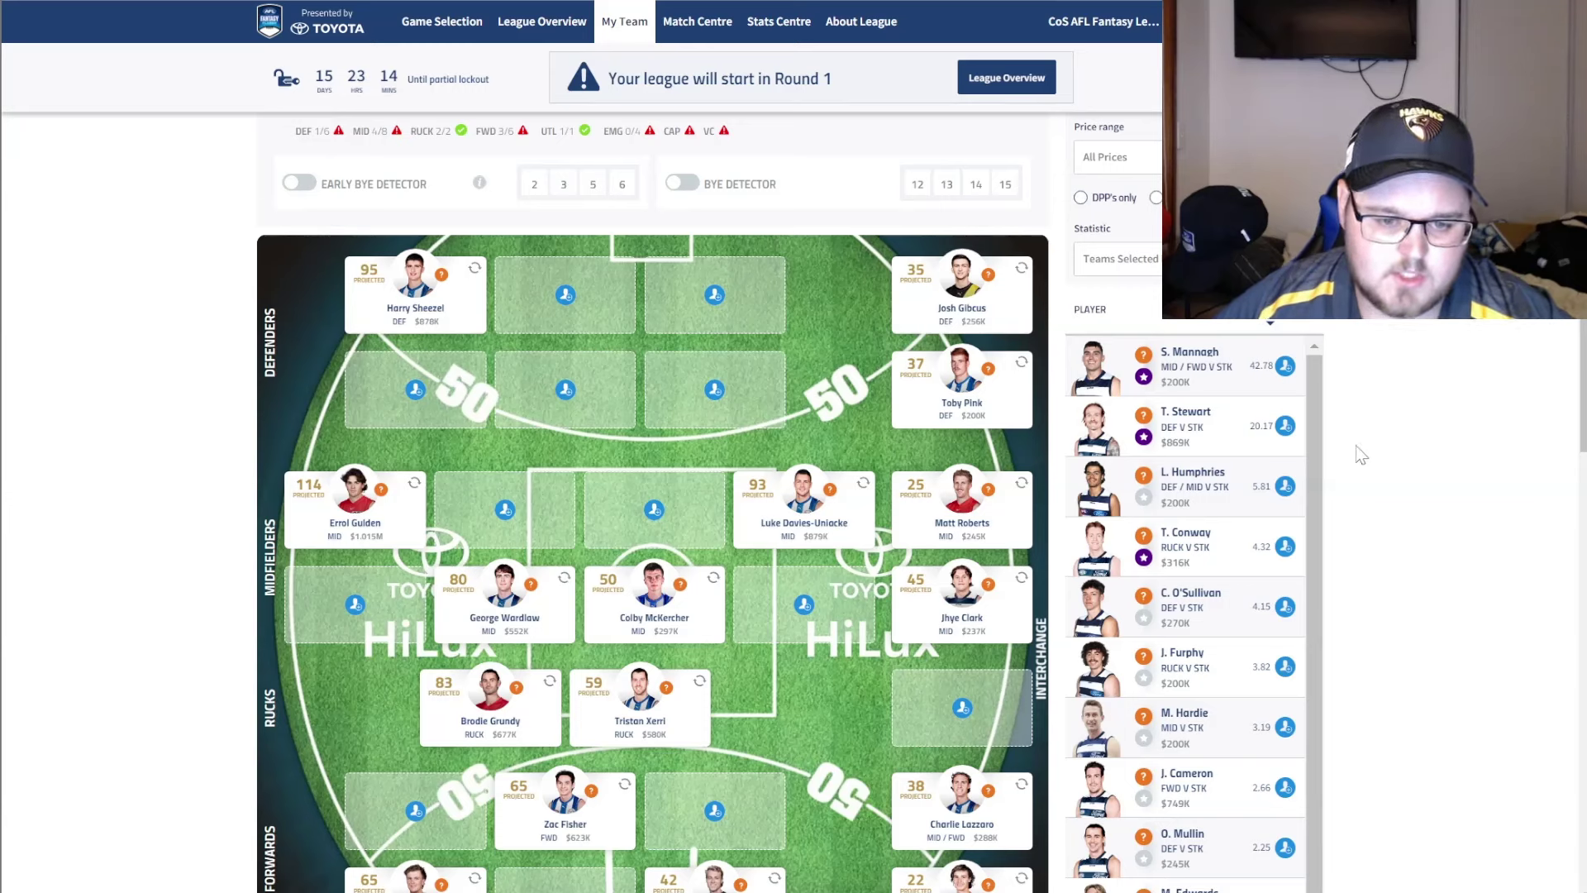
left_click(1289, 435)
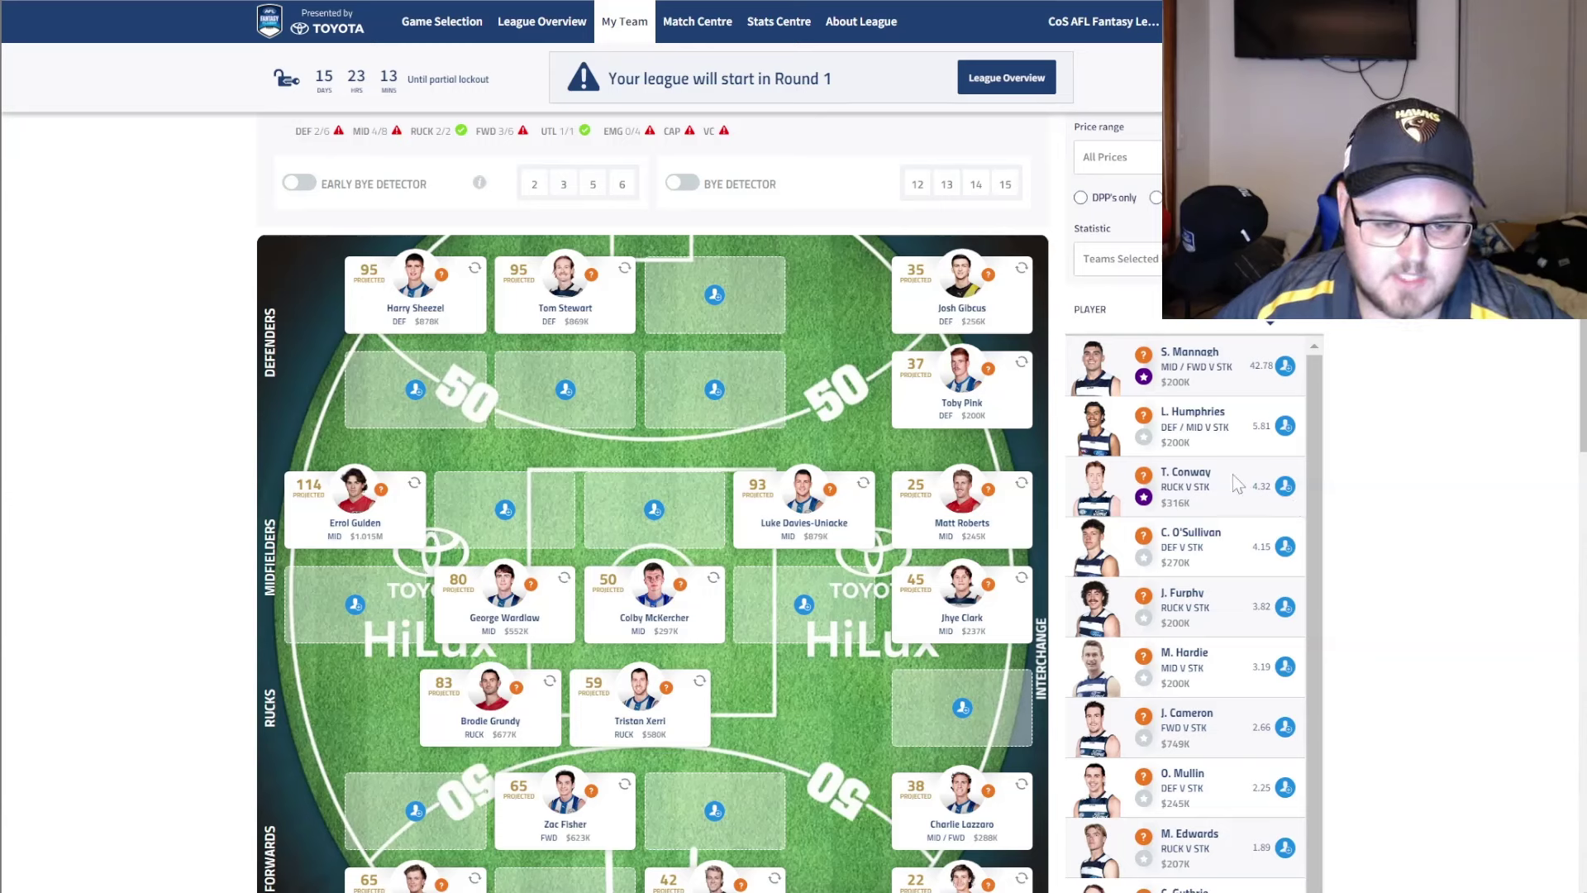
Add Toby Conway to the ruck interchange slot and review the remaining Geelong players against the team
left_click(1285, 486)
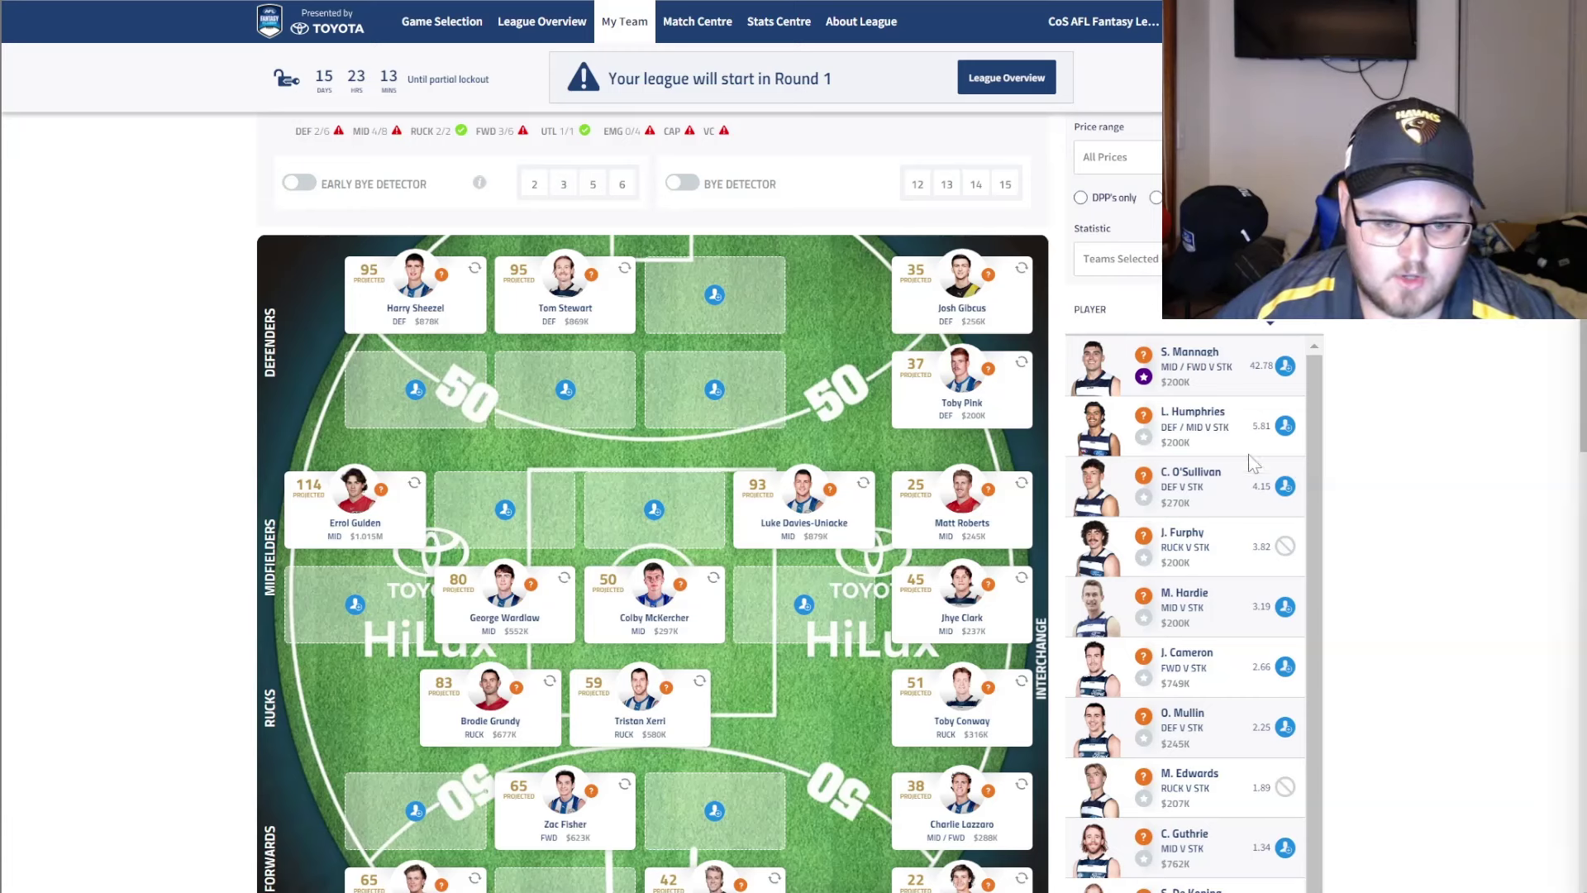
scroll(1254, 463, "down", 2)
scroll(831, 542, "down", 2)
scroll(919, 516, "up", 3)
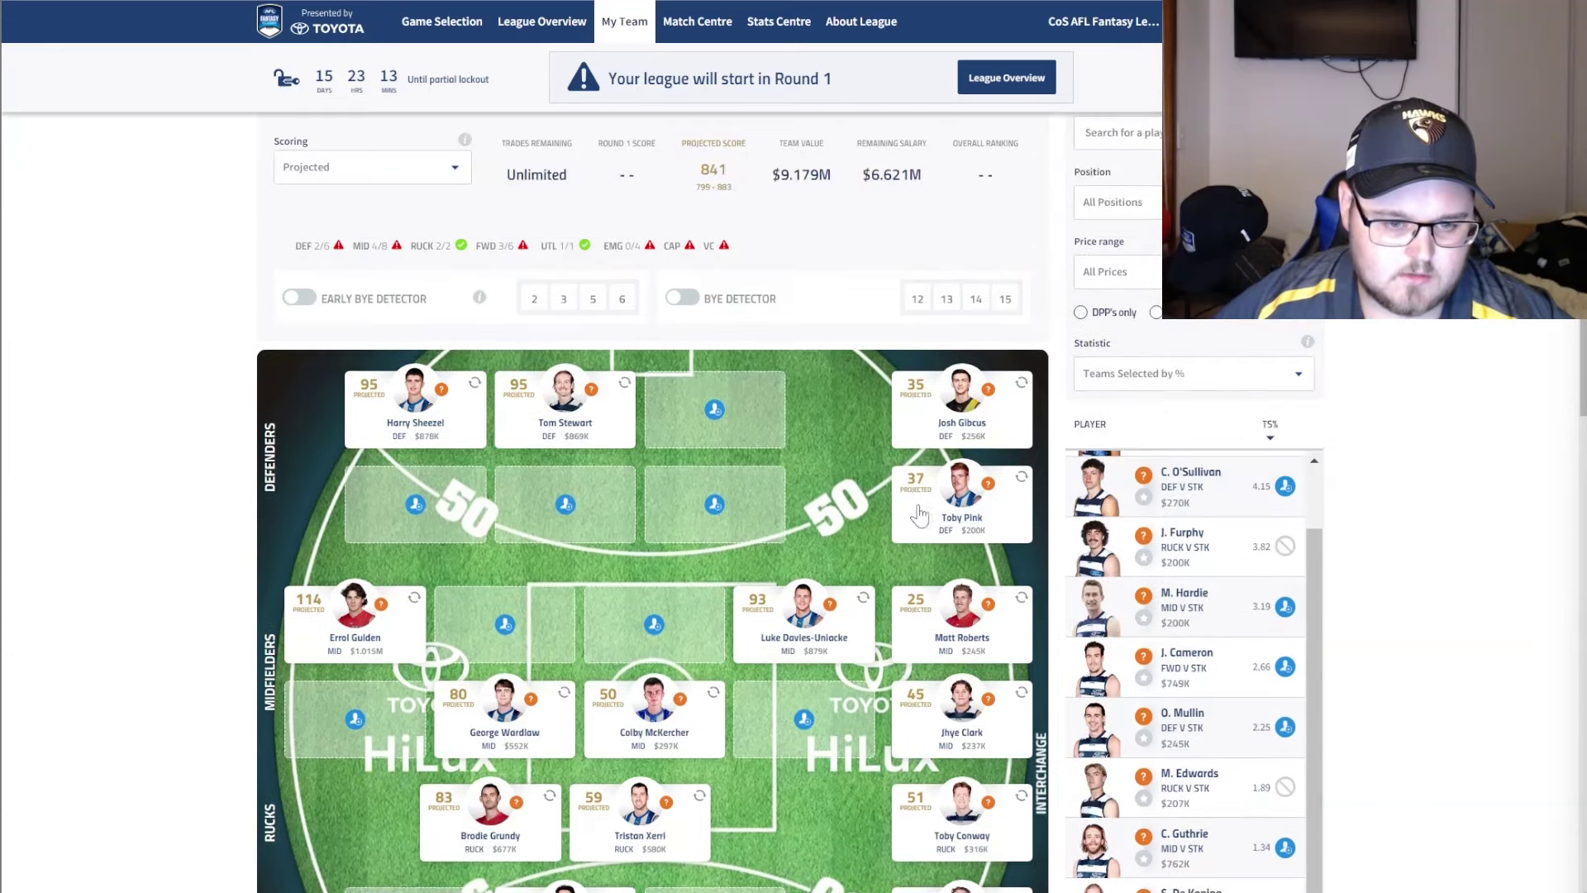
scroll(1261, 524, "up", 4)
scroll(1393, 558, "down", 2)
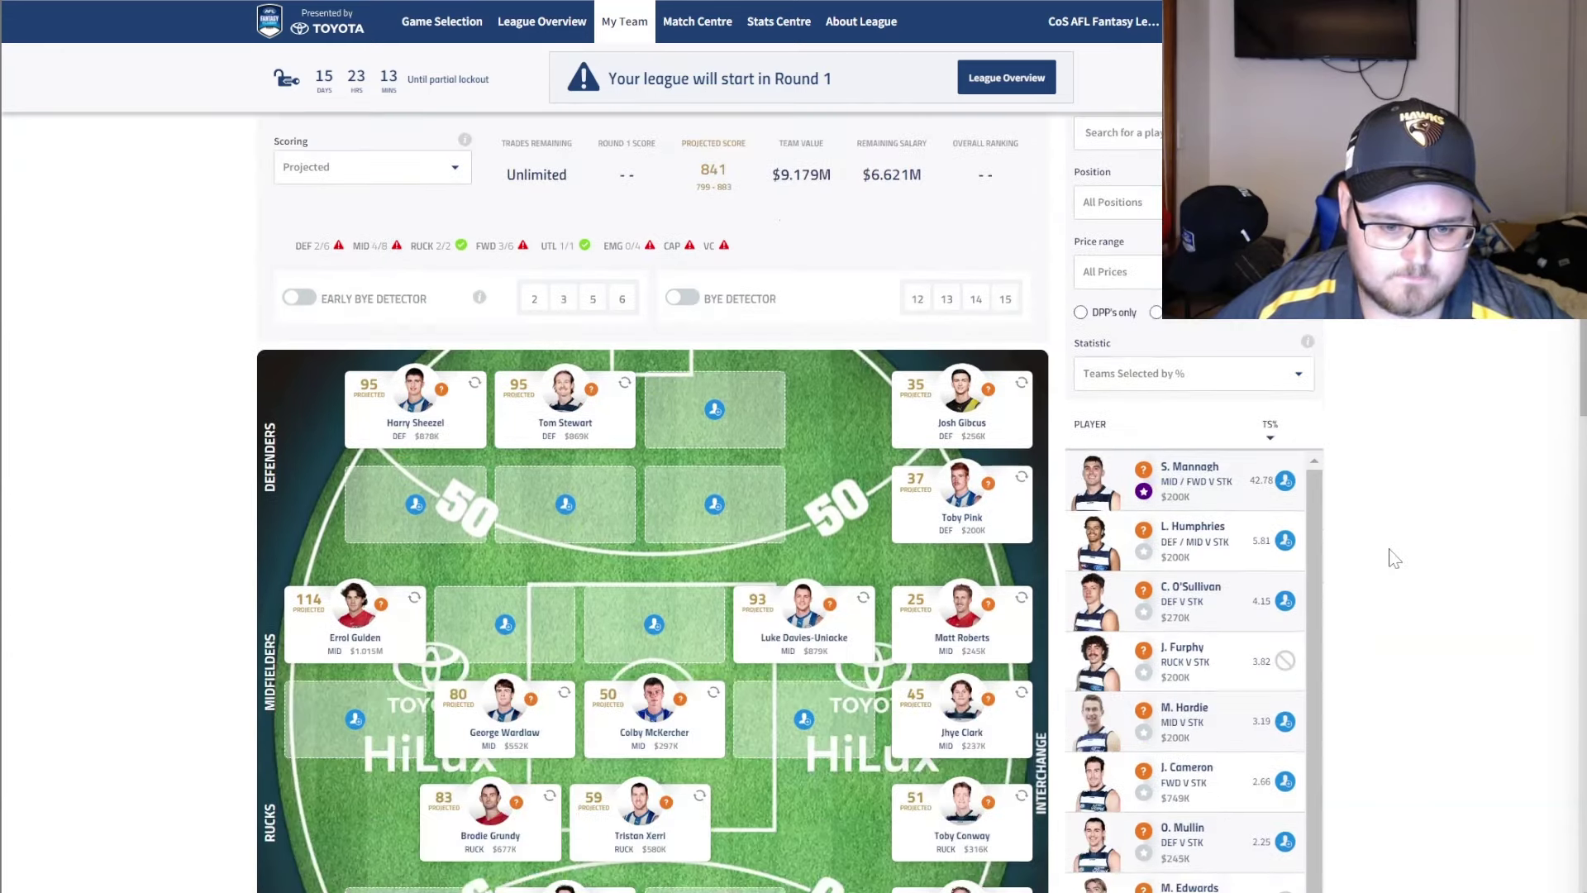
scroll(1398, 520, "down", 2)
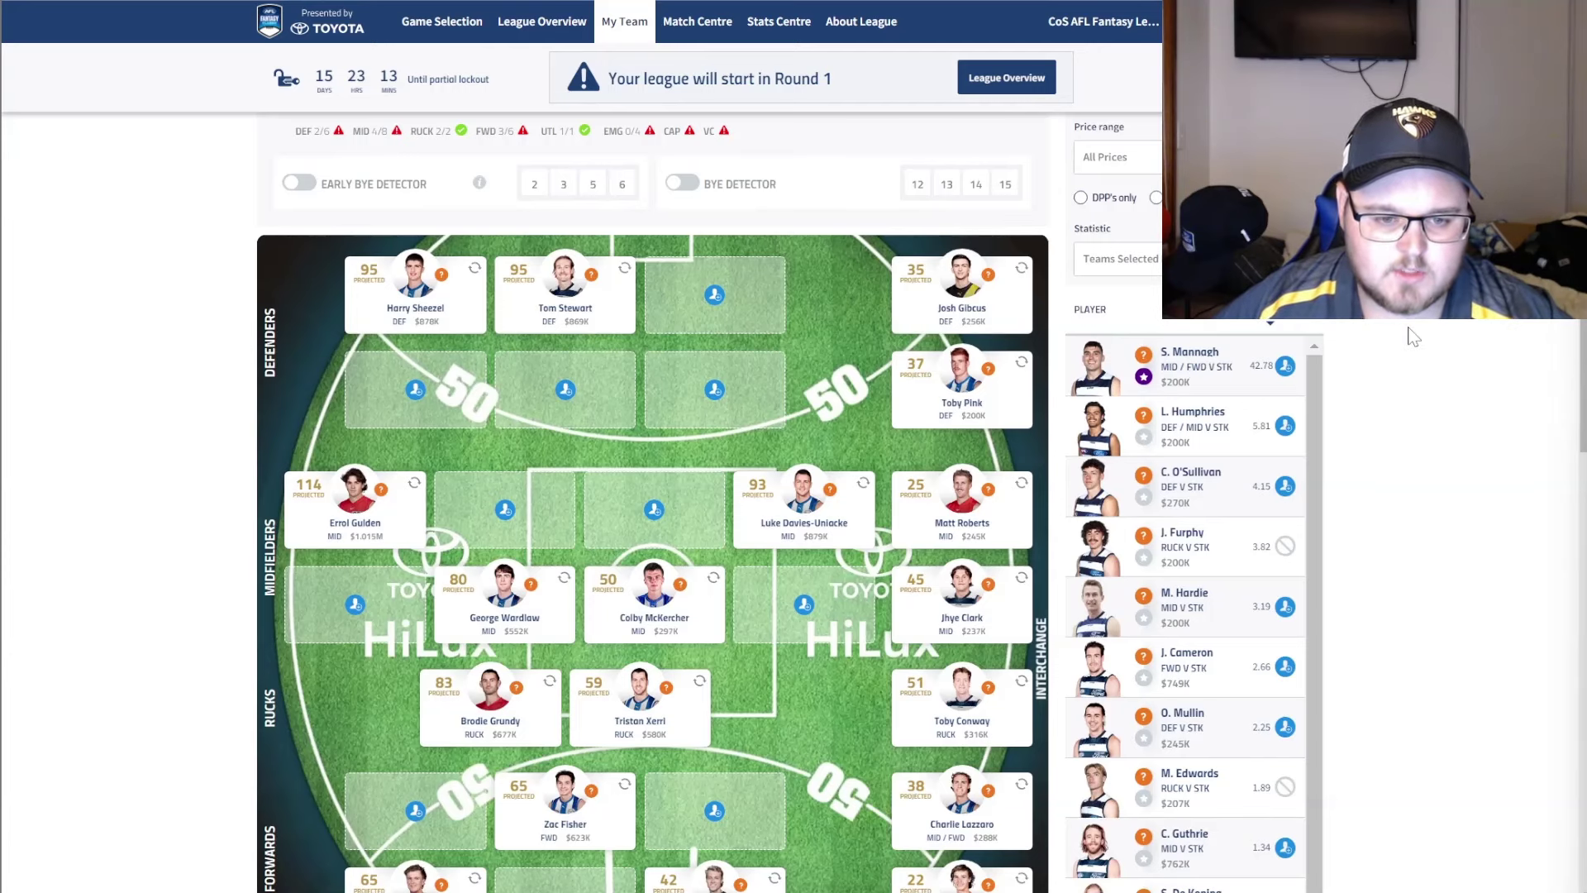
scroll(1413, 337, "down", 2)
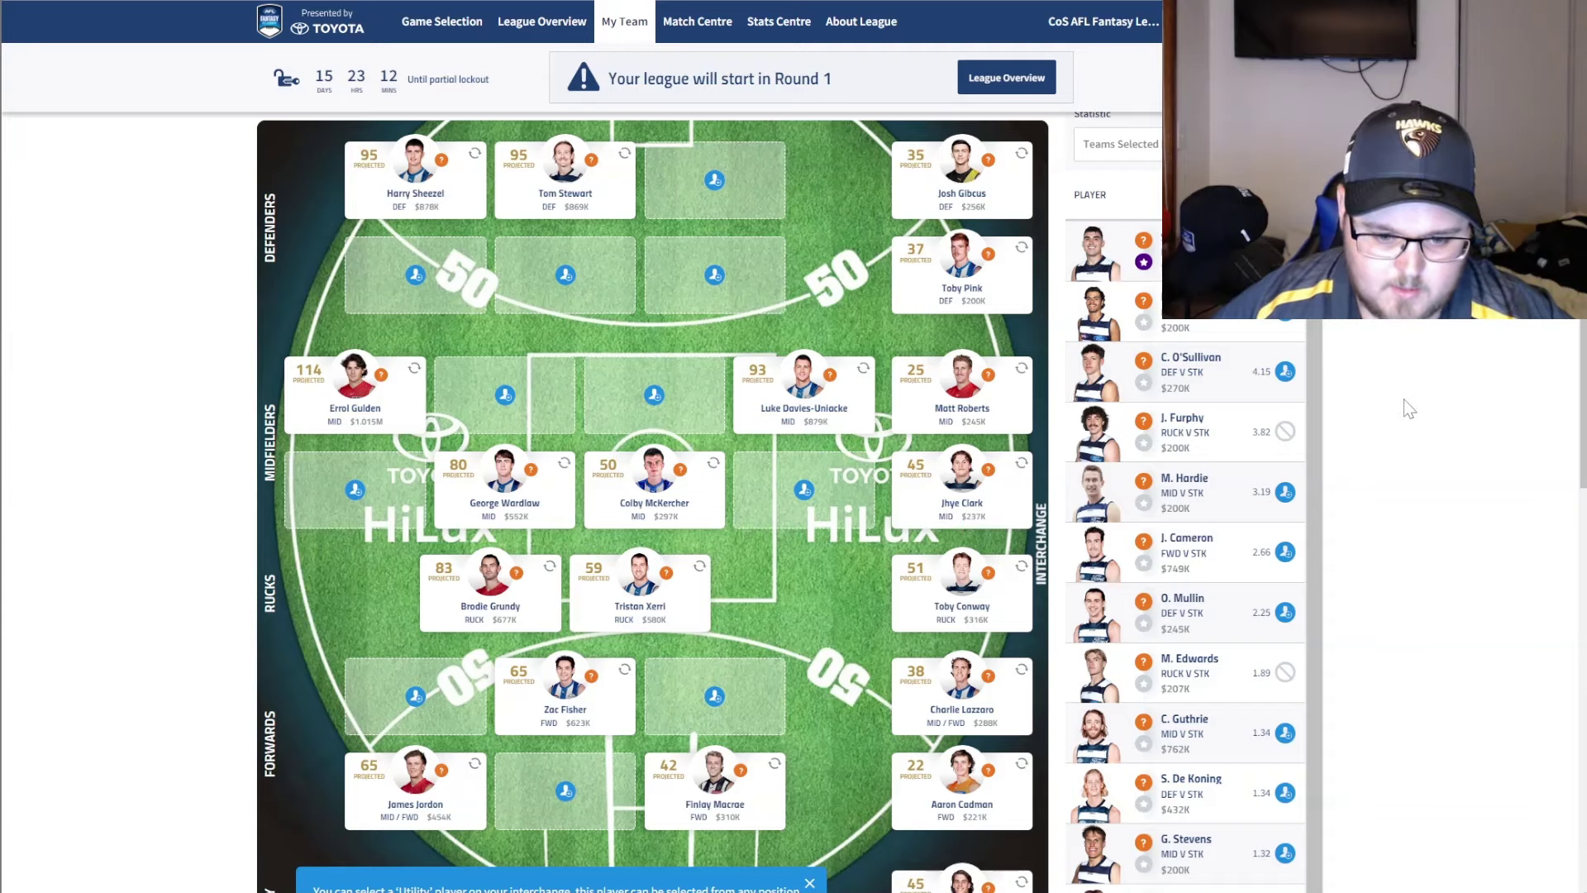
Filter the player list to the Carlton club
scroll(1403, 399, "up", 5)
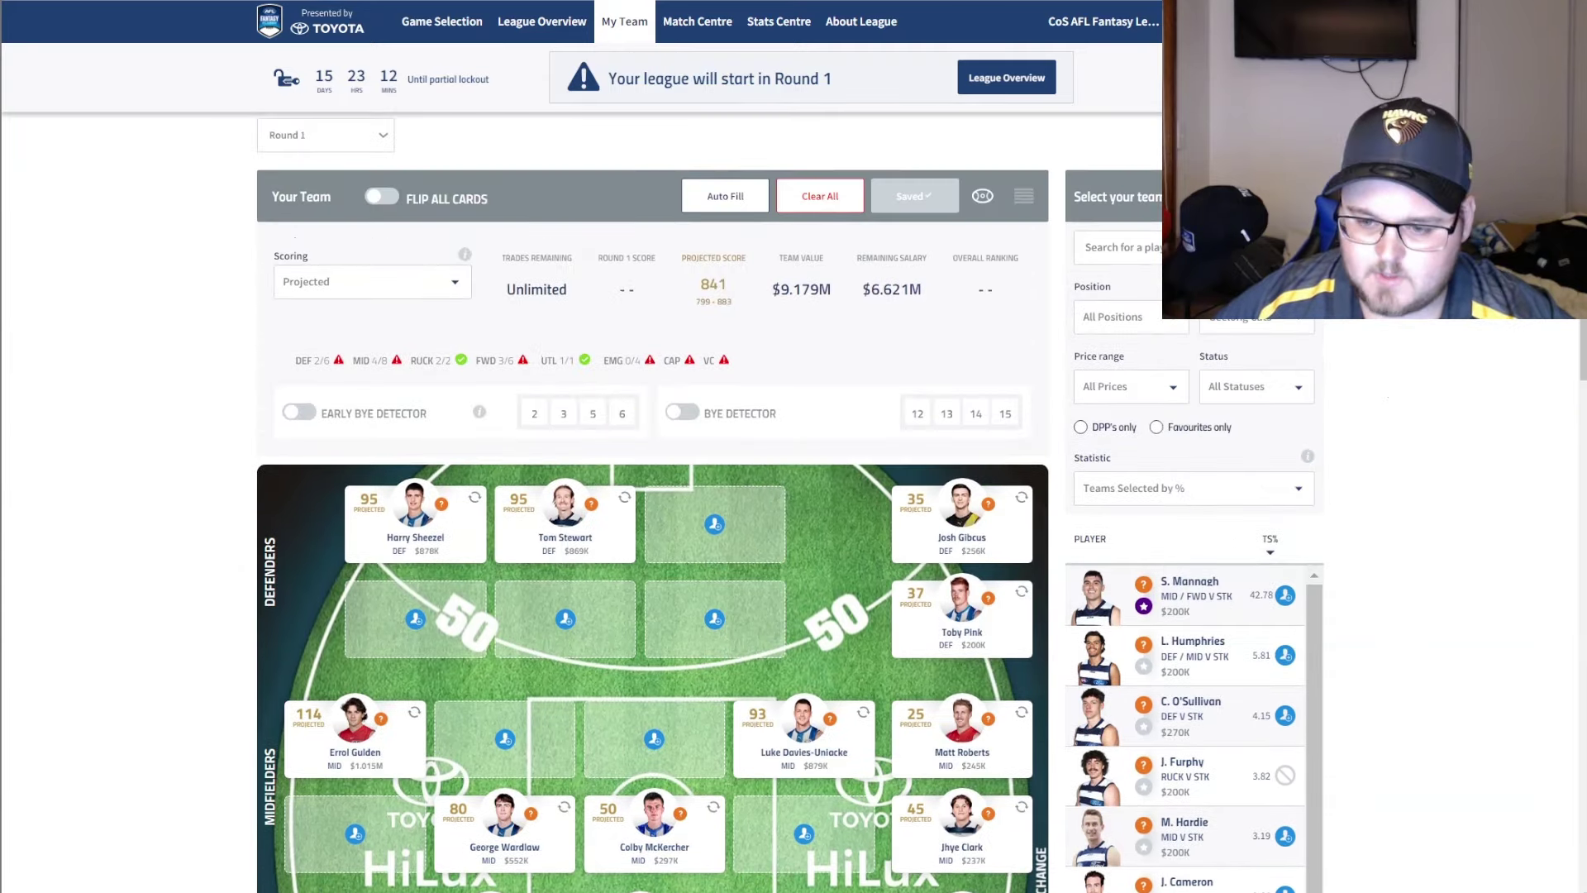
left_click(1265, 327)
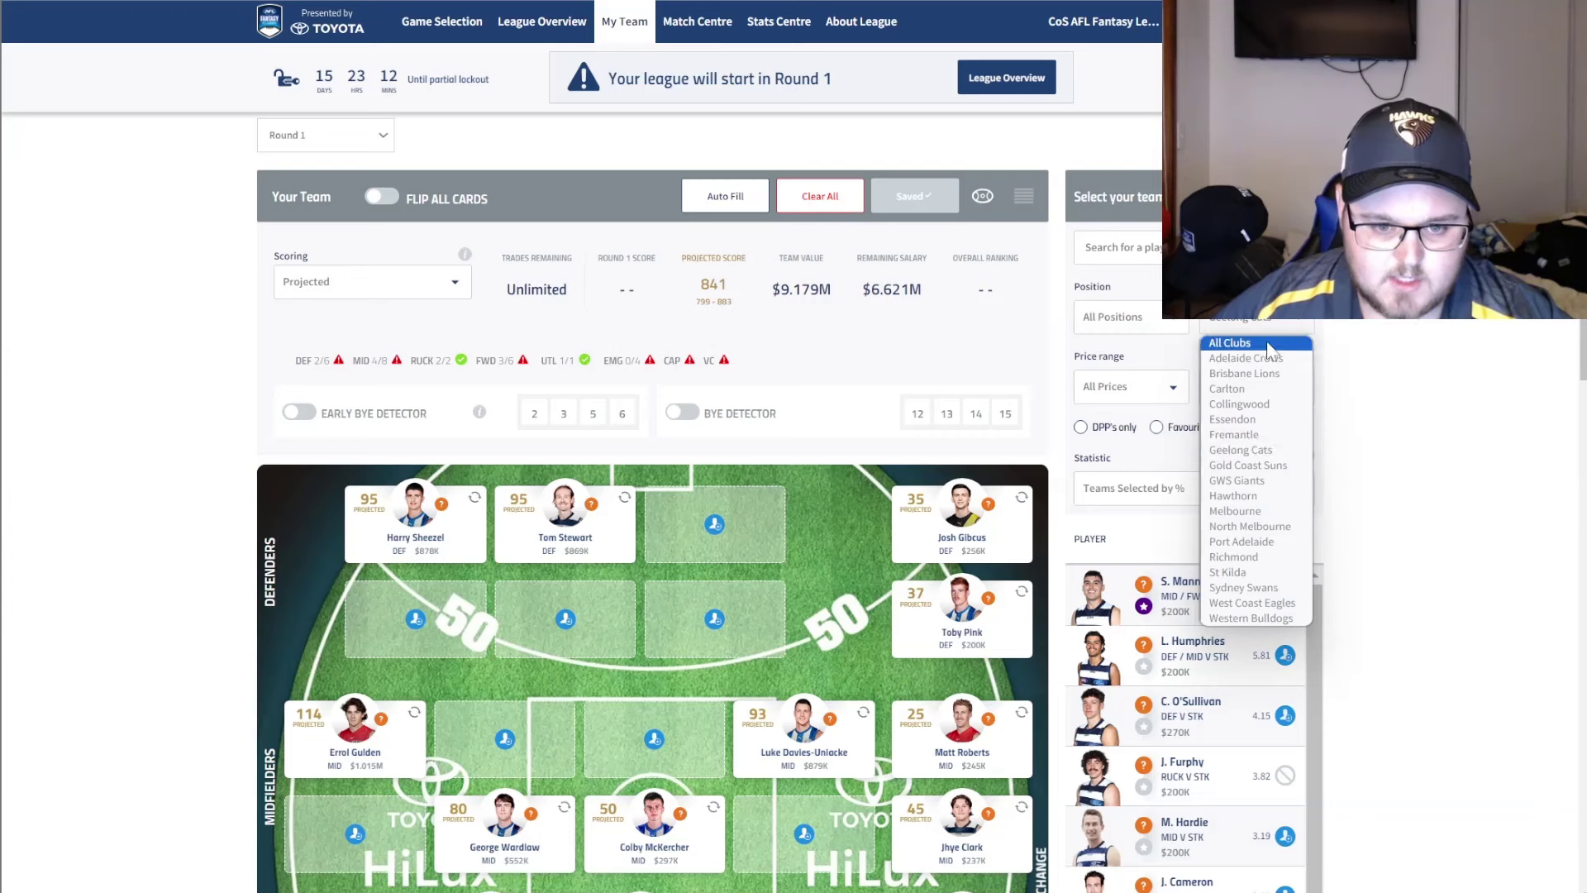
left_click(1256, 388)
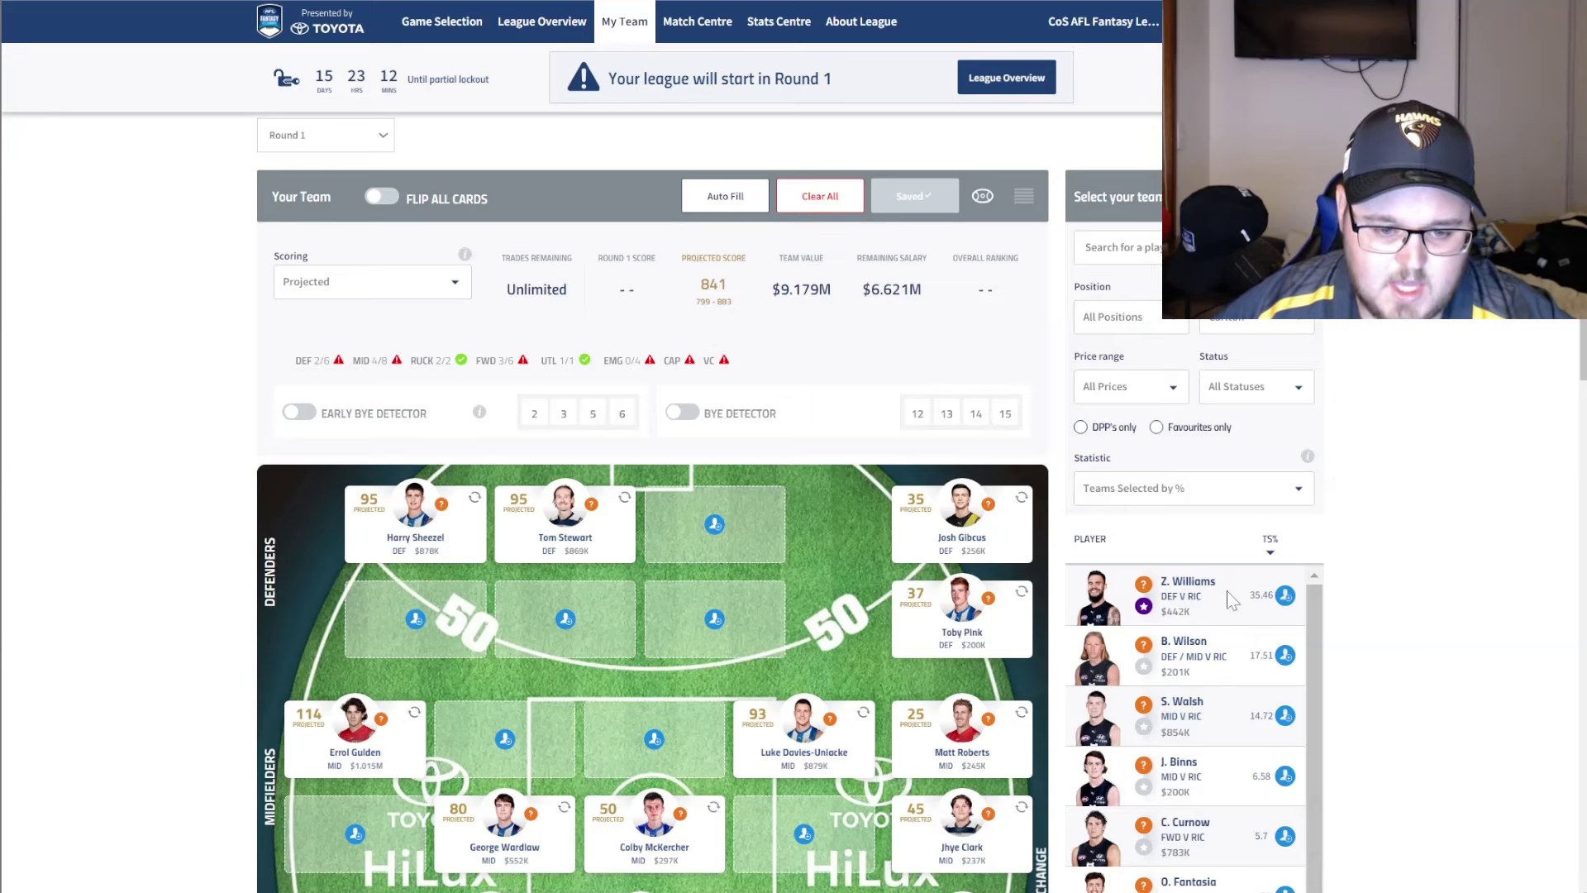
Examine the Carlton player list and compare its options with the open positions in the team
scroll(1202, 699, "down", 2)
scroll(1201, 700, "up", 2)
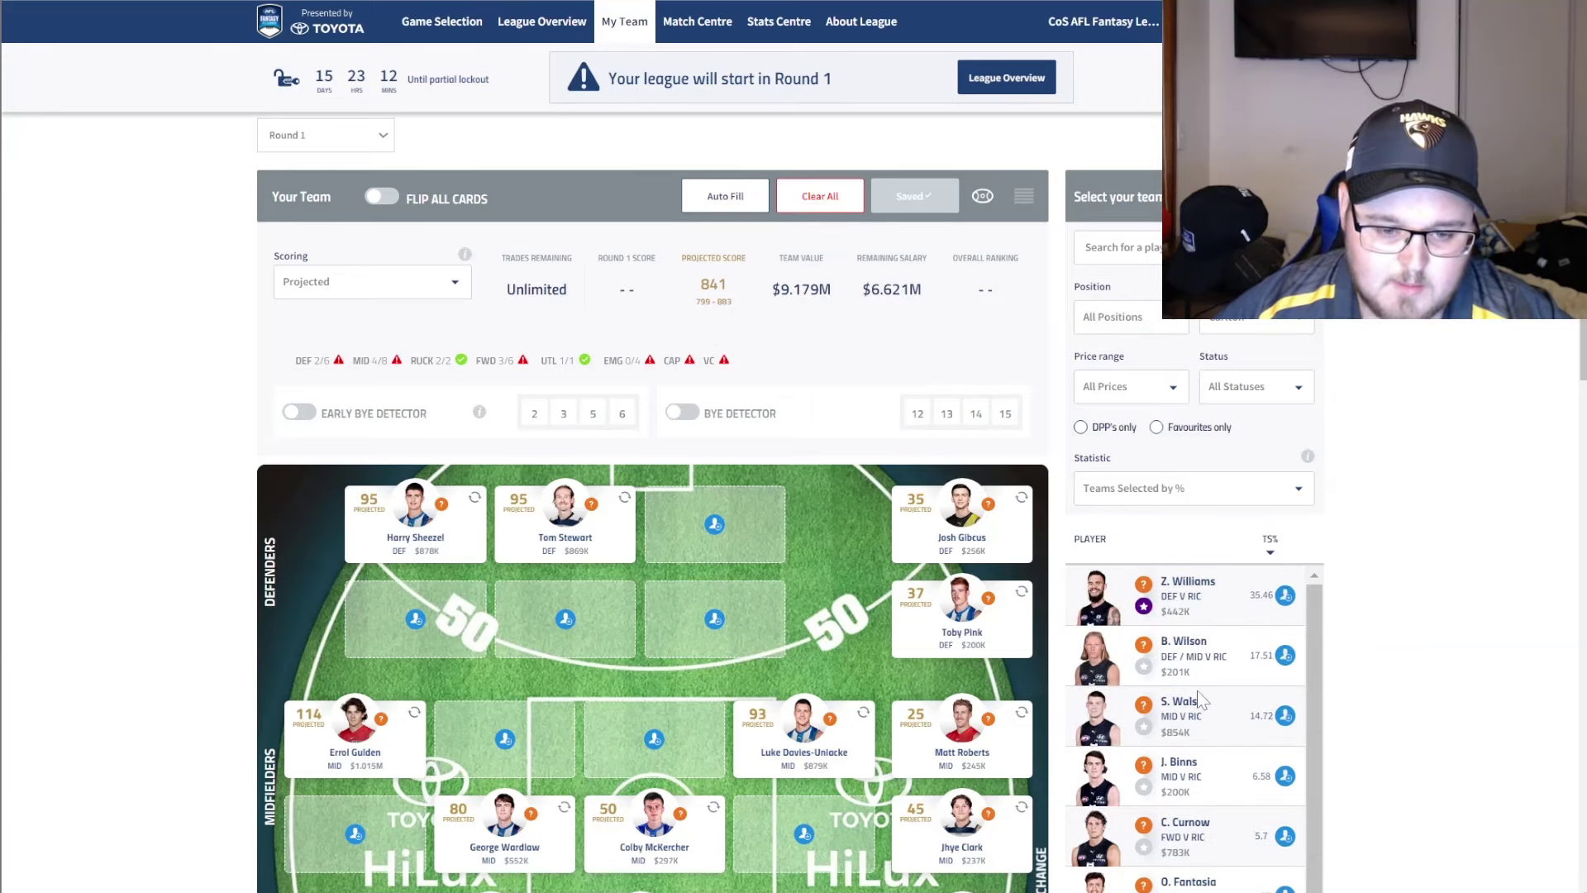
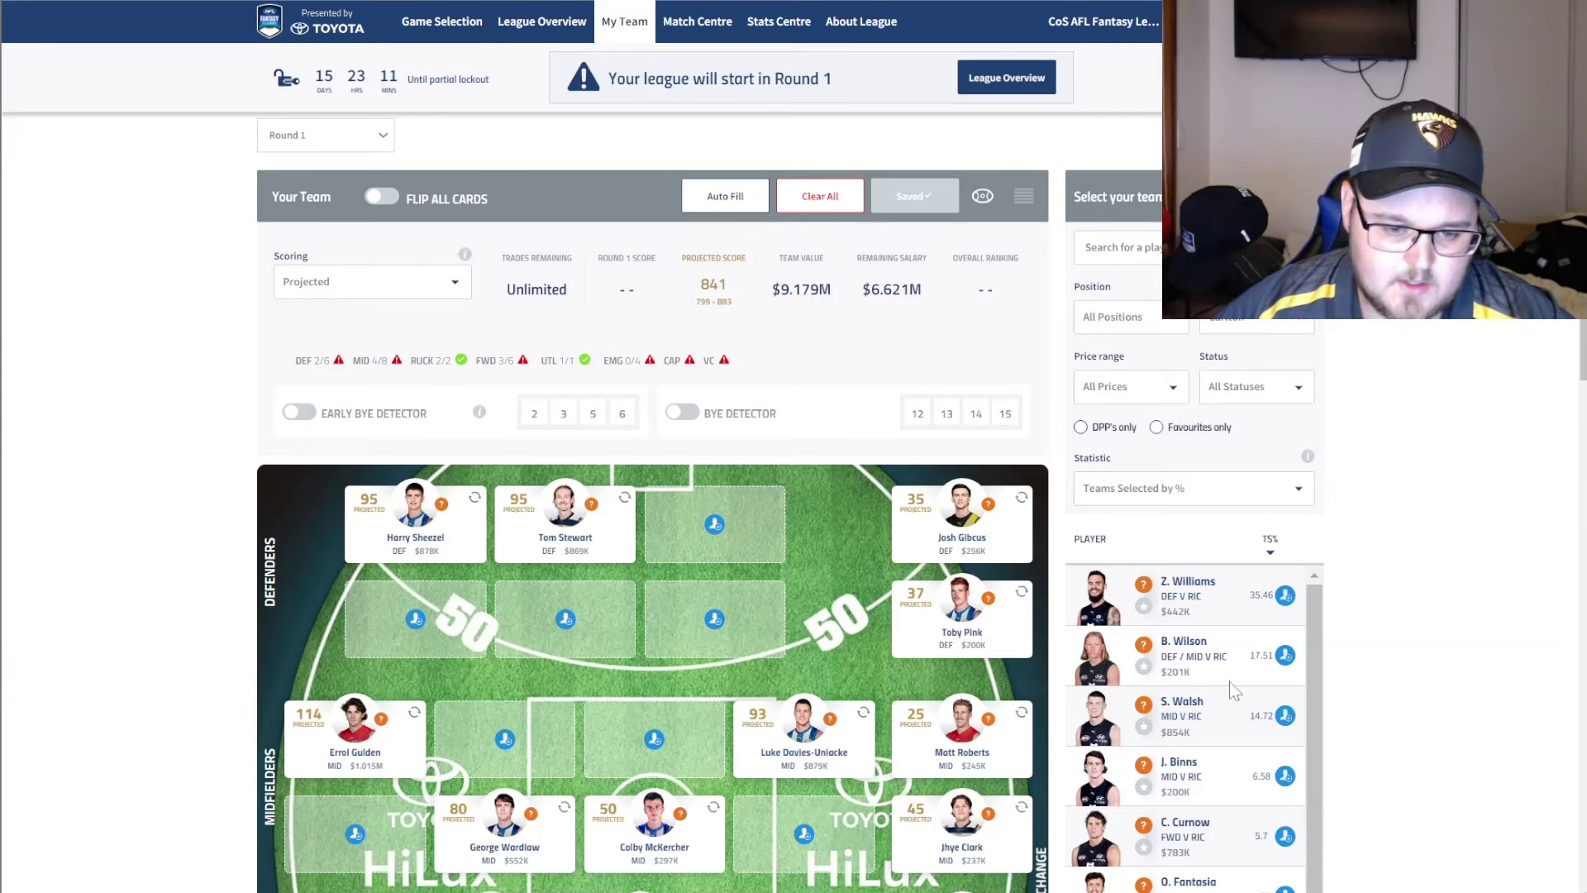
scroll(1322, 642, "down", 2)
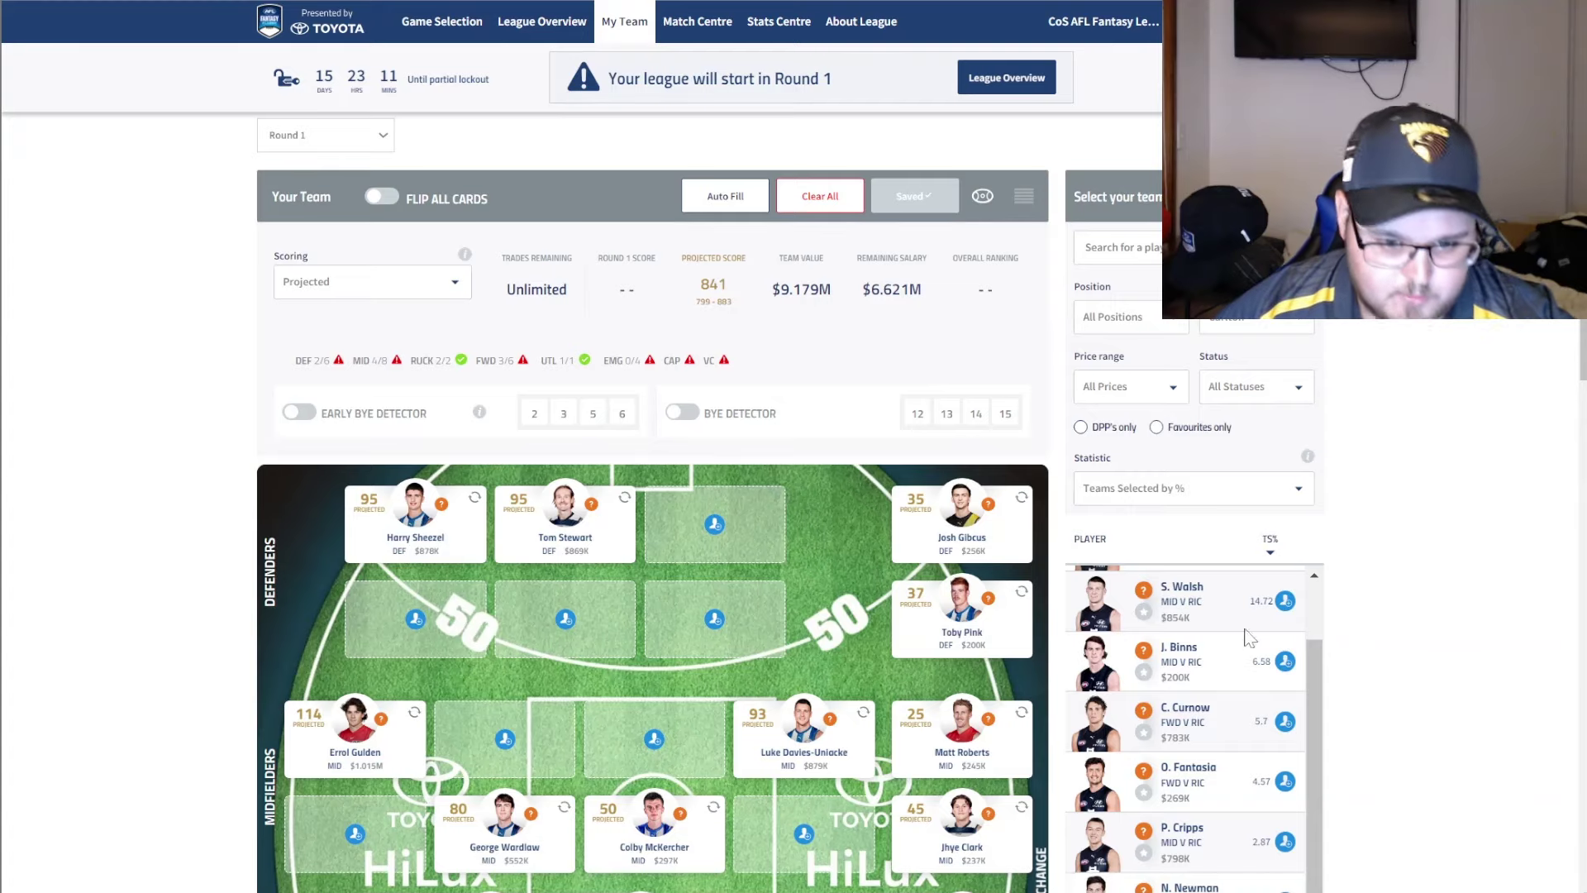
scroll(1248, 637, "up", 10)
scroll(1438, 559, "down", 6)
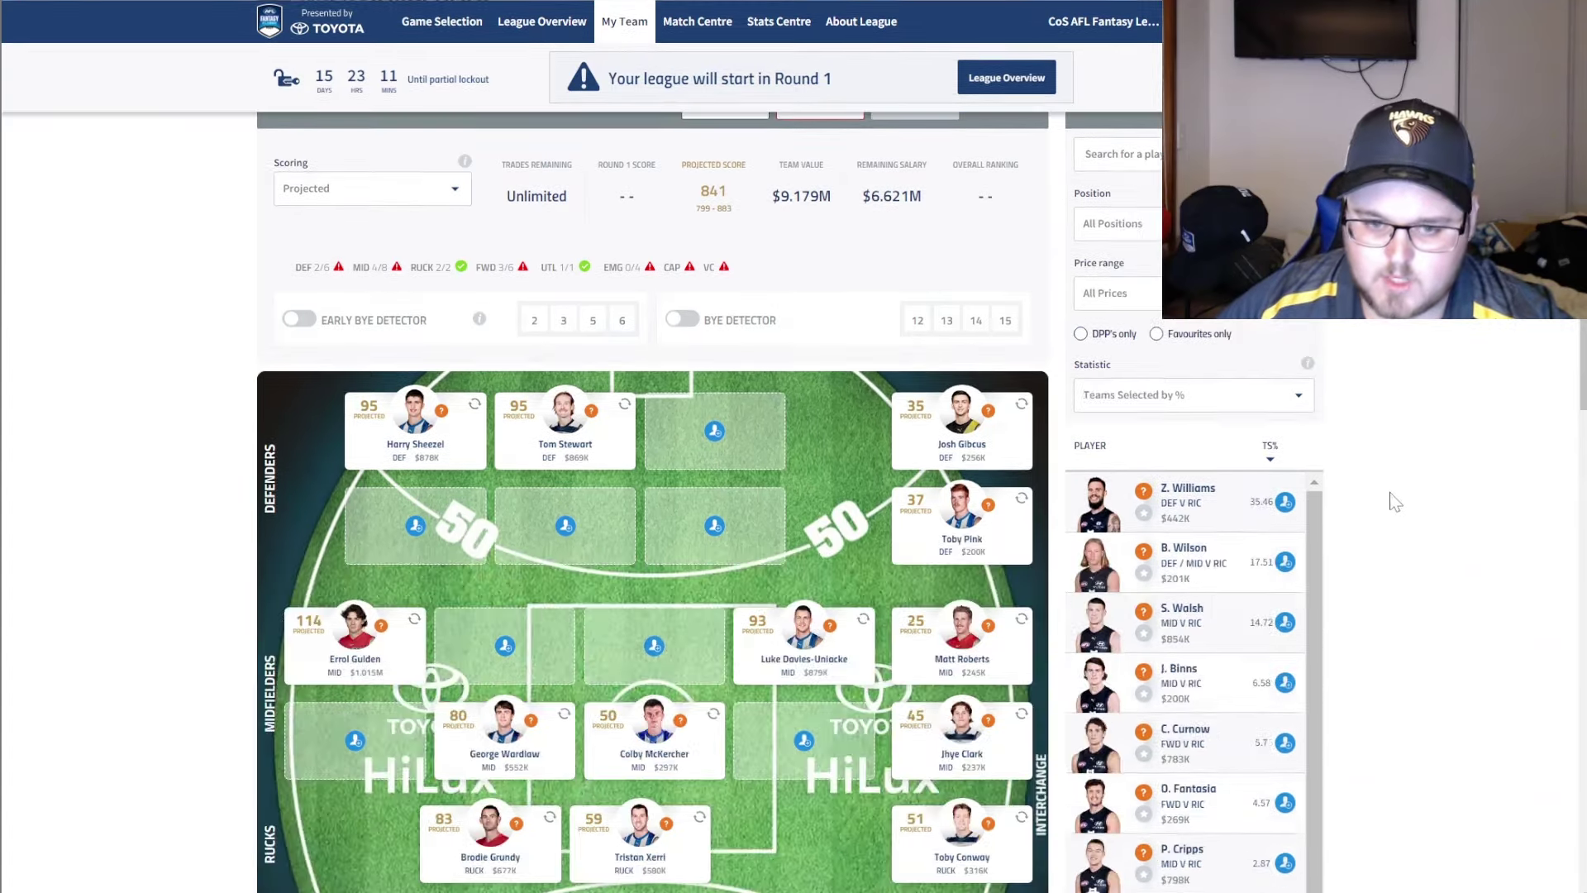
scroll(1384, 493, "up", 2)
scroll(1356, 463, "down", 4)
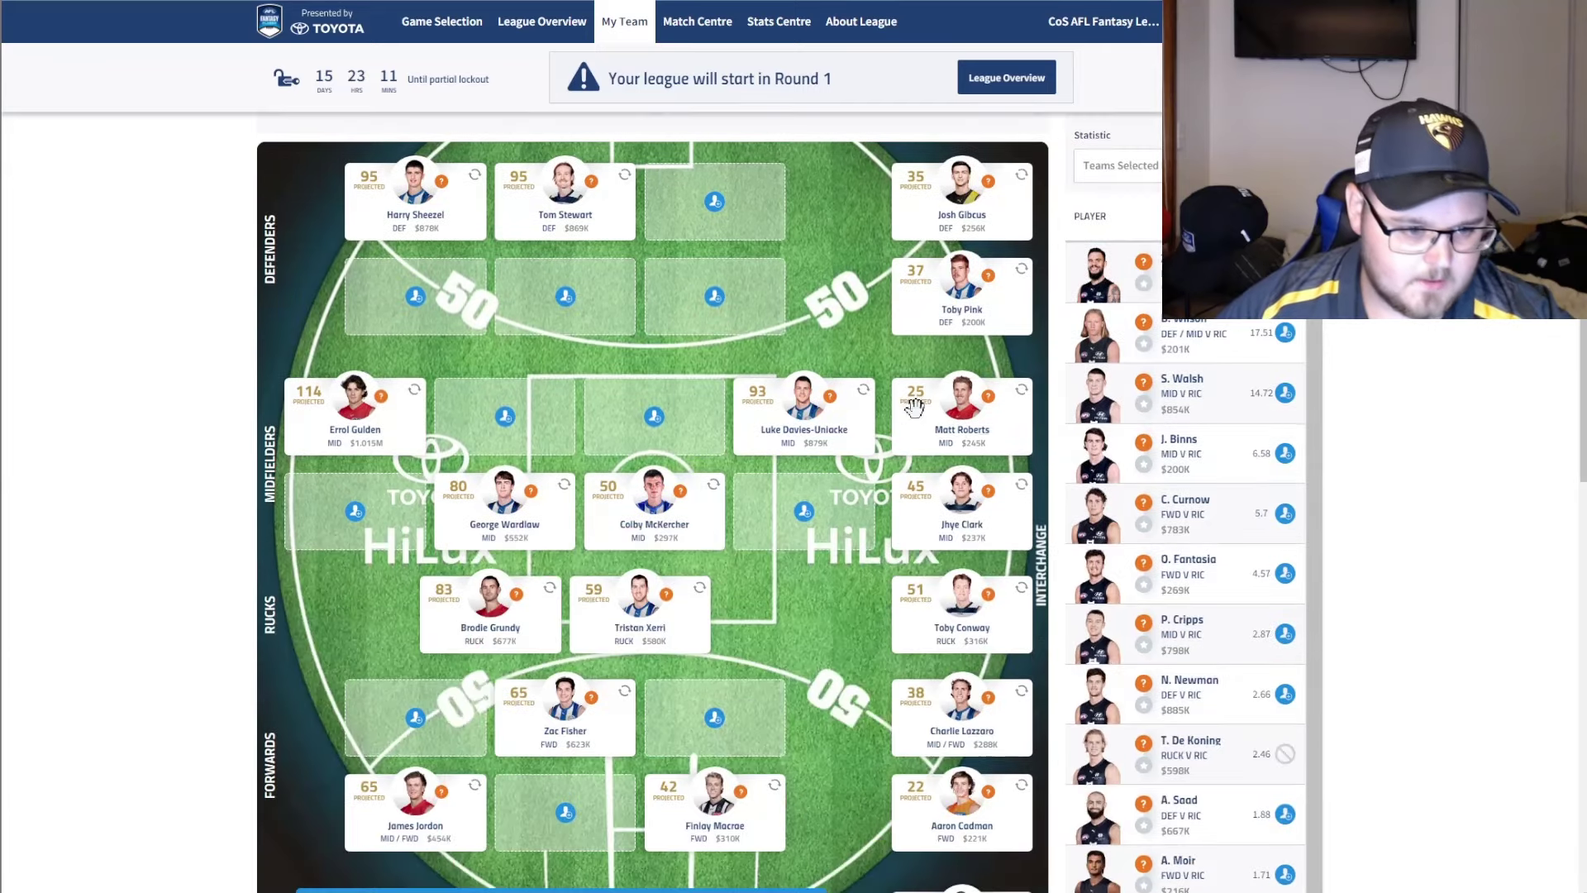
scroll(1405, 391, "up", 3)
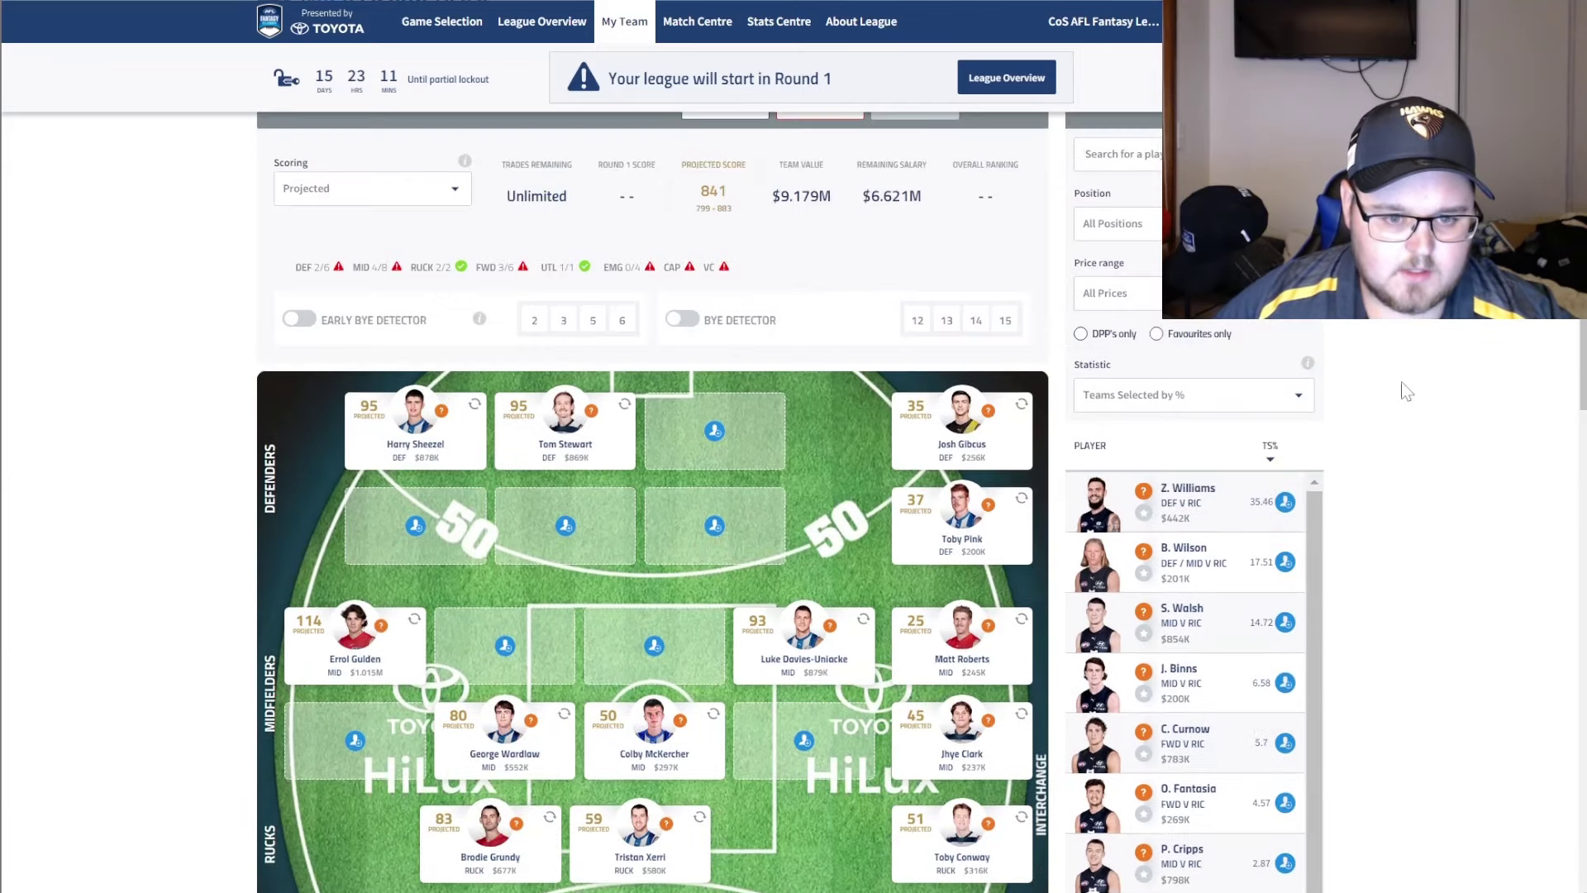
Filter the player list to the Gold Coast Suns club
scroll(1405, 390, "up", 2)
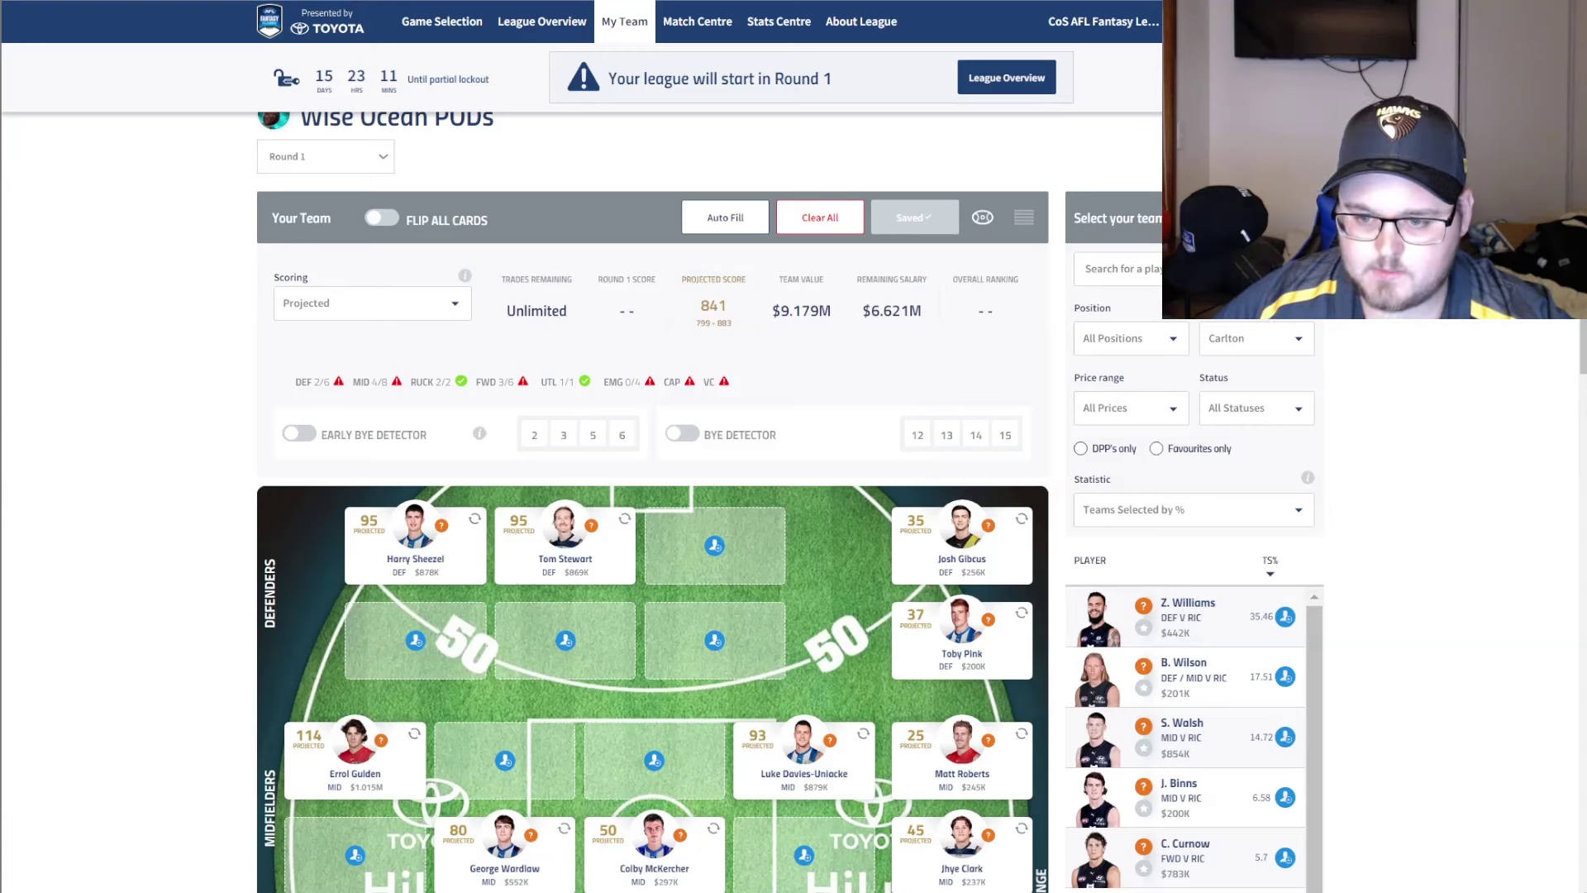
left_click(1264, 345)
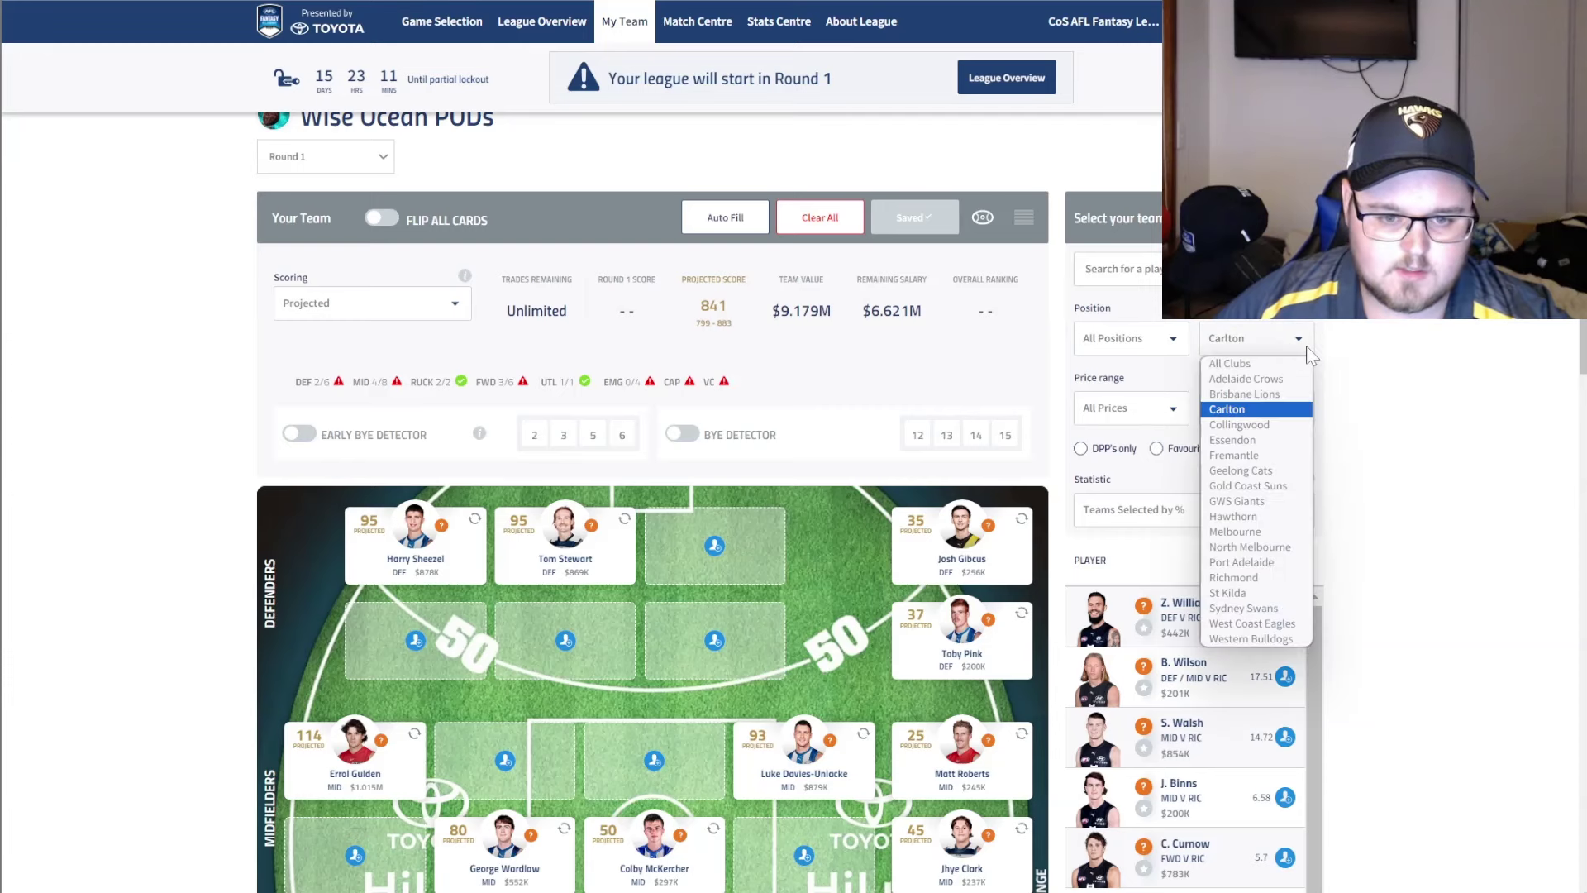
left_click(1273, 486)
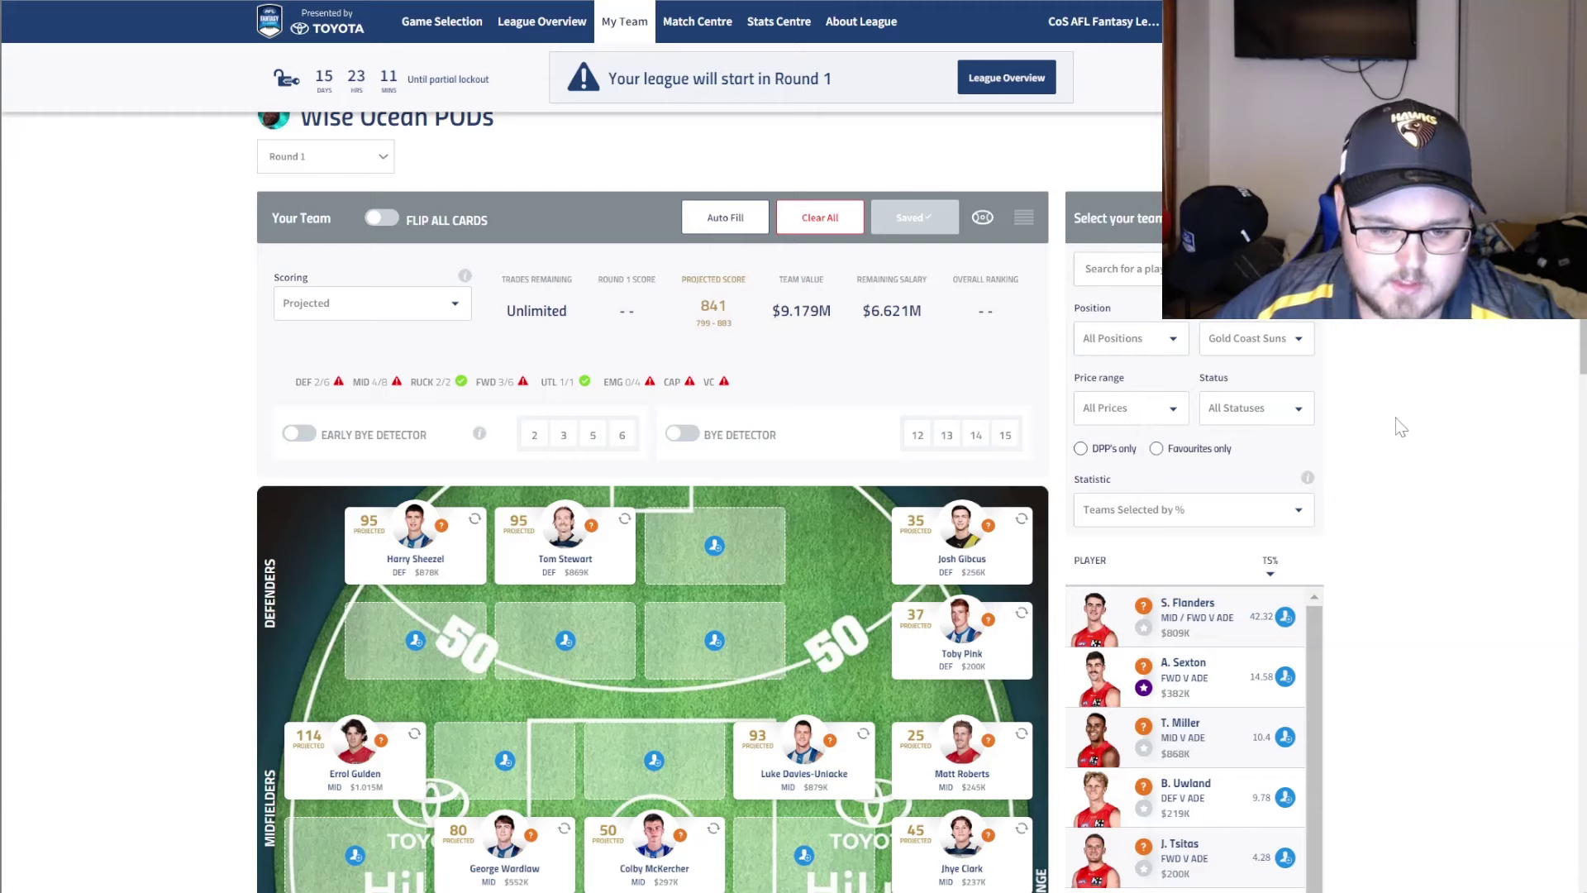
Add Gold Coast forward Alex Sexton and place him in the middle slot of the lower forward row
scroll(1395, 418, "down", 2)
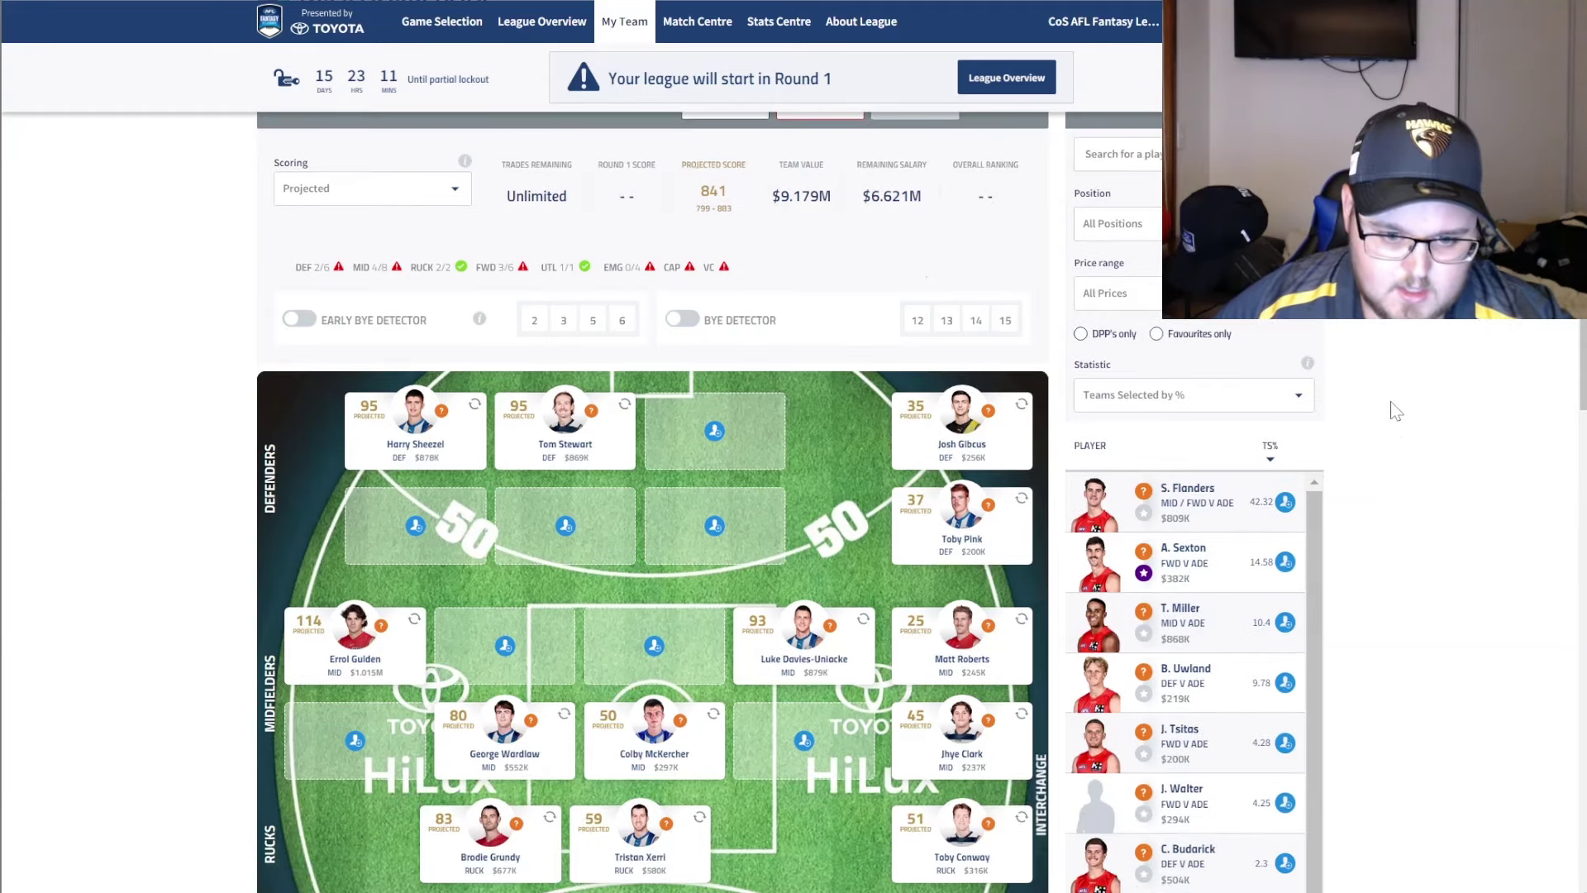
scroll(1395, 411, "down", 2)
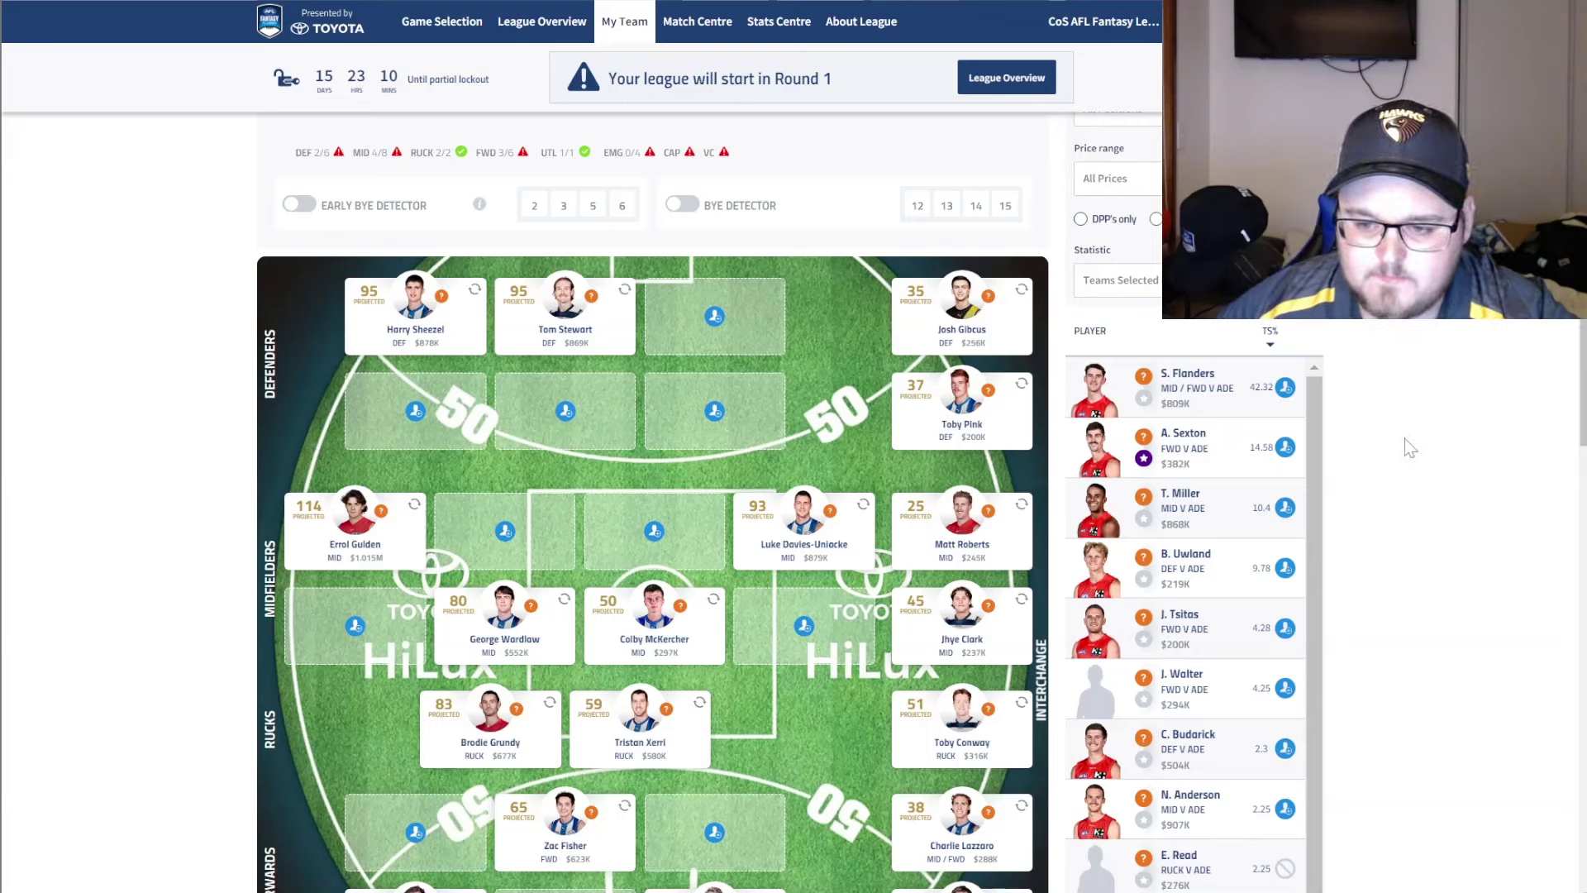
left_click(1285, 447)
scroll(1413, 450, "down", 3)
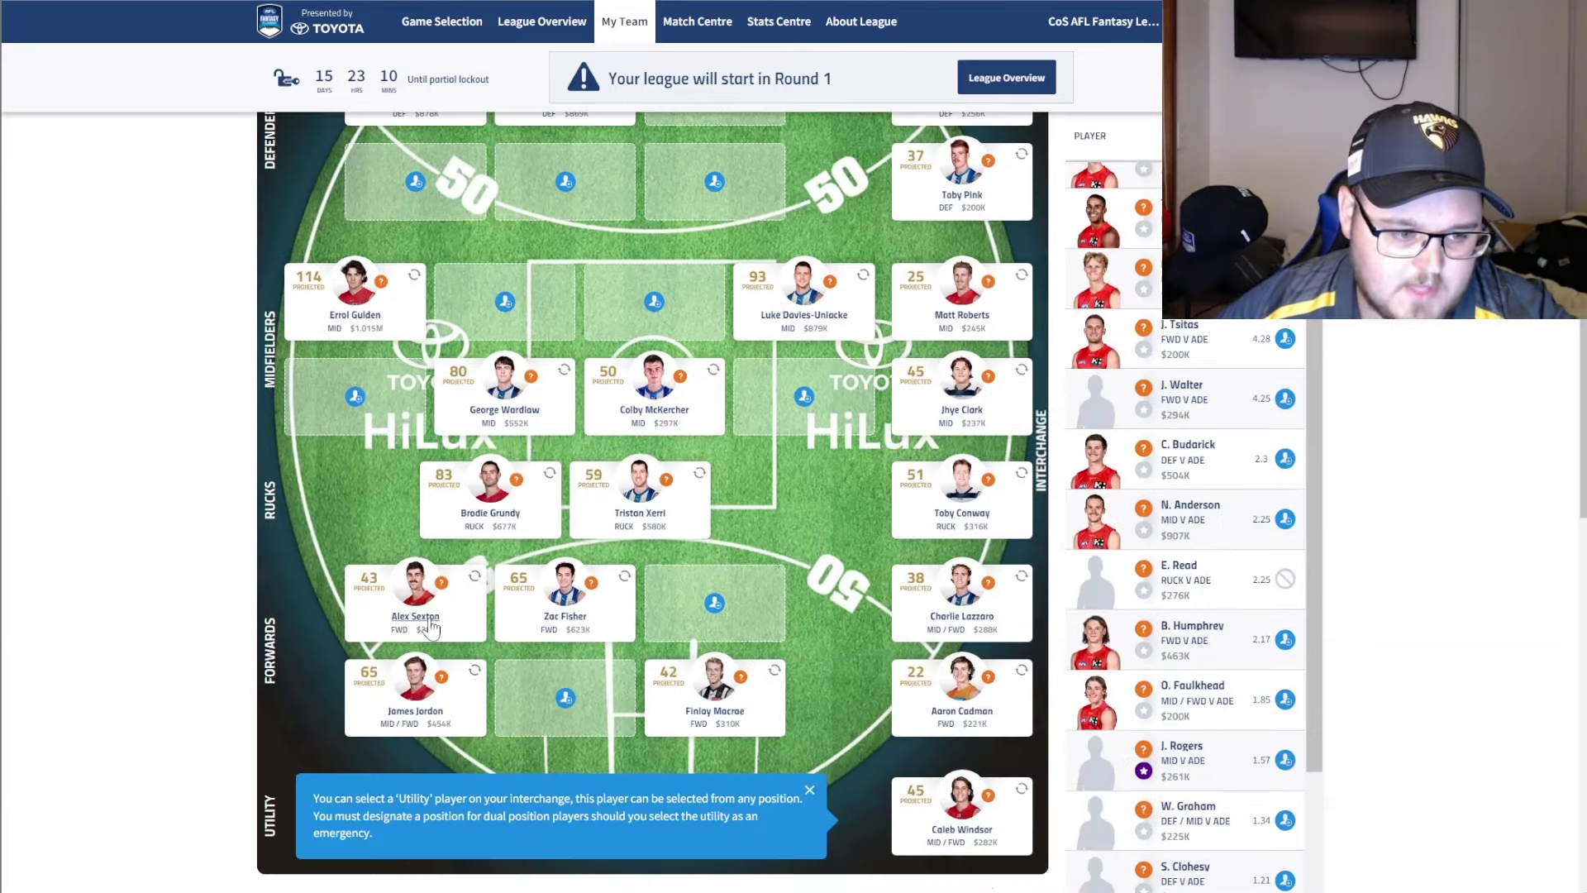
left_click_drag(429, 628, 566, 698)
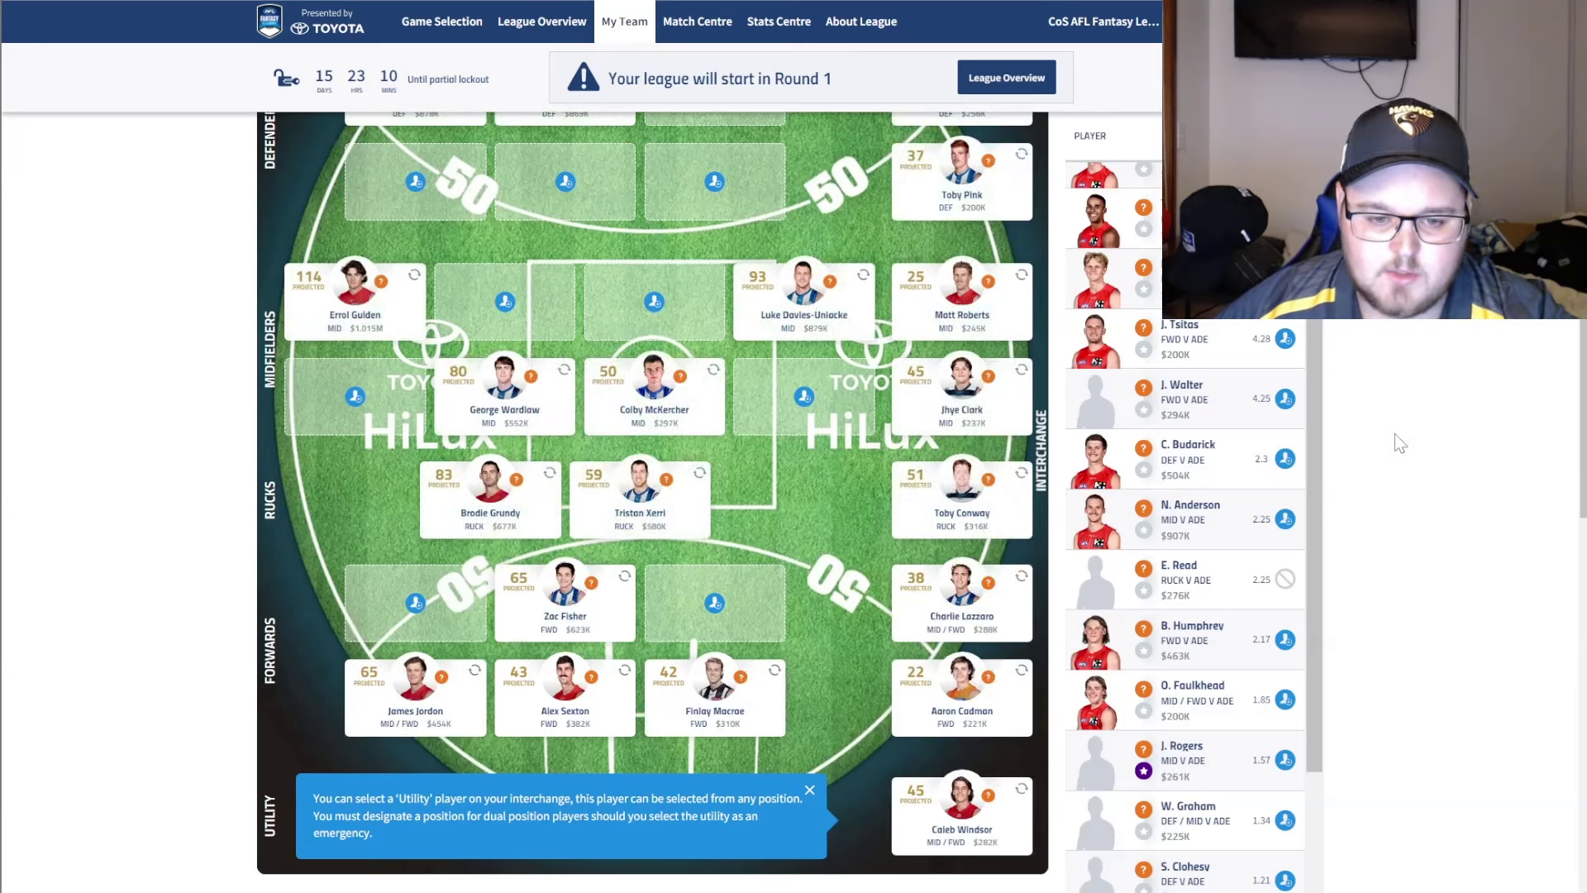
Check Alex Sexton's player overview and recruit Sam Flanders as a forward
scroll(1395, 434, "up", 2)
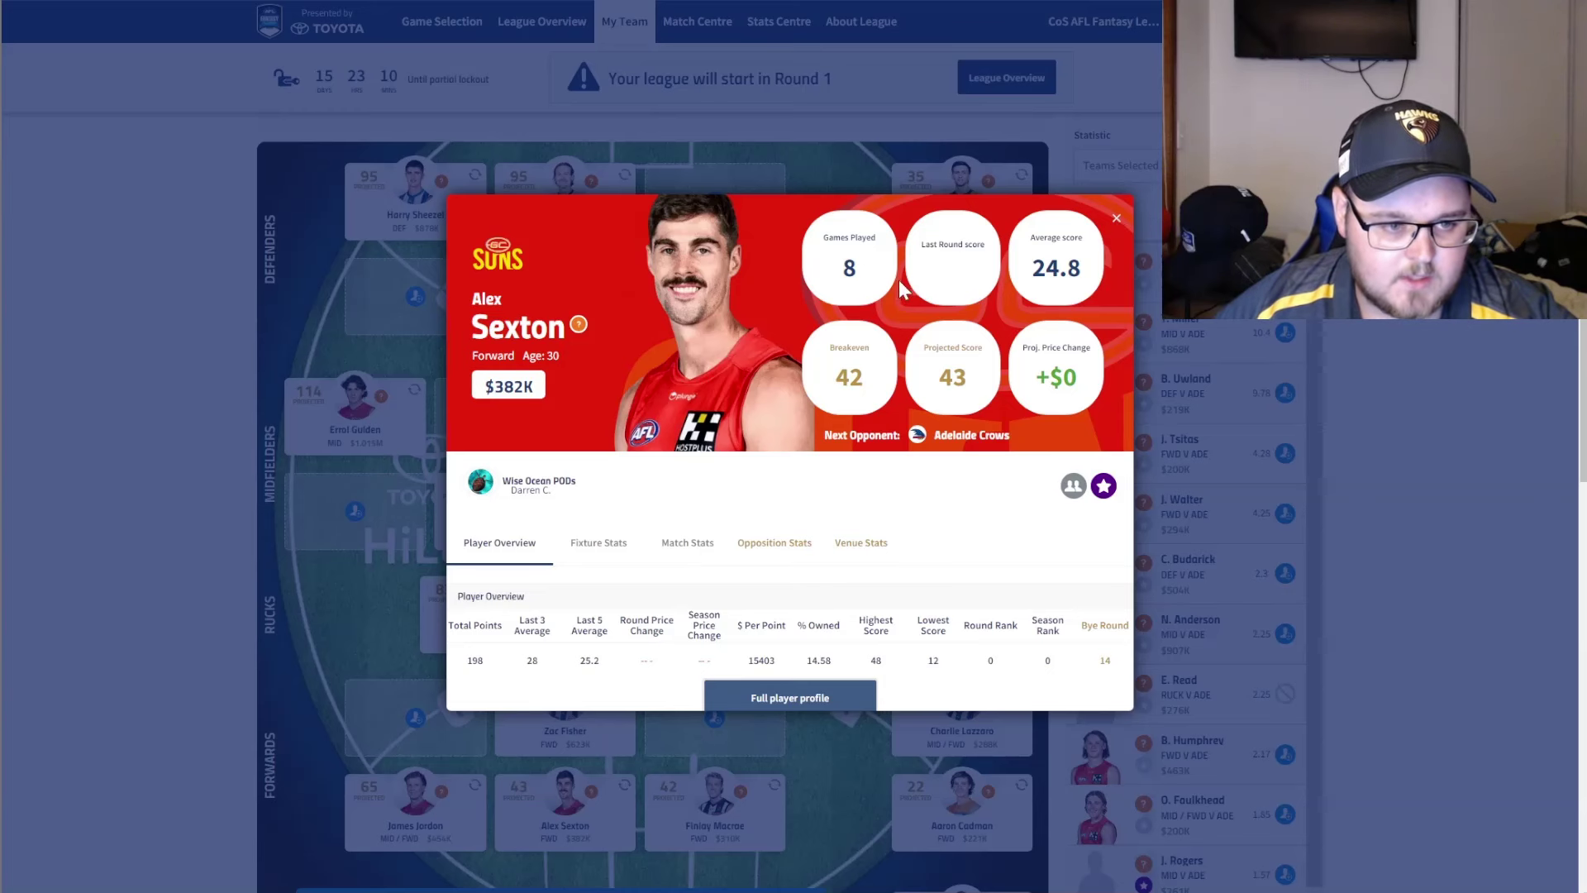
left_click(1117, 220)
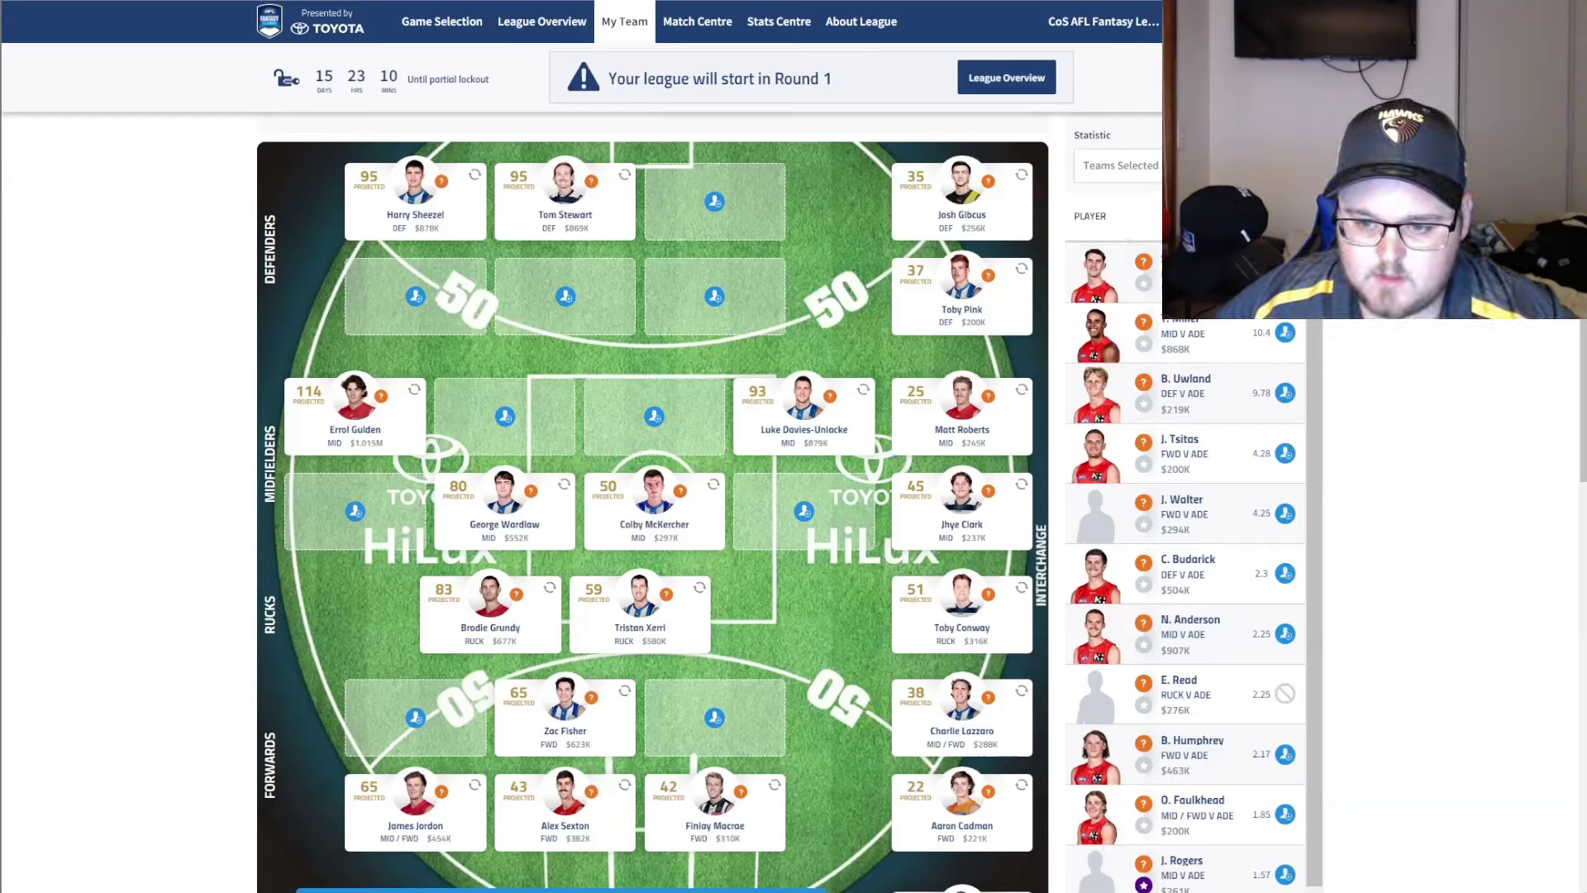
left_click(1284, 273)
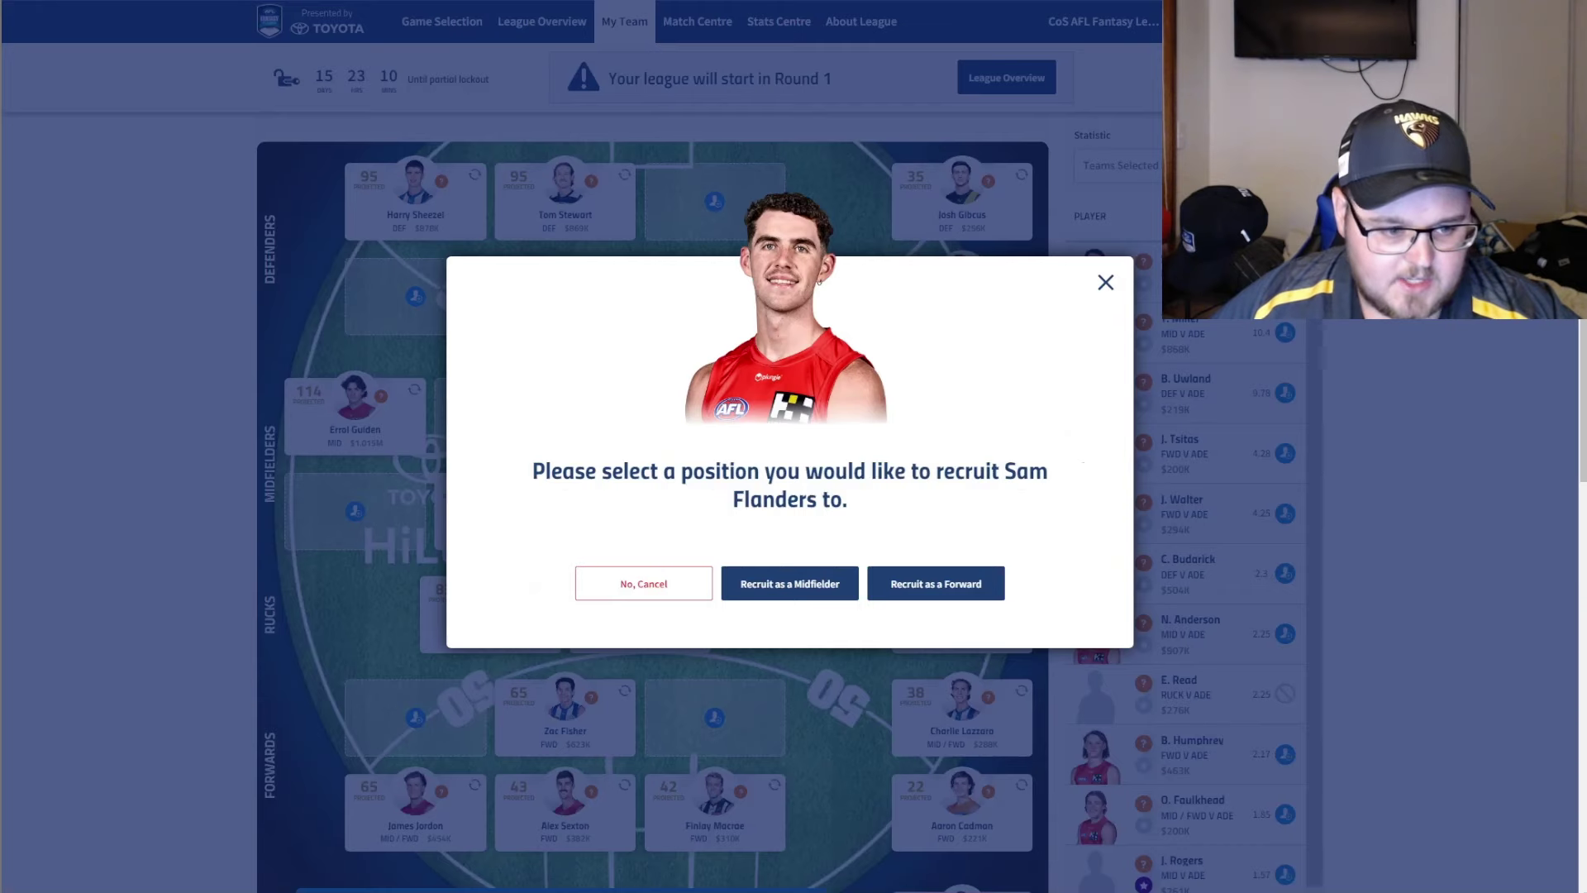
left_click(935, 581)
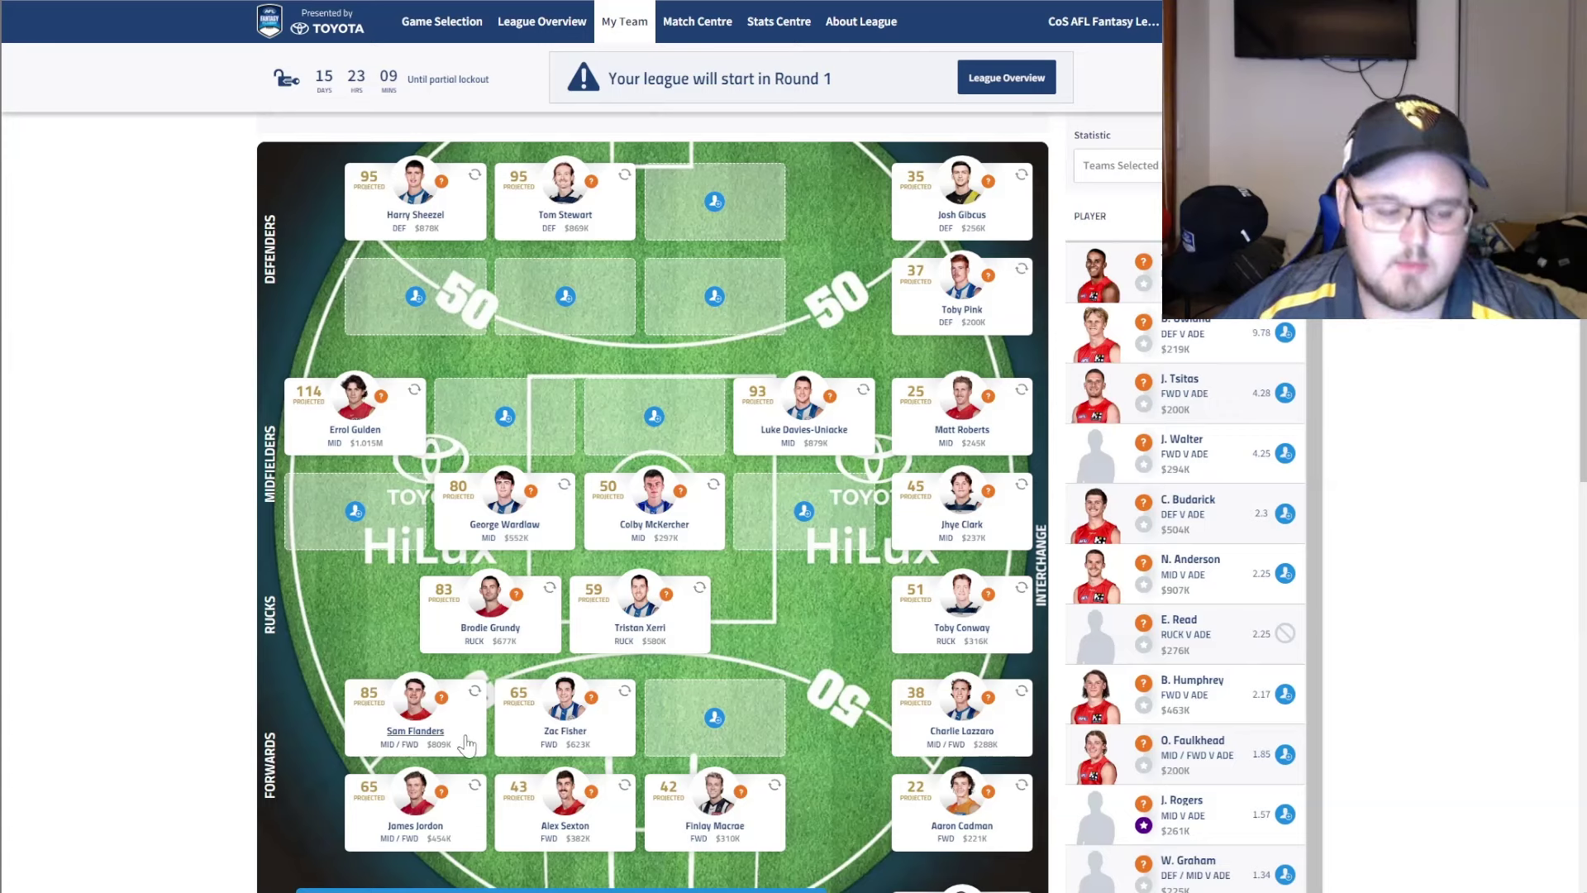
Review the player overviews of Sam Flanders and Gold Coast midfielder Touk Miller, including their breakeven and average scores
left_click(416, 730)
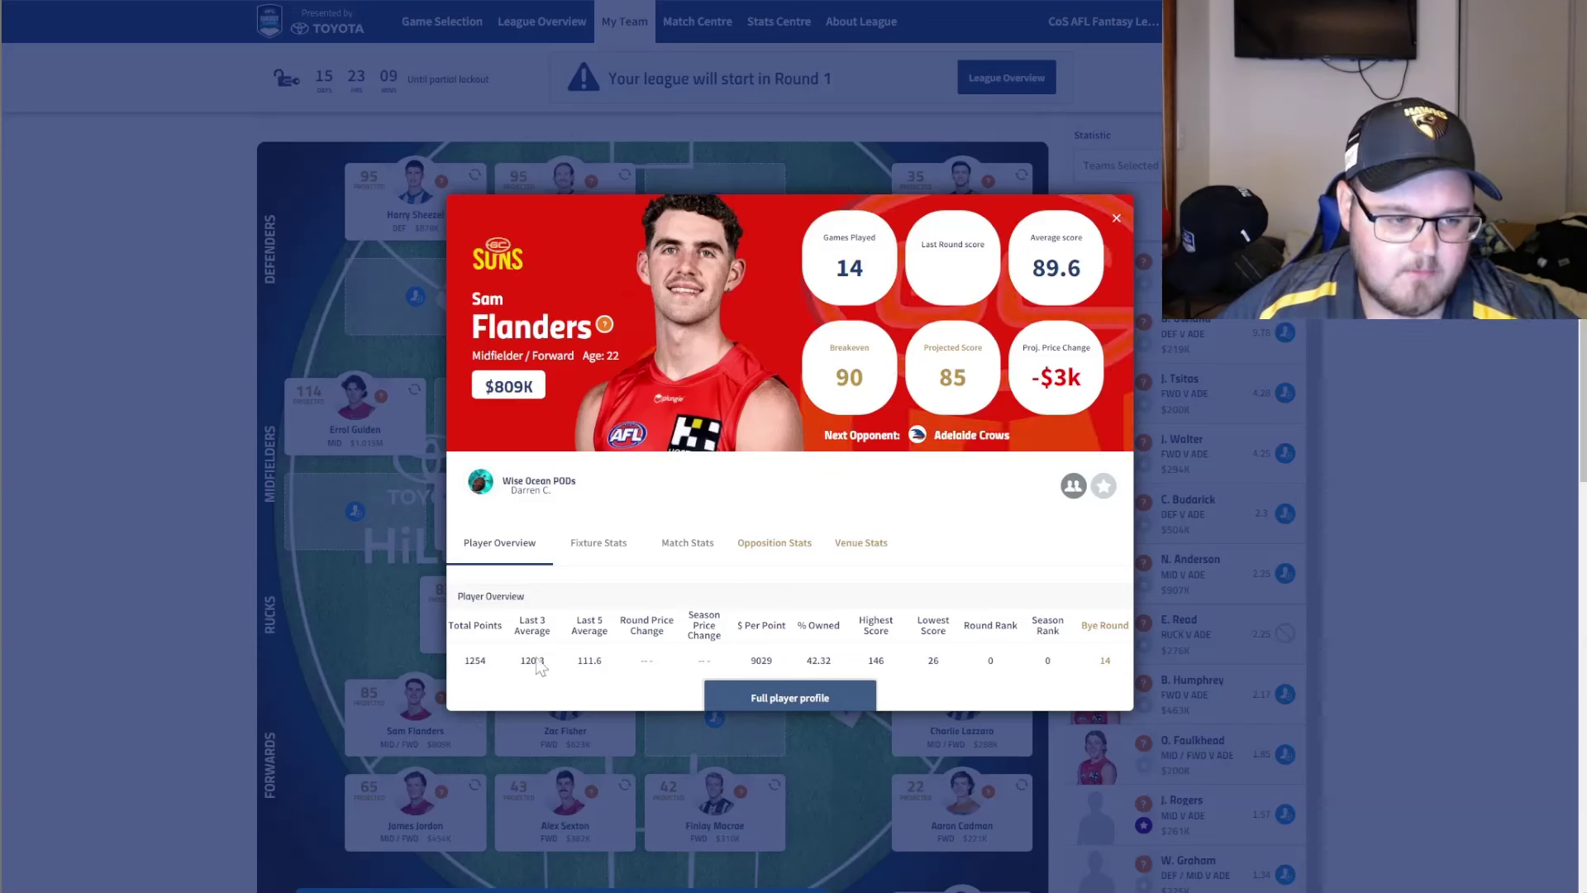
left_click(825, 381)
double_click(849, 377)
left_click(843, 378)
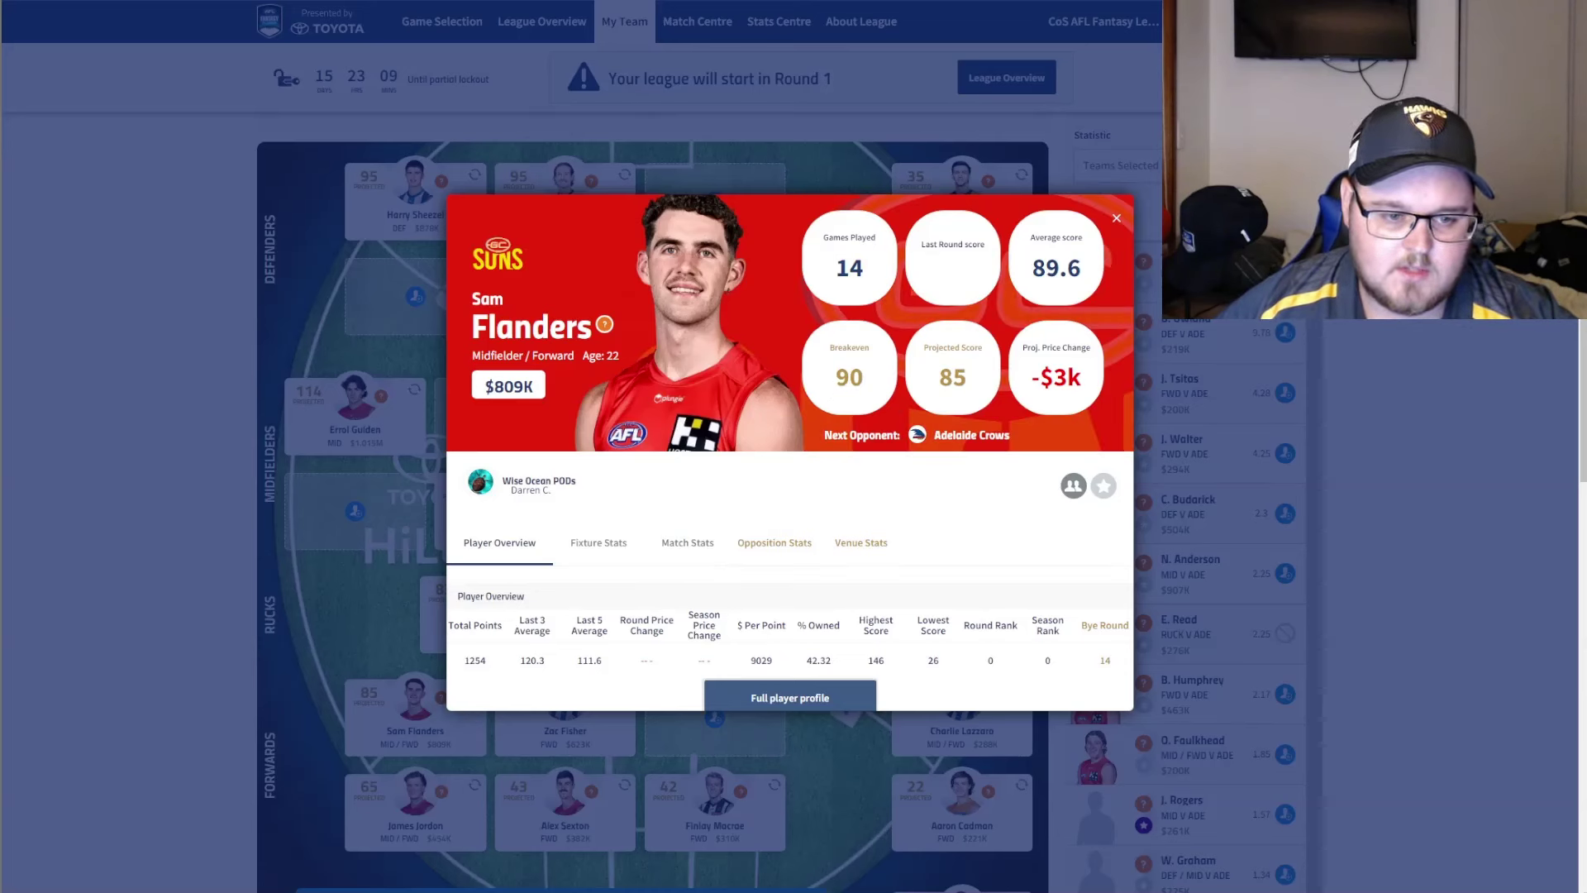
left_click(1117, 219)
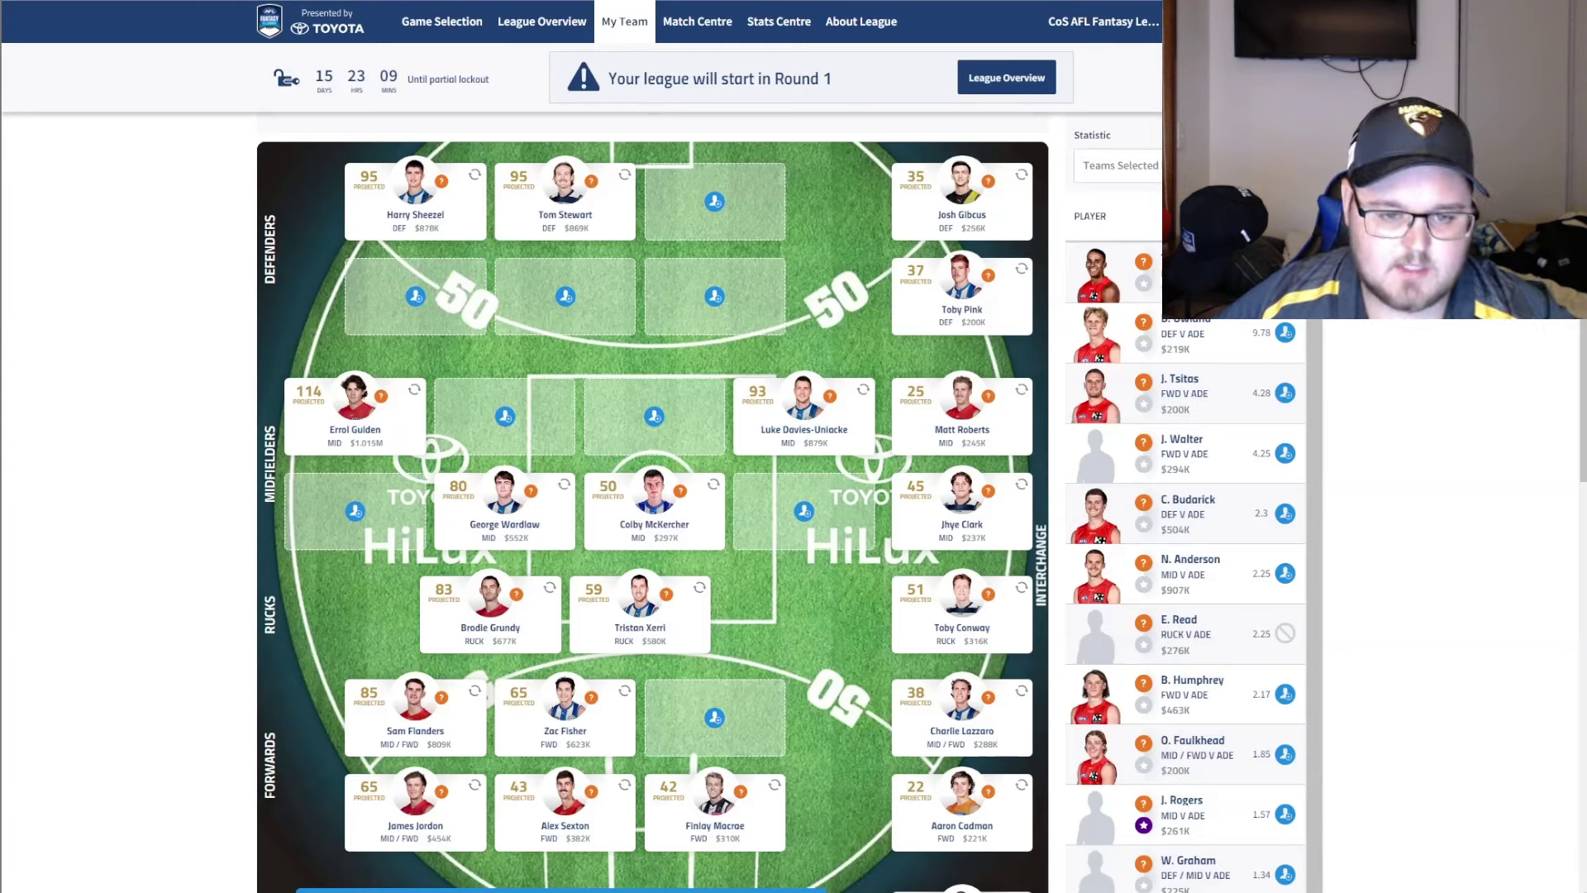
left_click(1190, 261)
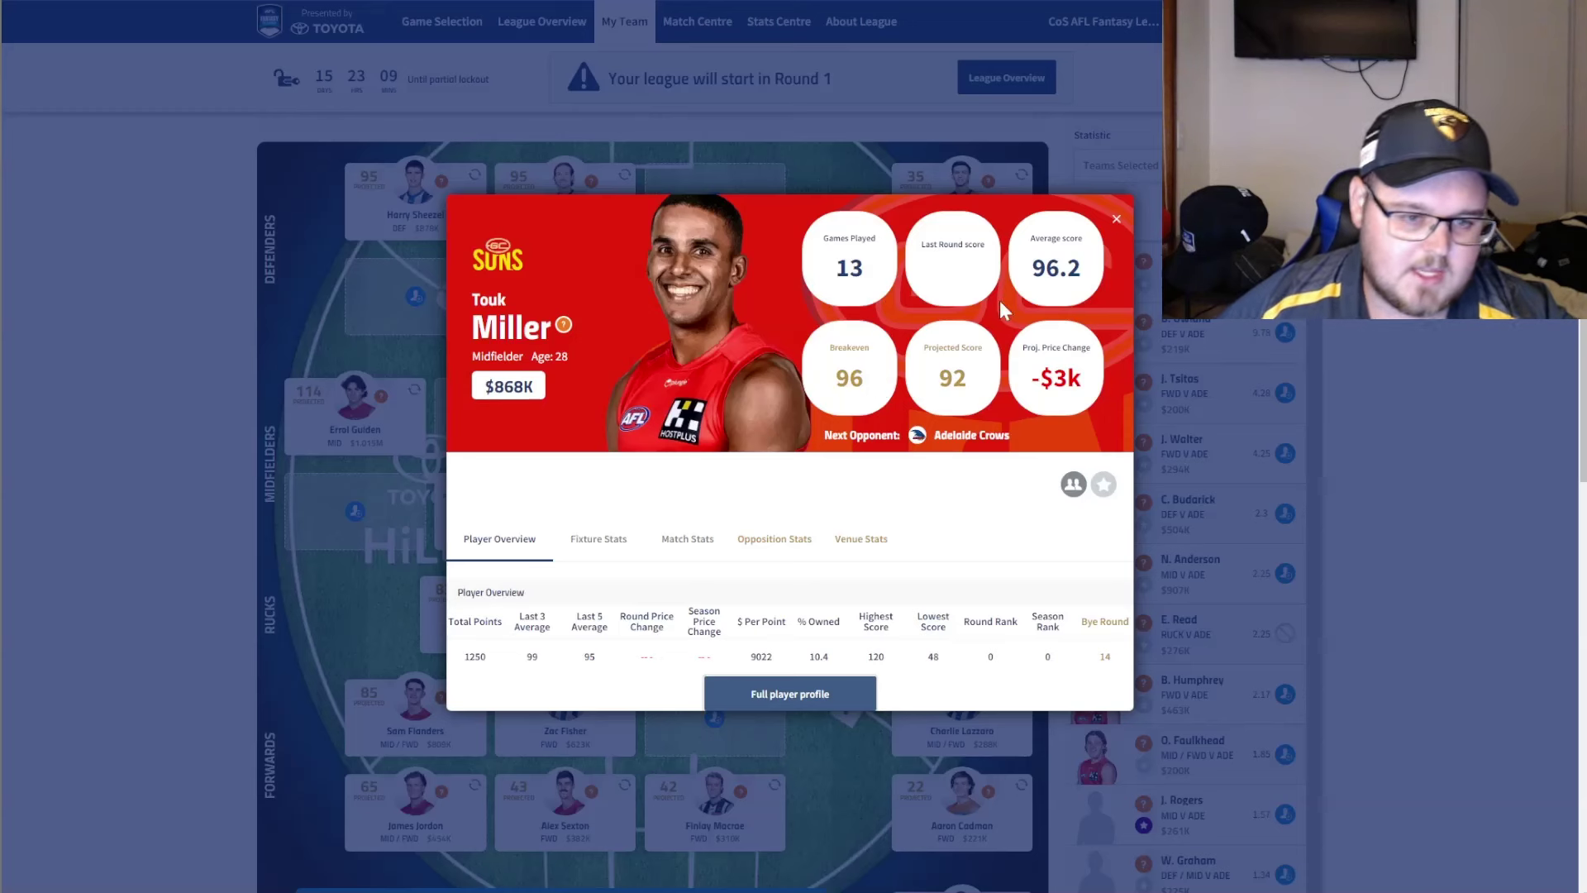
left_click(1115, 220)
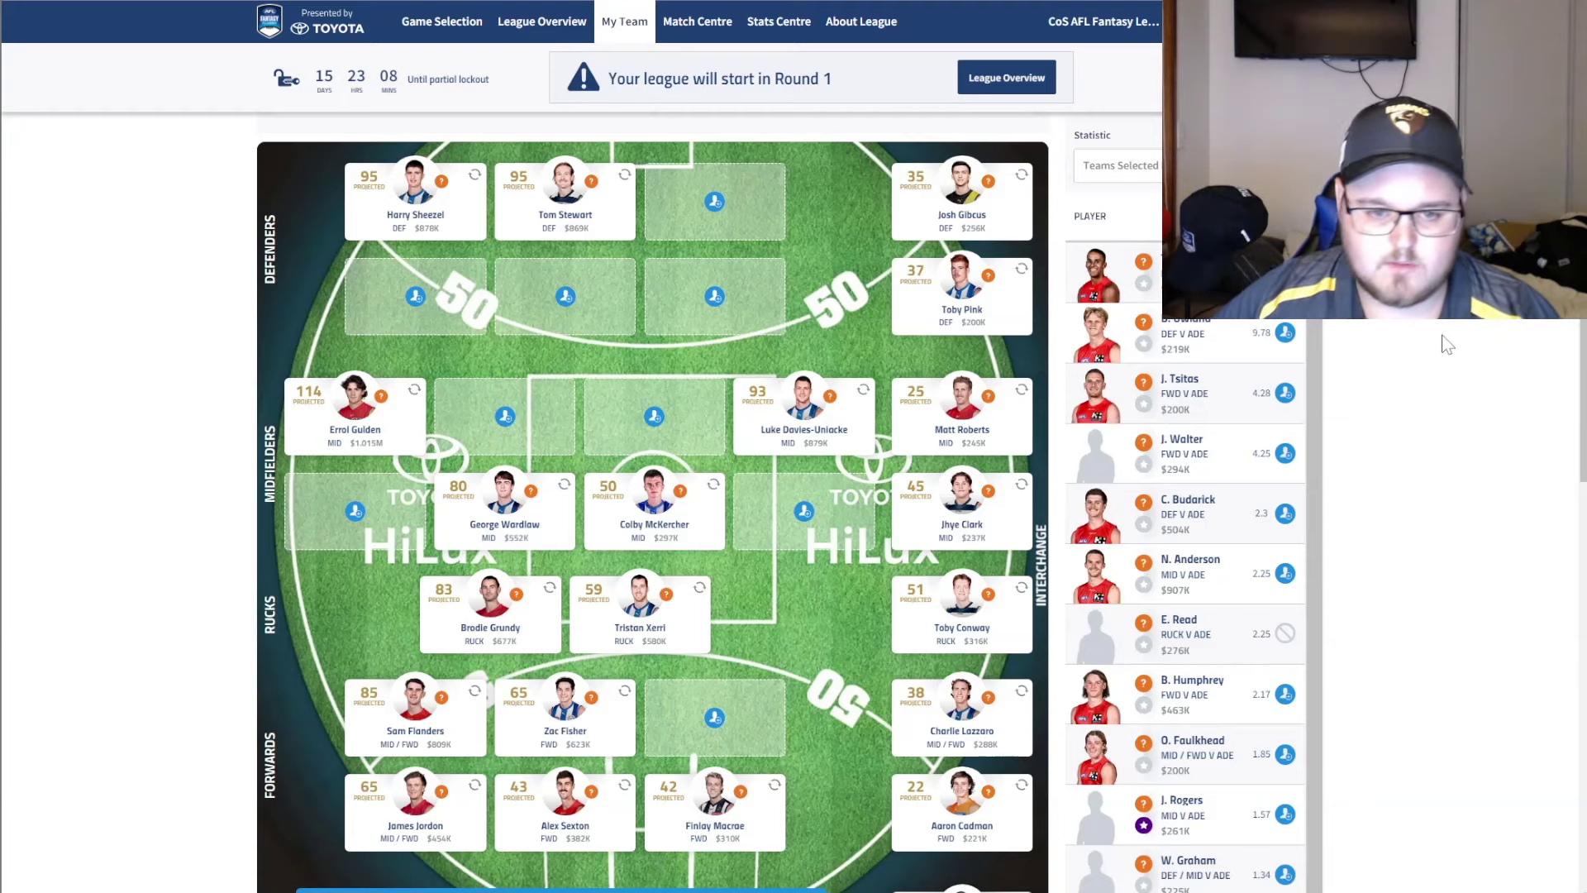
Filter the player list to the Brisbane Lions club and add Keidean Coleman as a defender
scroll(1423, 341, "up", 3)
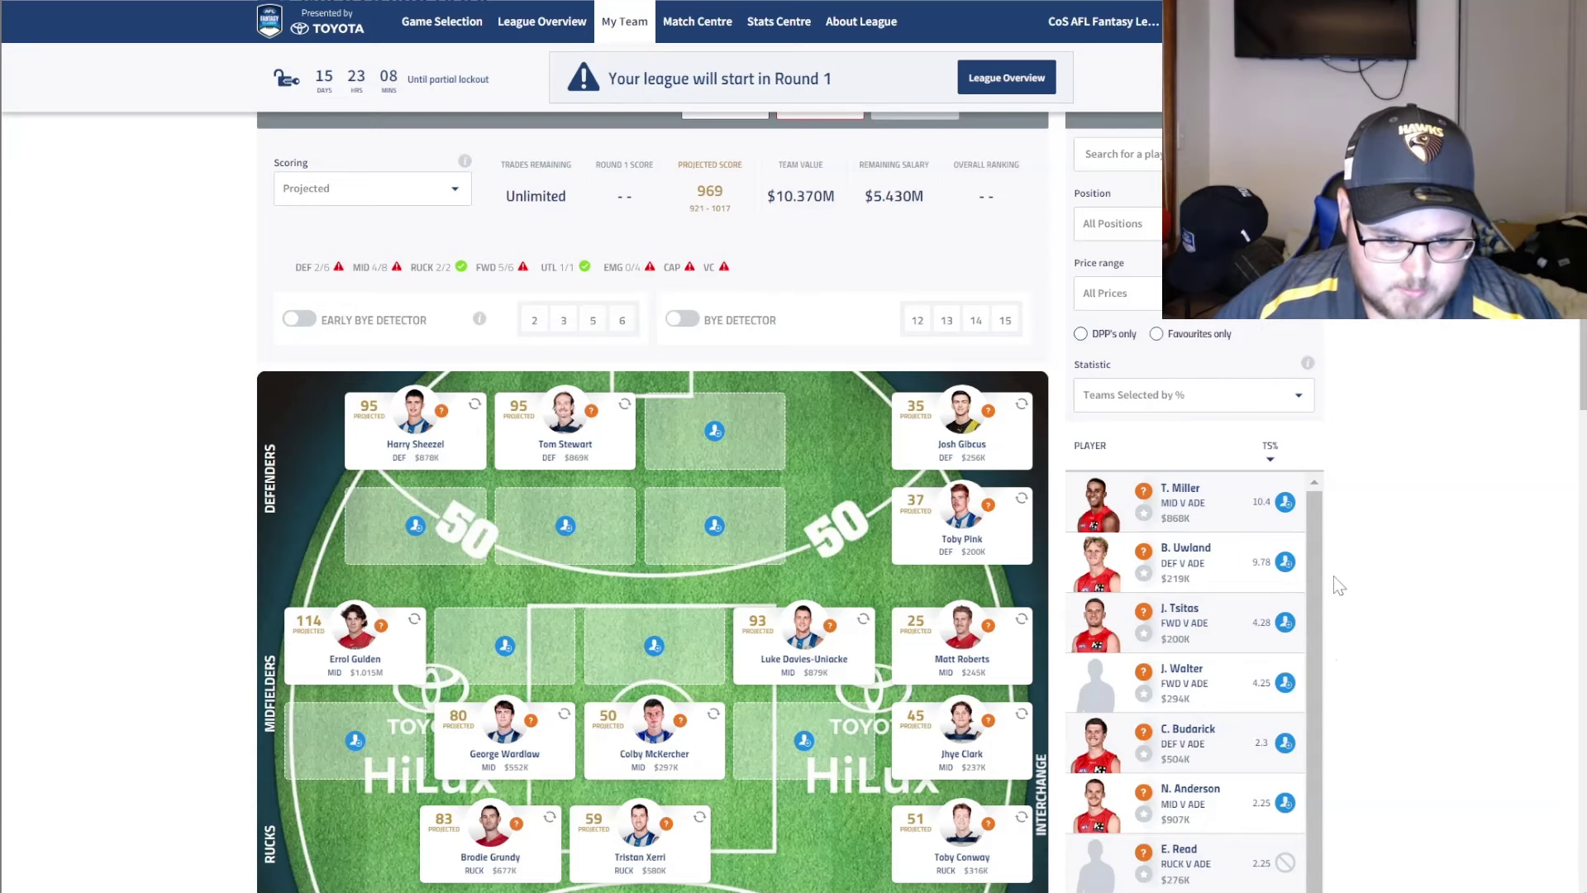
scroll(1339, 585, "down", 1)
scroll(1402, 552, "down", 1)
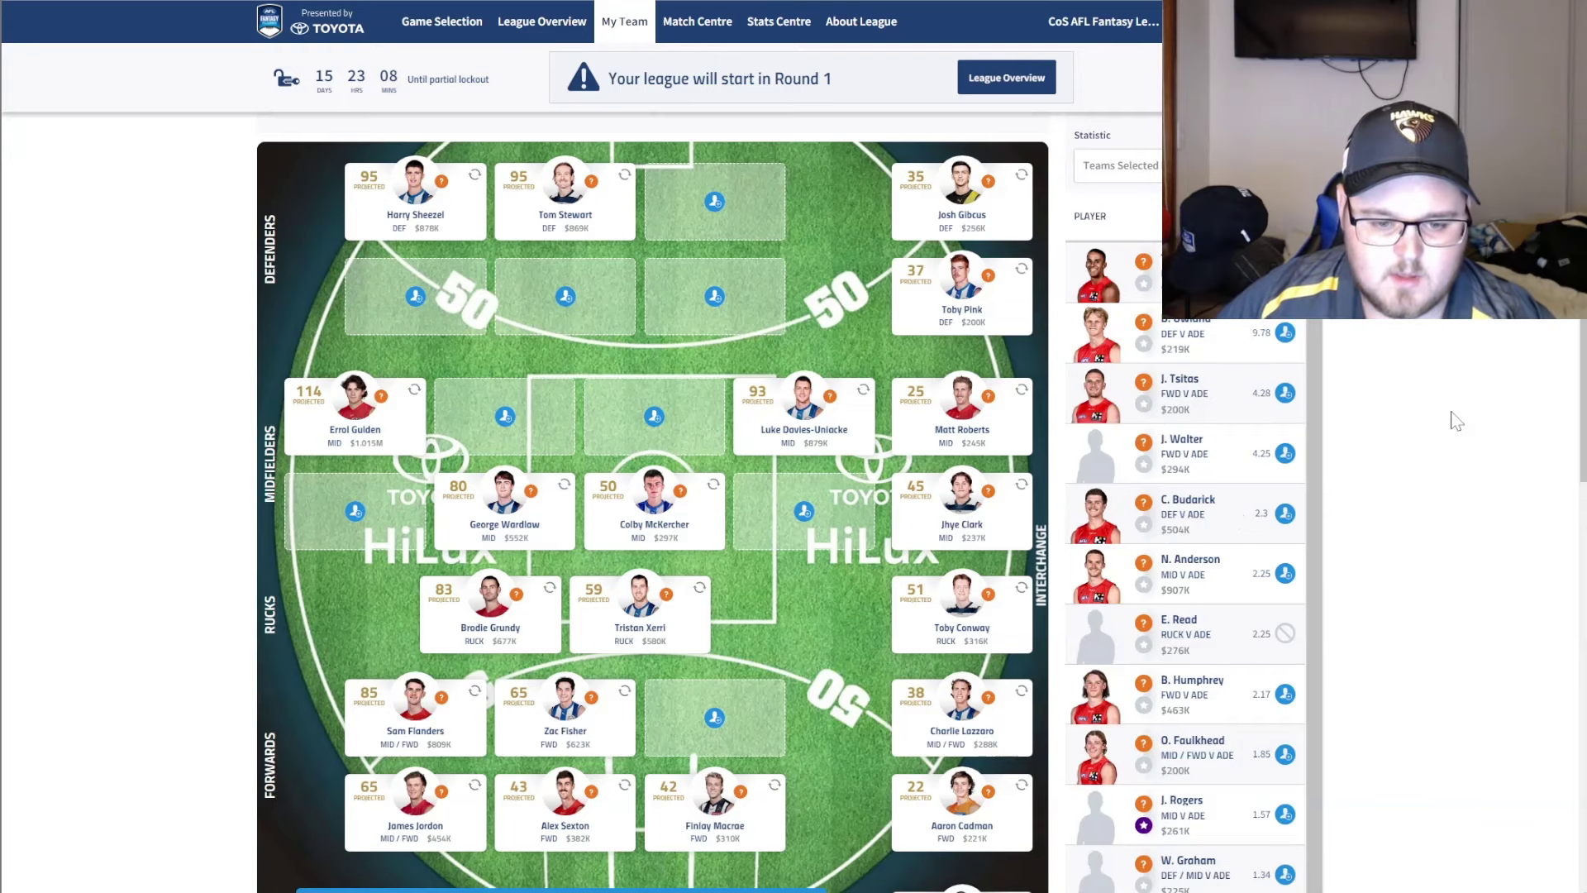
scroll(1457, 422, "up", 3)
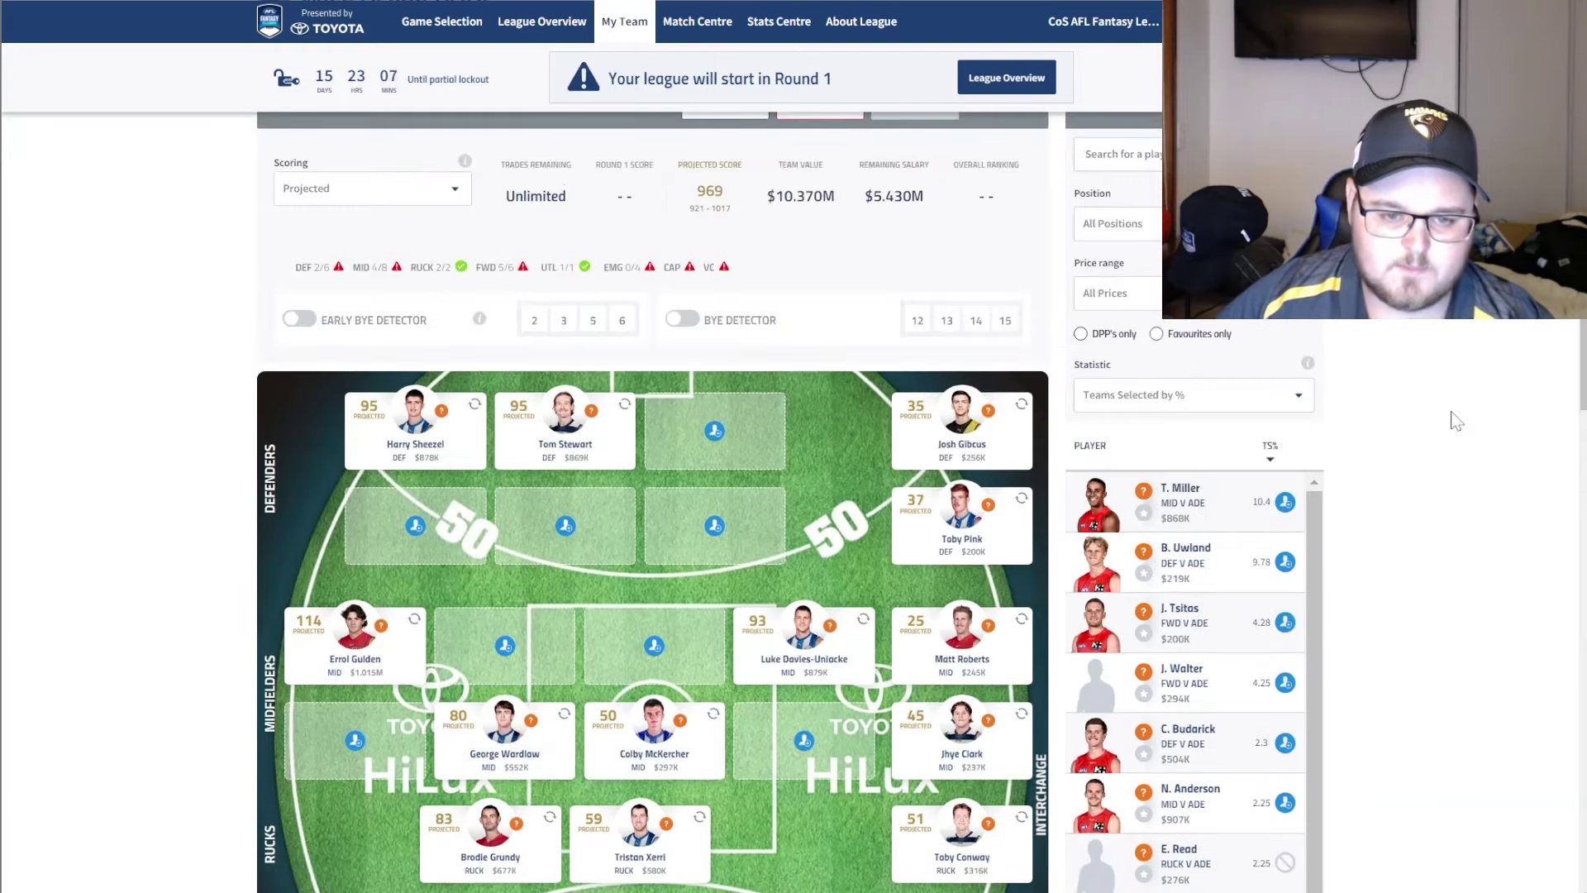
scroll(1306, 355, "up", 2)
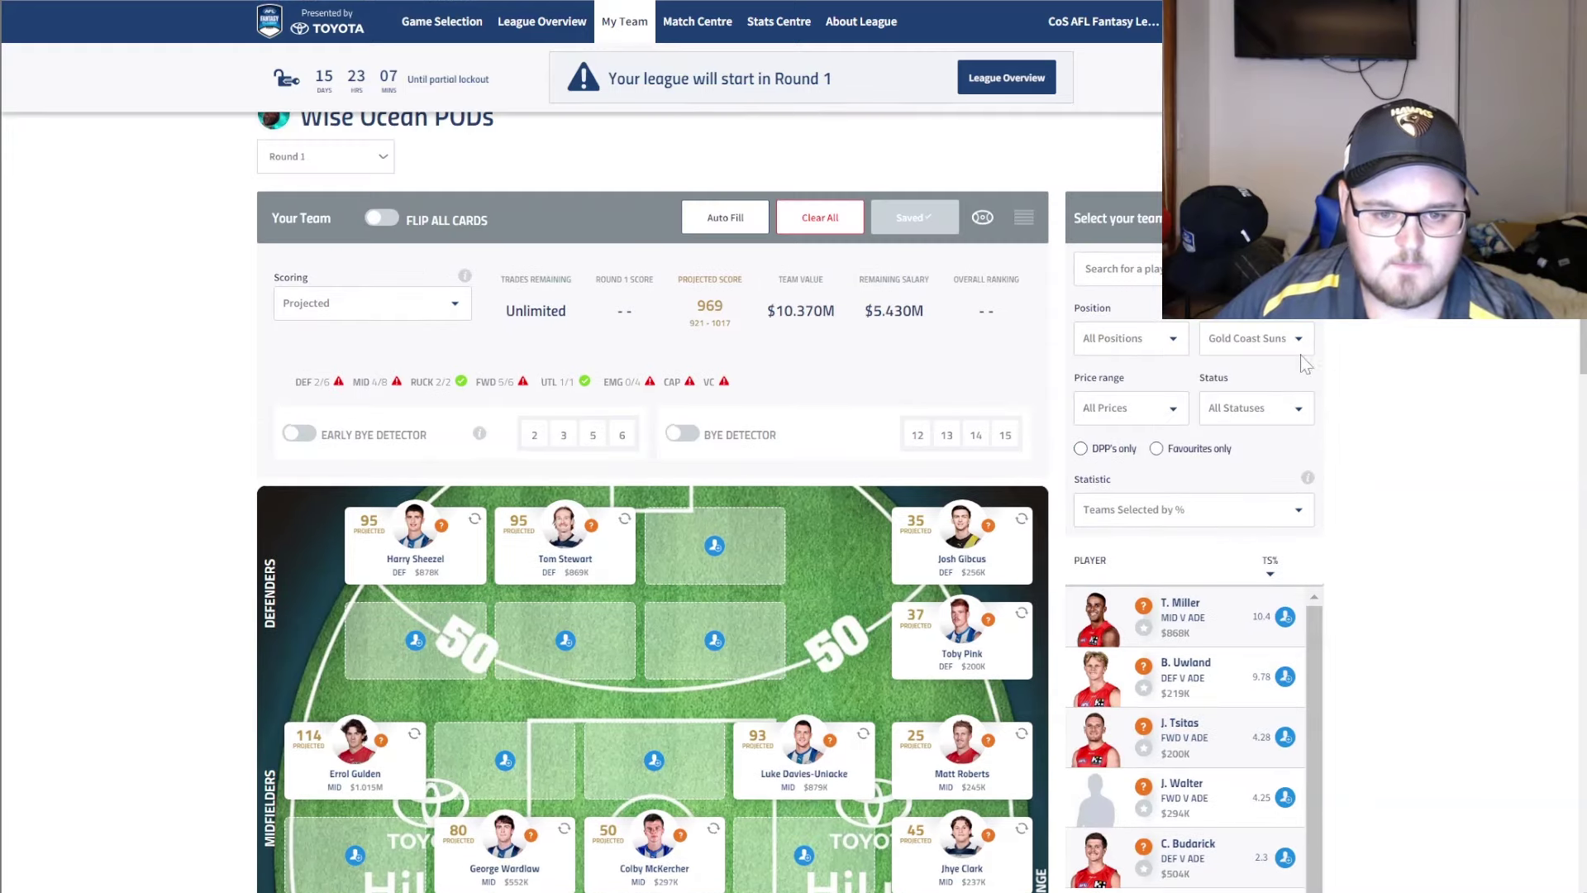
left_click(1291, 343)
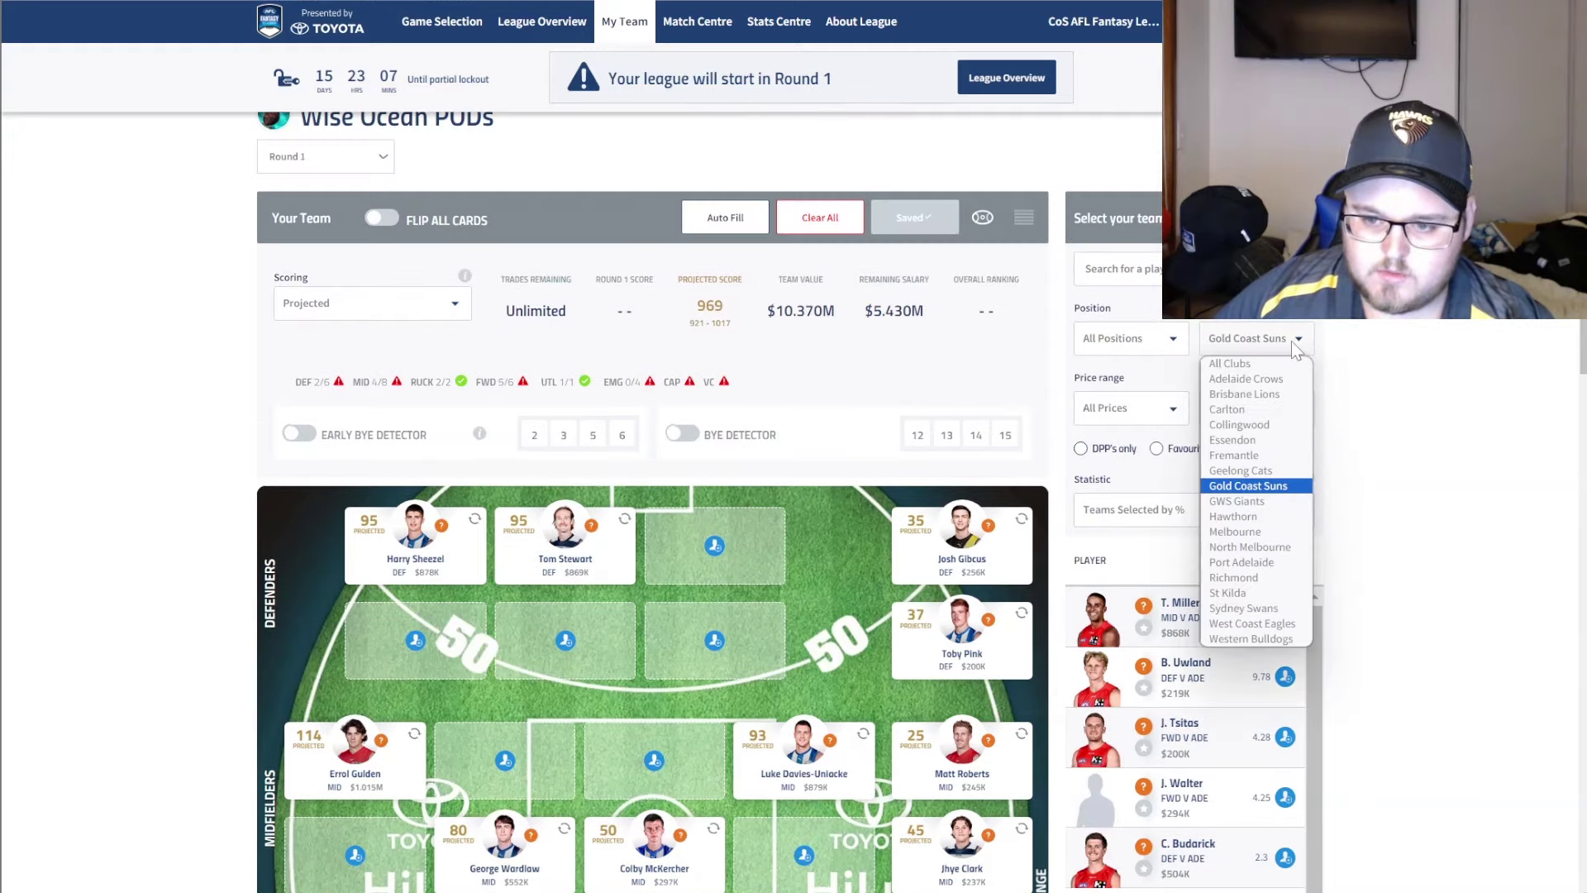
left_click(1243, 394)
scroll(1397, 351, "down", 3)
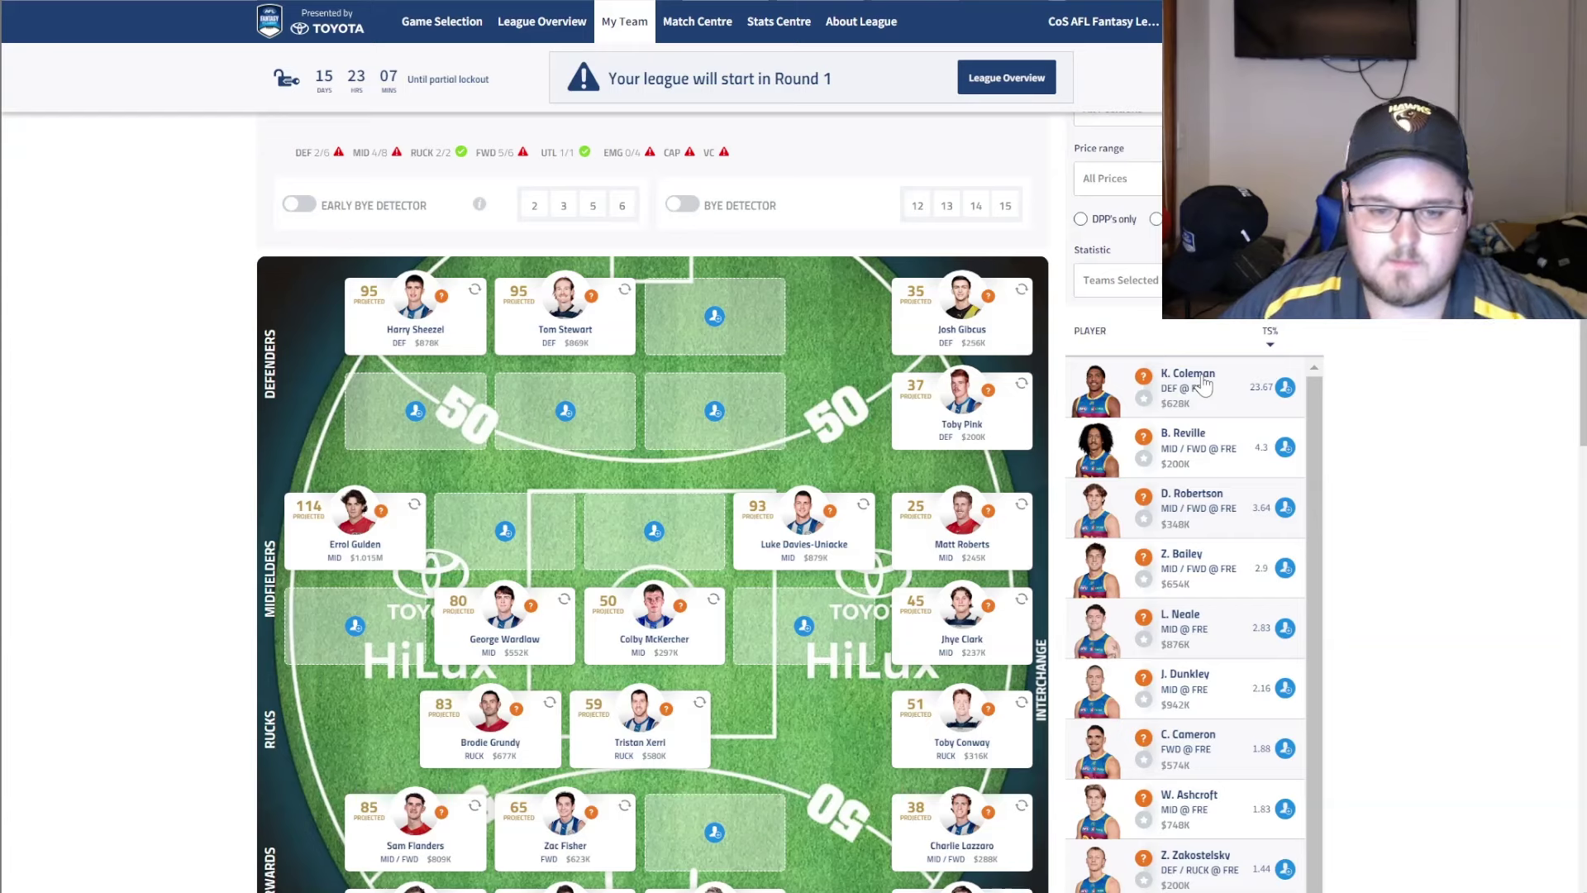
left_click(1285, 388)
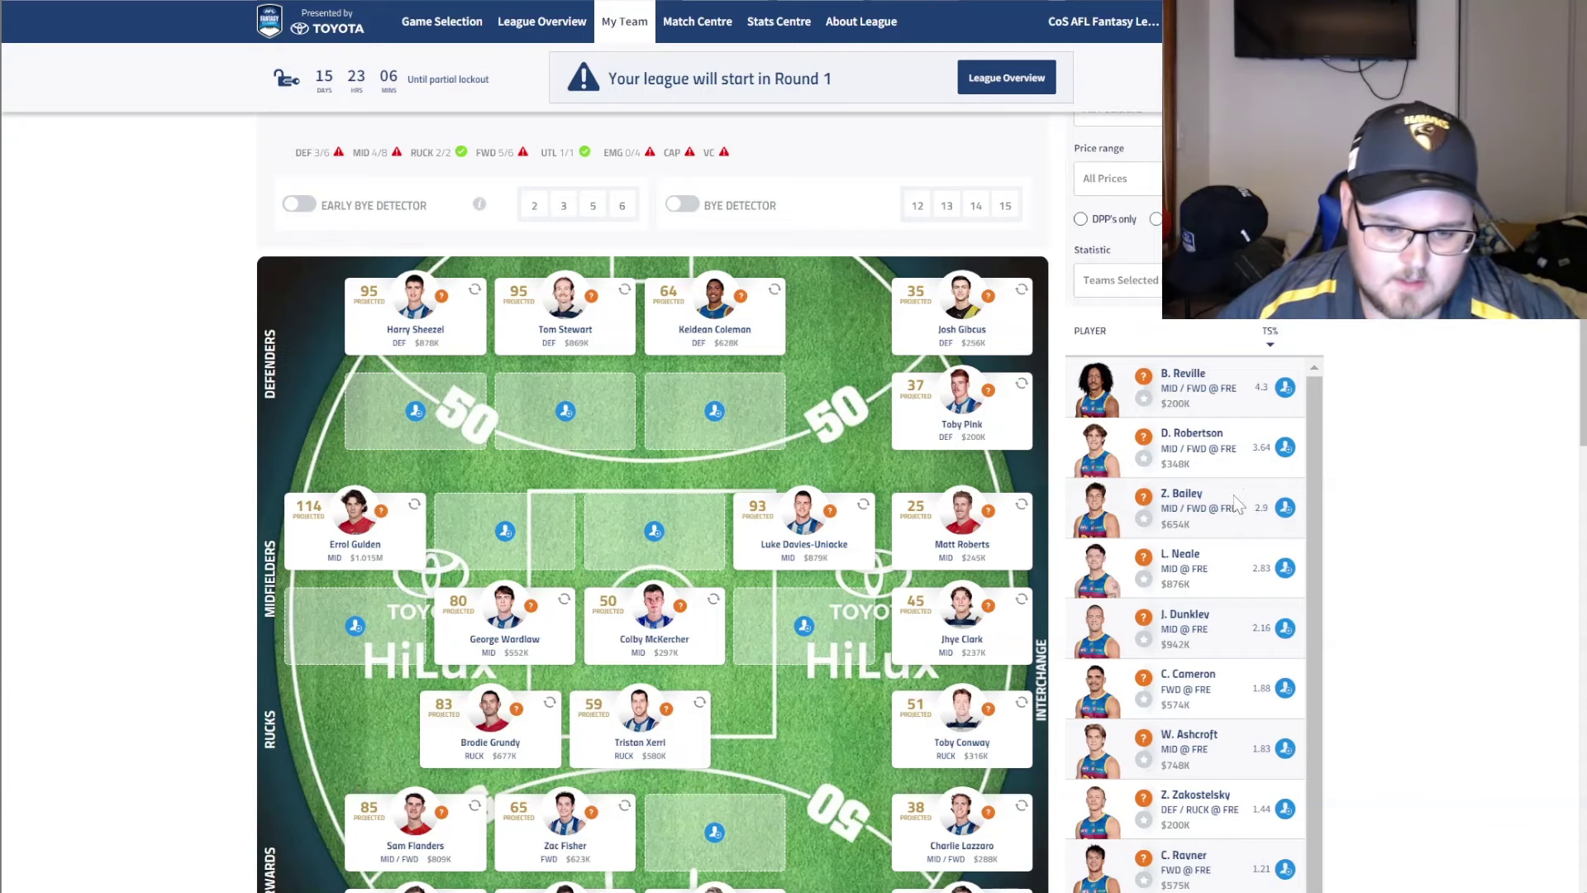
Check the team totals and the lineup, with the page zoomed out so the whole field down to the utility slot fits
scroll(1432, 400, "up", 3)
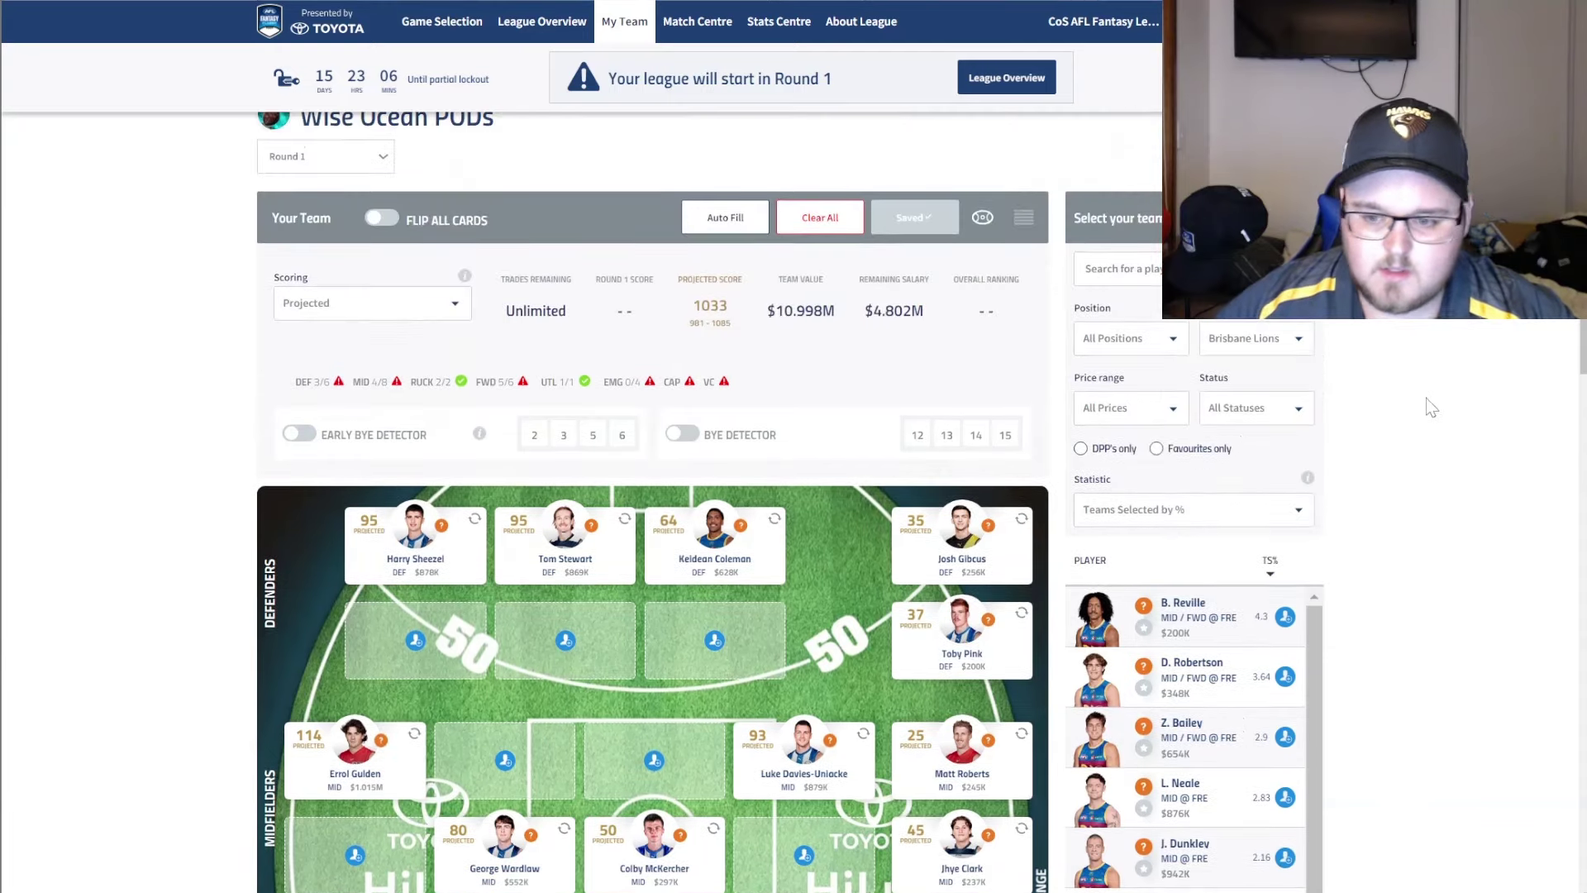
scroll(827, 413, "down", 4)
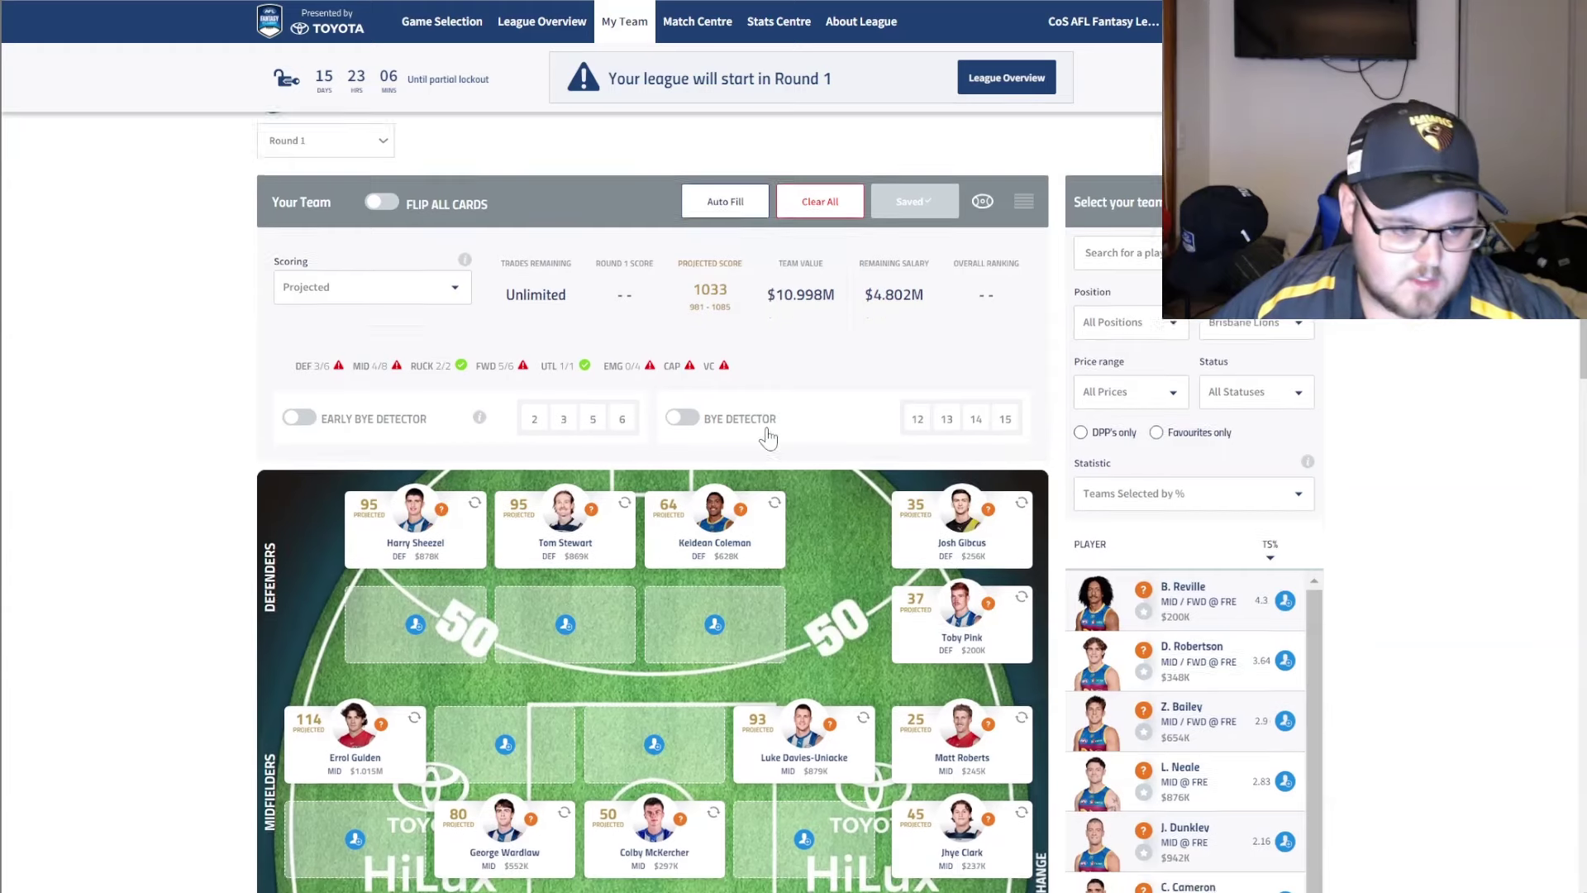
scroll(856, 355, "up", 1)
scroll(857, 329, "down", 1)
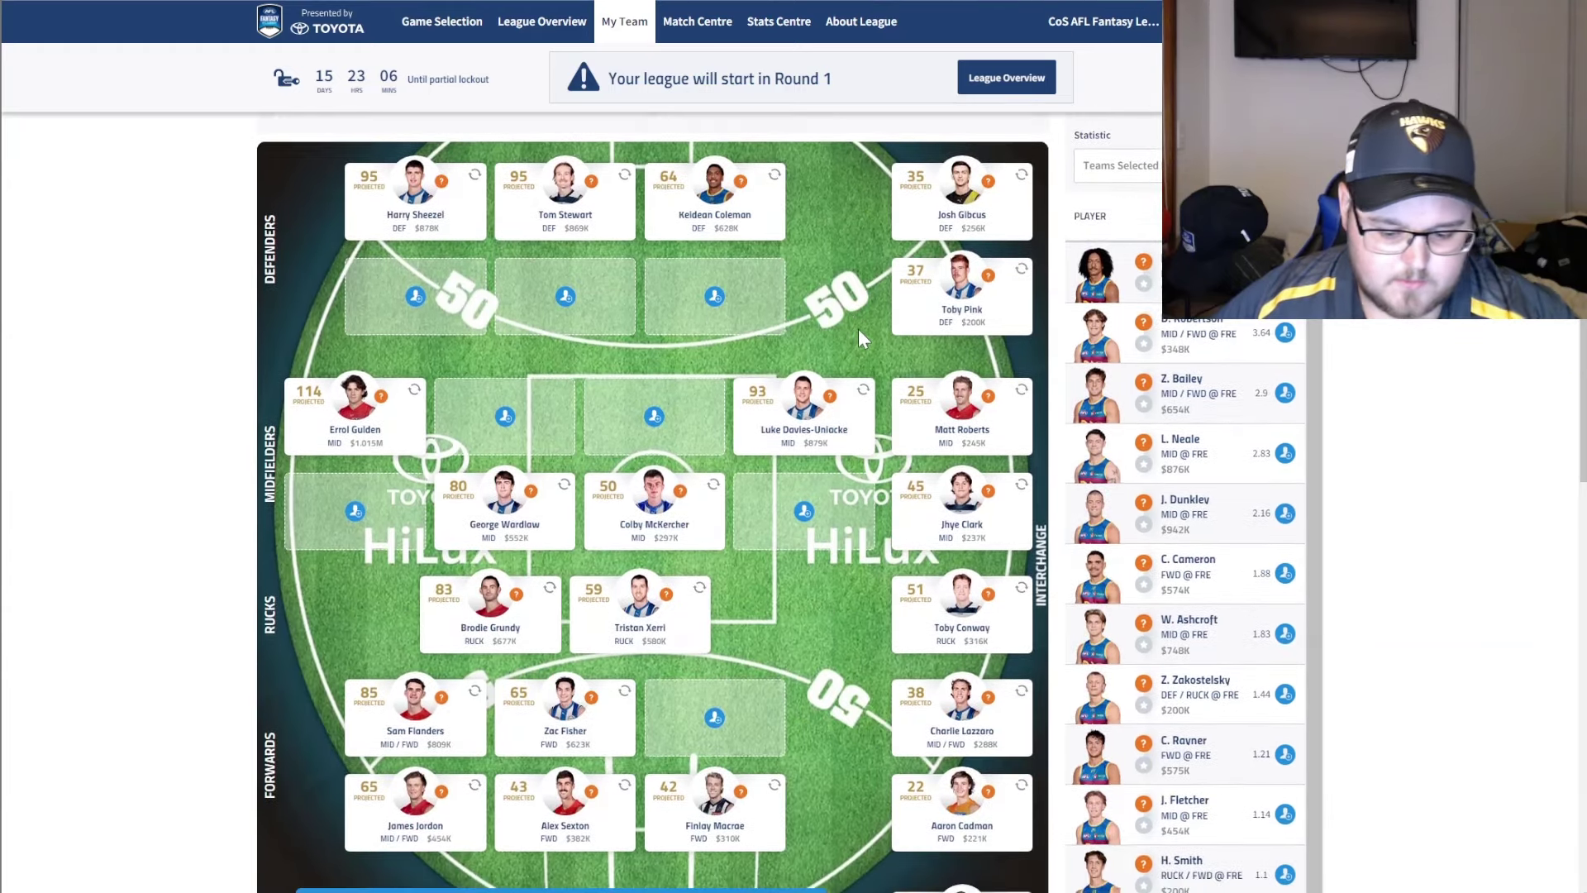
key("ctrl+minus")
key("ctrl+minus")
key("ctrl+minus")
key("ctrl+minus")
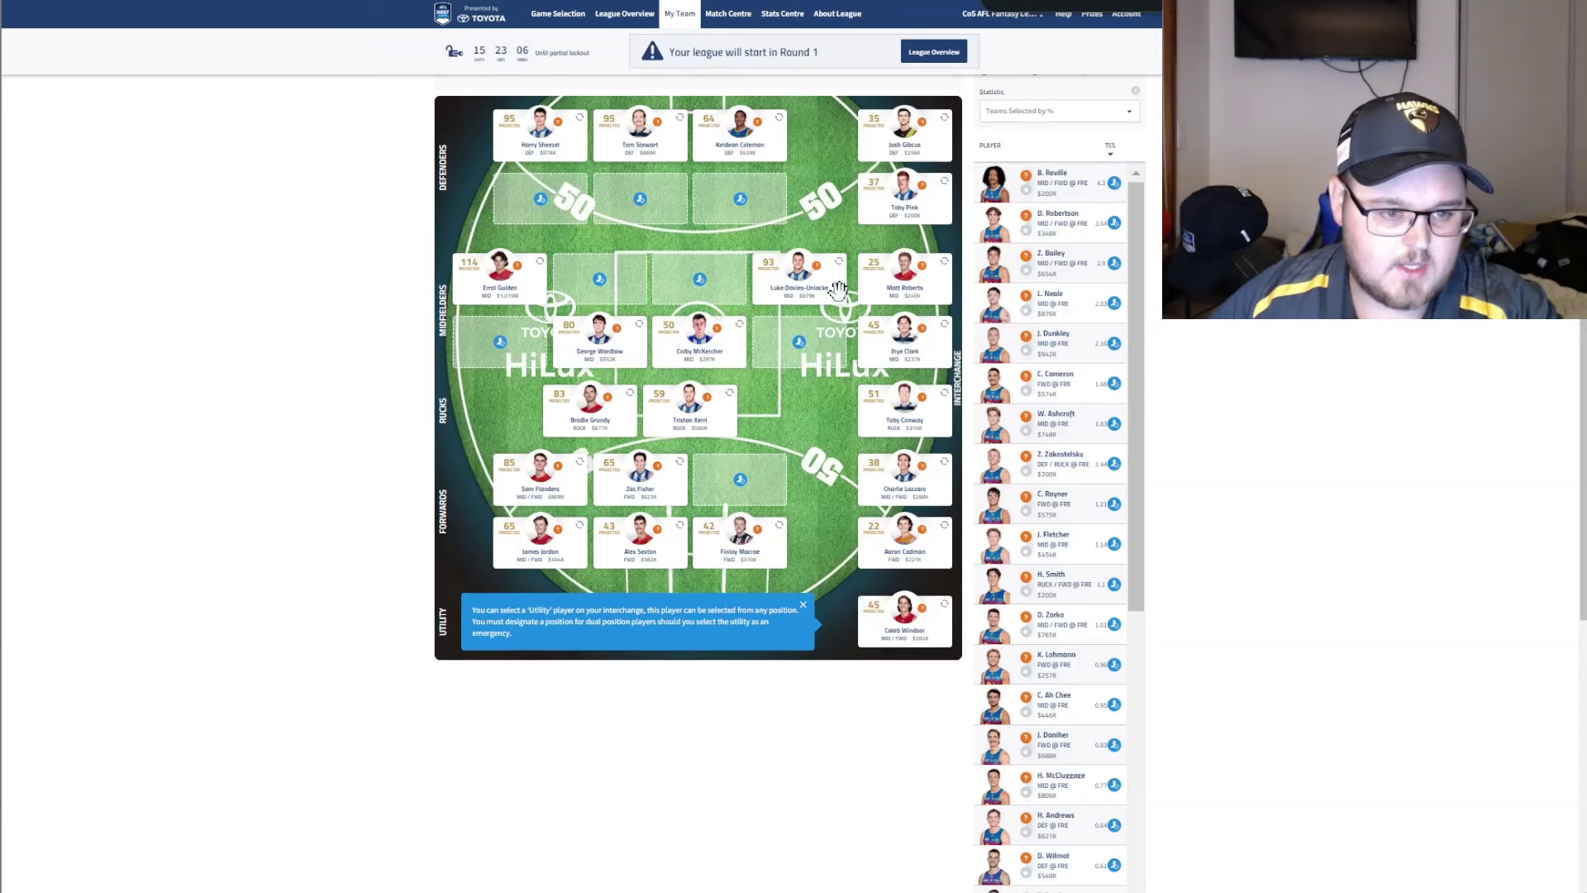
key("ctrl+plus")
key("ctrl+plus")
key("ctrl+plus")
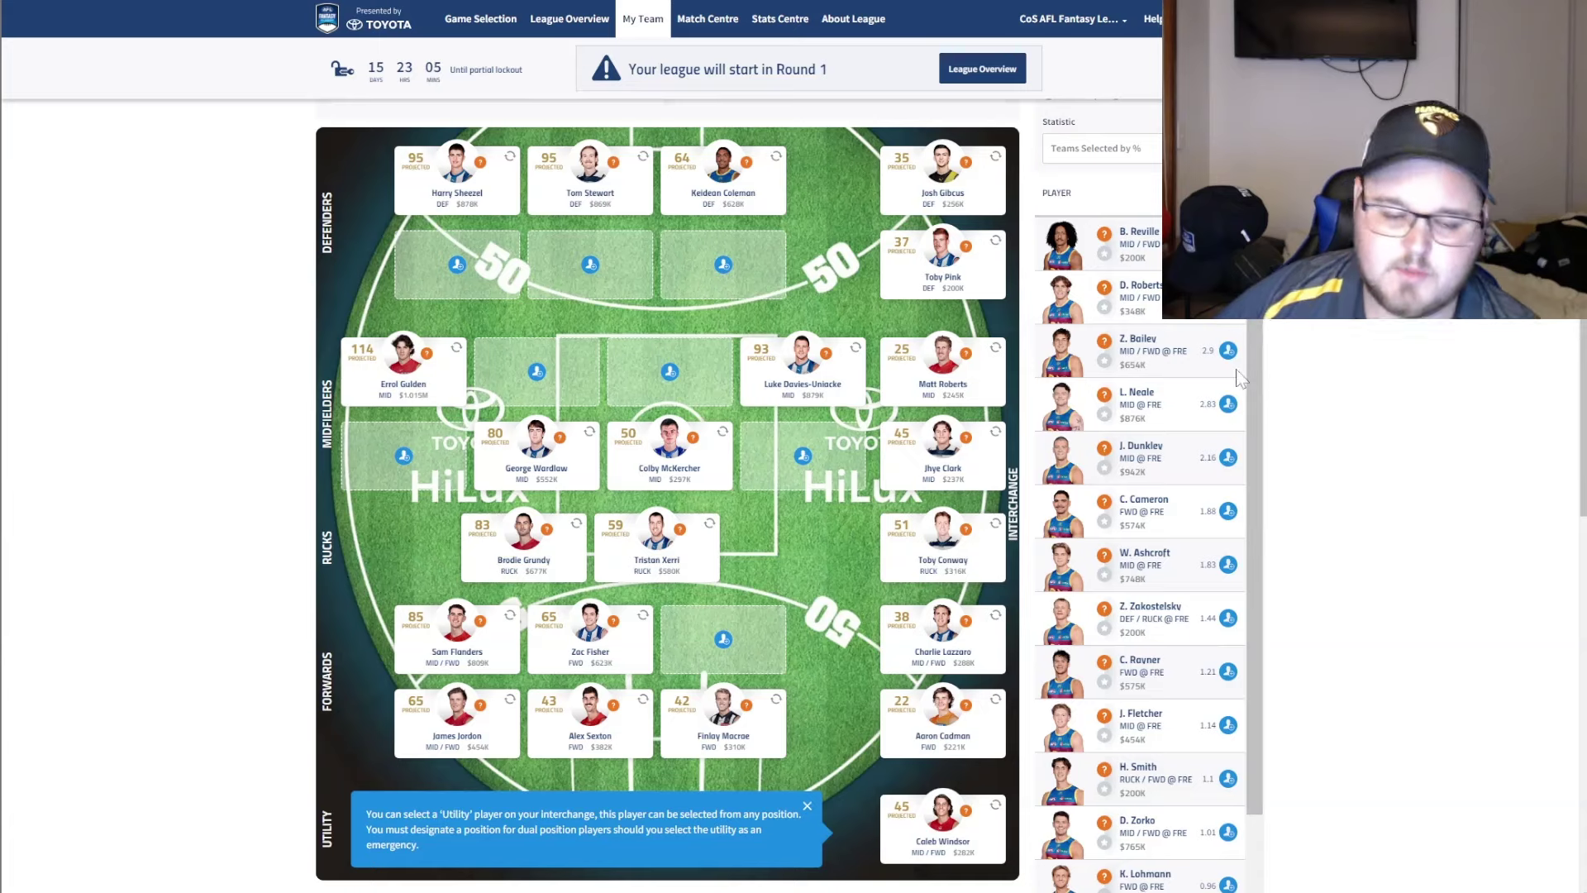
Filter the player list to the Western Bulldogs club and add midfielder Ryley Sanders in the last slot of the lower midfield row
scroll(1350, 347, "up", 4)
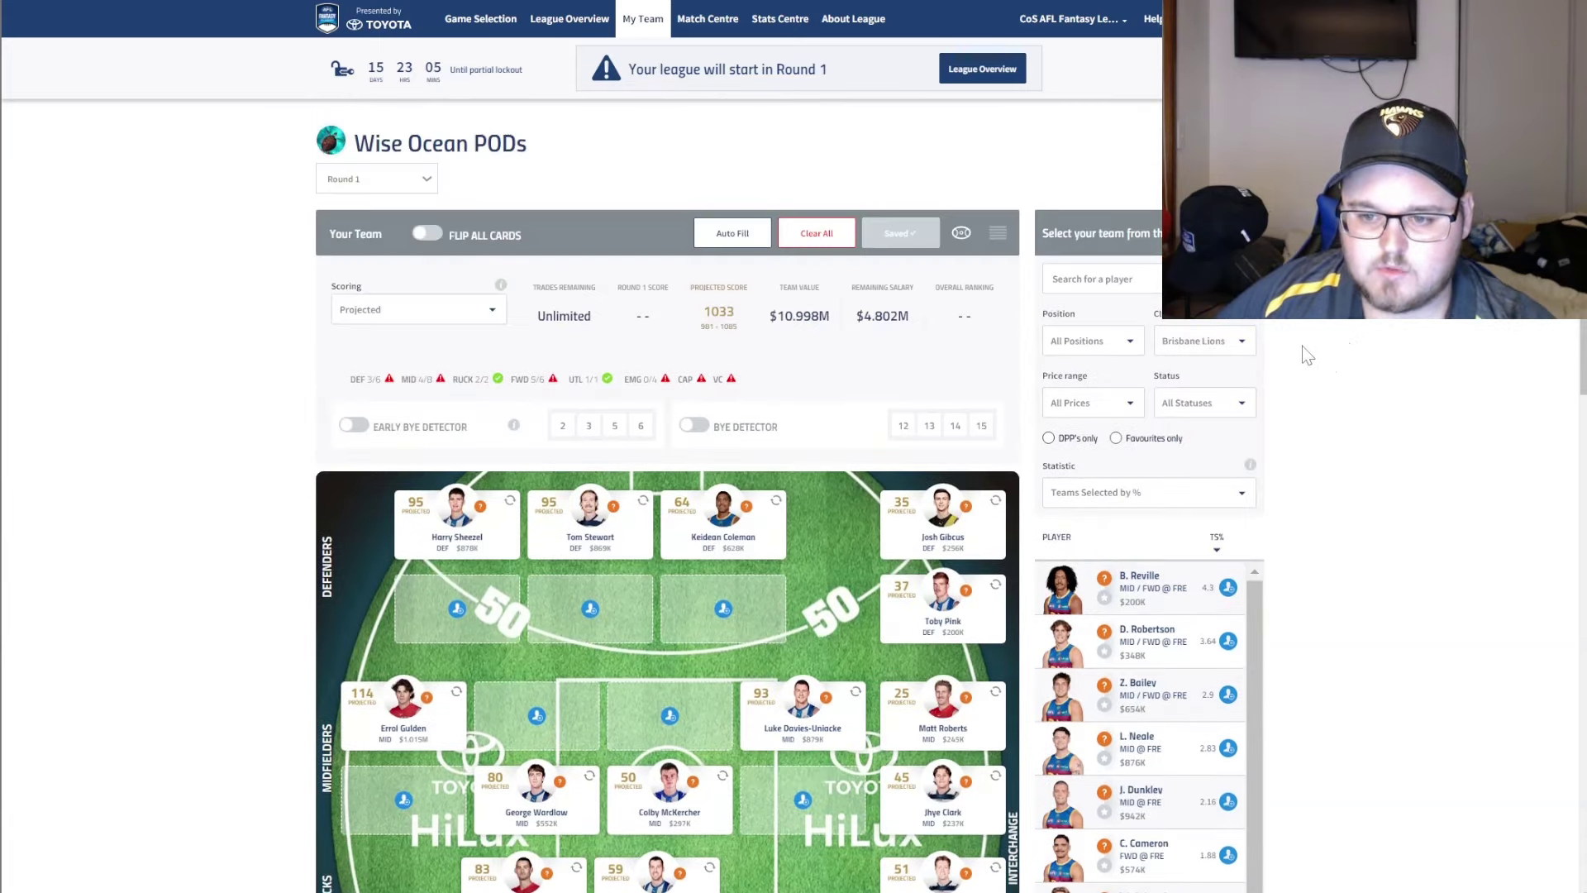
left_click(1202, 340)
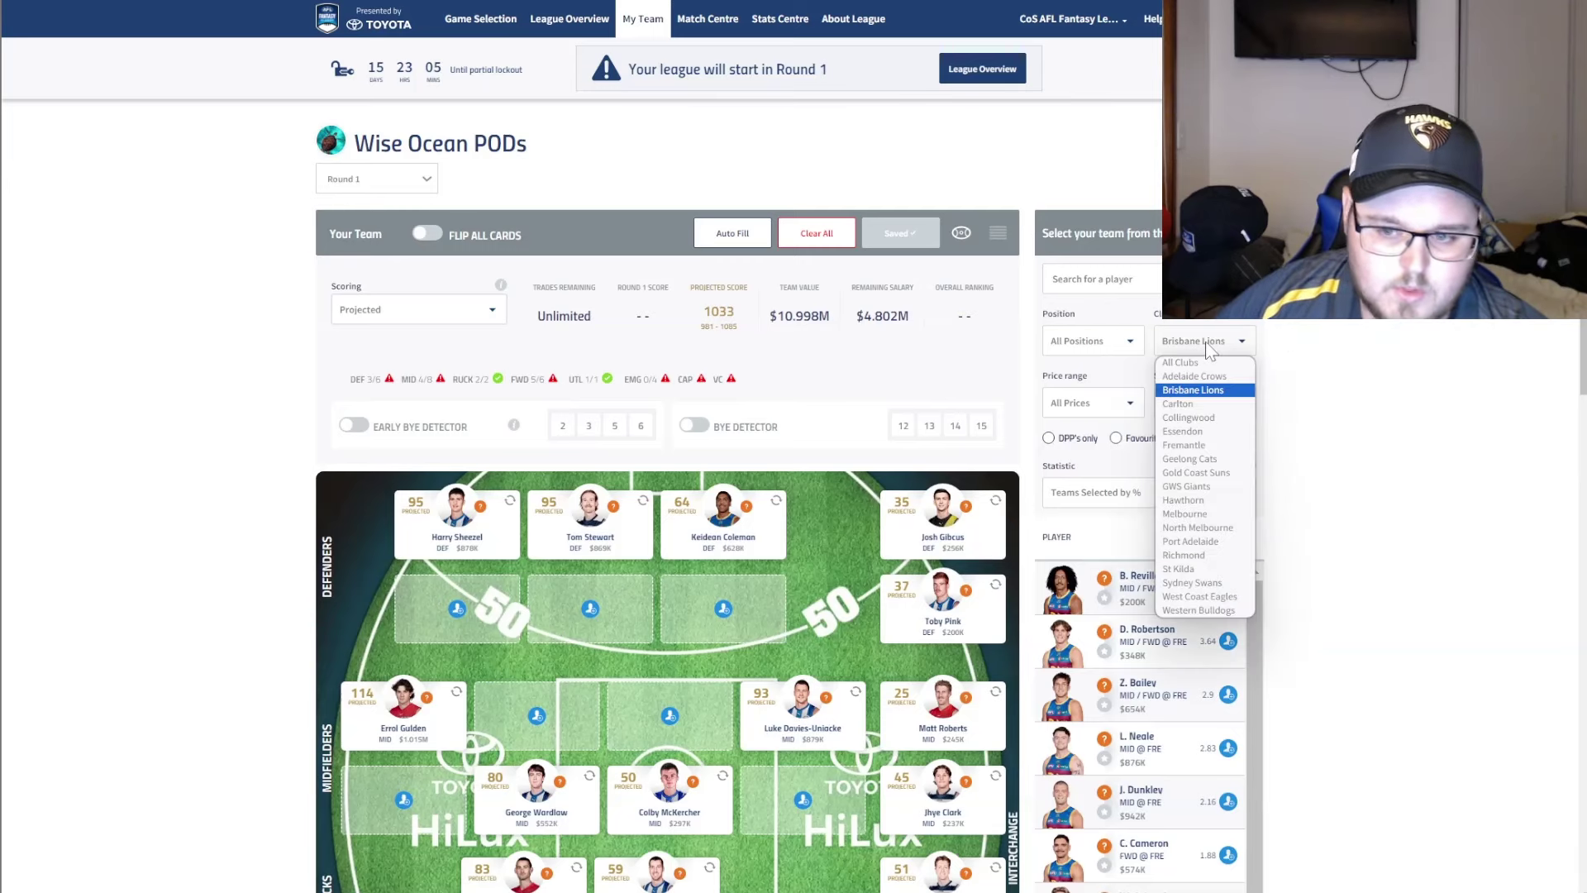
left_click(1198, 609)
scroll(1385, 460, "down", 2)
scroll(1385, 460, "down", 1)
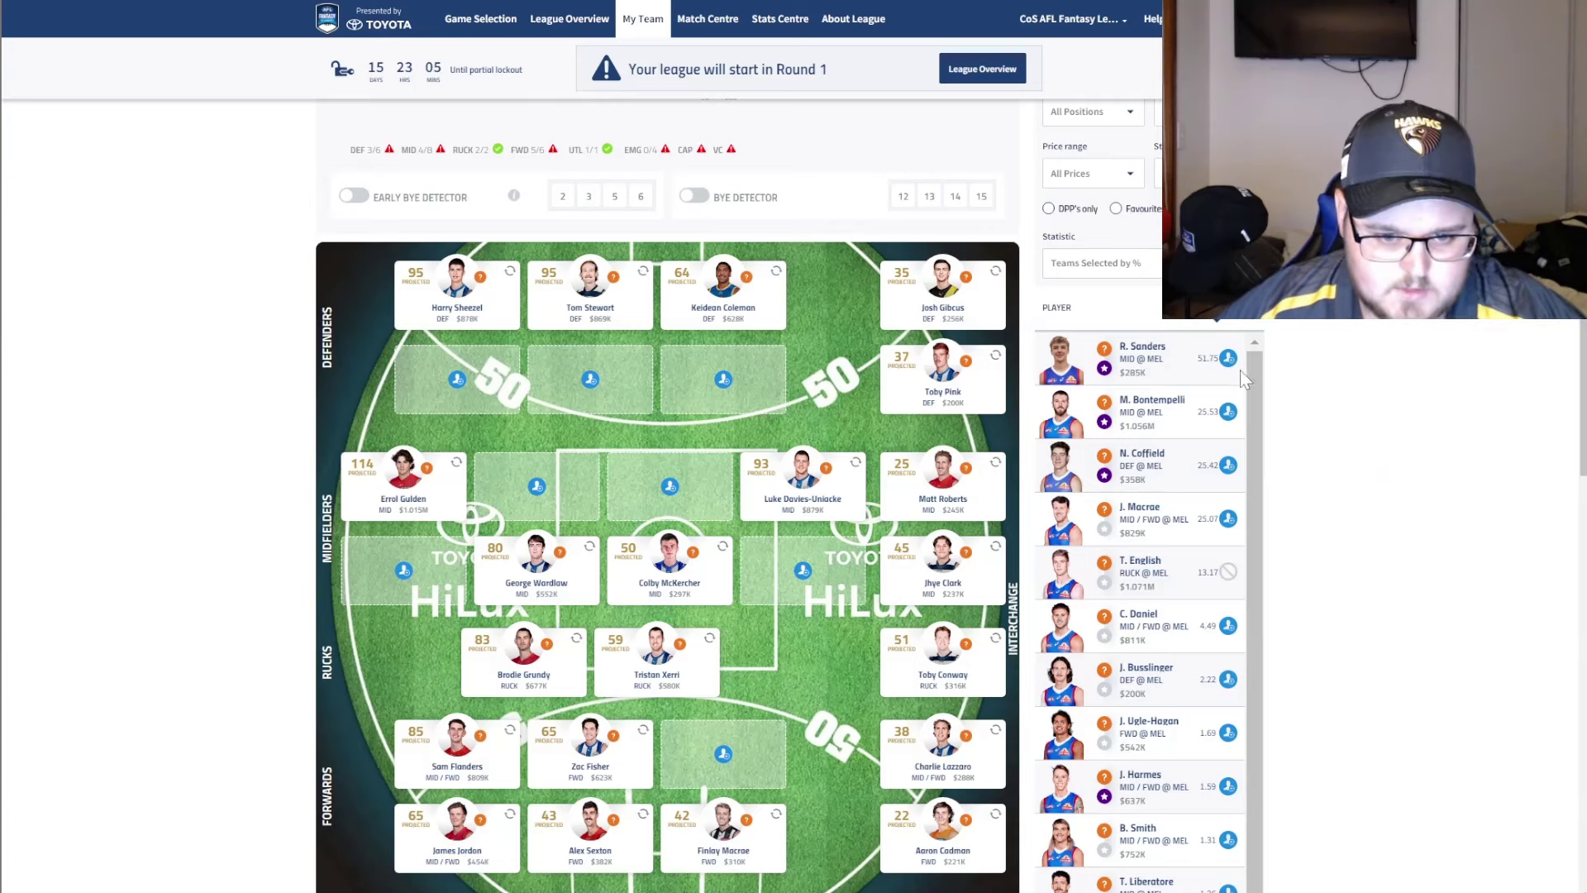
left_click(1228, 358)
left_click_drag(785, 574, 793, 572)
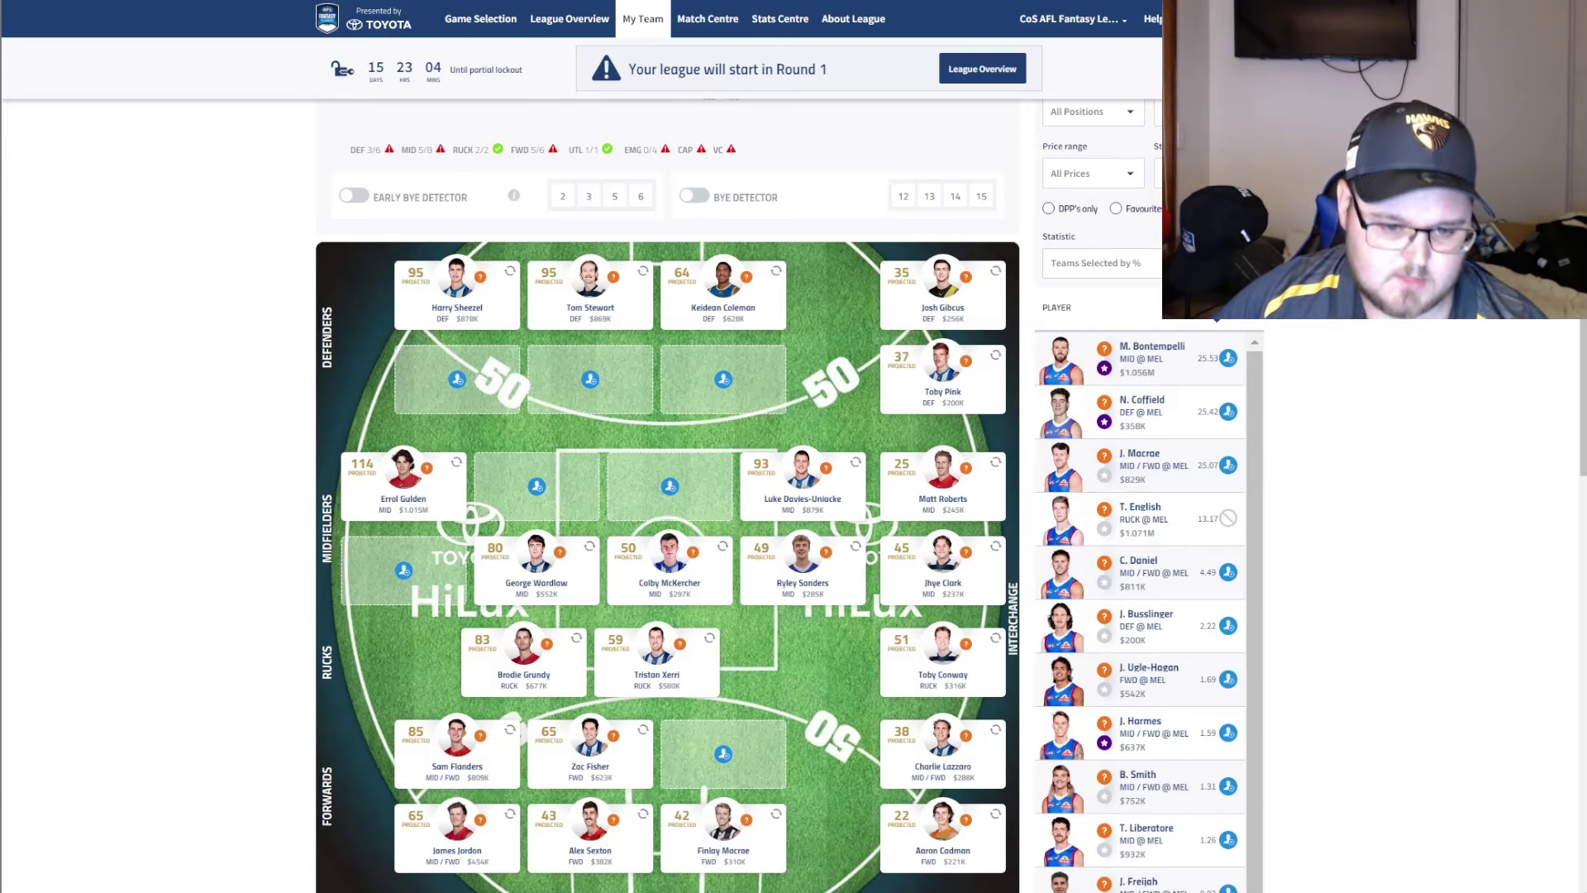
Check James Harmes's player overview and recruit defender Nick Coffield into the last slot of the lower defender row
left_click(1145, 723)
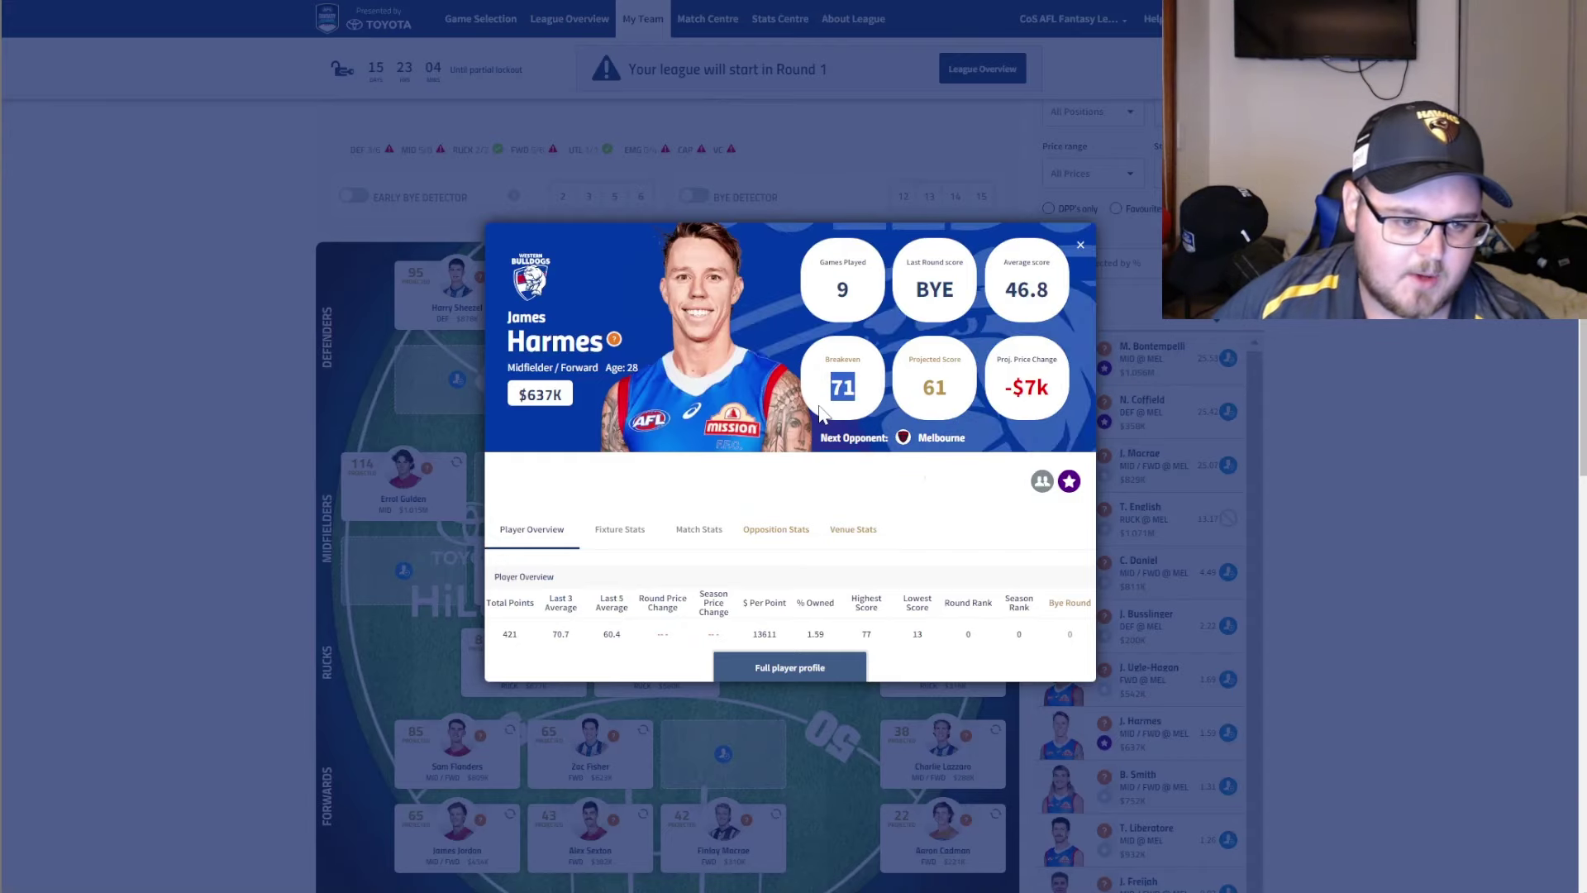
left_click(1080, 250)
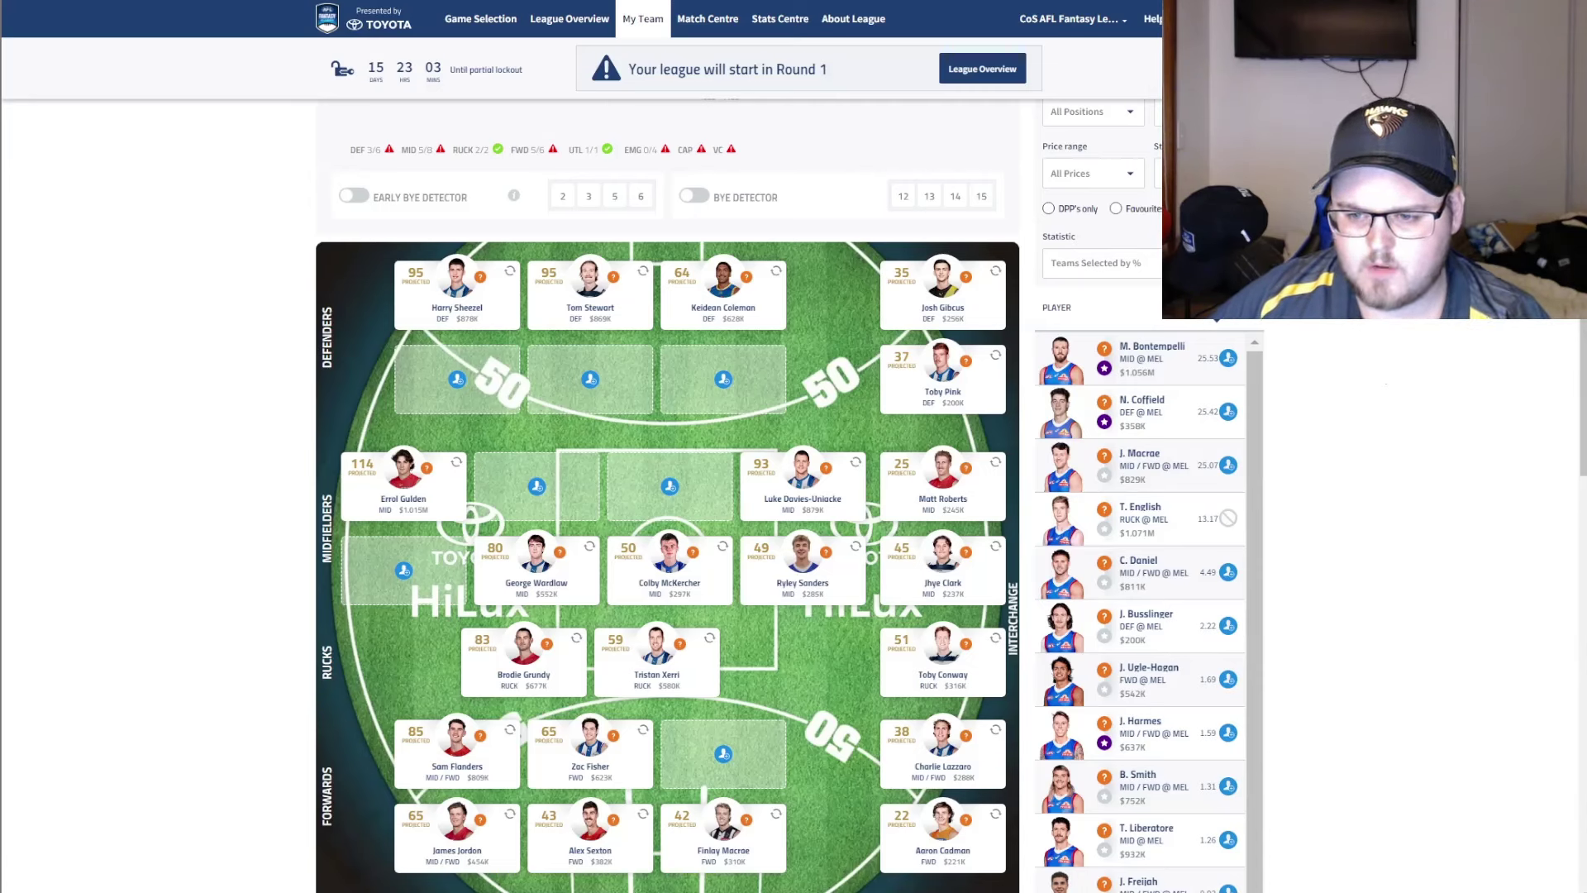
left_click(1228, 411)
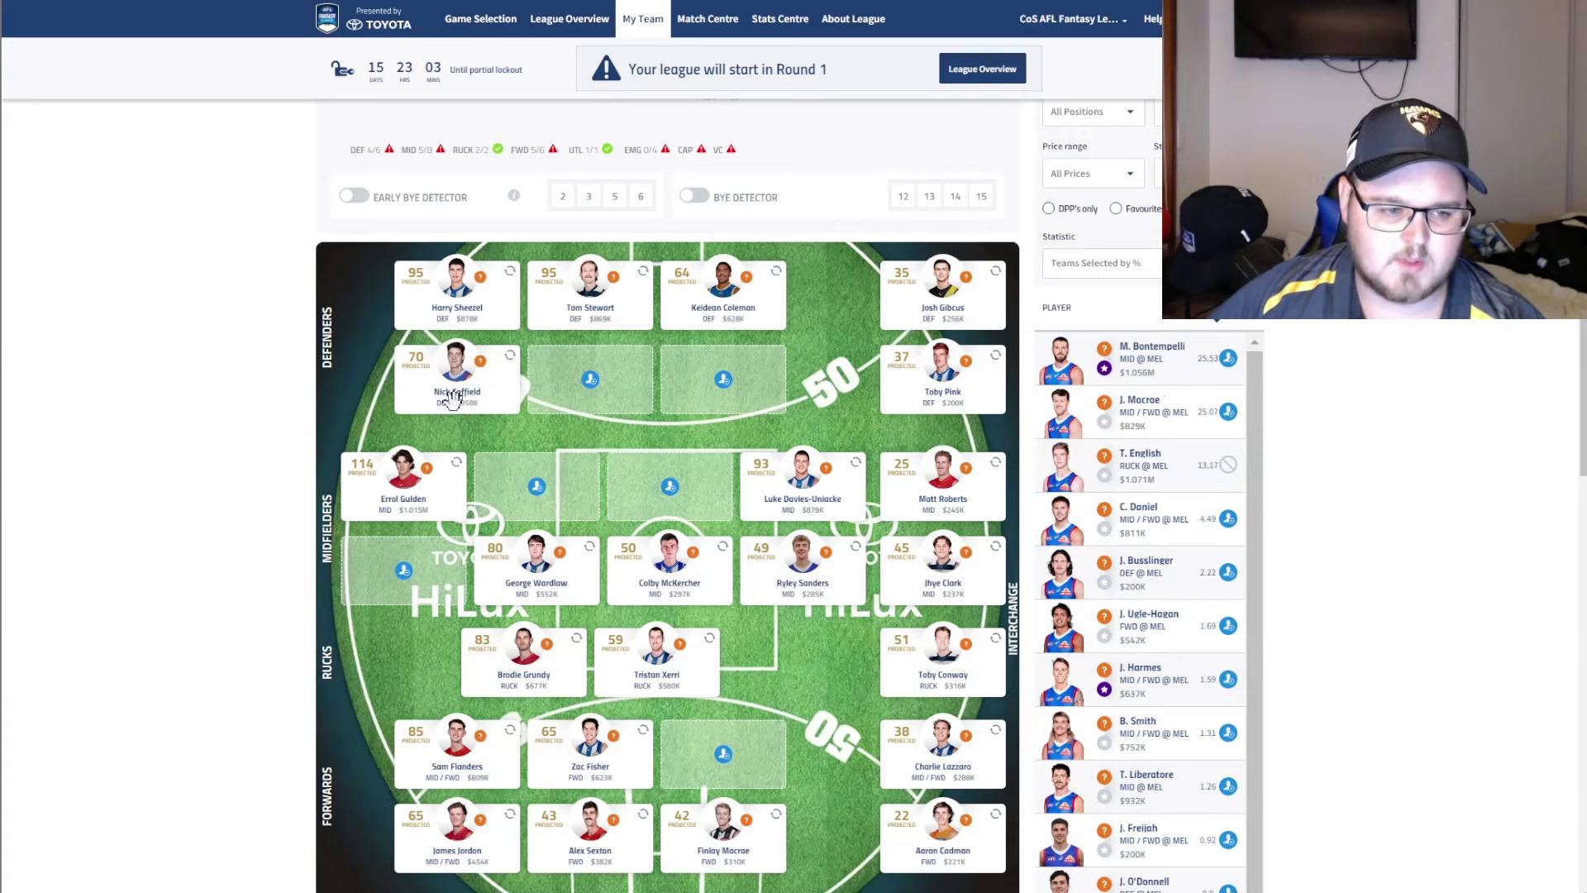
left_click(740, 387)
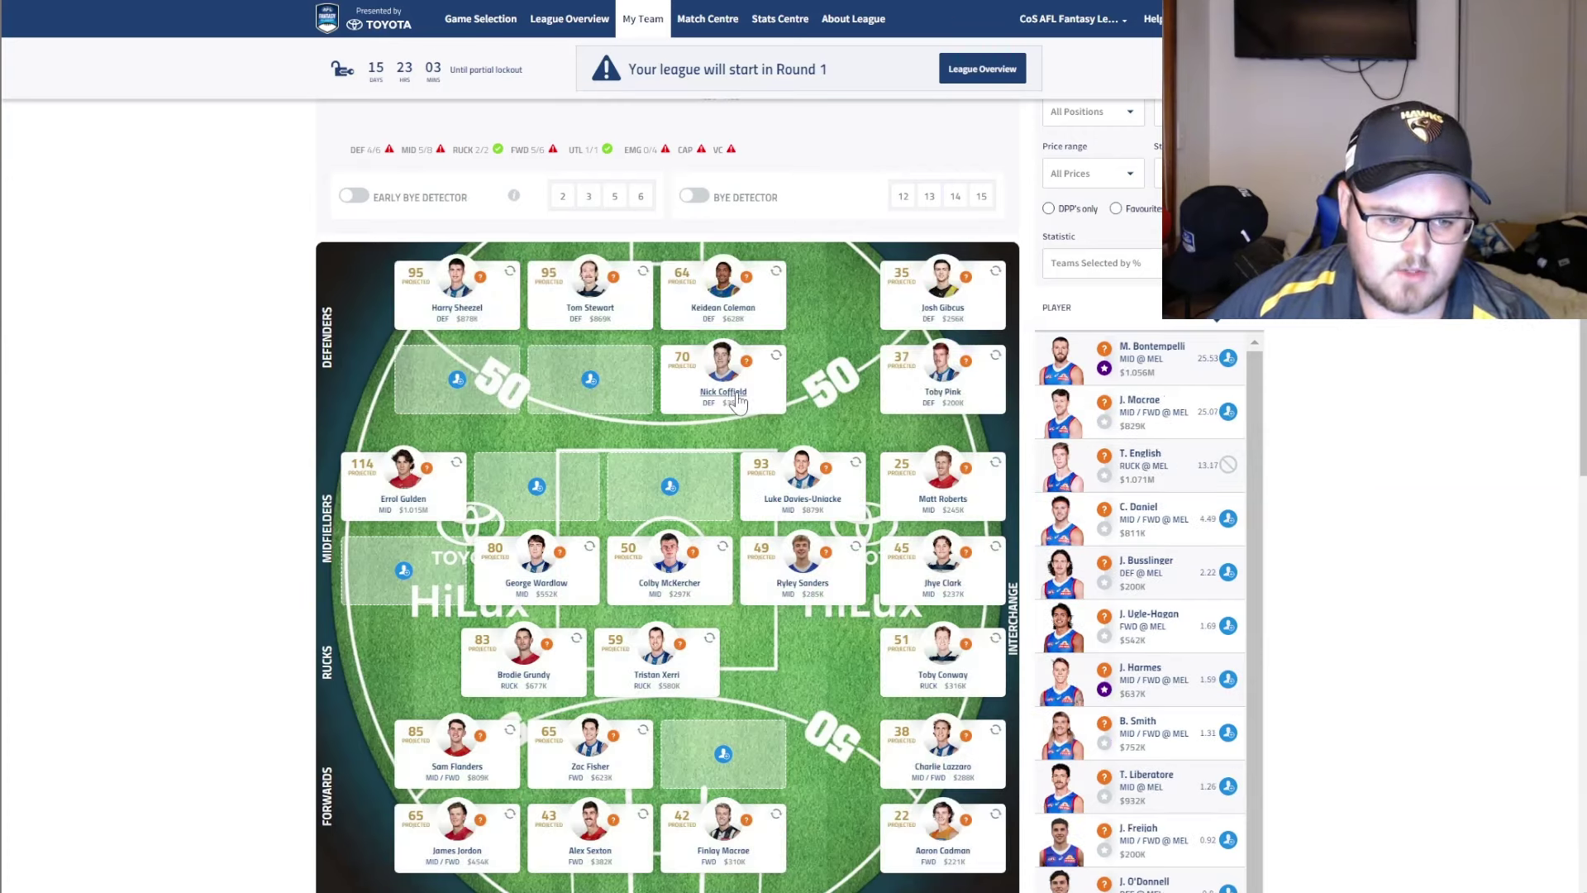
Review Nick Coffield's player overview, focusing on his breakeven and projected score
left_click(738, 403)
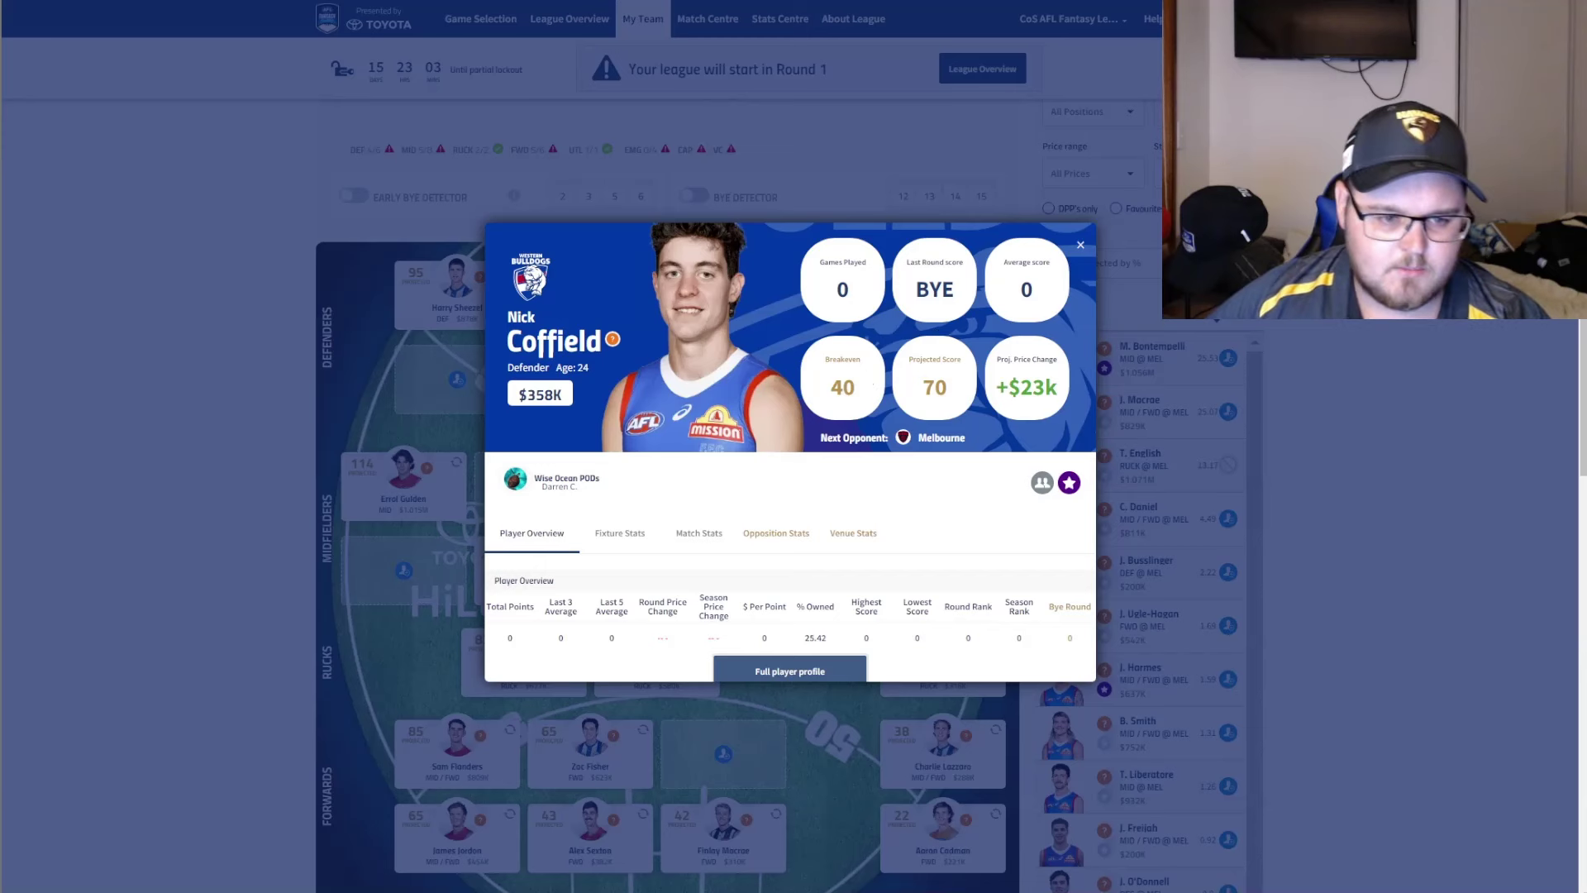
double_click(866, 392)
left_click(866, 397)
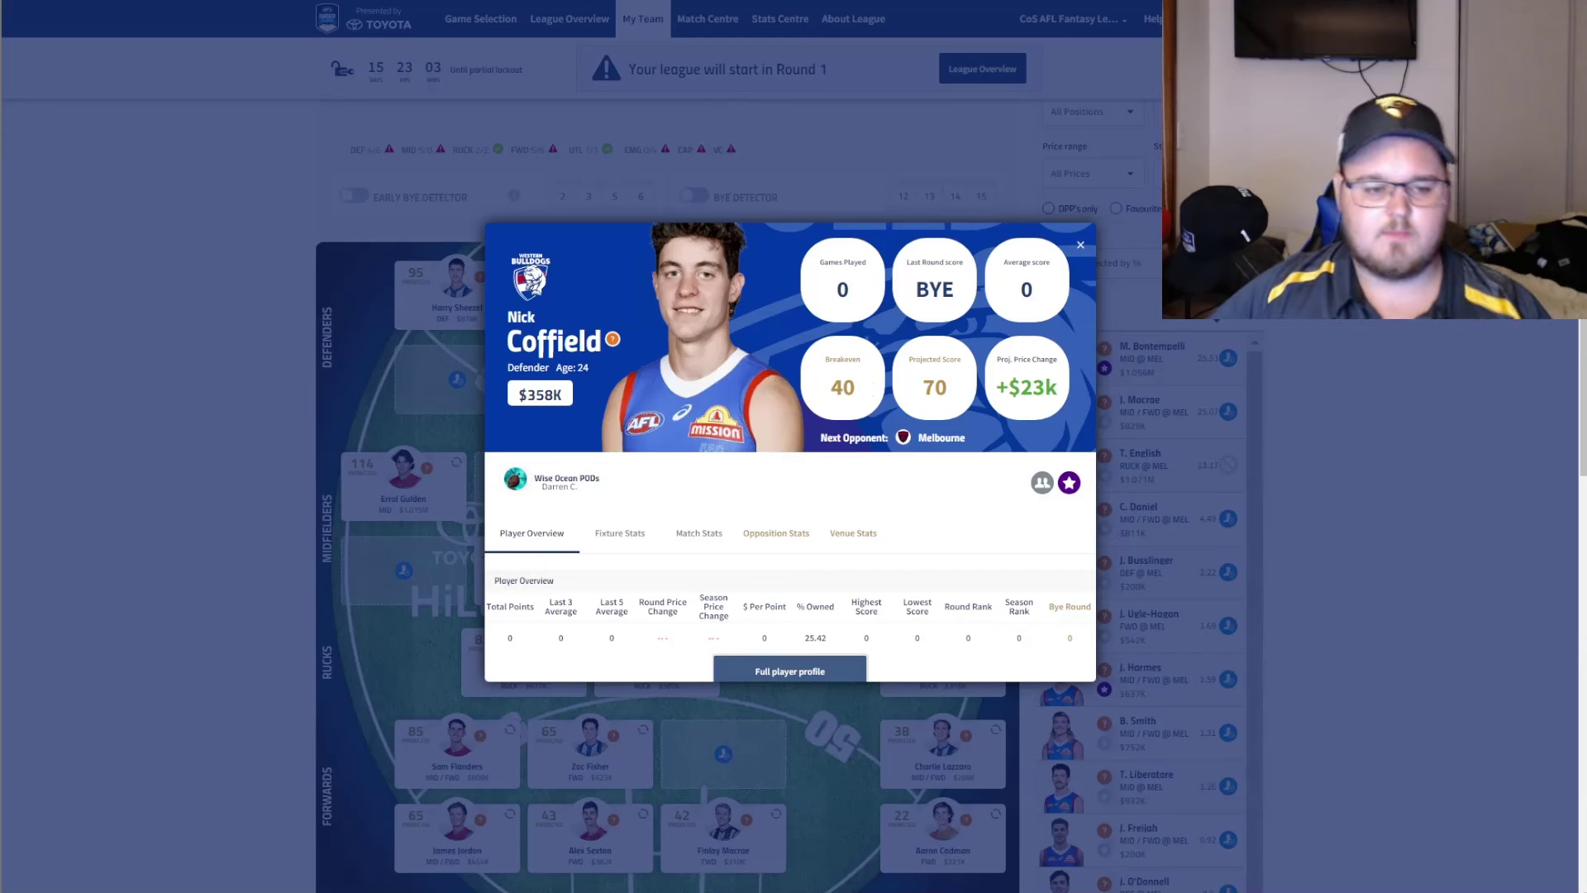
double_click(843, 389)
left_click(914, 364)
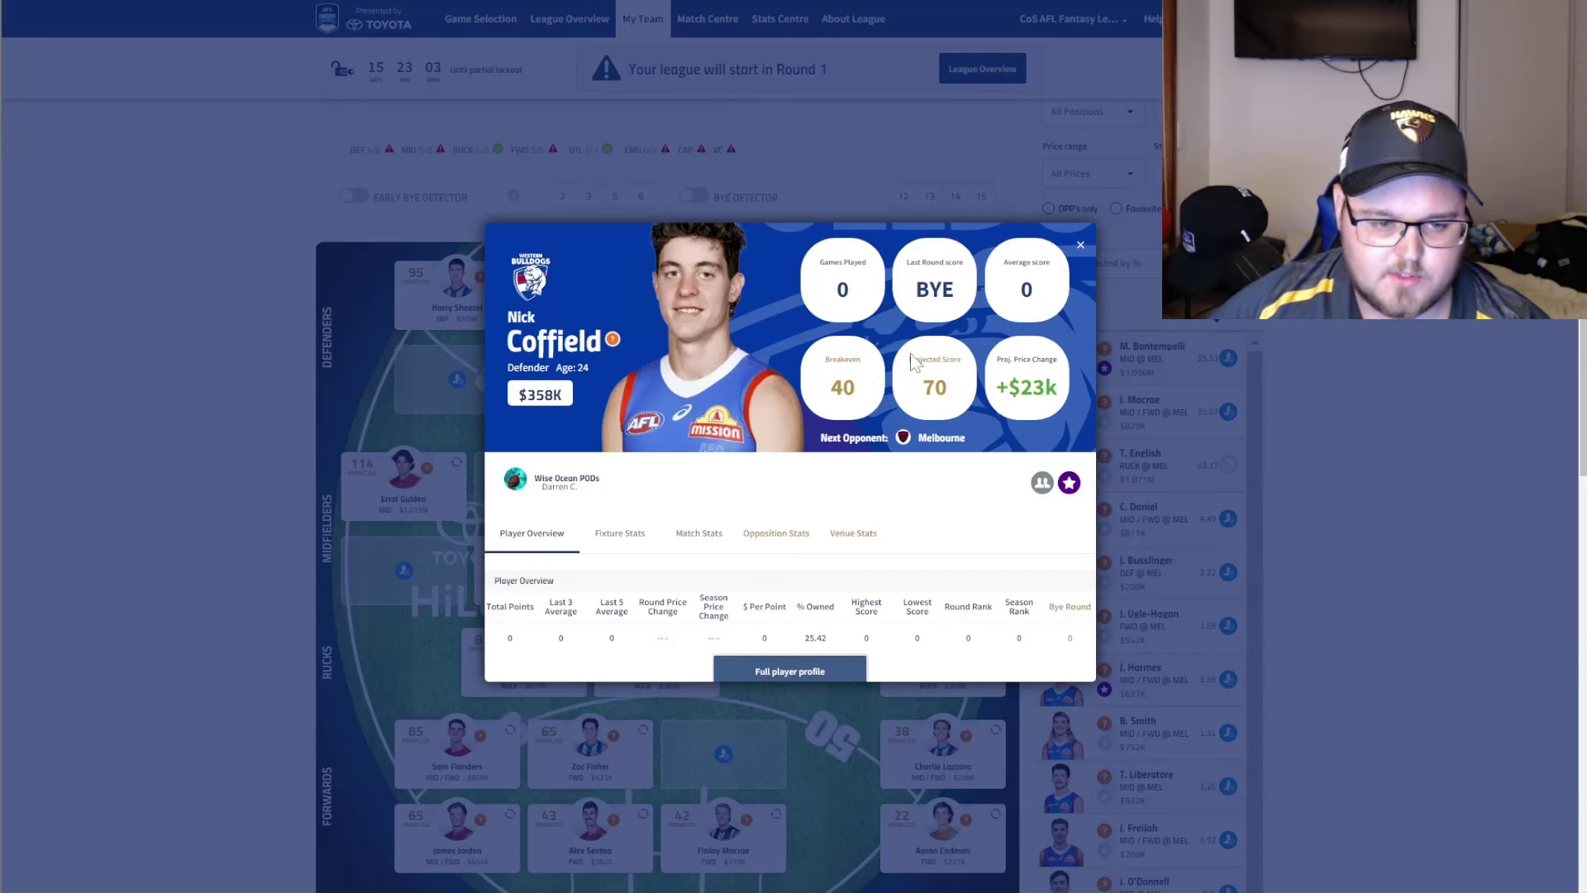
left_click(1081, 245)
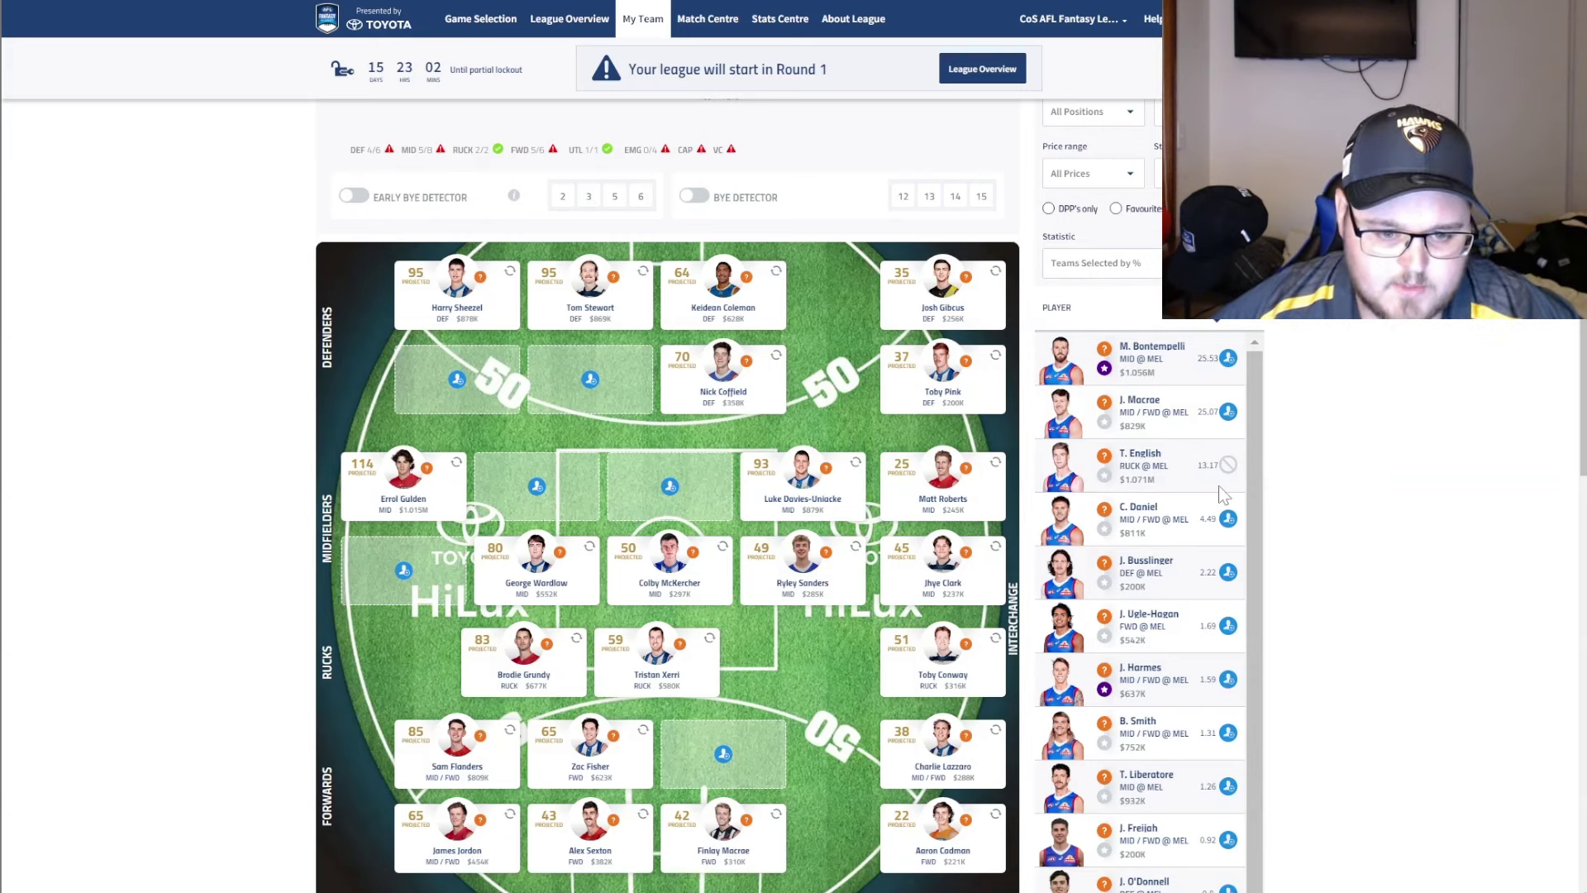
Compare the player overviews of Western Bulldogs players Caleb Daniel and Tom Liberatore
left_click(1144, 504)
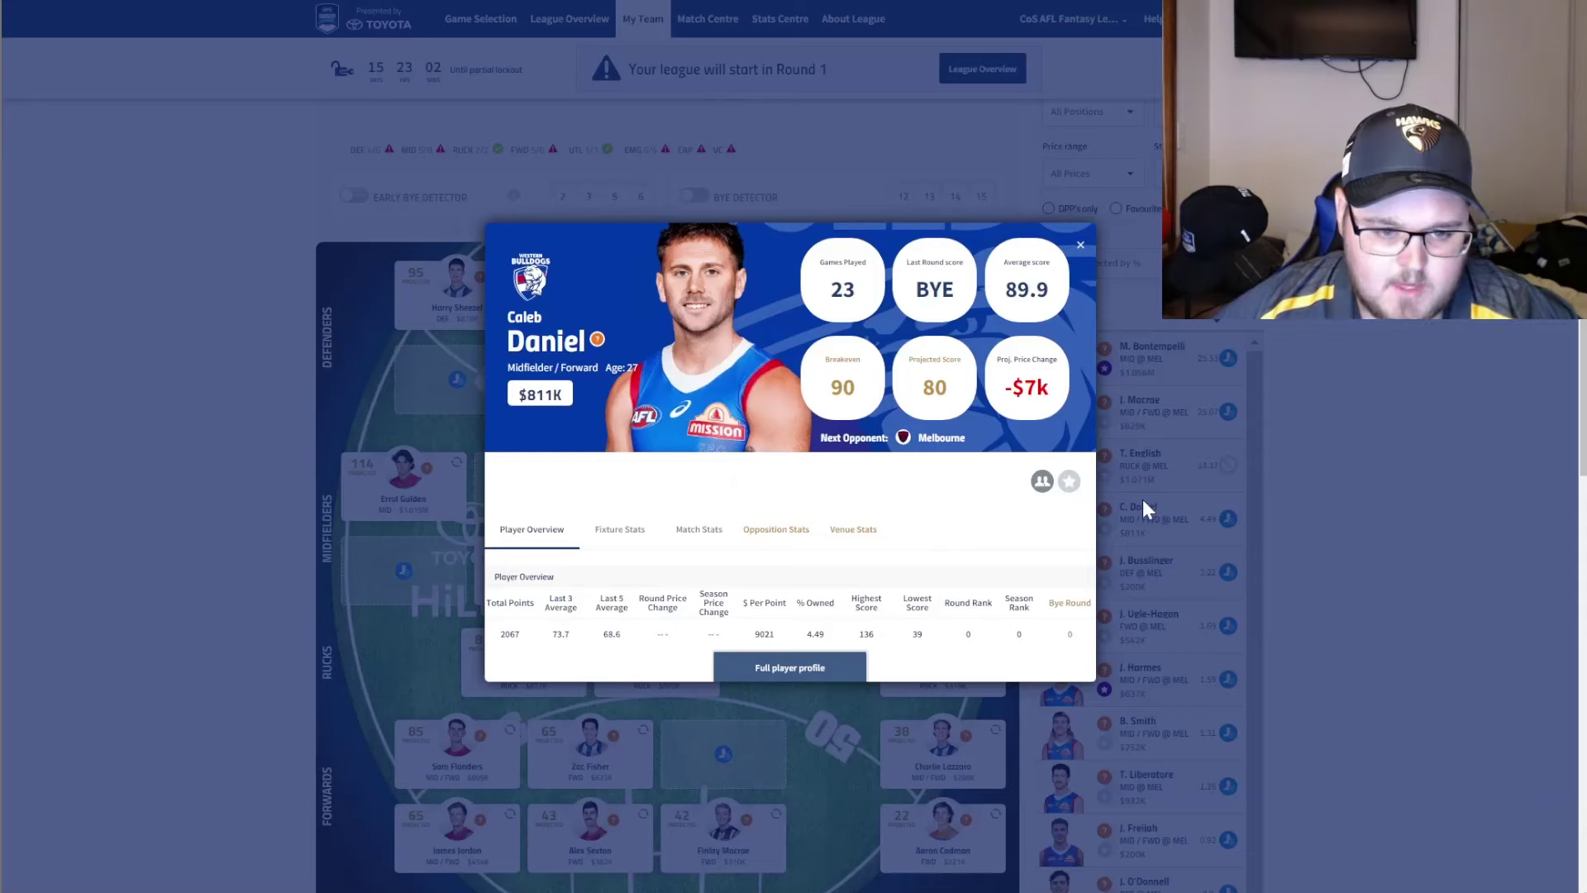
left_click(1081, 247)
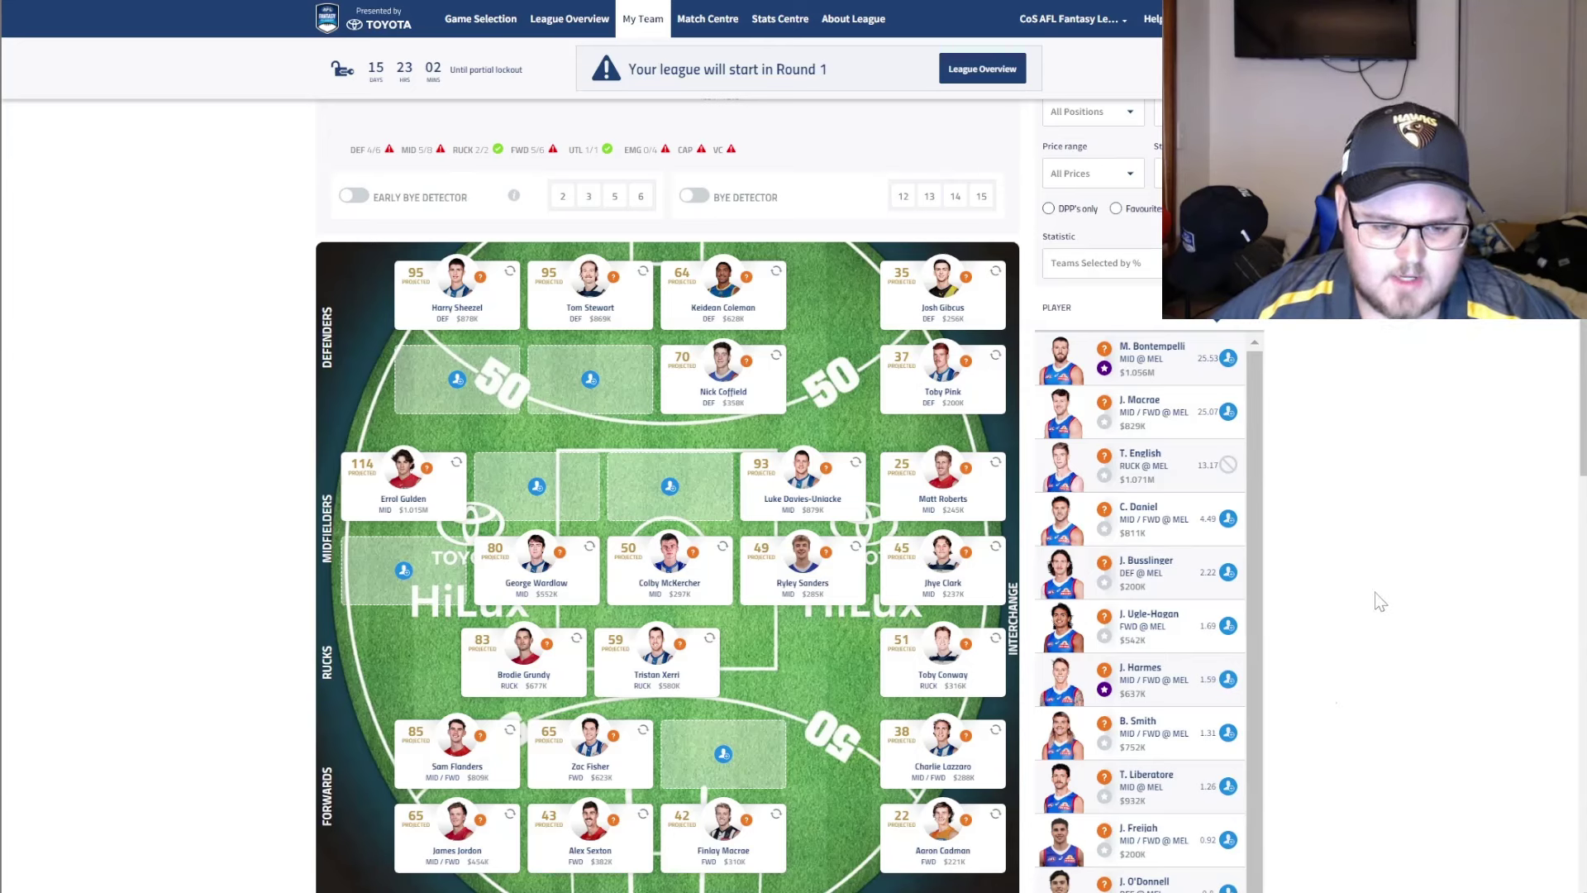
left_click(1152, 774)
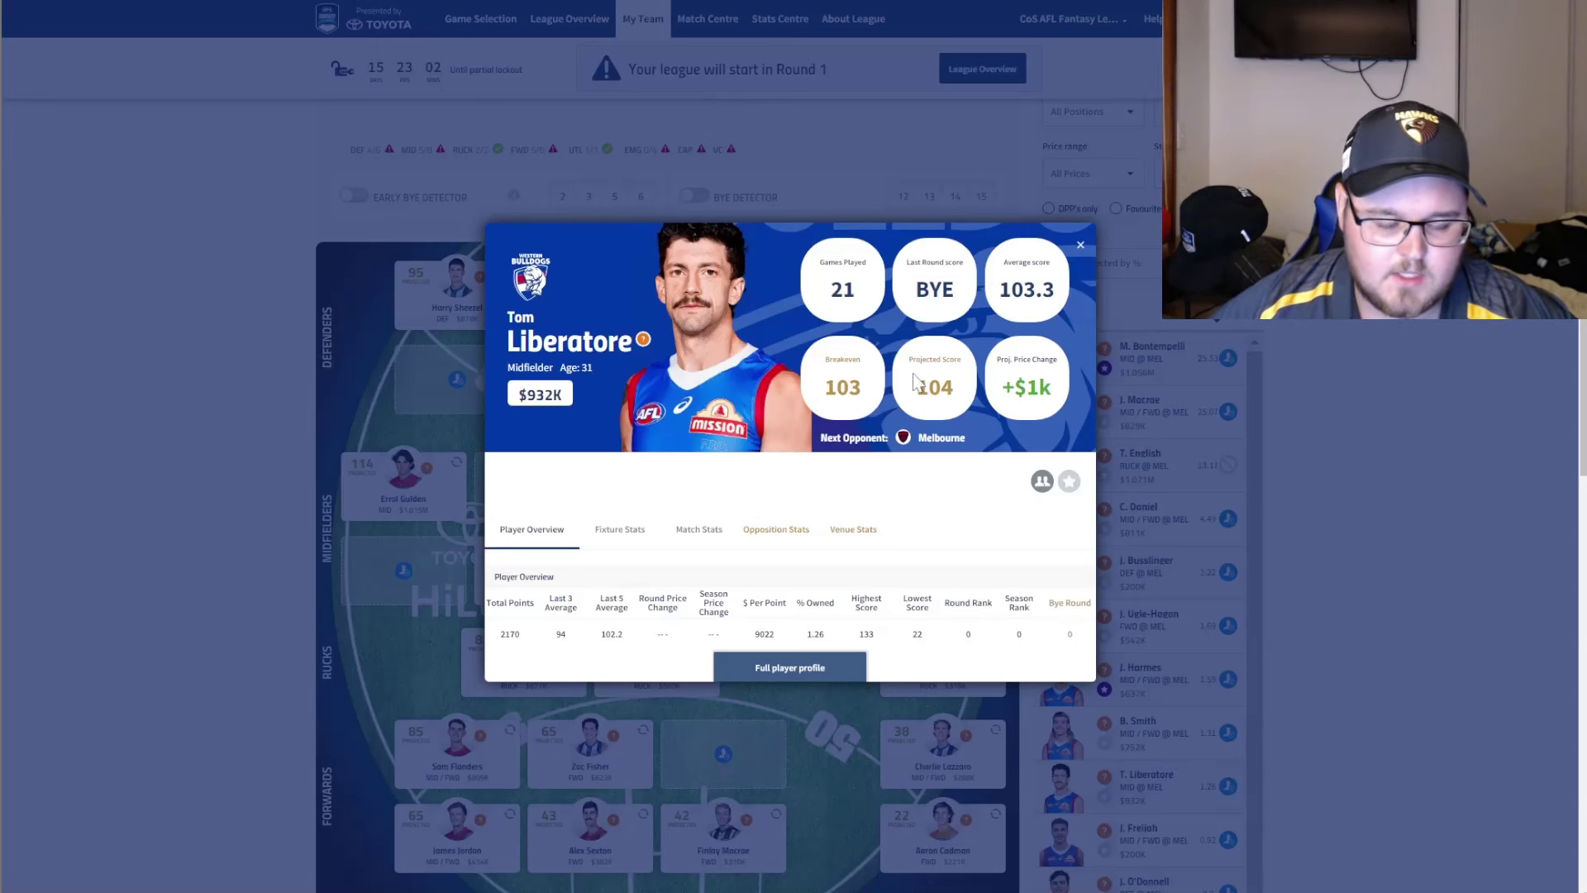
left_click(1080, 247)
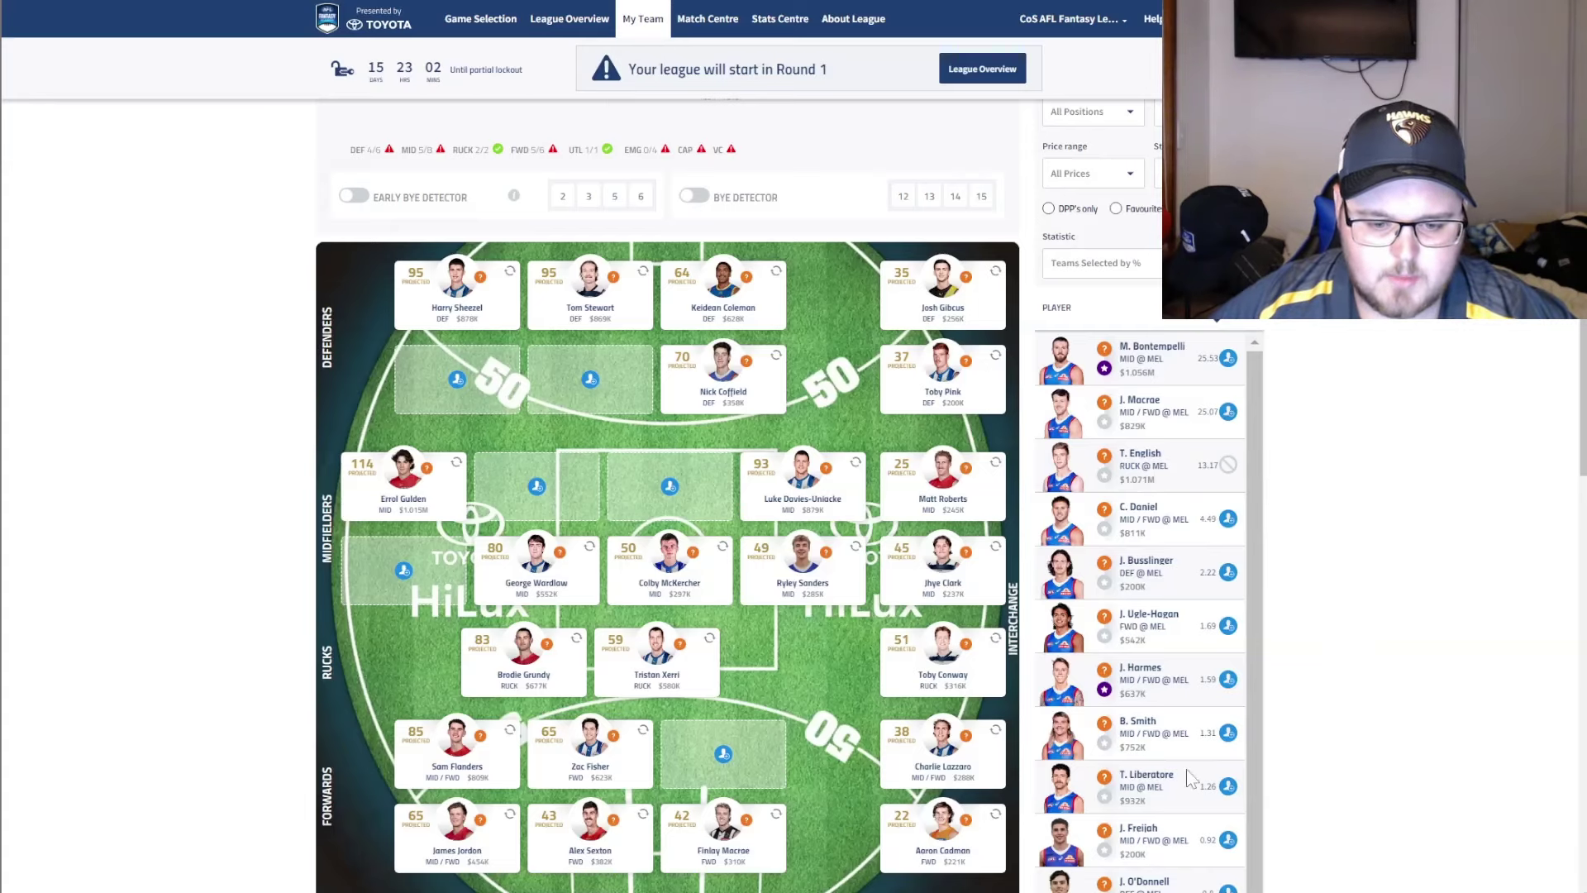
Filter the player list to the Hawthorn club
scroll(1351, 504, "up", 2)
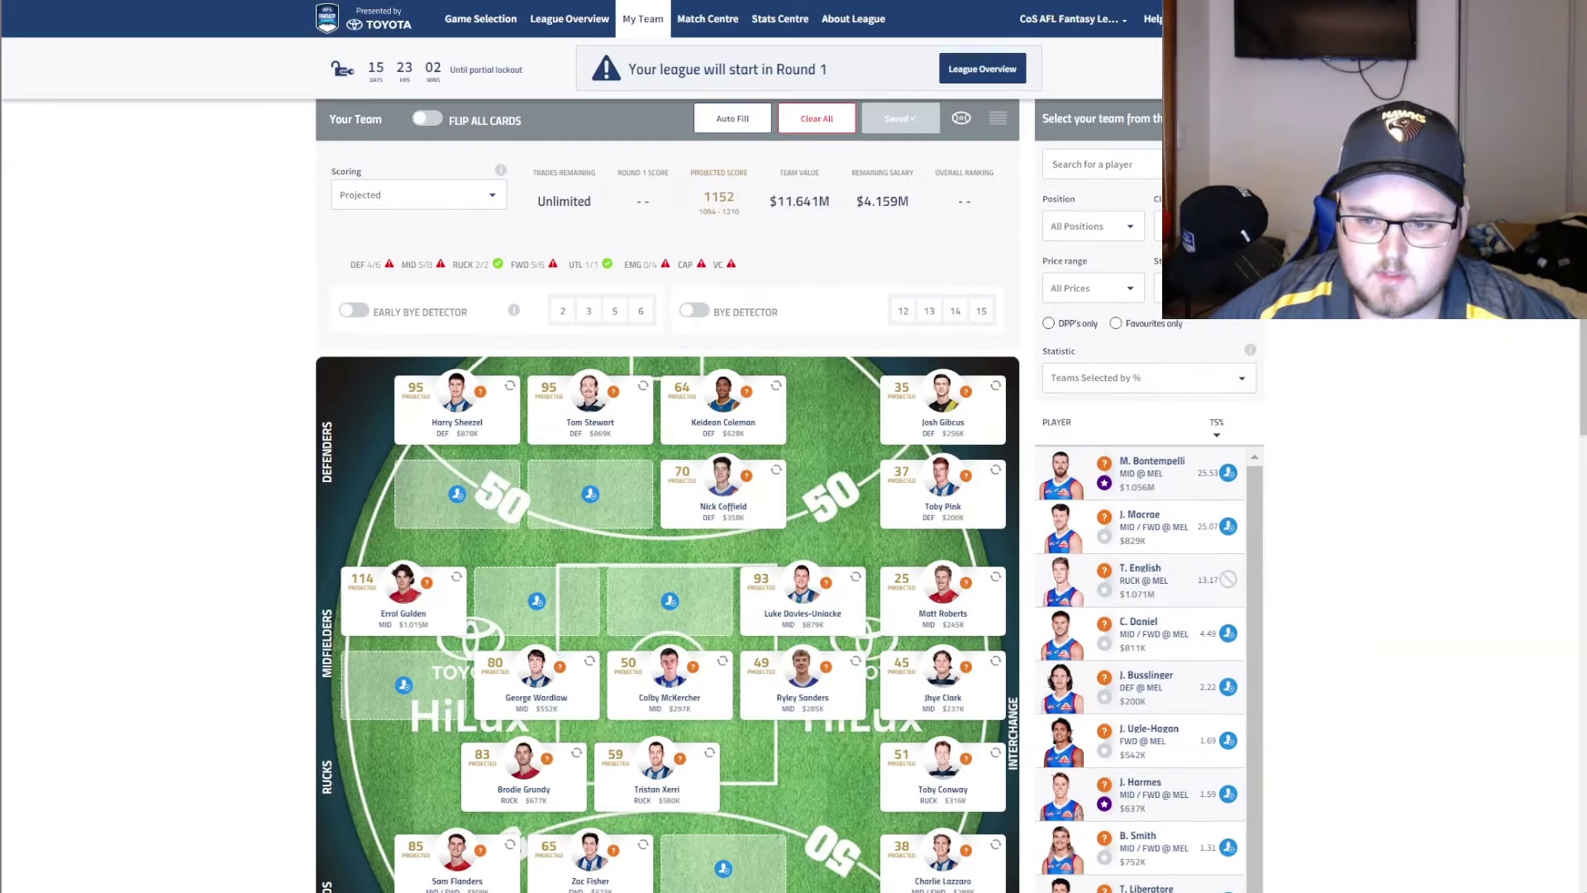
left_click(1203, 226)
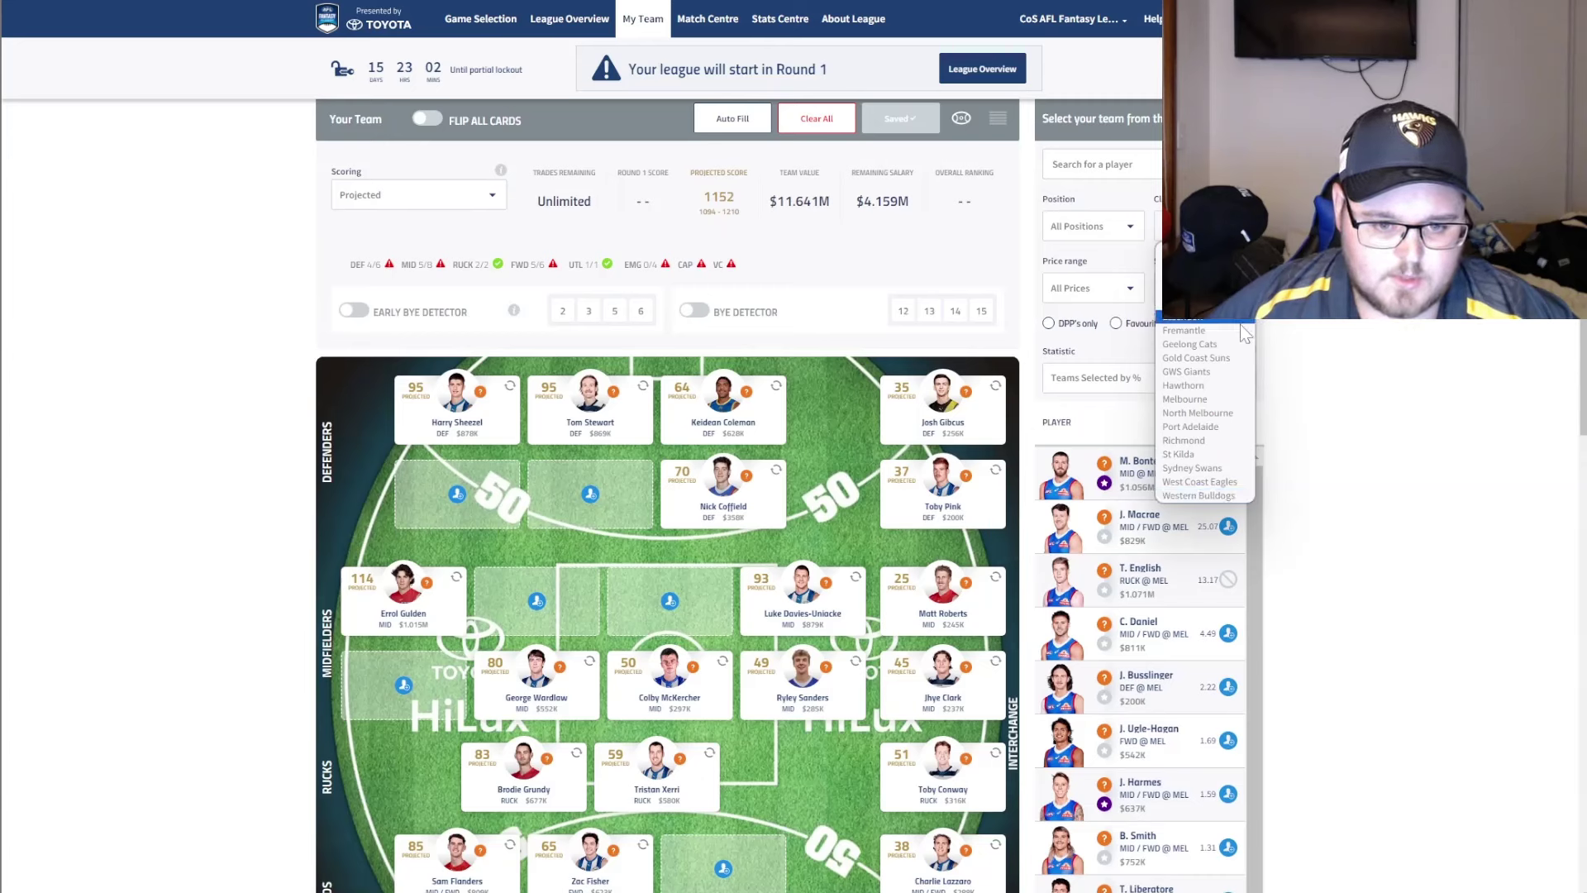
left_click(1230, 386)
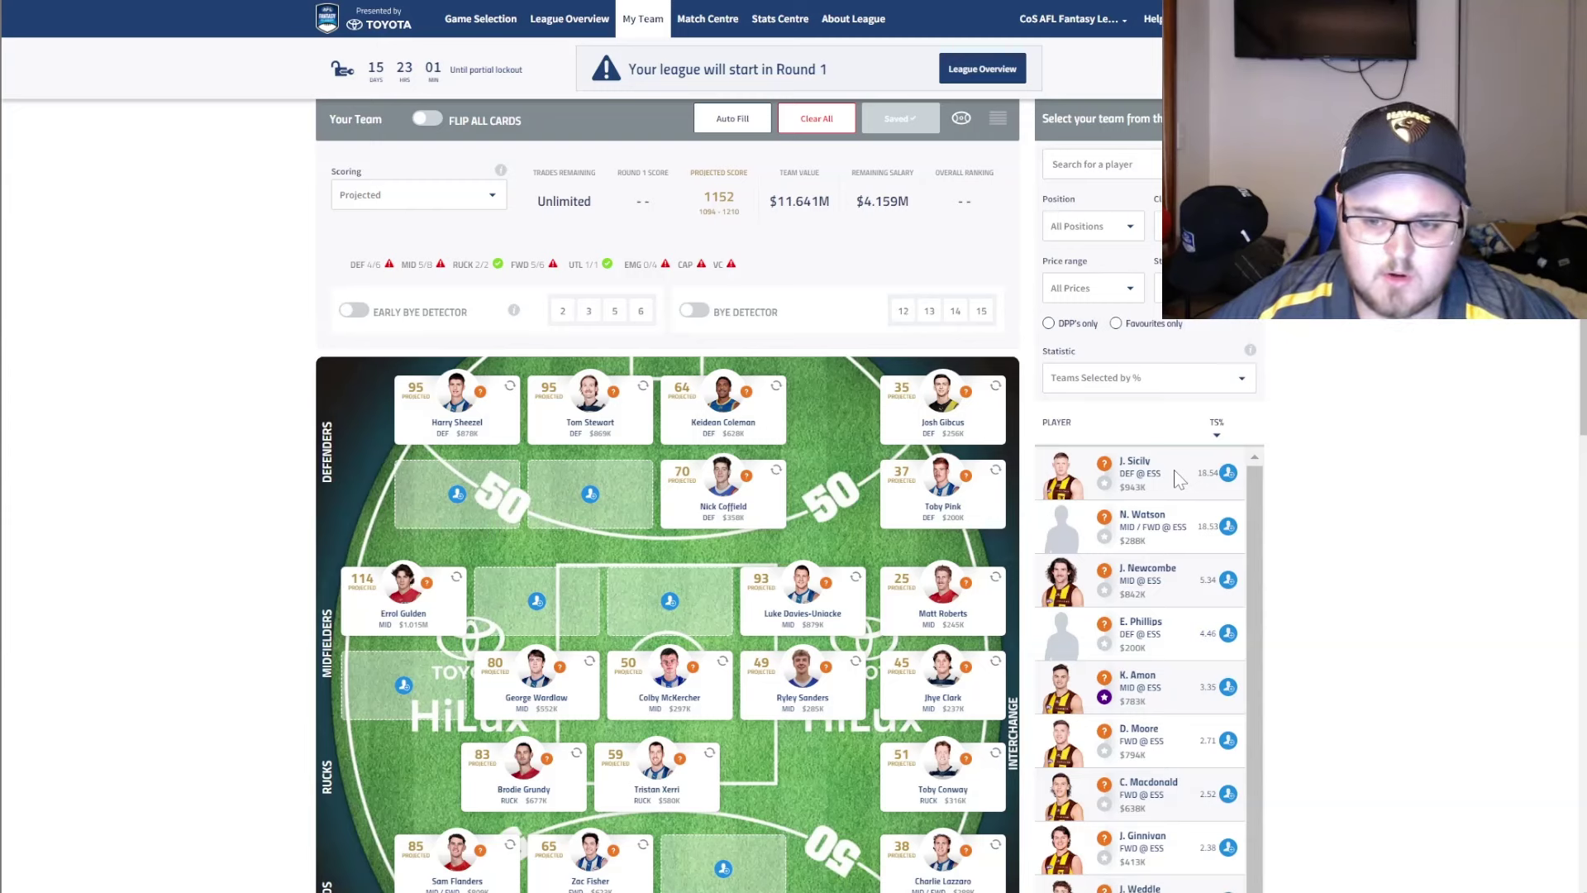
Look through the Hawthorn player list, comparing positions, prices and selection percentages for possible picks
scroll(1179, 480, "down", 3)
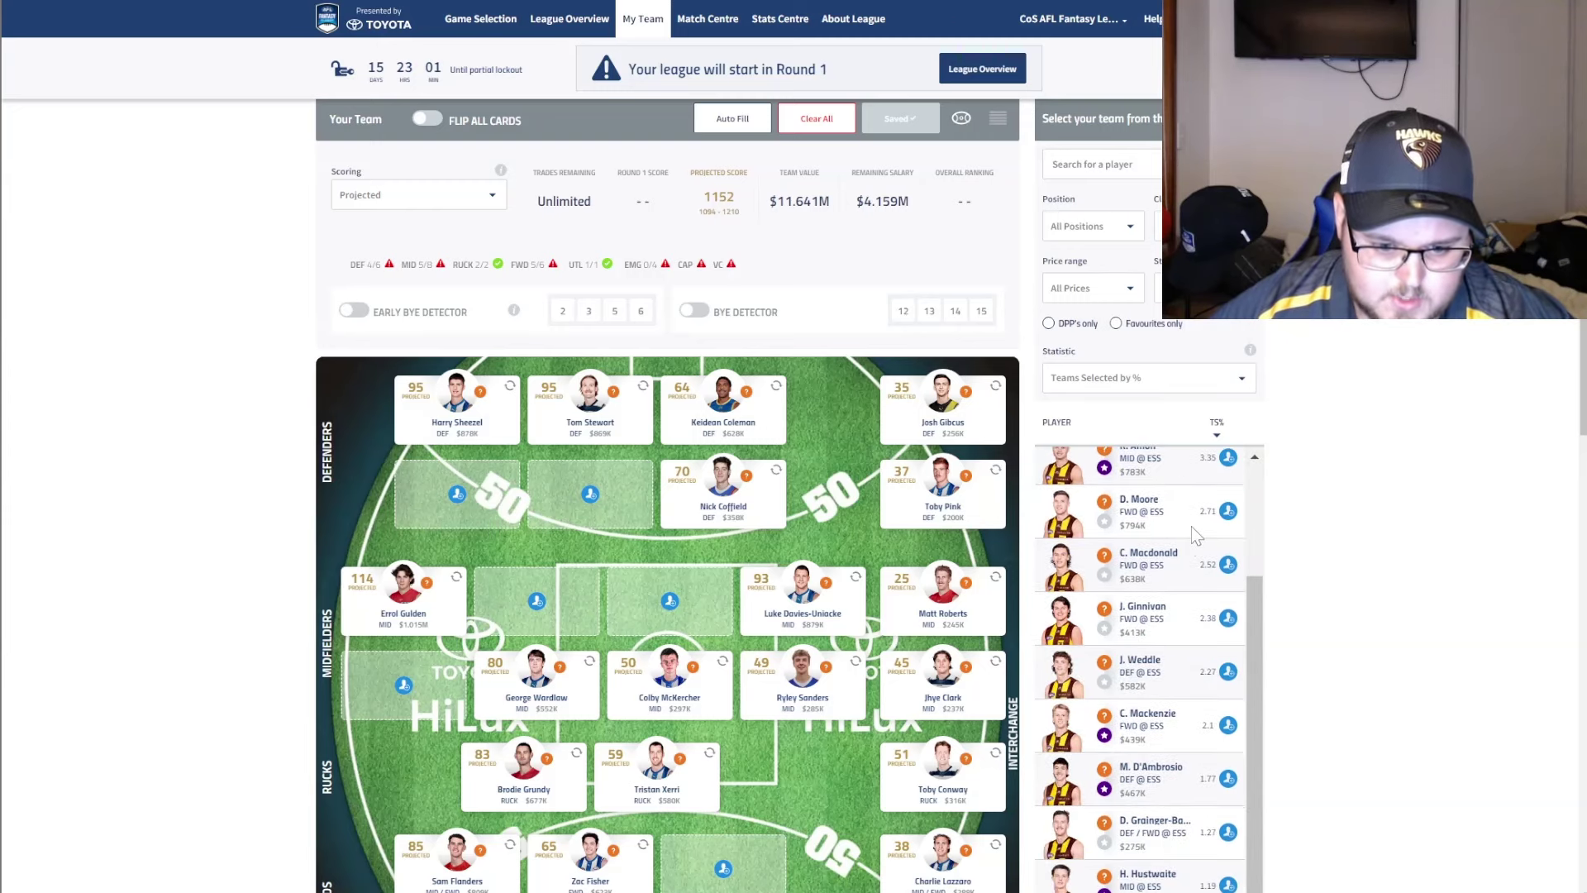
scroll(1192, 525, "down", 3)
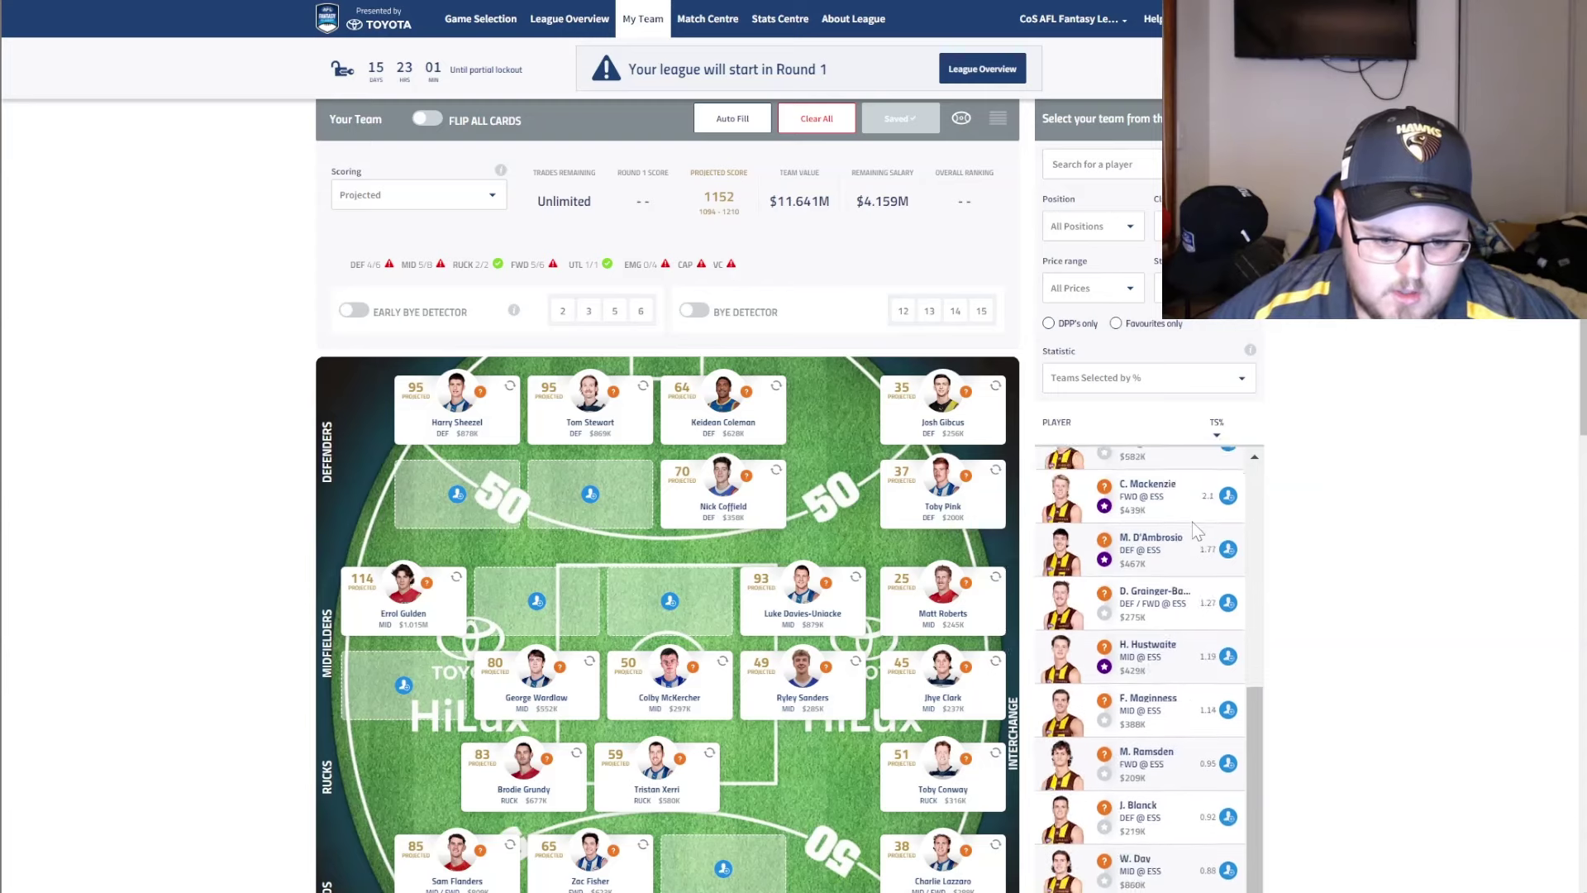
scroll(1192, 522, "down", 6)
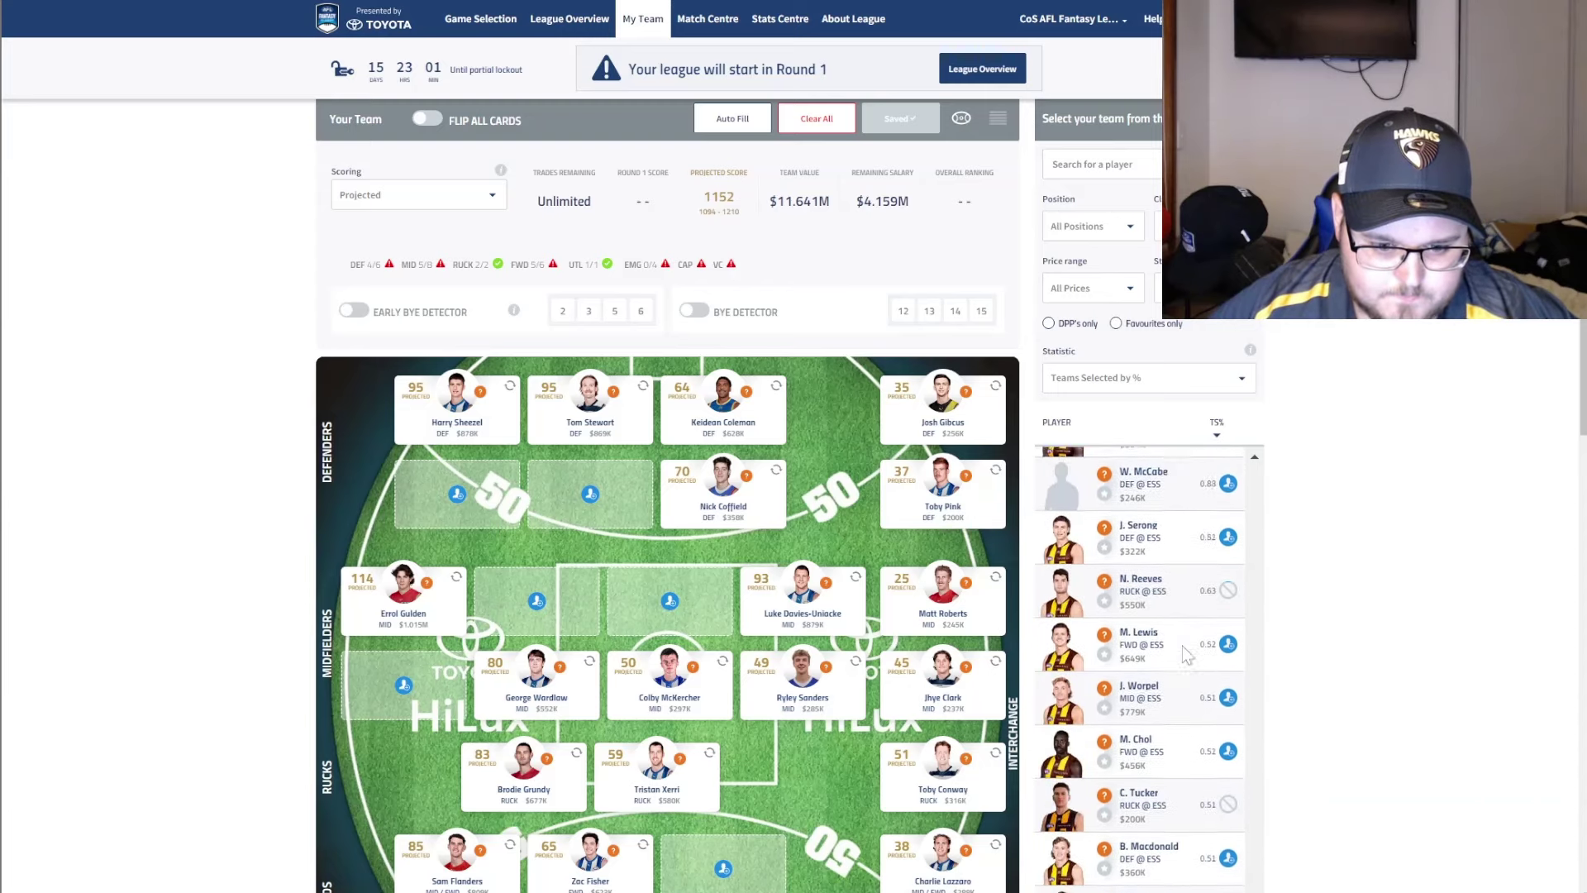
scroll(1182, 646, "down", 3)
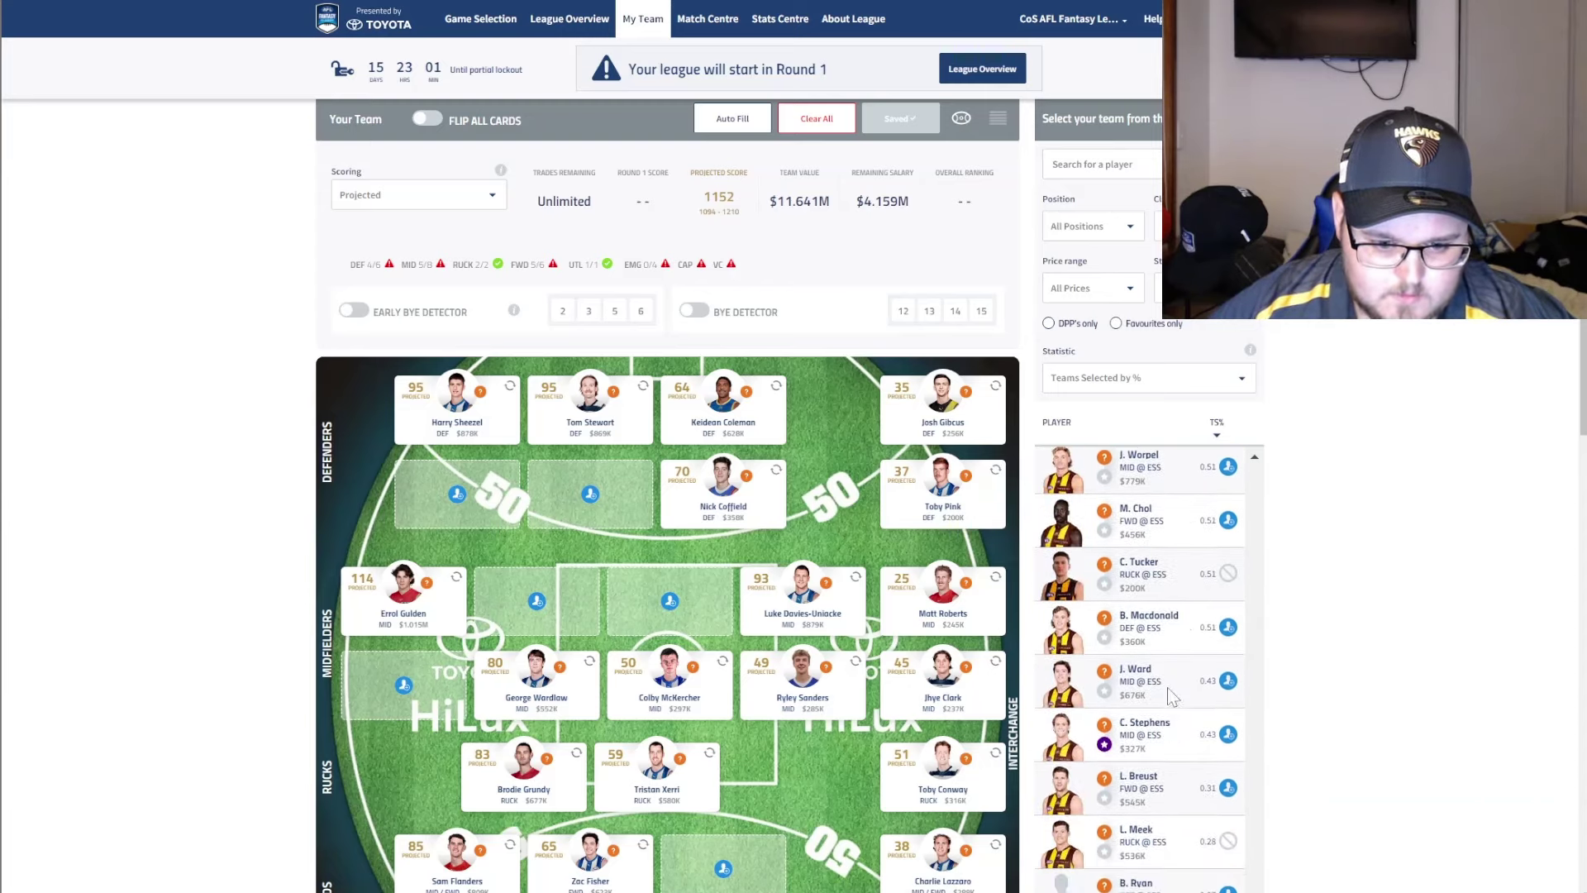
scroll(1167, 687, "up", 14)
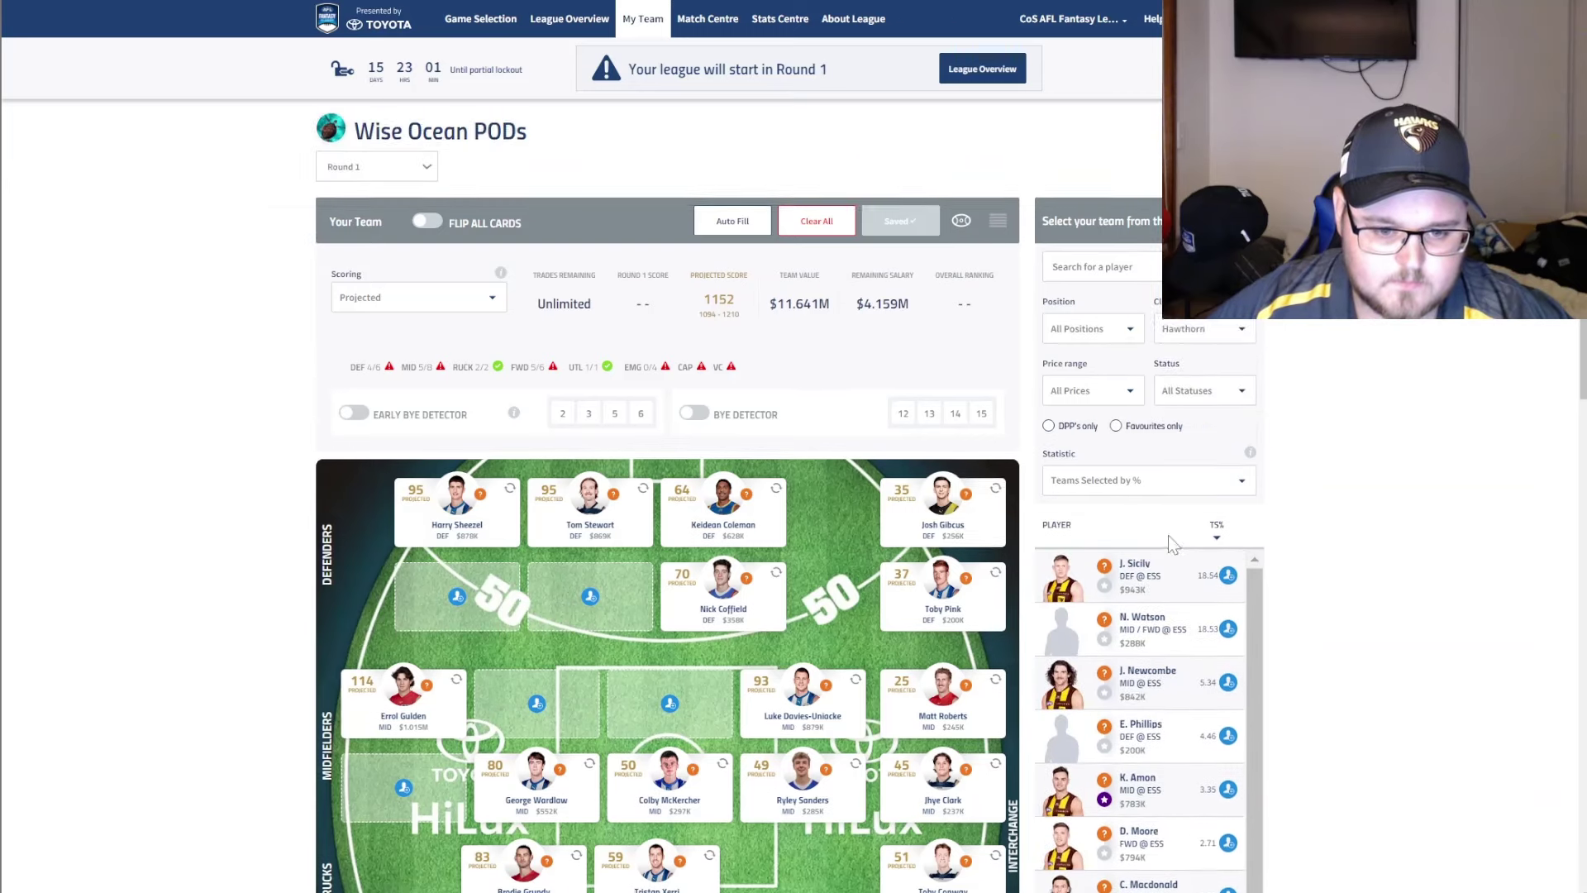
scroll(1174, 570, "down", 5)
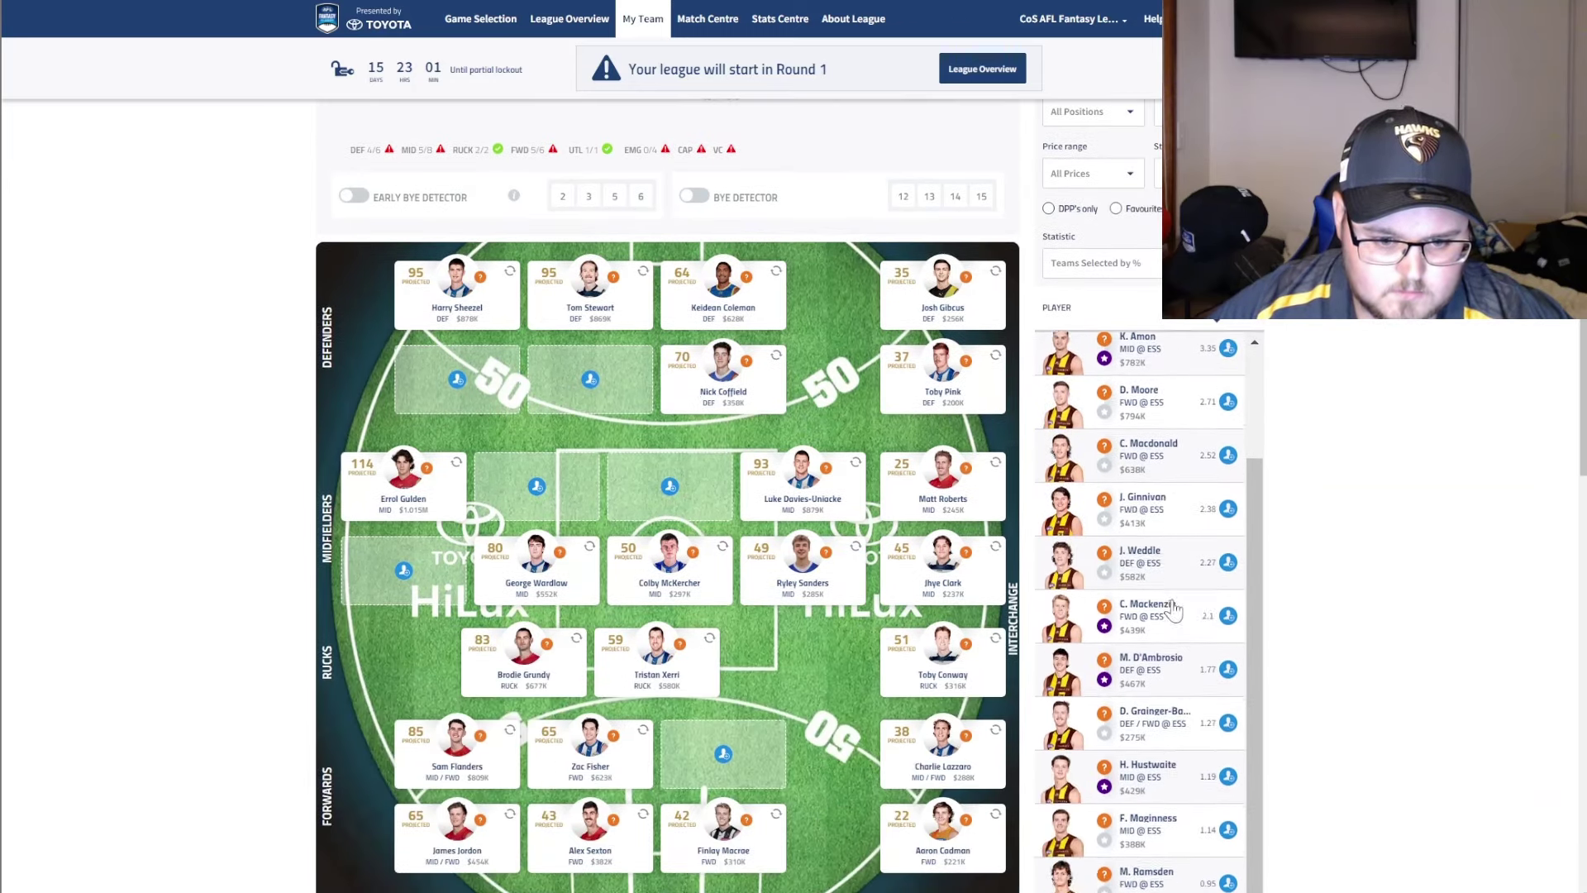
scroll(1166, 727, "down", 2)
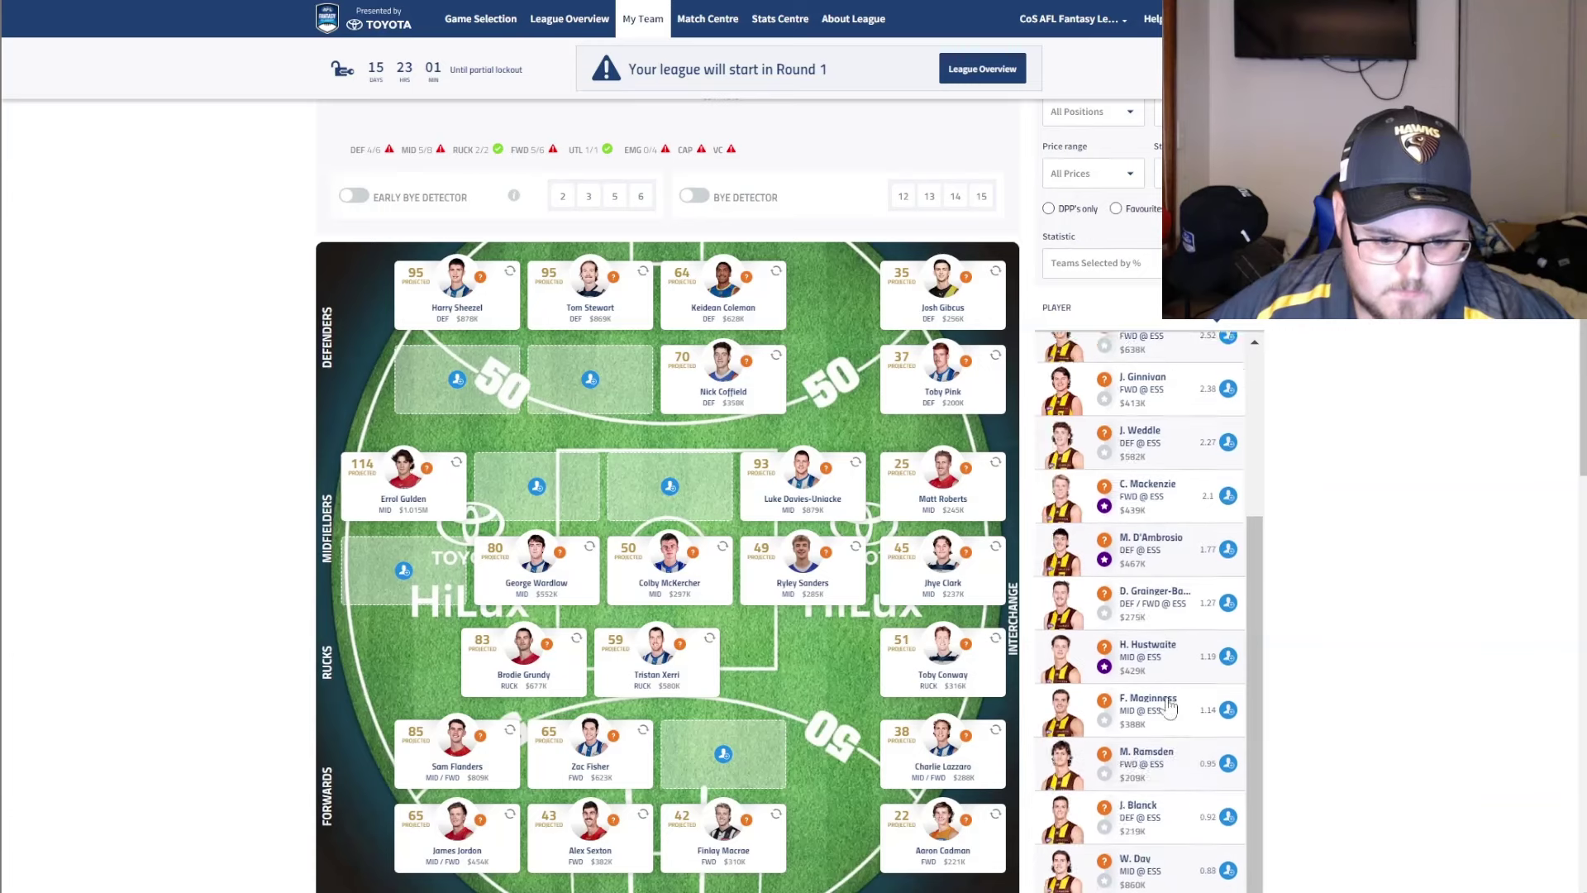
scroll(1167, 704, "down", 5)
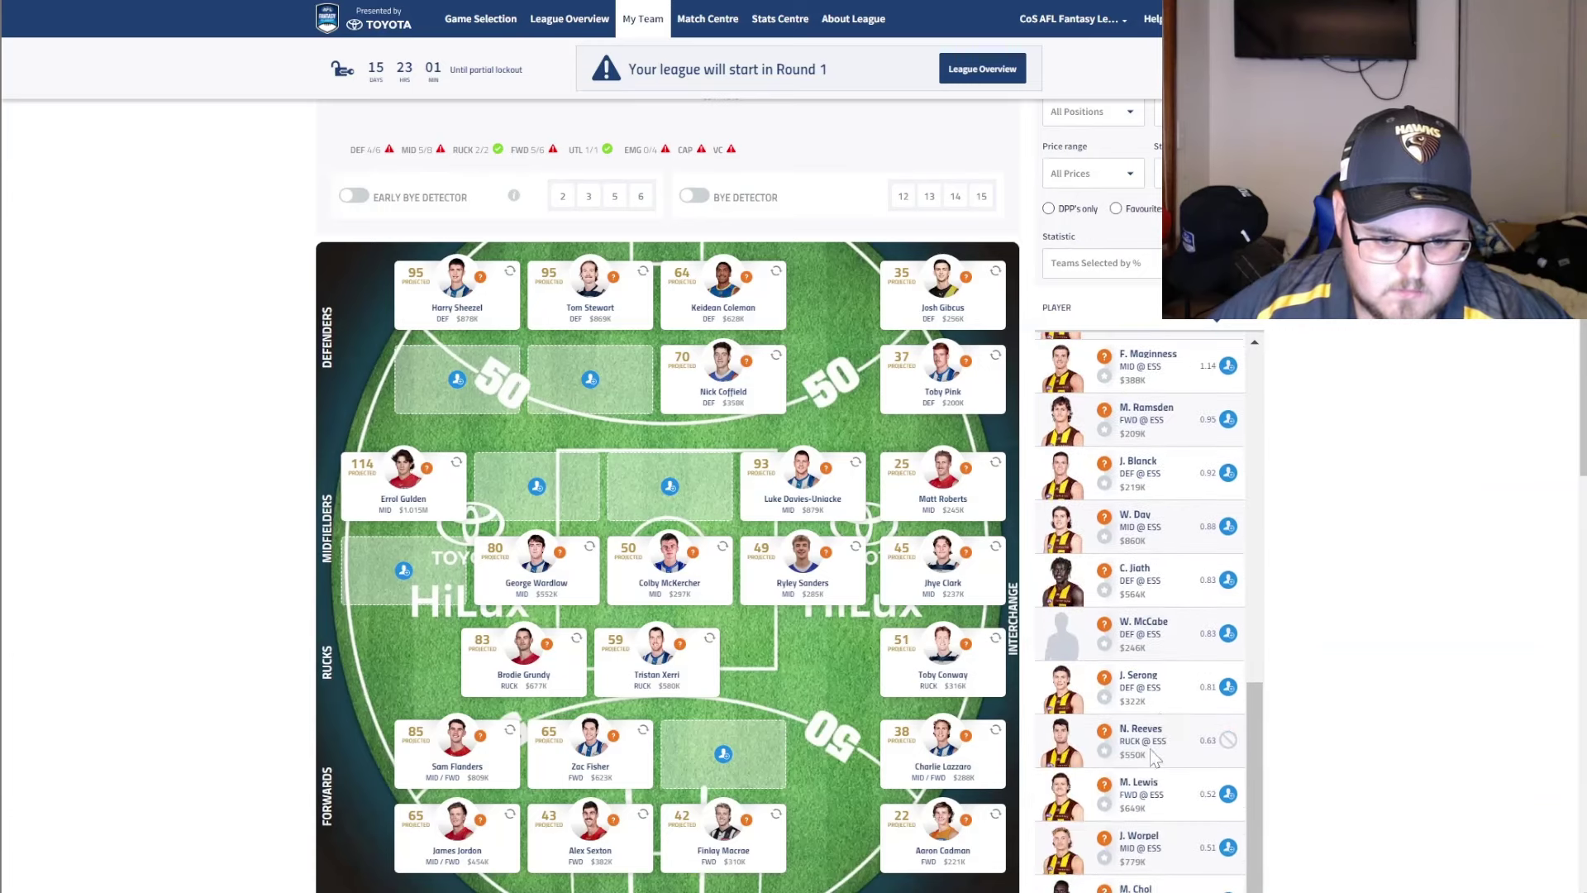
scroll(1154, 759, "up", 3)
scroll(1155, 501, "up", 2)
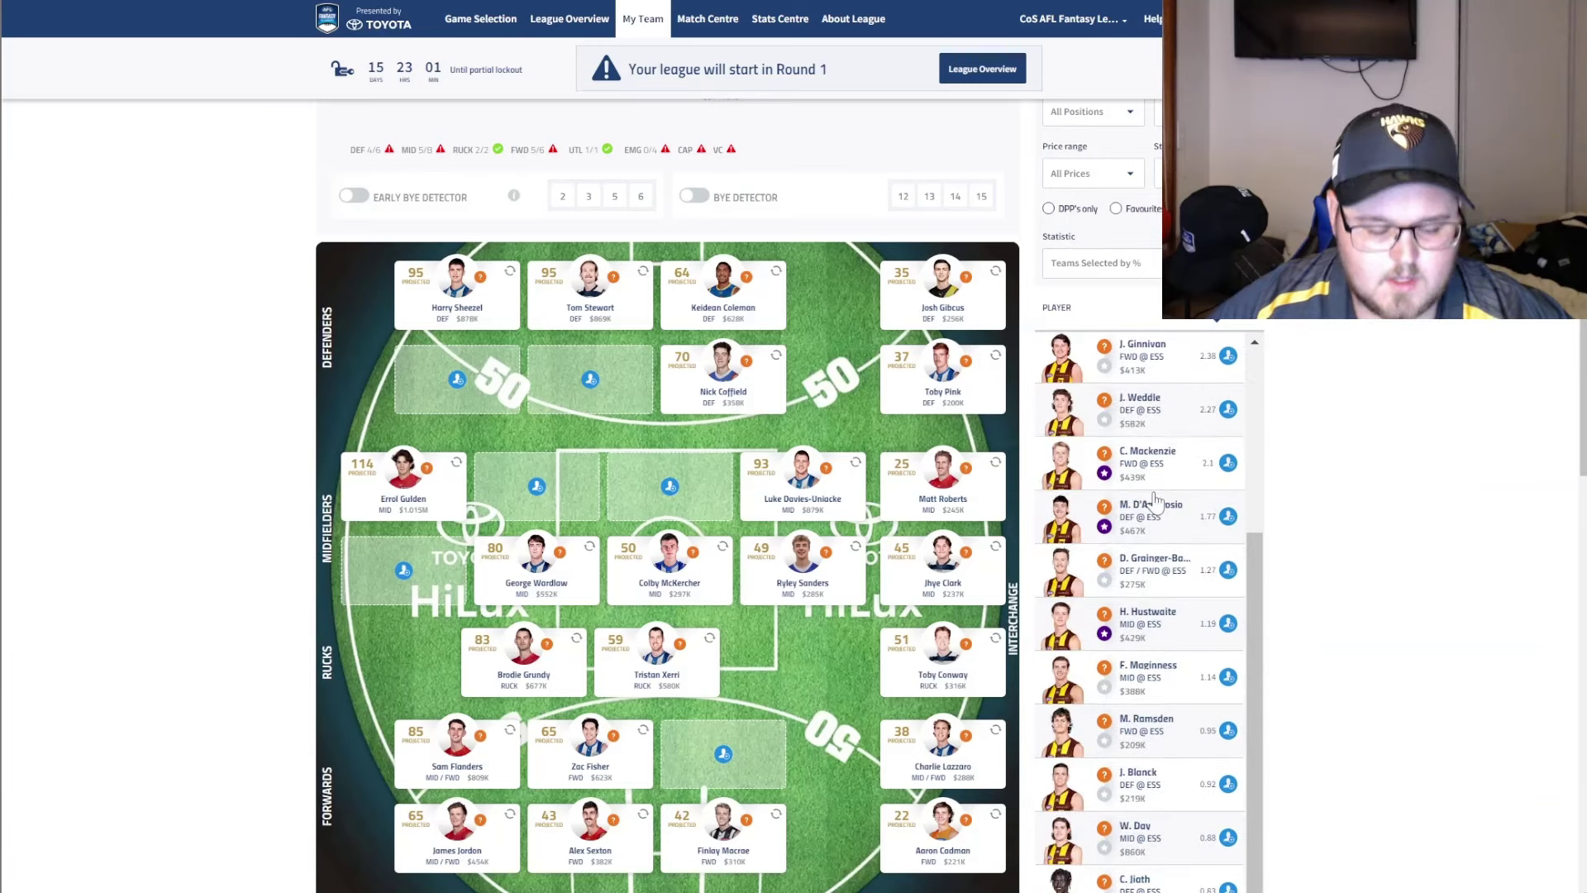
scroll(1155, 501, "up", 5)
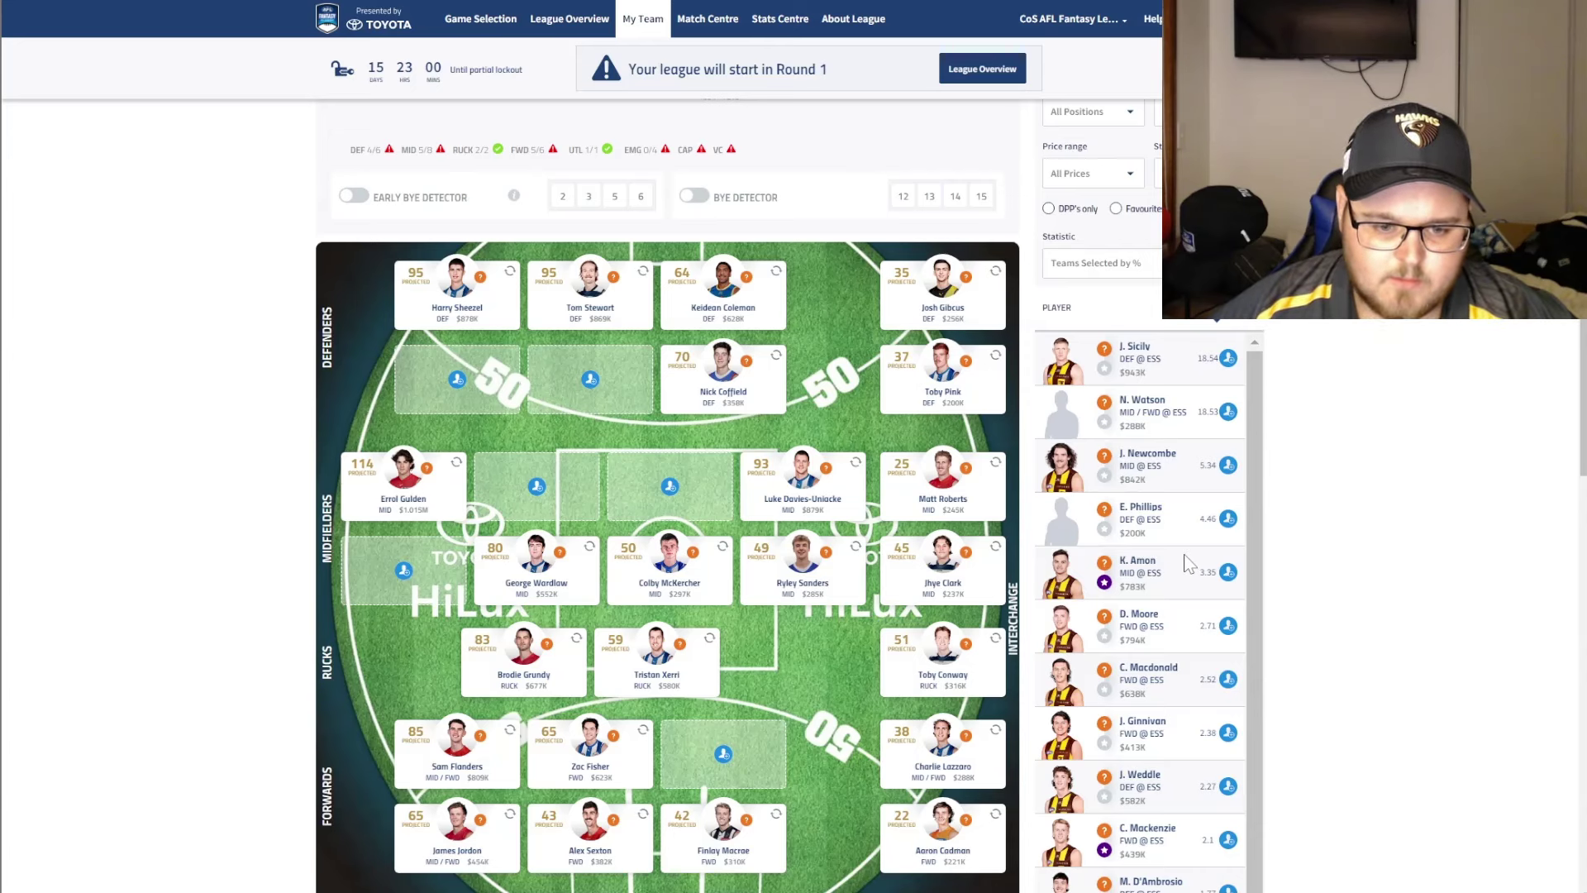
scroll(1194, 550, "down", 2)
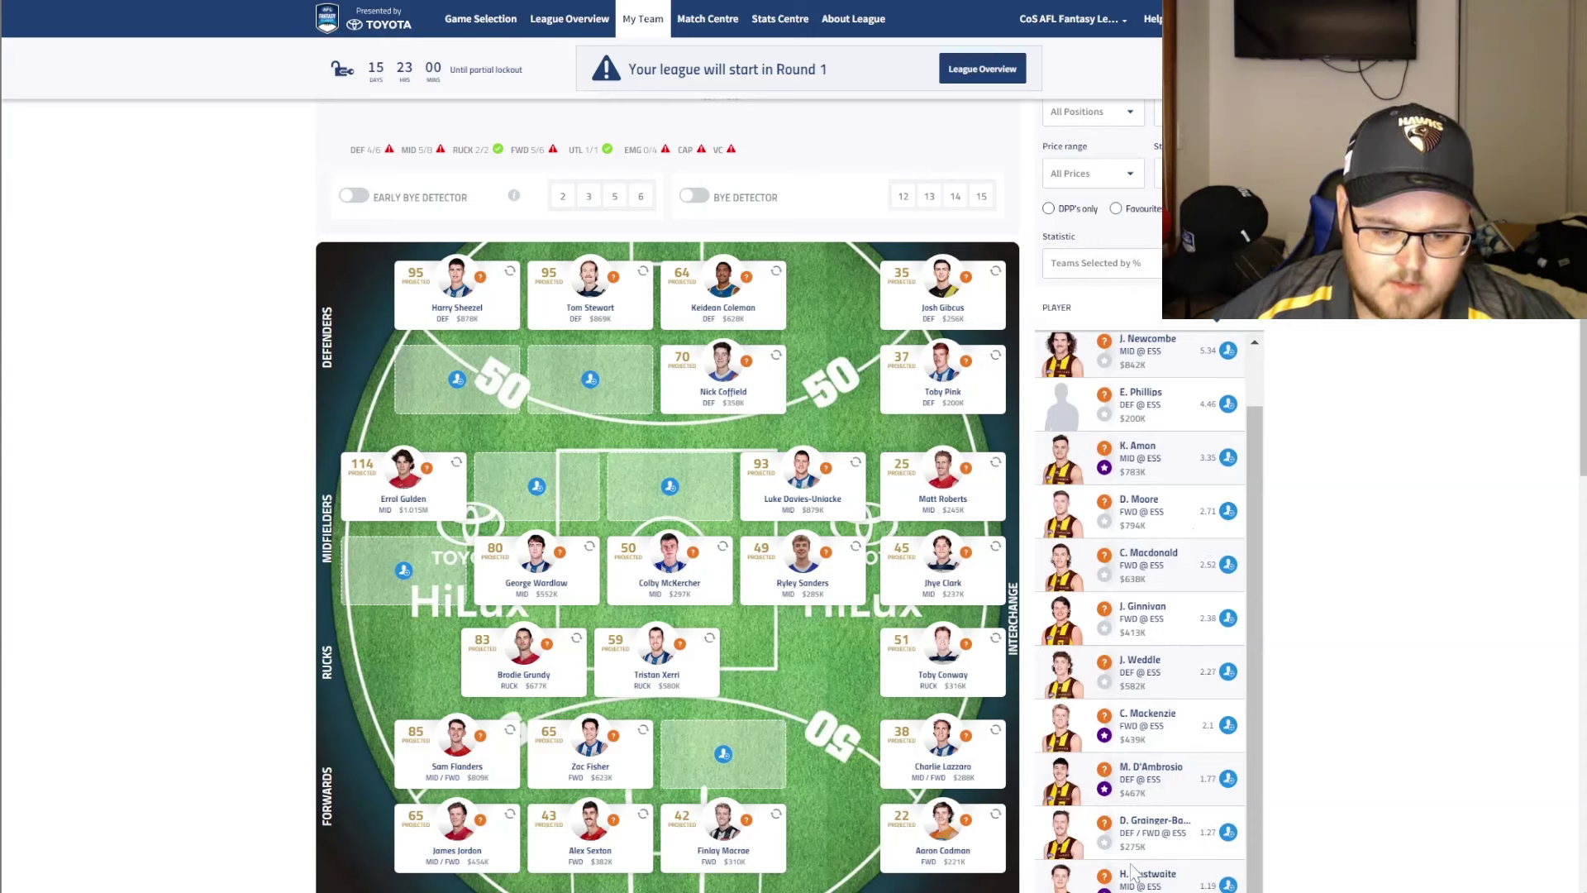
scroll(1177, 734, "down", 2)
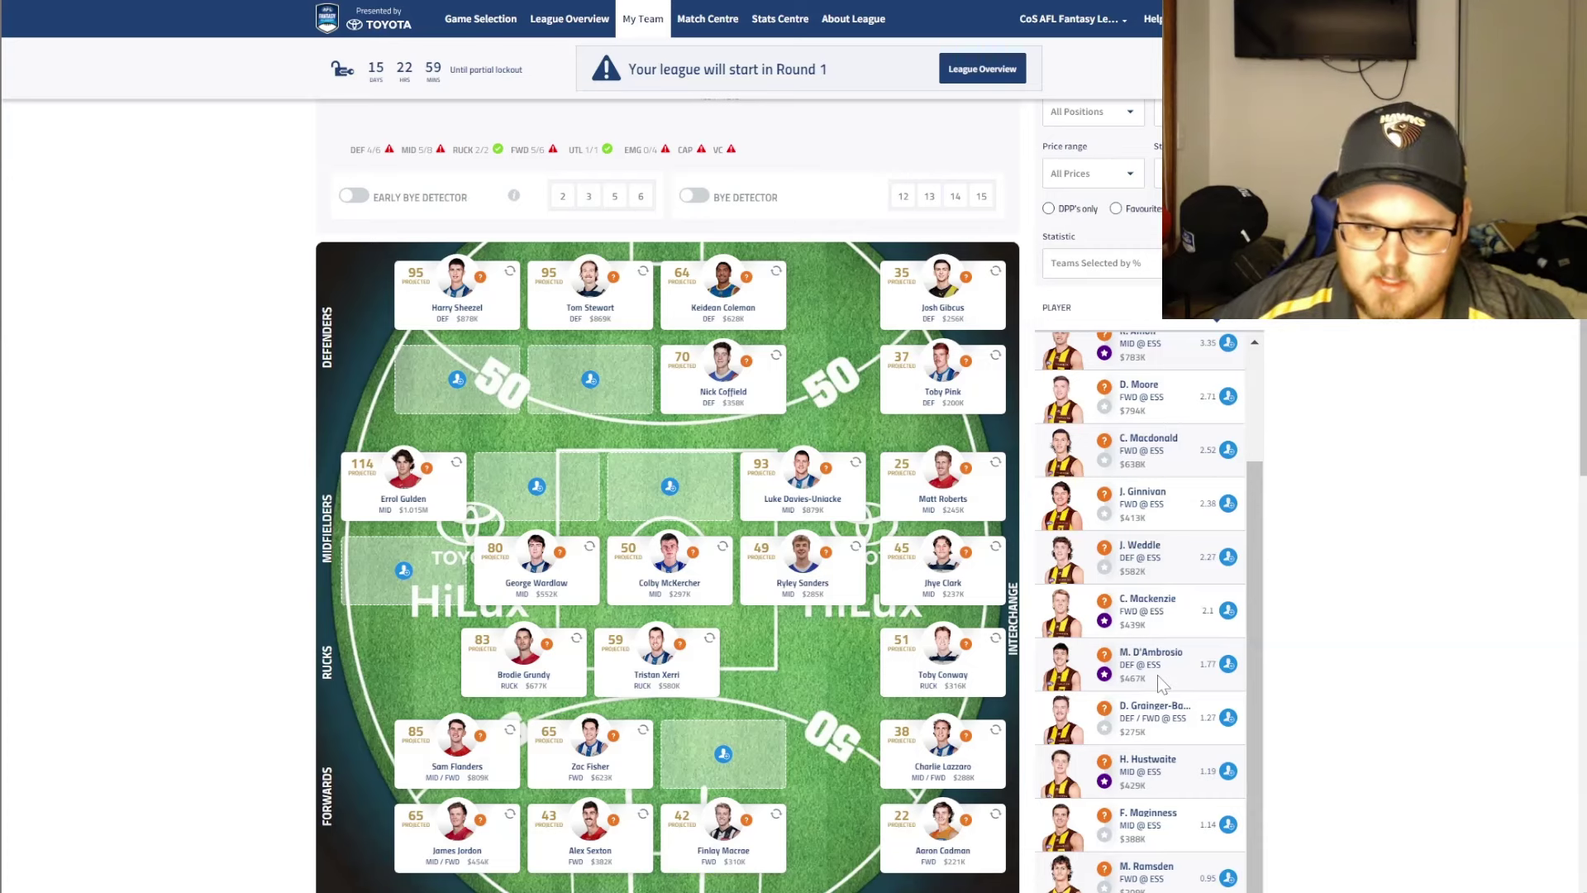
Review Hawthorn defender Massimo D'Ambrosio's player overview, focusing on his breakeven
left_click(1175, 670)
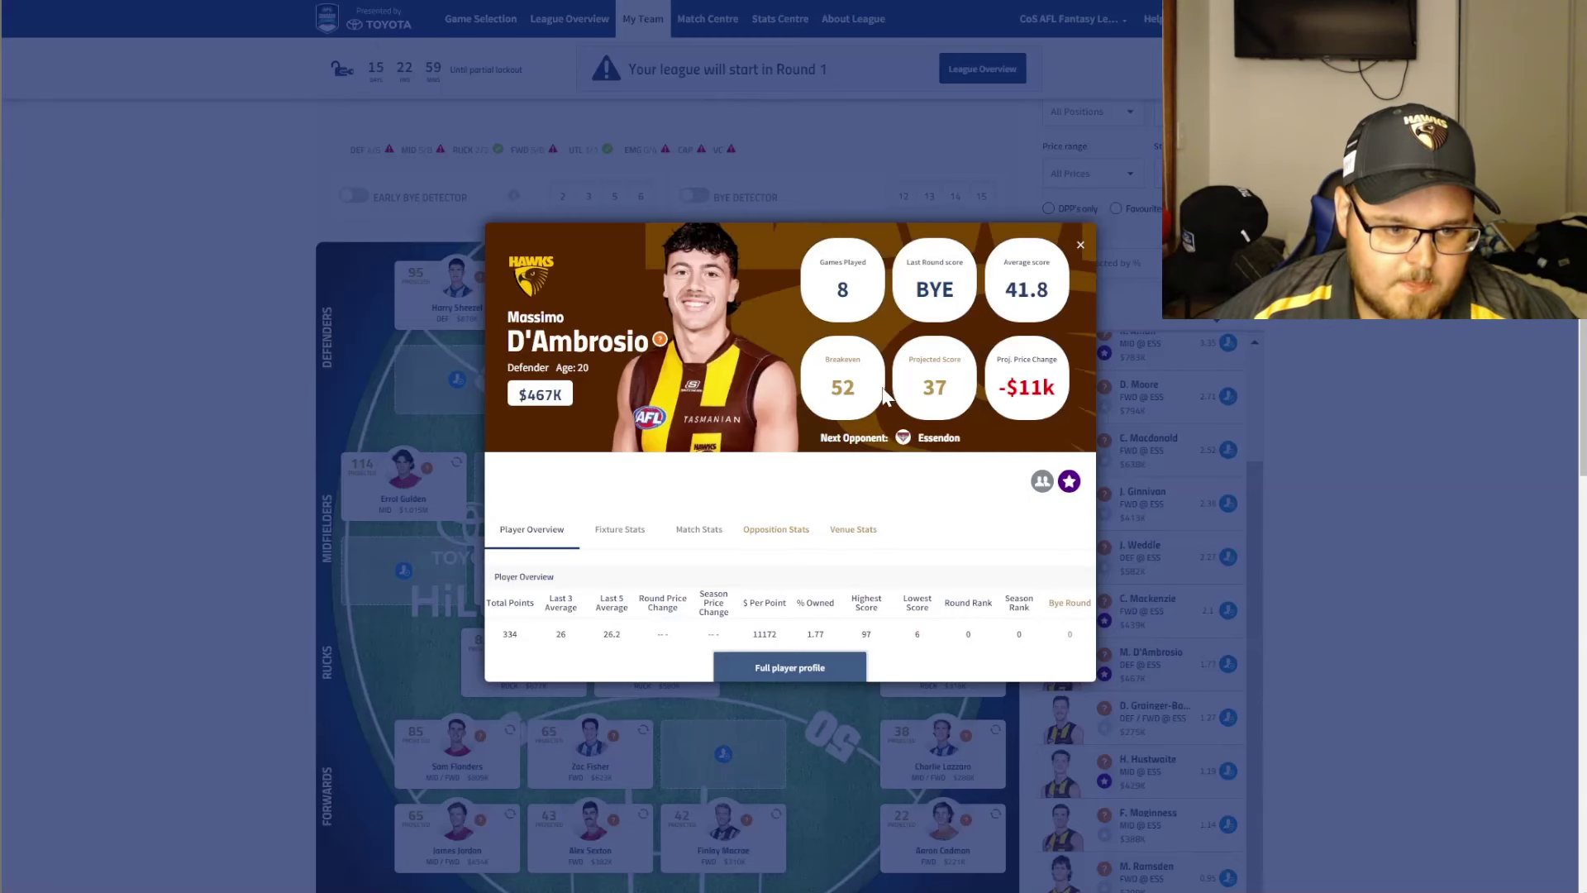
left_click(842, 387)
double_click(842, 387)
left_click(843, 386)
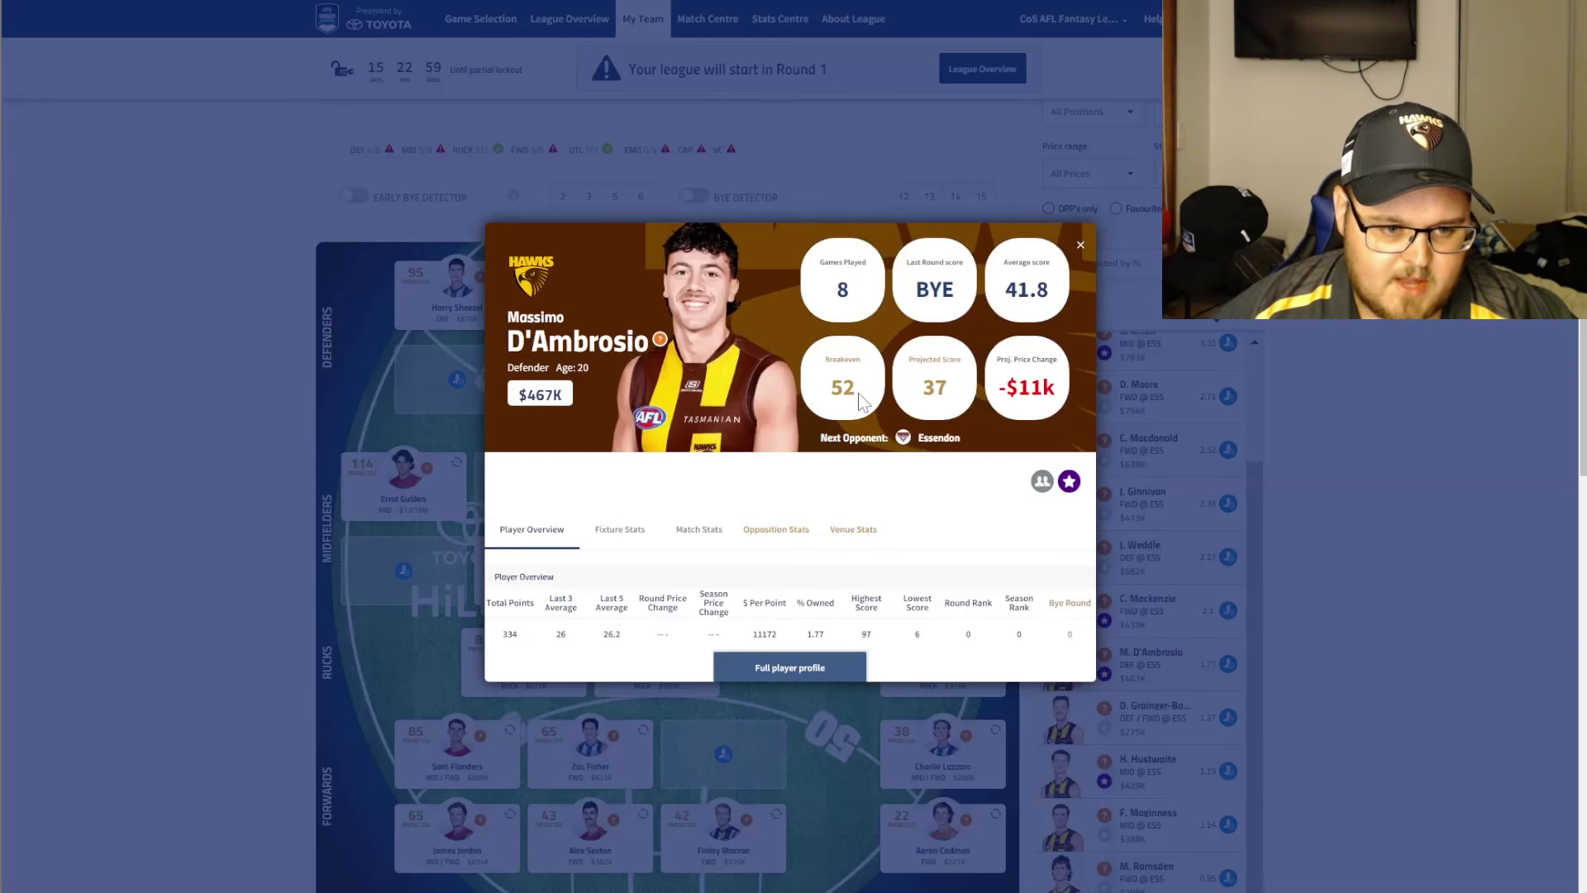
double_click(843, 387)
left_click(818, 391)
double_click(818, 391)
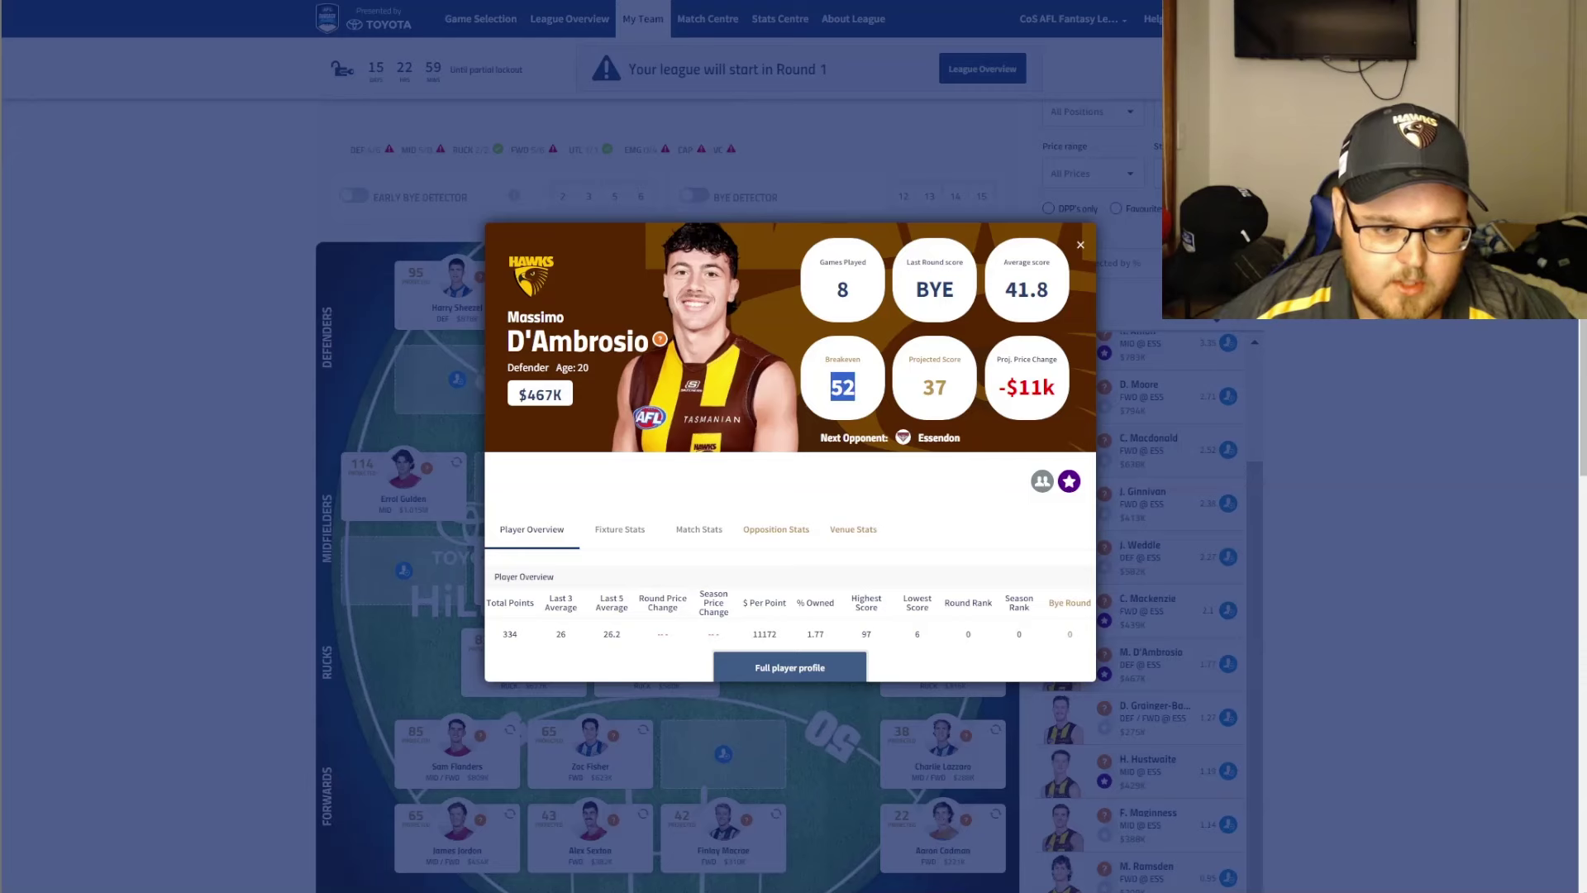
left_click(818, 391)
double_click(818, 391)
left_click(818, 391)
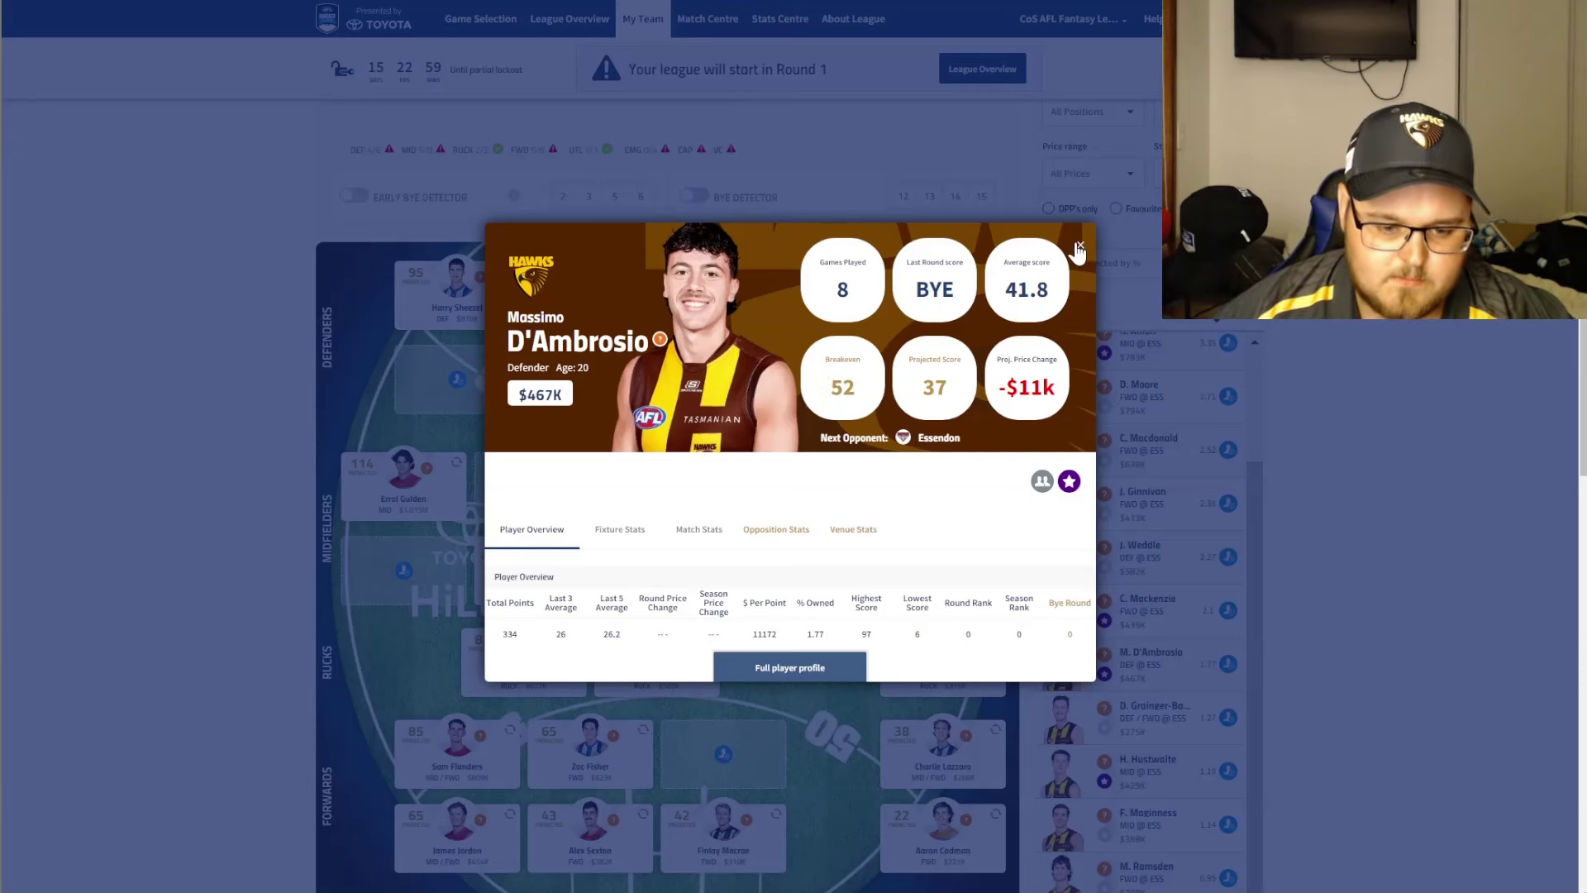
Recruit Massimo D'Ambrosio and place him in the middle slot of the lower defender row, beside Nick Coffield
left_click(1079, 248)
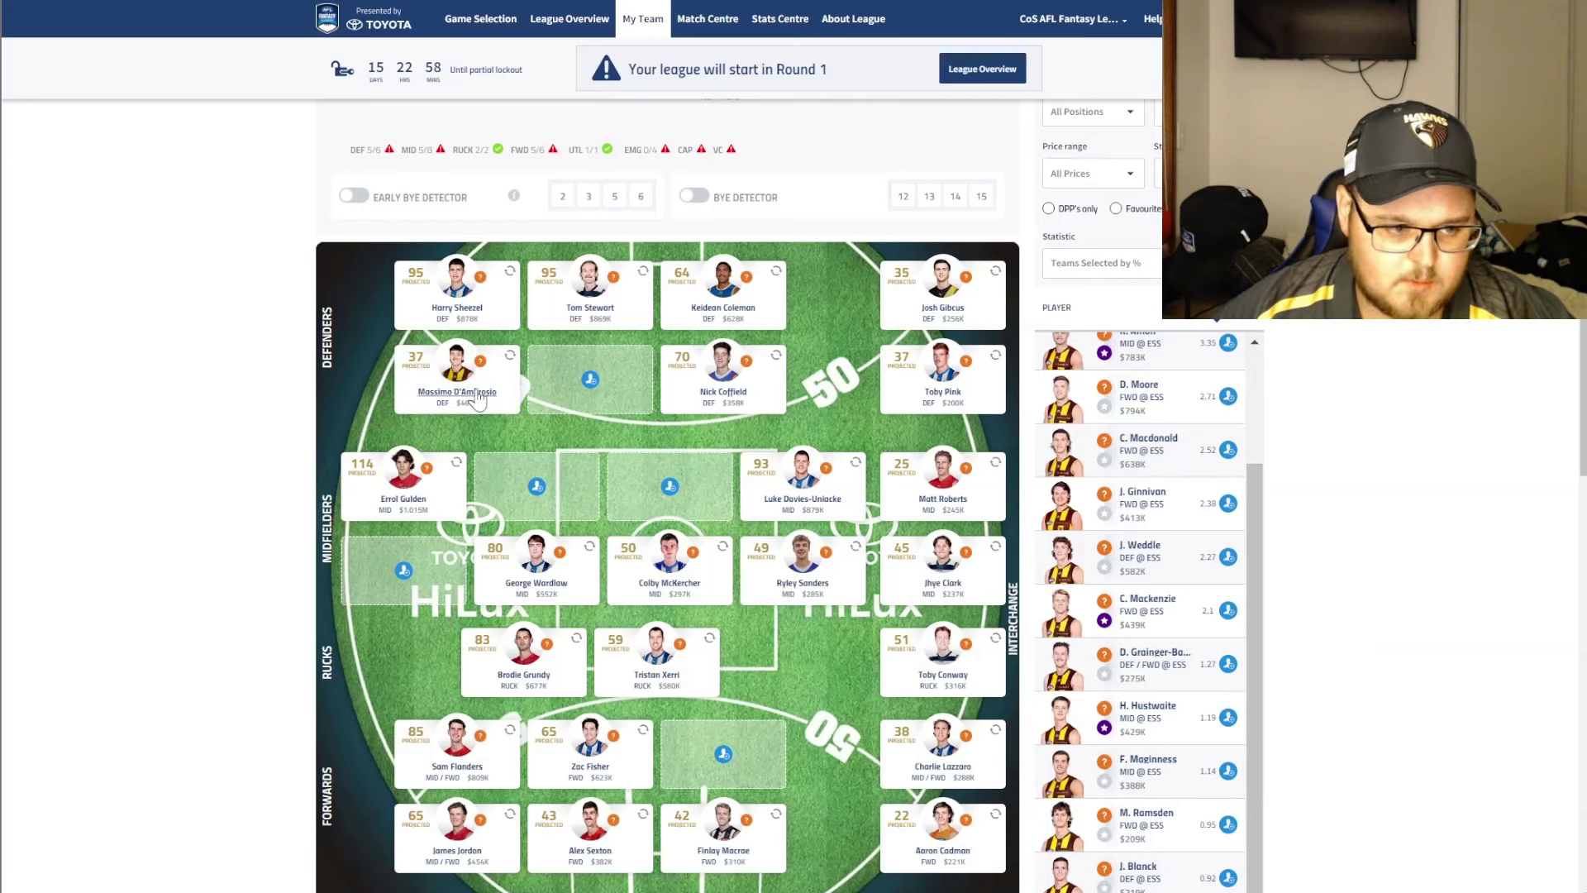
left_click_drag(478, 399, 590, 382)
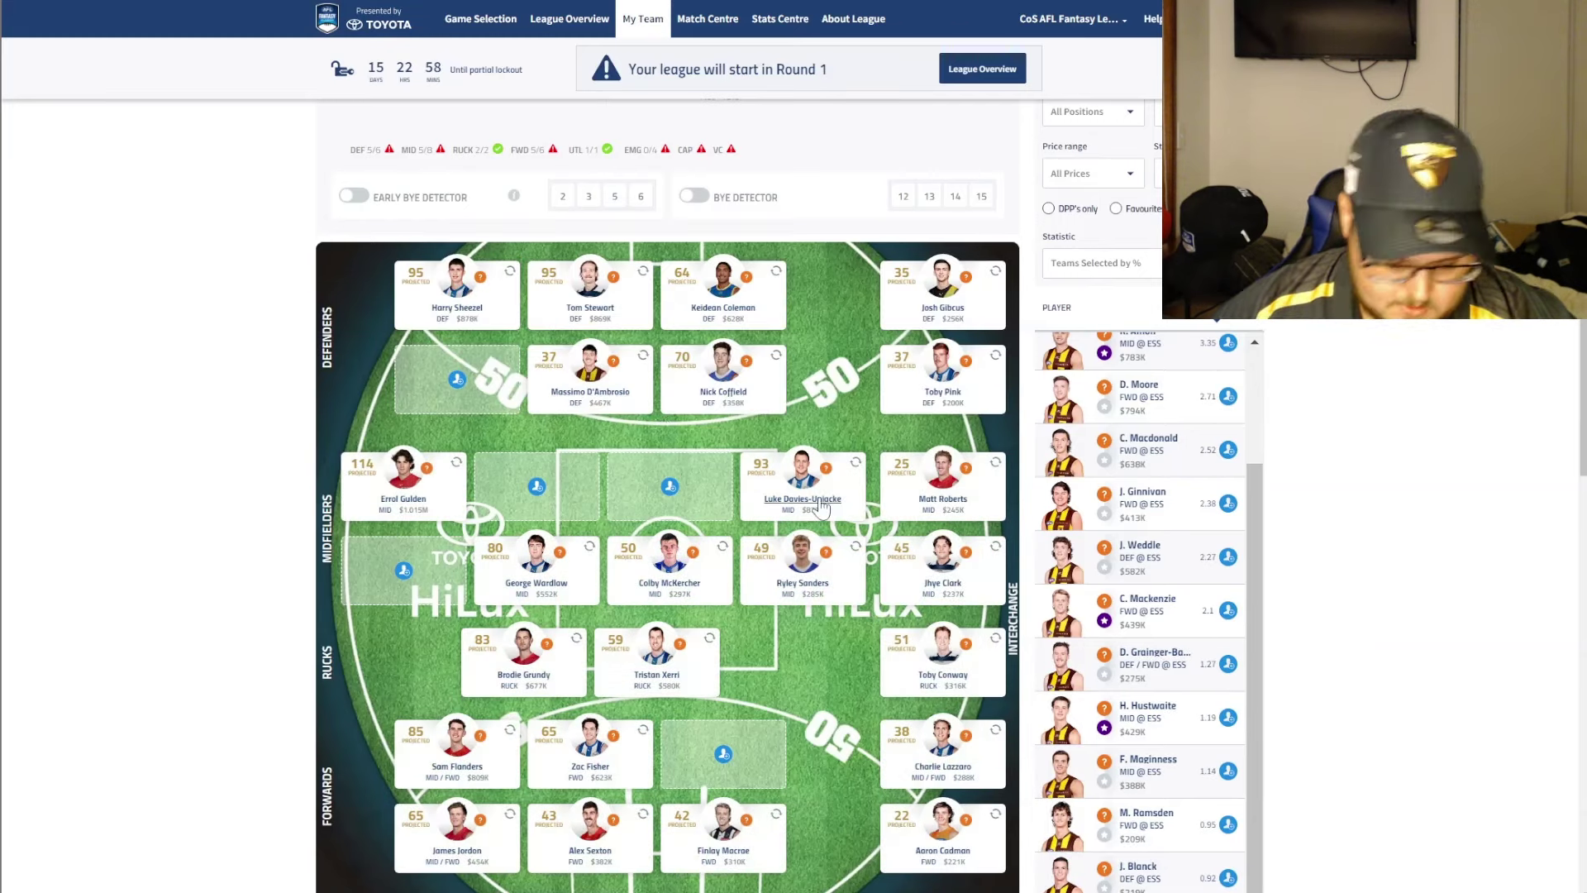
left_click(1105, 620)
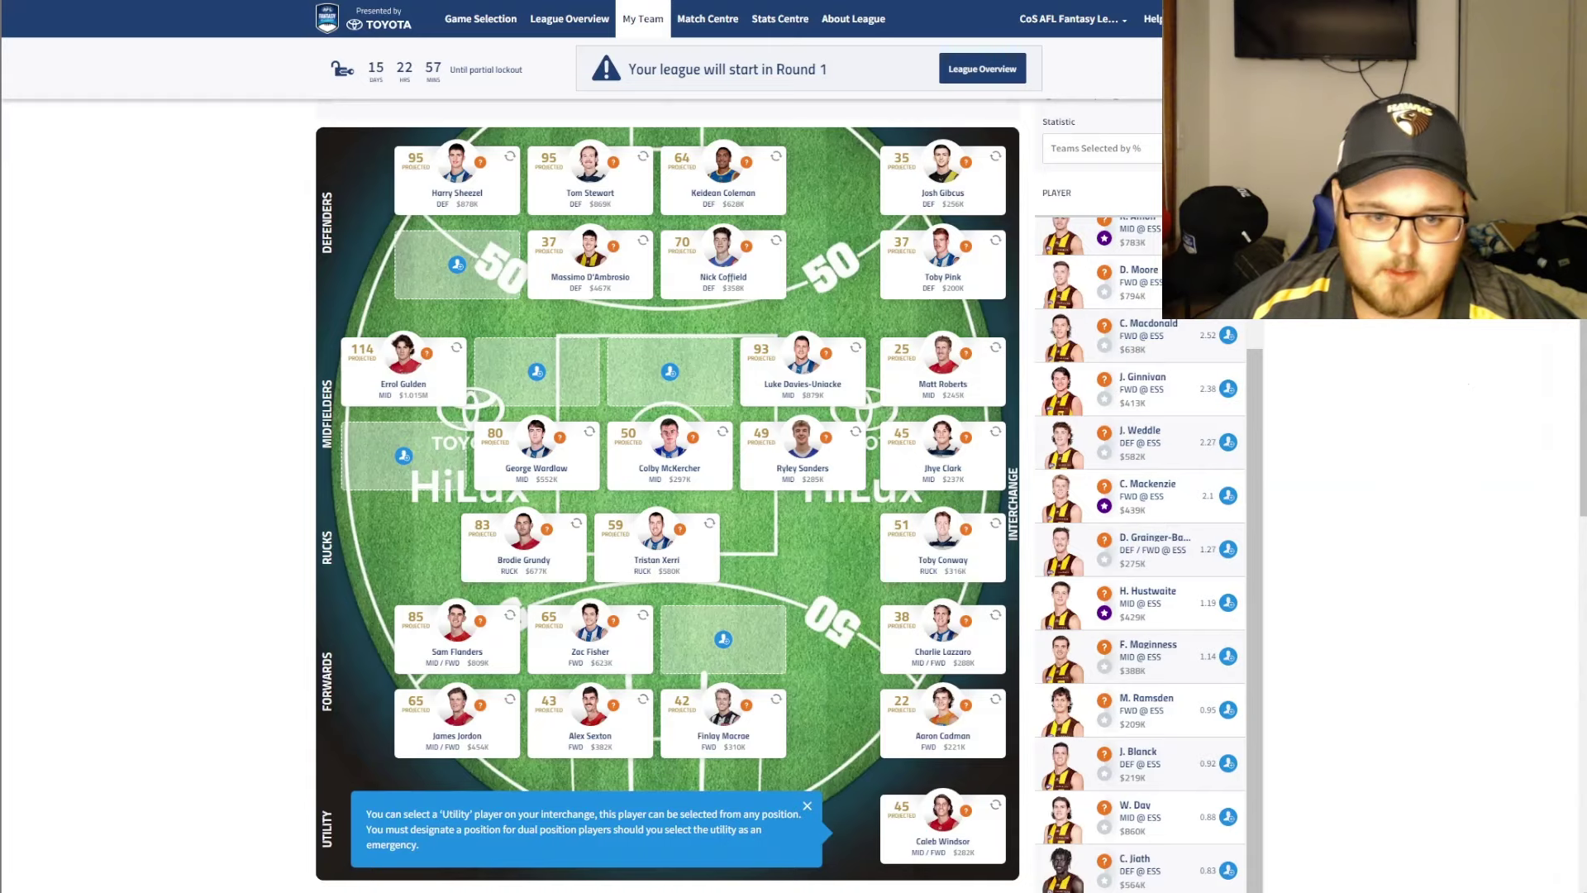
Filter the player list to the St Kilda club and bring its players into view
scroll(668, 496, "up", 3)
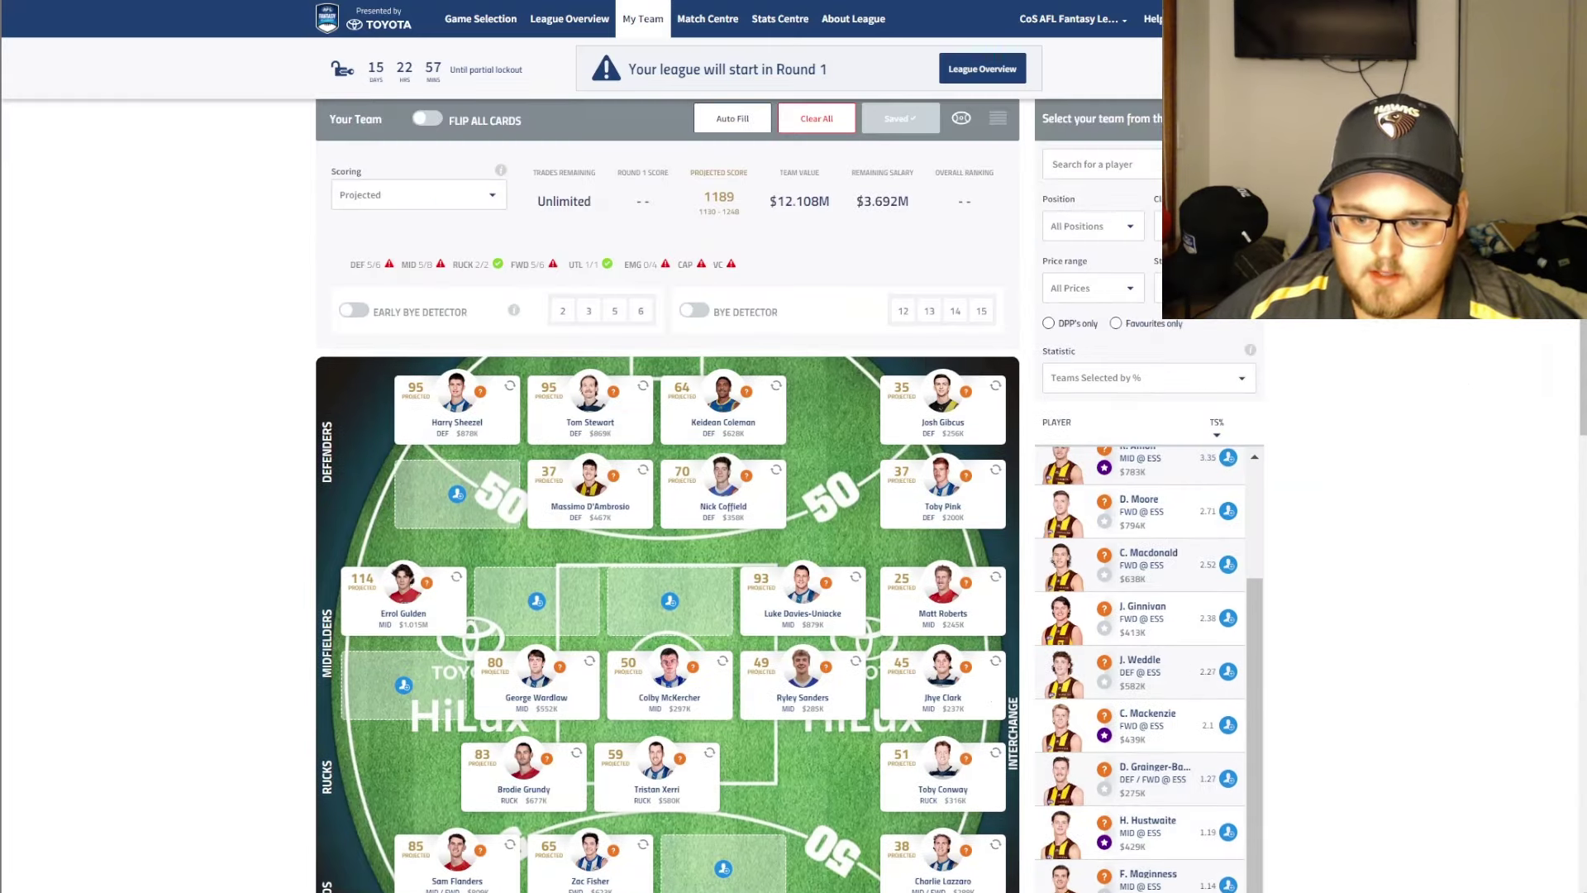
scroll(667, 496, "down", 1)
scroll(668, 496, "up", 1)
left_click(1198, 226)
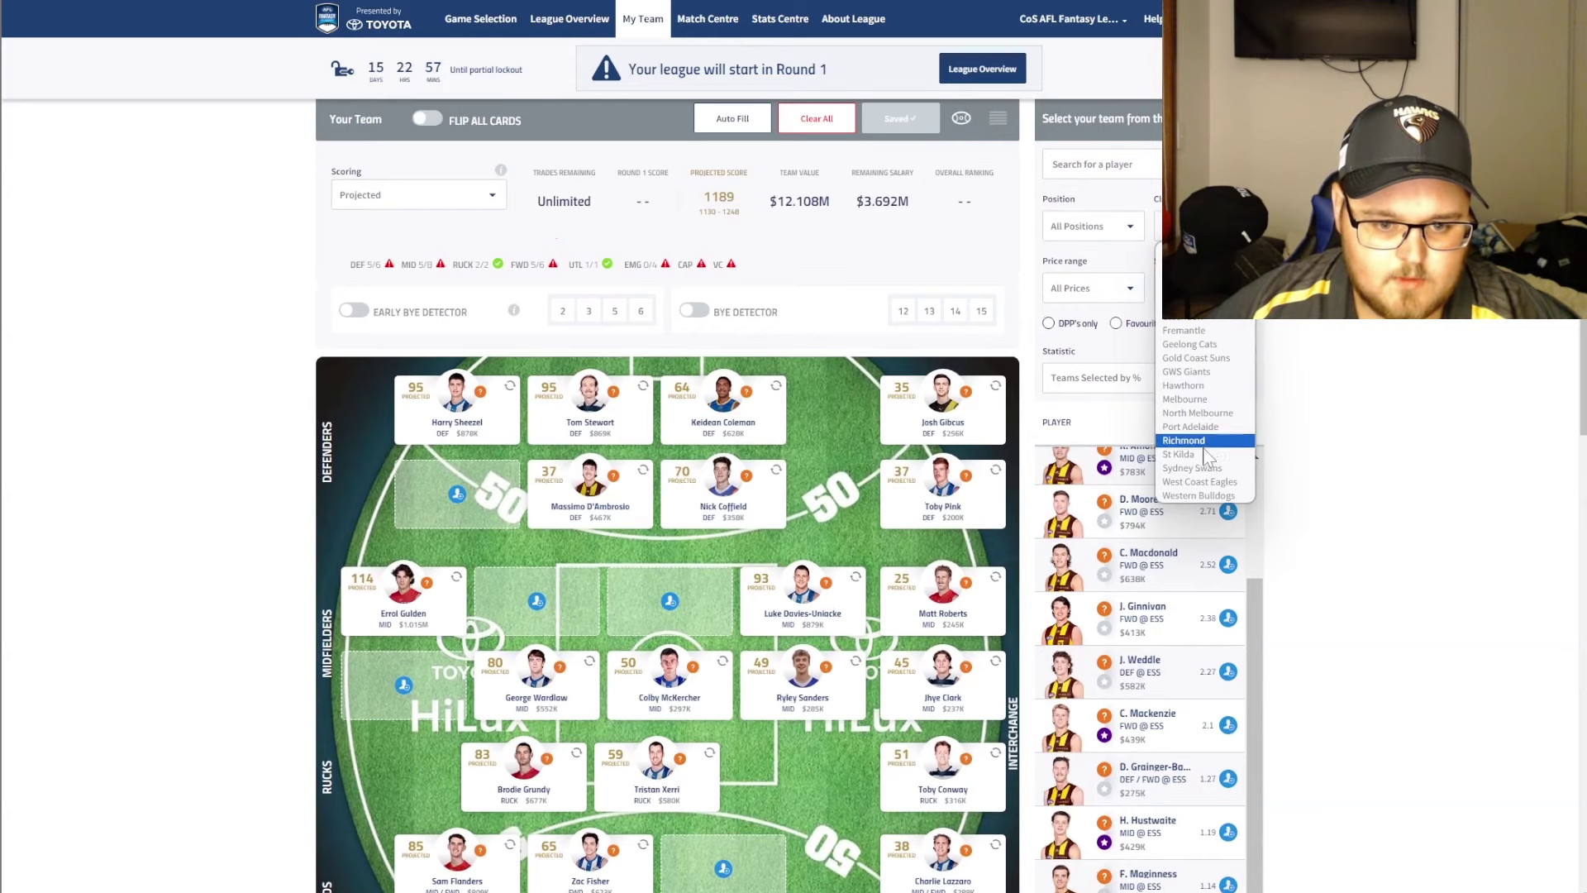
left_click(1190, 454)
scroll(1323, 446, "up", 4)
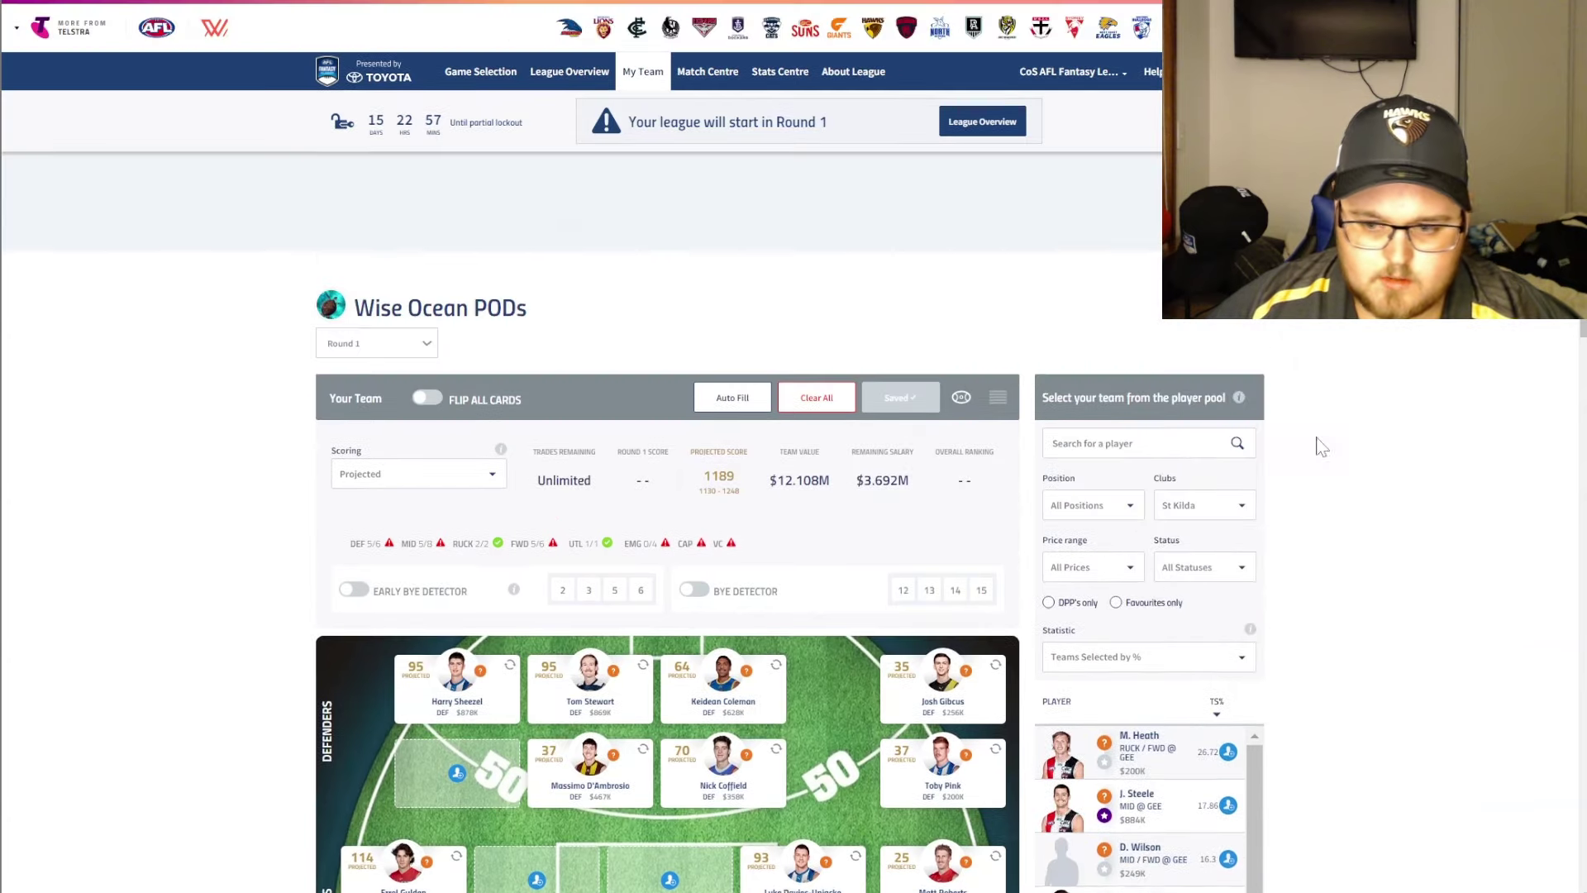
scroll(1339, 438, "down", 5)
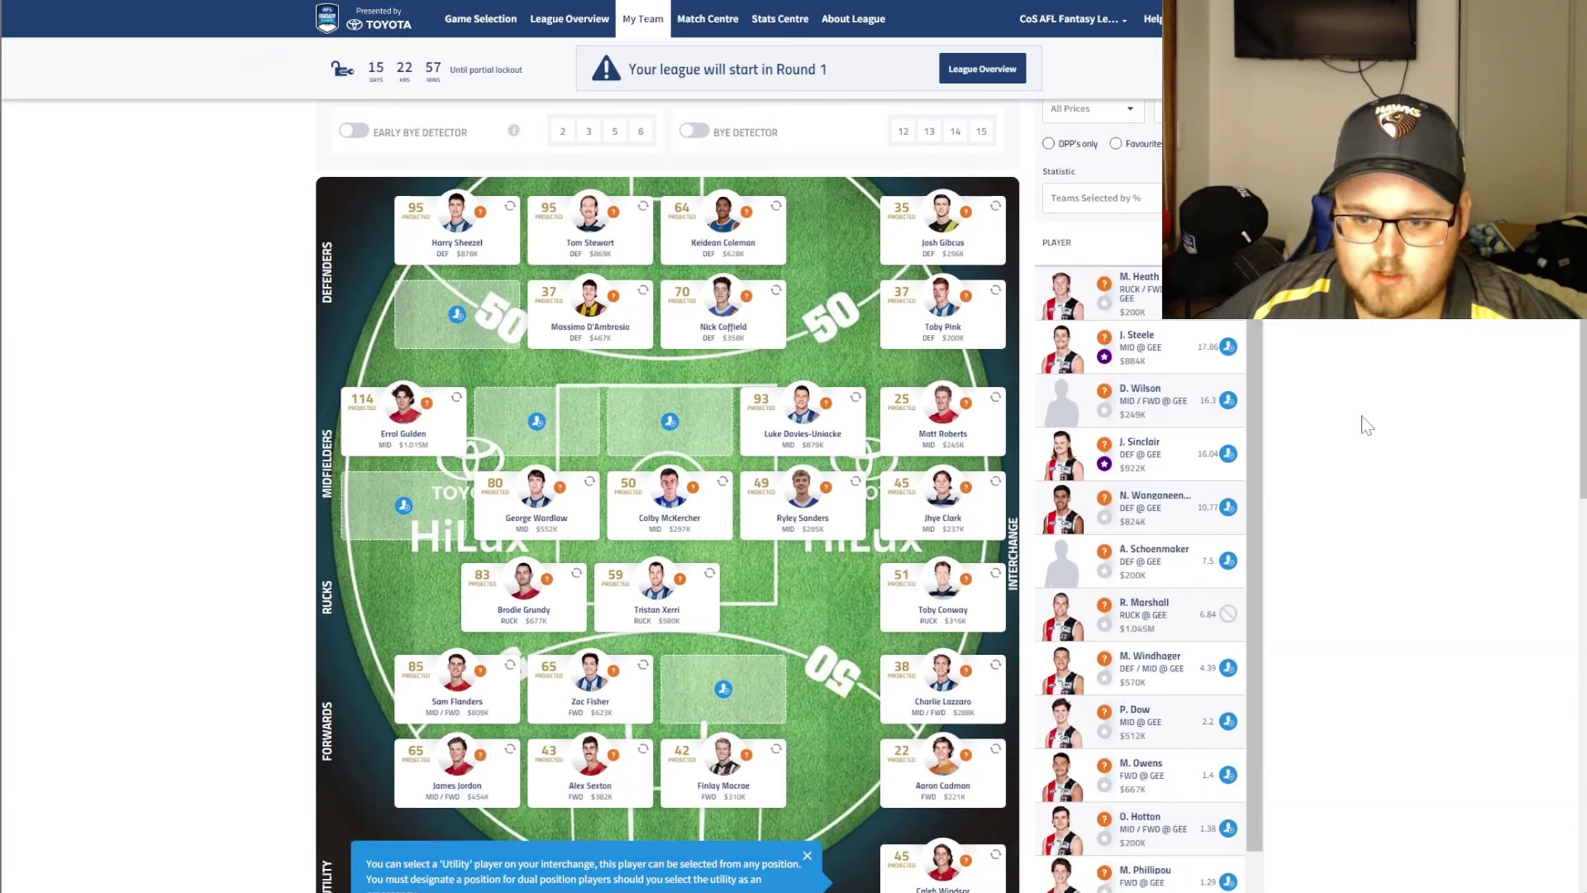
Add midfielder Jack Steele, check his player overview, and place him beside Luke Davies-Uniacke in the upper midfielder row
left_click(1228, 348)
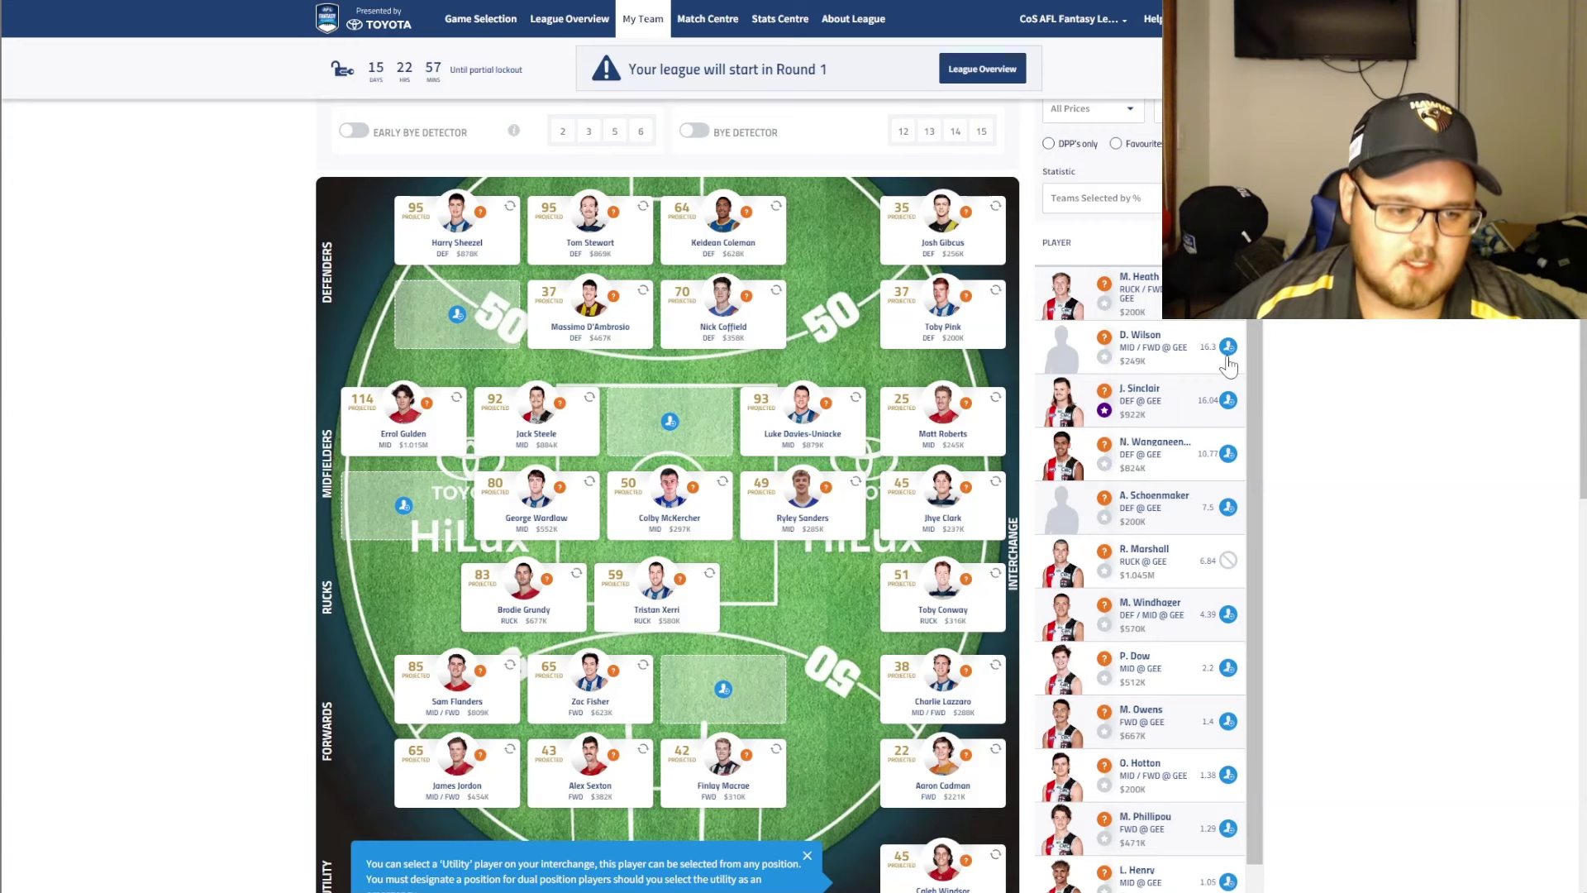
left_click(583, 423)
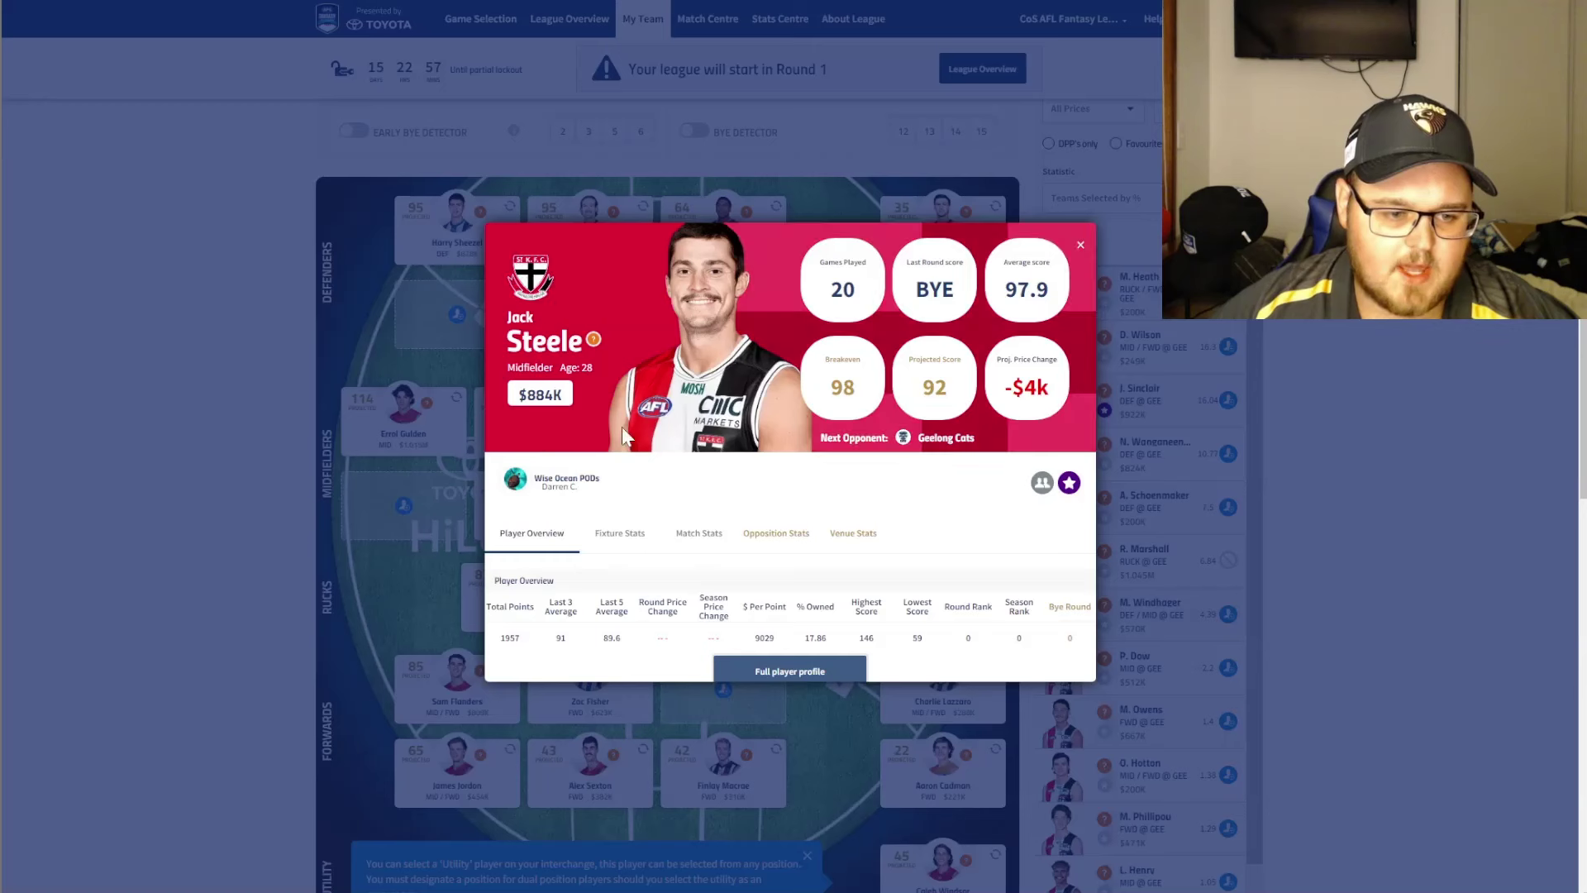
left_click(1079, 246)
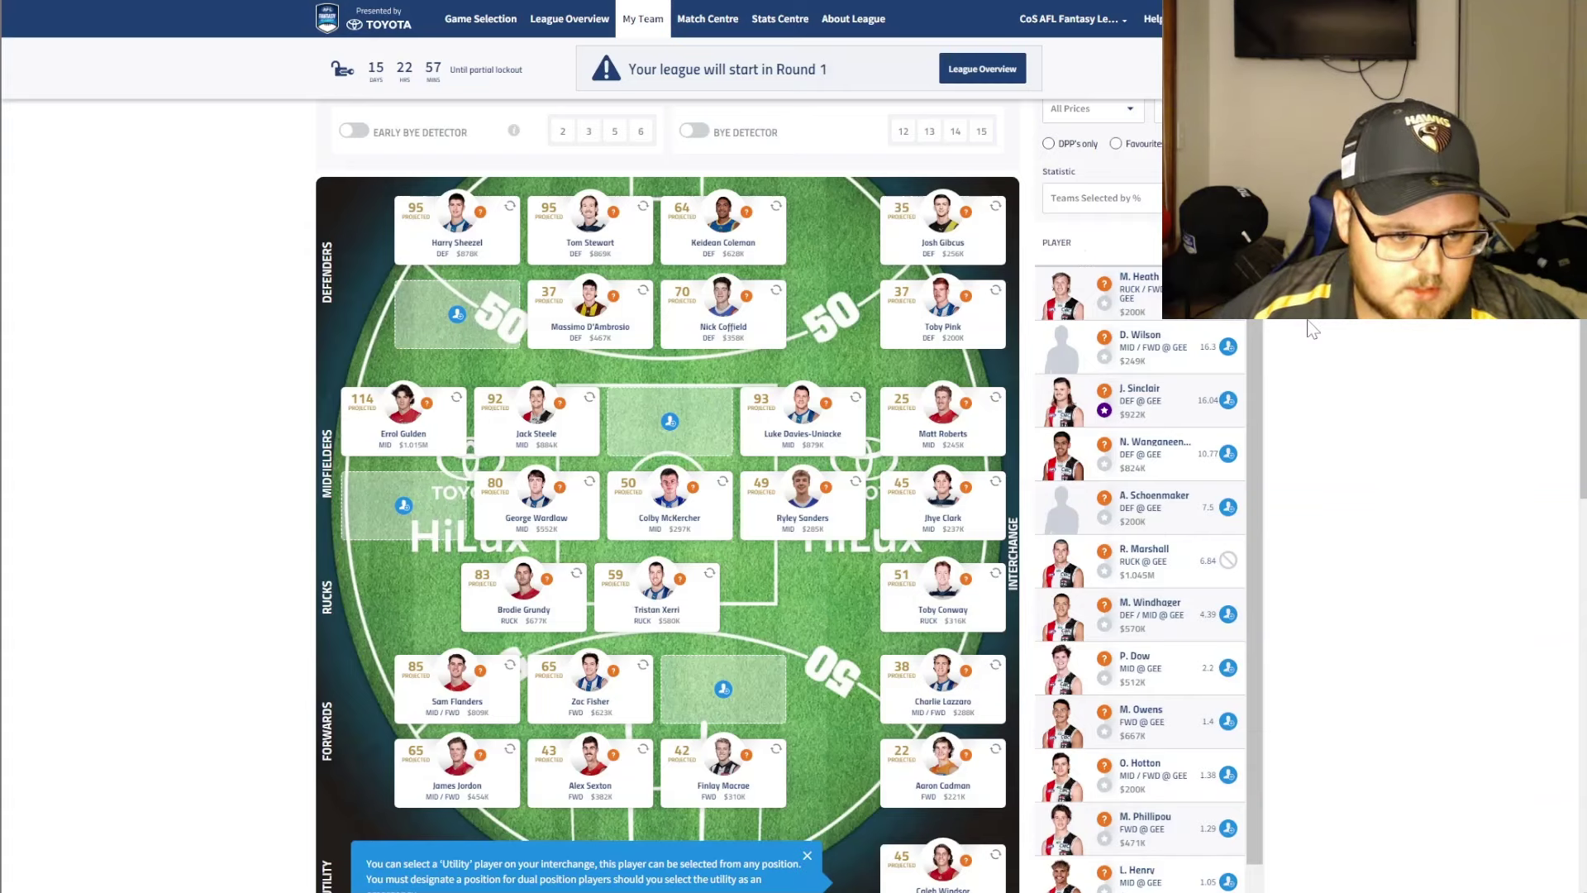
left_click_drag(537, 437, 671, 431)
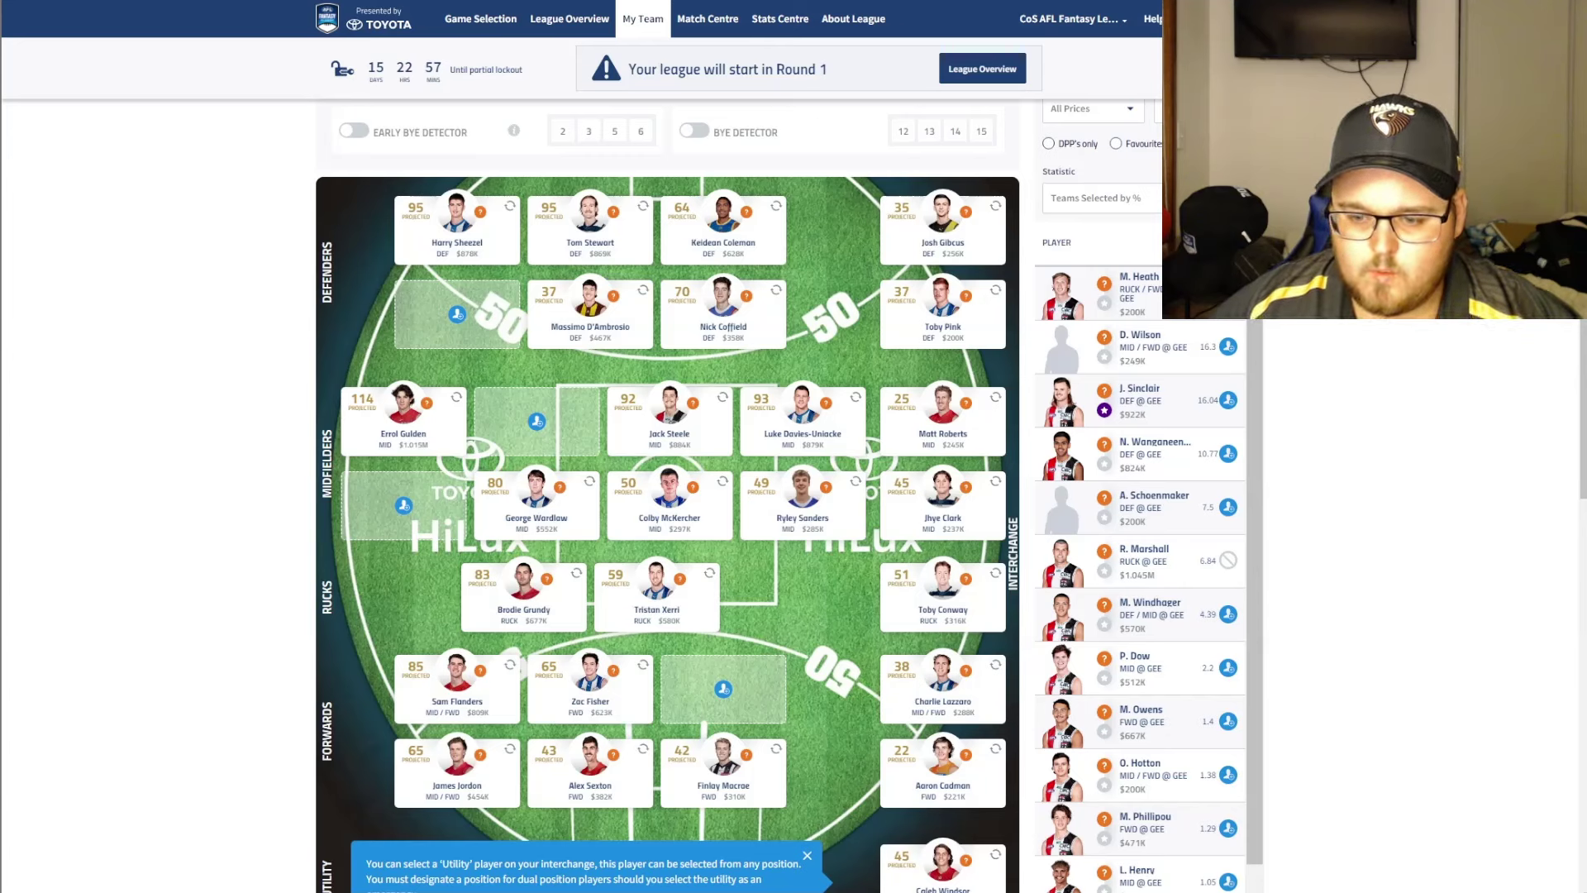
Check Darcy Wilson's player overview and add him as a forward in the last slot of the upper forward row
left_click(1143, 336)
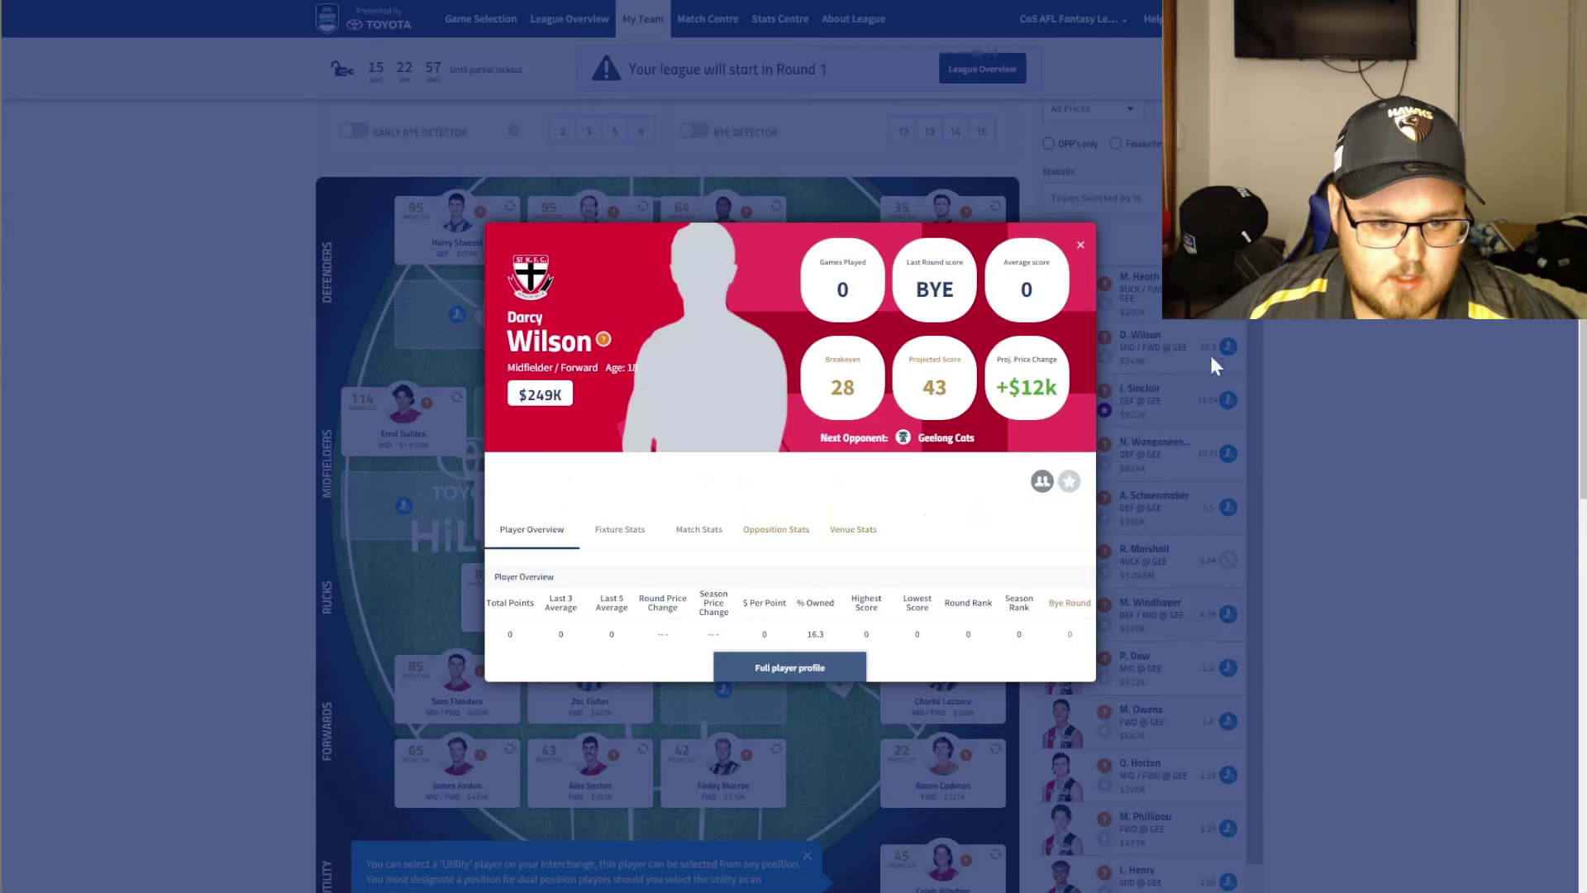
left_click(1081, 246)
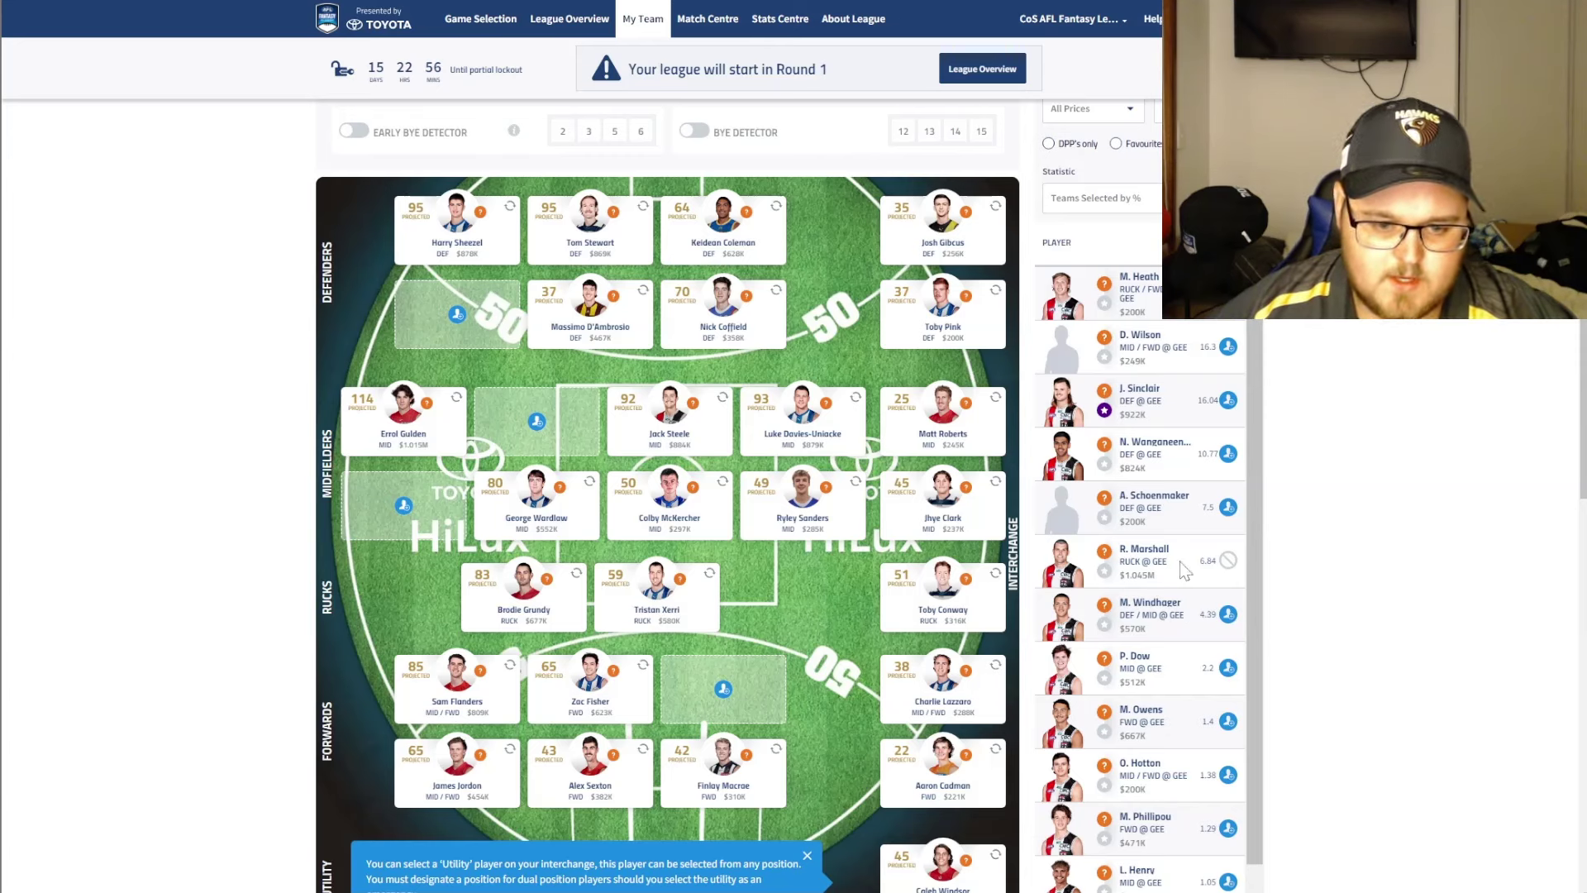
left_click(1228, 346)
left_click(898, 570)
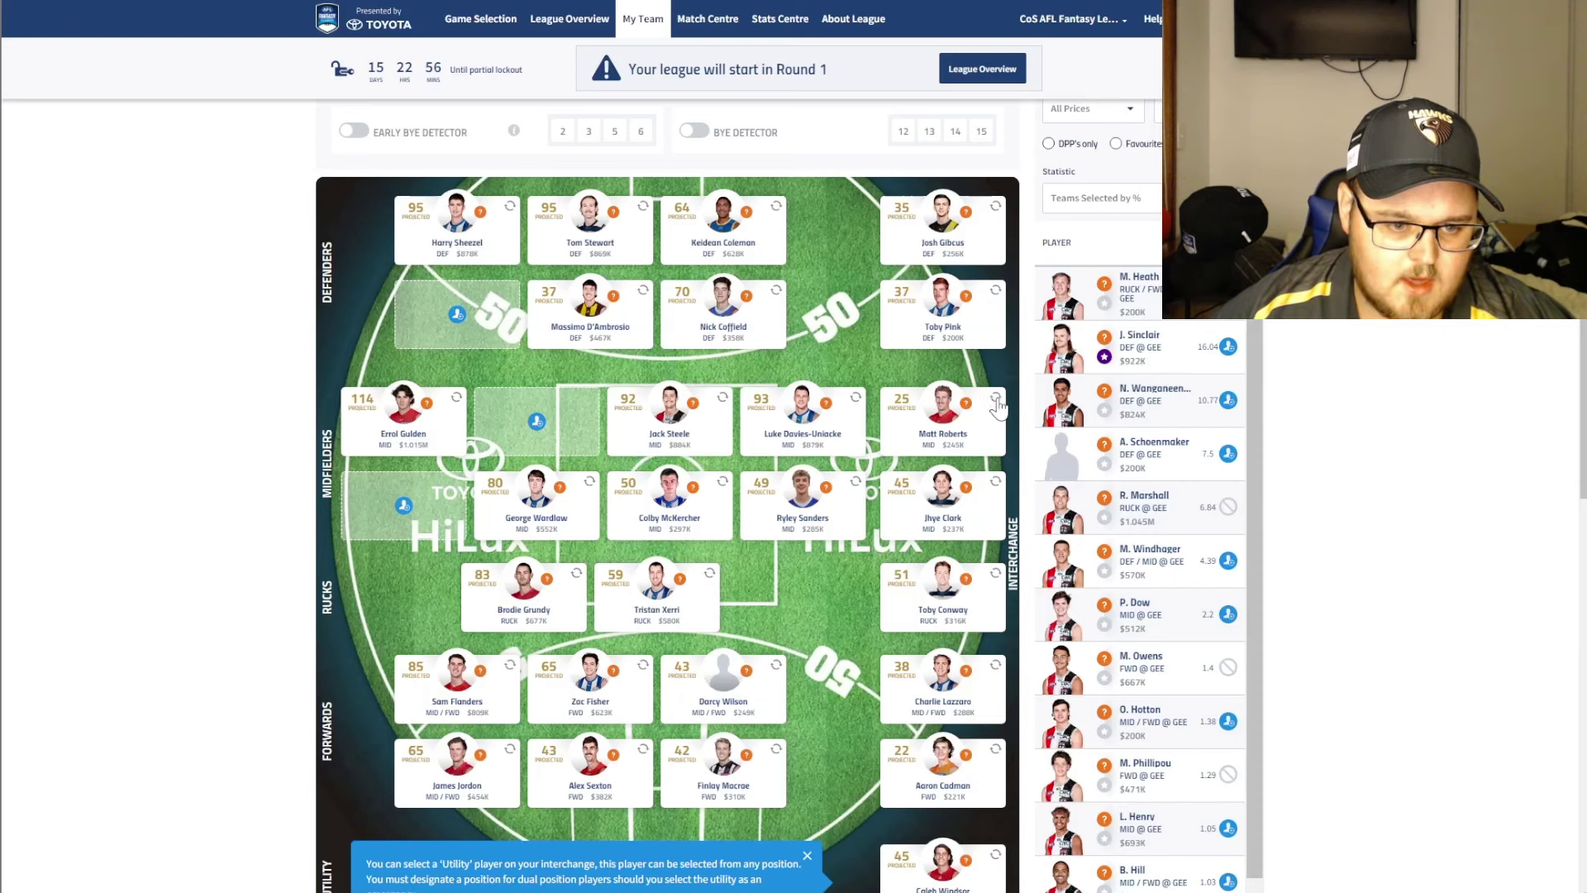
Remove Matt Roberts from the upper midfielder interchange slot and move Darcy Wilson from the forwards into it
left_click(942, 425)
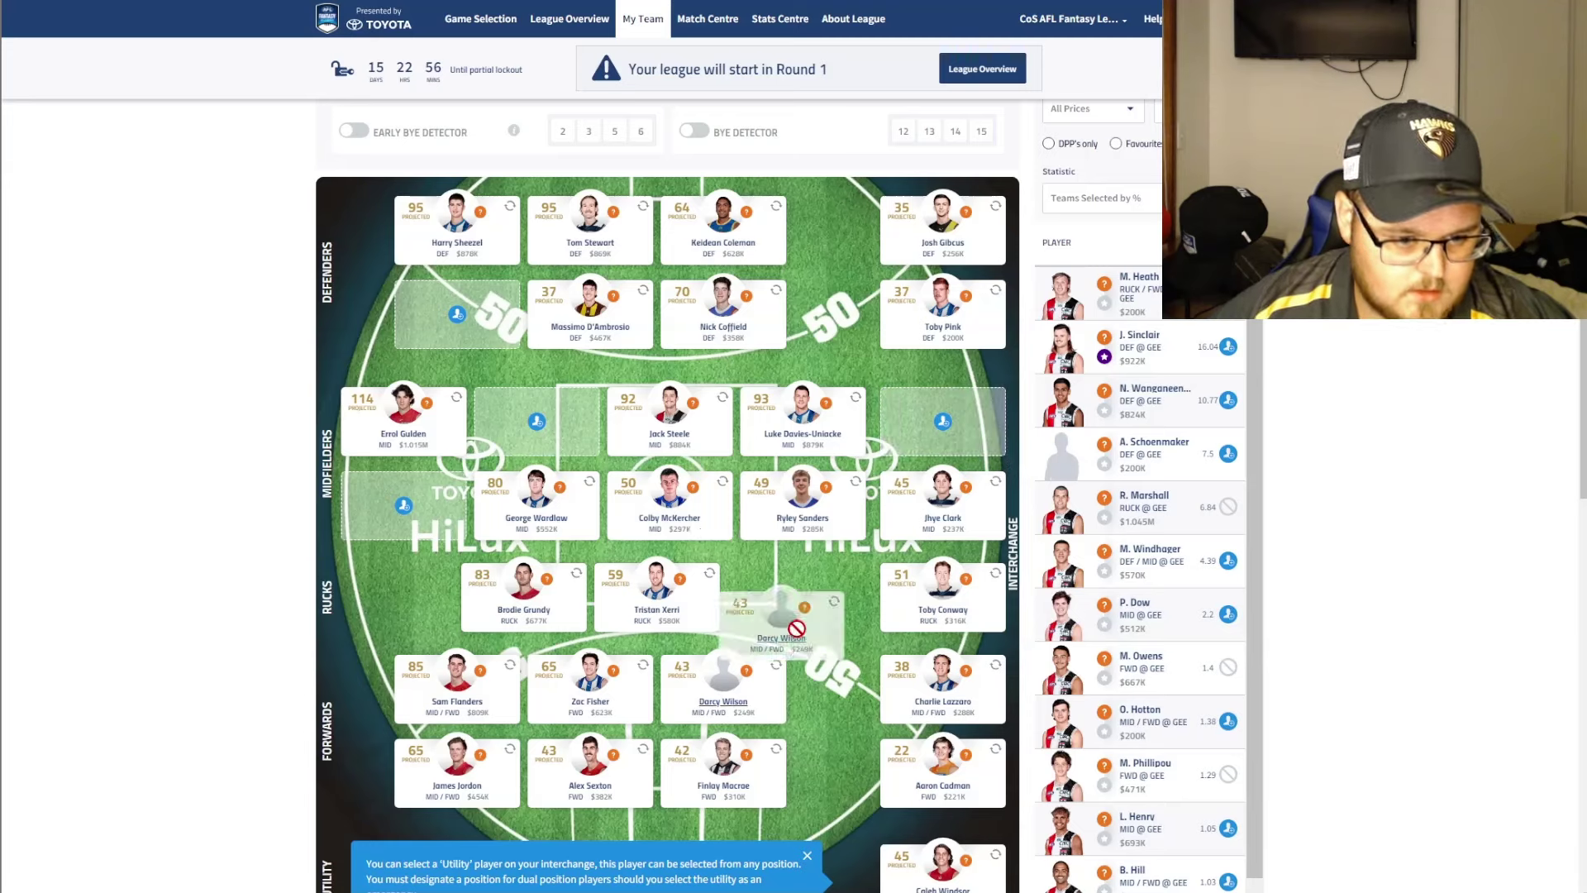
left_click(775, 663)
left_click(942, 422)
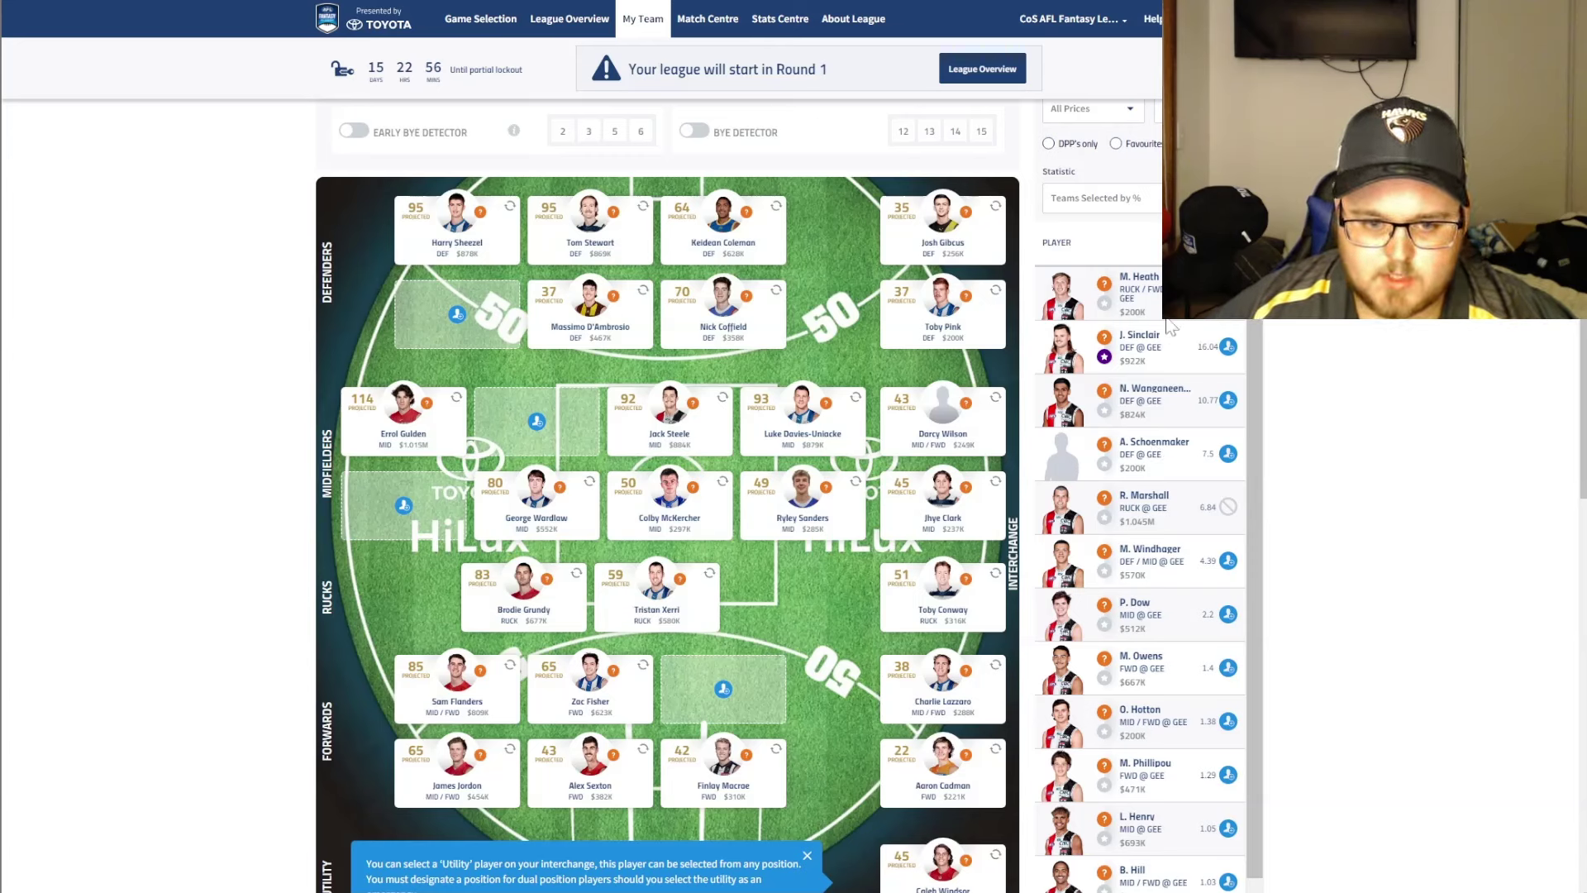
Examine St Kilda ruck Rowan Marshall's player overview, focusing on his breakeven score
left_click(1149, 497)
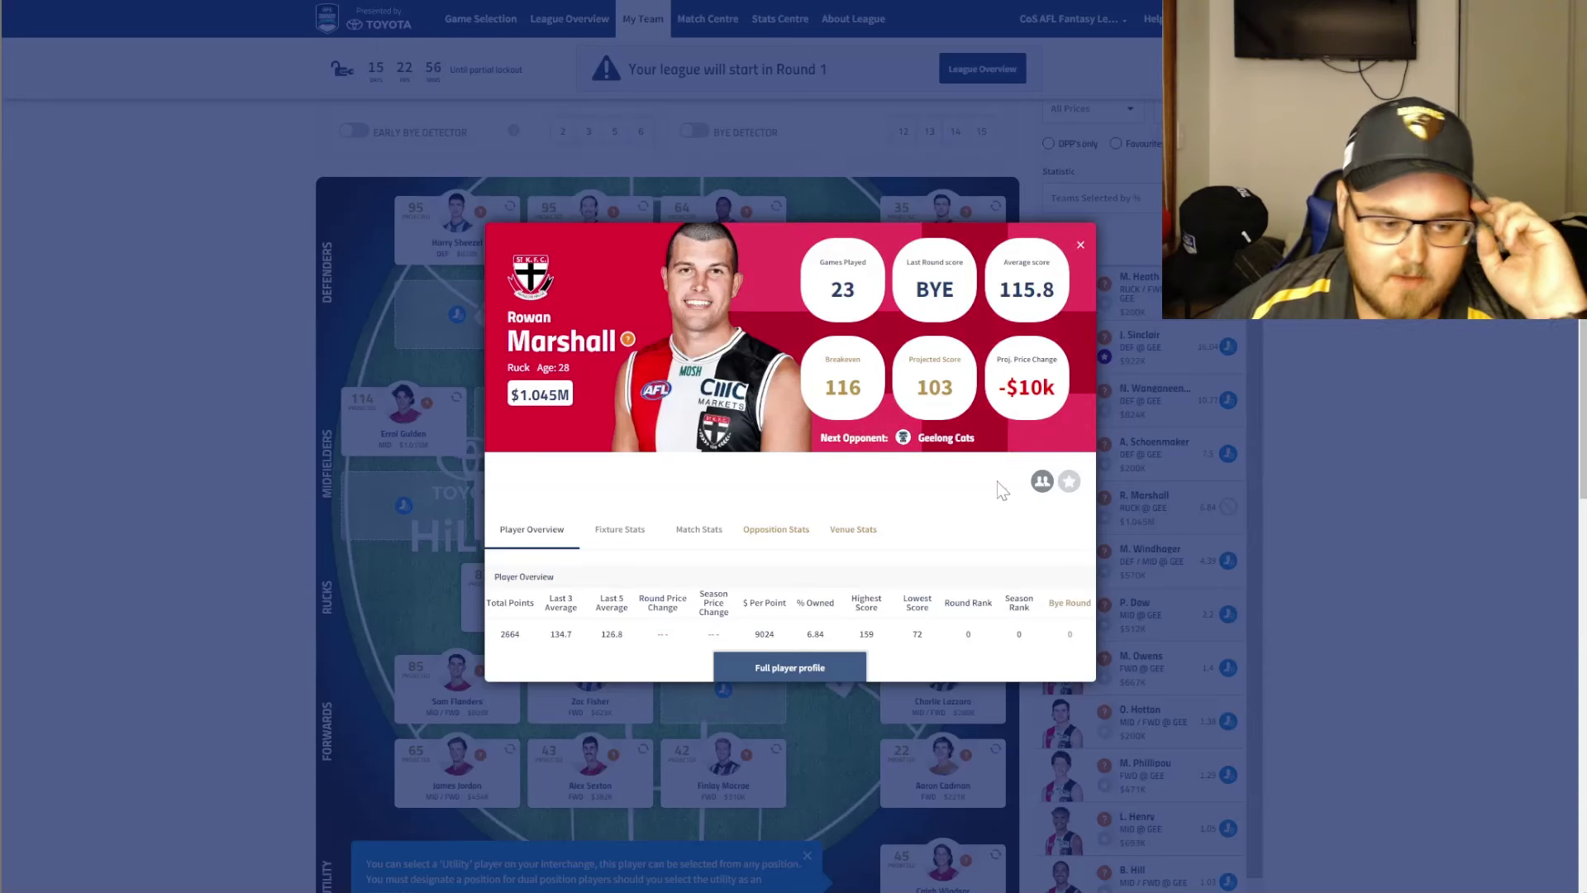
left_click_drag(836, 387, 861, 387)
double_click(843, 387)
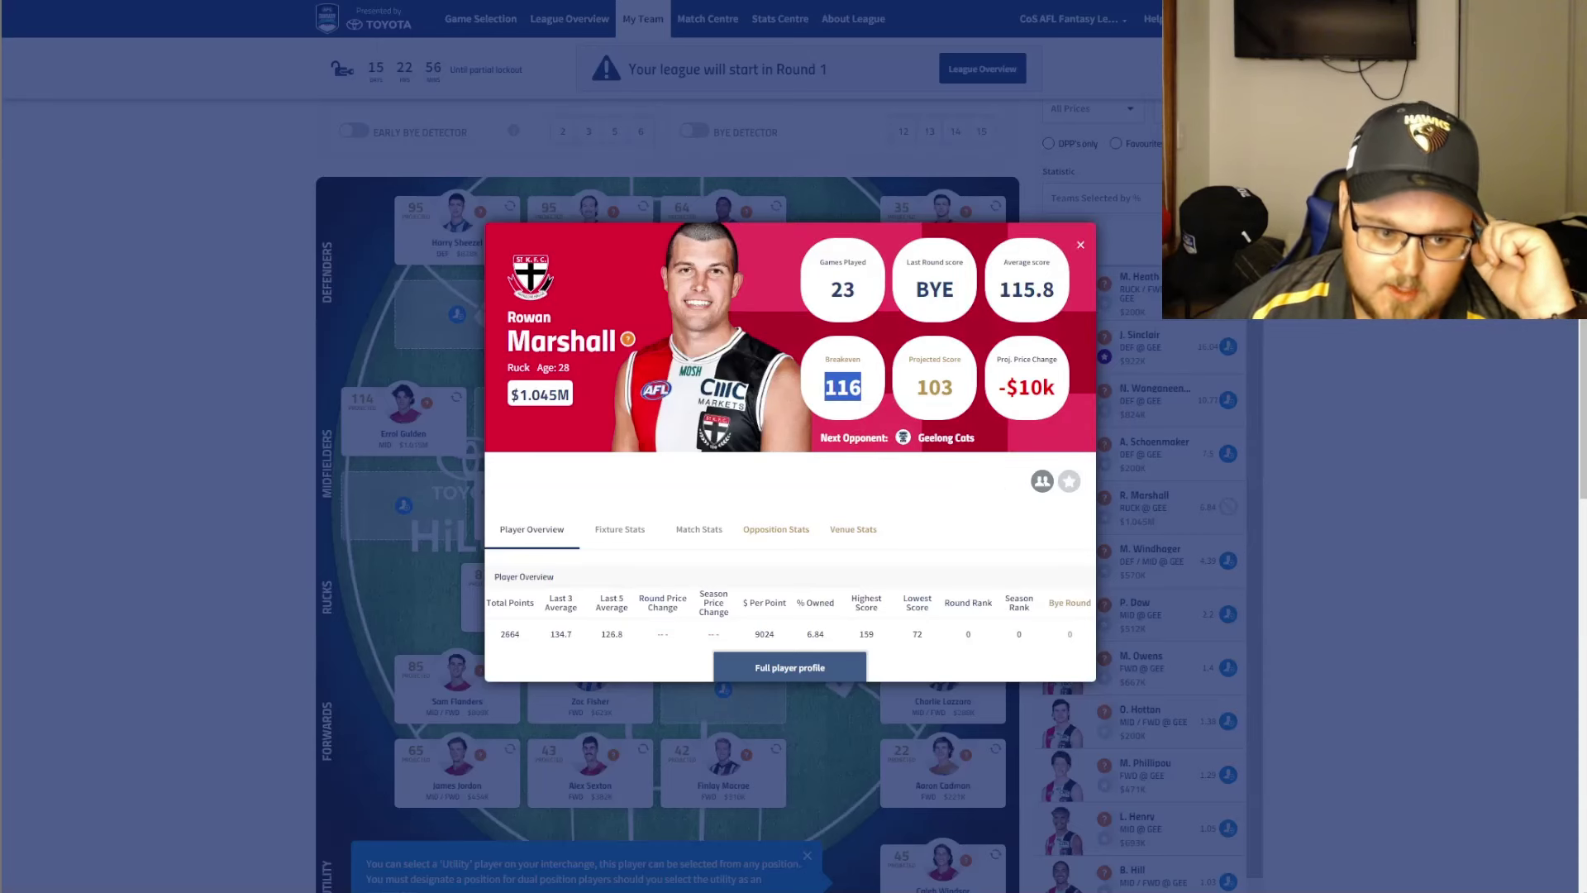
double_click(843, 386)
left_click(843, 387)
double_click(842, 387)
left_click(843, 387)
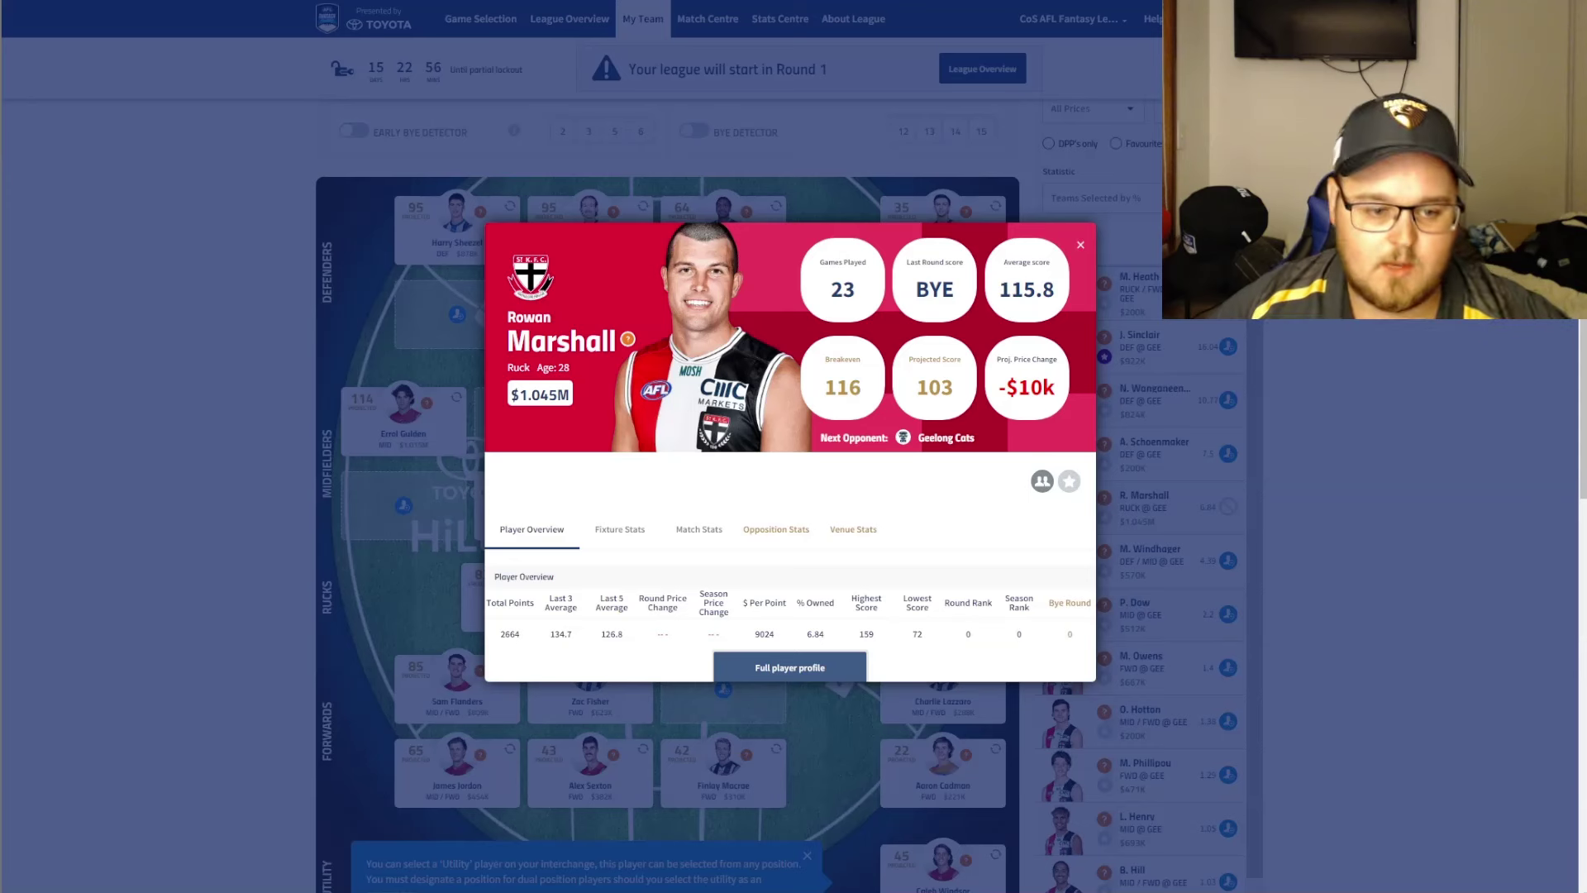
double_click(843, 387)
left_click(843, 387)
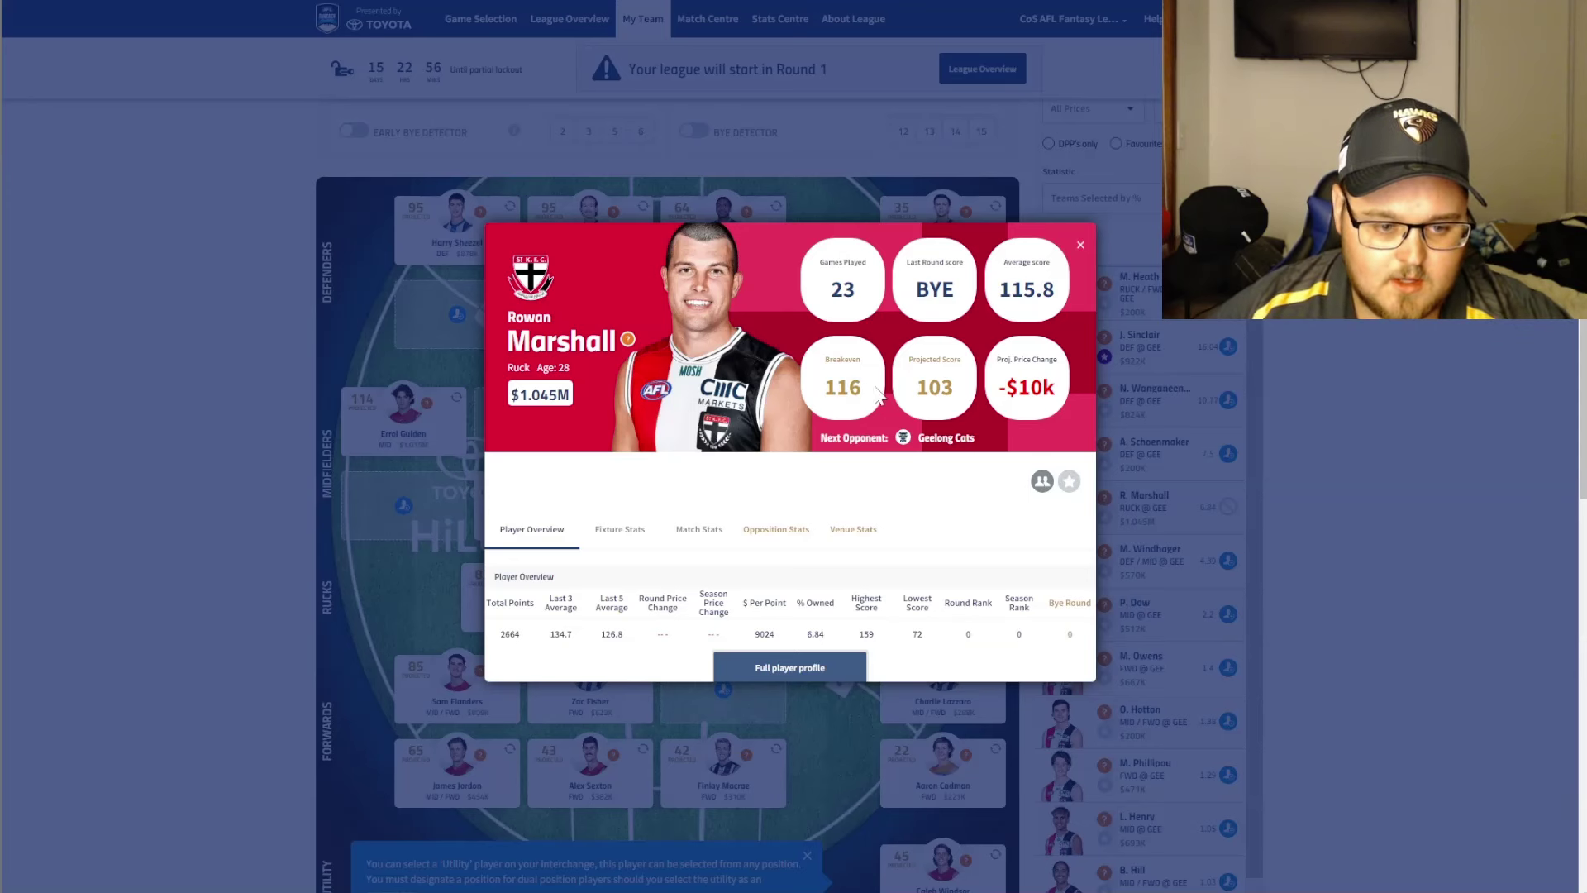
left_click(1081, 246)
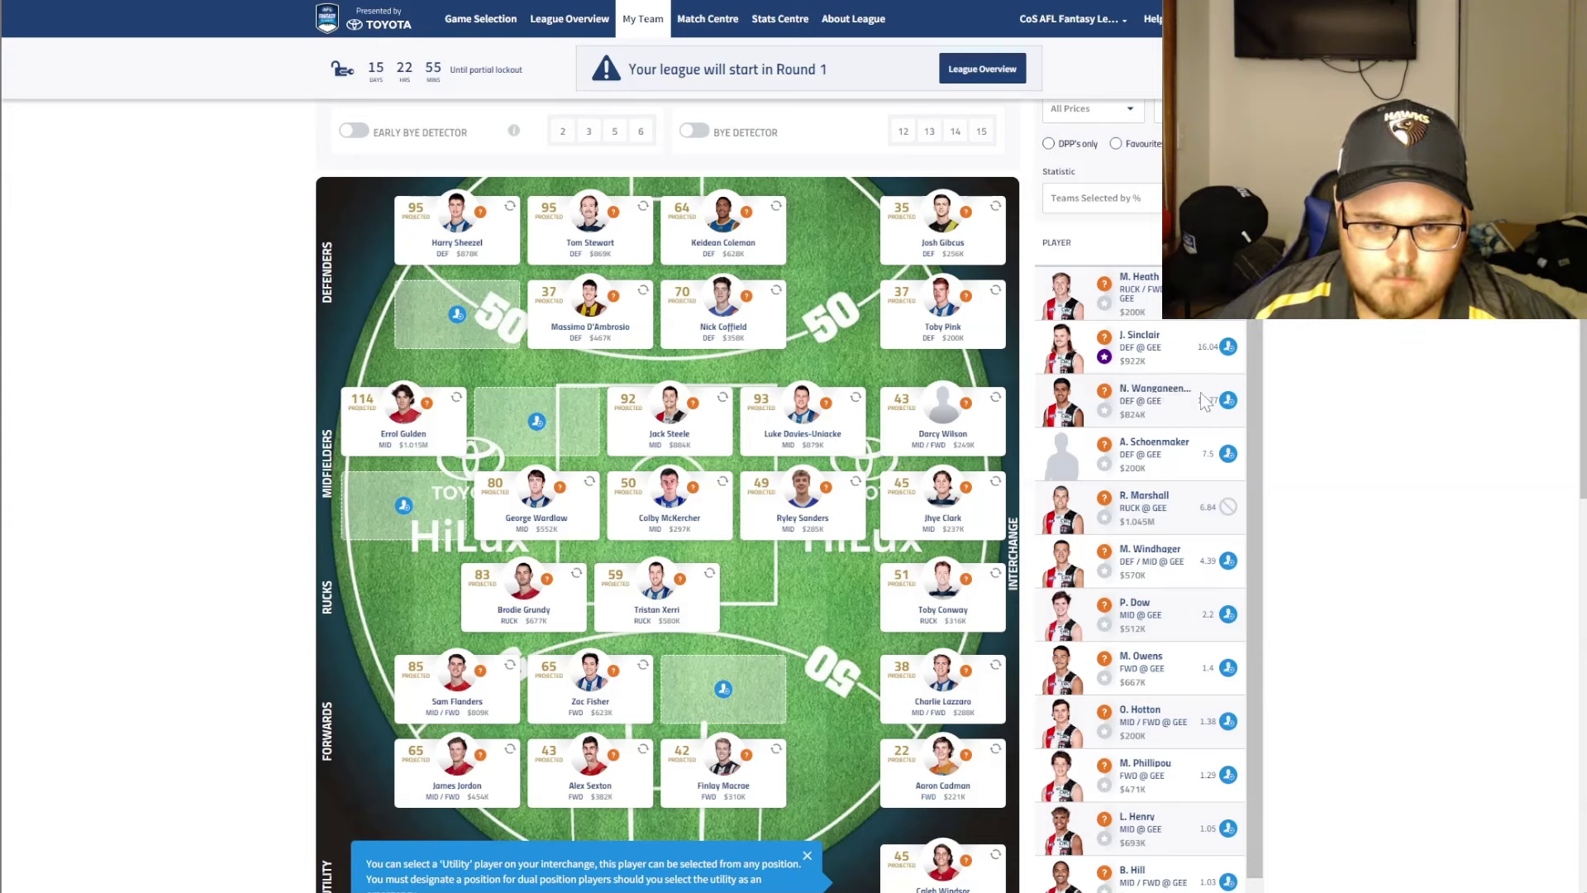
Check Nasiah Wanganeen-Milera's player overview, add him as a defender, and swap him with Keidean Coleman into the upper defender row
left_click(1139, 400)
left_click_drag(867, 389, 818, 395)
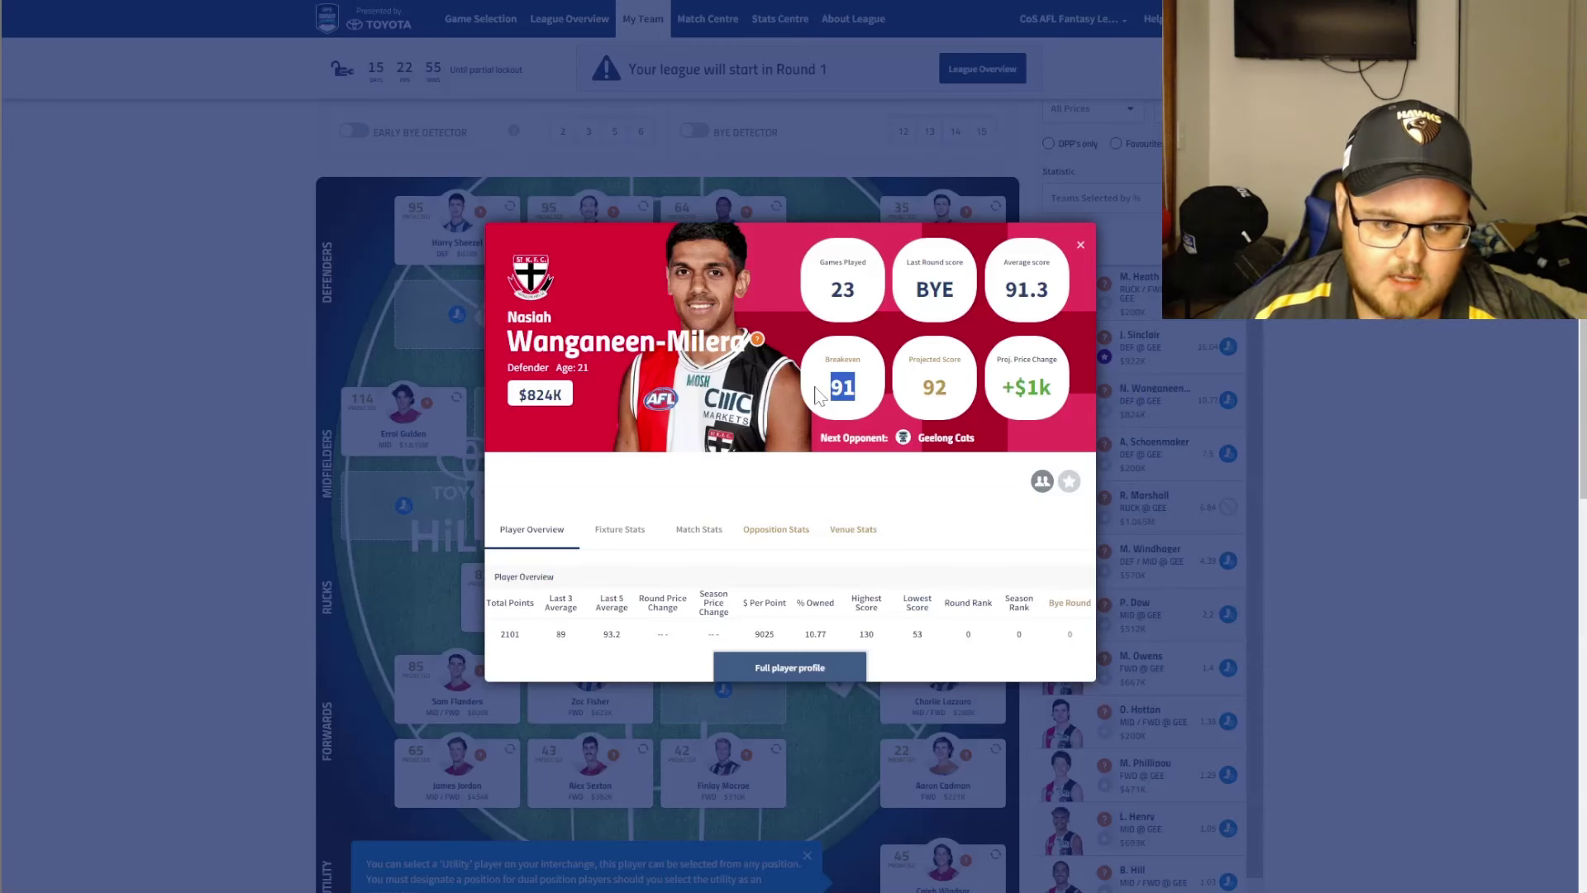
left_click(819, 395)
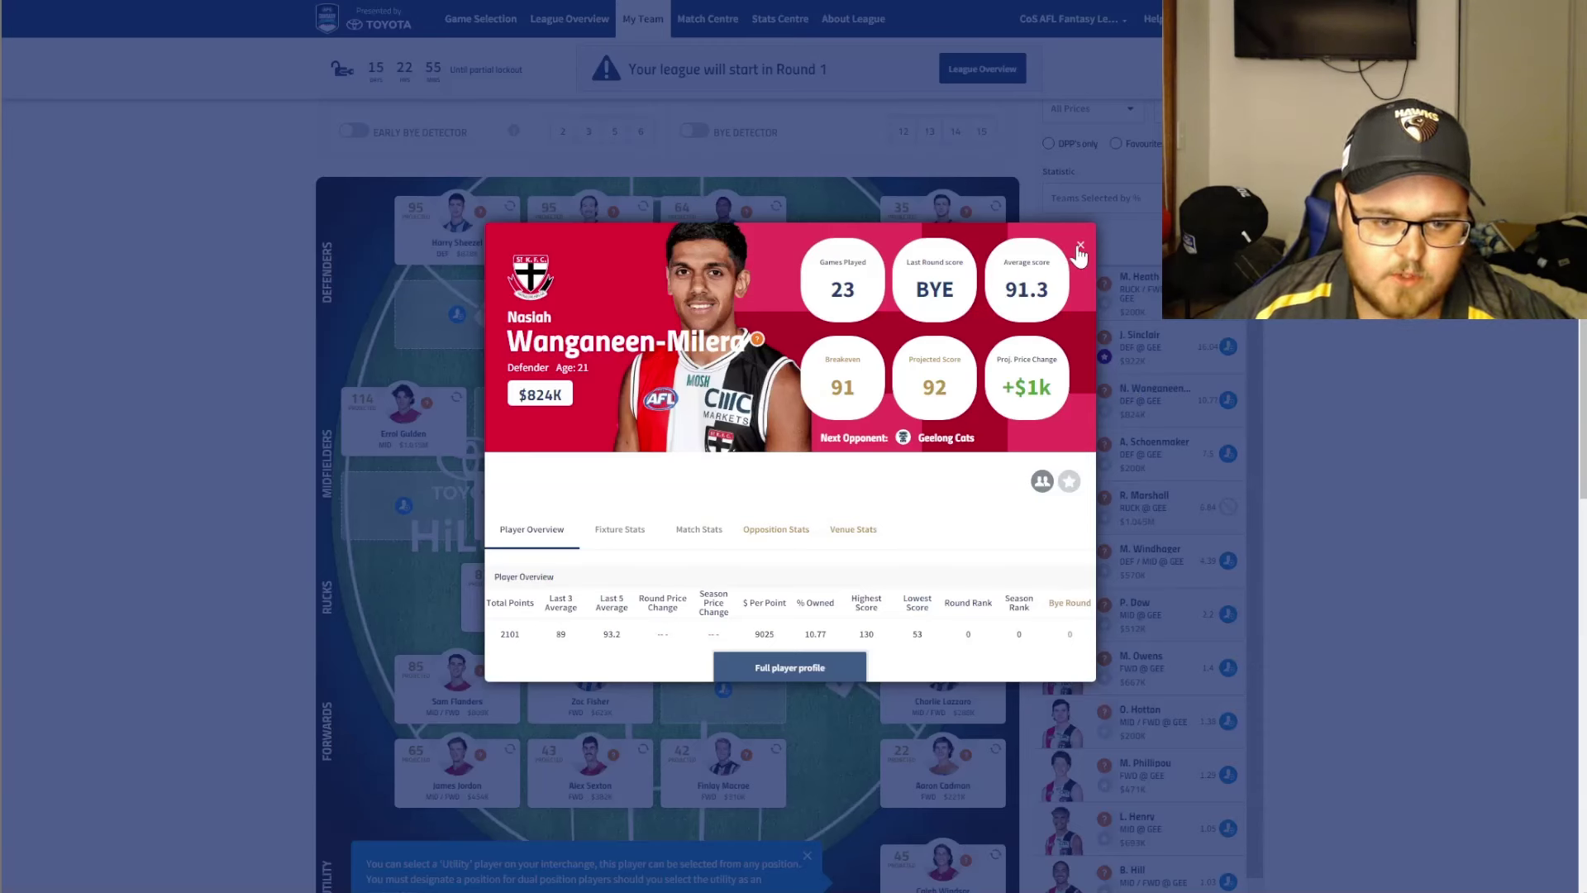
left_click(1079, 246)
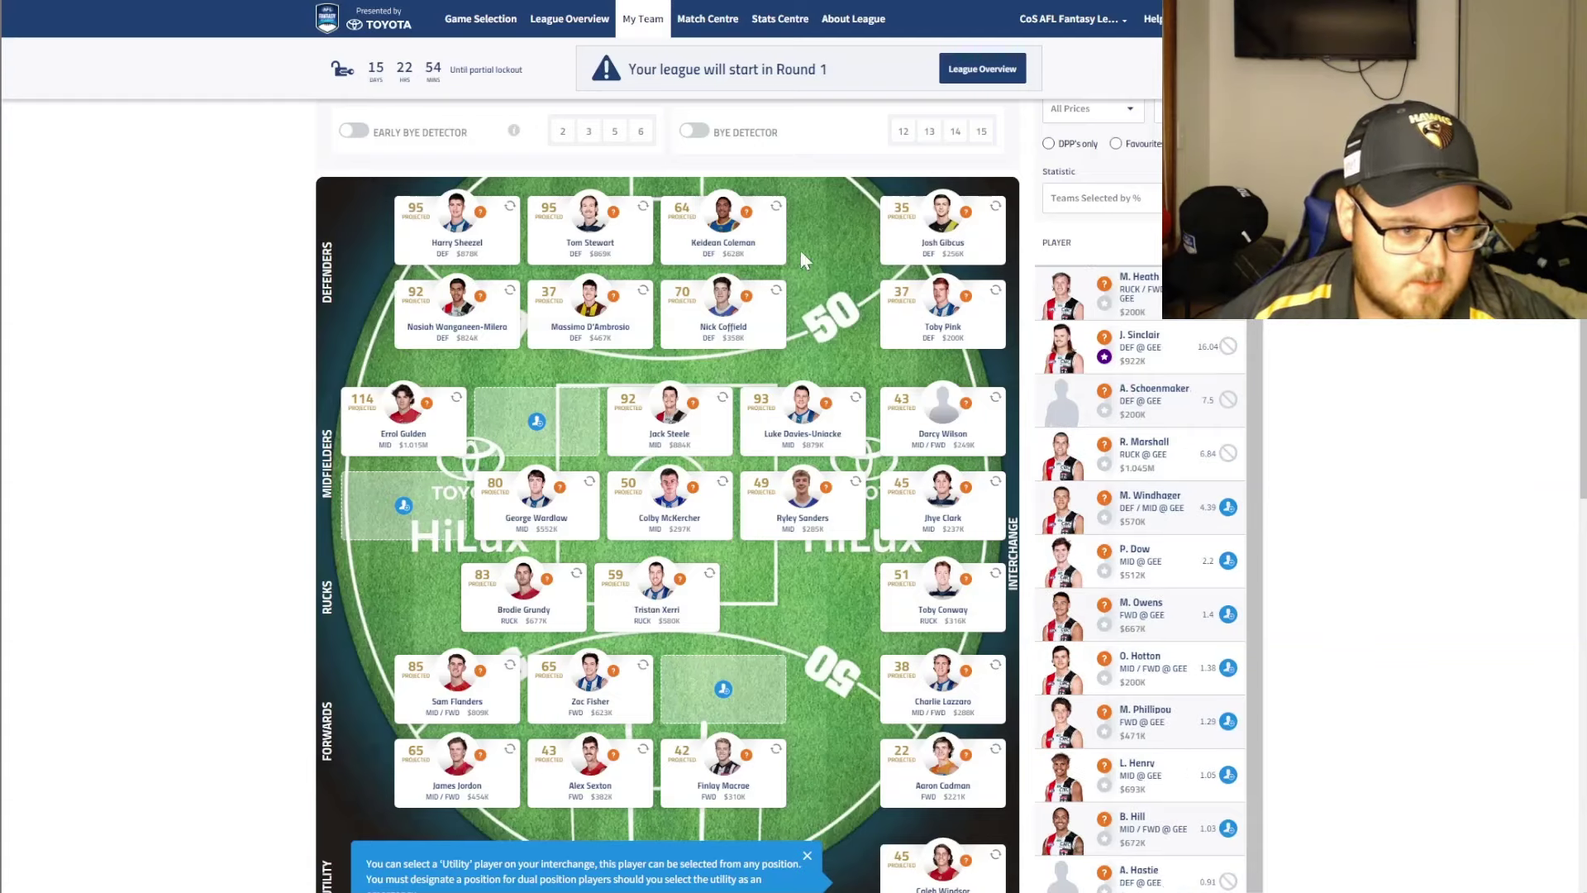
left_click_drag(422, 313, 721, 236)
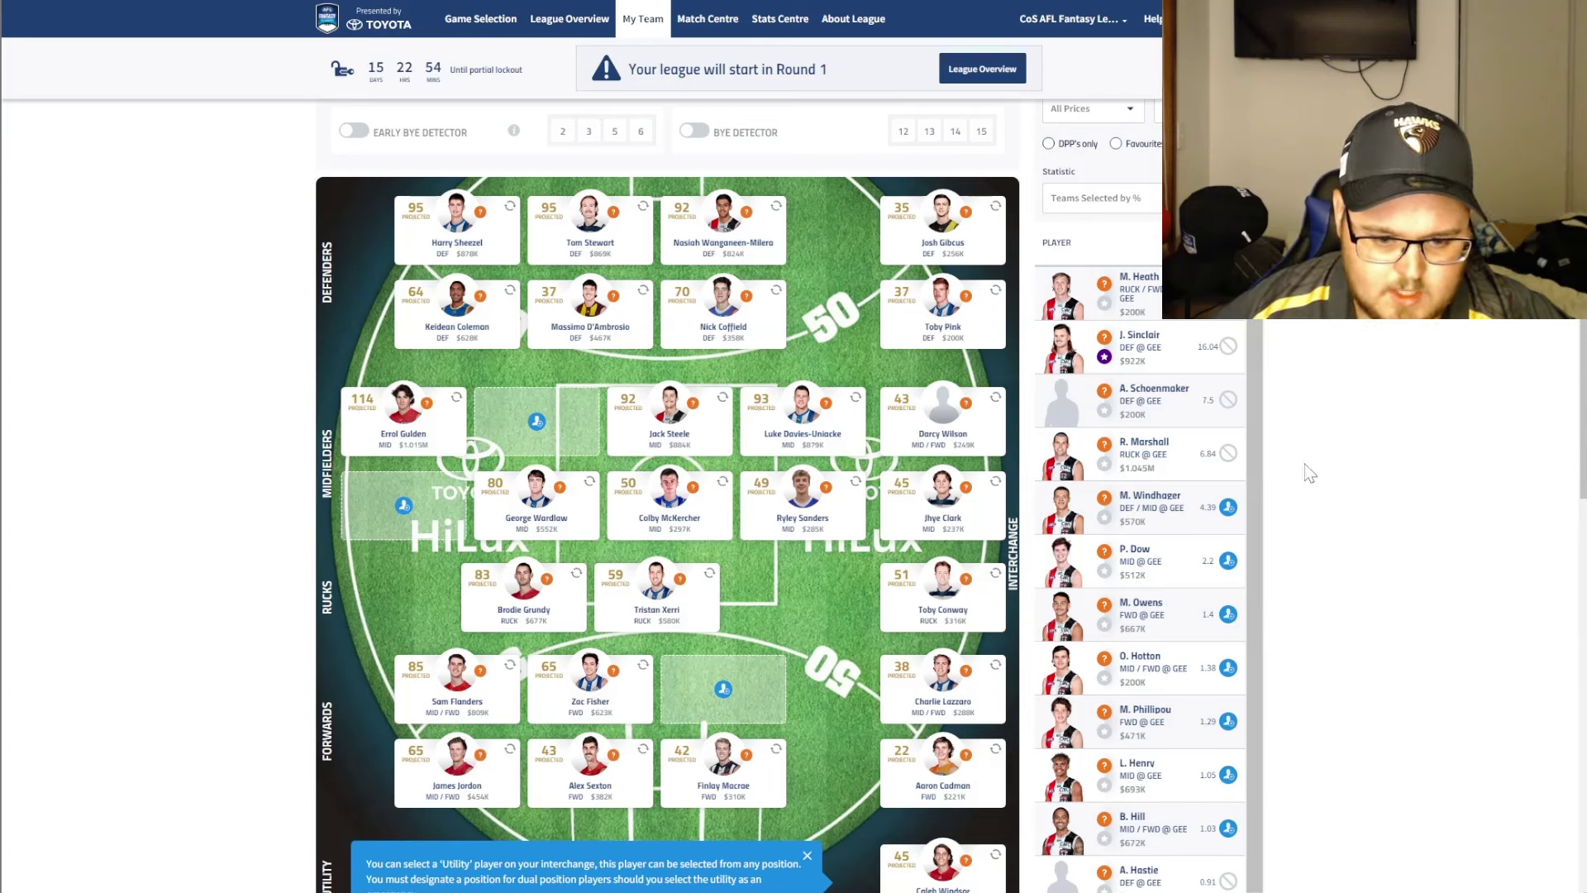
Check Liam Henry's player overview and filter the player list to the Essendon club
left_click(1143, 758)
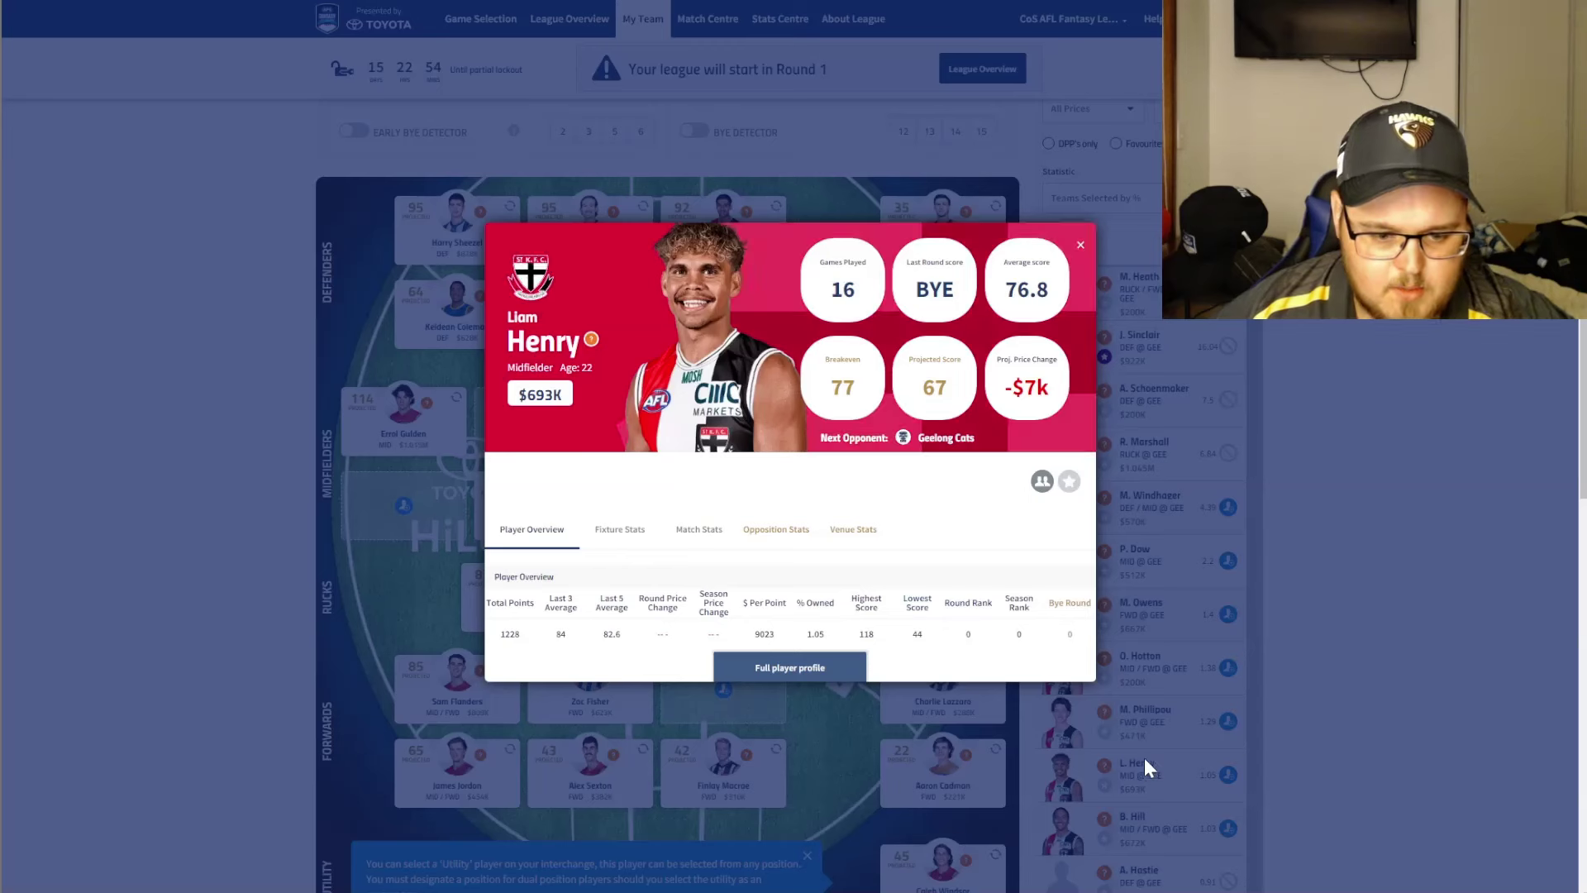
left_click(1080, 245)
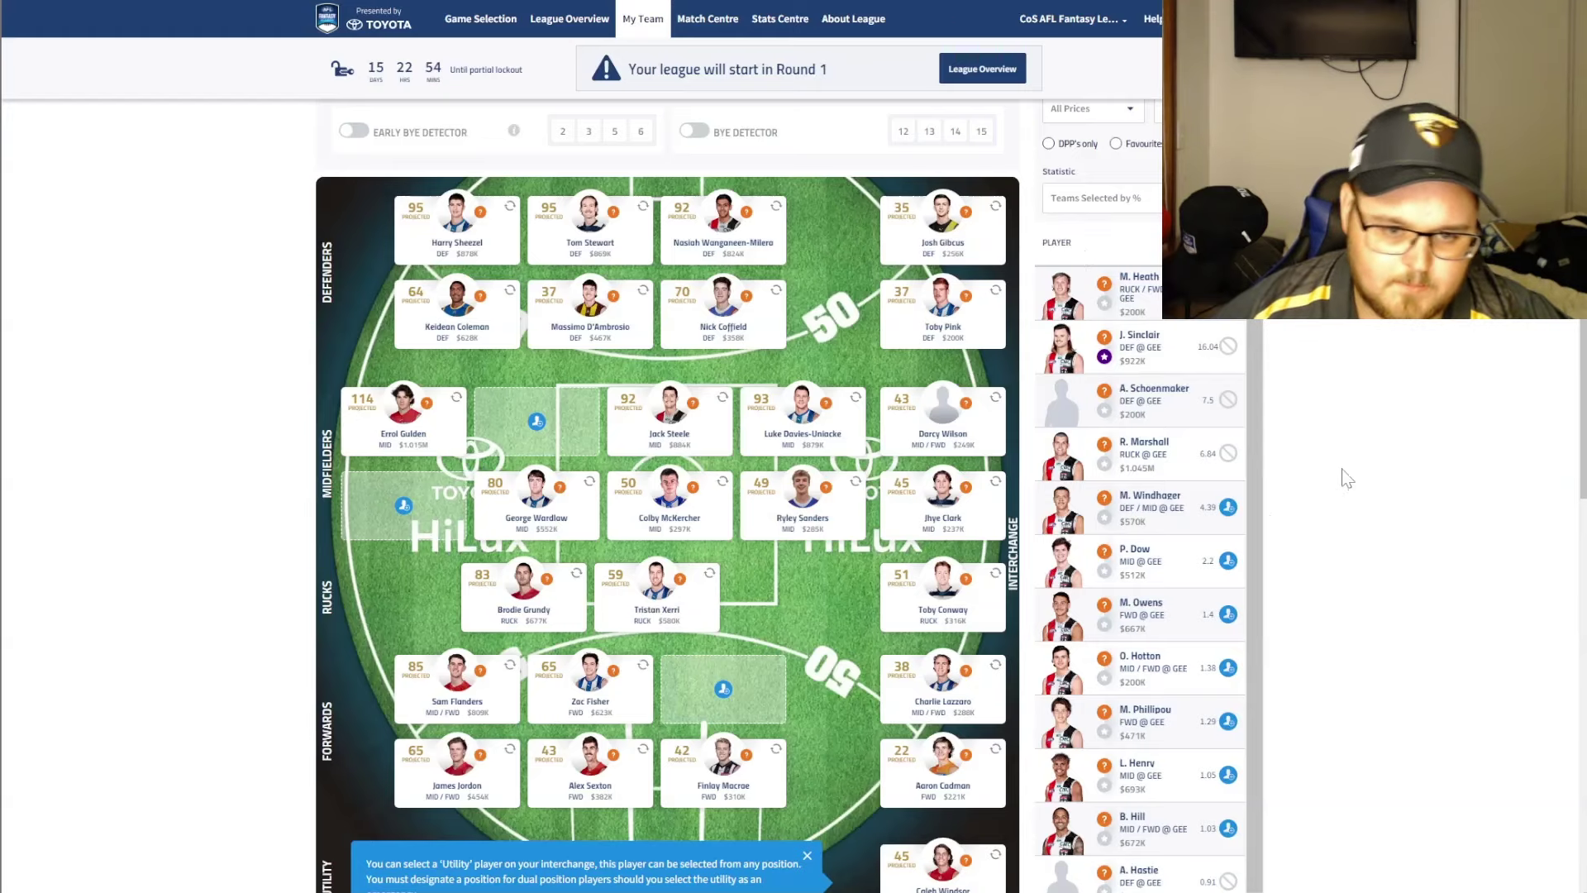
scroll(1346, 477, "up", 3)
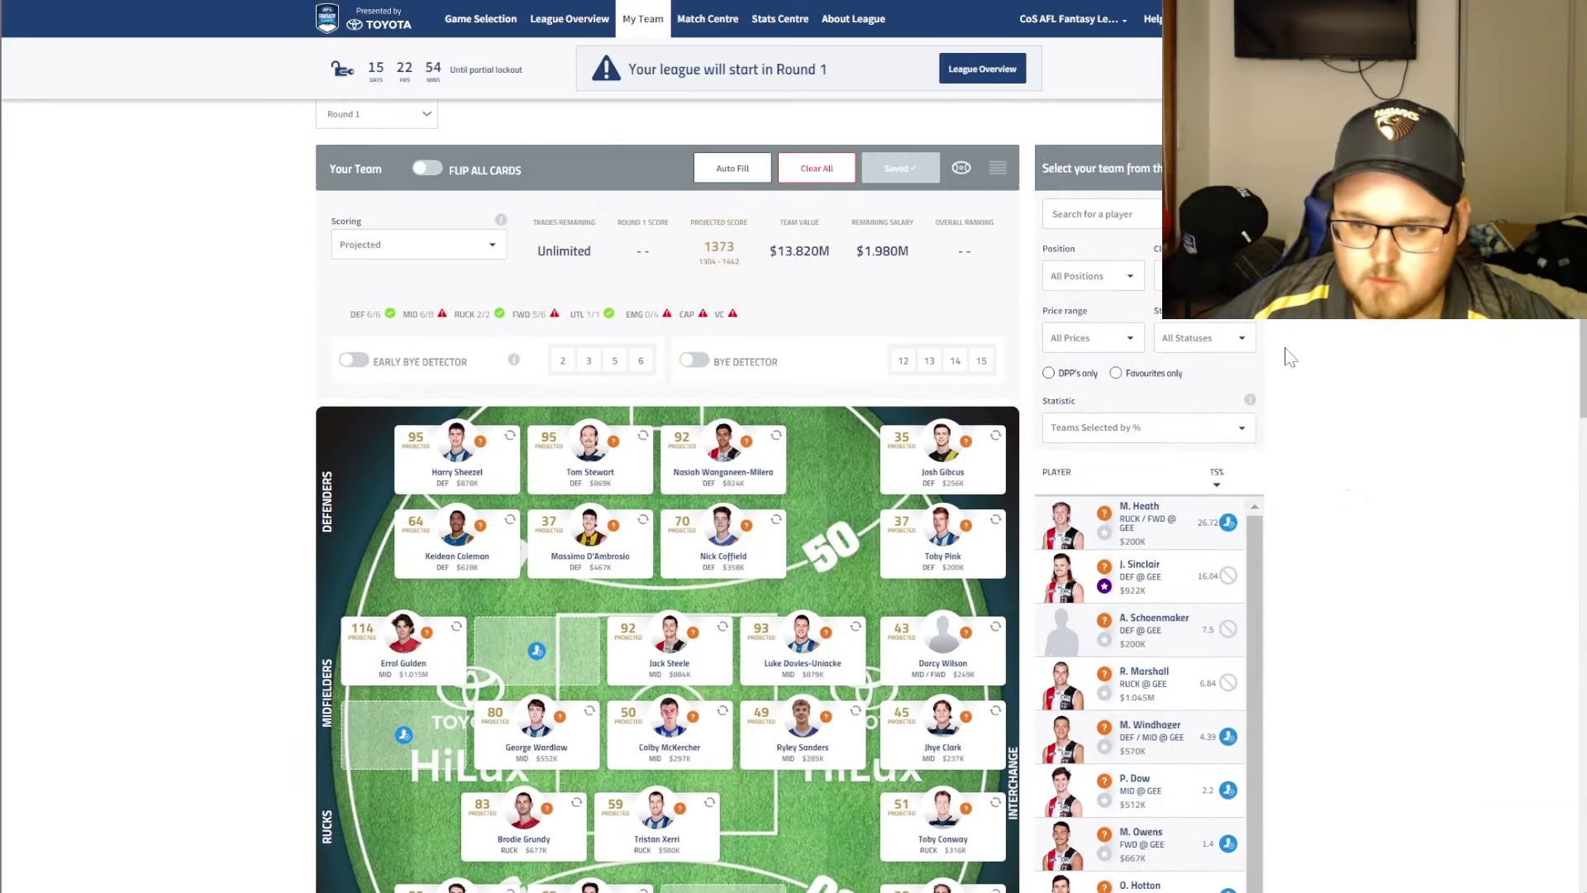
left_click(1205, 276)
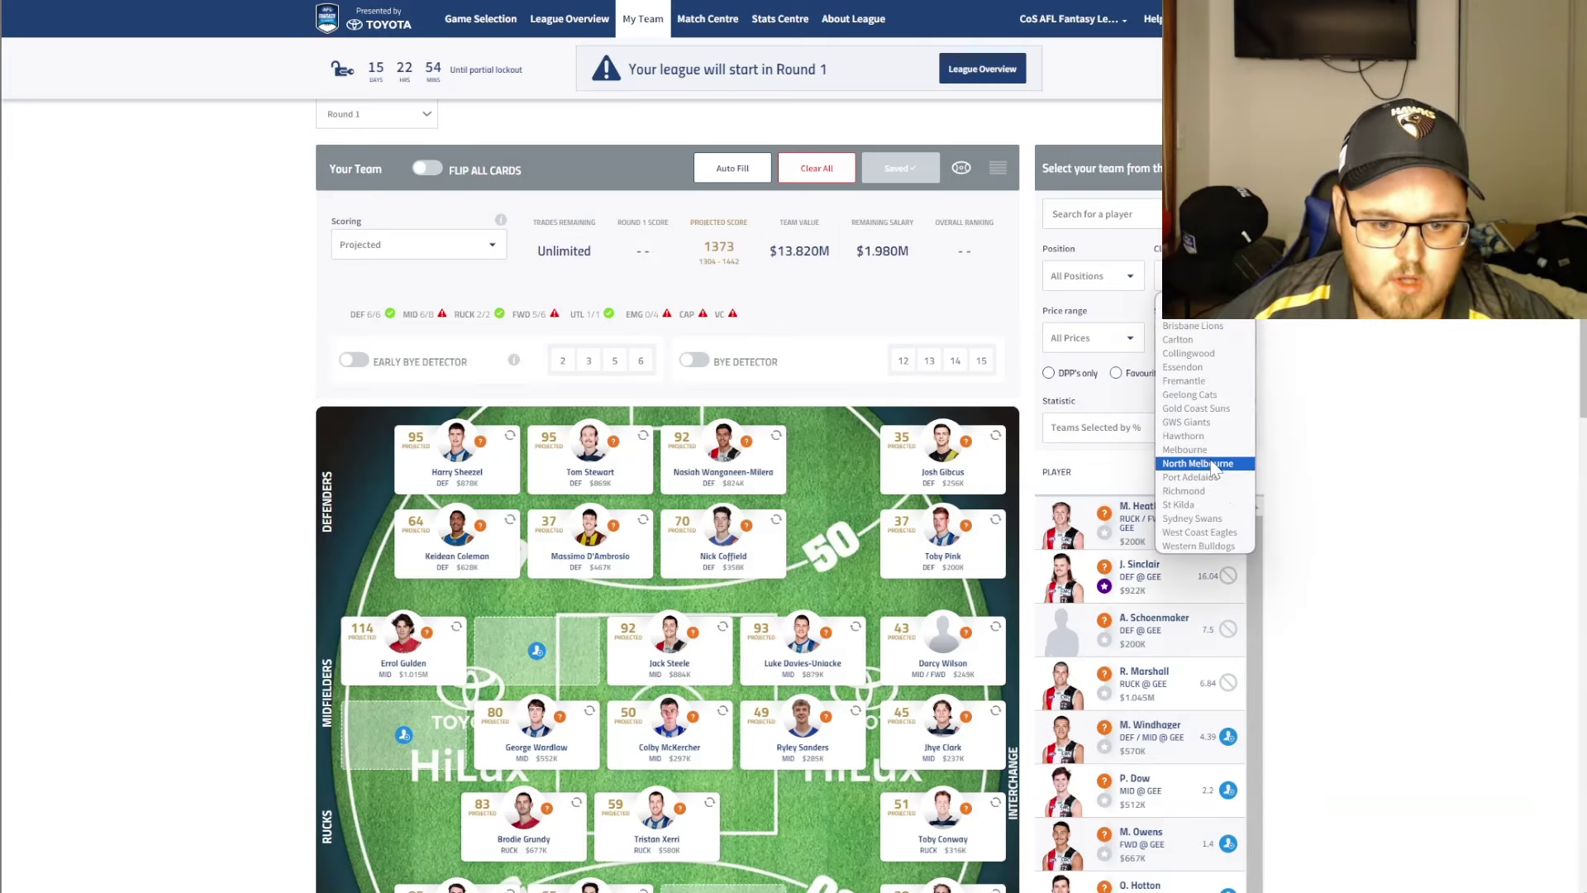
left_click(1217, 368)
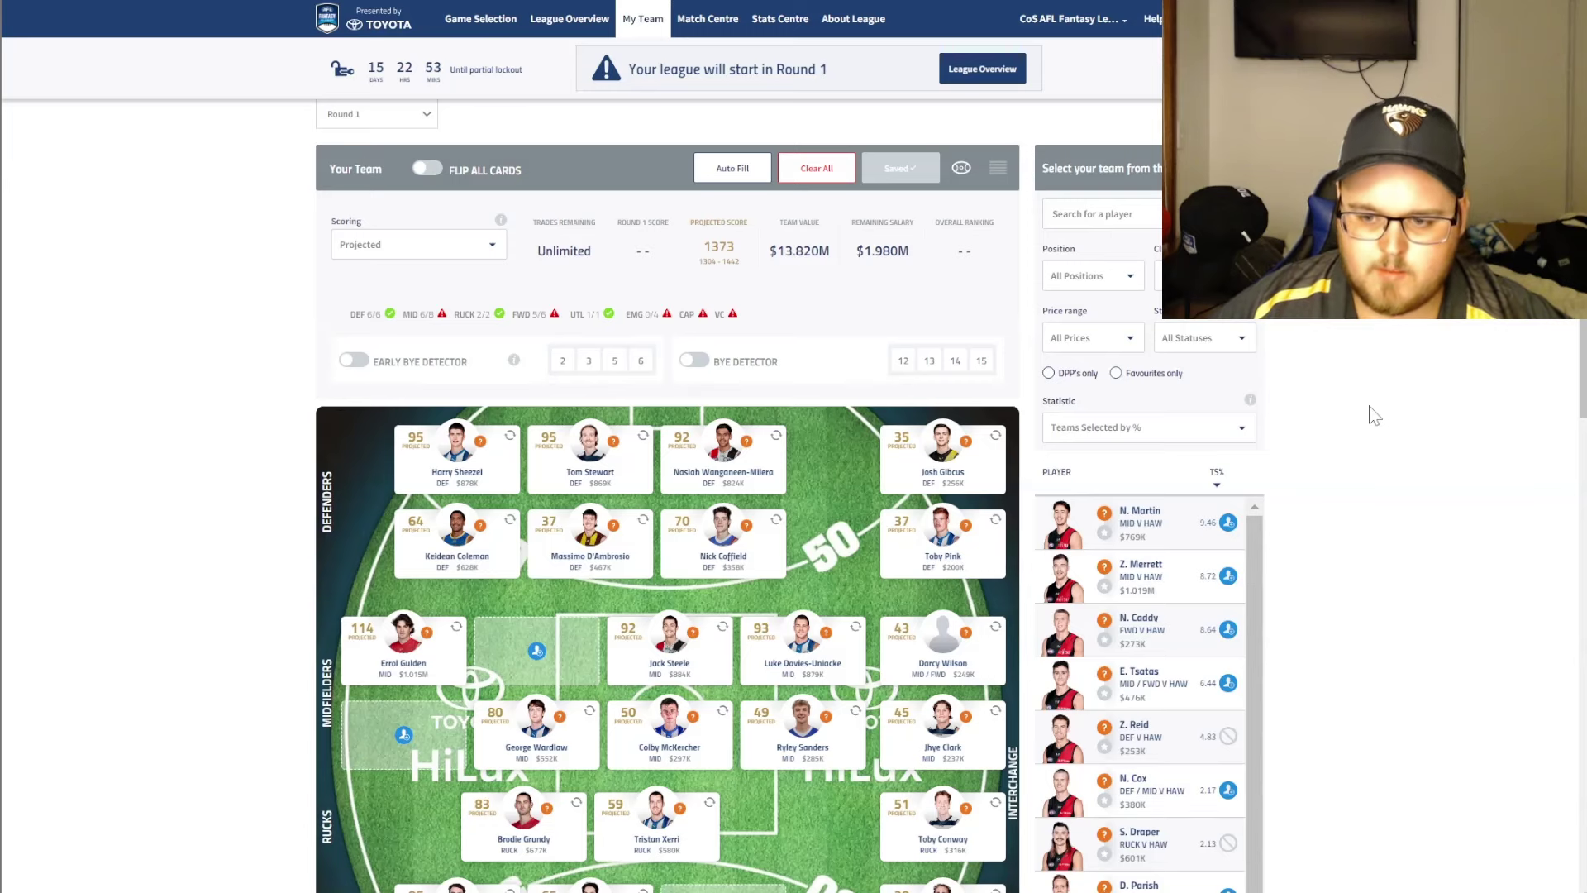
Add Essendon midfielder Nic Martin to the lower midfielder row and check his player overview, including the breakeven score
scroll(1368, 416, "down", 2)
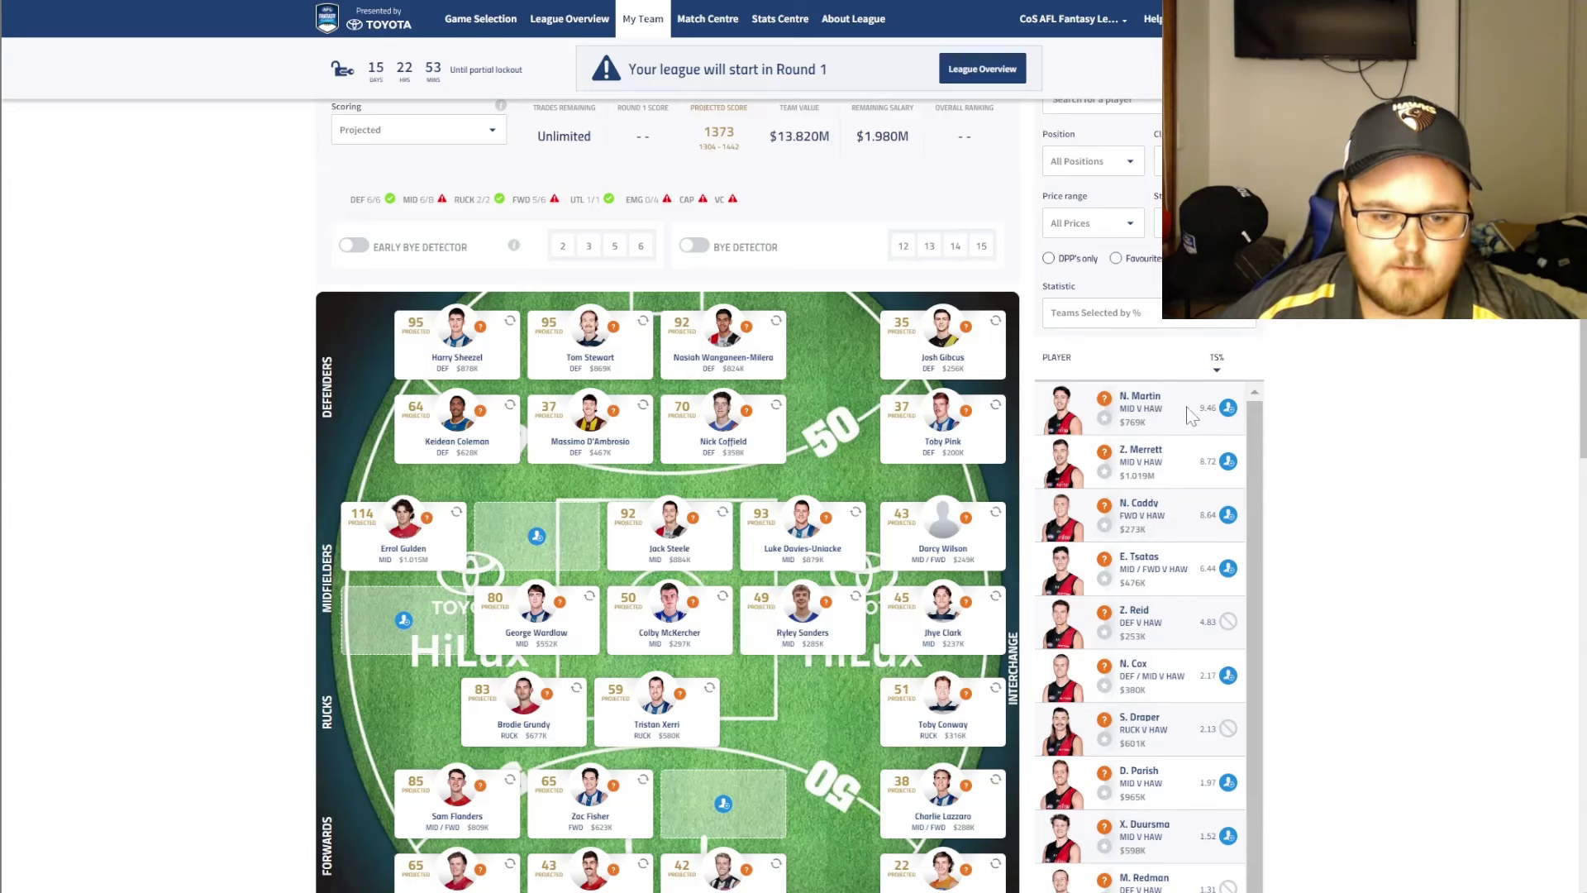
left_click(1228, 407)
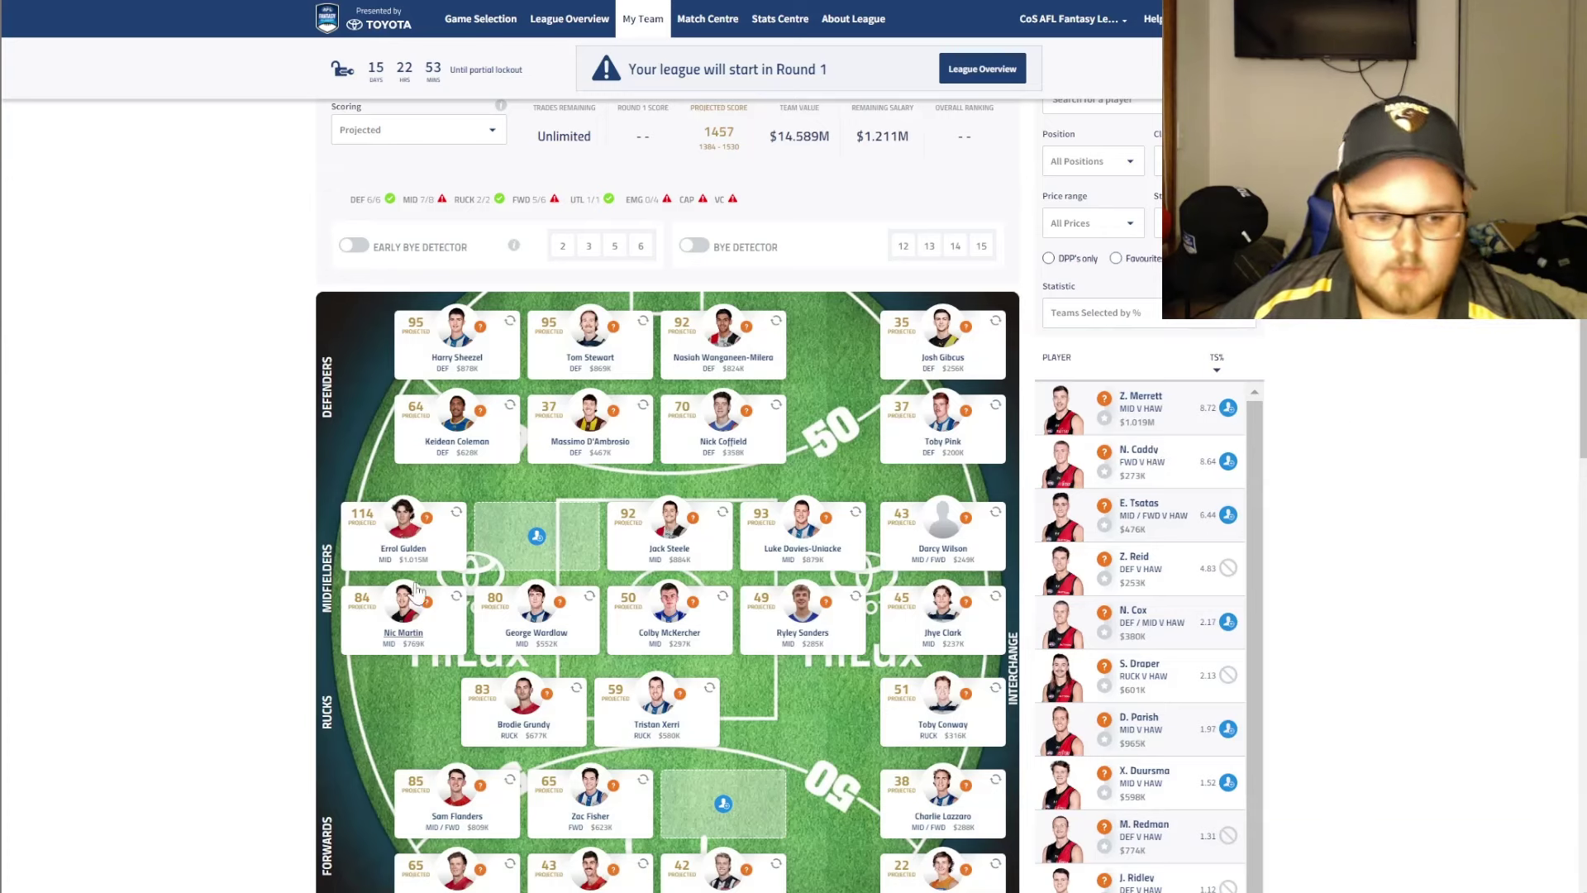
left_click(398, 626)
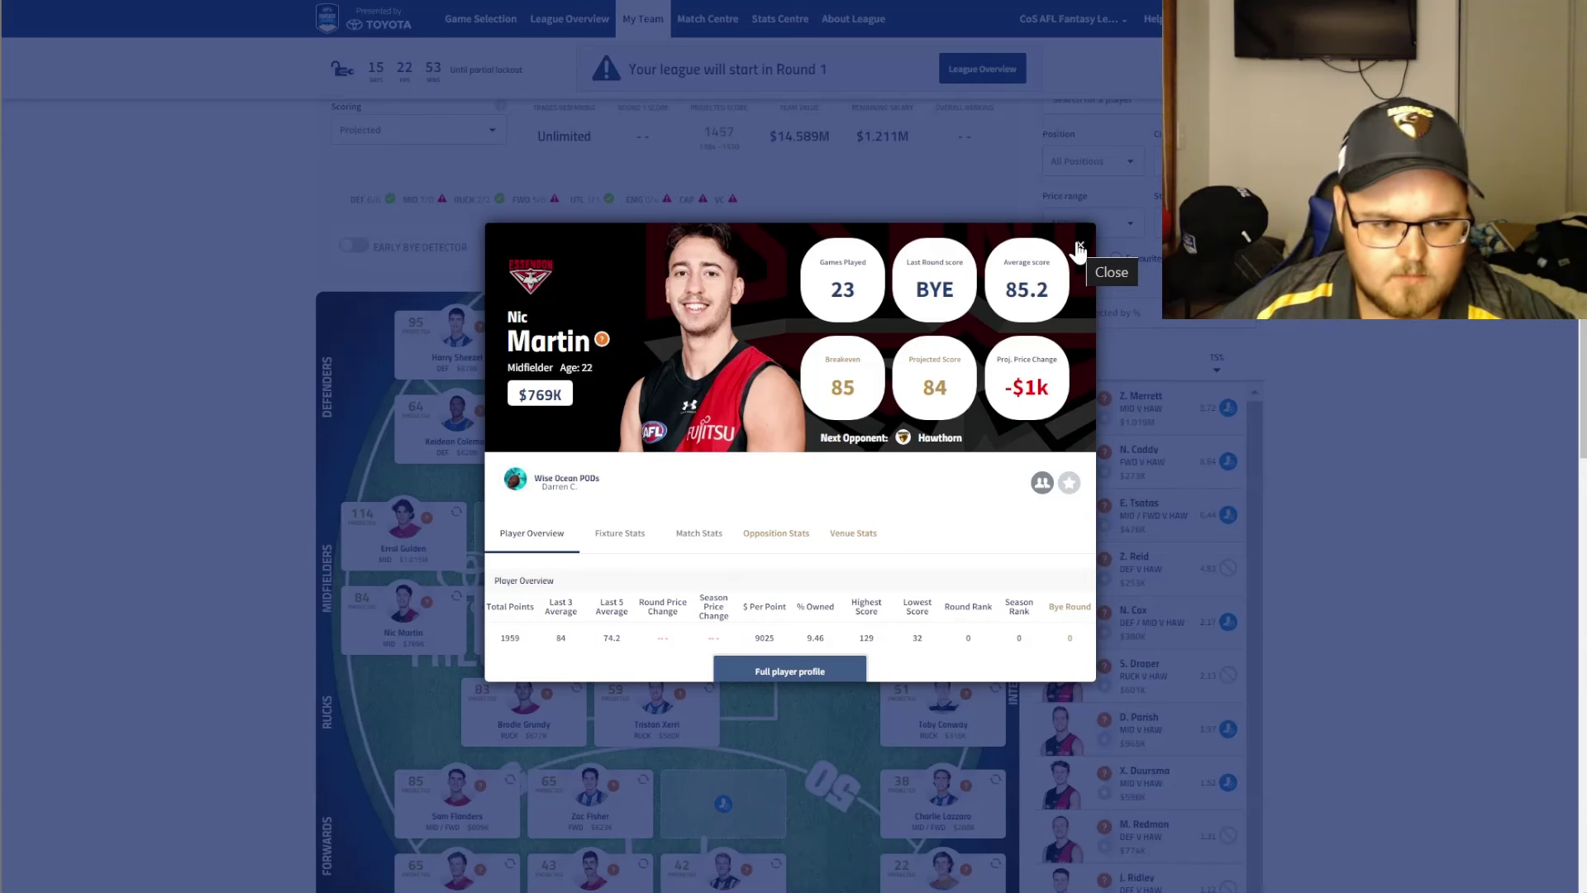
double_click(834, 390)
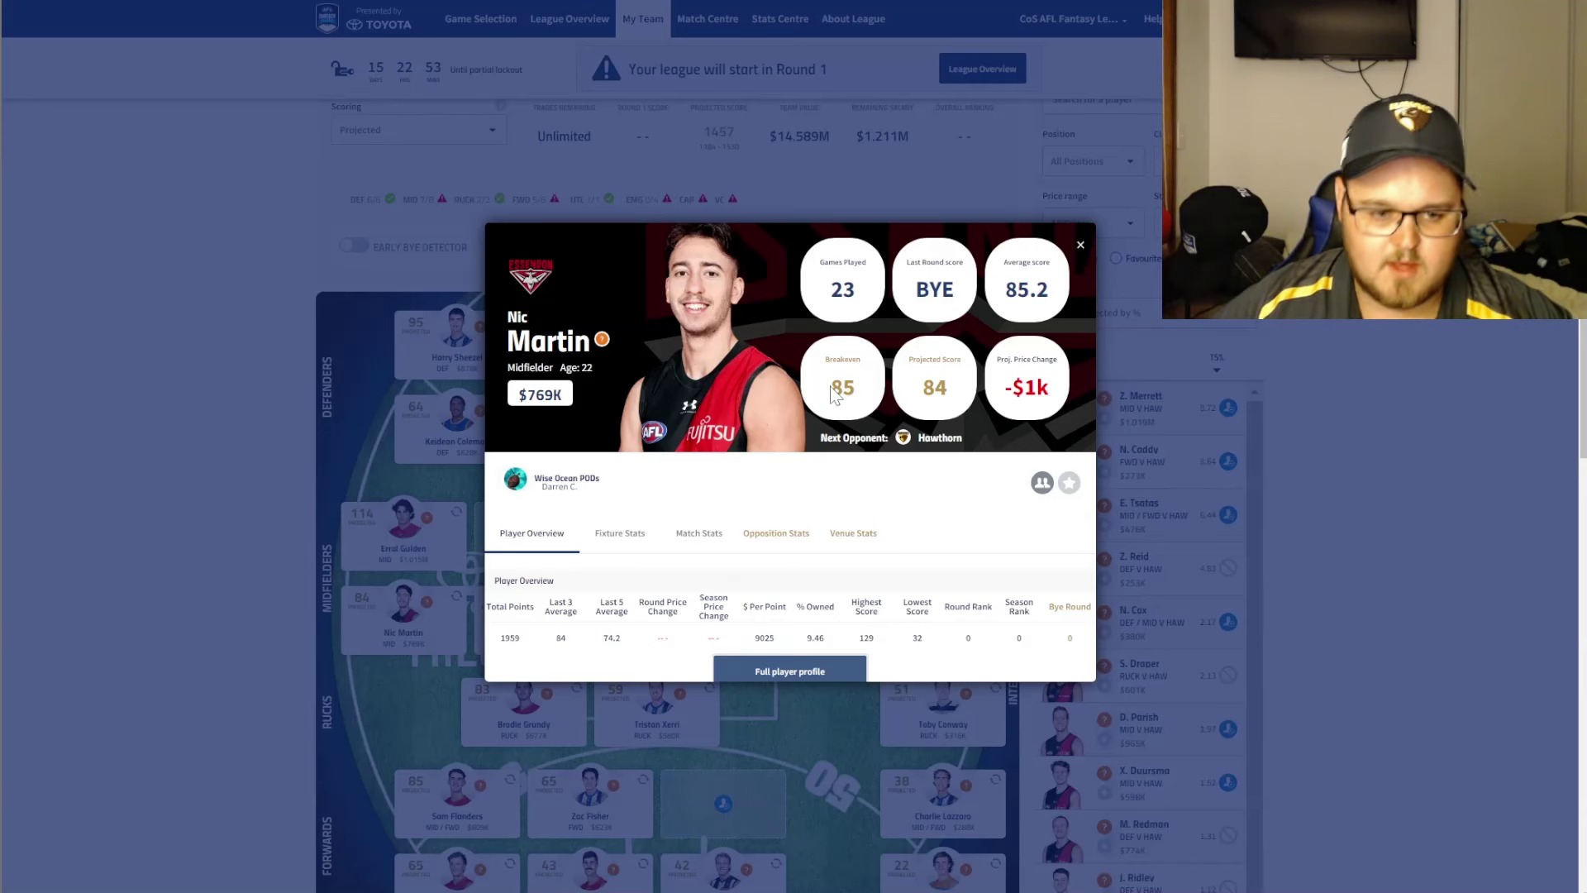
double_click(836, 388)
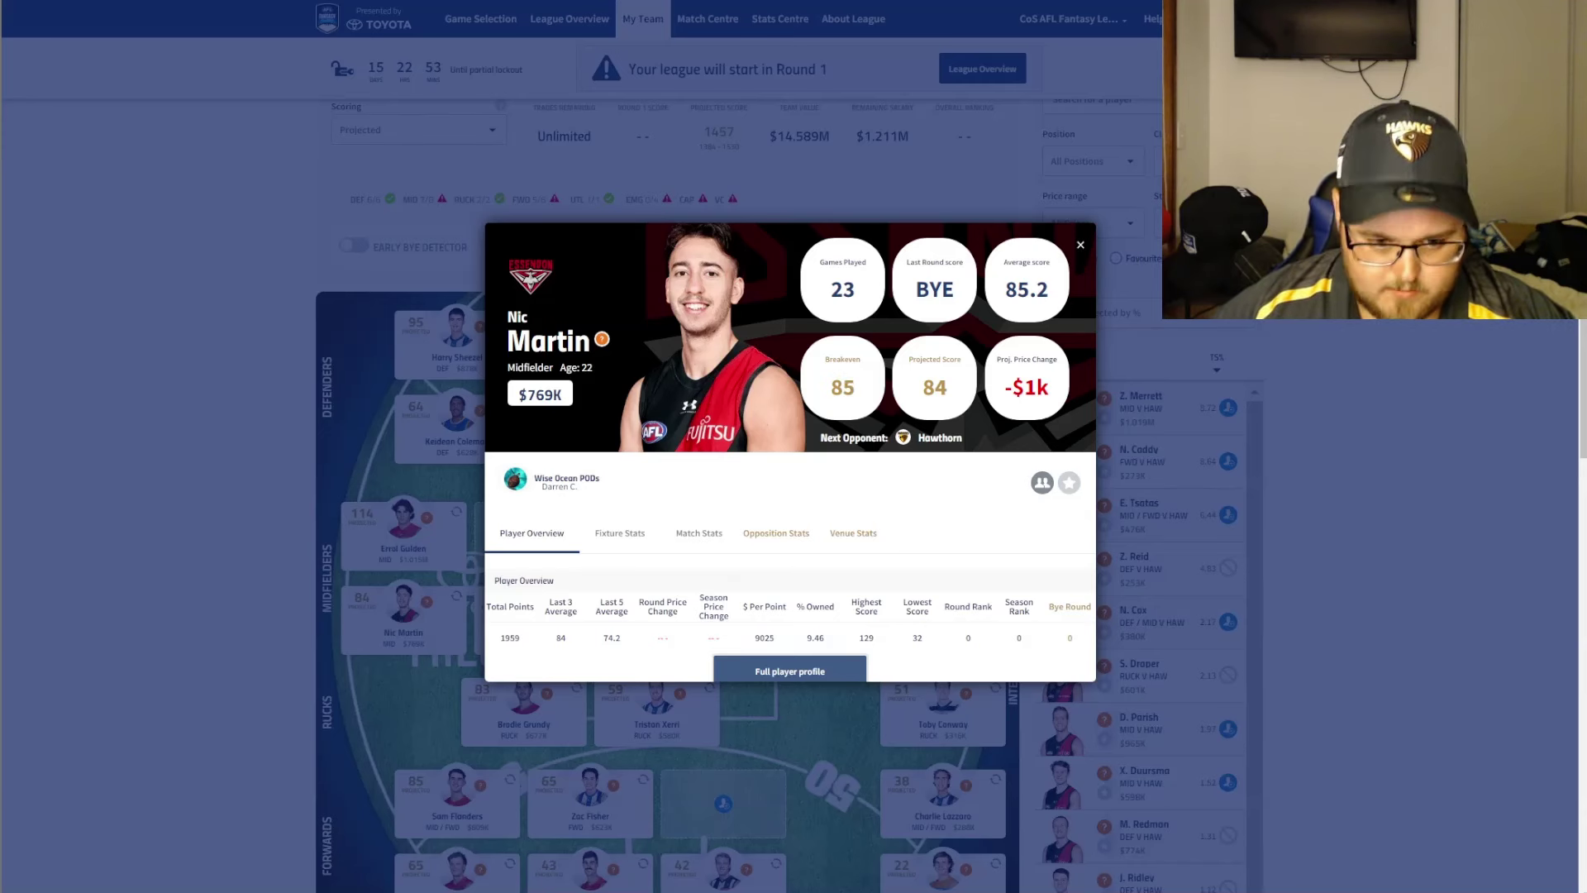
left_click(1080, 246)
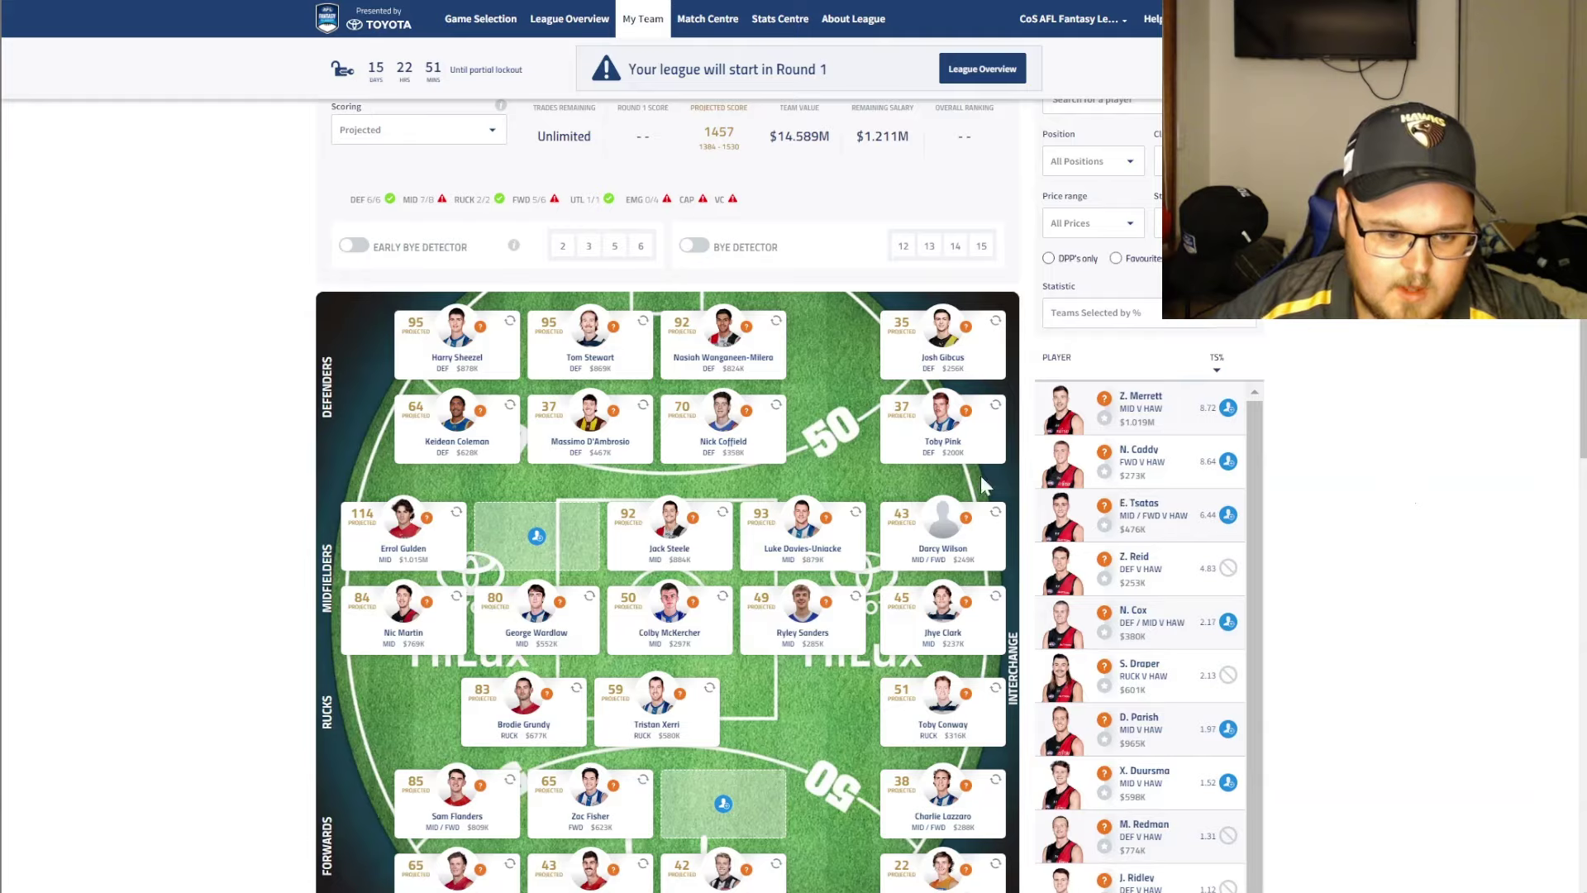
Add Elijah Tsatas as a forward in the last open slot of the upper forward row and check his player overview
scroll(984, 486, "down", 1)
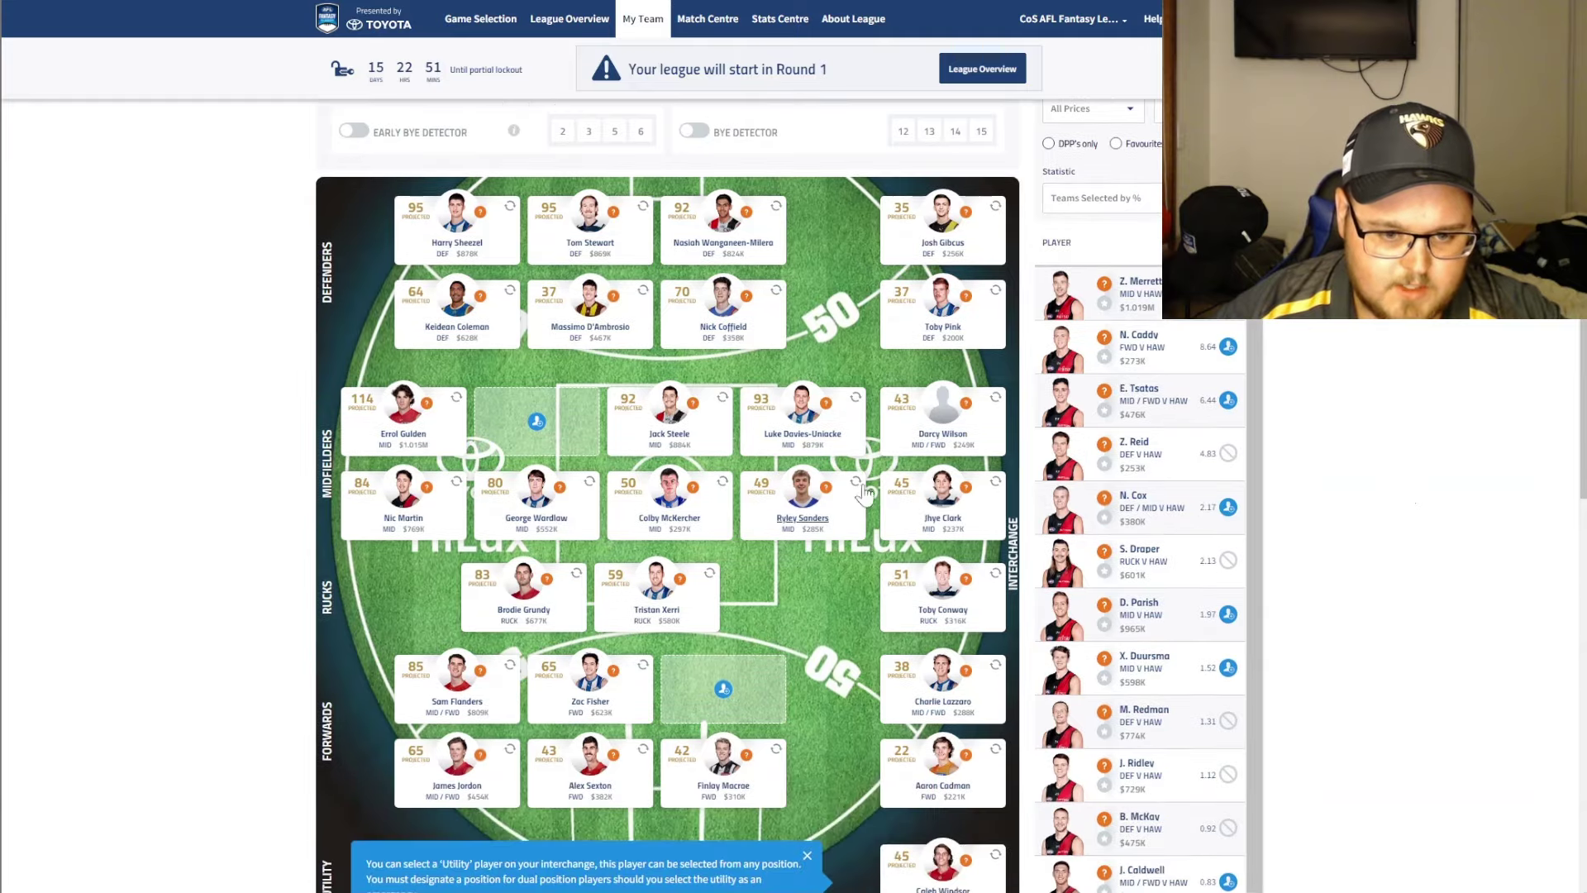
left_click(1230, 401)
left_click(926, 571)
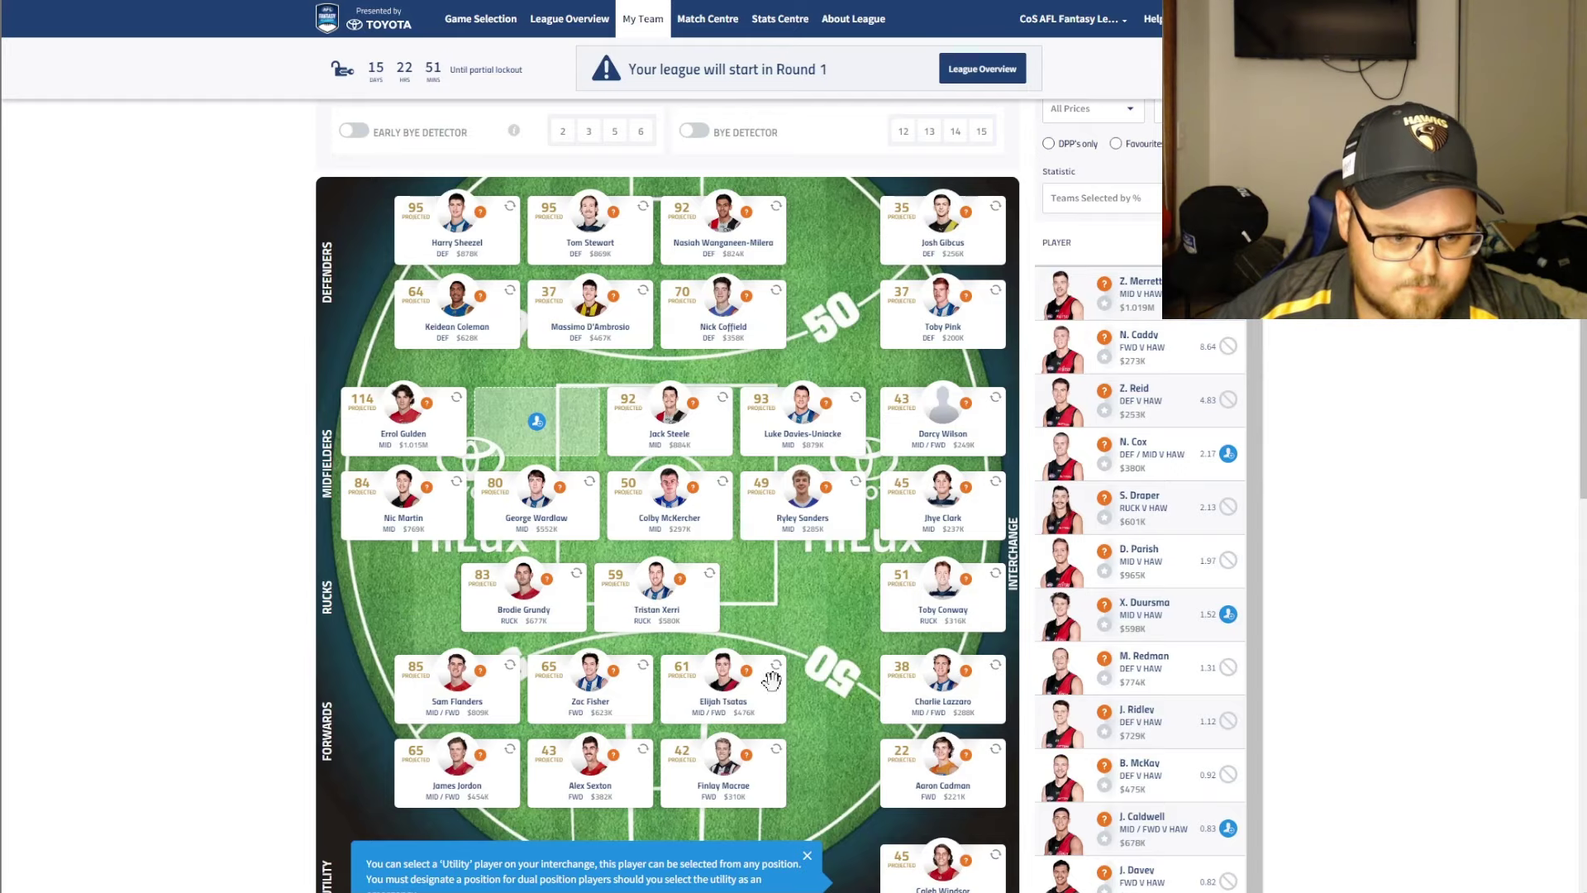
left_click(728, 703)
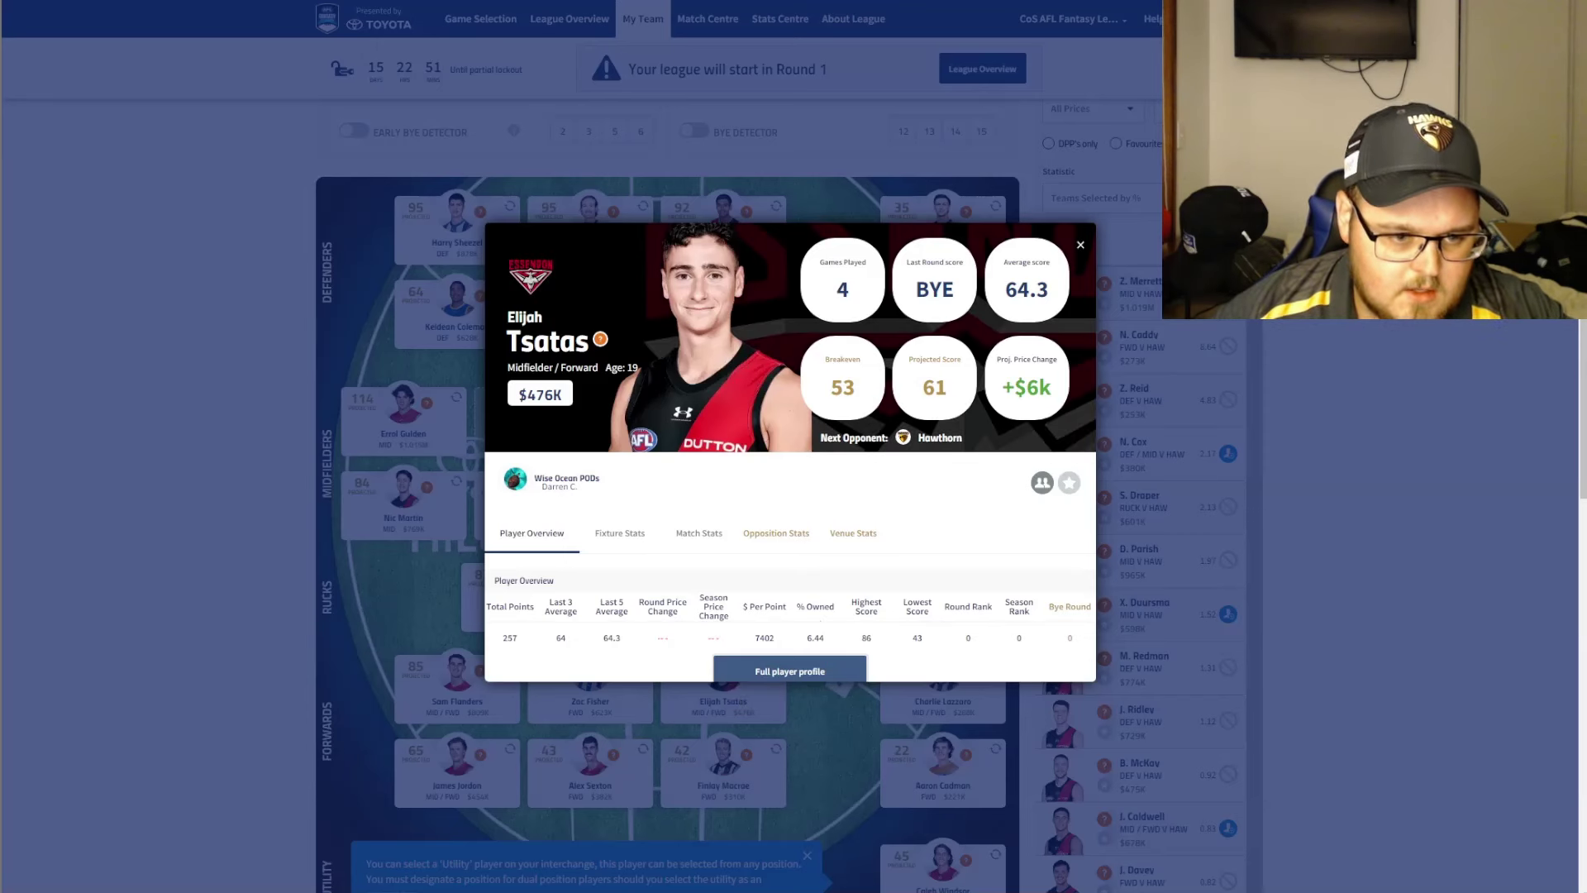
left_click(1080, 247)
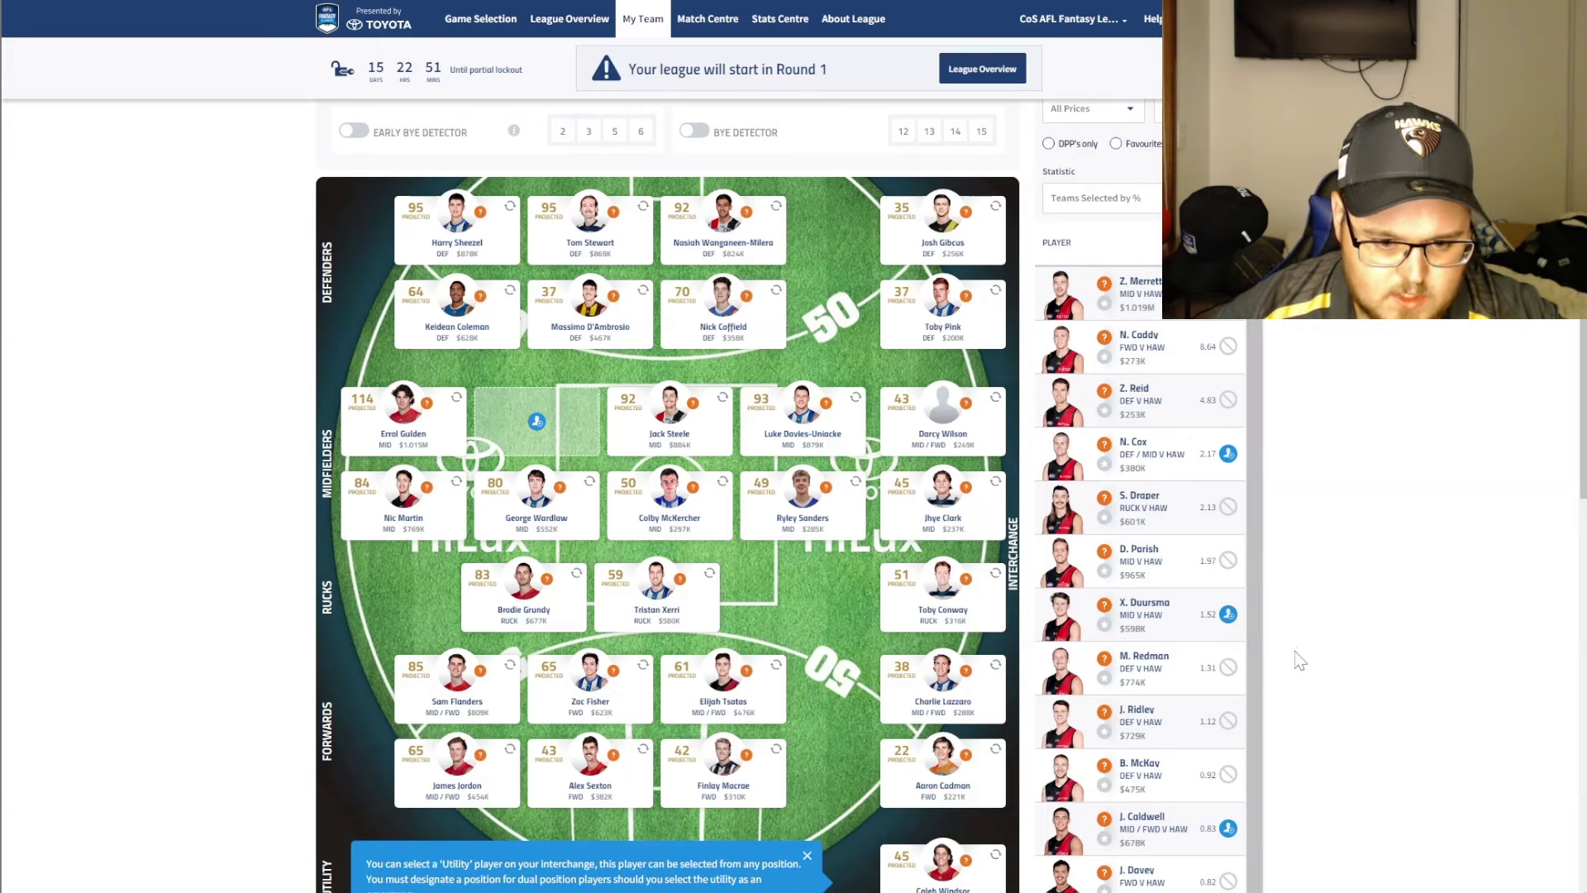
Browse the remaining Essendon players and switch the club filter to Adelaide Crows
scroll(1231, 574, "down", 2)
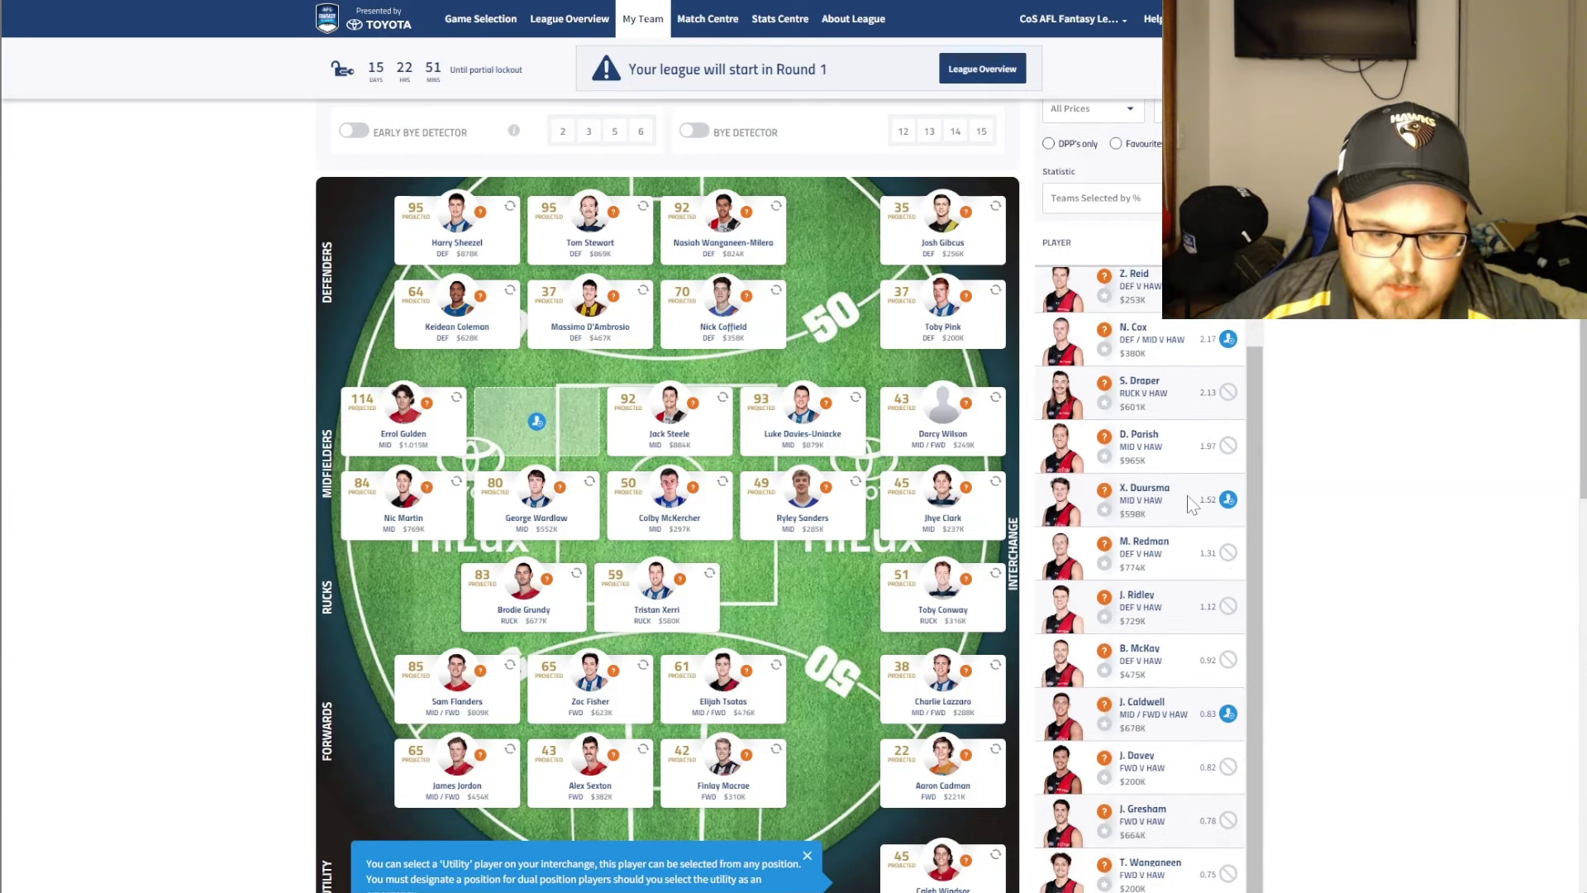
scroll(1194, 492, "down", 2)
scroll(1194, 492, "up", 2)
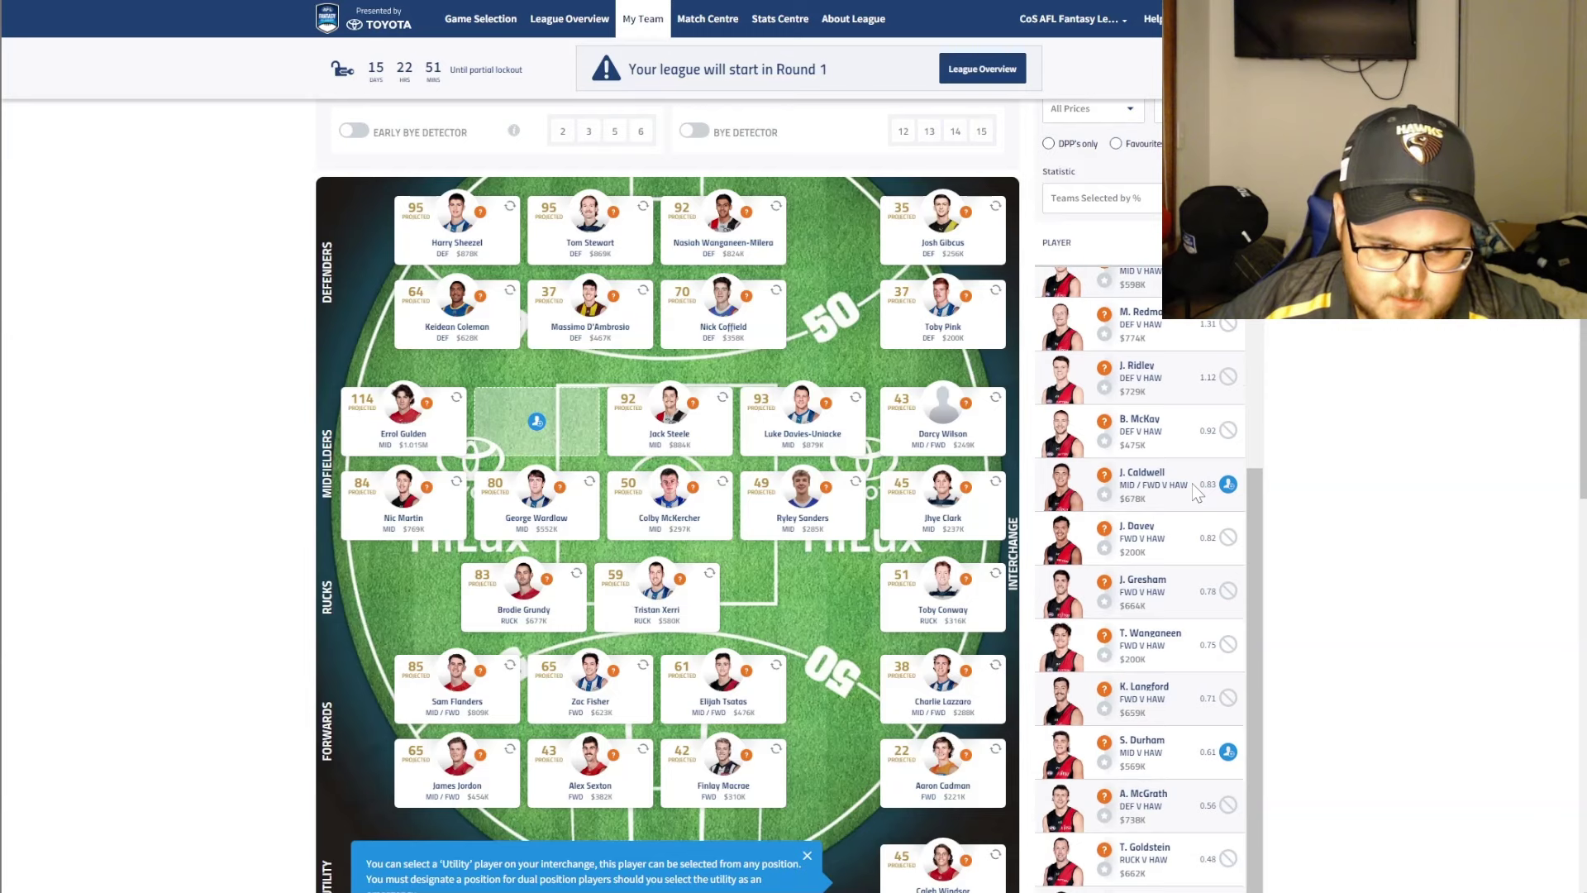
scroll(1194, 491, "up", 2)
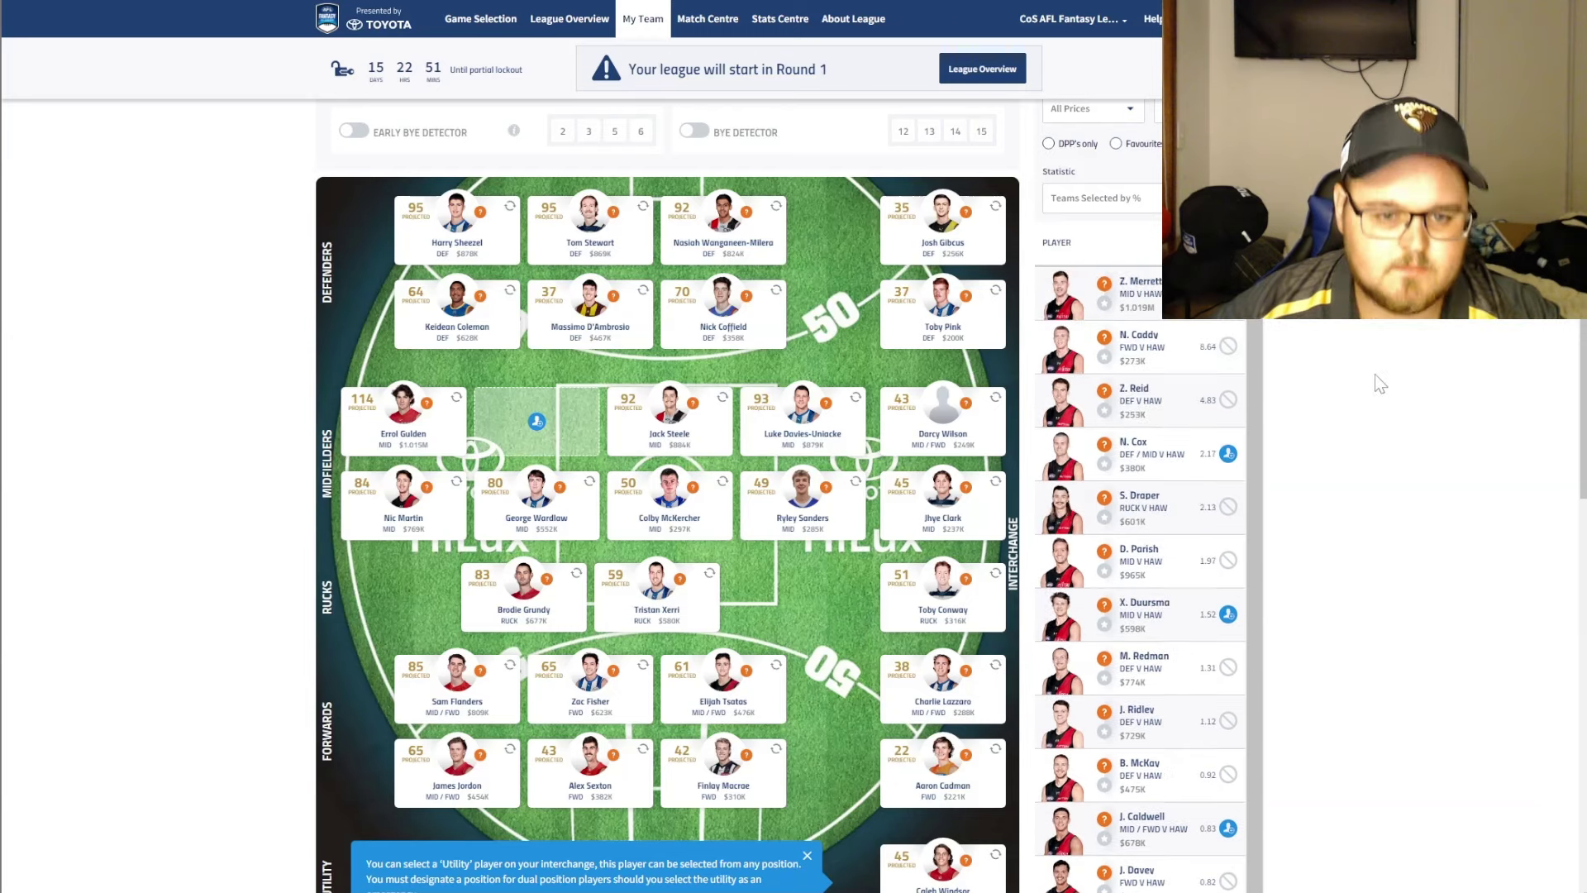
scroll(1198, 493, "up", 4)
left_click(1211, 392)
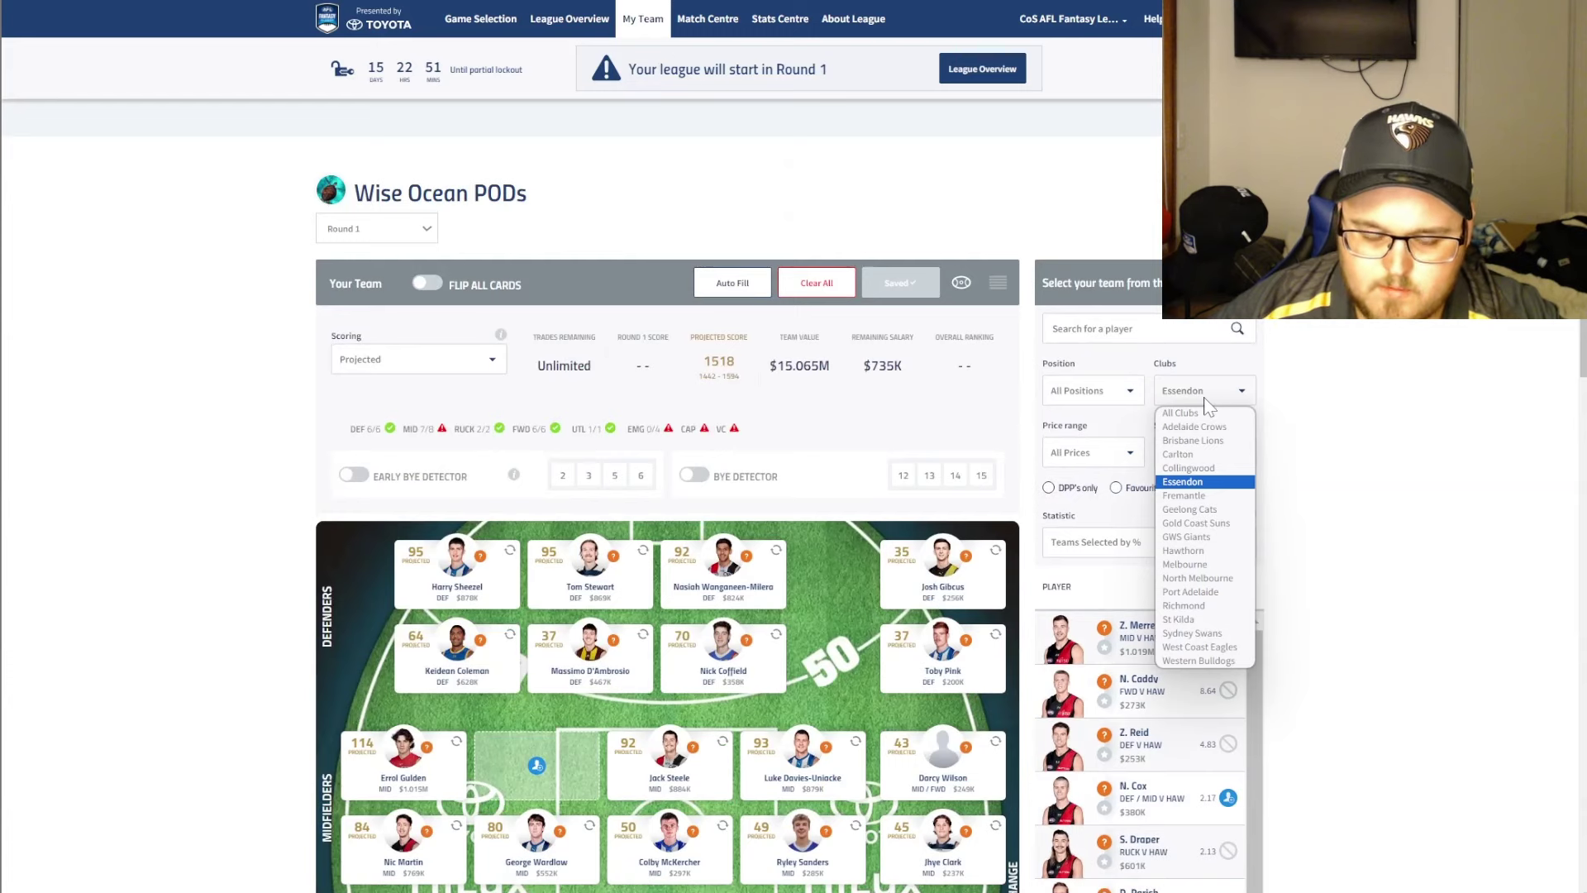
left_click(1204, 432)
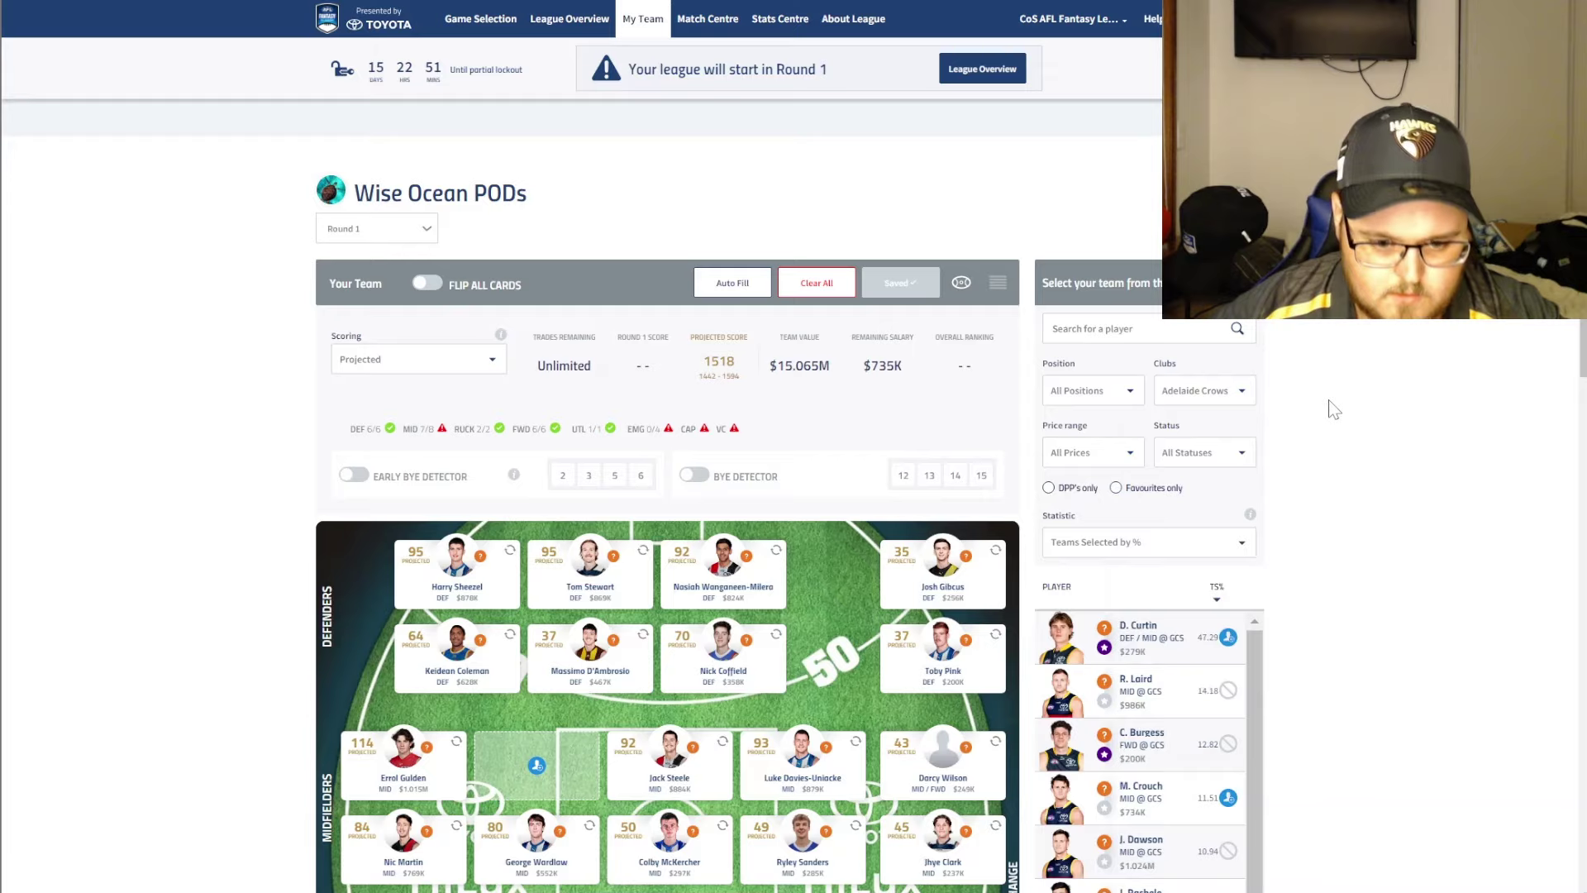
scroll(1334, 401, "down", 3)
scroll(1375, 378, "down", 2)
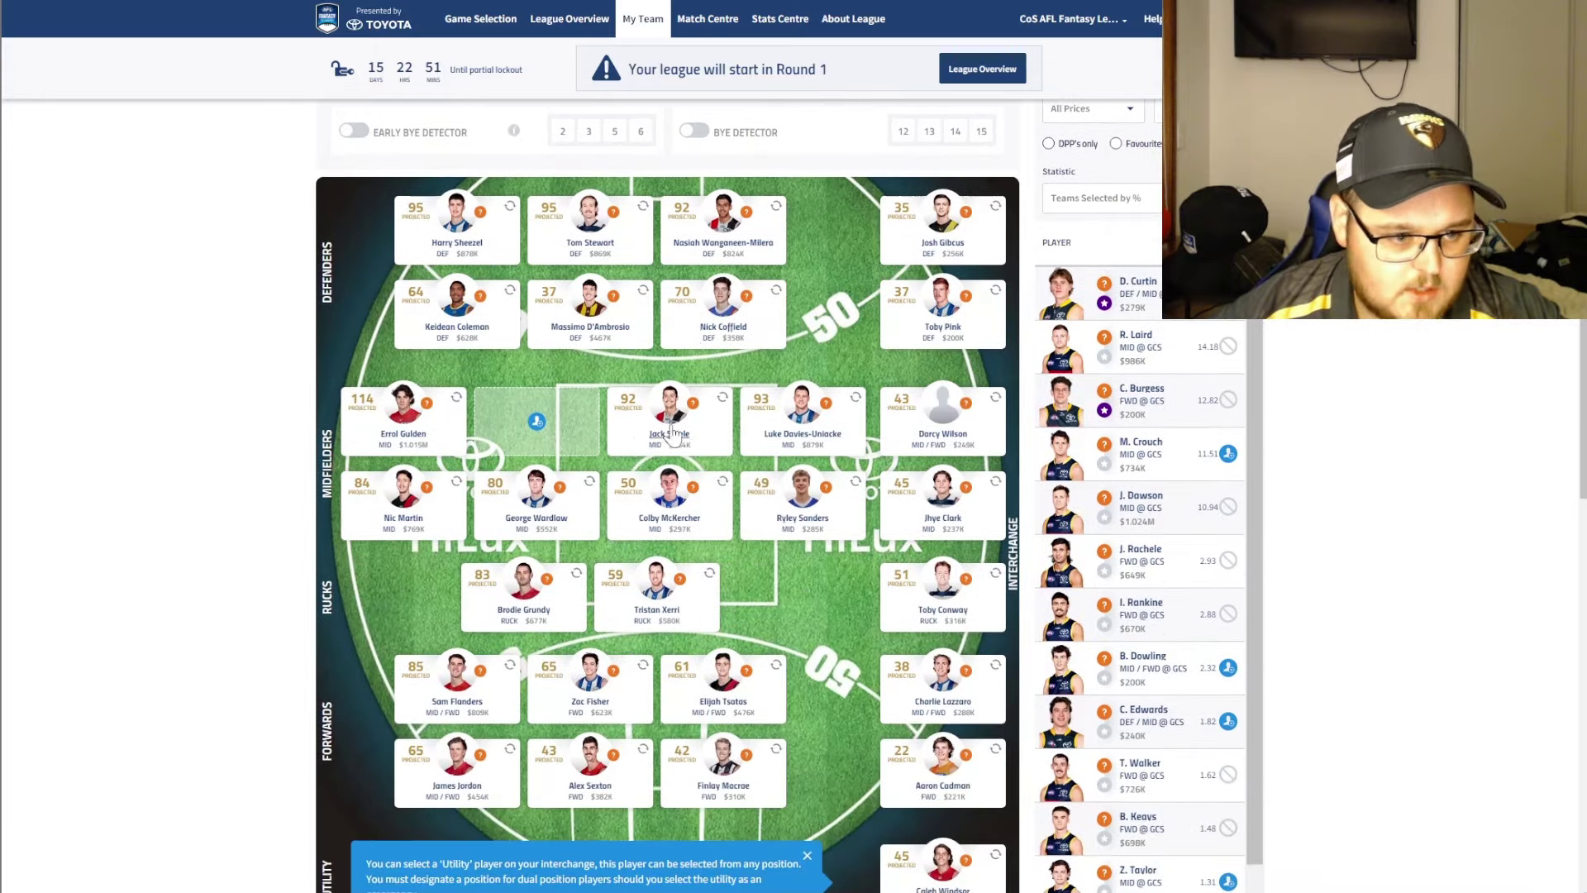
Review the team's remaining salary and check the player overviews of Adelaide's Izak Rankine and Jordan Dawson
scroll(1375, 354, "up", 3)
scroll(667, 492, "down", 2)
scroll(839, 388, "up", 2)
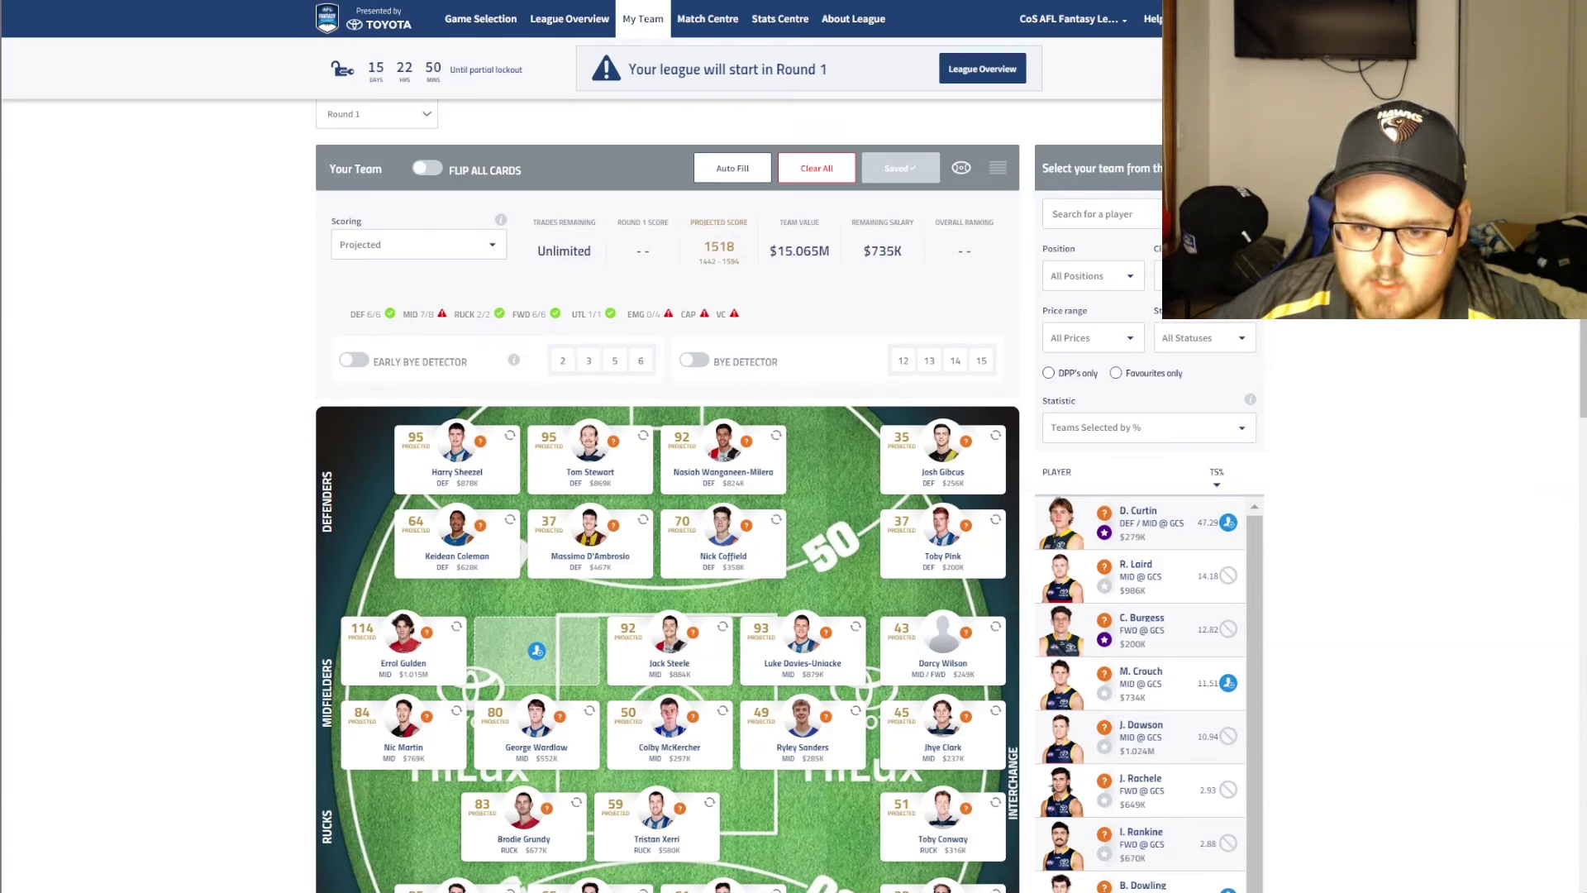
scroll(1355, 471, "down", 1)
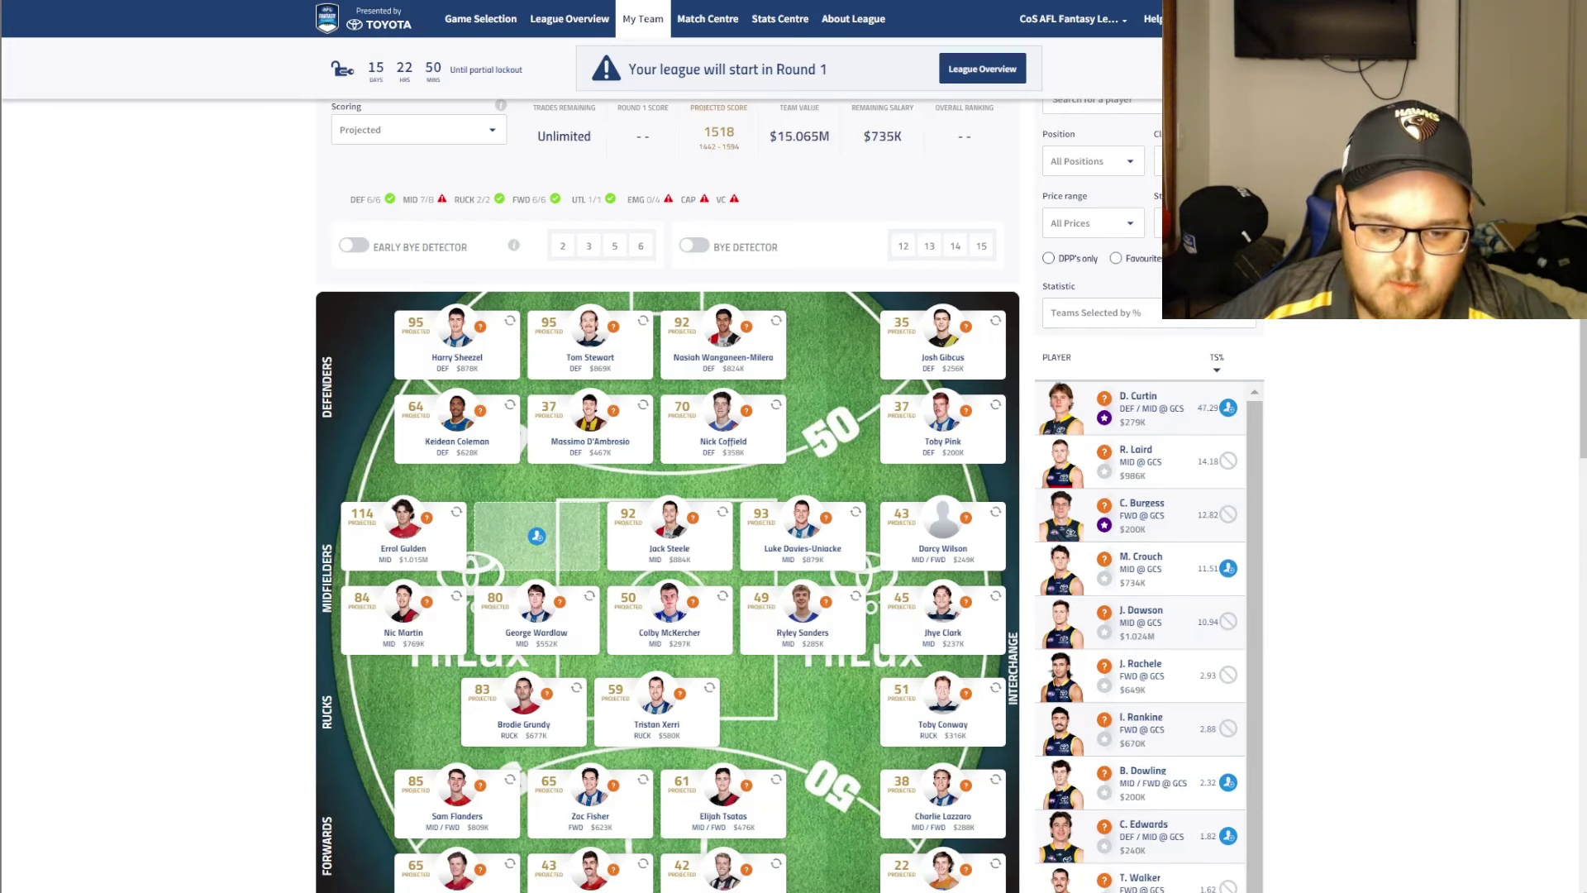
left_click(1145, 718)
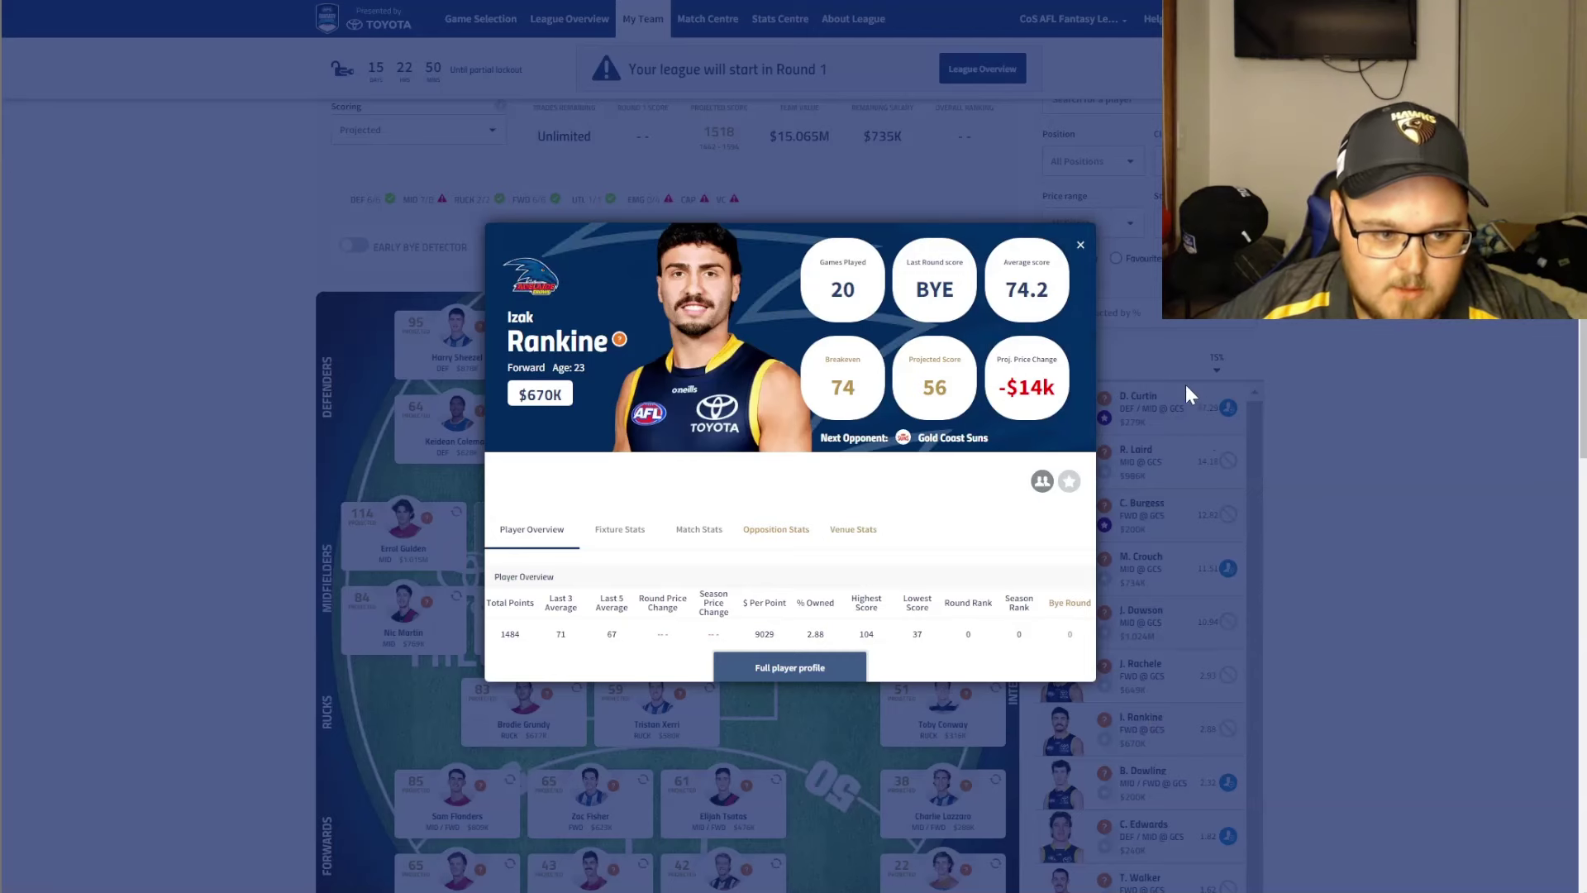
left_click(1080, 246)
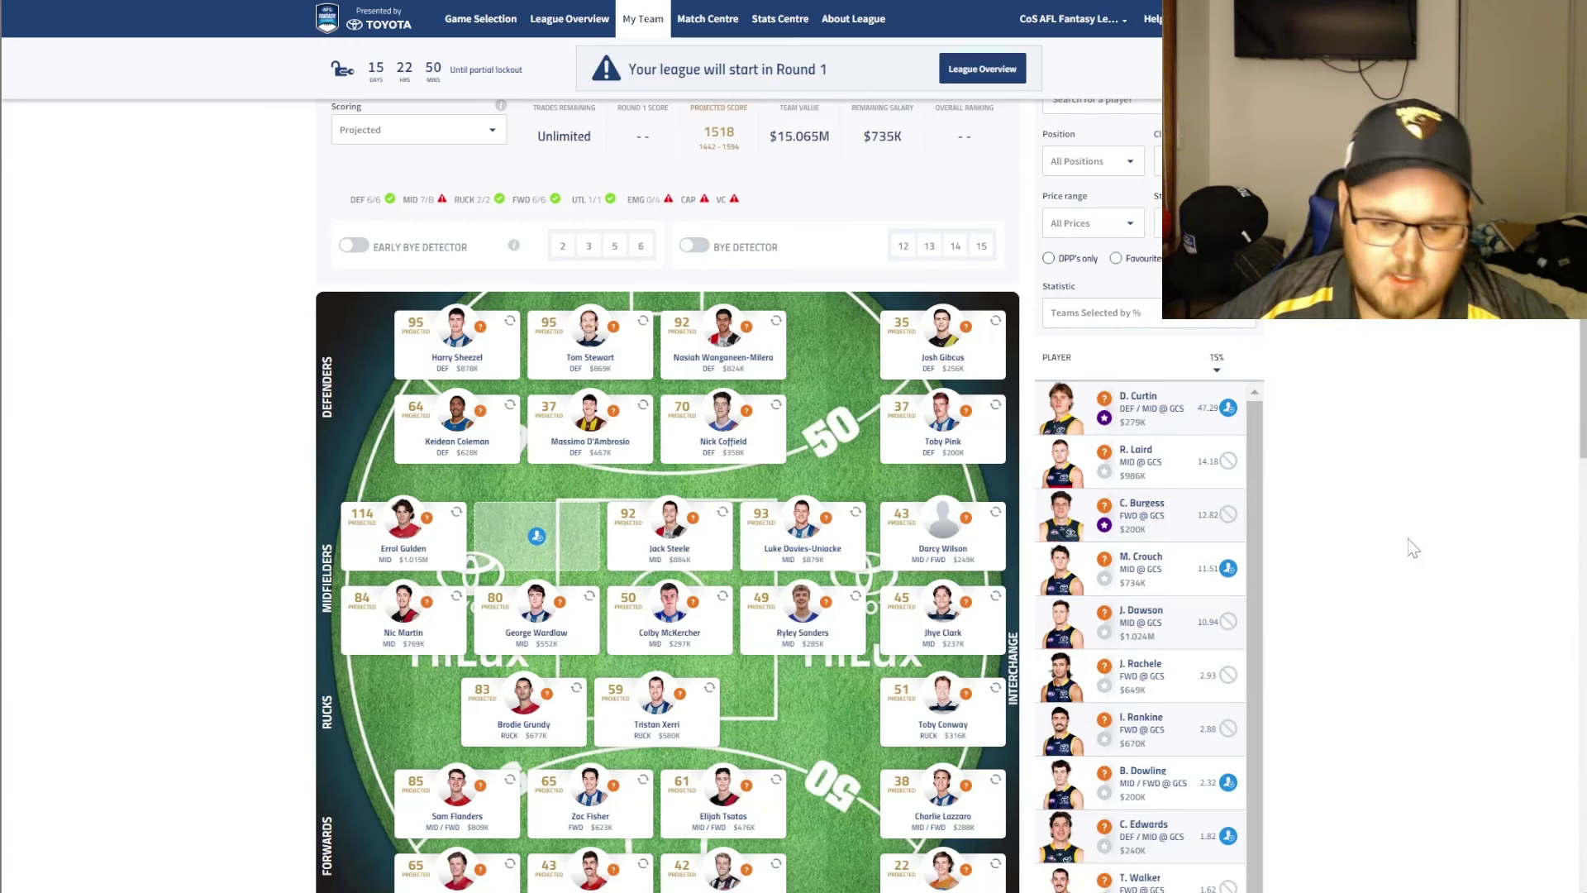
left_click(1139, 620)
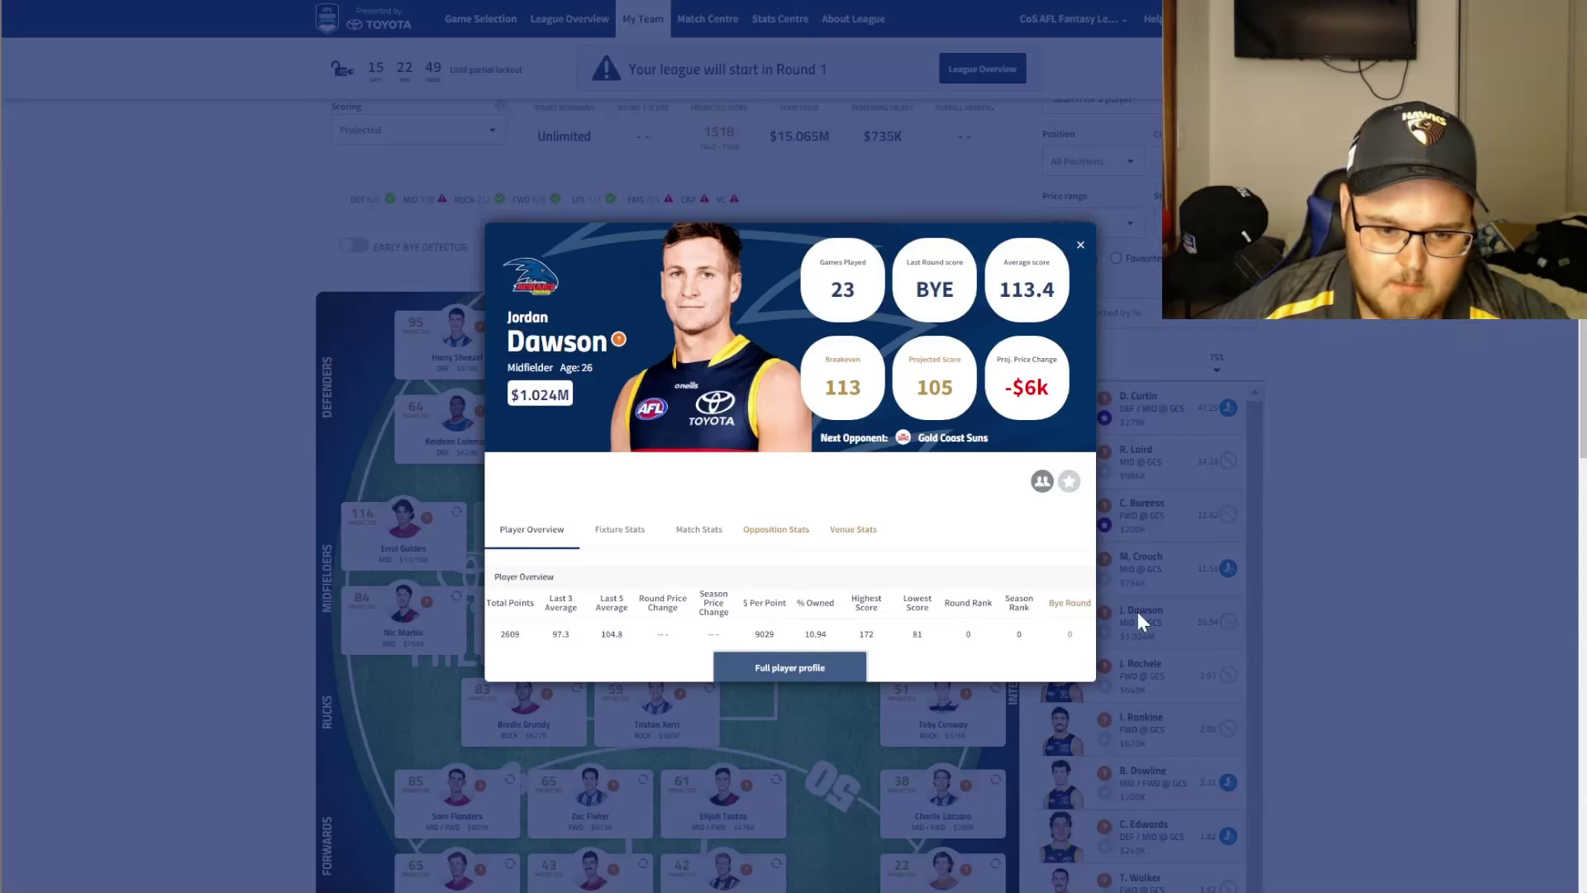
Check Matt Crouch's player overview and browse the rest of the Adelaide Crows player list
left_click(1078, 245)
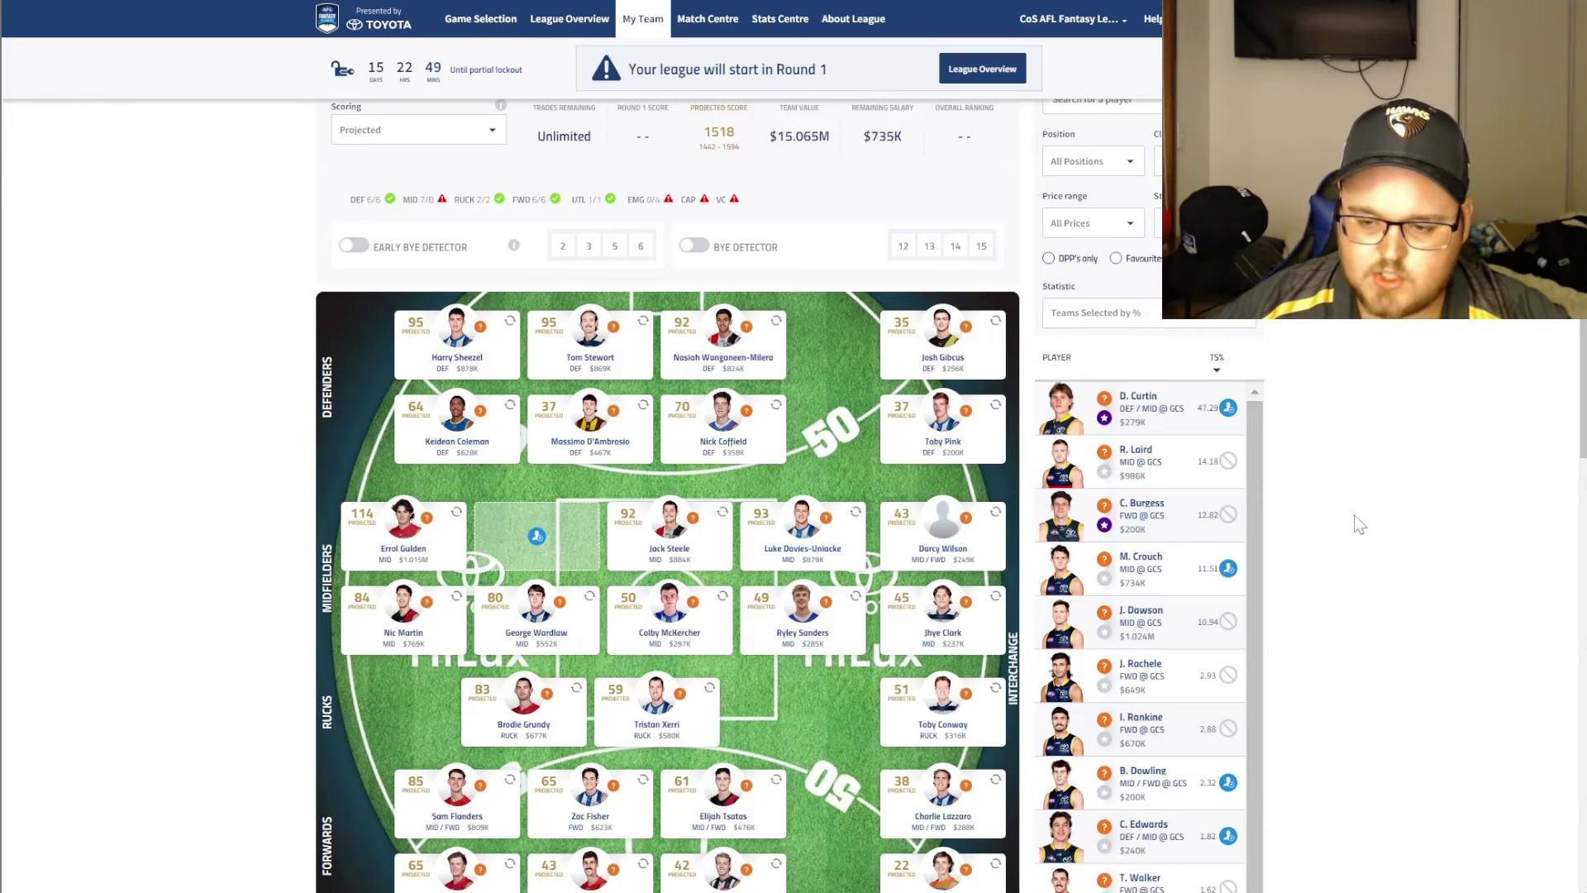
left_click(1151, 560)
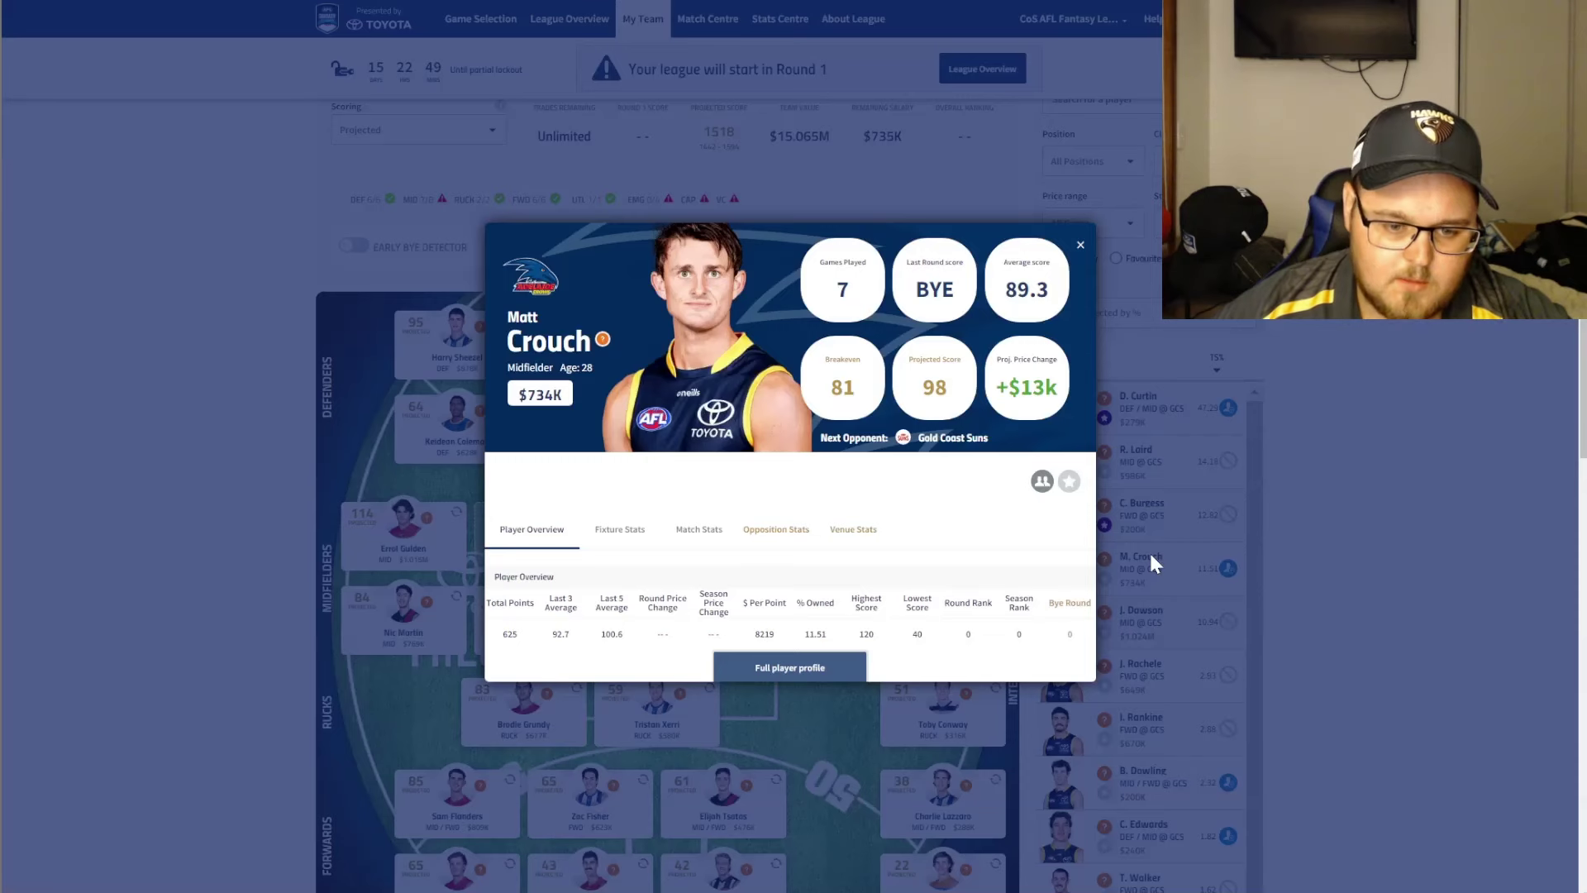
left_click(1080, 248)
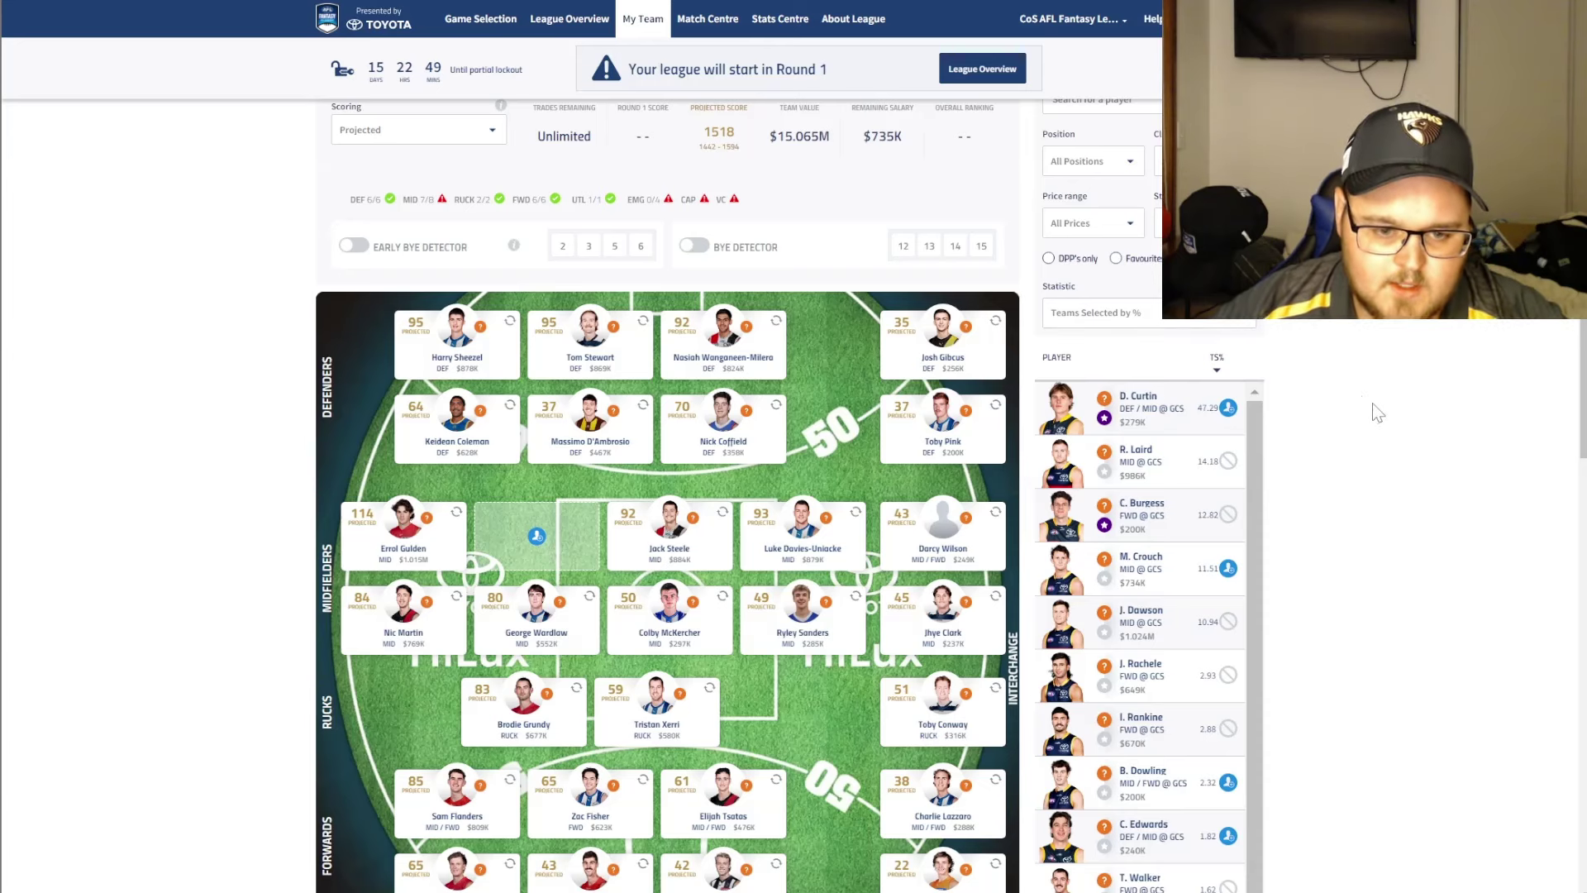
left_click_drag(1162, 434, 1122, 422)
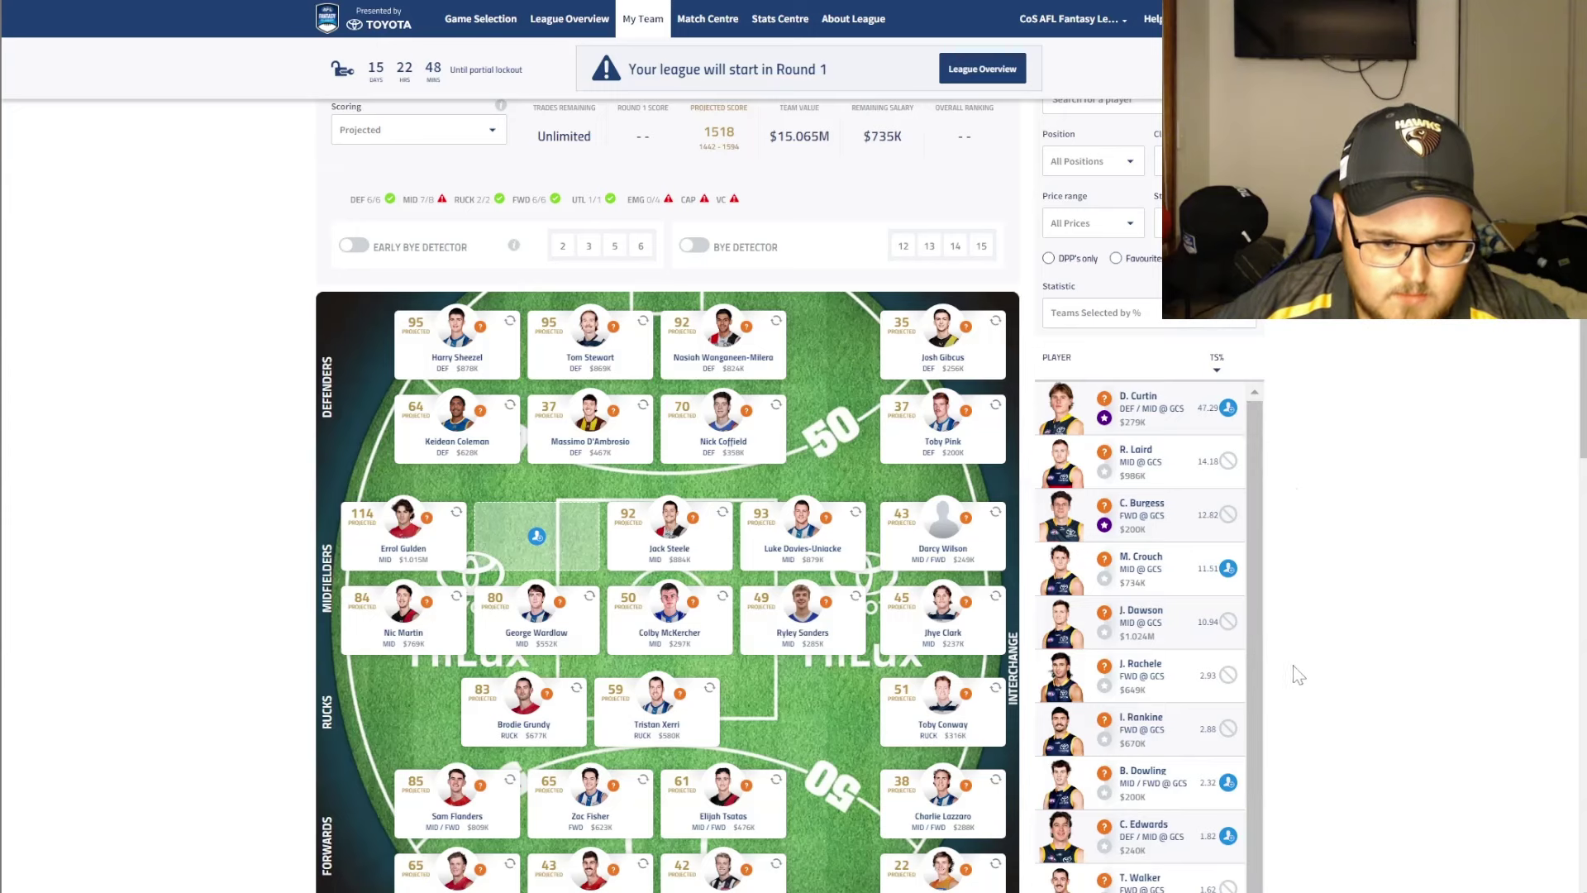
scroll(1209, 557, "down", 2)
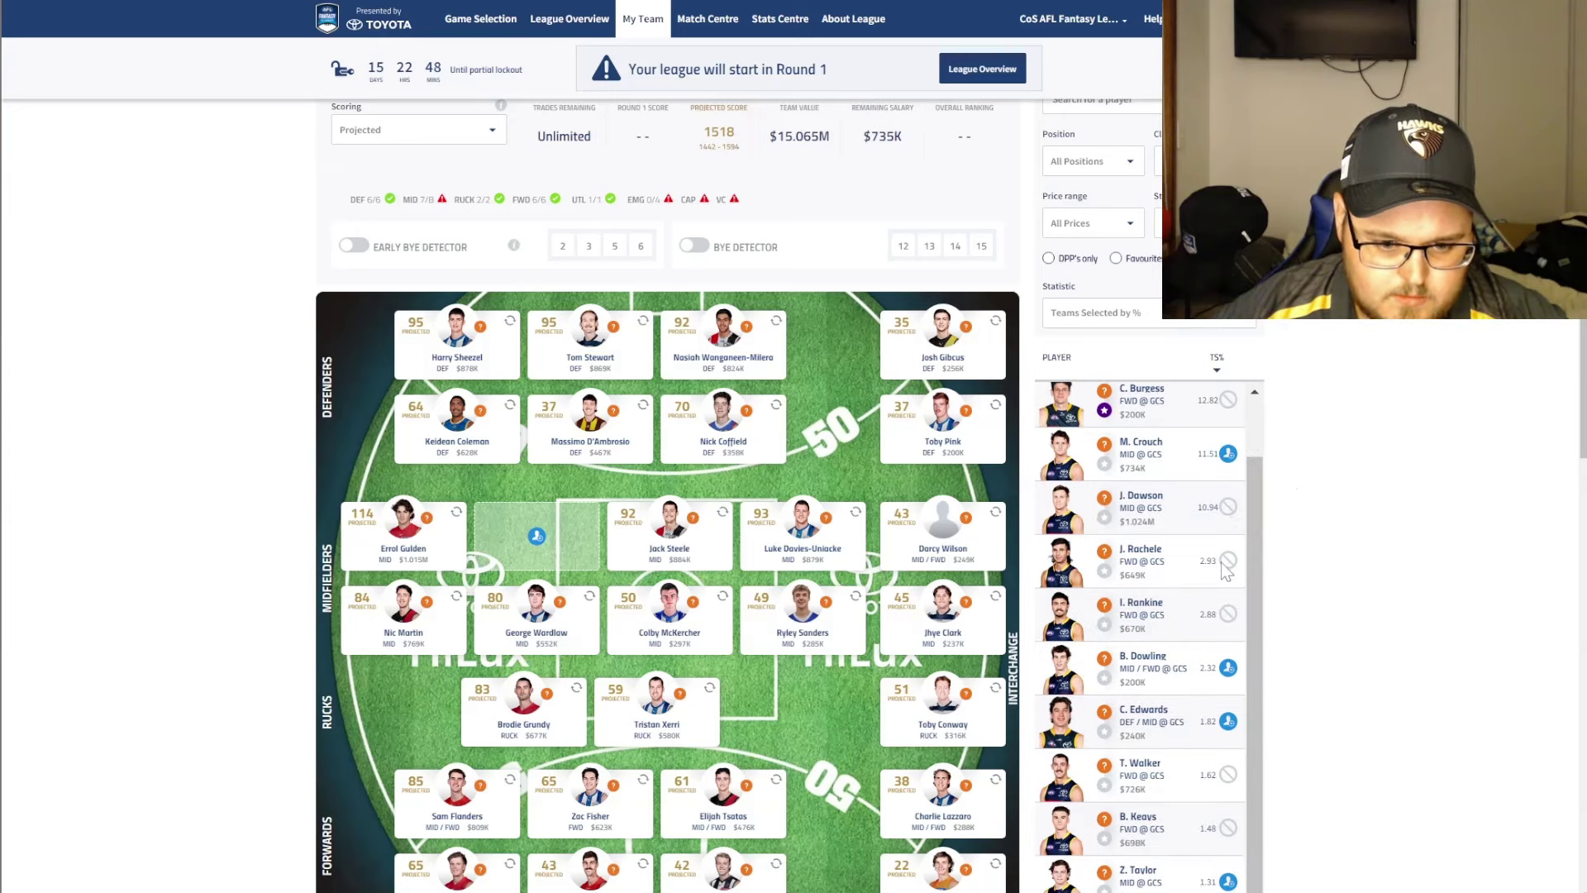
scroll(1188, 655, "down", 1)
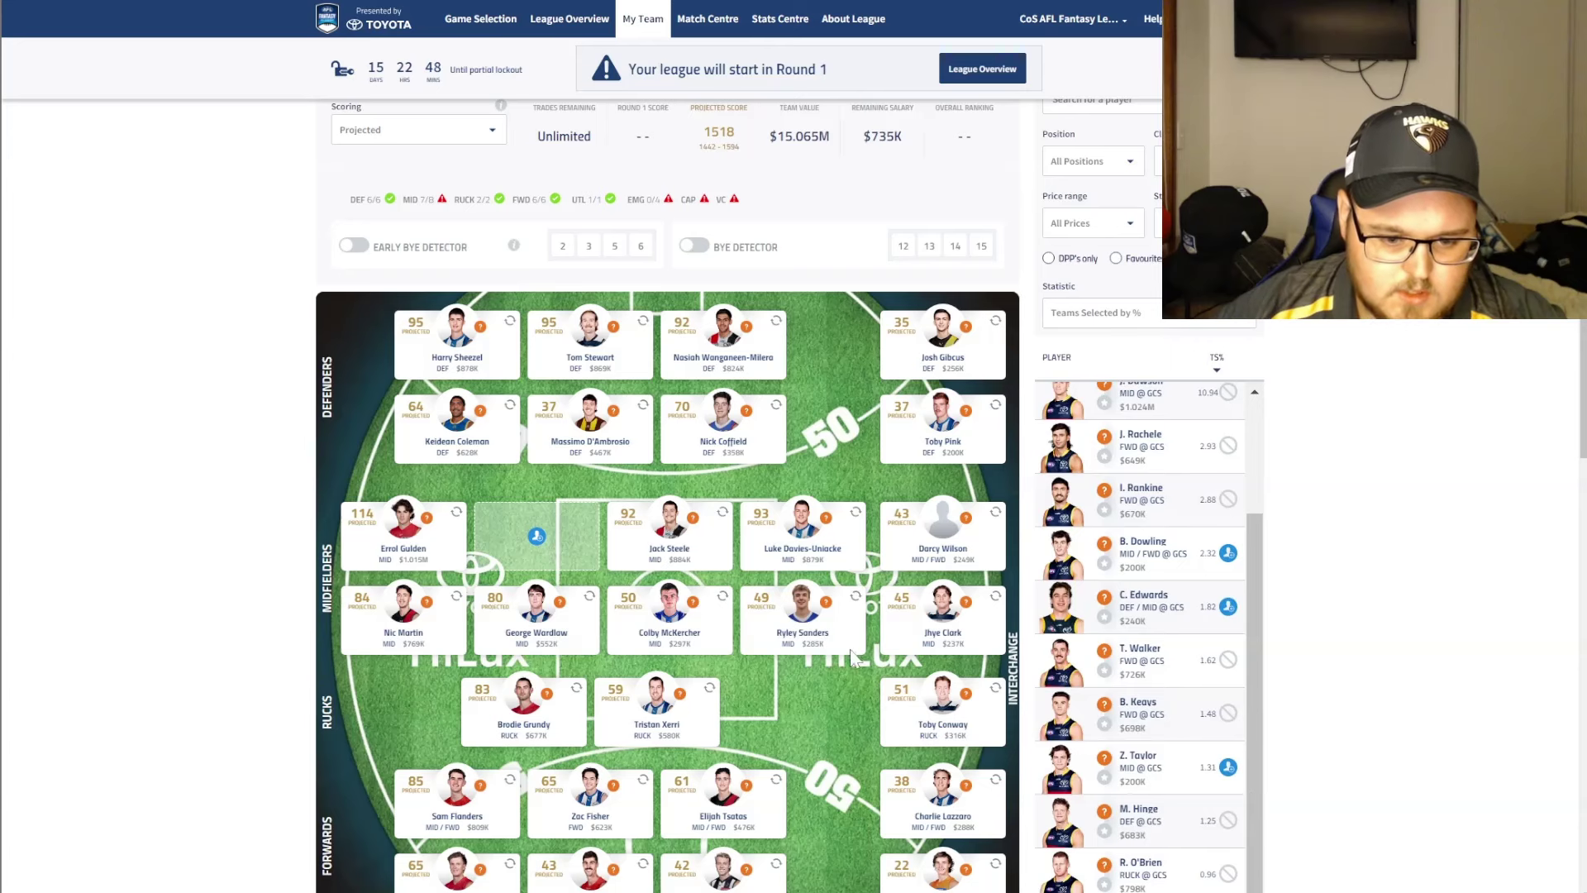
scroll(1189, 712, "up", 3)
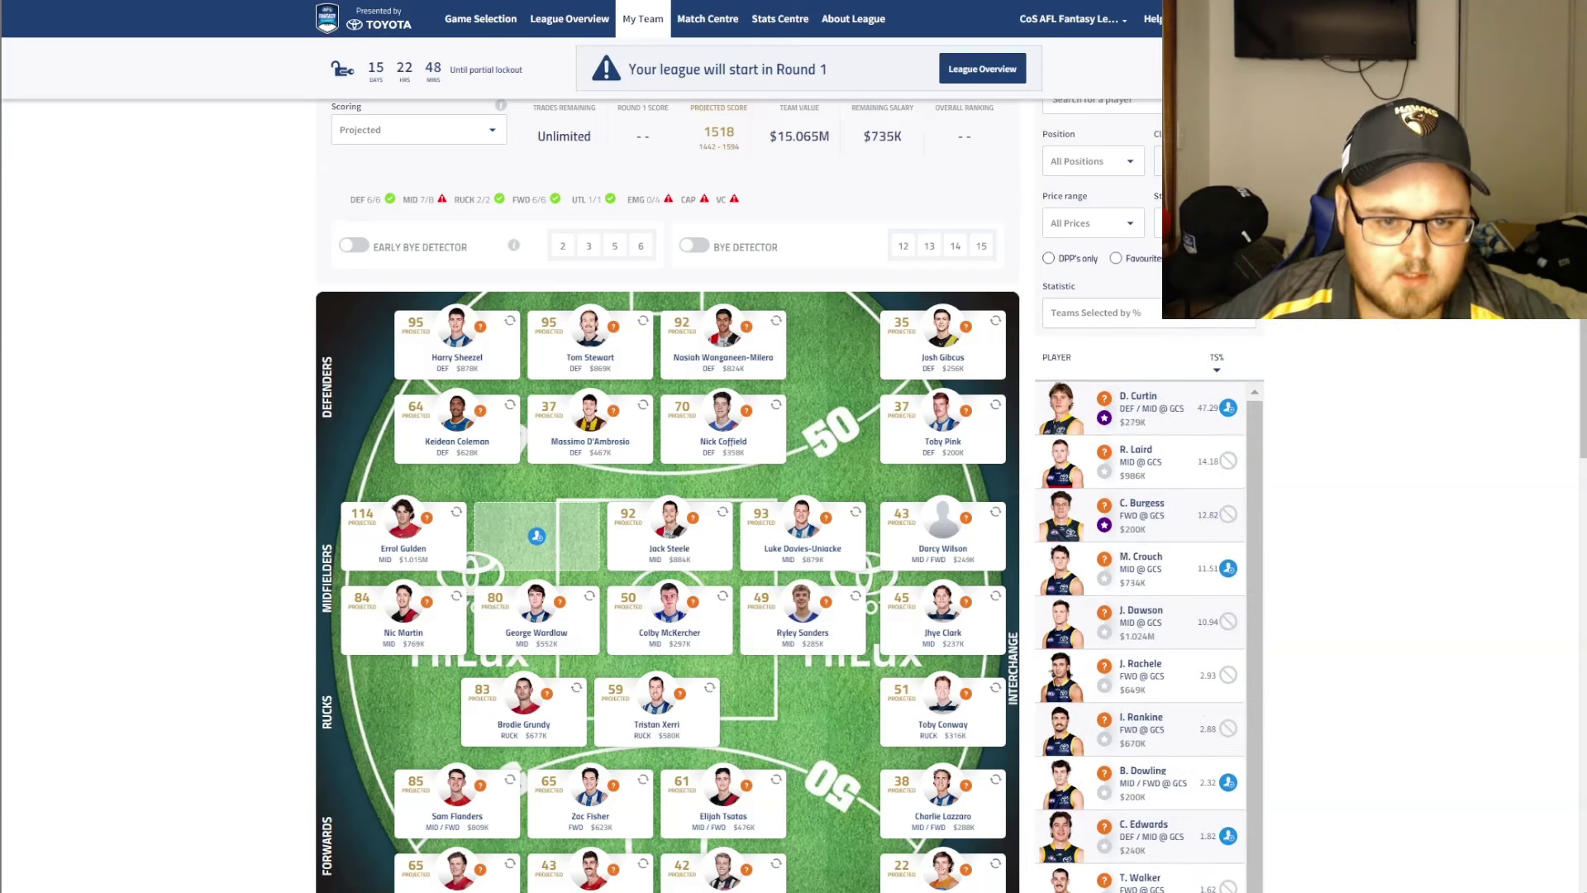
Filter the players to Port Adelaide, then swap out defender Keidean Coleman to fit Zak Butters into the open midfielder slot
left_click(1202, 162)
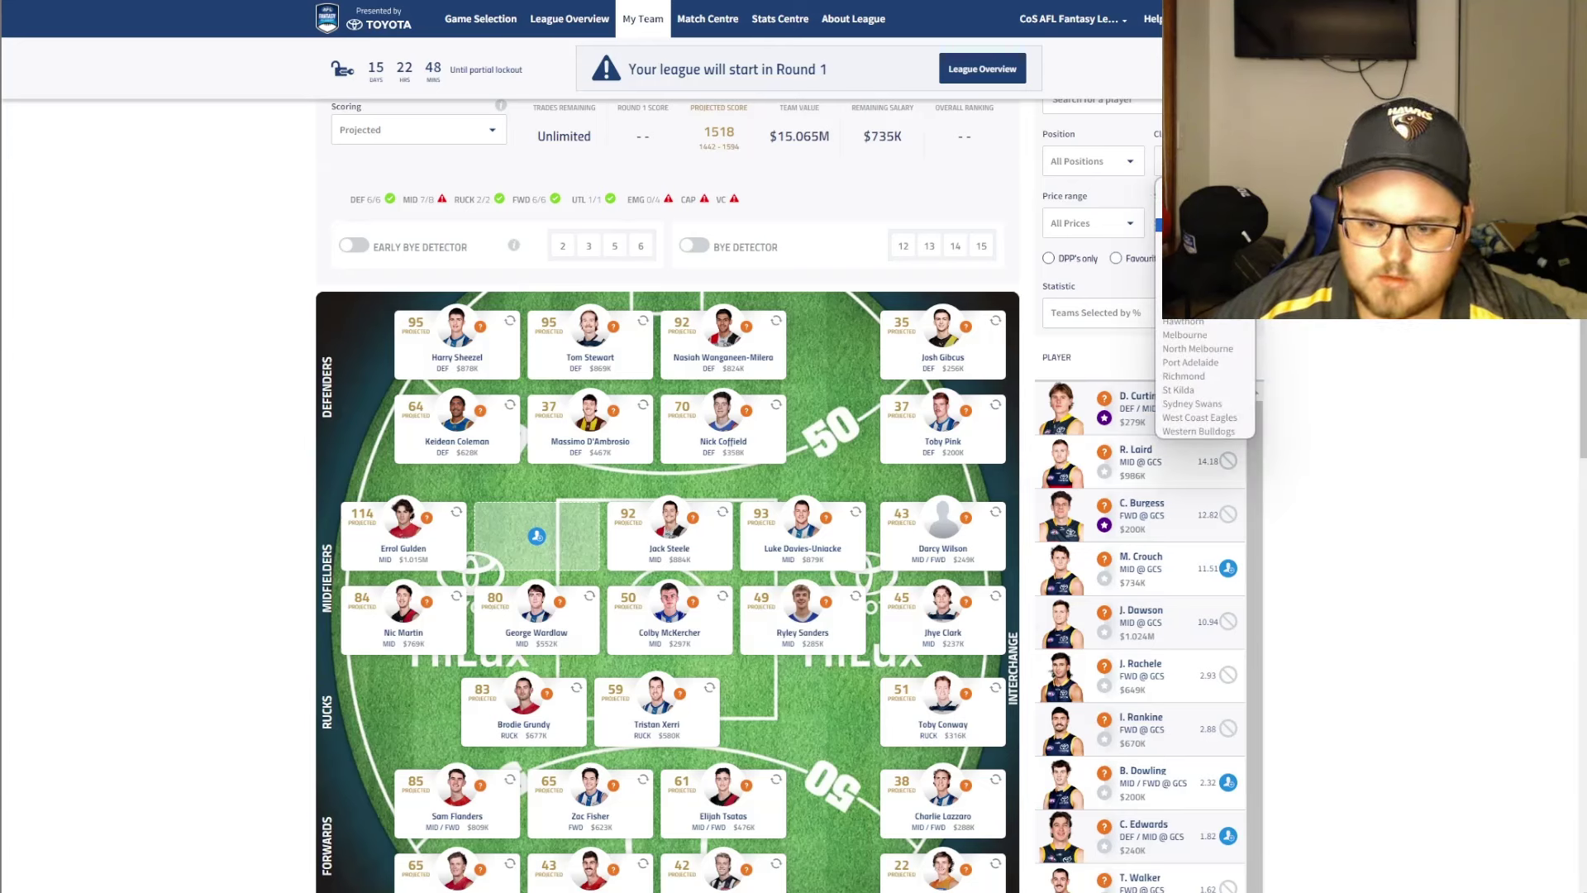
left_click(1190, 362)
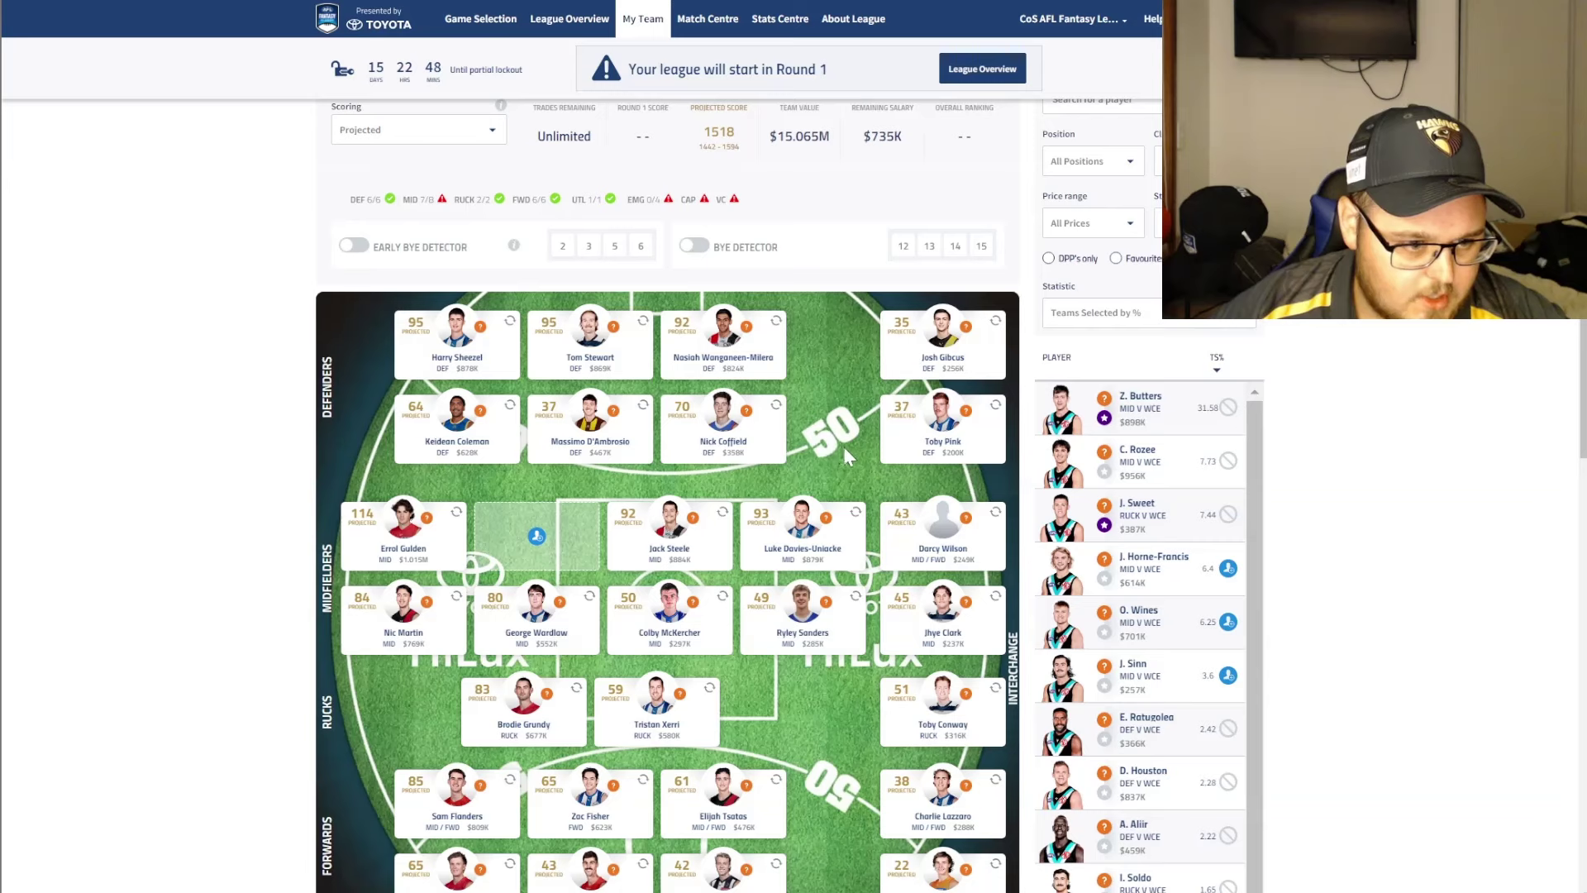
scroll(841, 445, "down", 1)
scroll(848, 425, "down", 1)
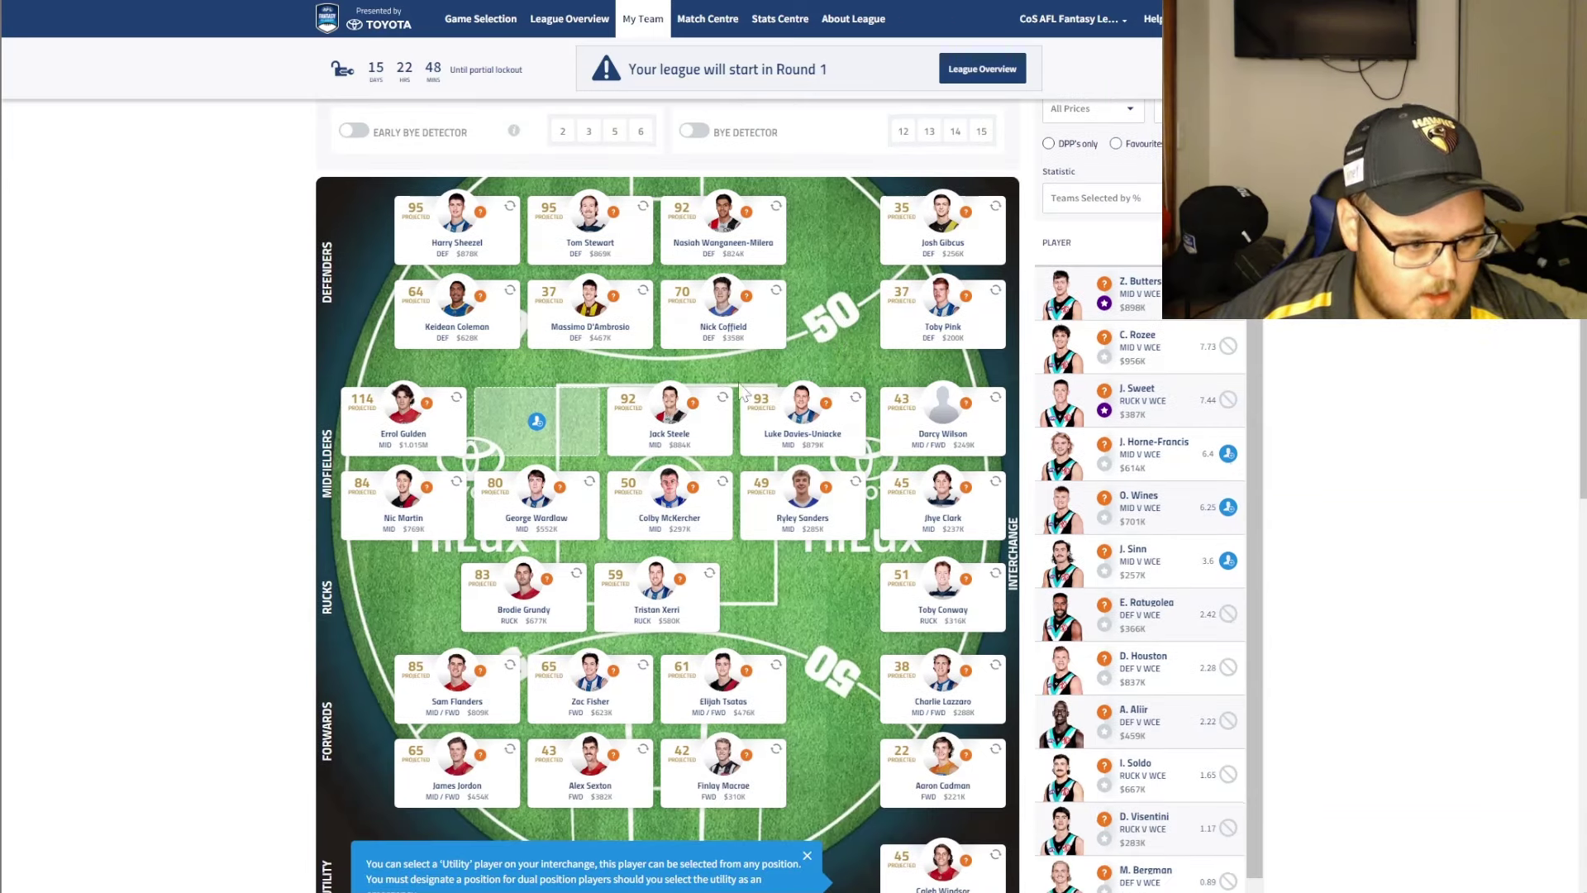
left_click(509, 290)
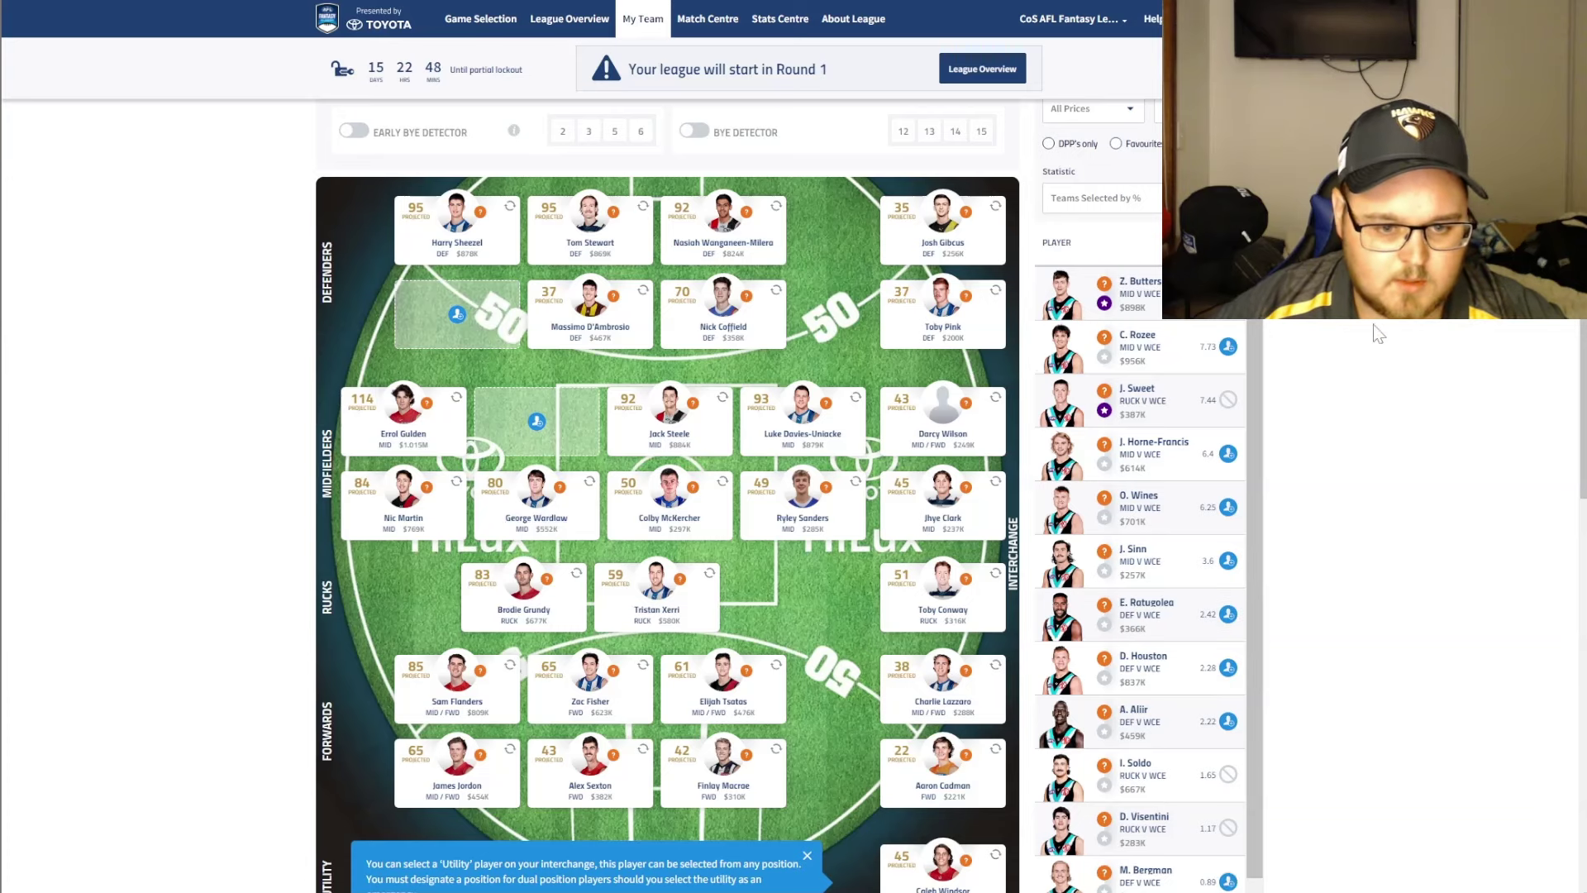
left_click(1228, 293)
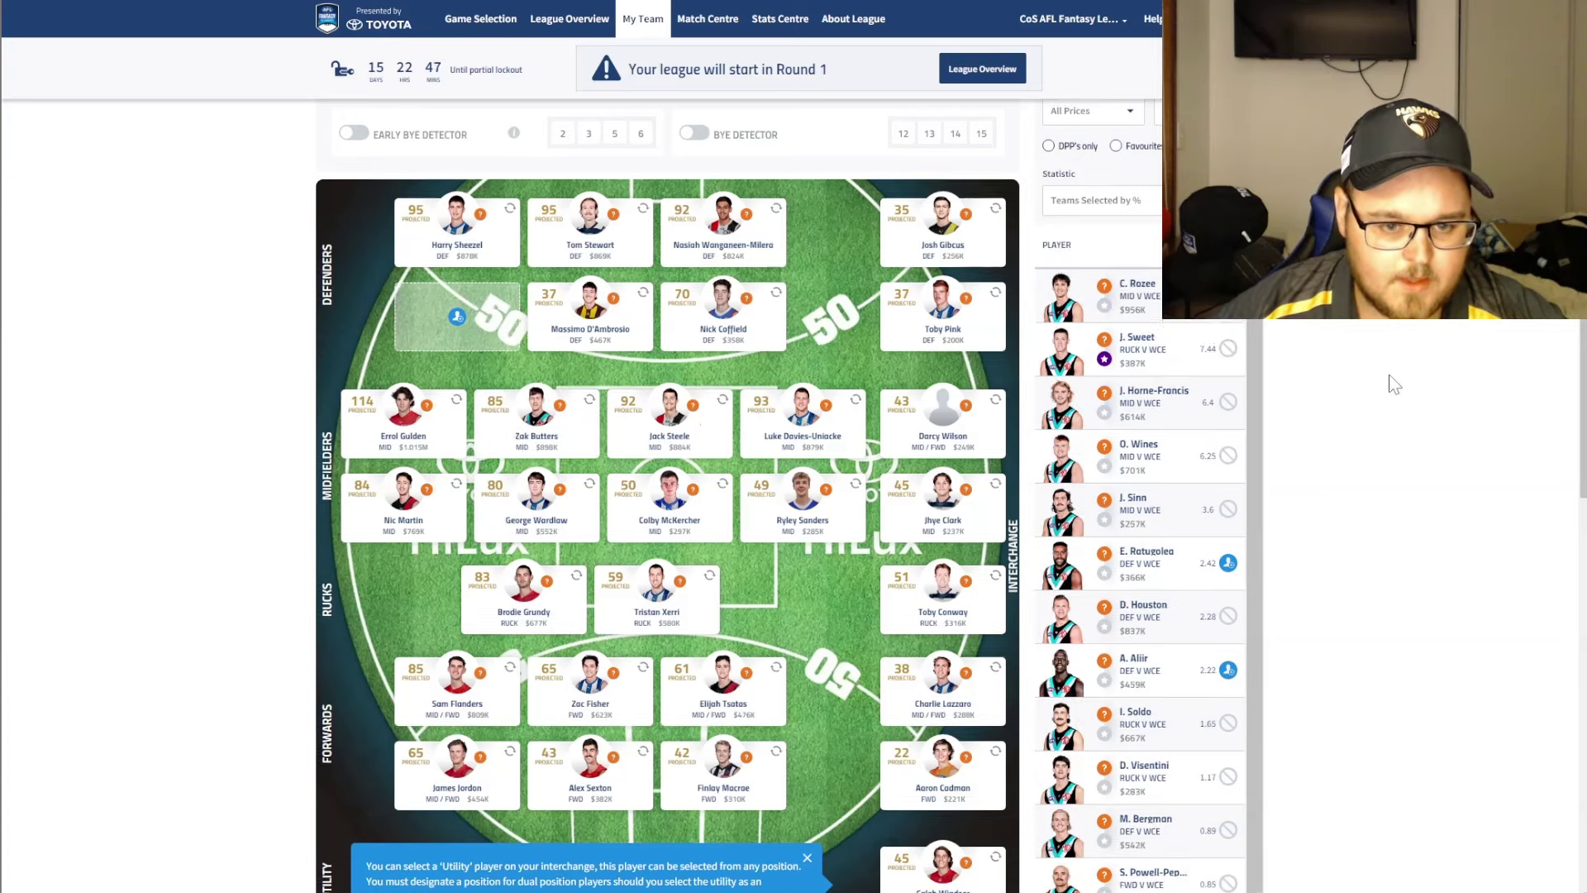
scroll(1388, 383, "up", 1)
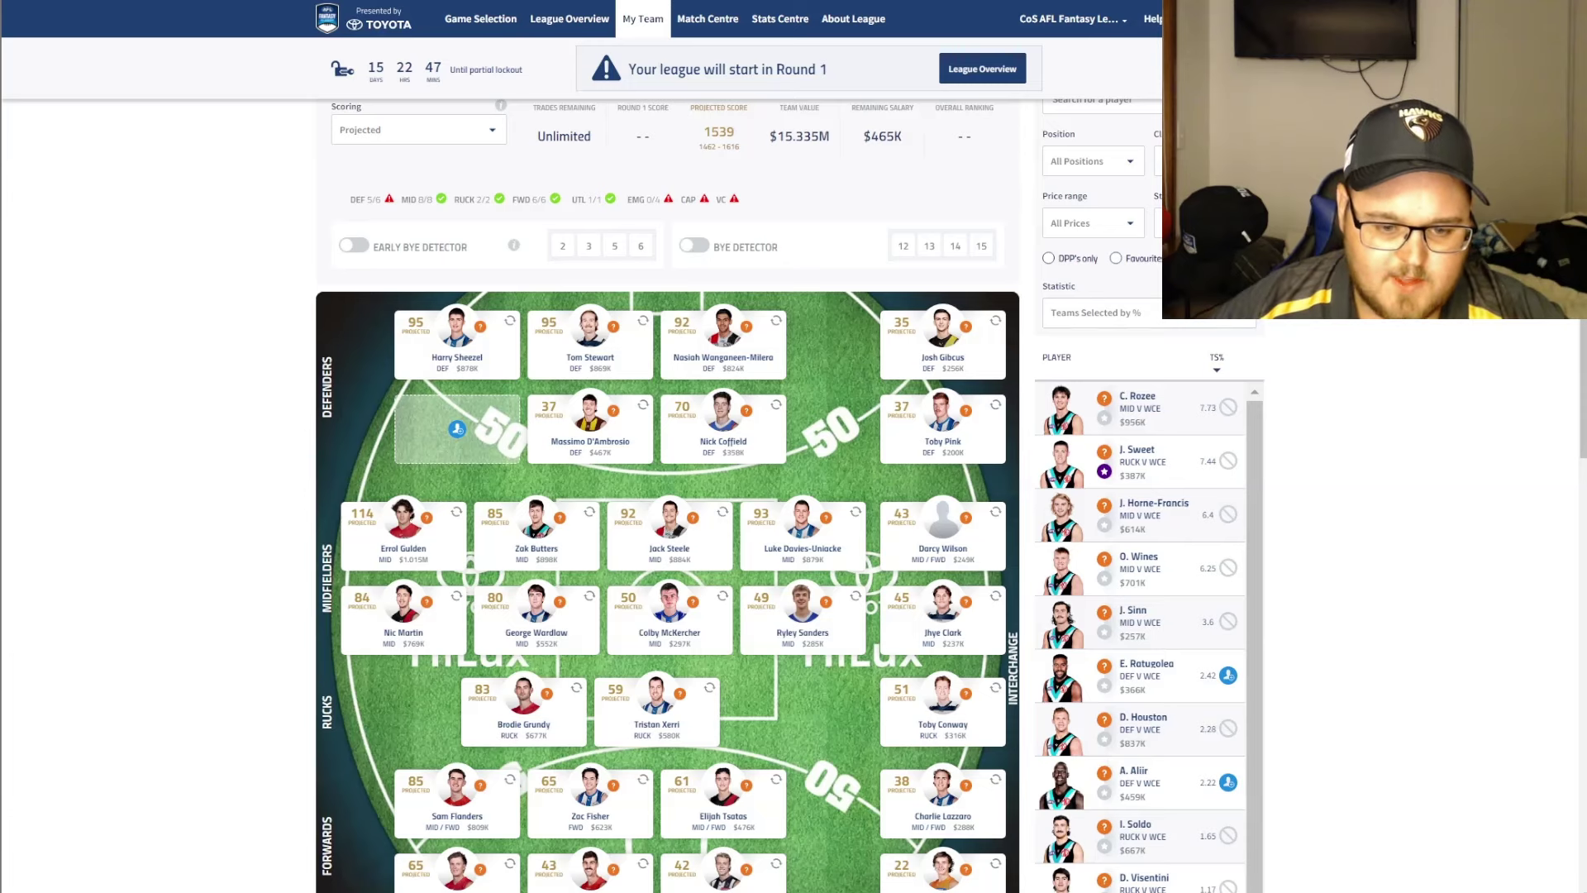
Check the player overviews of Port Adelaide's Ollie Wines and Jordon Sweet, and the price of C. Rozee
left_click(1116, 583)
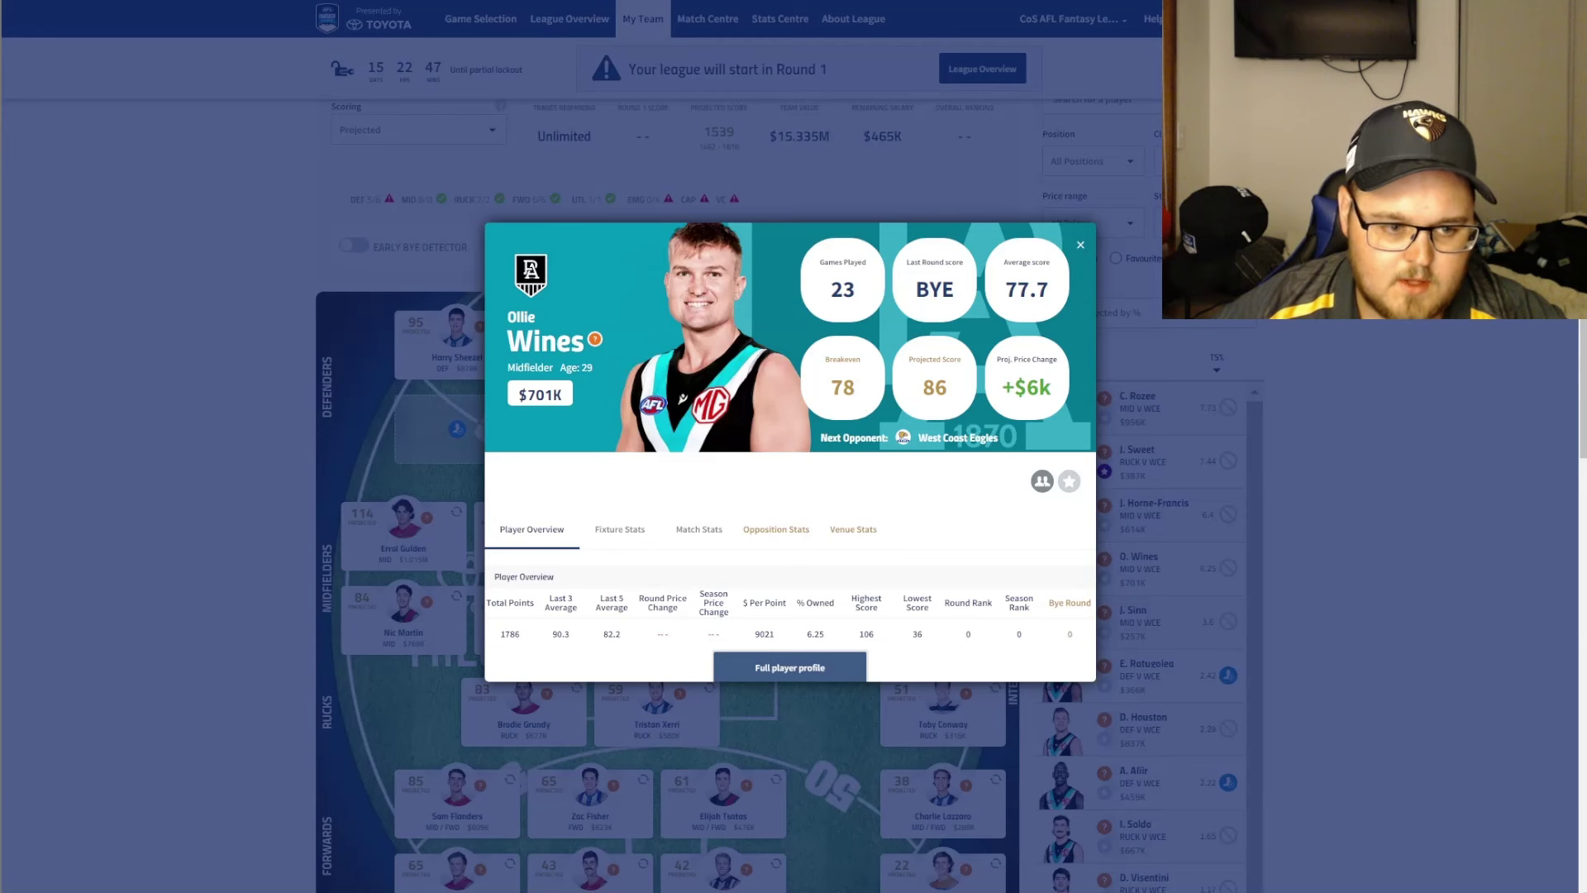
left_click_drag(858, 395, 842, 388)
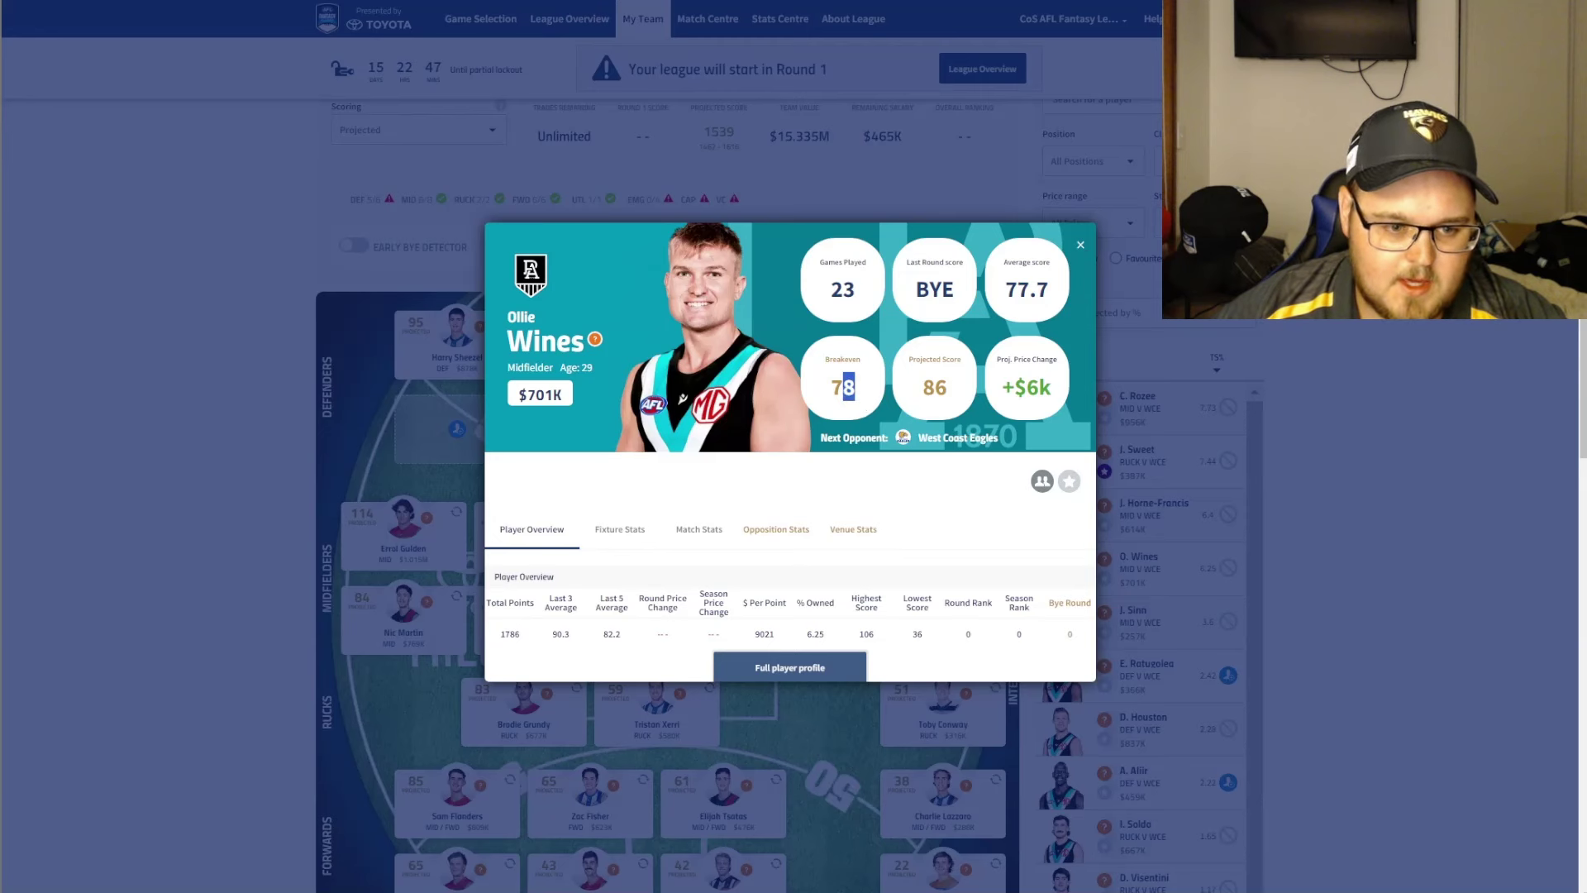
left_click(865, 400)
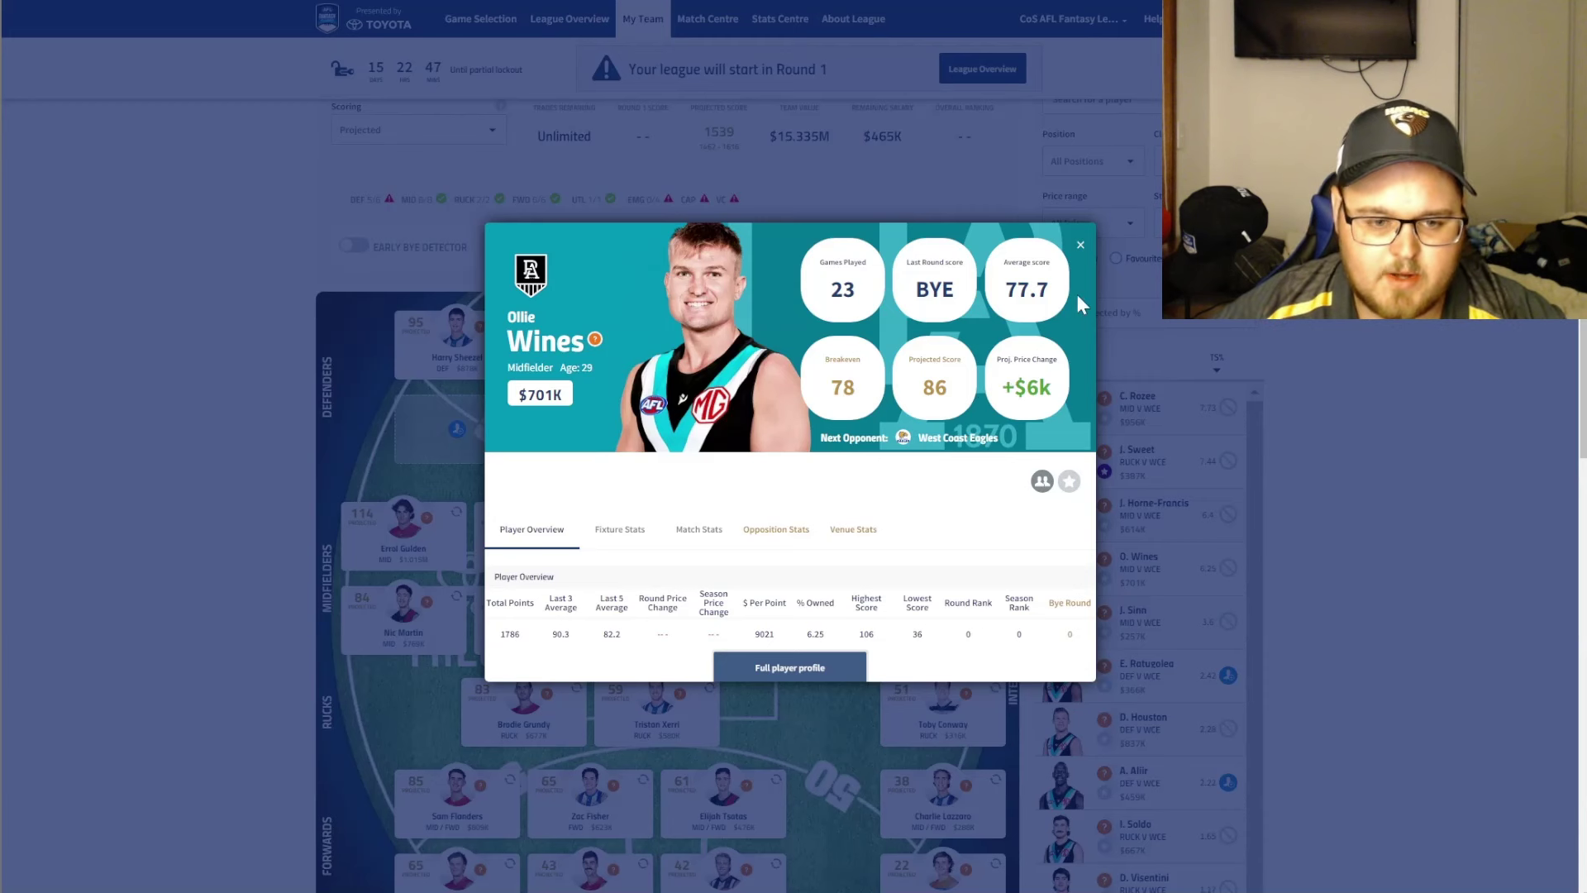
left_click(1080, 246)
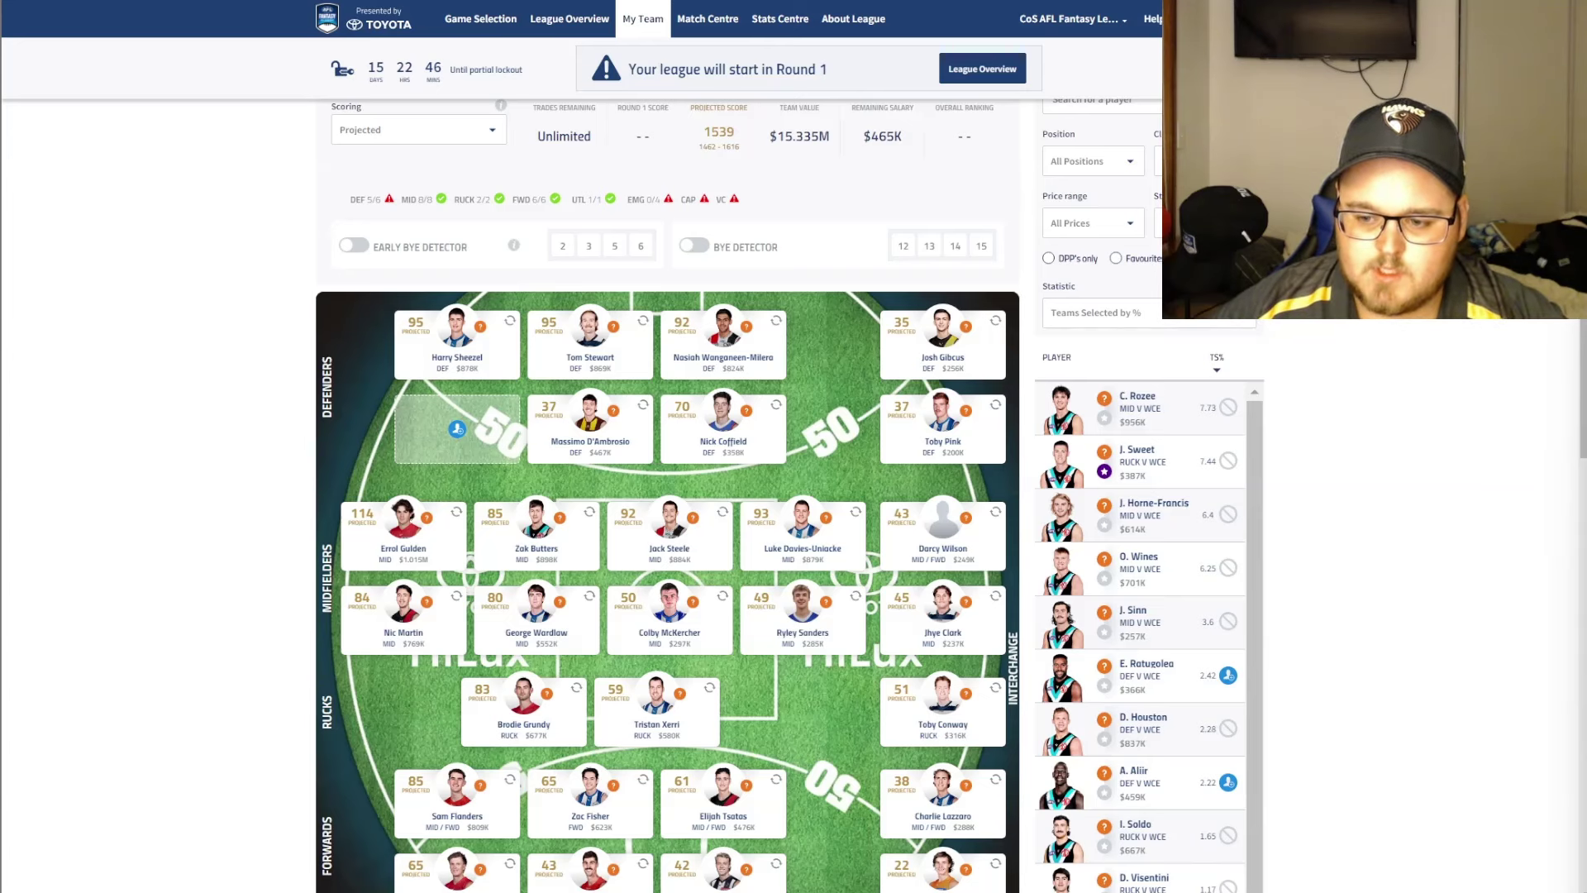
double_click(1147, 428)
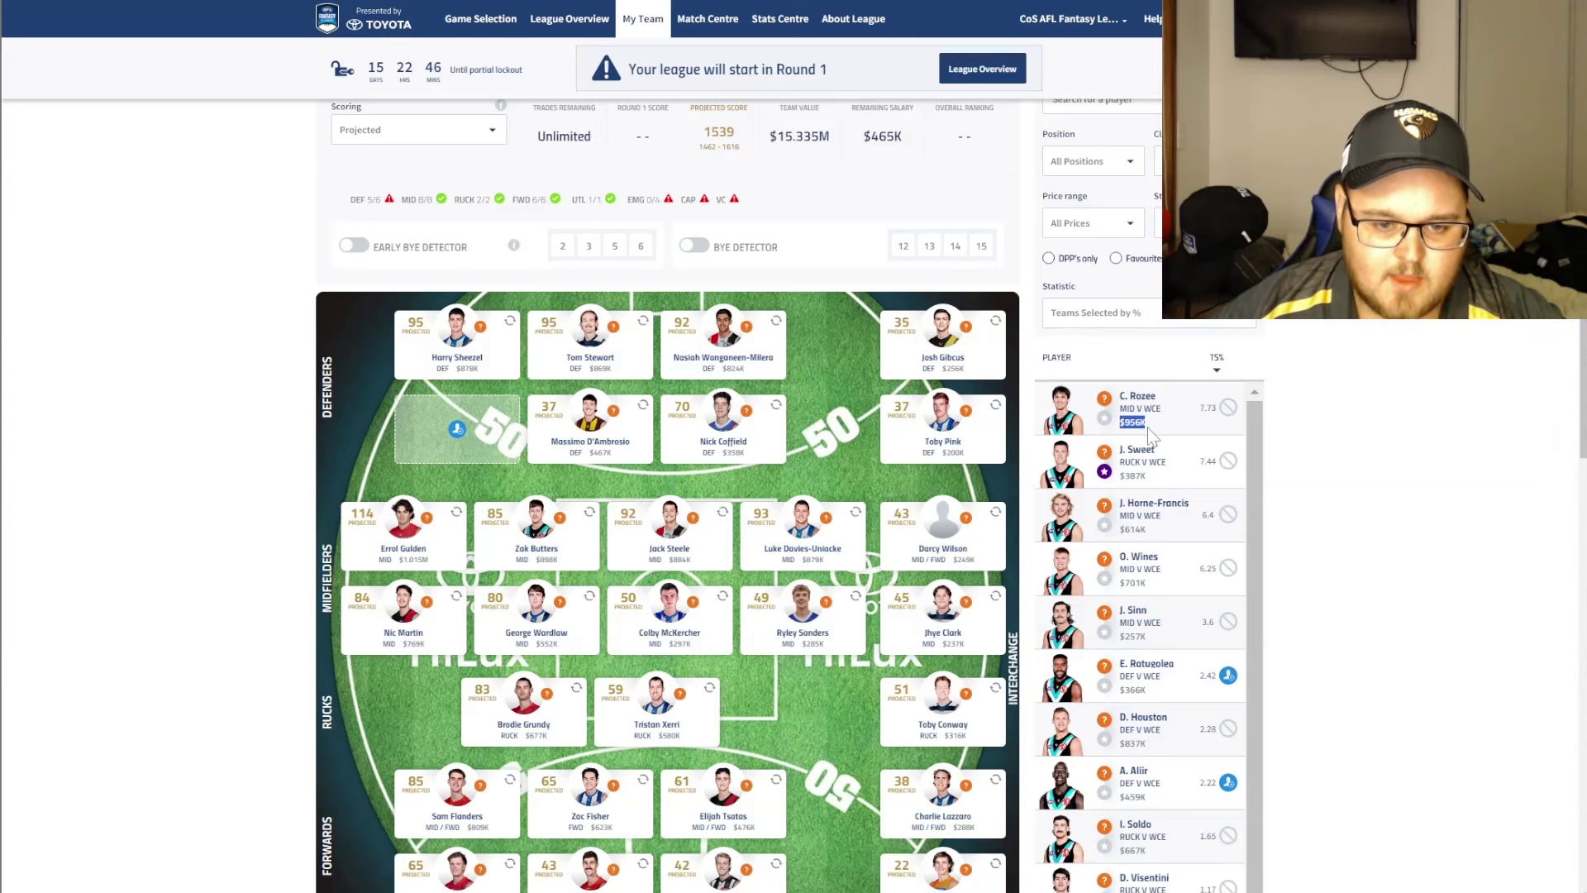
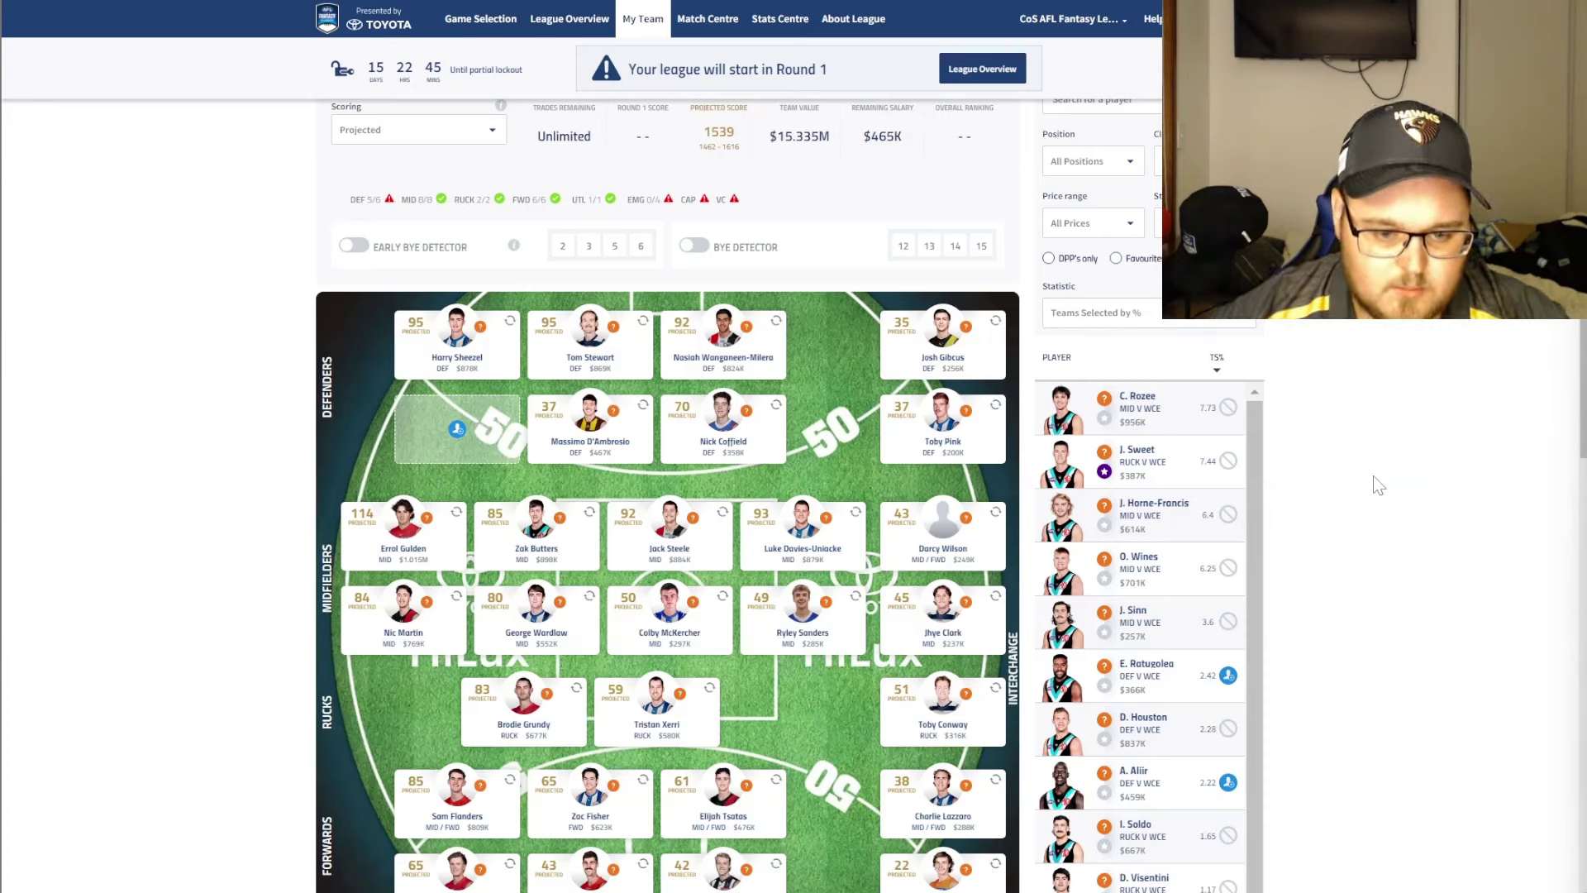
left_click(1168, 472)
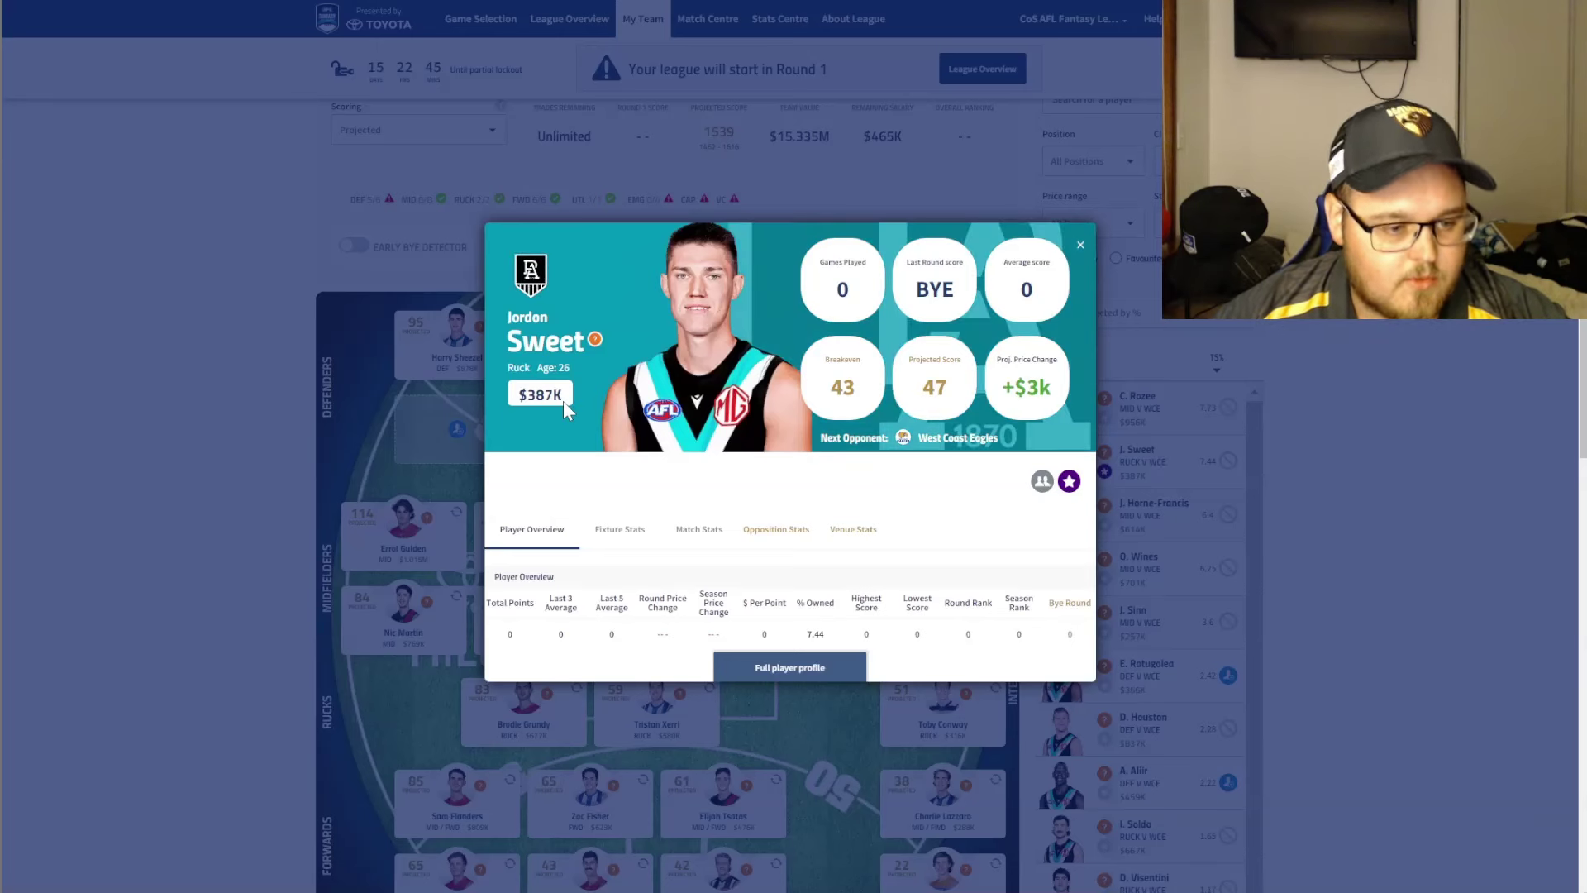
left_click(1083, 246)
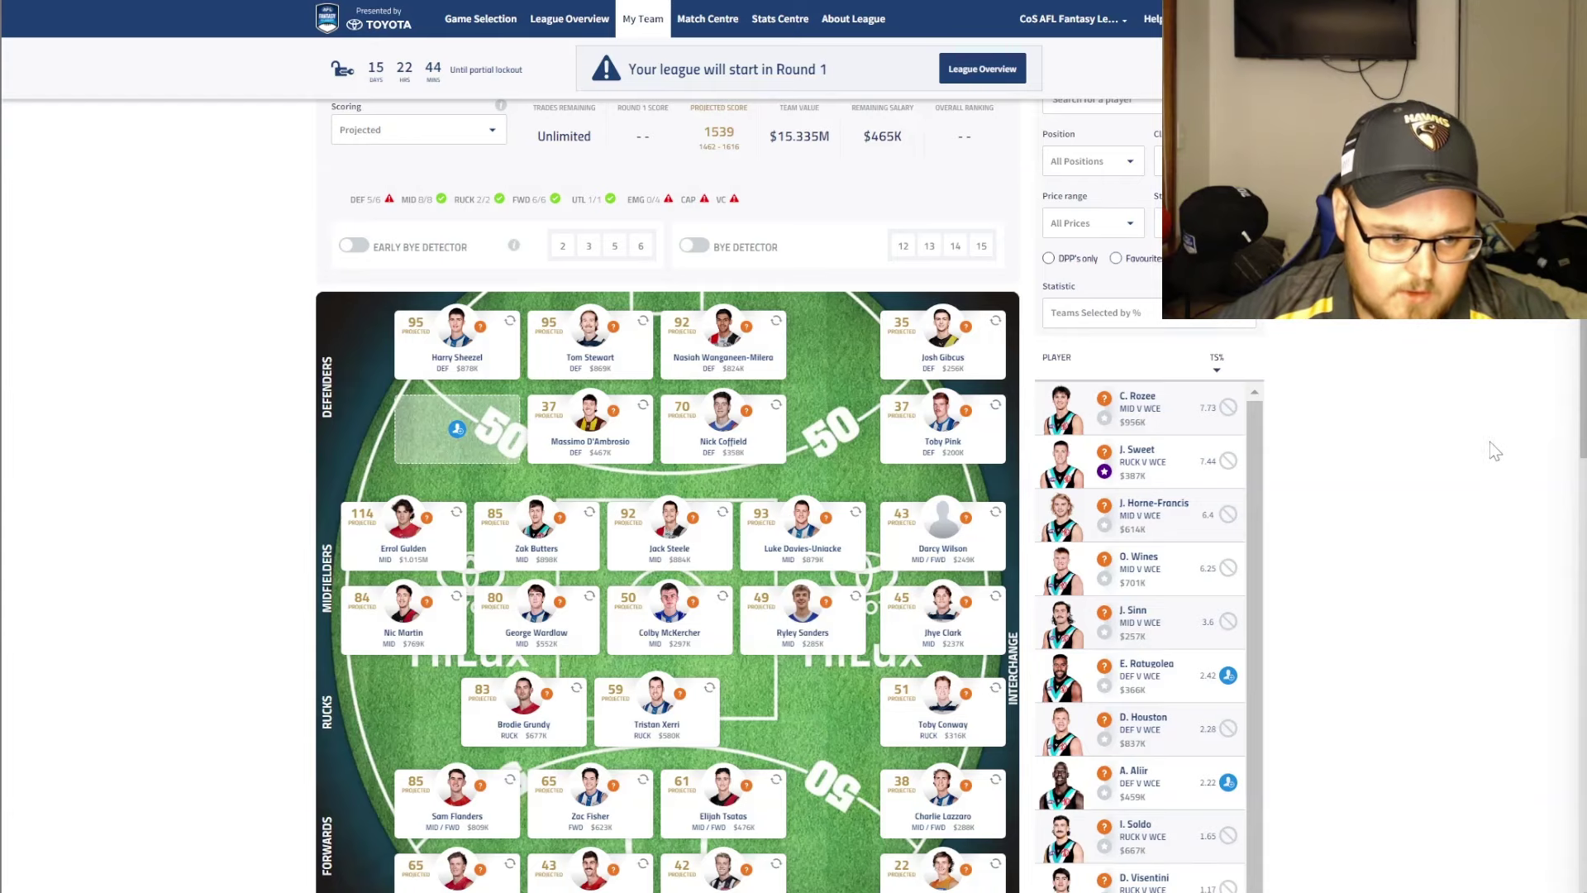
Switch the club filter to West Coast Eagles and check Elliot Yeo's player overview
scroll(1356, 367, "up", 3)
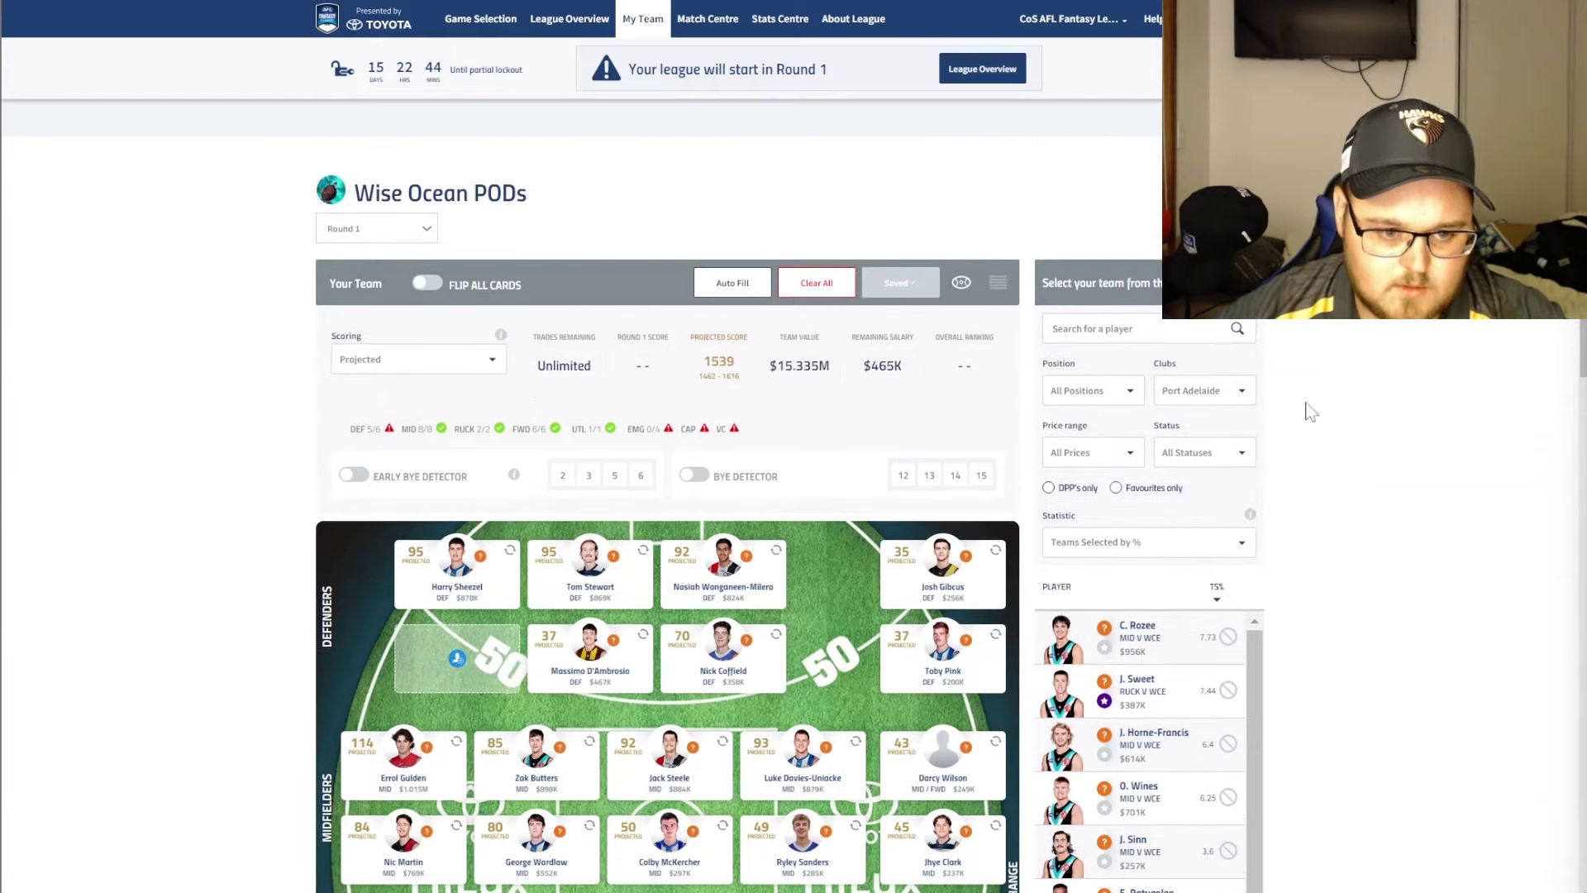
left_click(1218, 392)
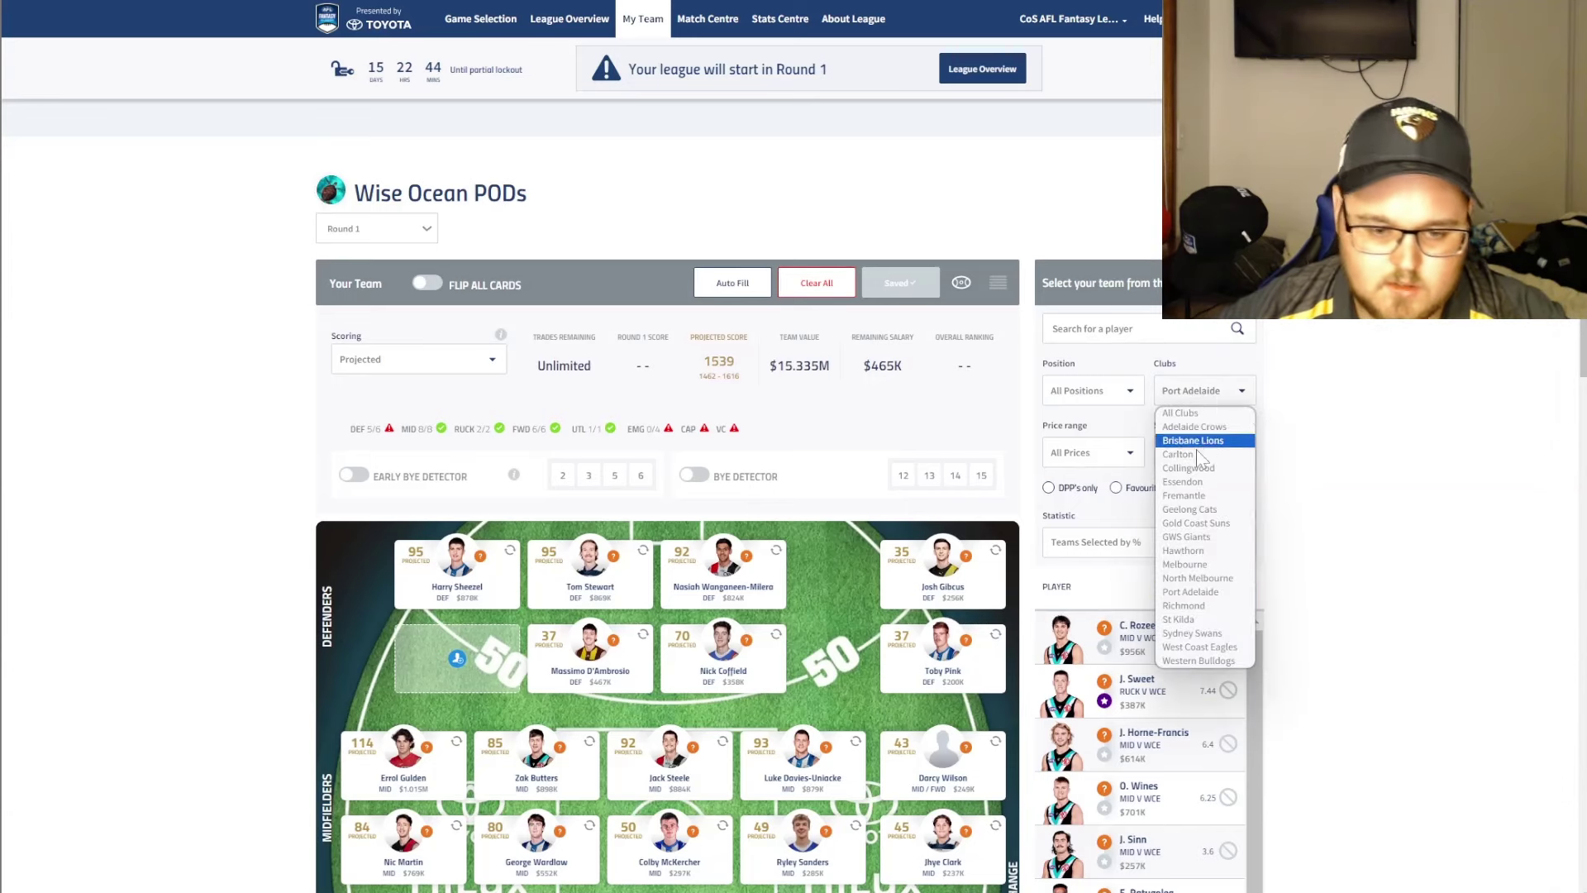
left_click(1224, 651)
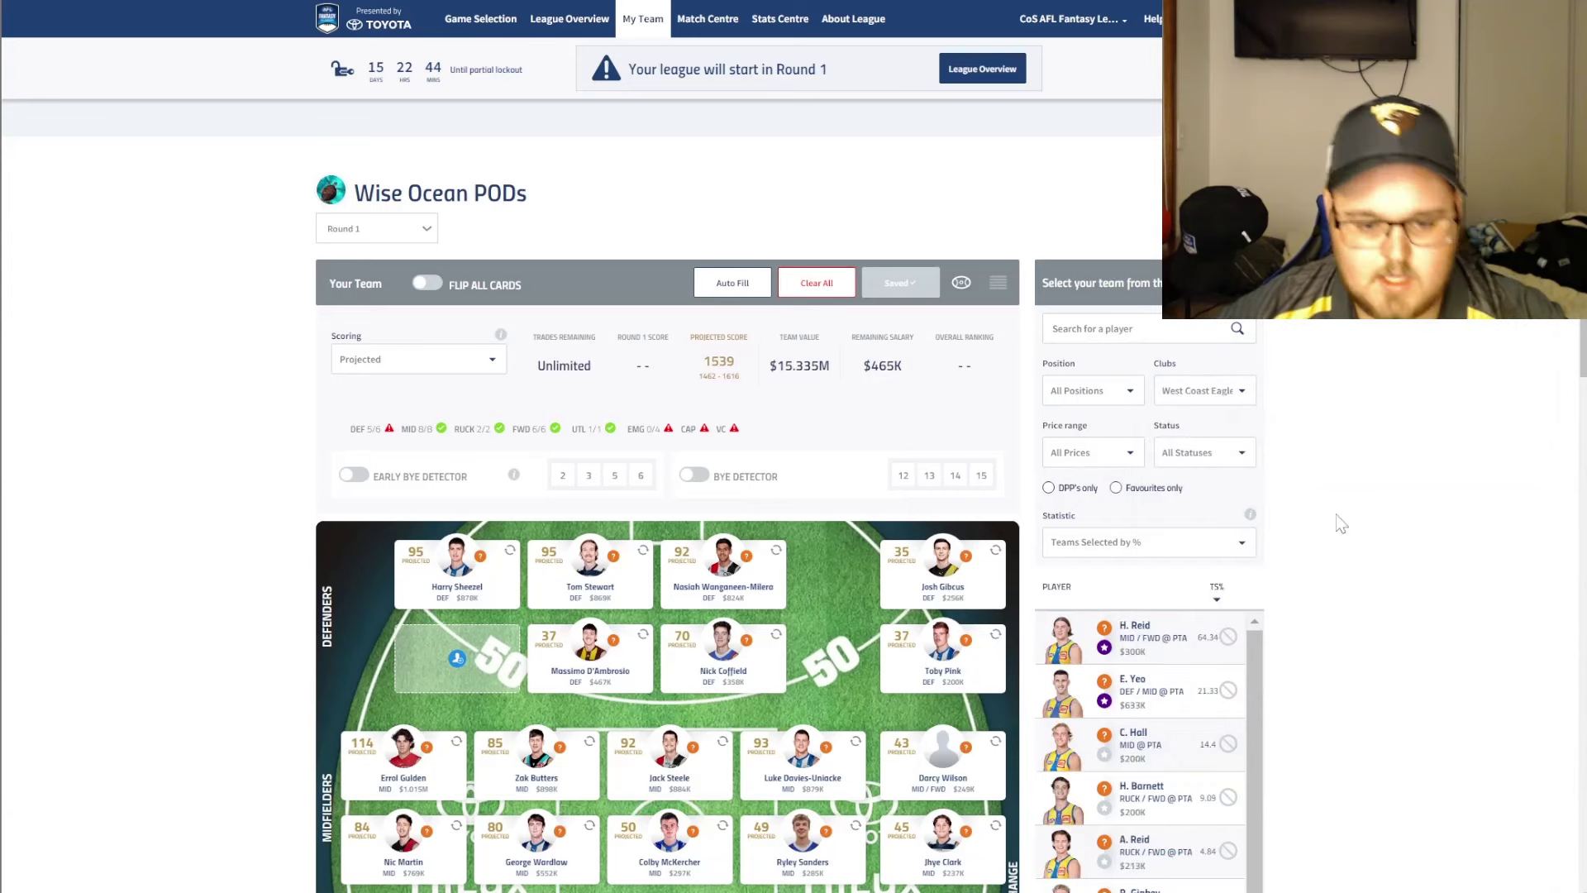
scroll(1339, 524, "down", 3)
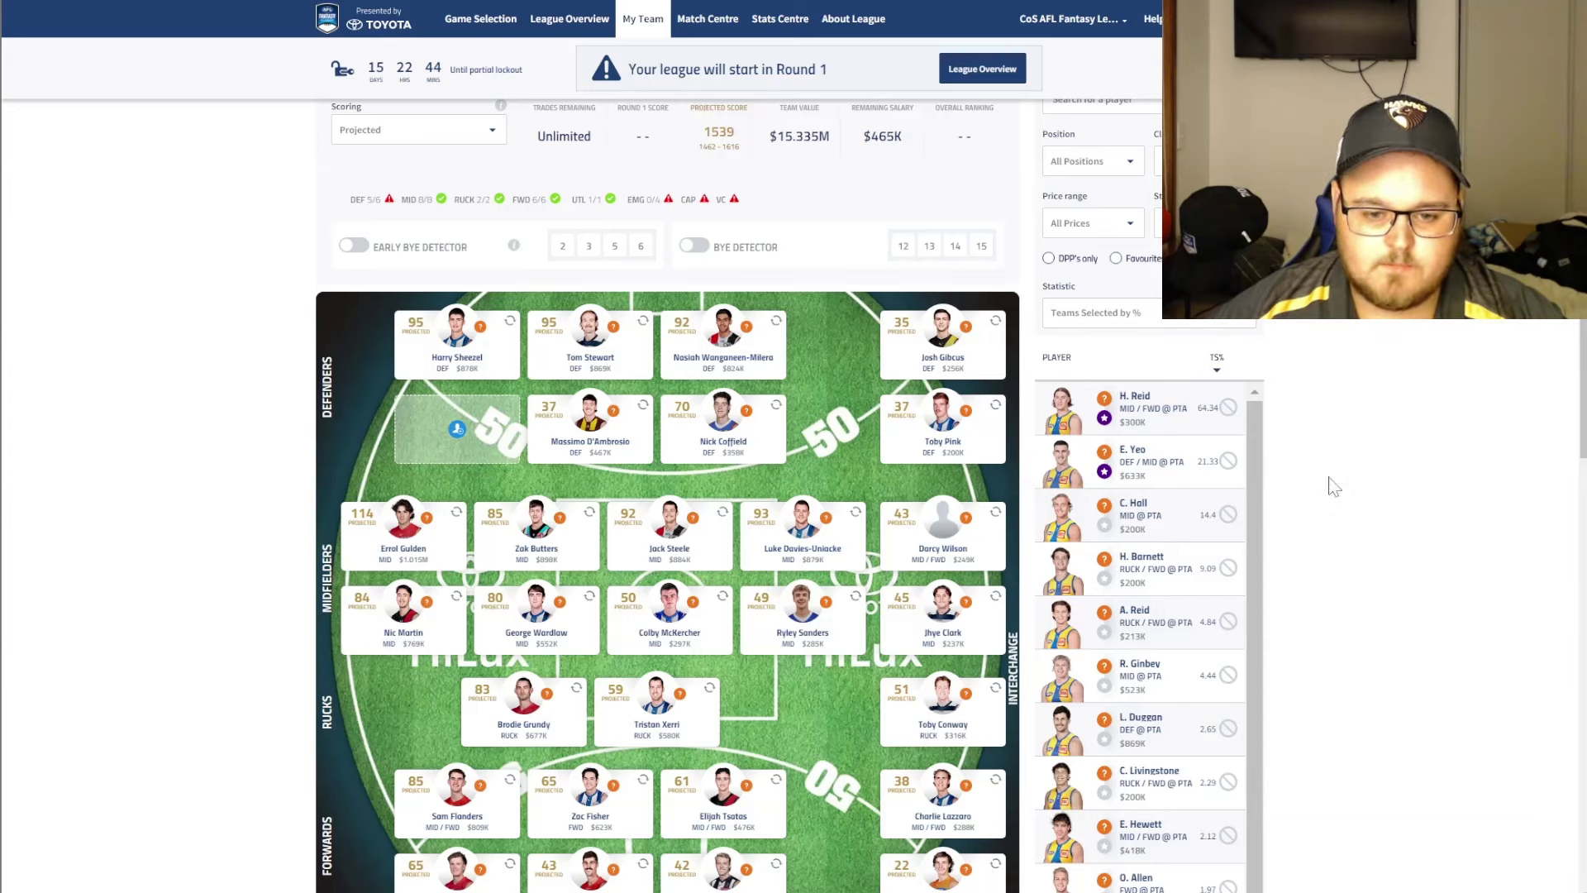
left_click(1151, 459)
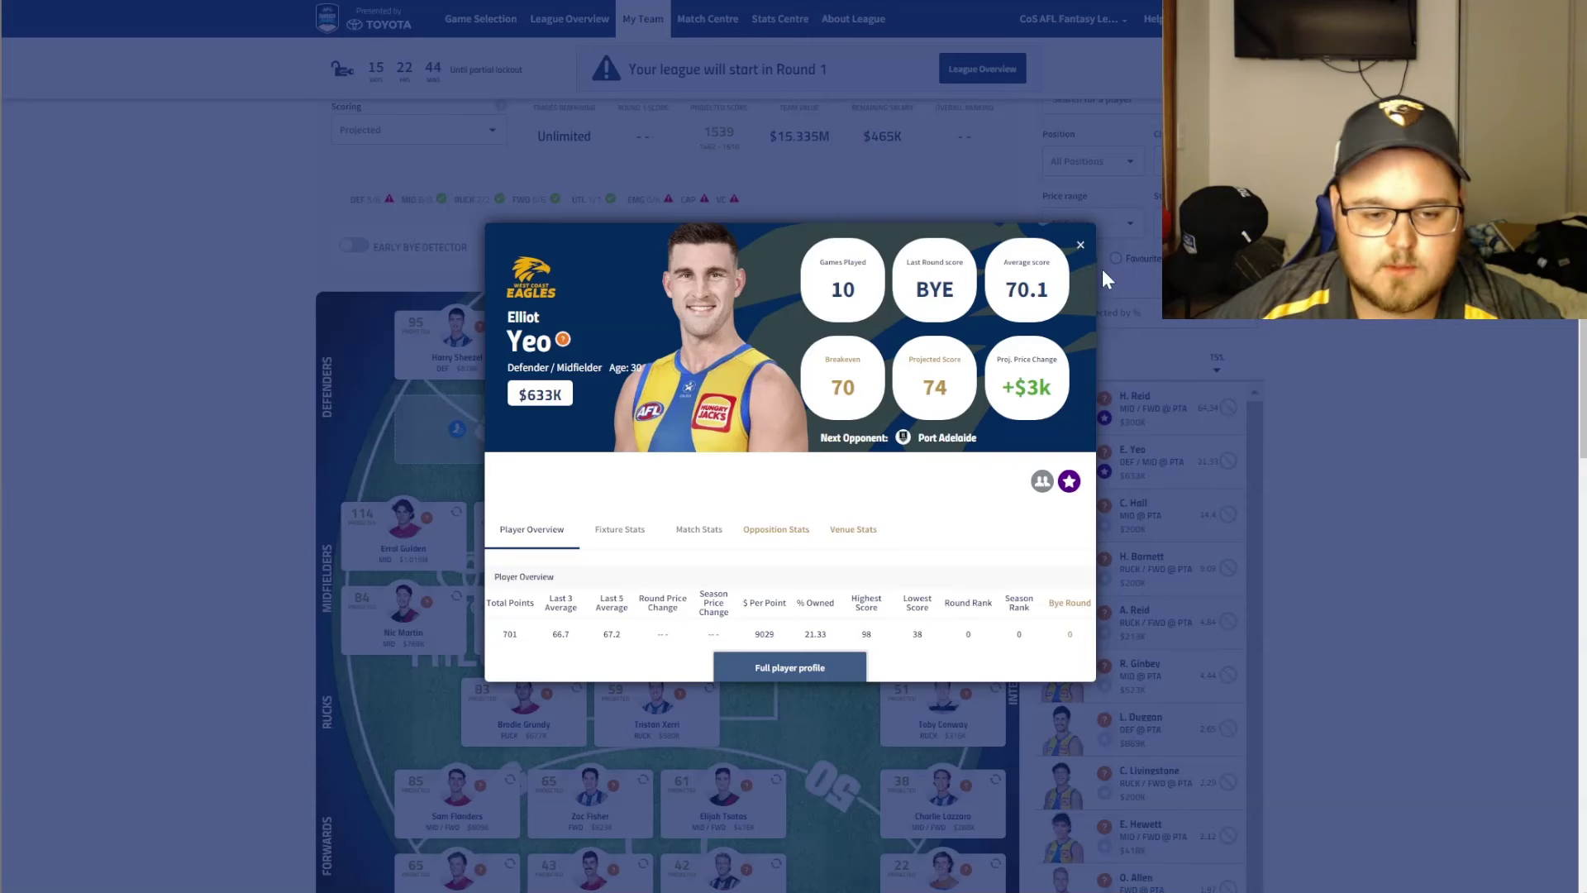
left_click(1080, 245)
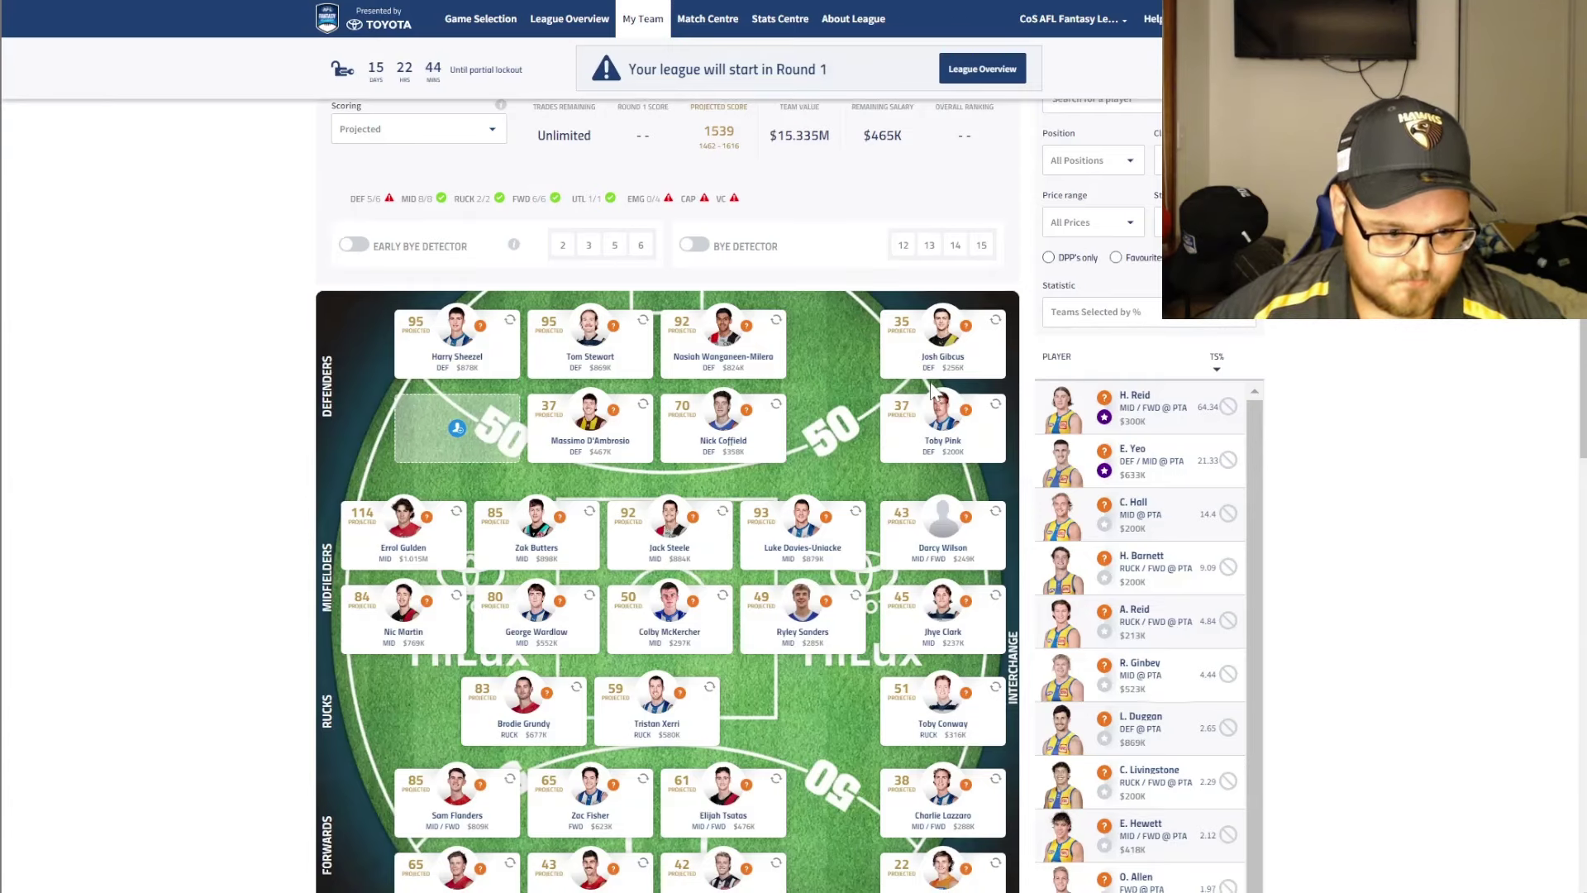
Remove midfielder George Wardlaw from the team and recruit Elliot Yeo as a defender
scroll(909, 421, "down", 3)
scroll(880, 406, "up", 1)
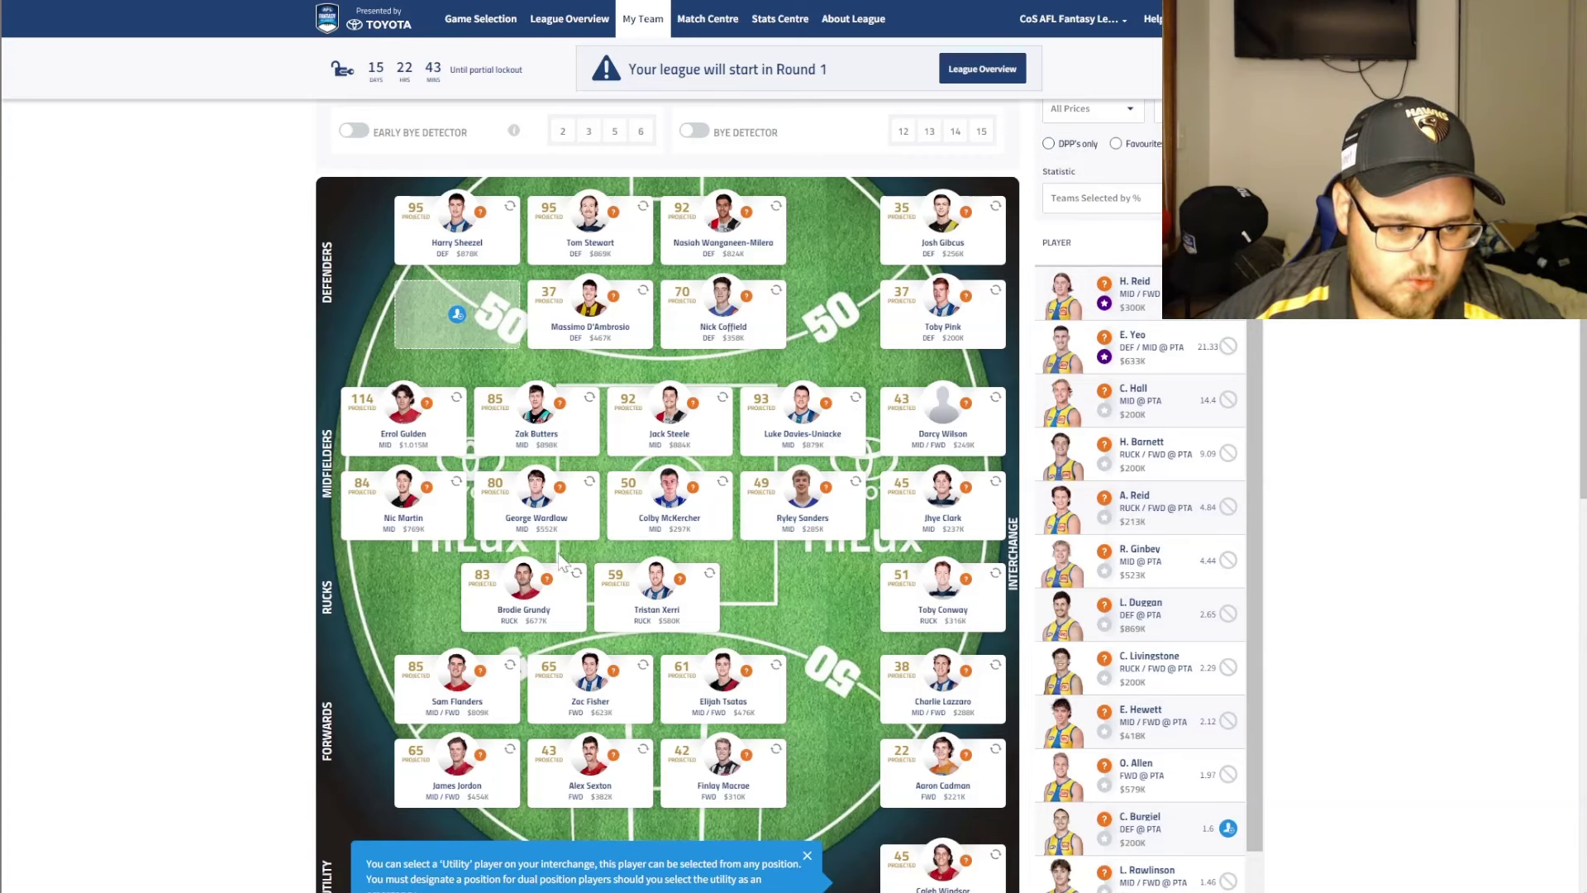
scroll(853, 321, "up", 1)
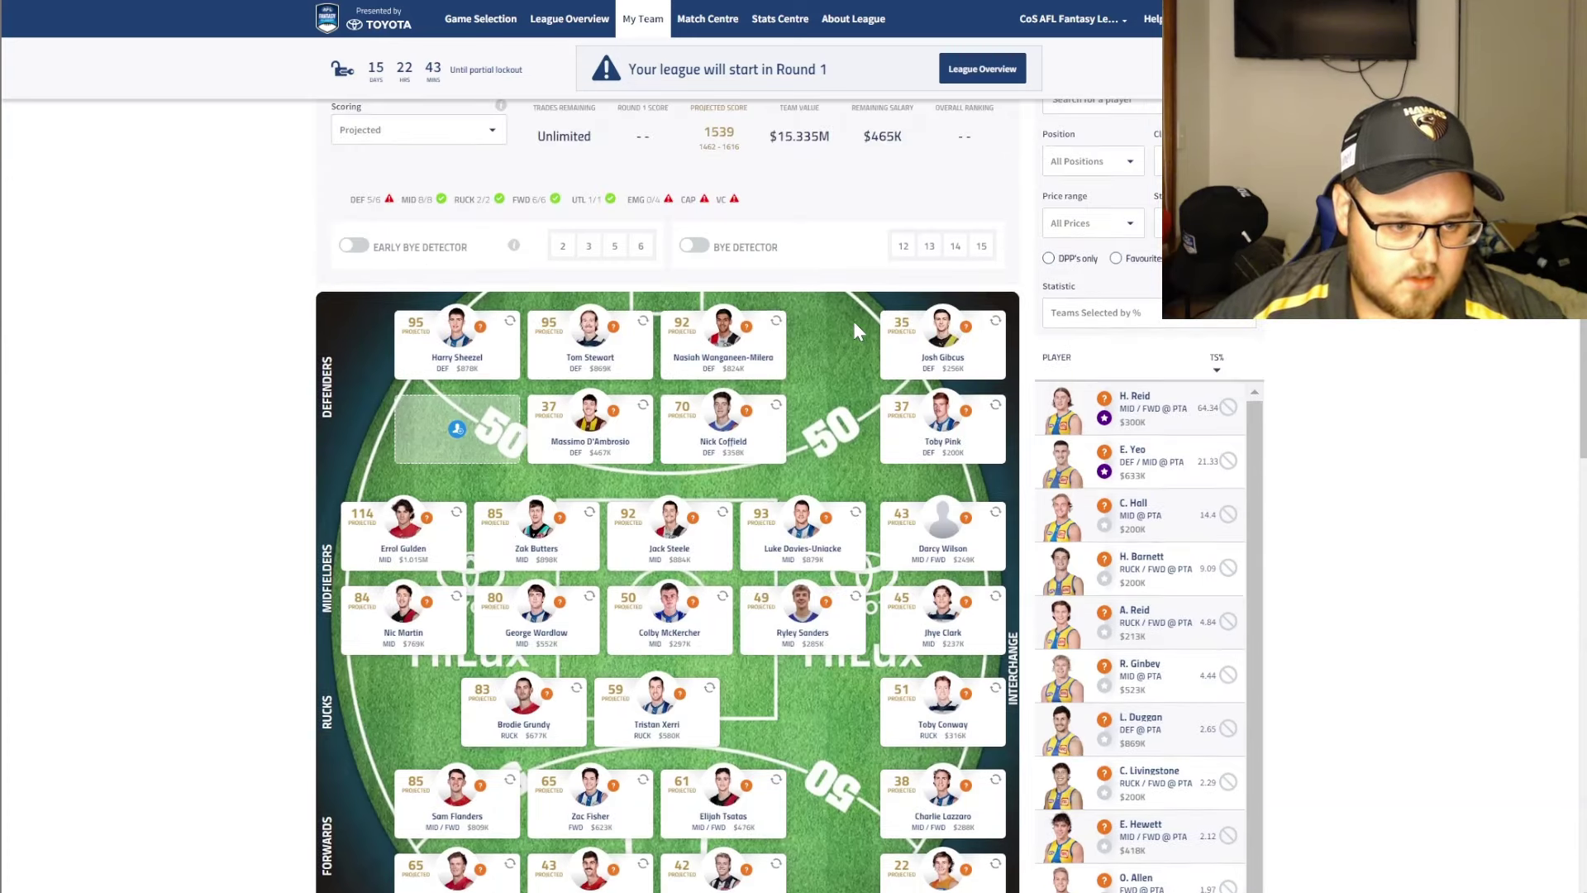
mouse_move(578, 616)
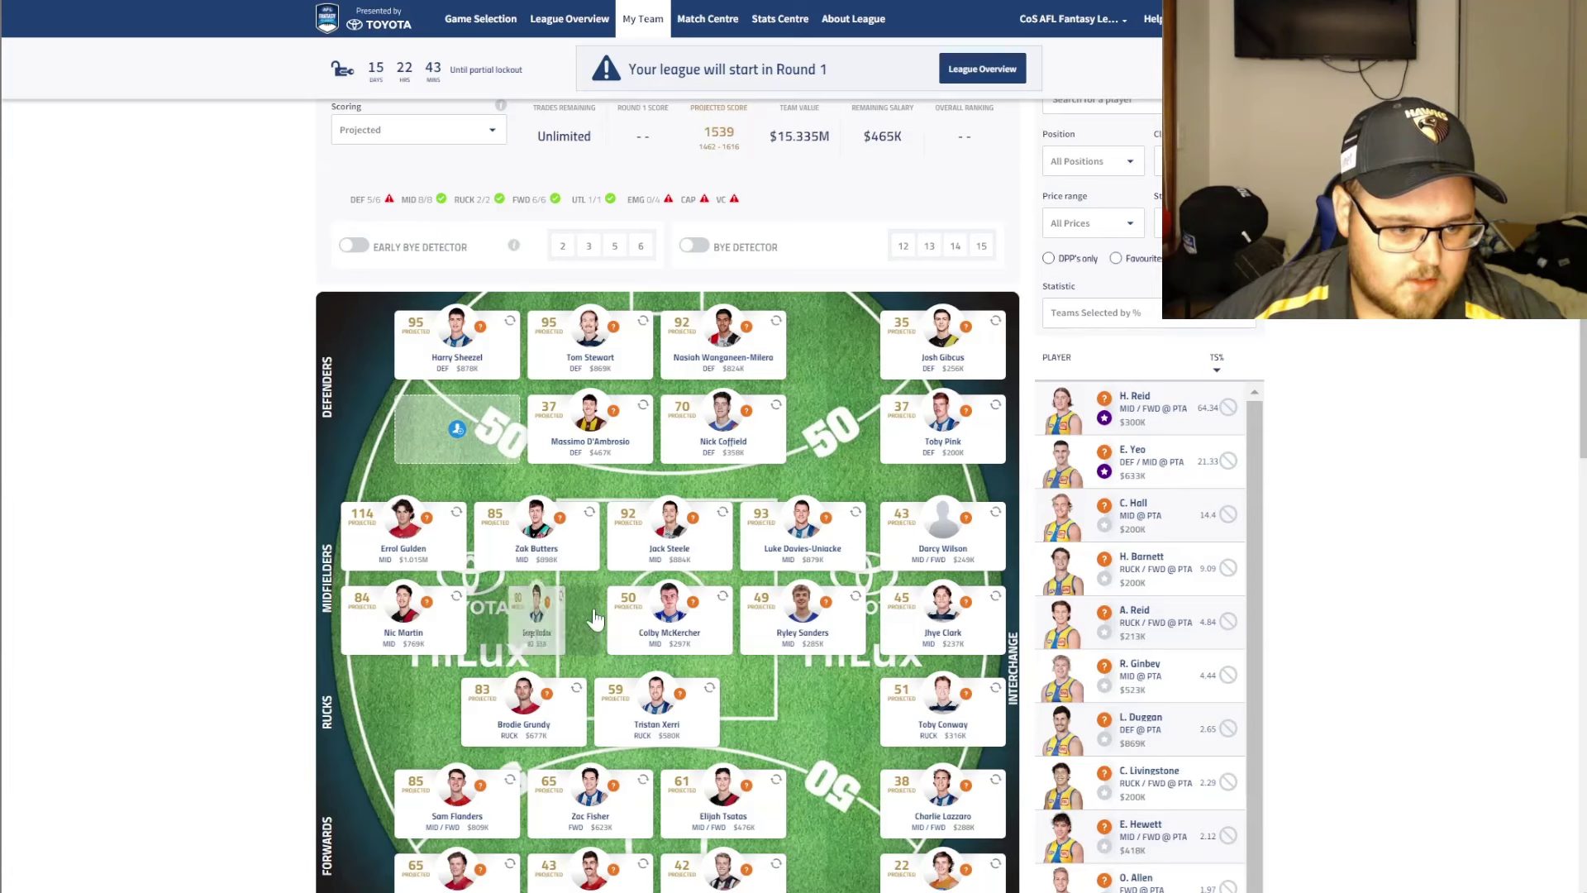
left_click(582, 643)
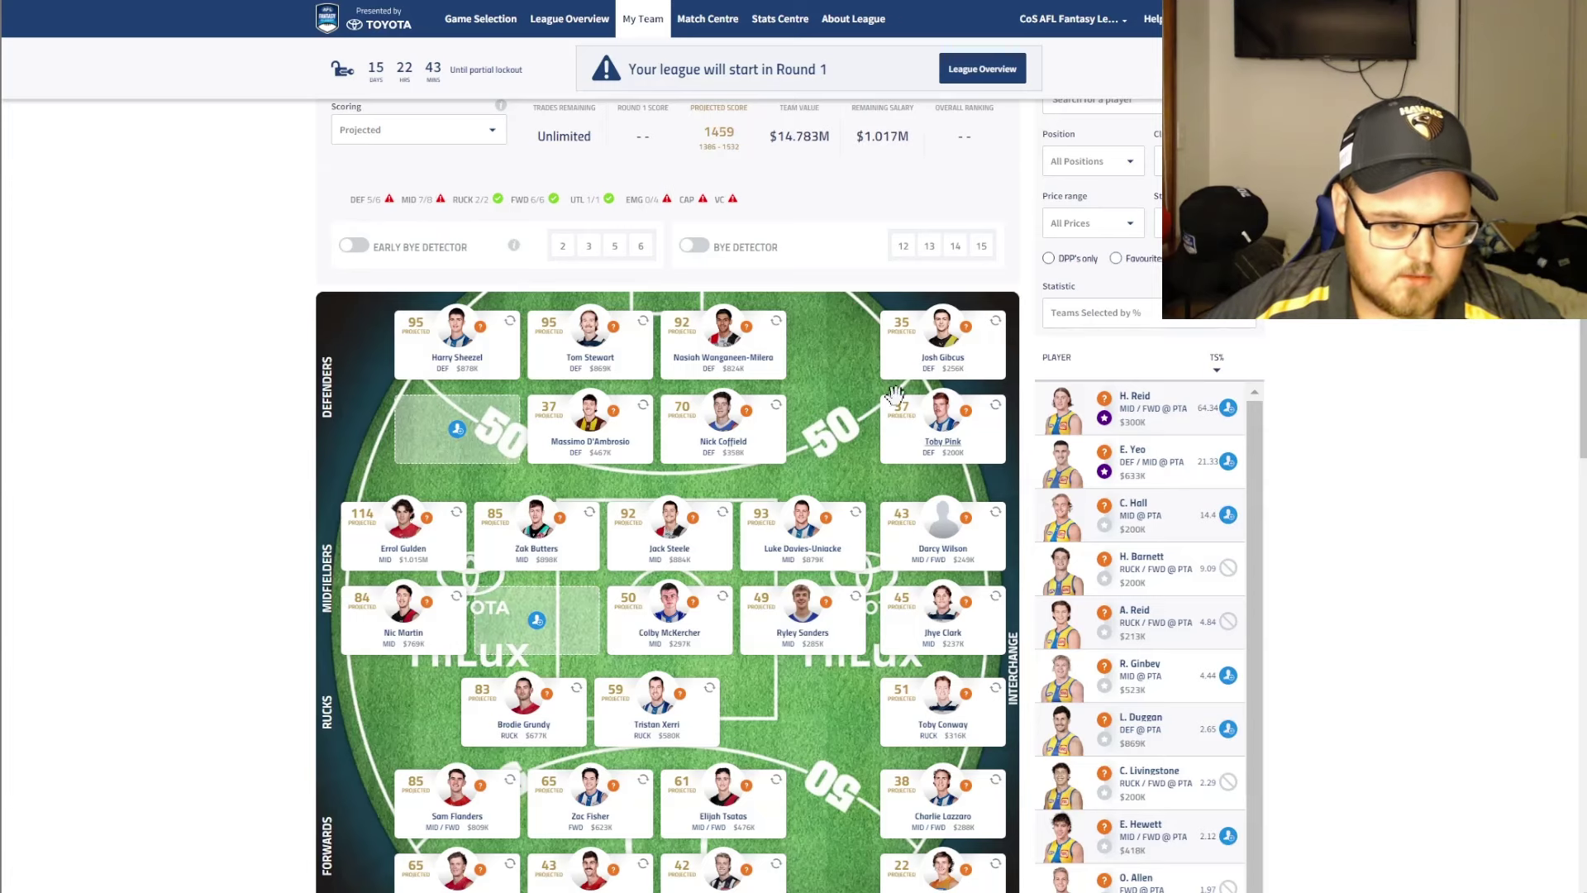
left_click(1228, 462)
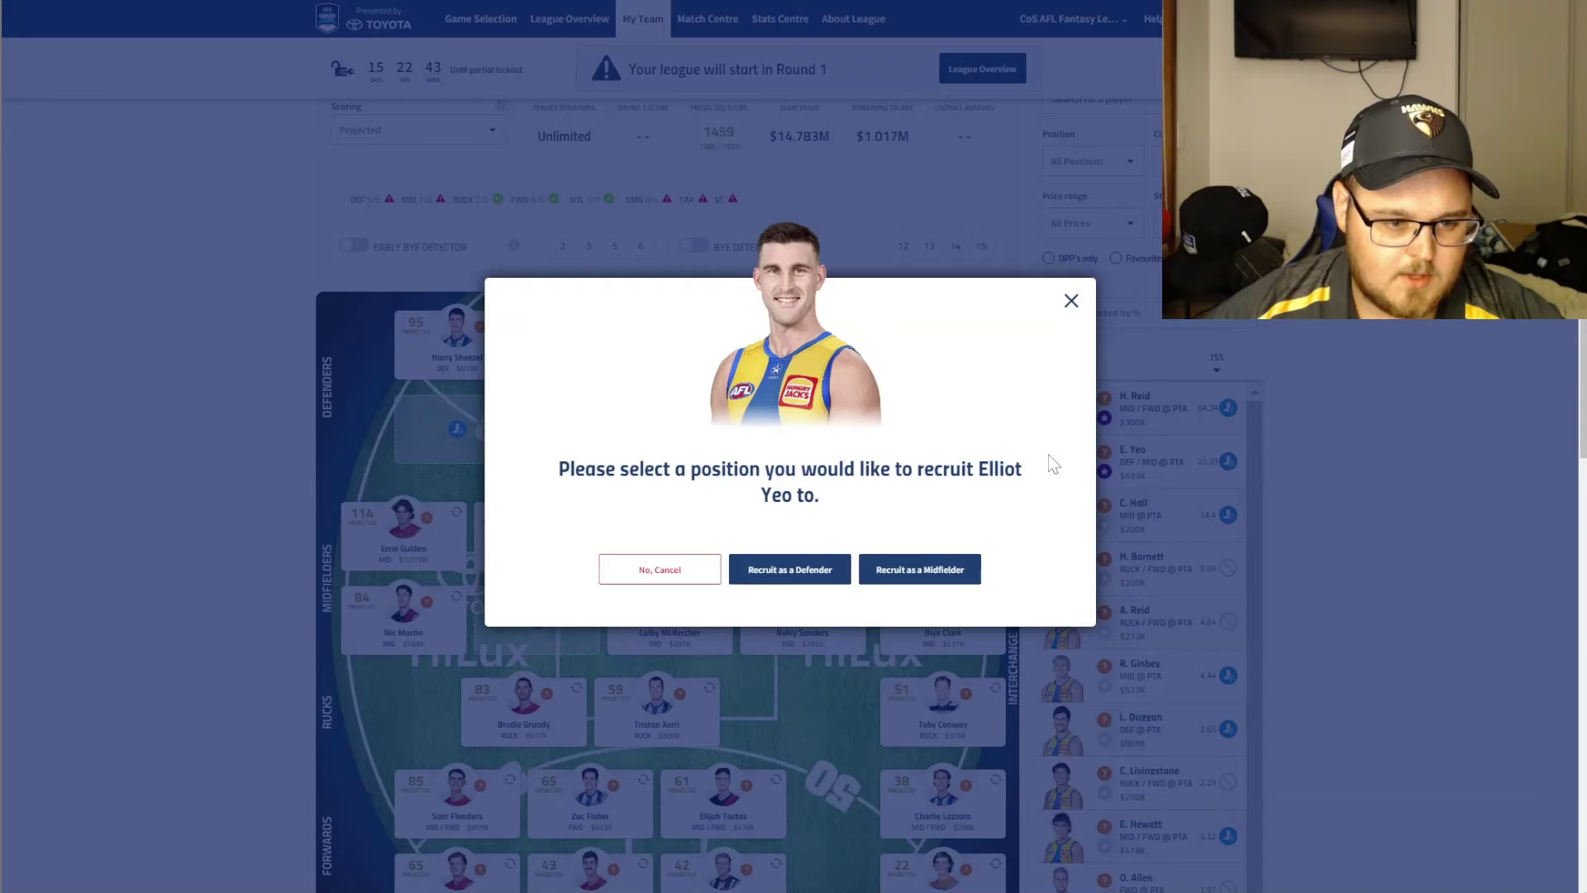
left_click(820, 580)
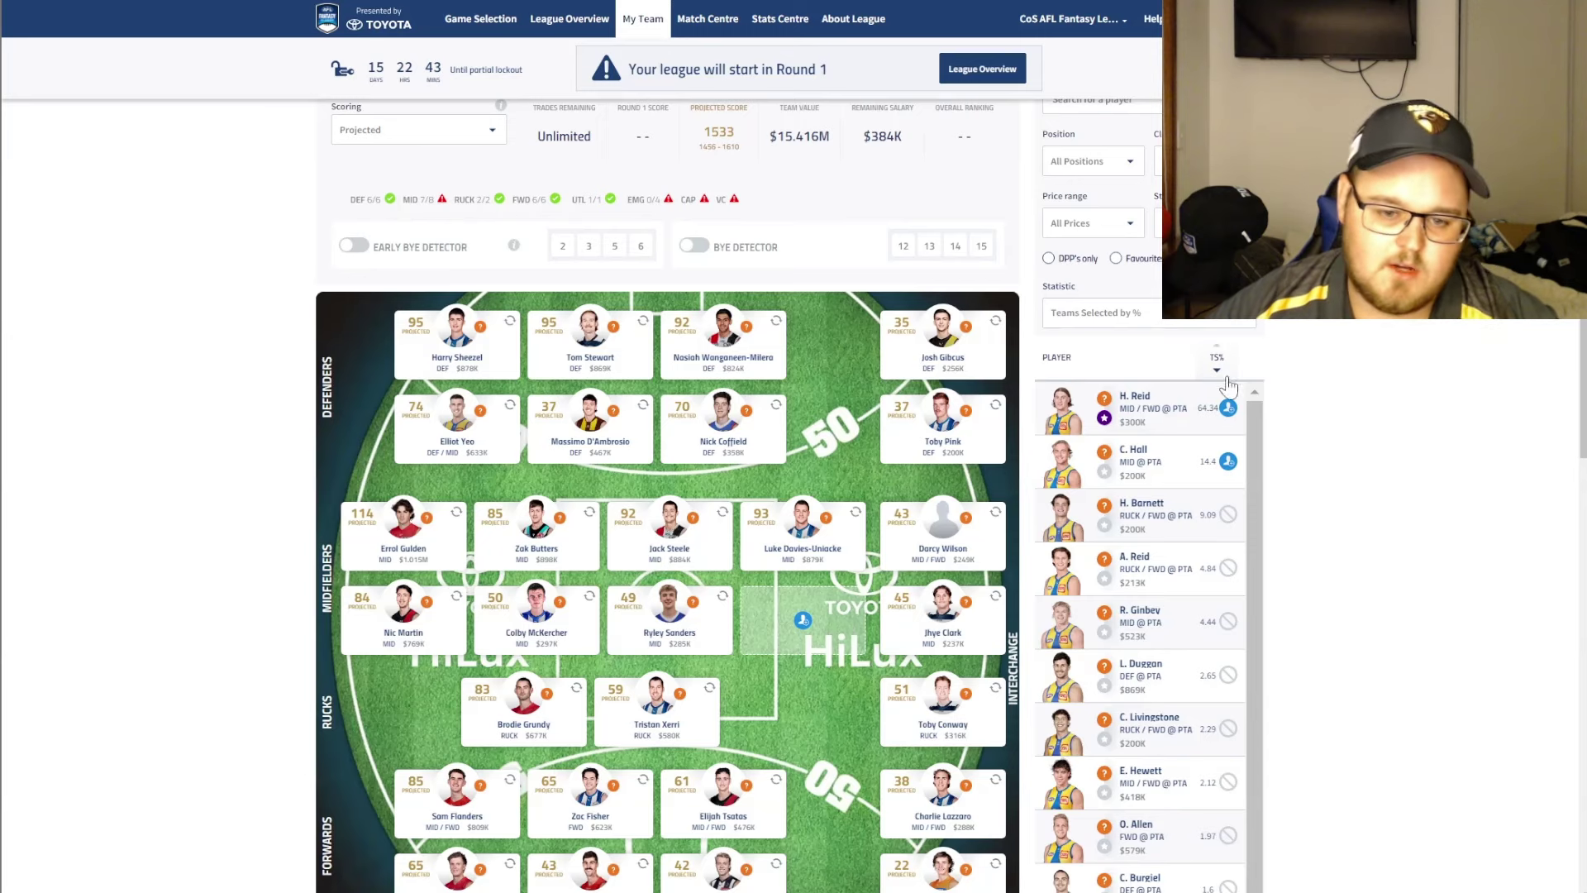
Add Harley Reid to the team and move him into the lower forward row in place of Finley Macrae
left_click(1228, 408)
scroll(811, 592, "down", 3)
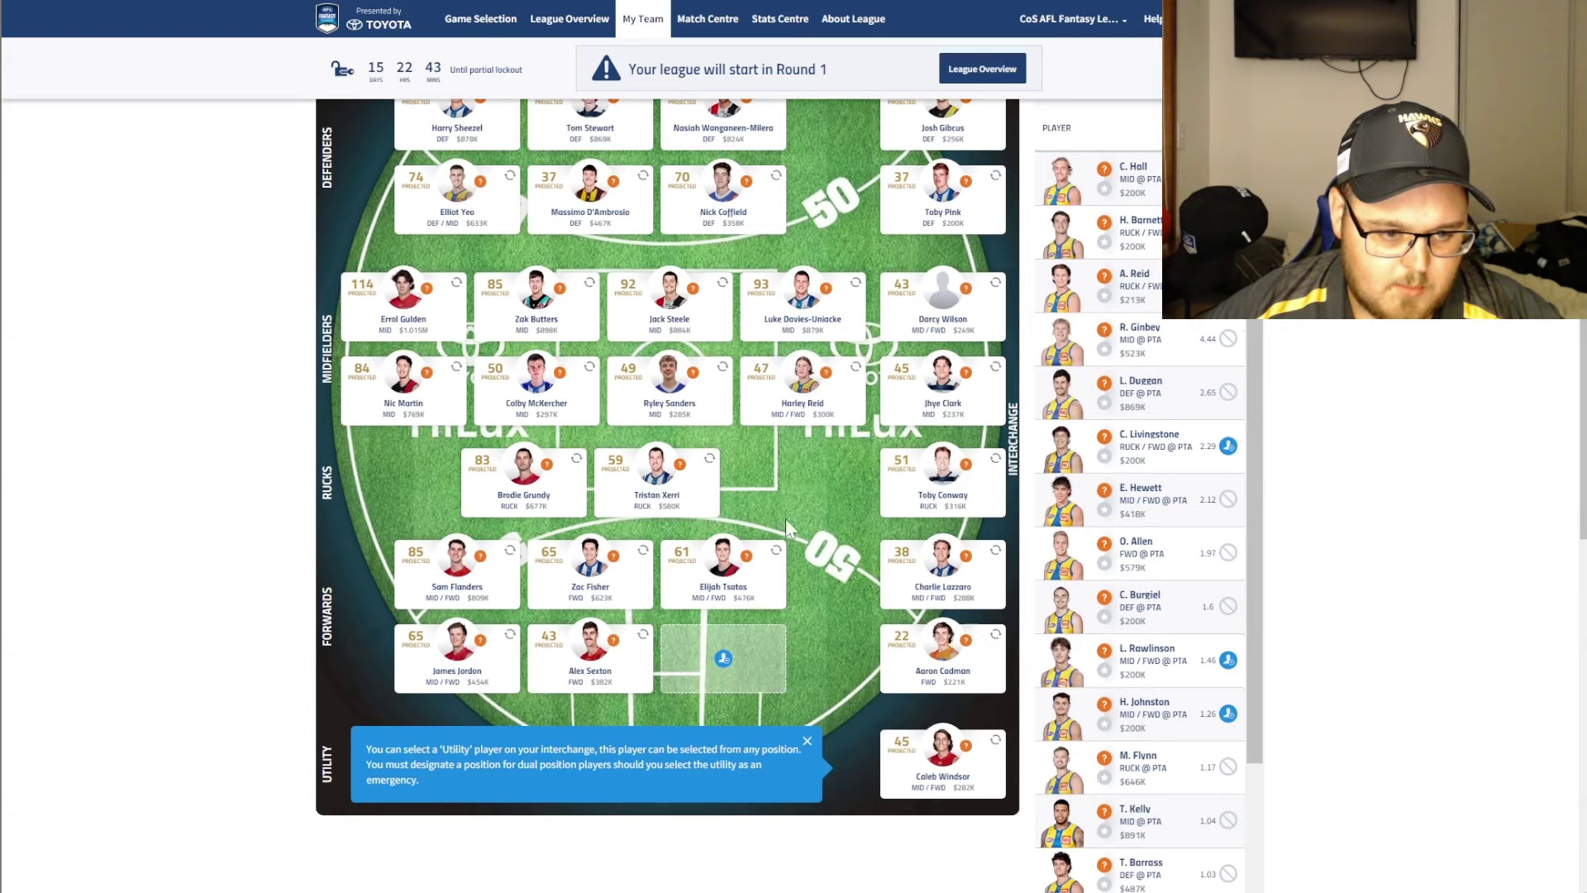
left_click_drag(802, 388, 719, 679)
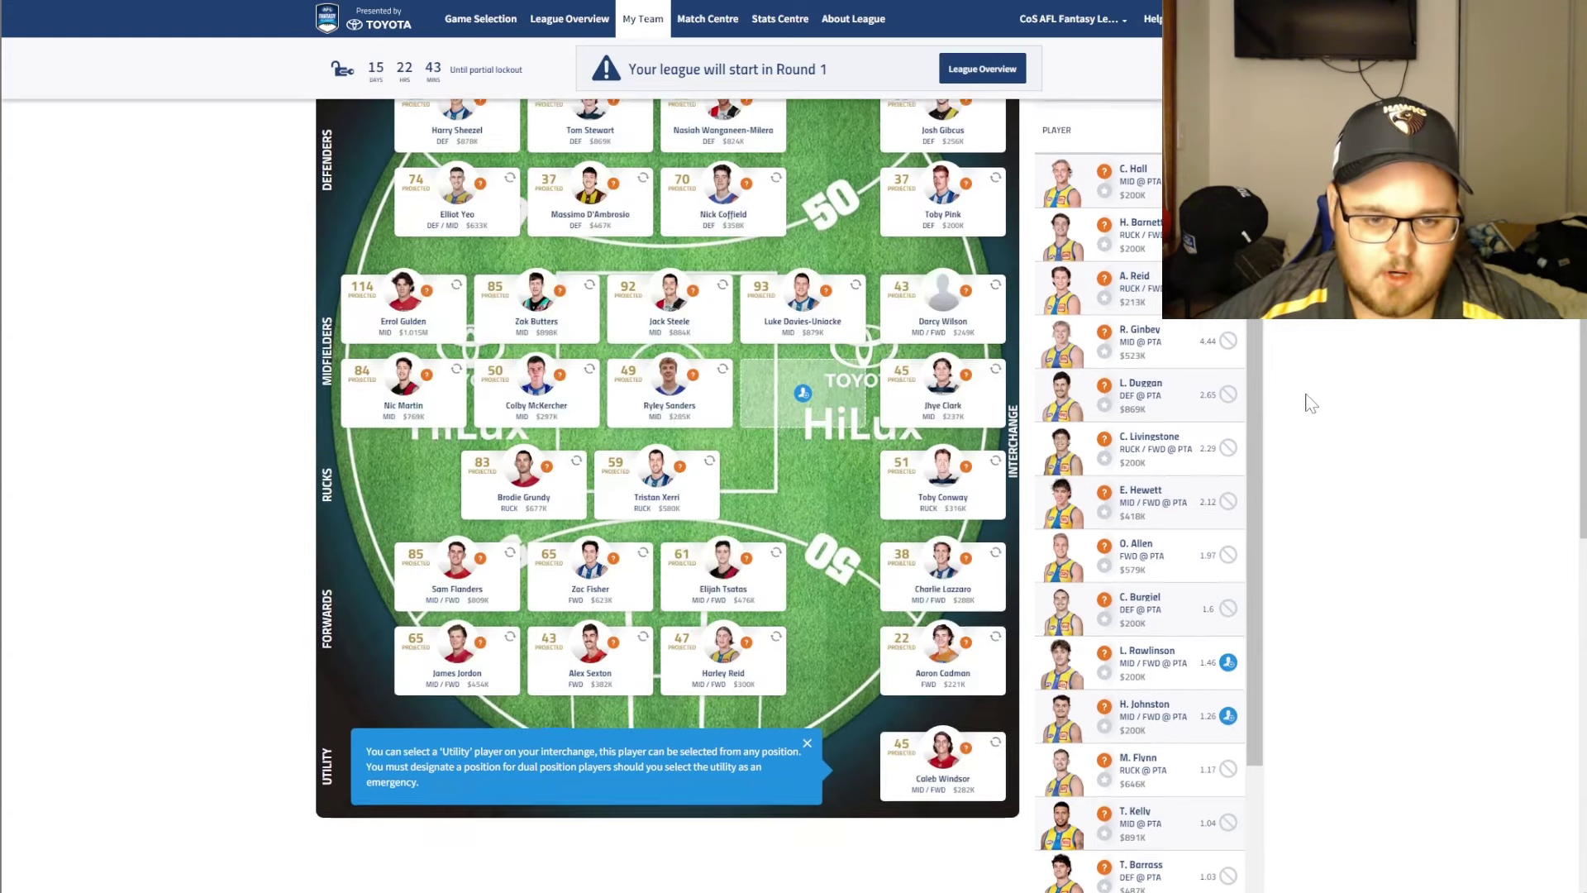
Check the player overview of West Coast midfielder Reuben Ginbey
scroll(1310, 401, "up", 2)
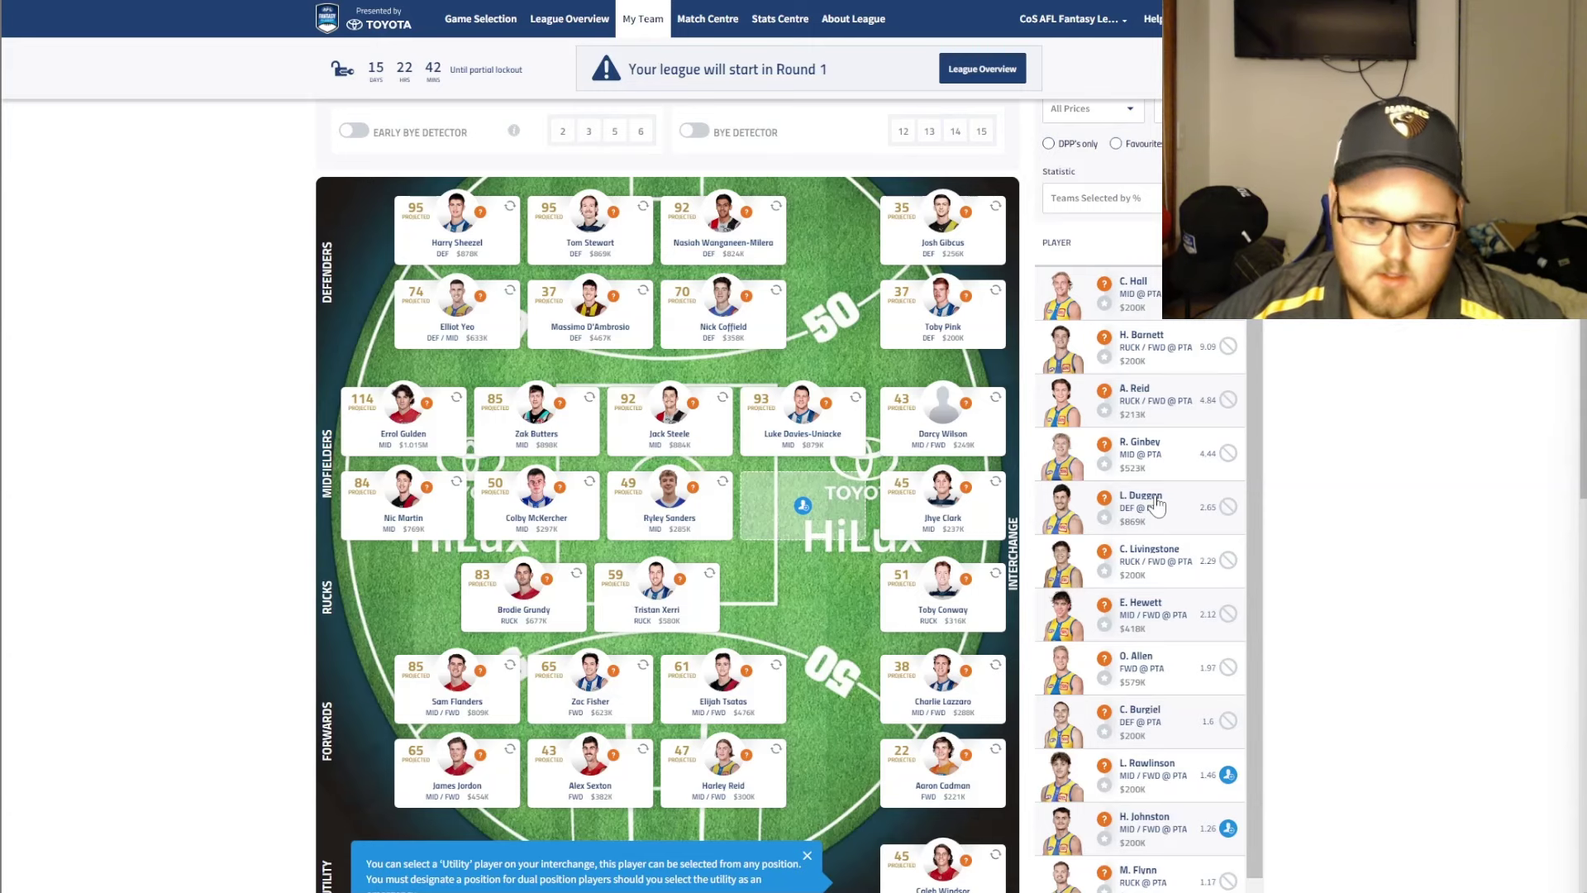
double_click(1229, 513)
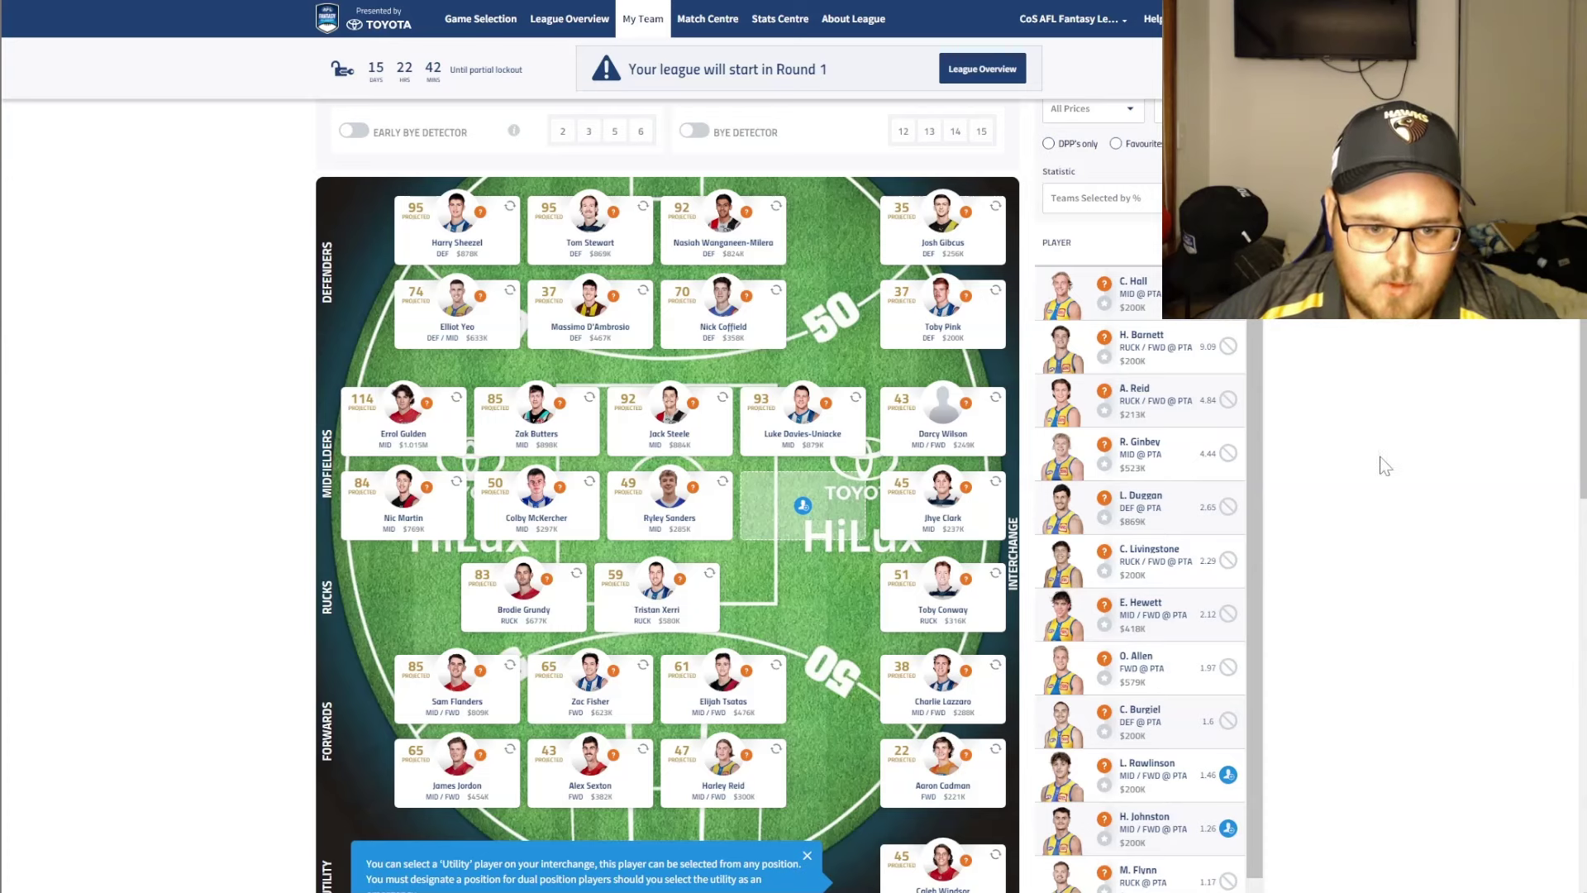
left_click(1152, 446)
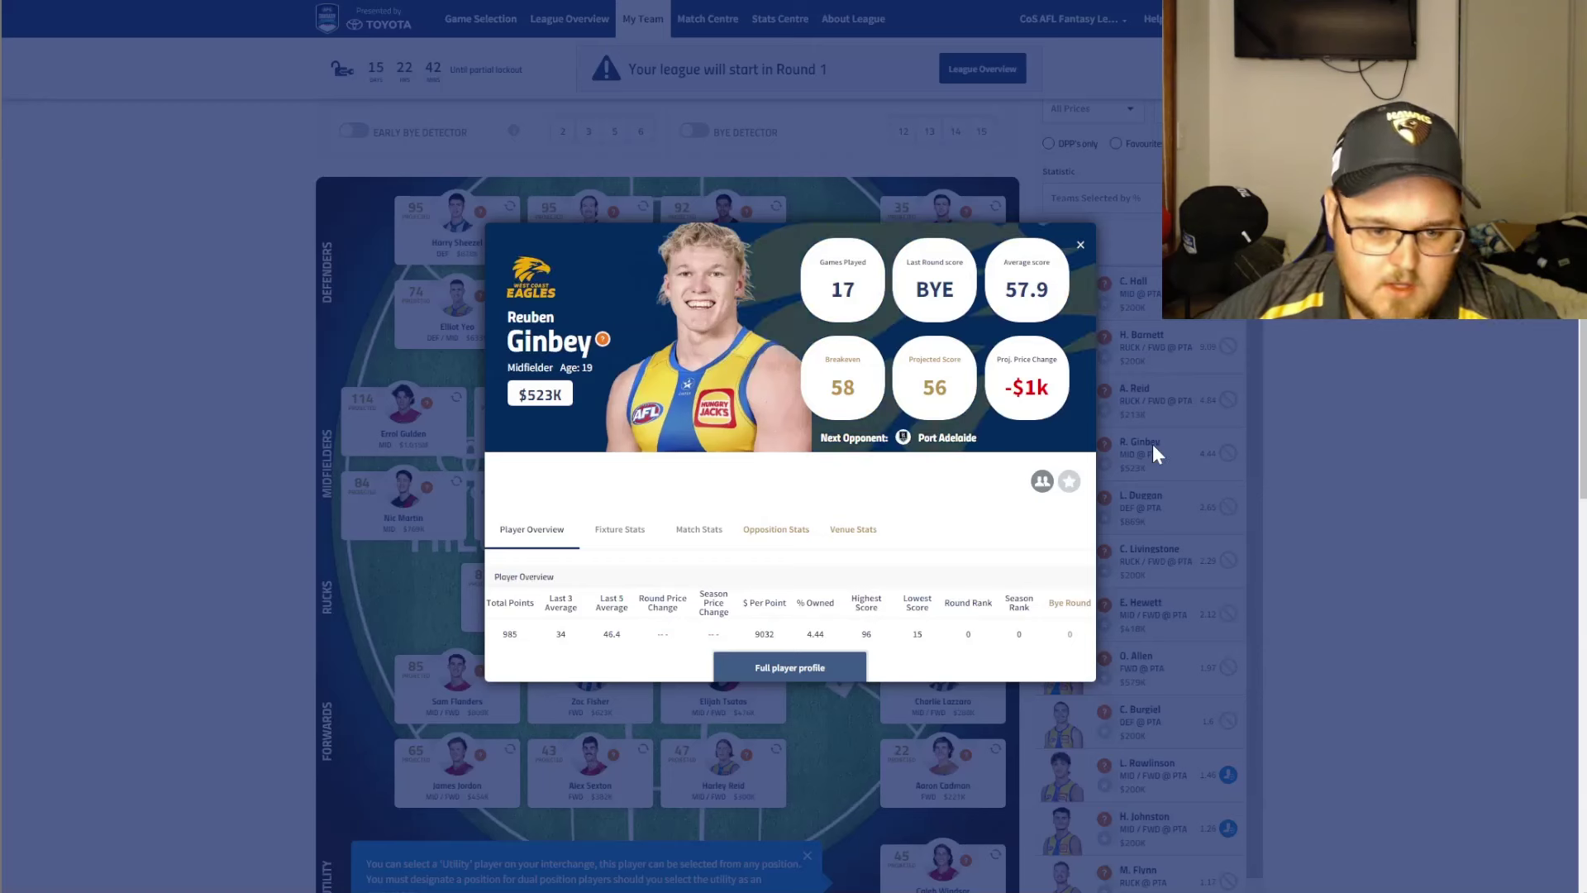
left_click(1079, 246)
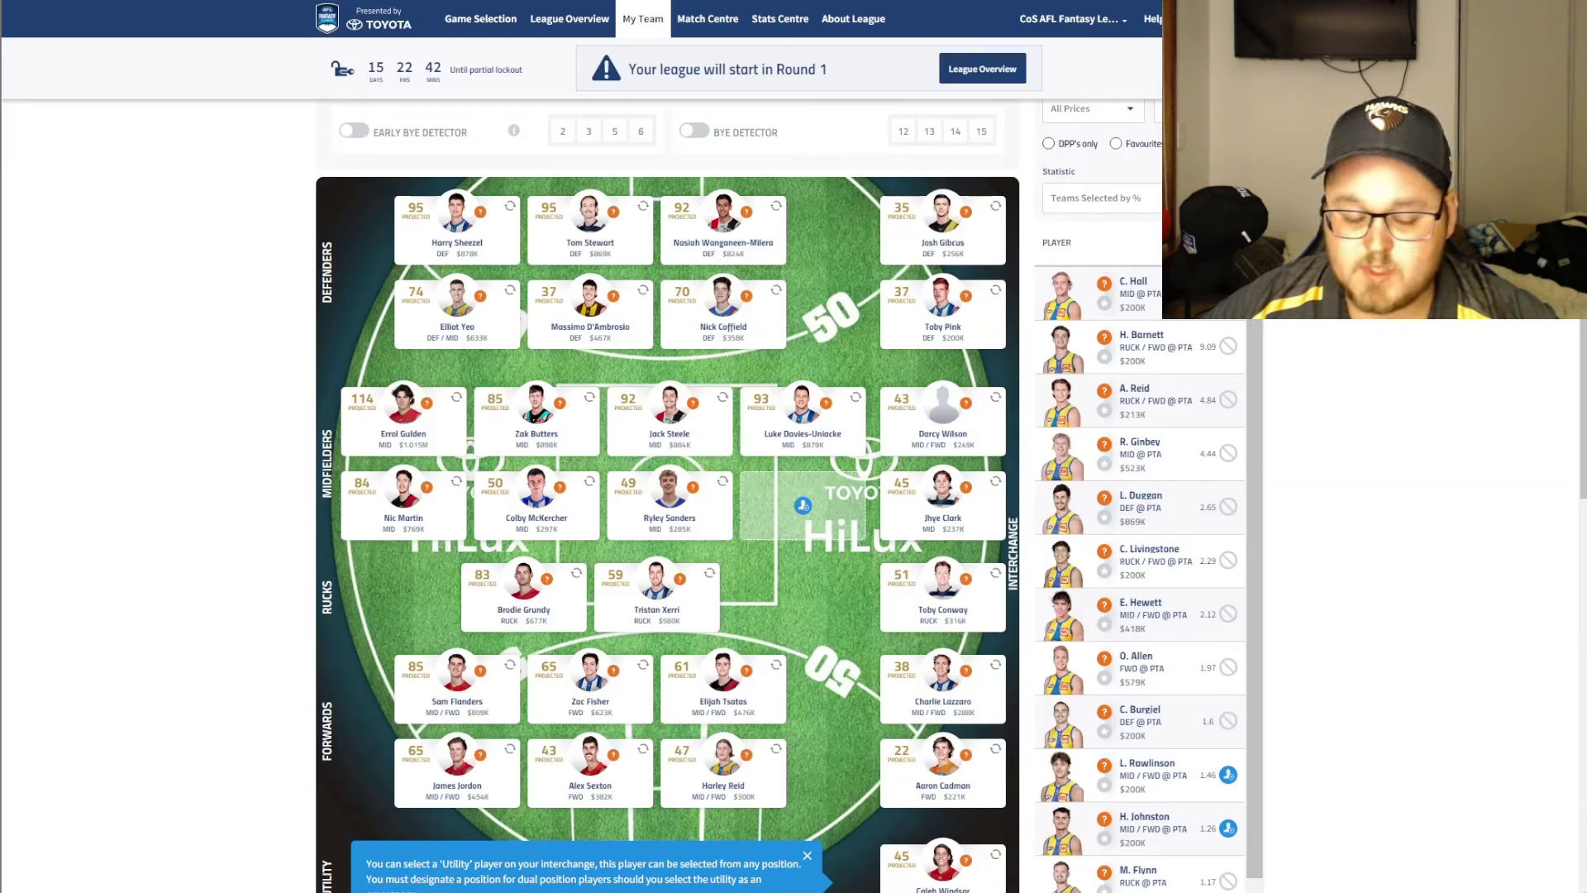
Check the player overviews of West Coast defenders Jayden Hunt and Alex Witherden
scroll(1188, 494, "down", 2)
scroll(1188, 494, "down", 5)
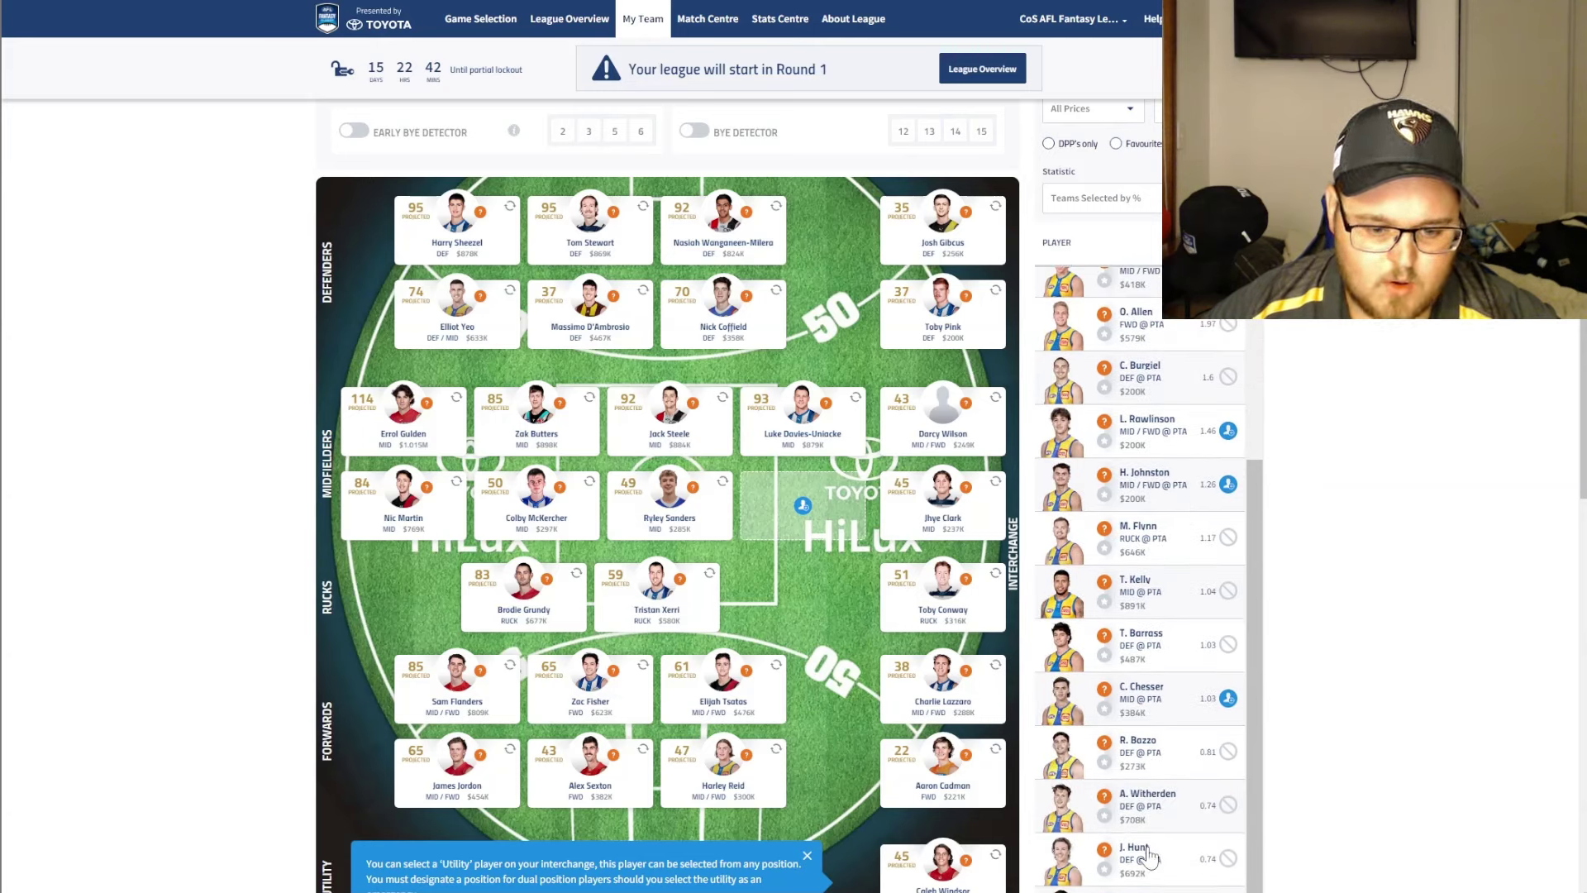
left_click(1137, 849)
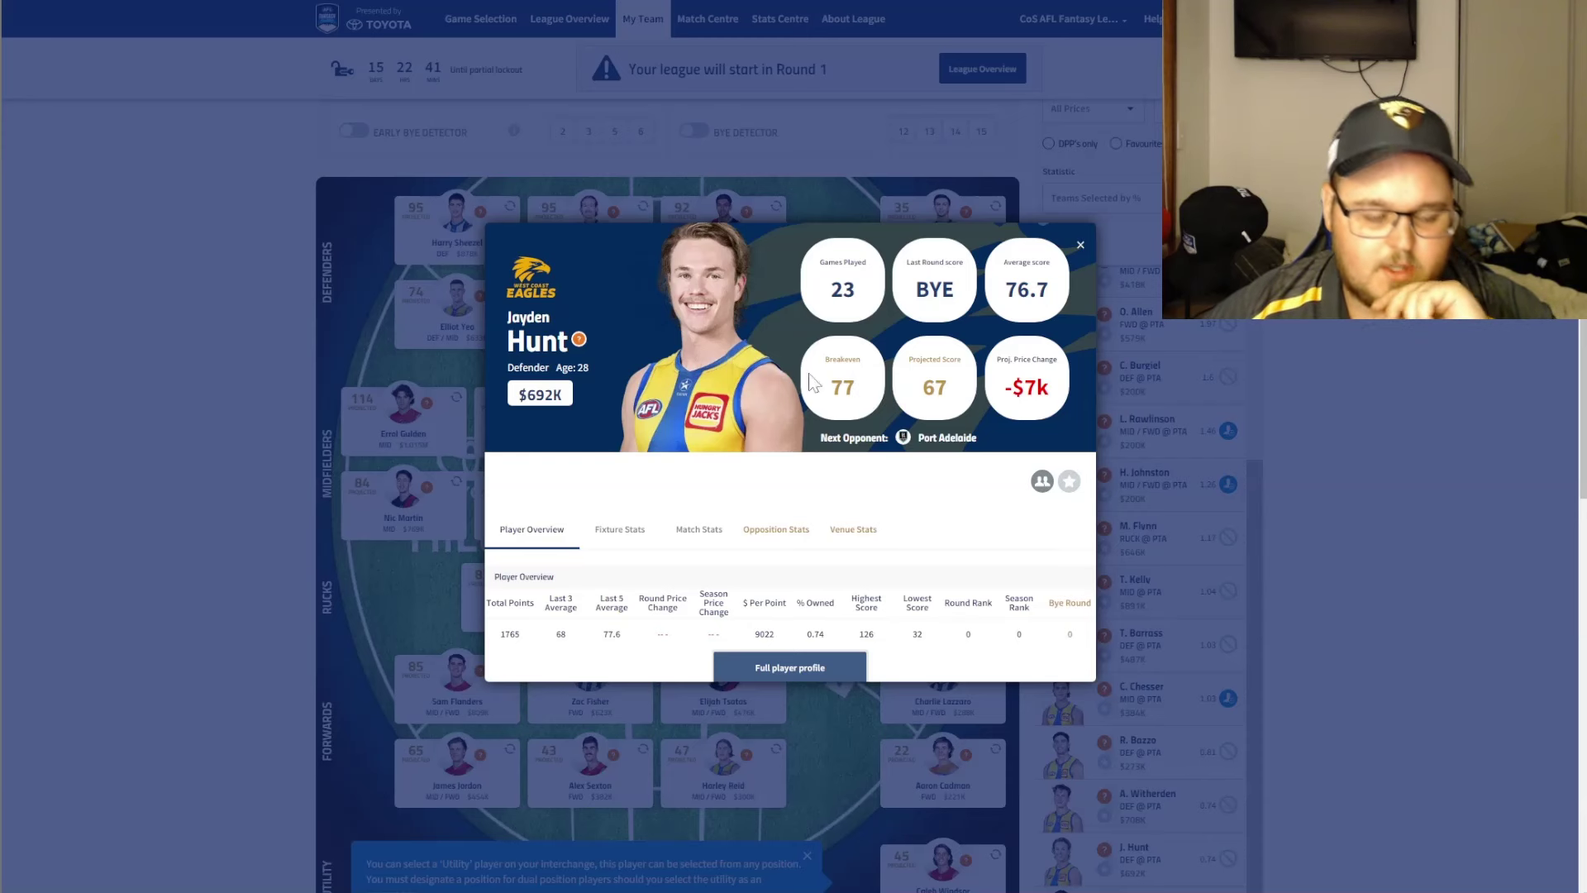
left_click(1079, 247)
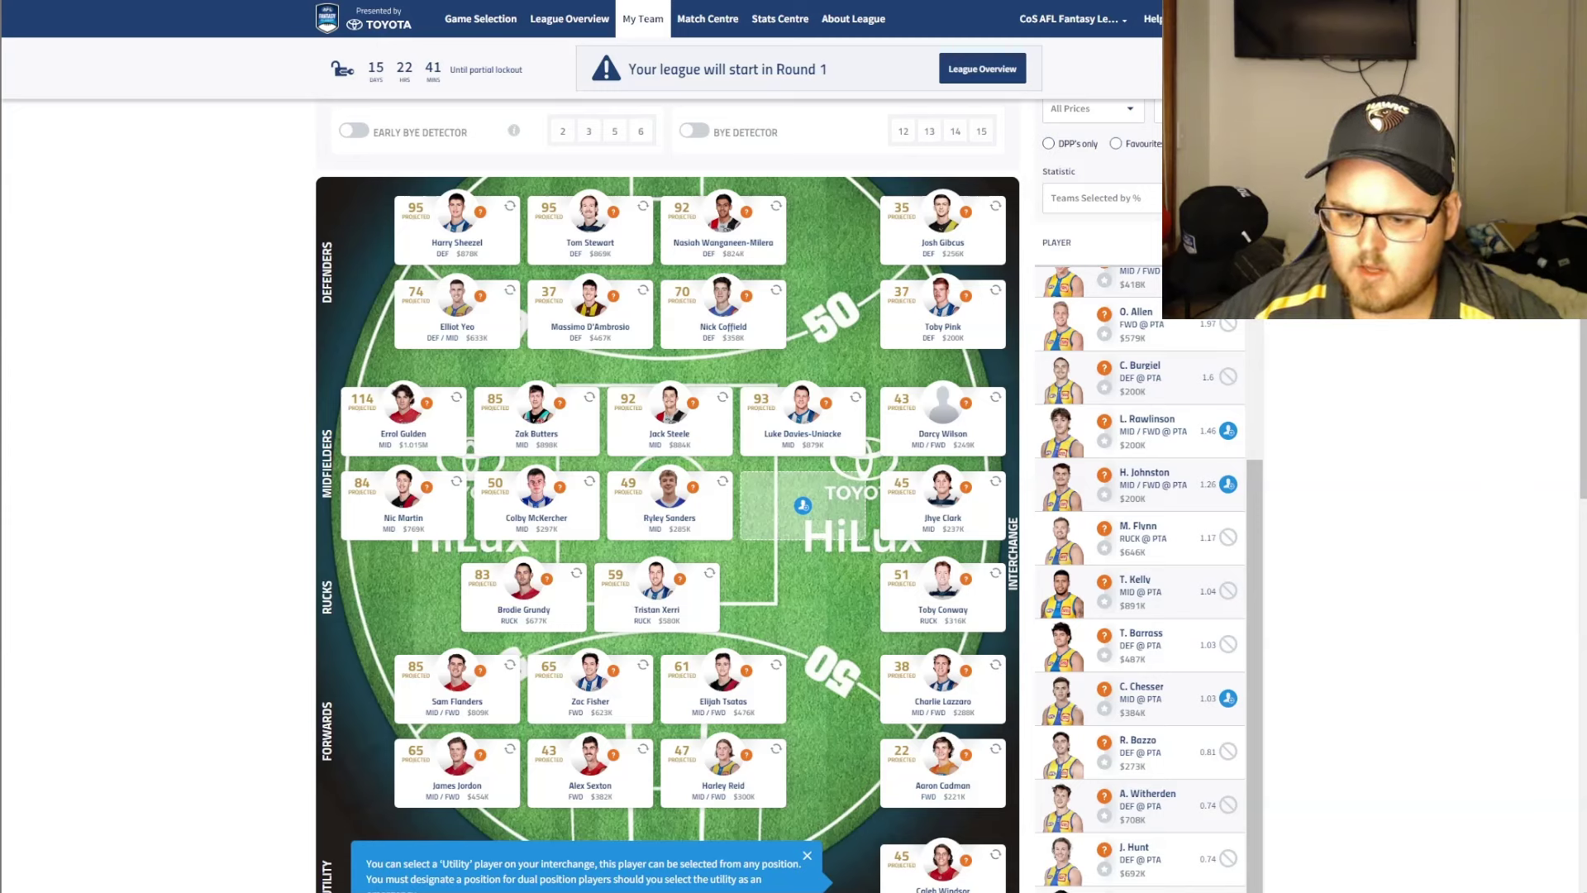
left_click(1152, 794)
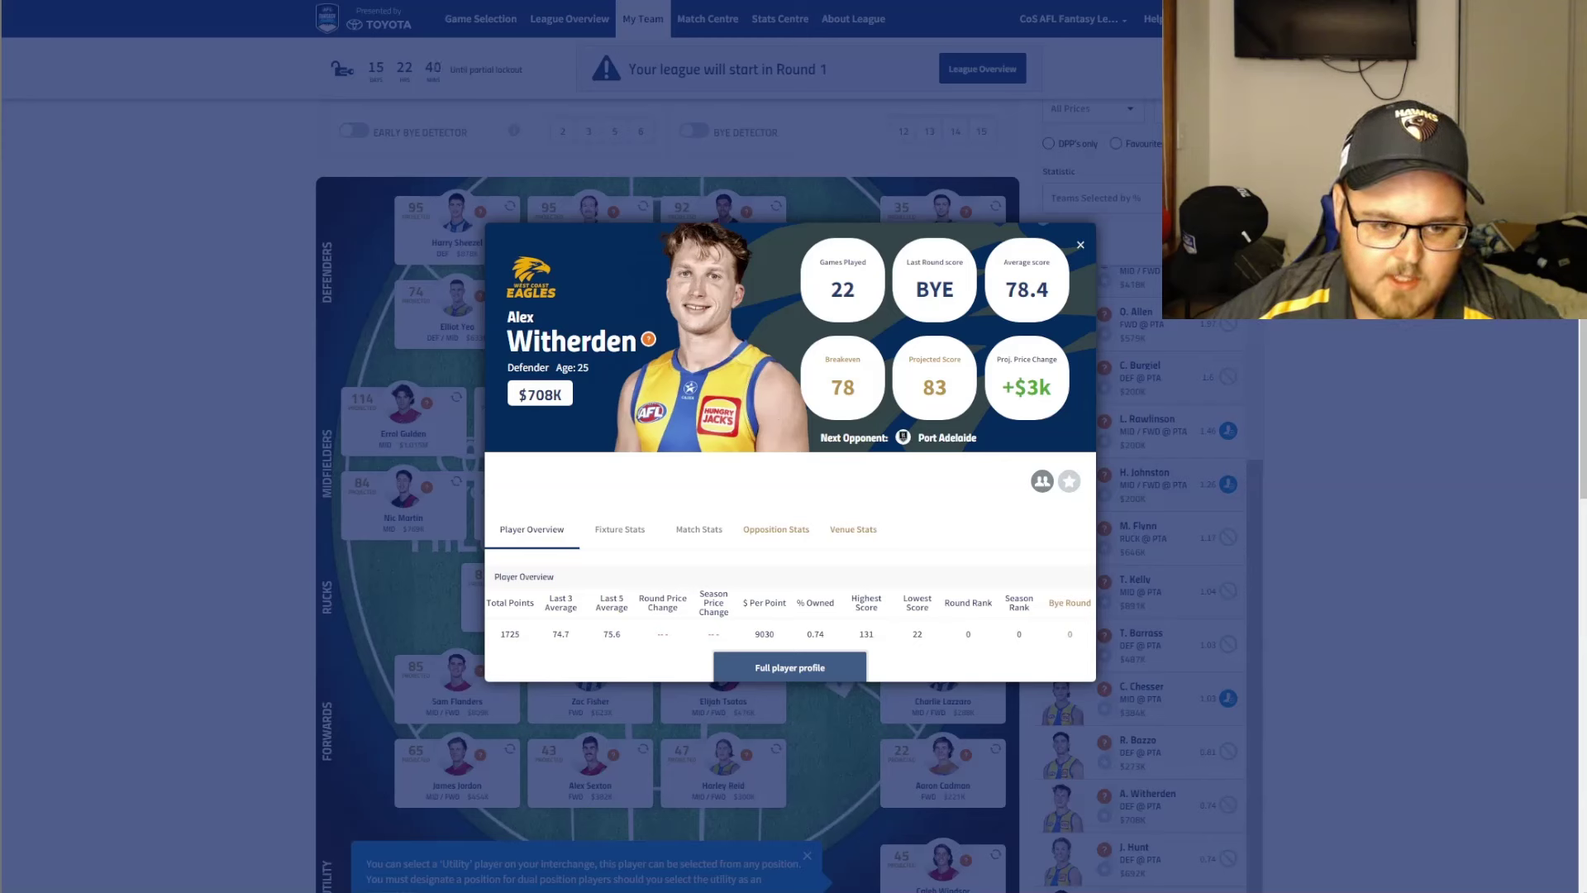
left_click(1080, 246)
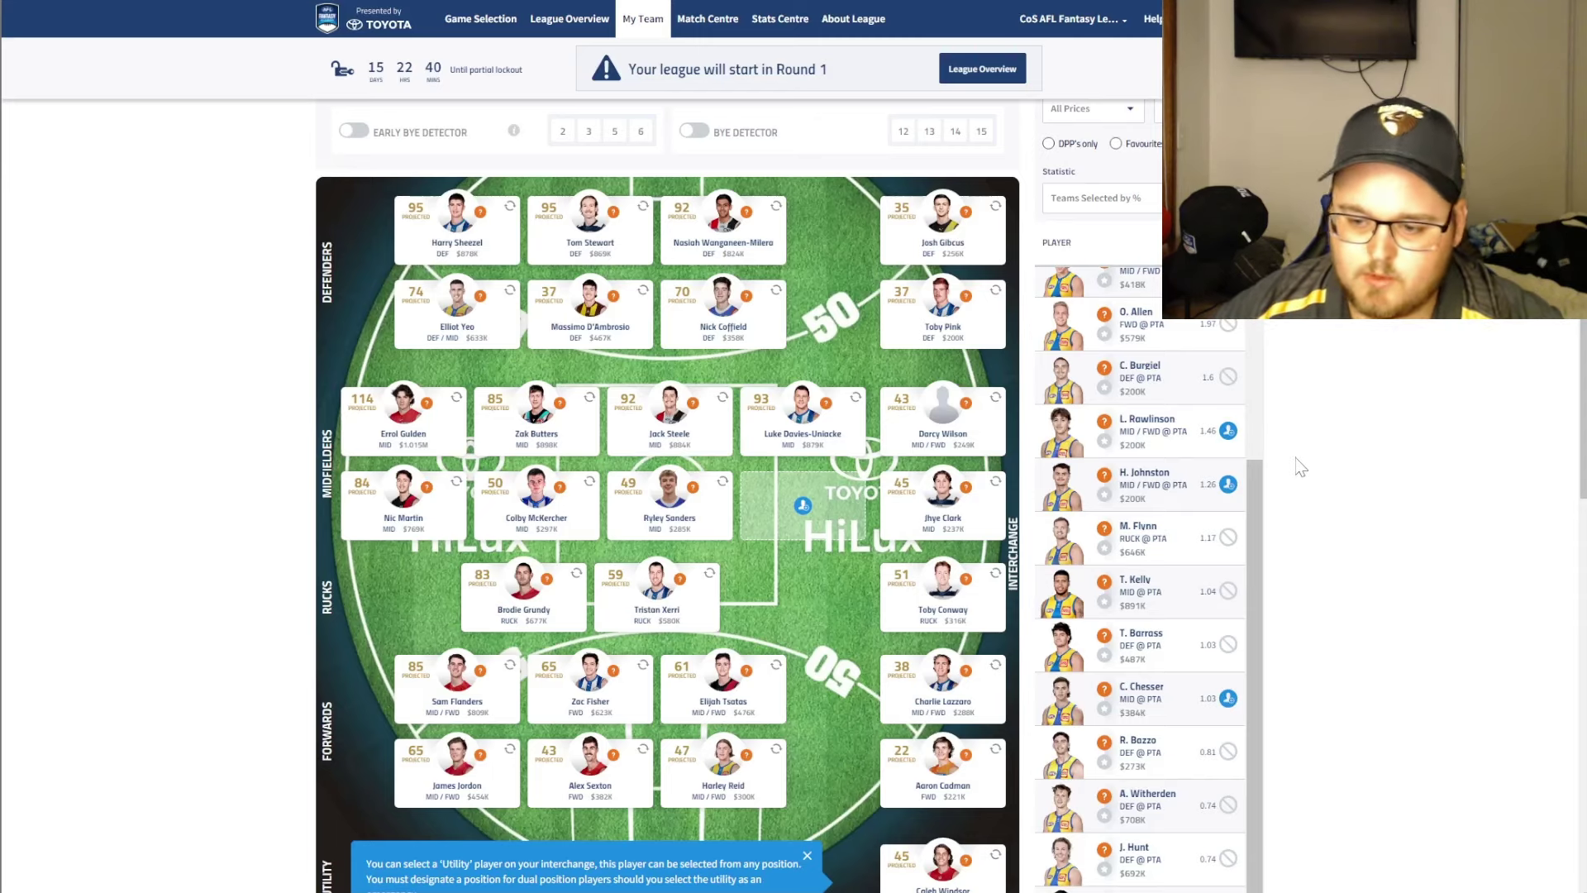
Look through the remaining West Coast Eagles players and switch the club filter to Fremantle
scroll(1198, 401, "up", 1)
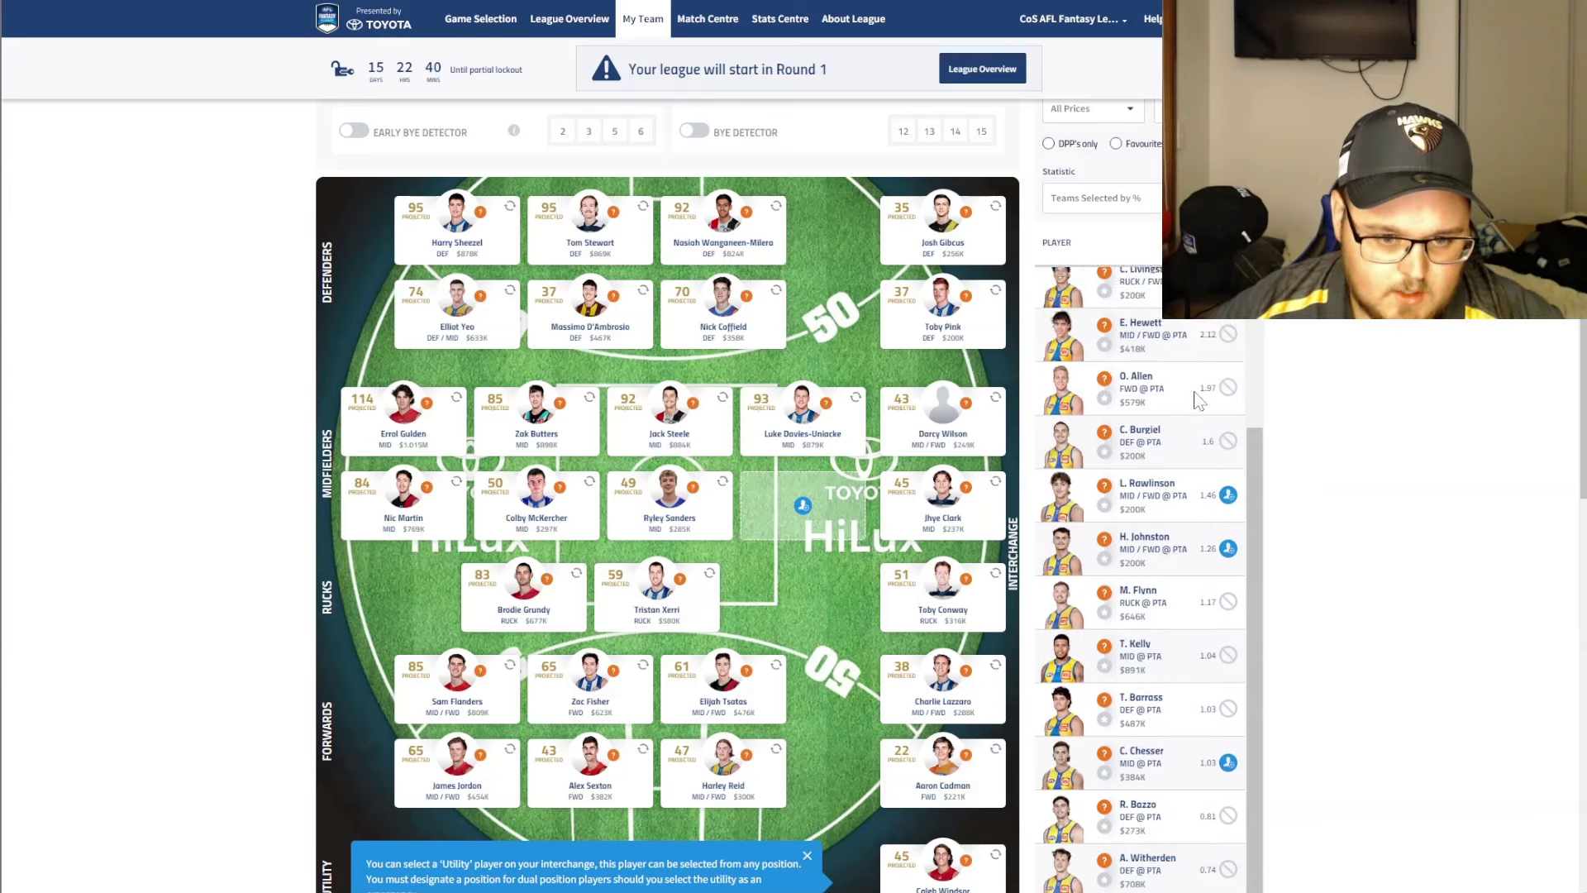
scroll(1198, 401, "up", 5)
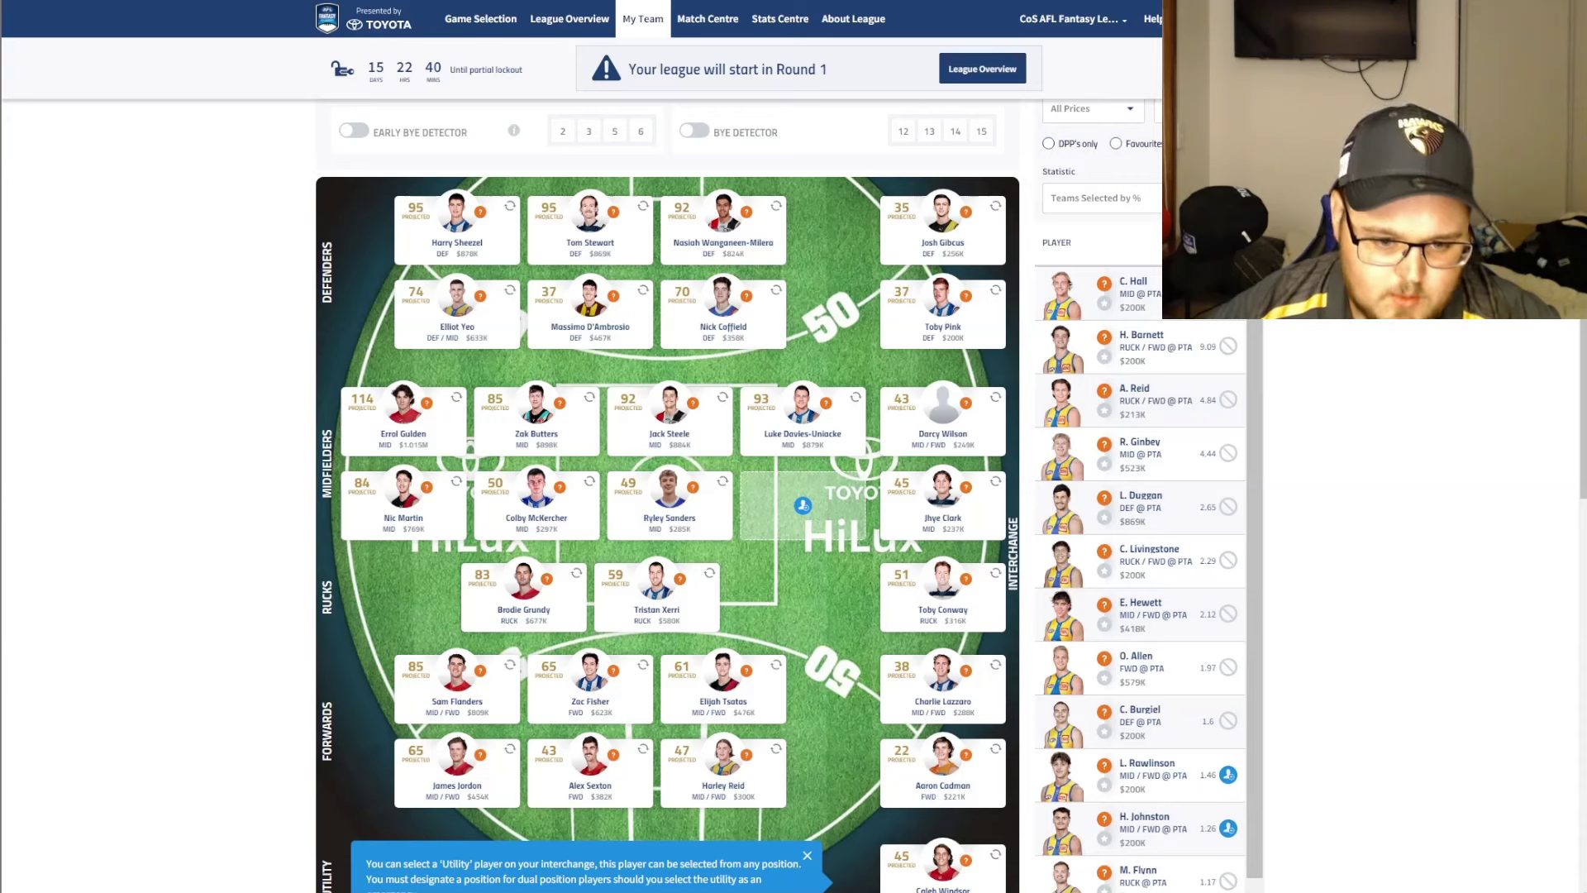
scroll(1208, 658, "down", 4)
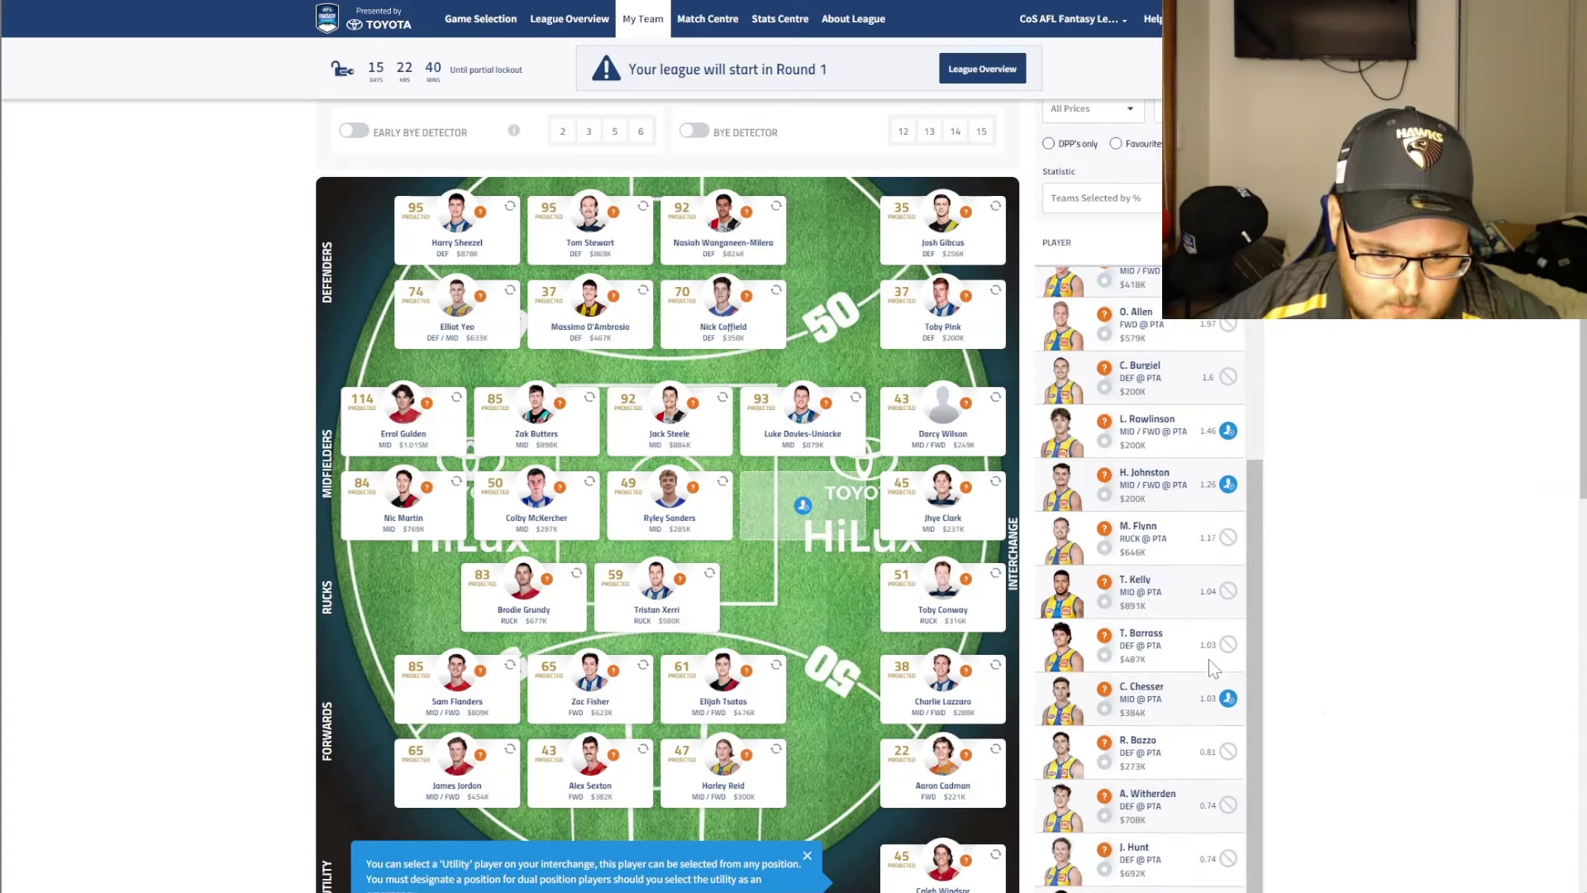
scroll(1190, 661, "down", 1)
scroll(1168, 652, "down", 1)
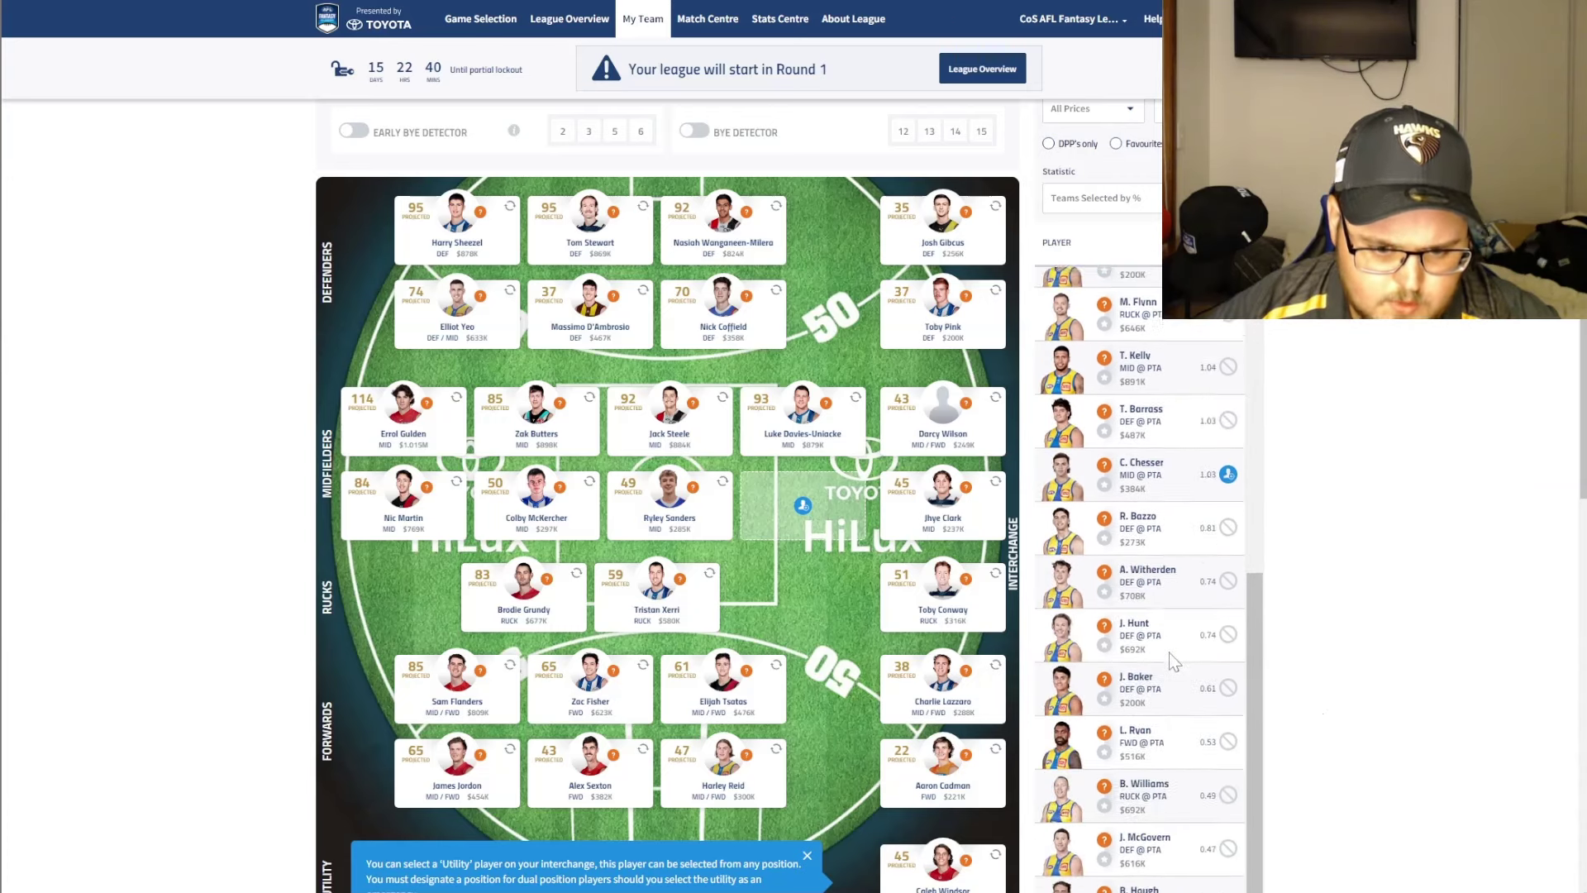
scroll(1169, 652, "up", 6)
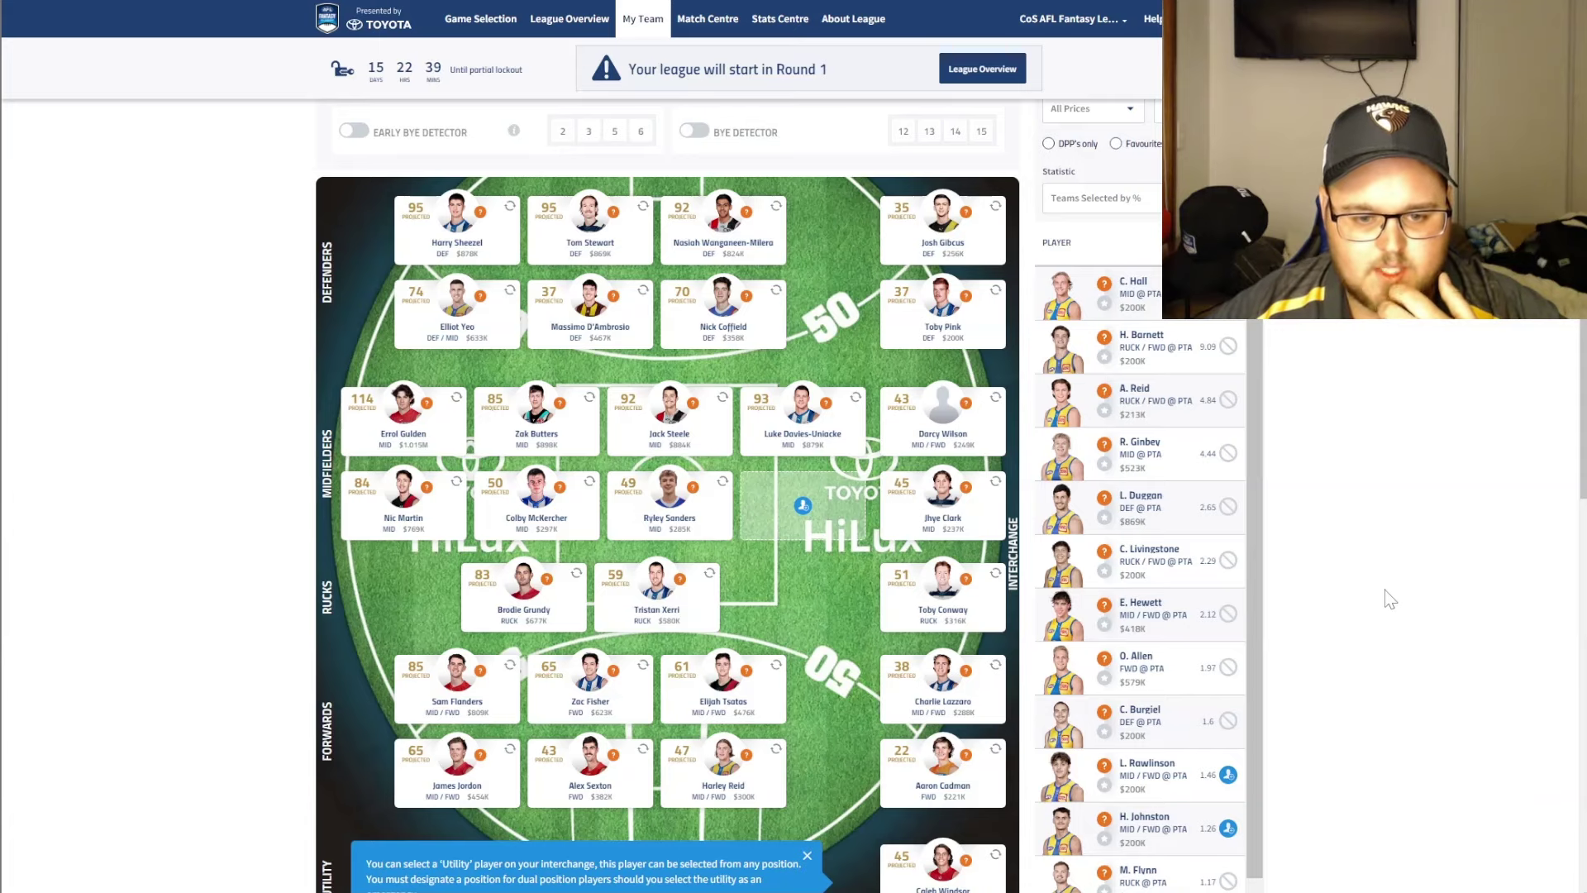
scroll(1291, 417, "up", 3)
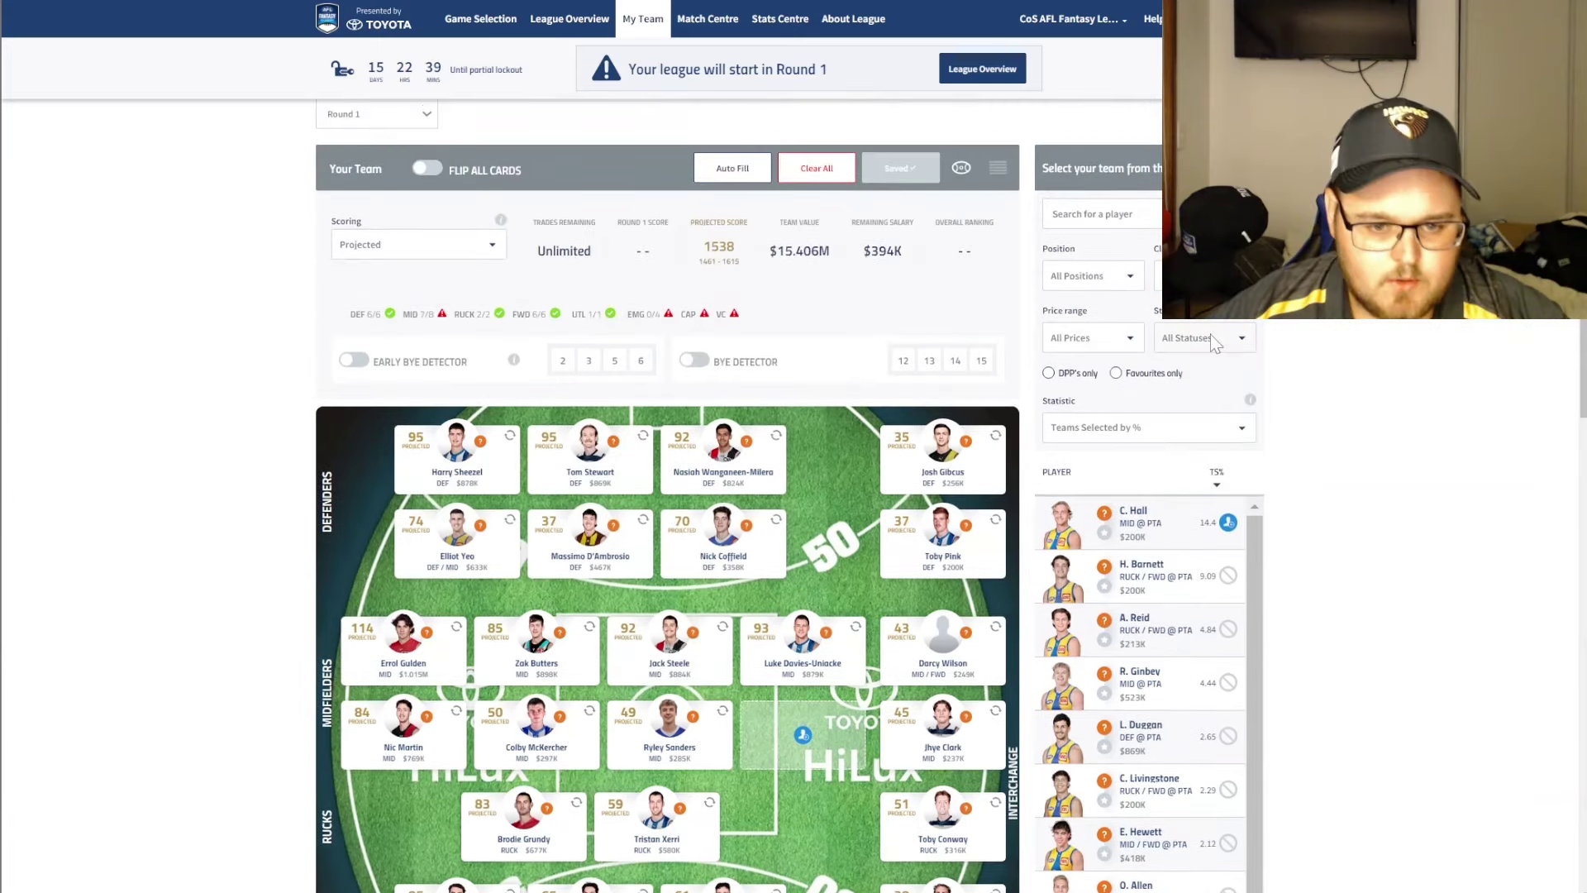
left_click(1199, 275)
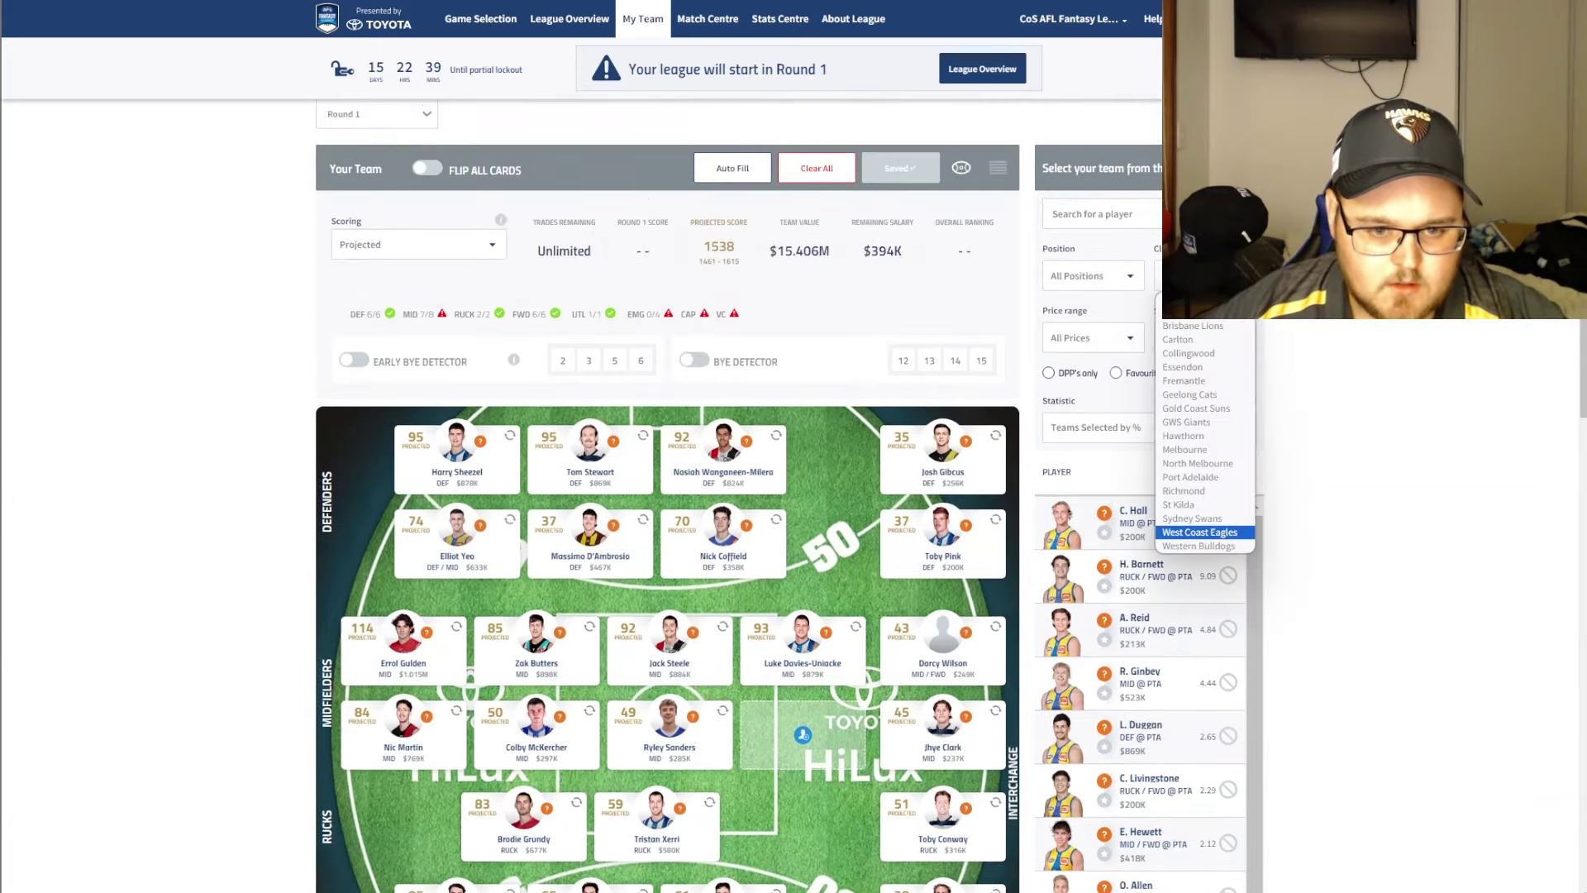
left_click(1204, 384)
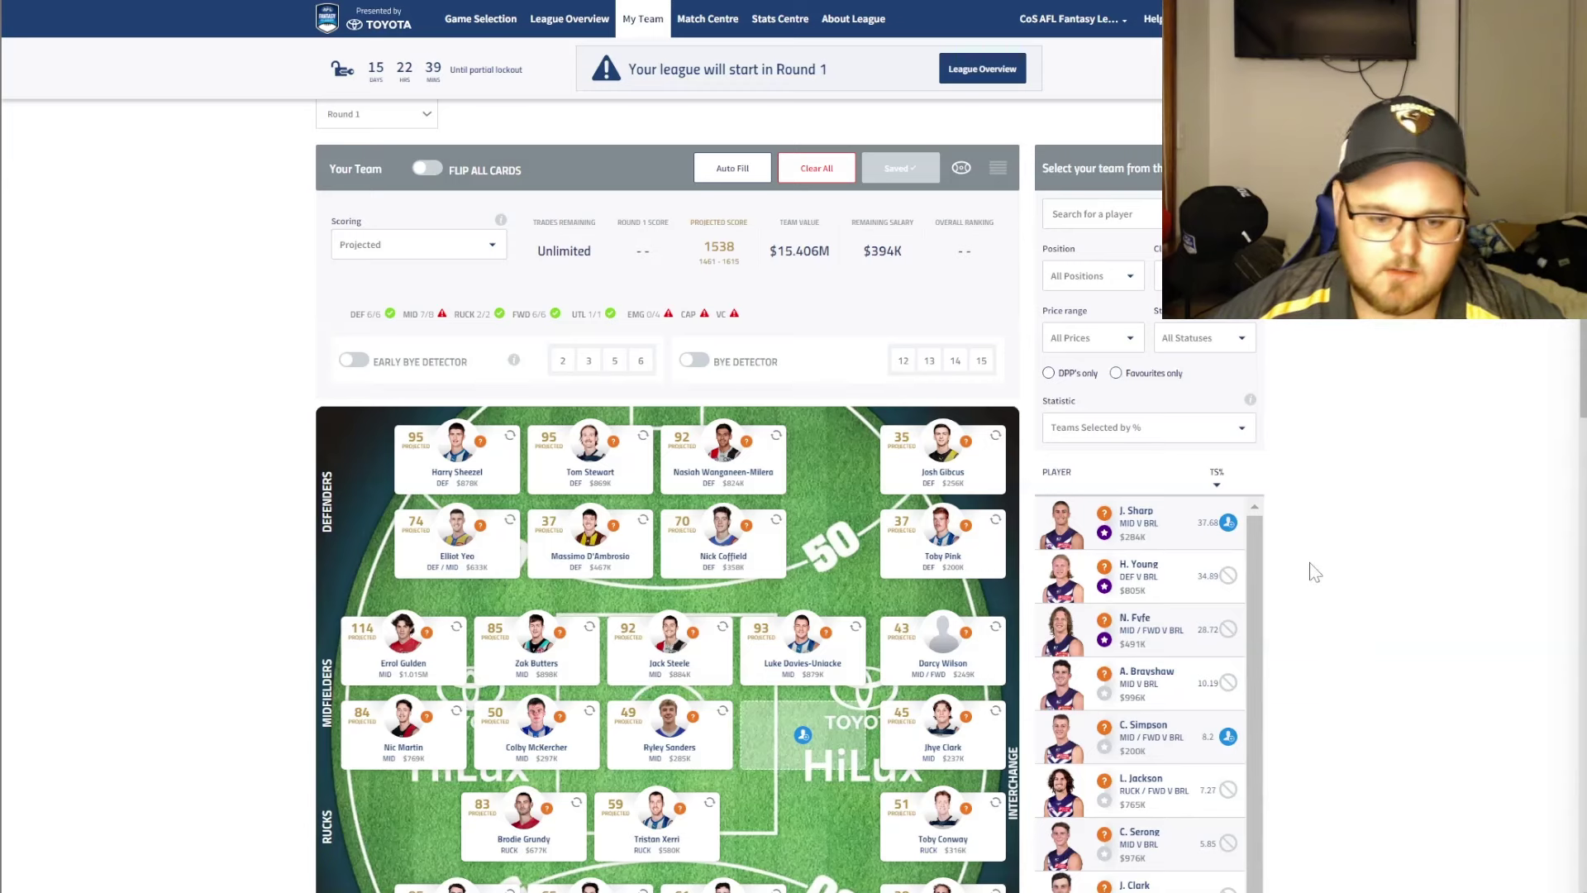
Remove Elijah Tsatas from the forward line and recruit Nat Fyfe as a forward in his place
scroll(1311, 529, "down", 3)
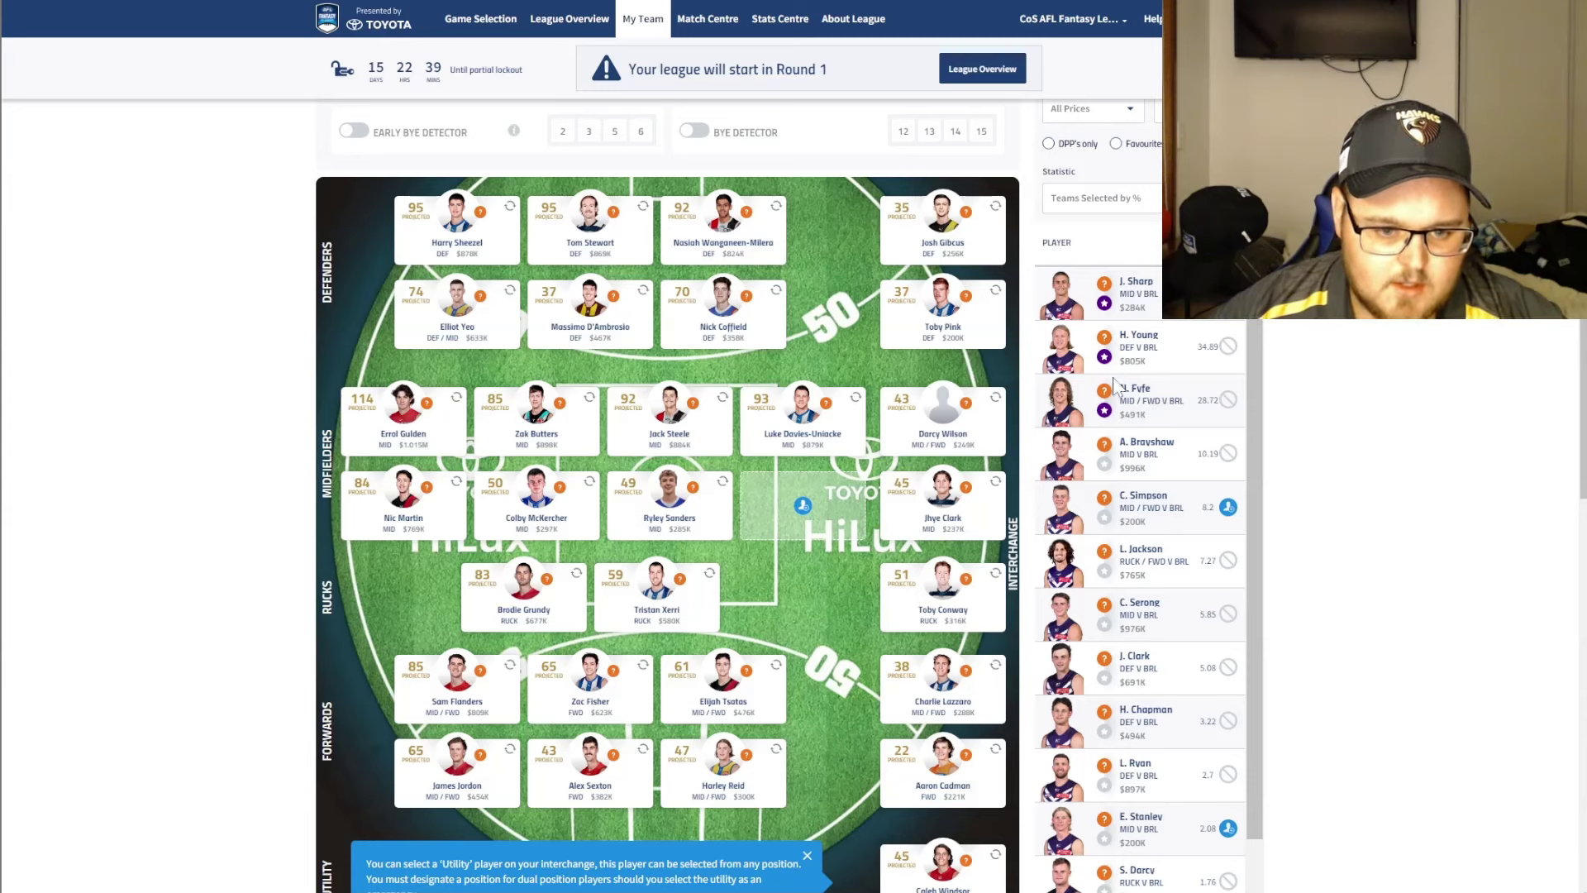
left_click(776, 665)
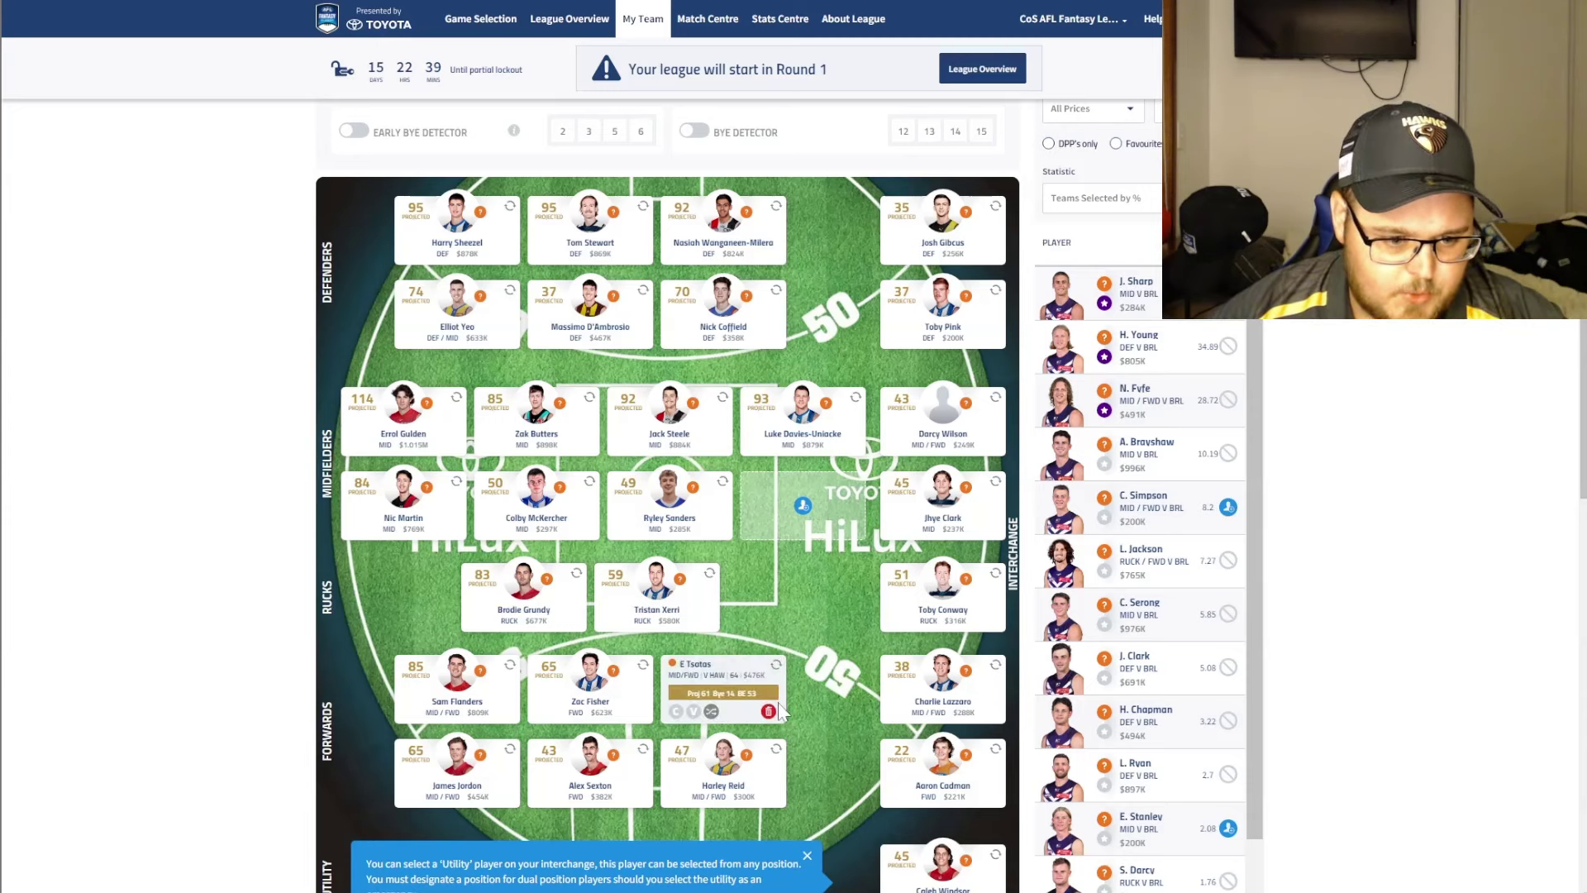
left_click(777, 702)
left_click(1228, 400)
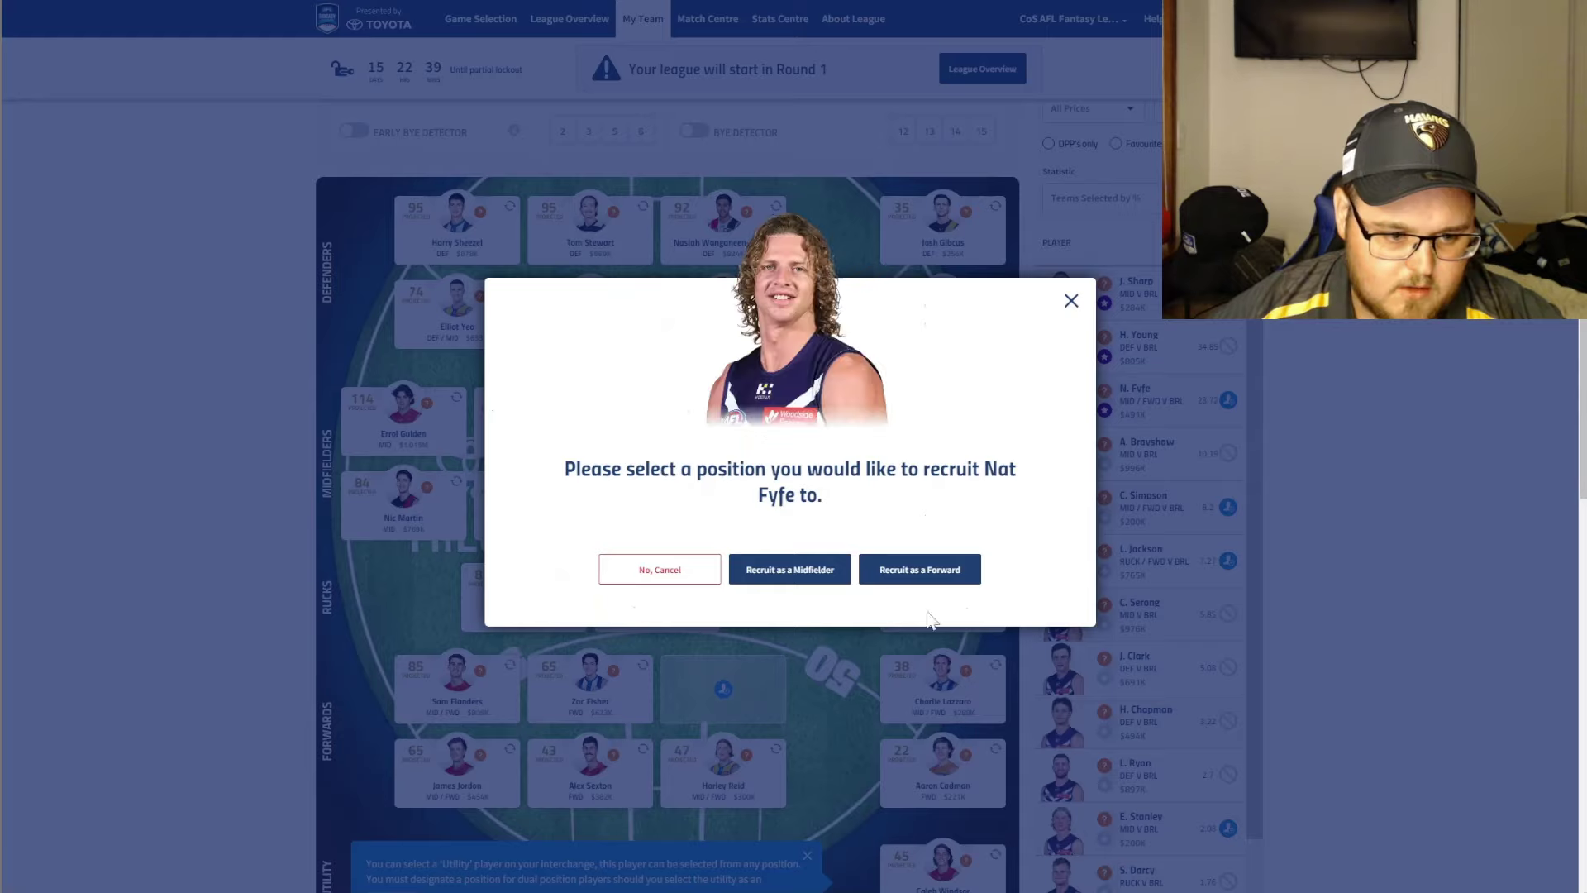
left_click(927, 570)
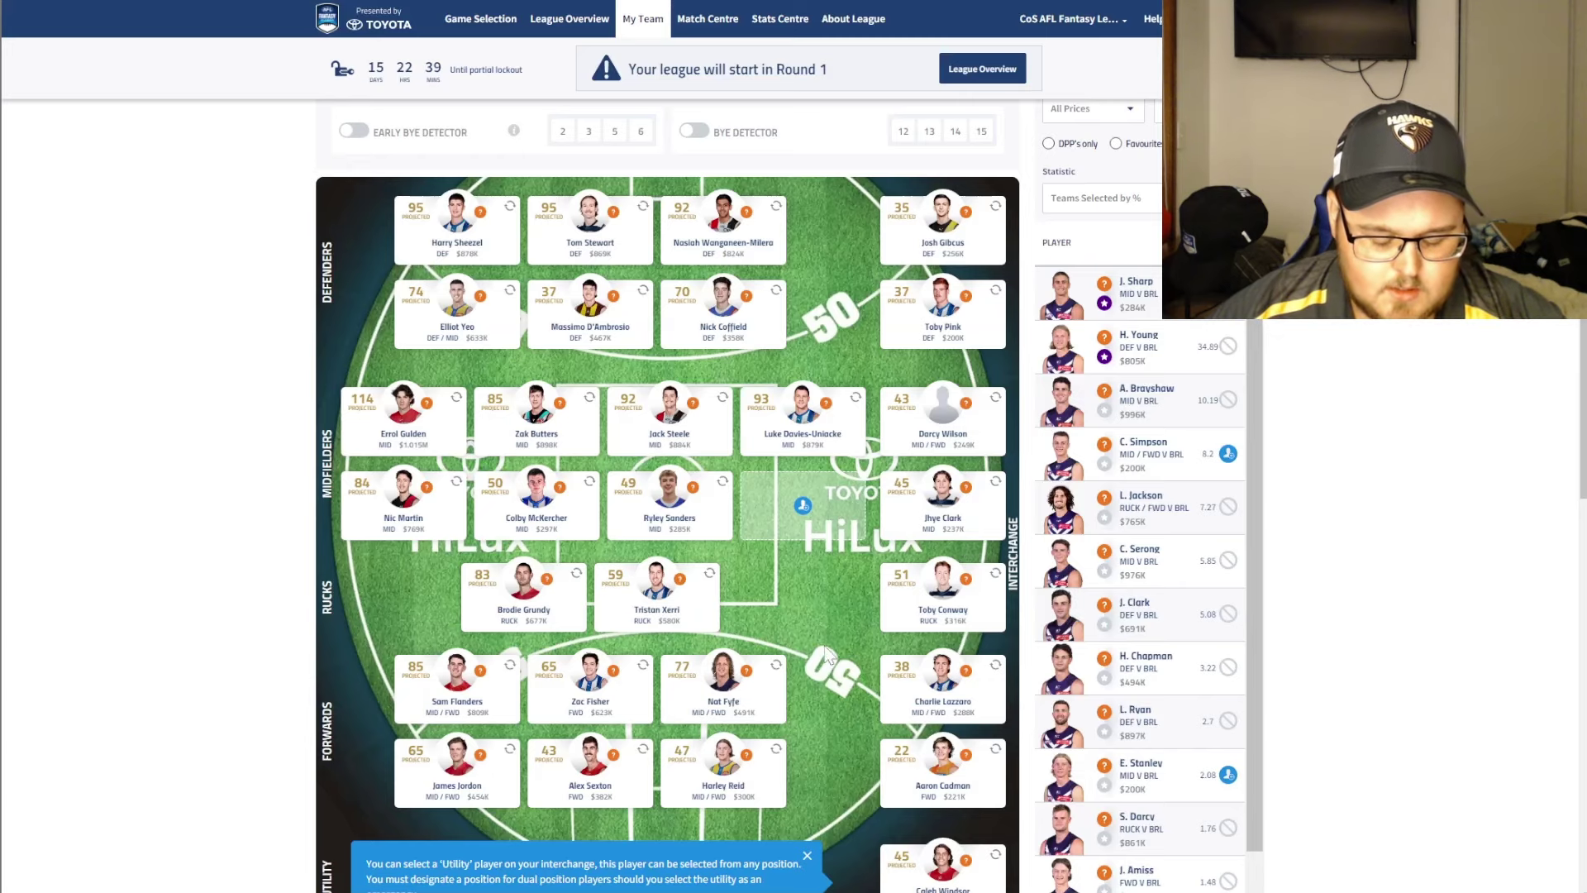
Examine Nat Fyfe's player overview, focusing on his breakeven score
left_click(731, 698)
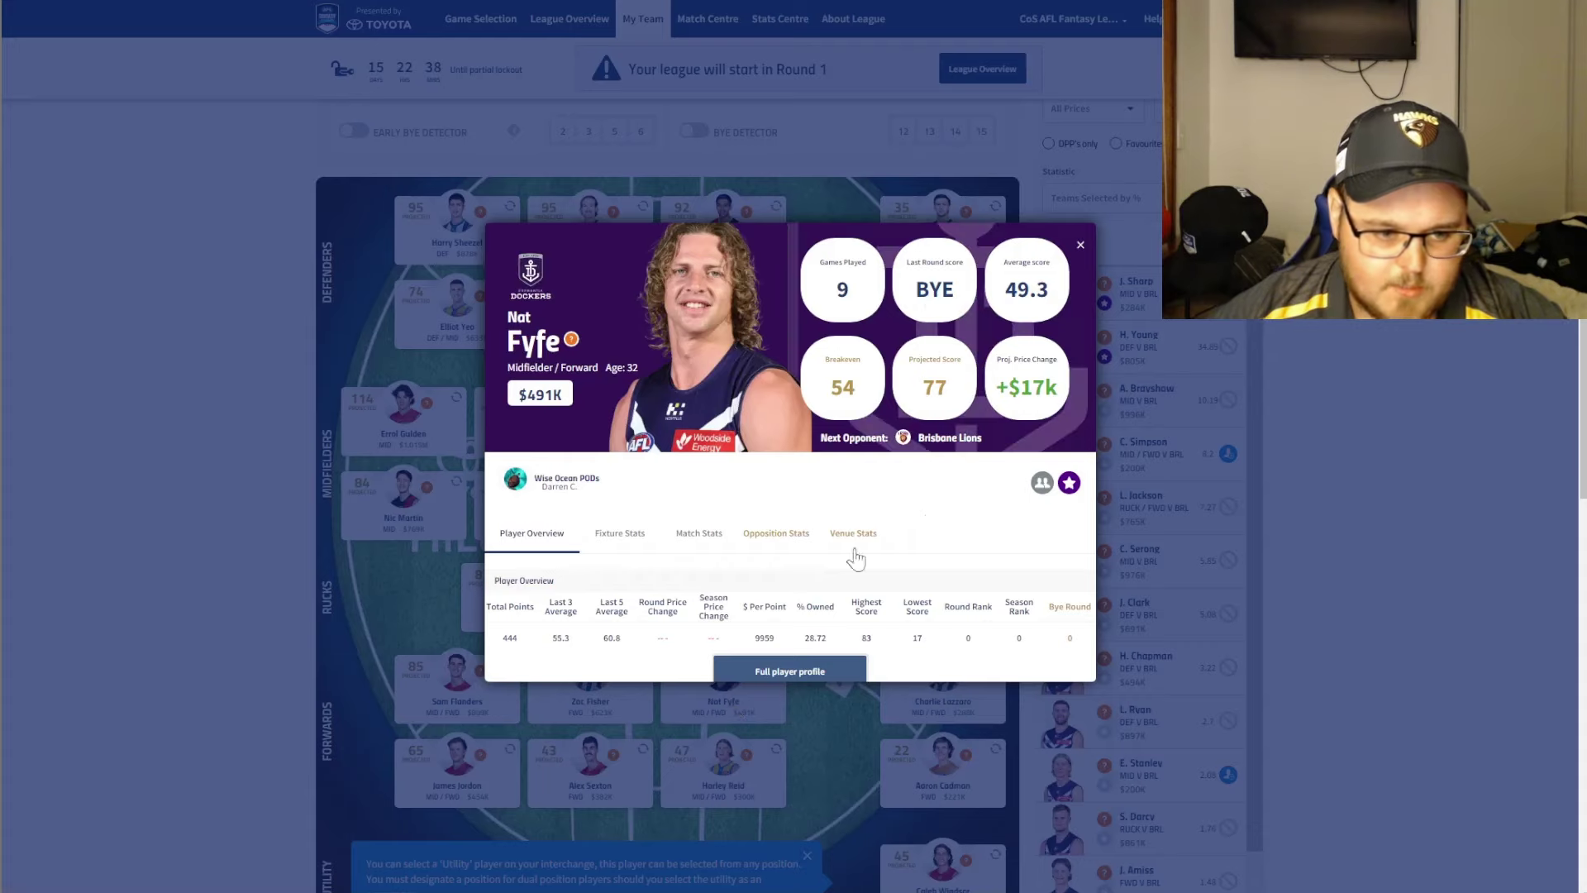
left_click_drag(868, 408, 830, 397)
left_click(869, 395)
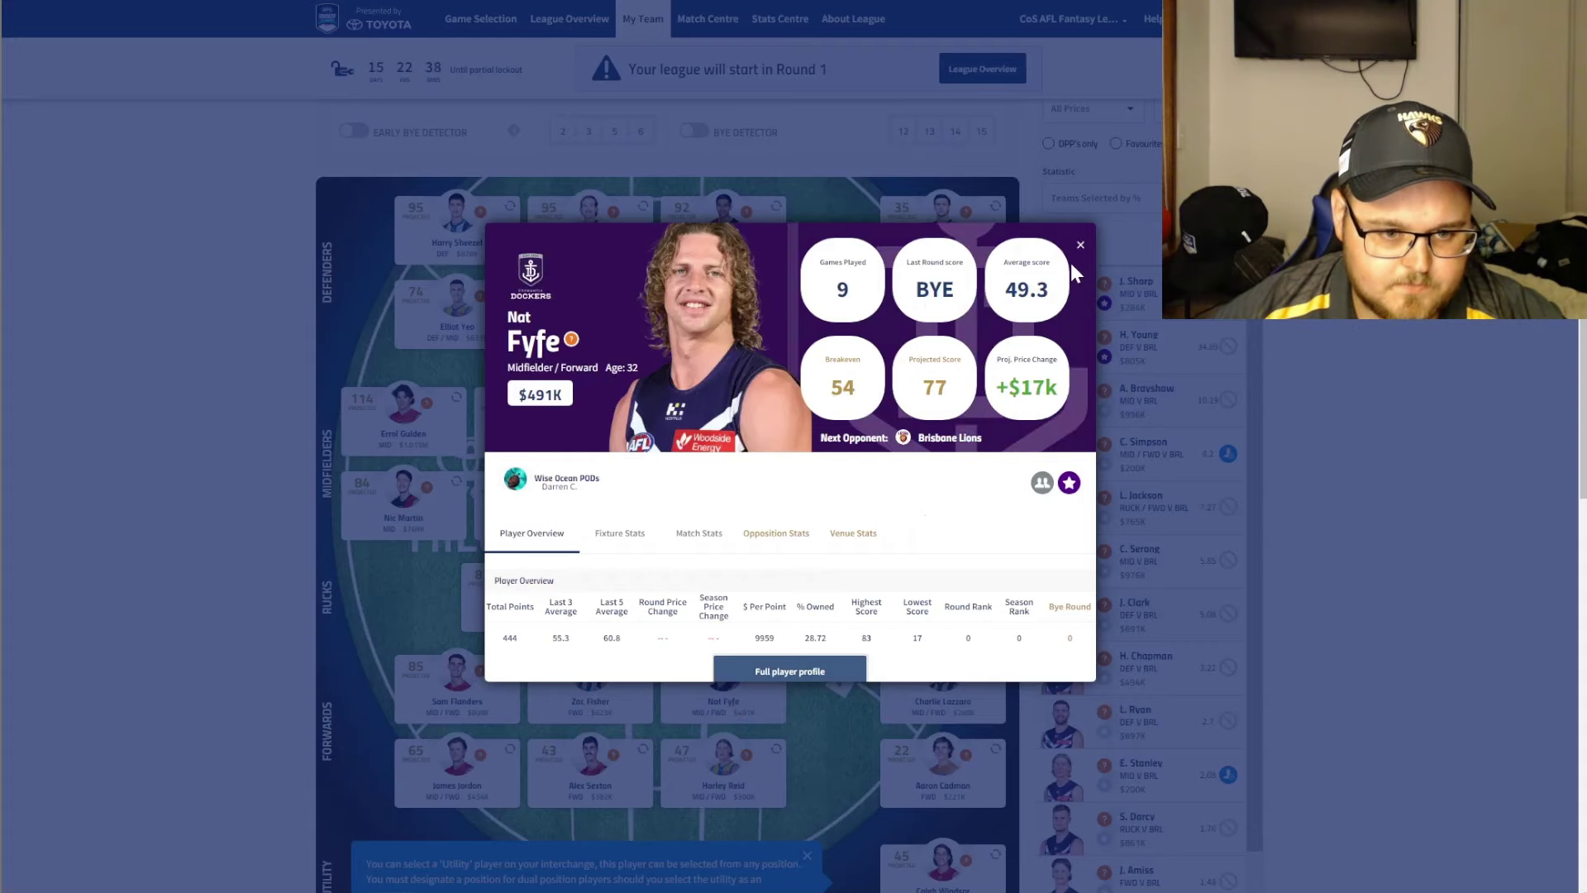
double_click(865, 393)
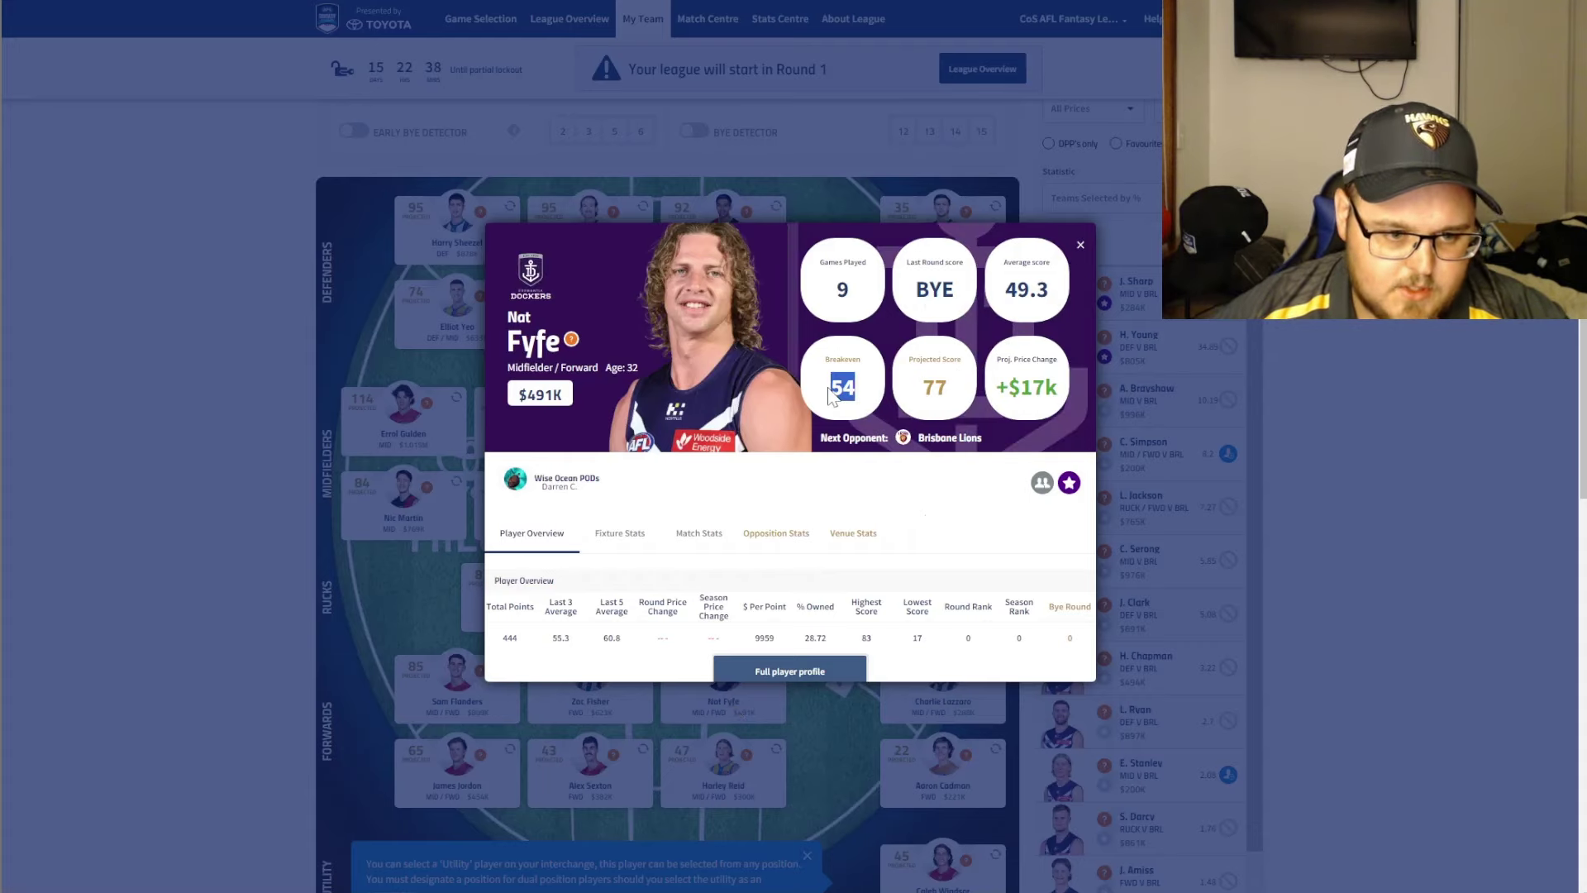
left_click(868, 395)
double_click(868, 395)
left_click(868, 395)
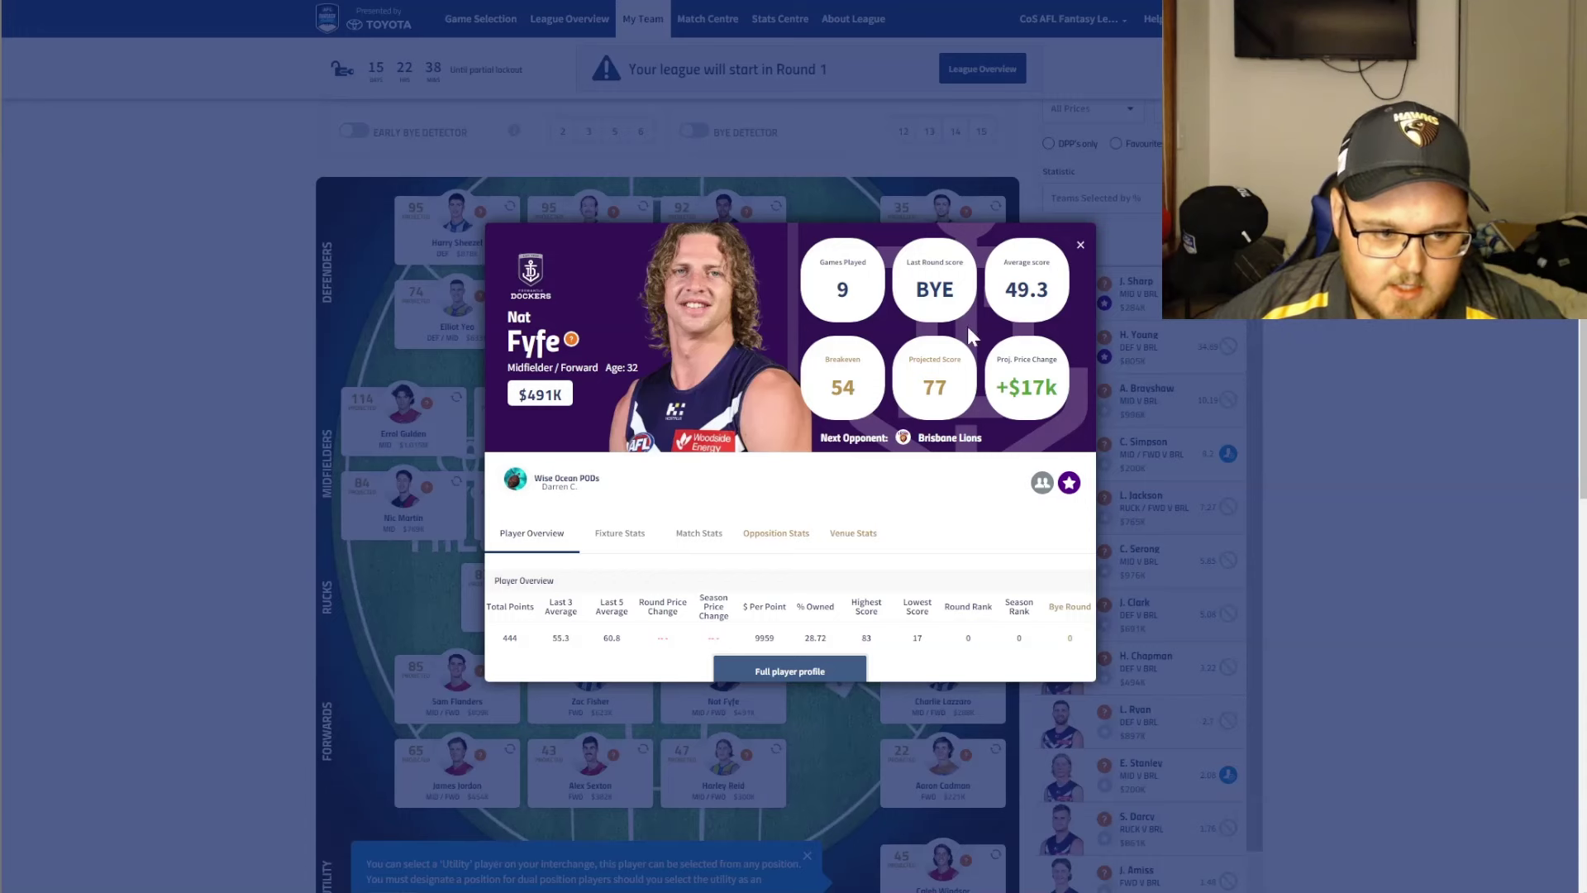
left_click(1080, 247)
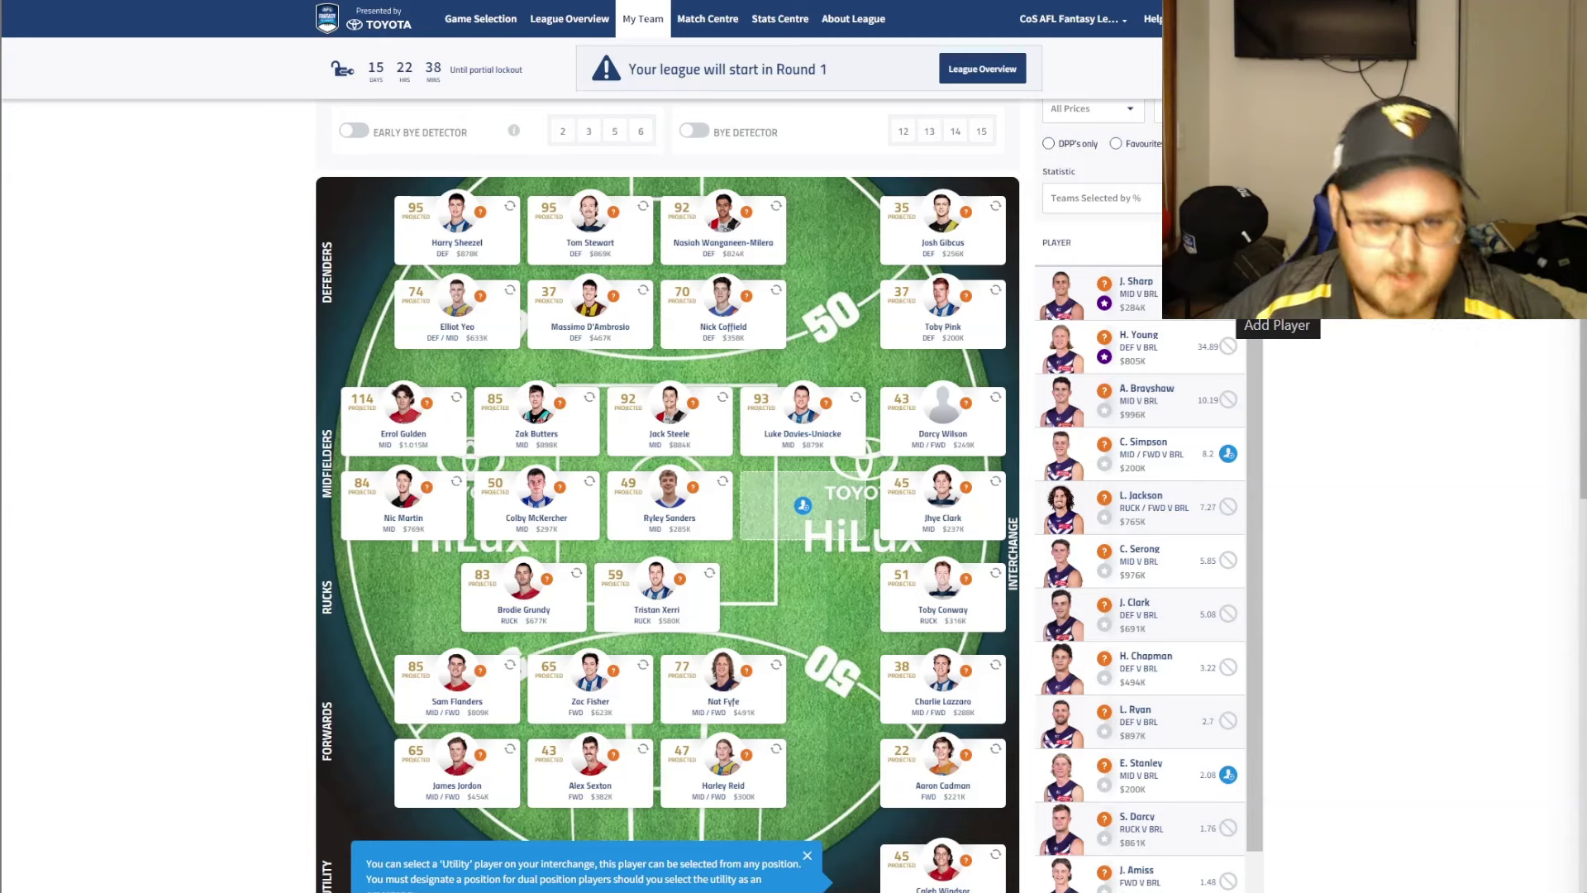
Add Jeremy Sharp to the empty midfield slot and check his player overview
left_click(1229, 292)
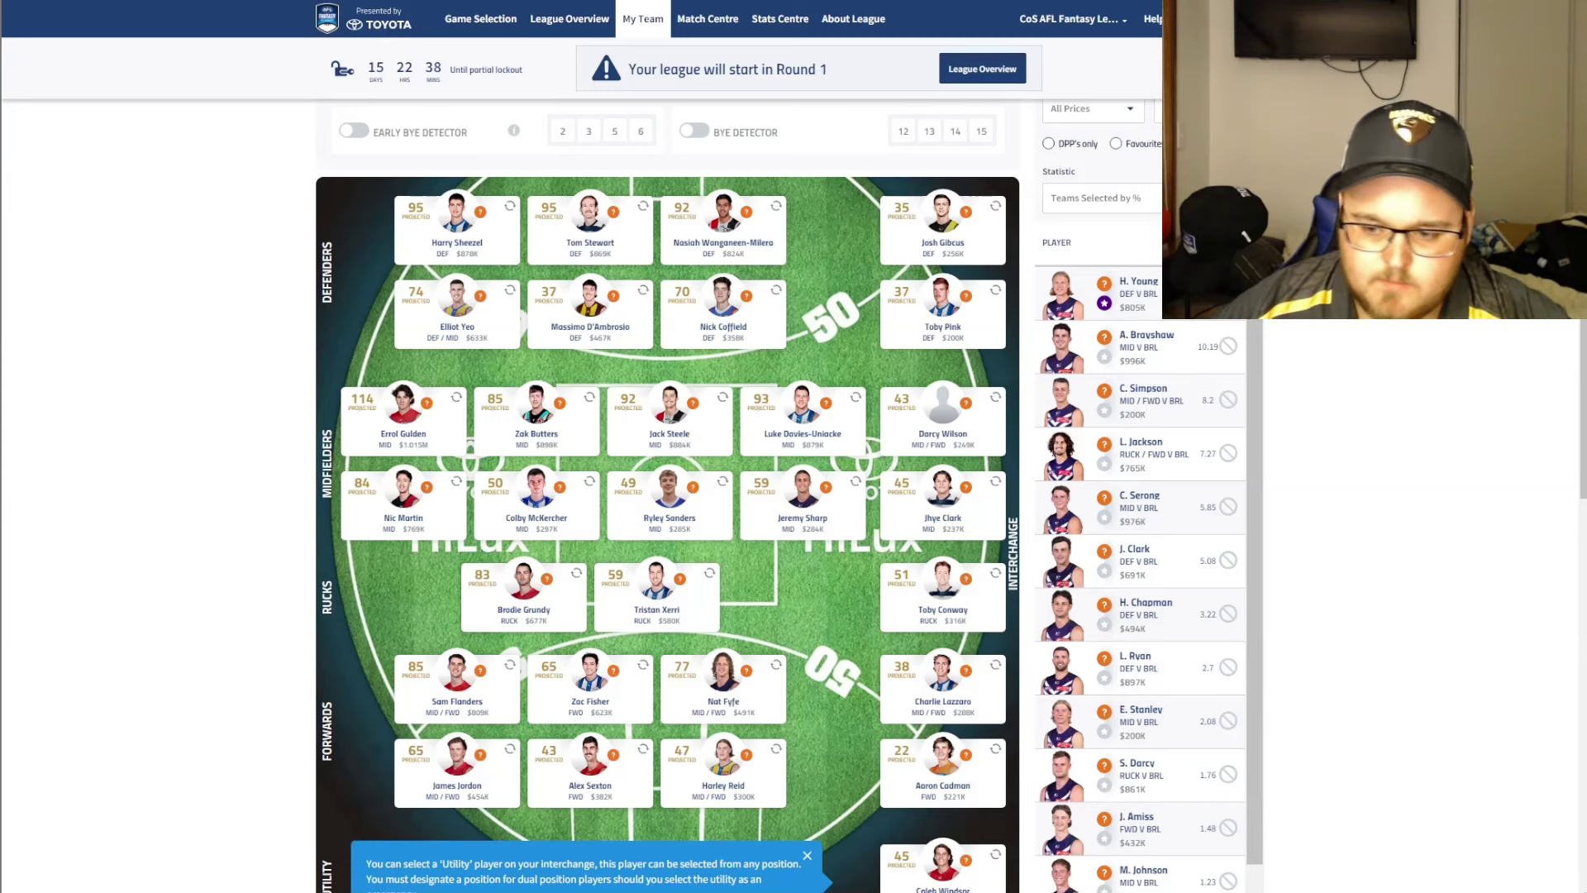
left_click(832, 520)
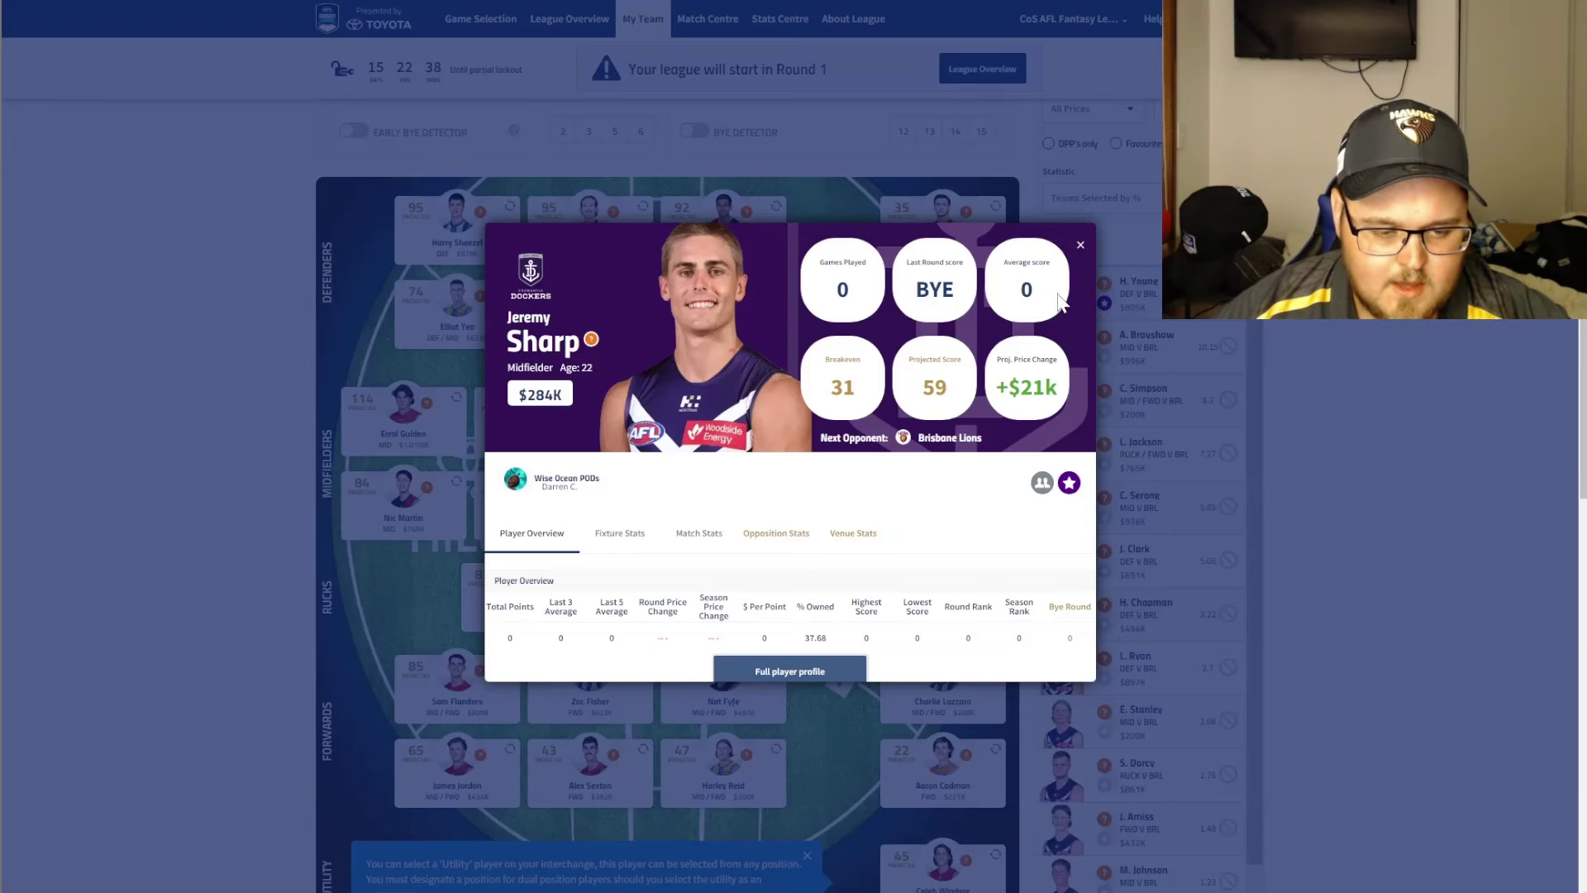
left_click(1080, 244)
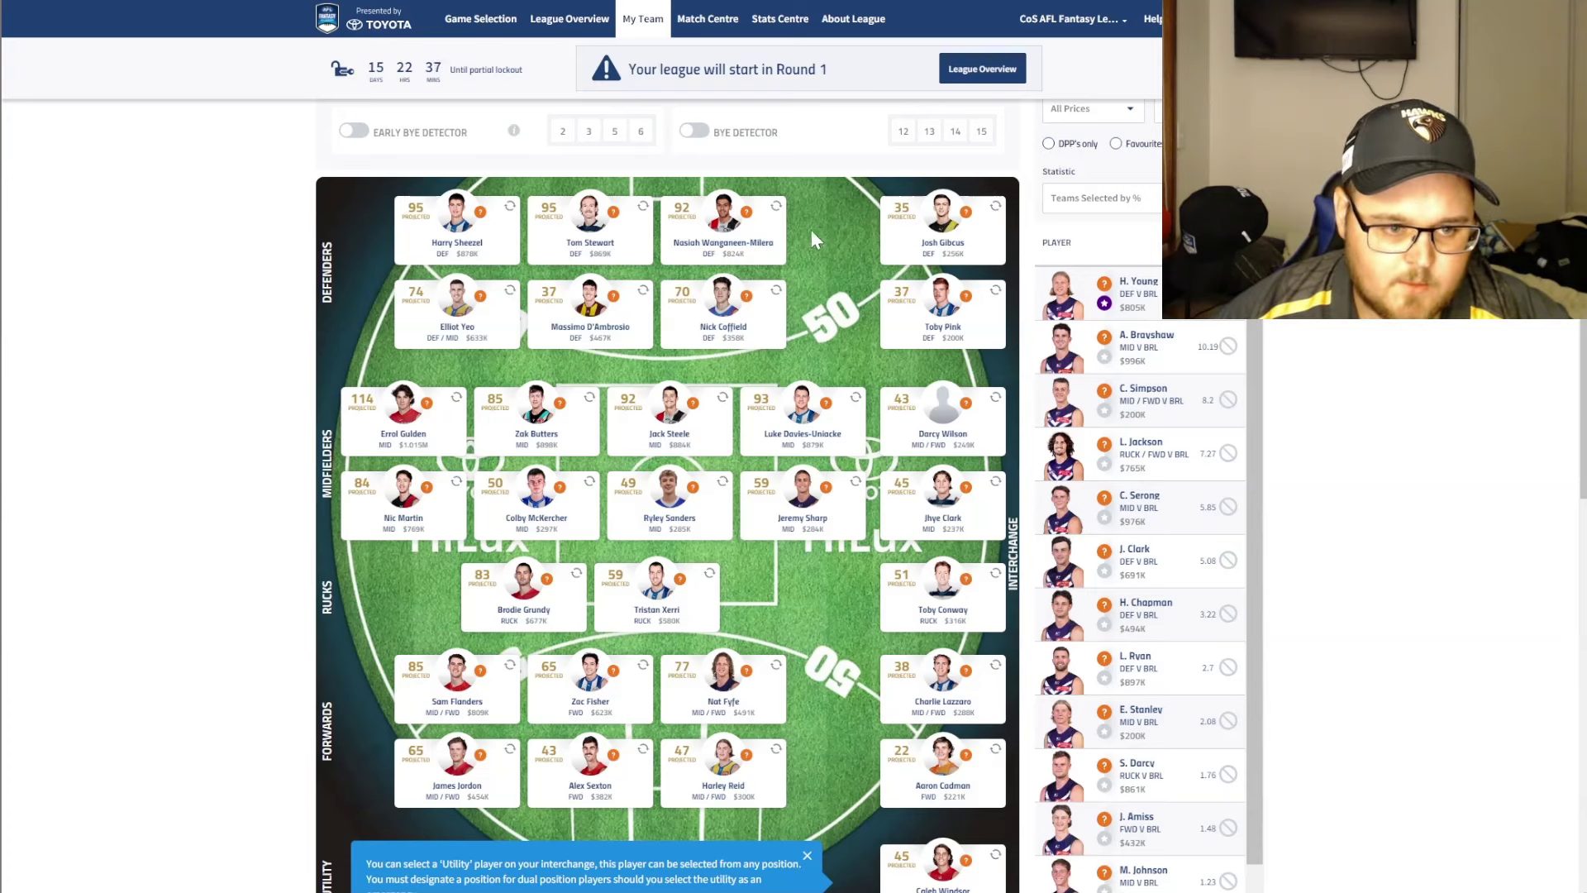
Replace Nasiah Wanganeen-Milera in the defence with Fremantle's Hayden Young
left_click(775, 205)
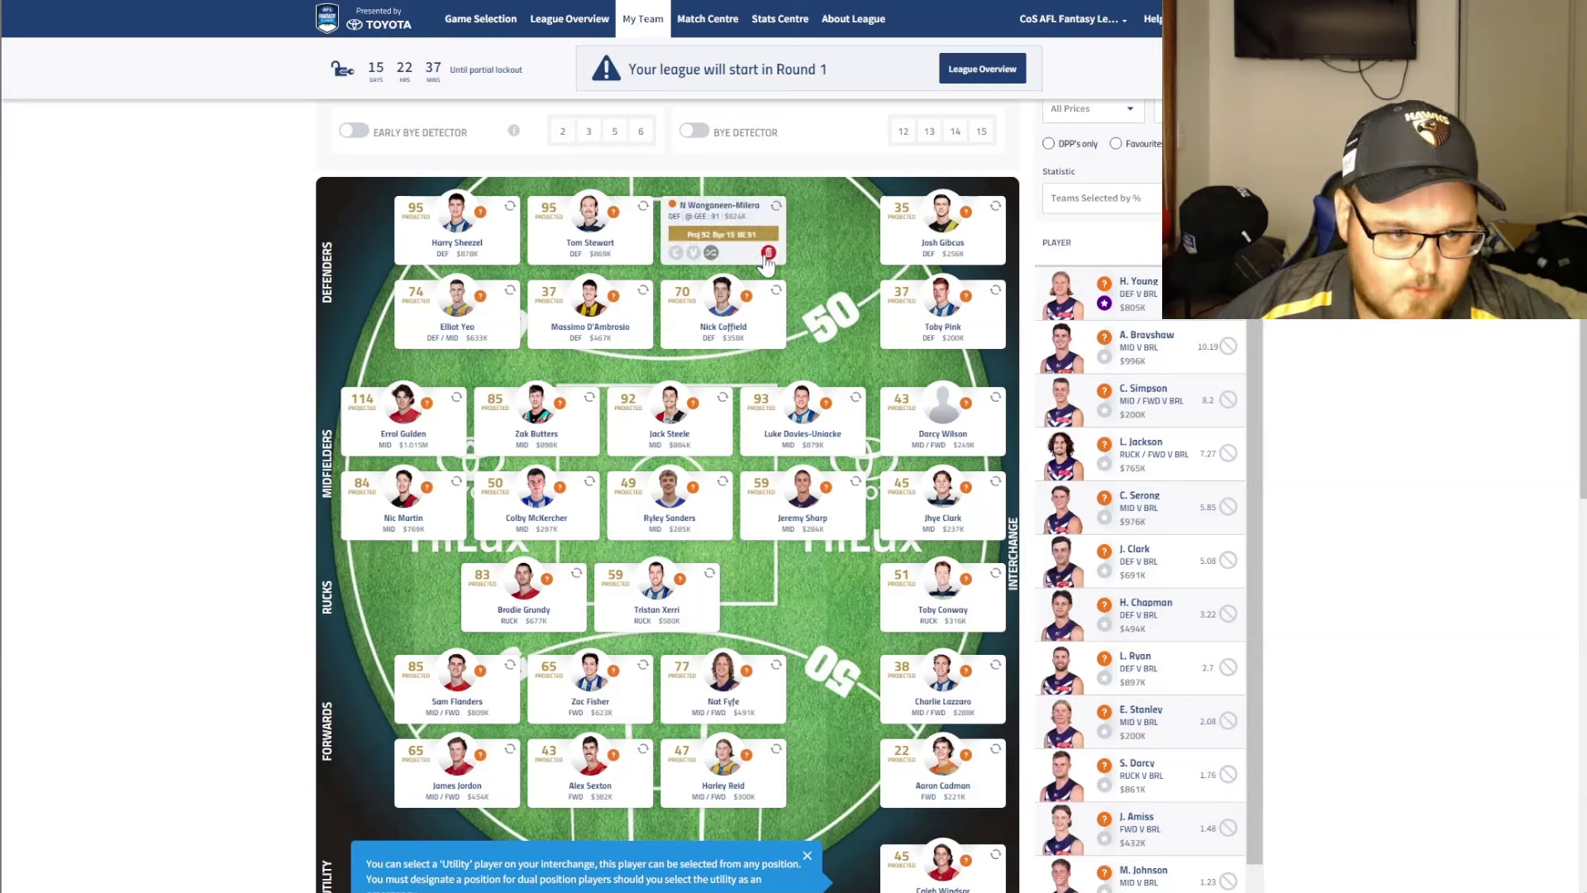
left_click(1228, 293)
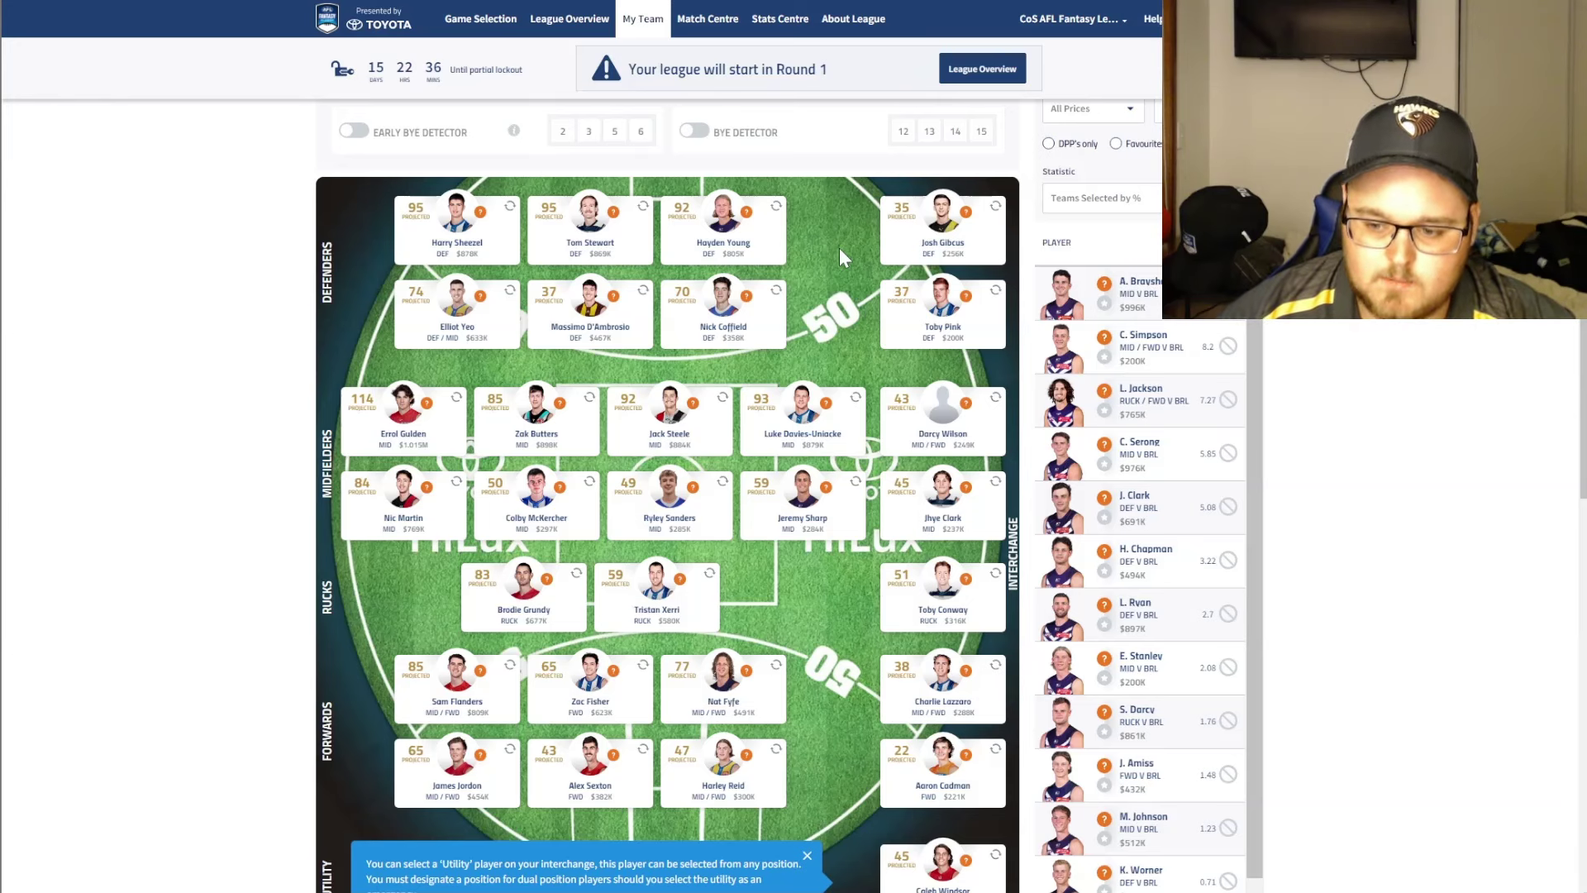
Examine the player overviews of Andrew Brayshaw and Jordan Clark, focusing on breakeven scores and Clark's price
left_click(1133, 296)
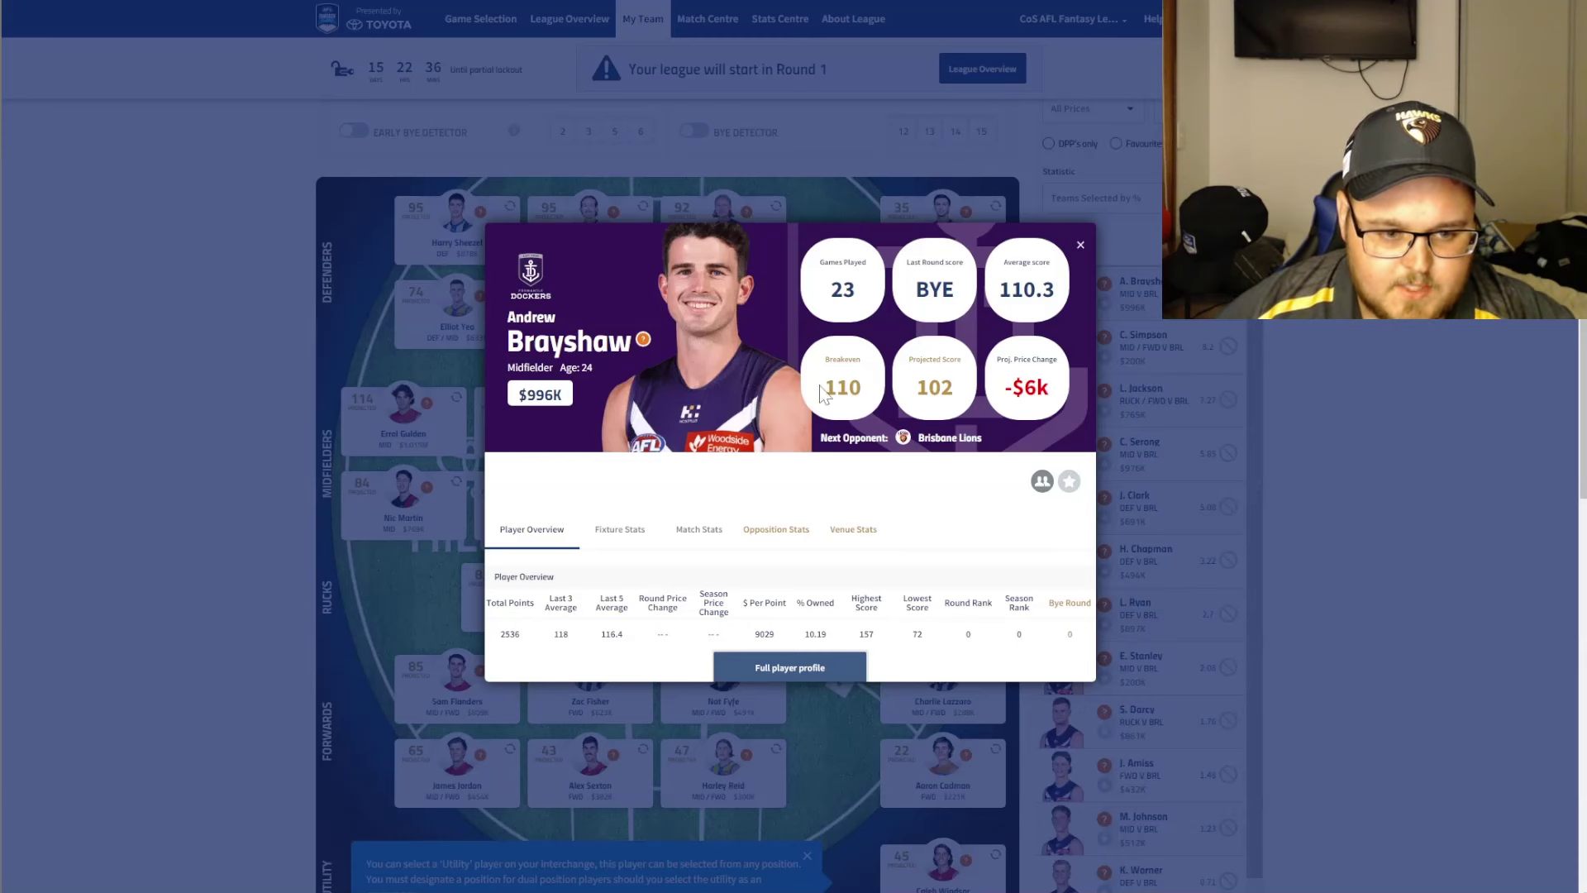
left_click(1080, 246)
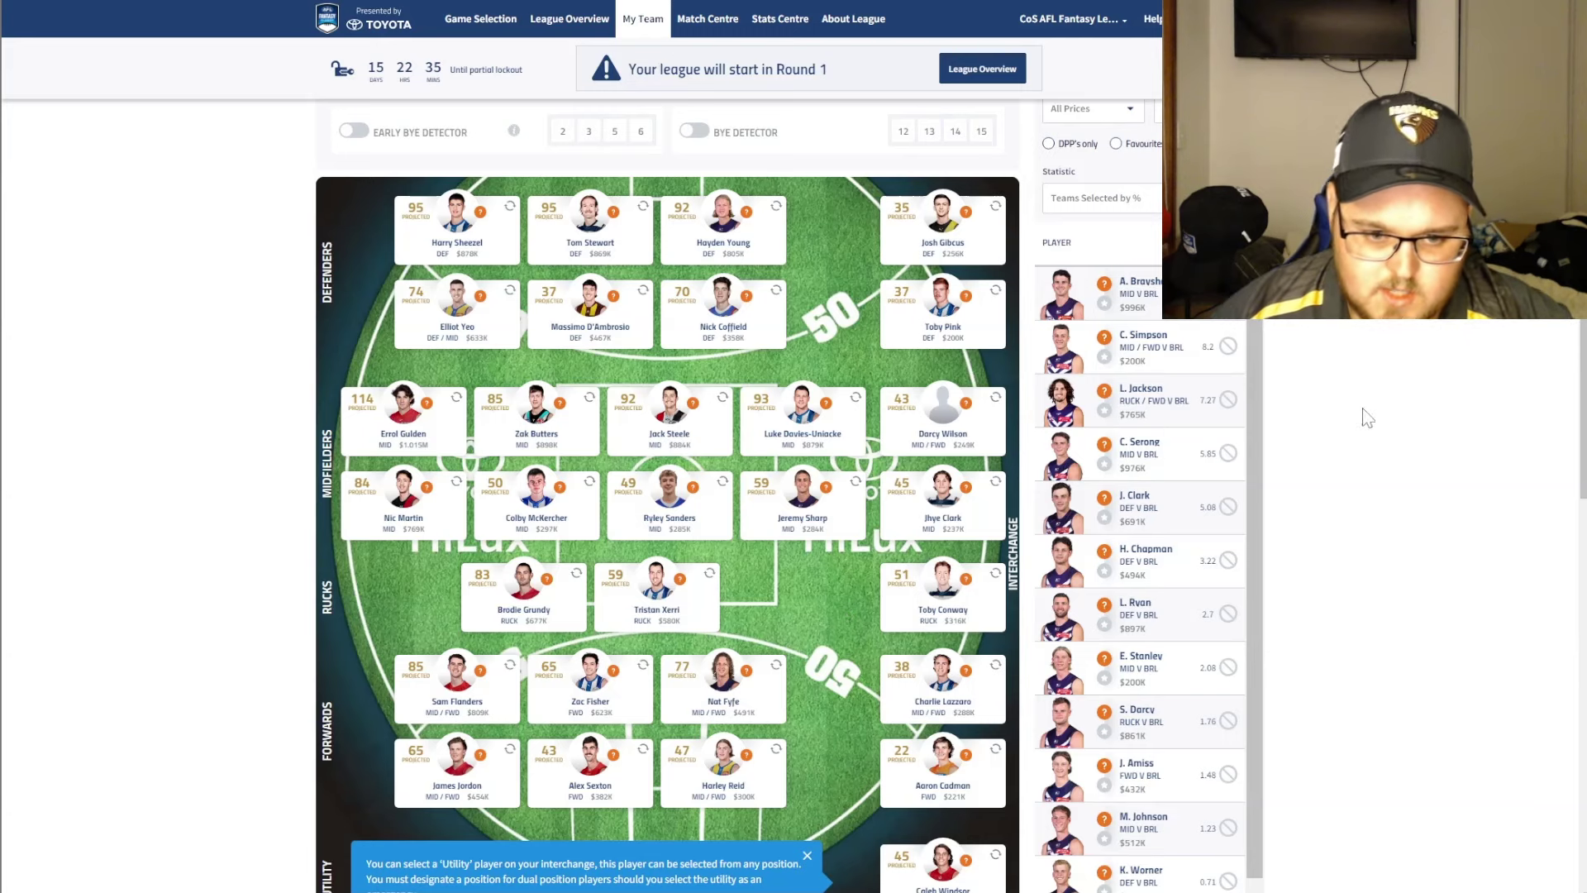
left_click(1150, 506)
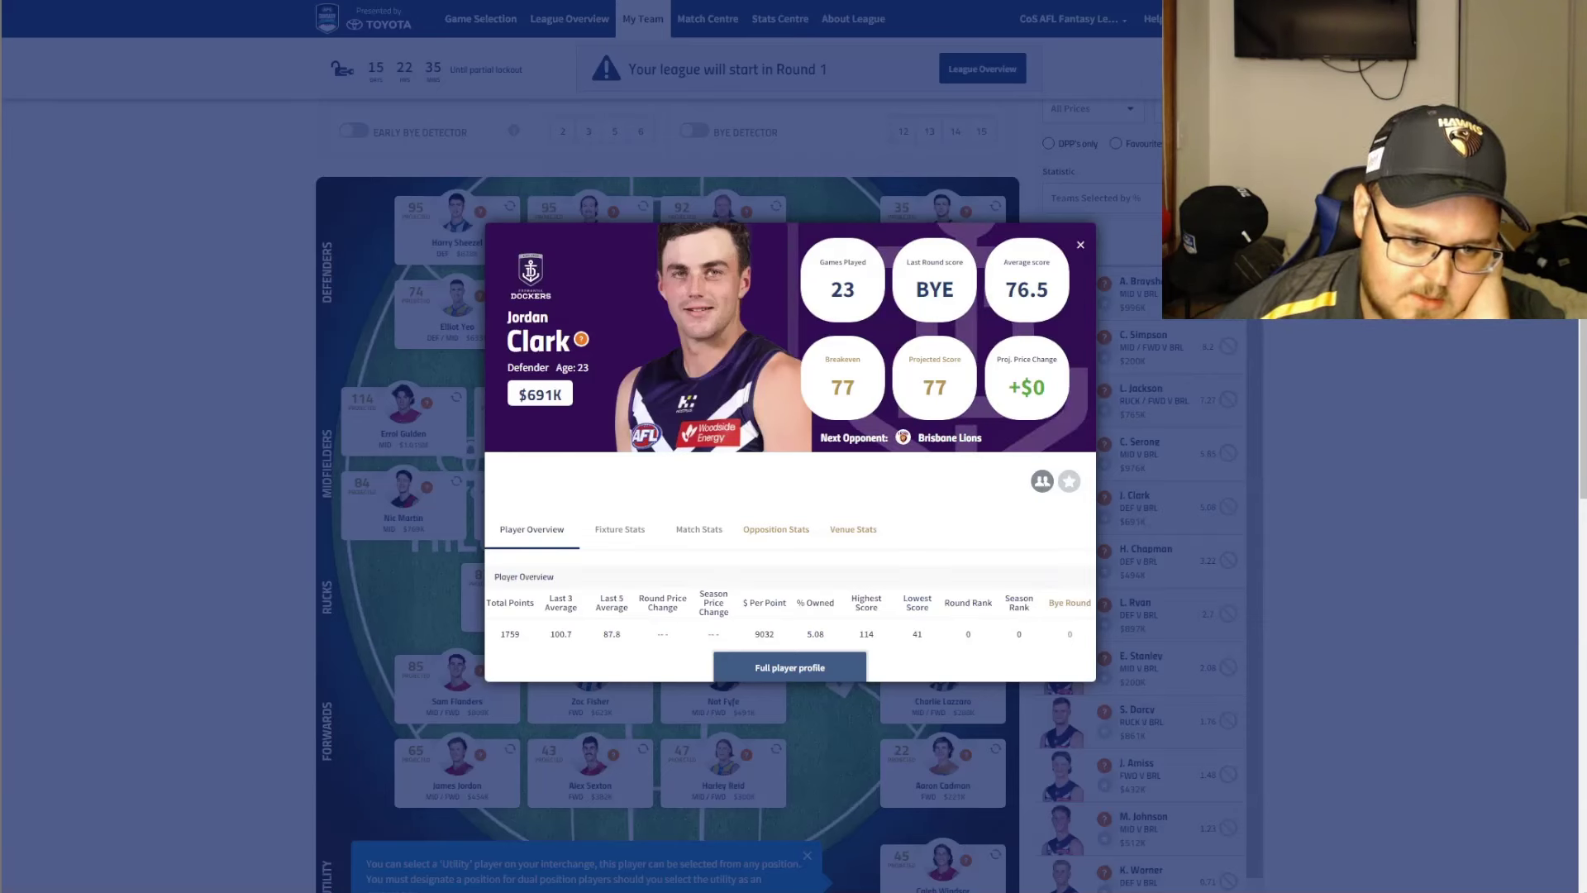
left_click(831, 389)
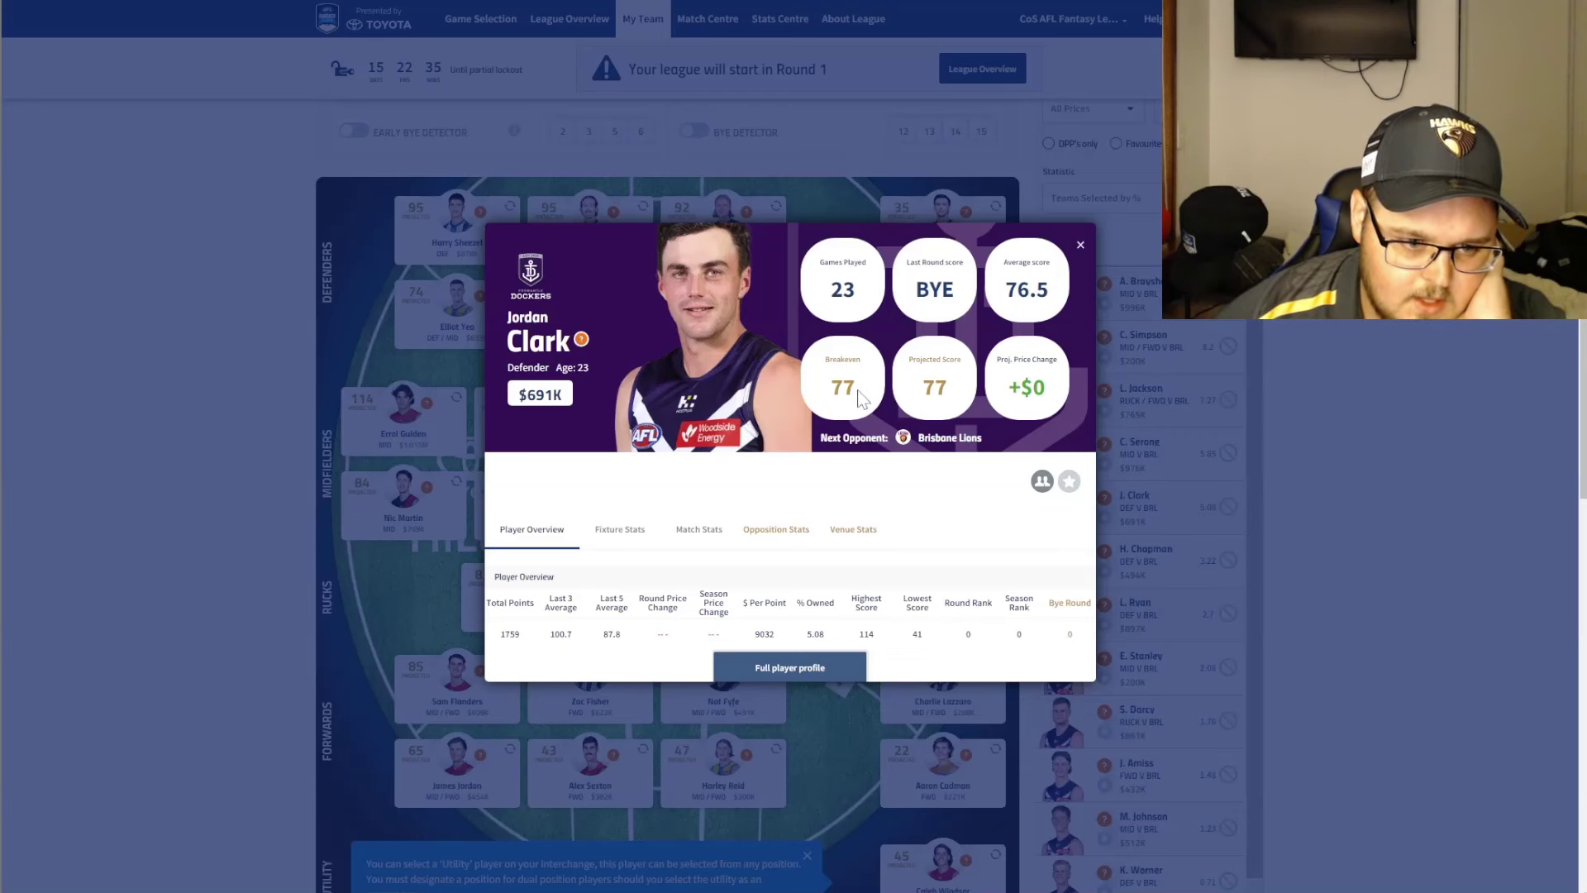
double_click(830, 388)
left_click(831, 388)
double_click(831, 388)
left_click(831, 389)
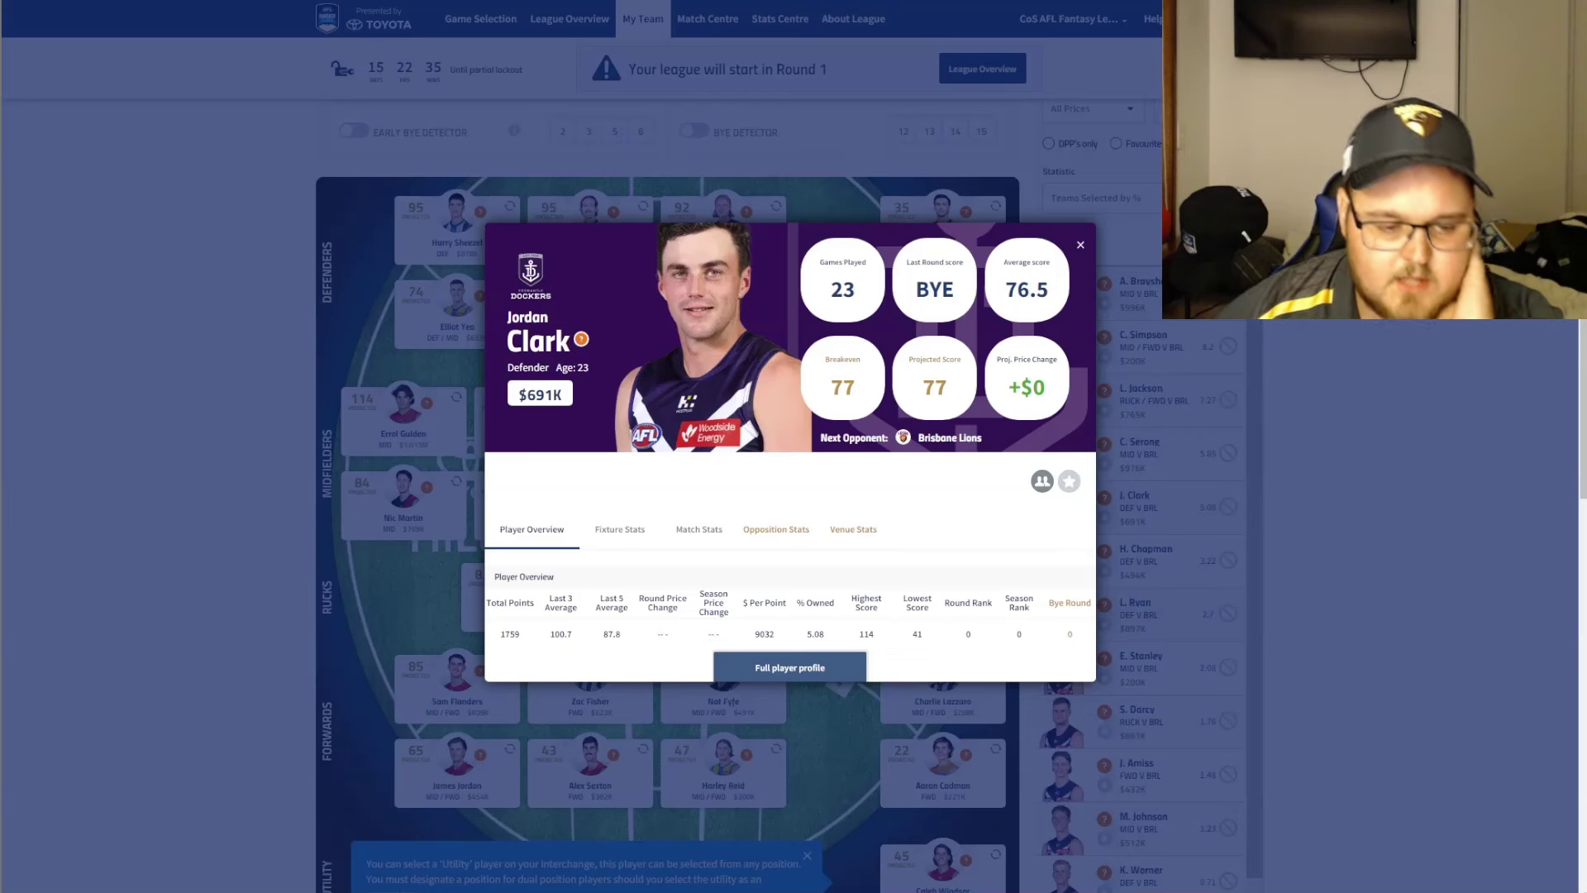
double_click(843, 389)
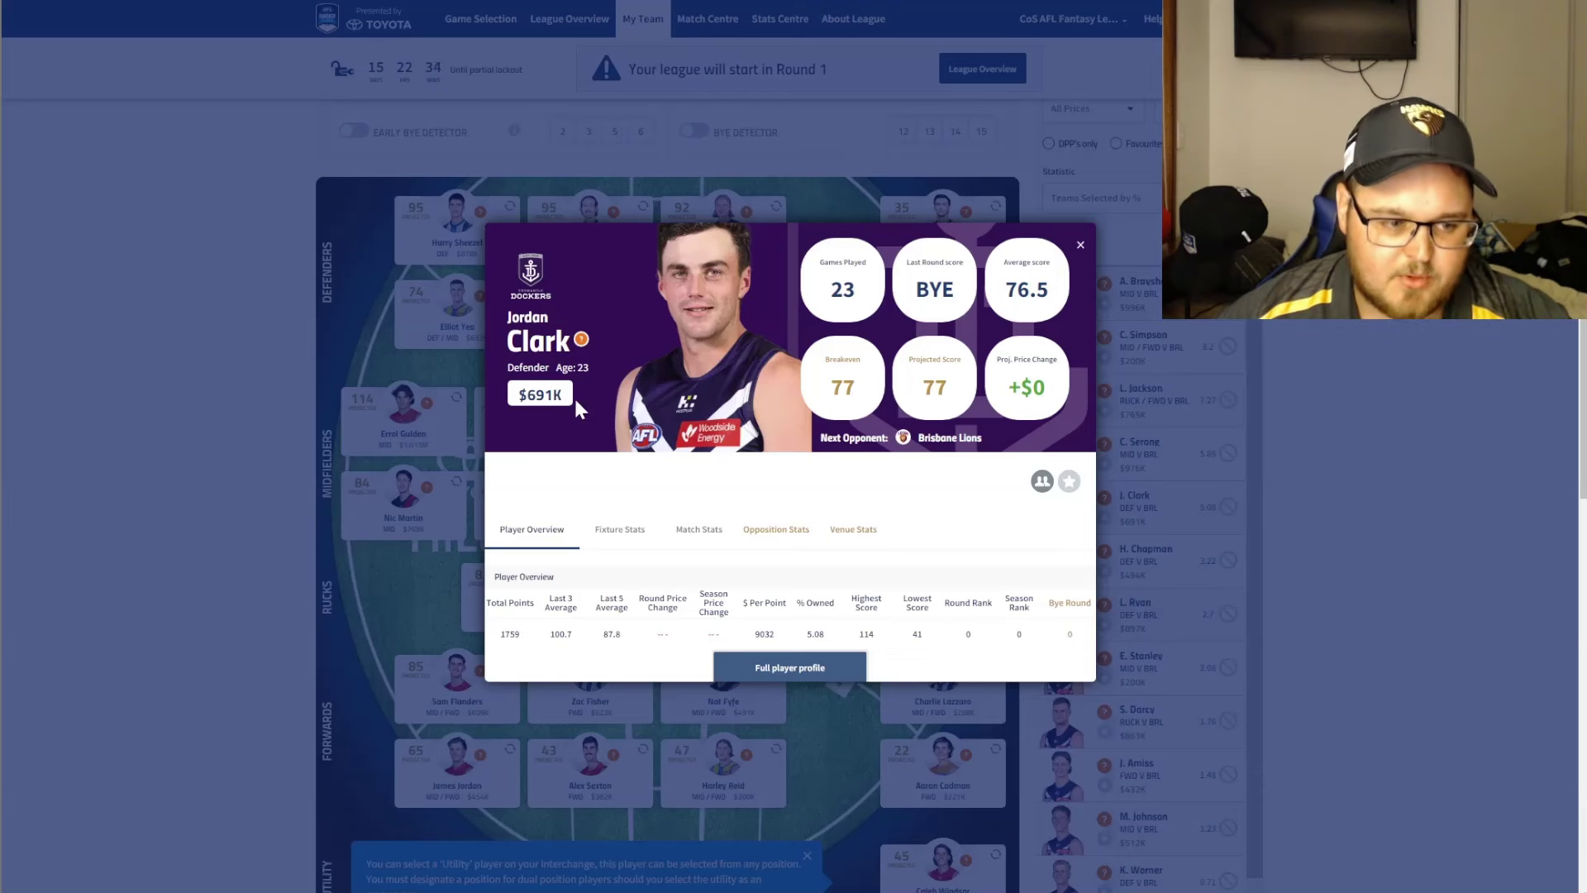
left_click(1081, 247)
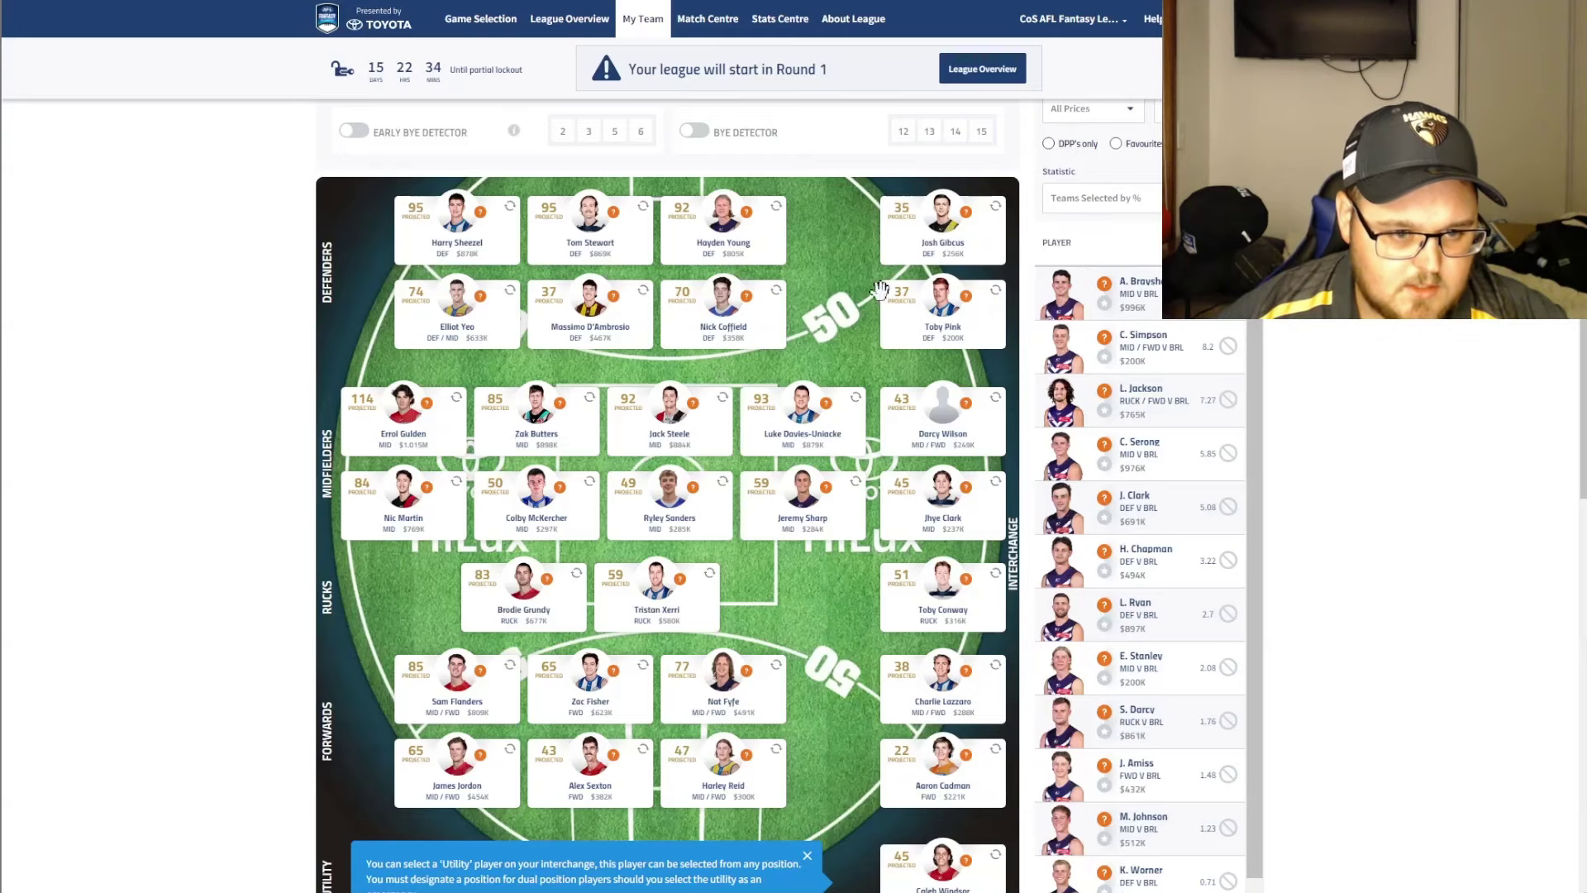
Remove Massimo D'Ambrosio from the defence and Toby Conway from the ruck interchange slot
scroll(914, 314, "up", 2)
scroll(801, 306, "down", 2)
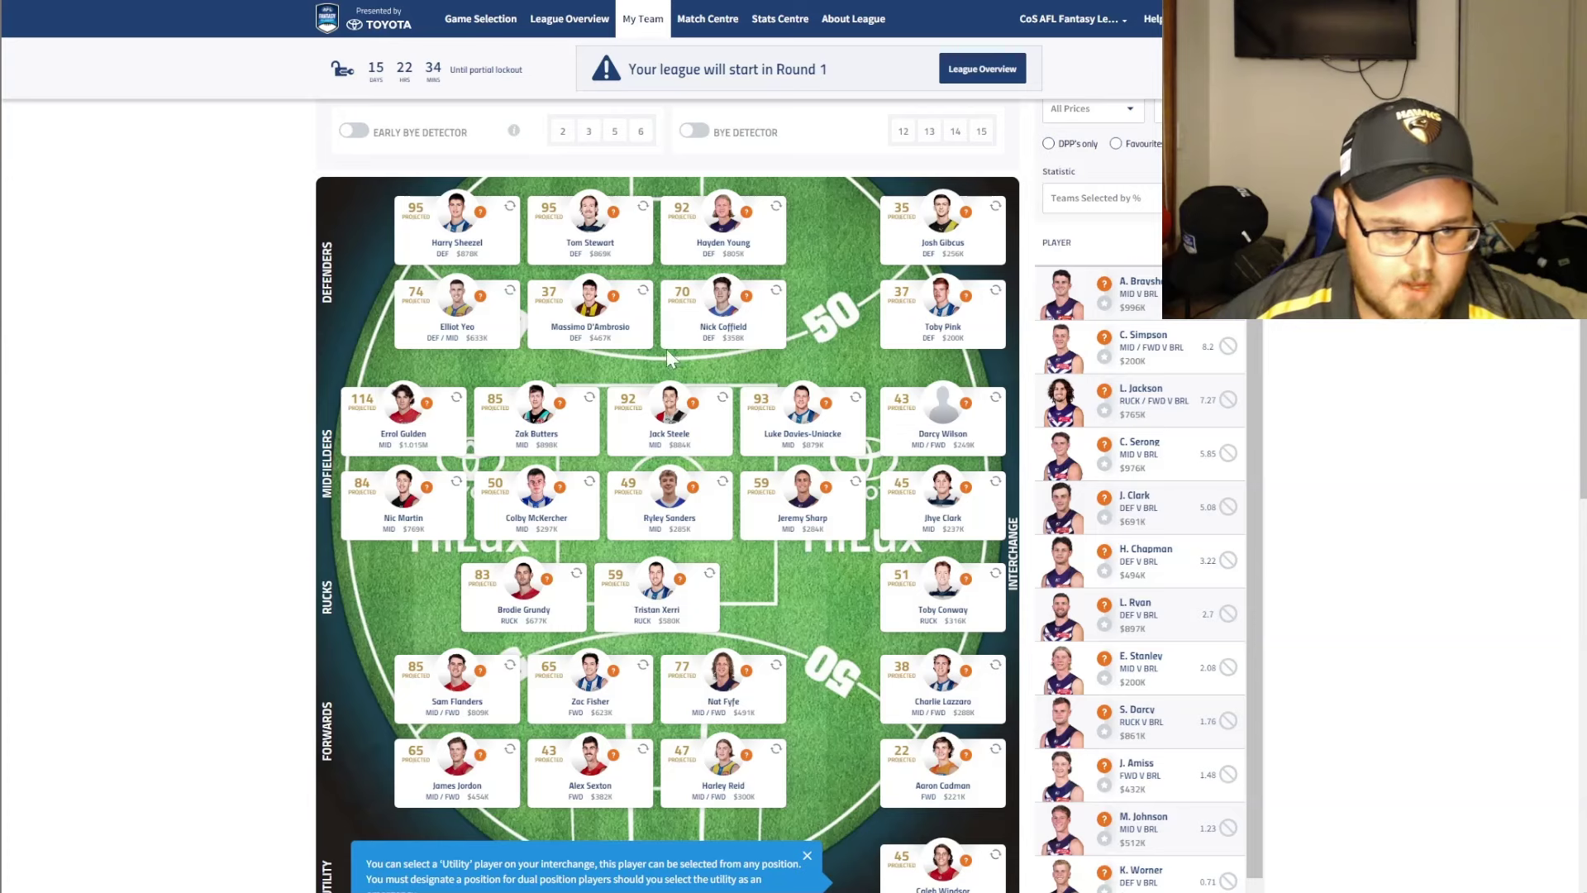
left_click(635, 337)
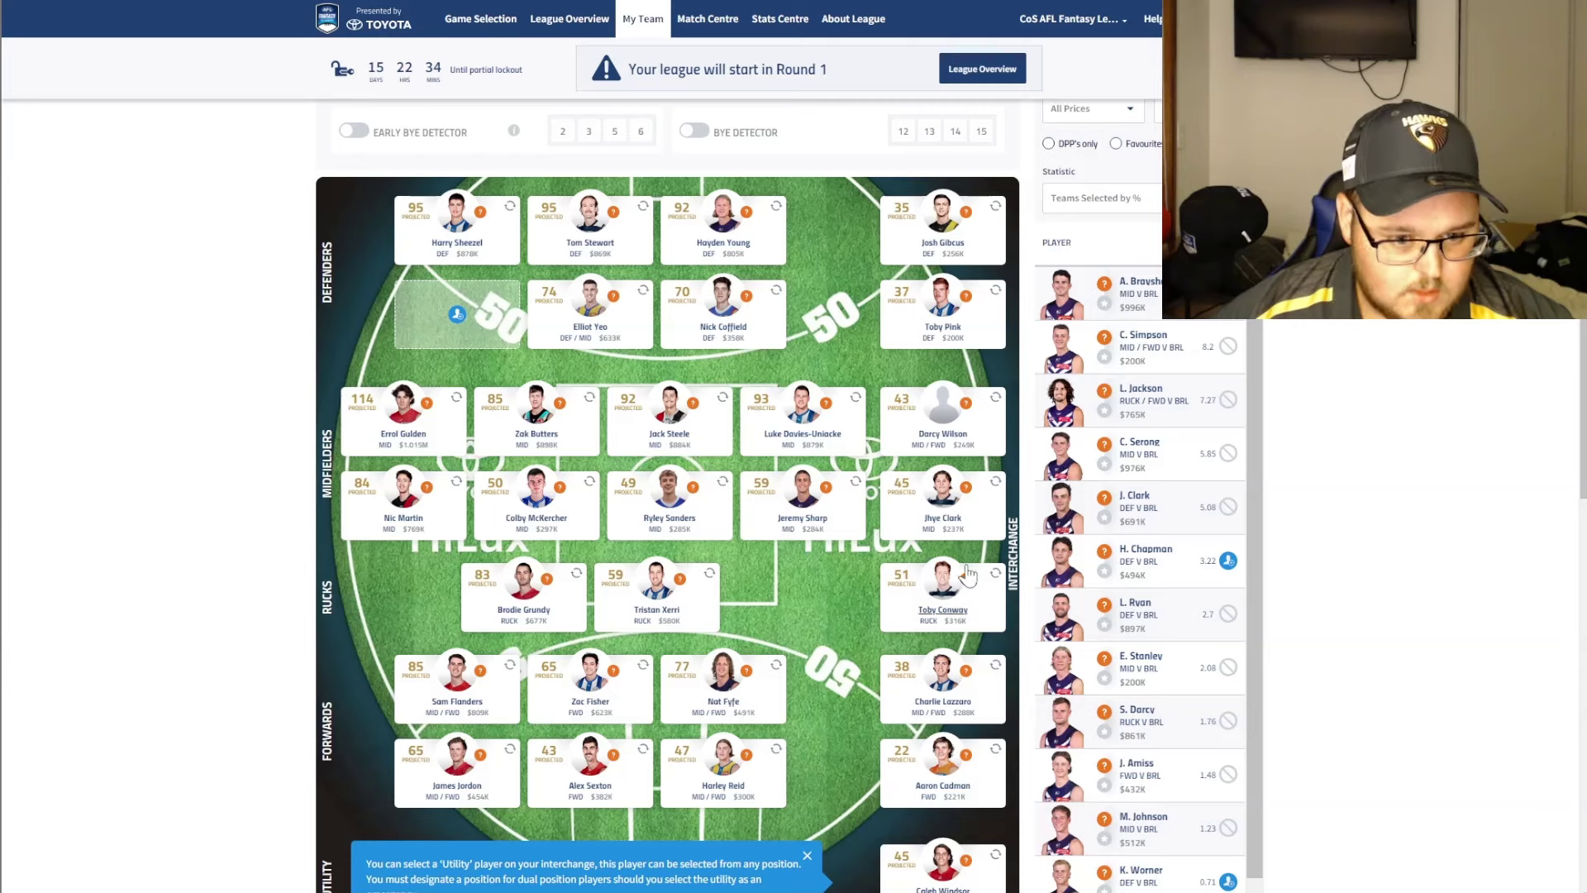
scroll(988, 562, "up", 2)
scroll(986, 496, "down", 4)
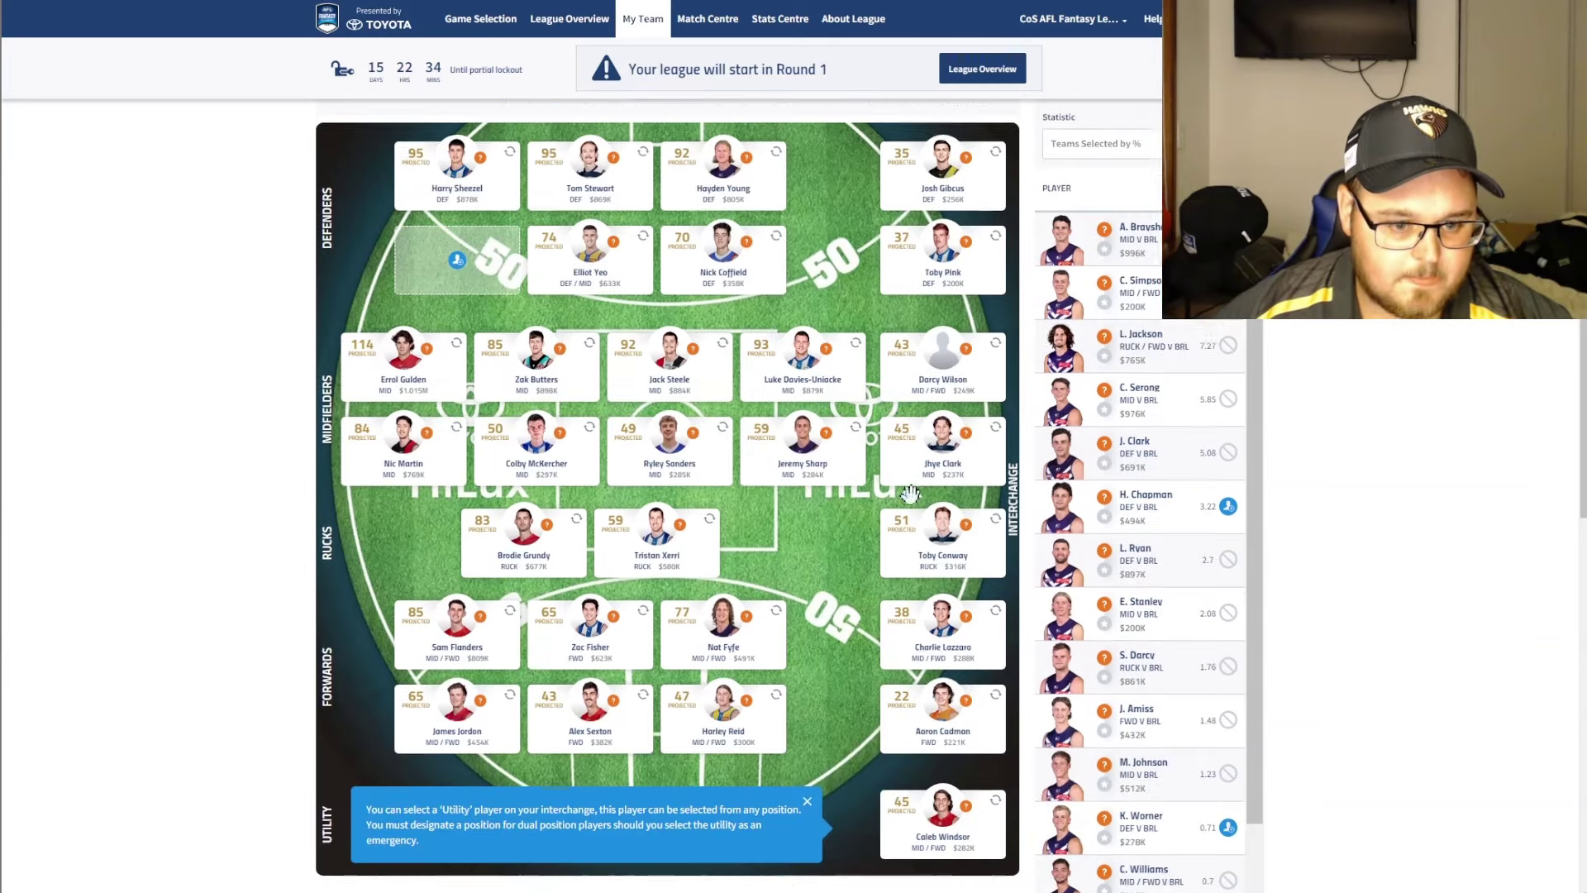
left_click(986, 478)
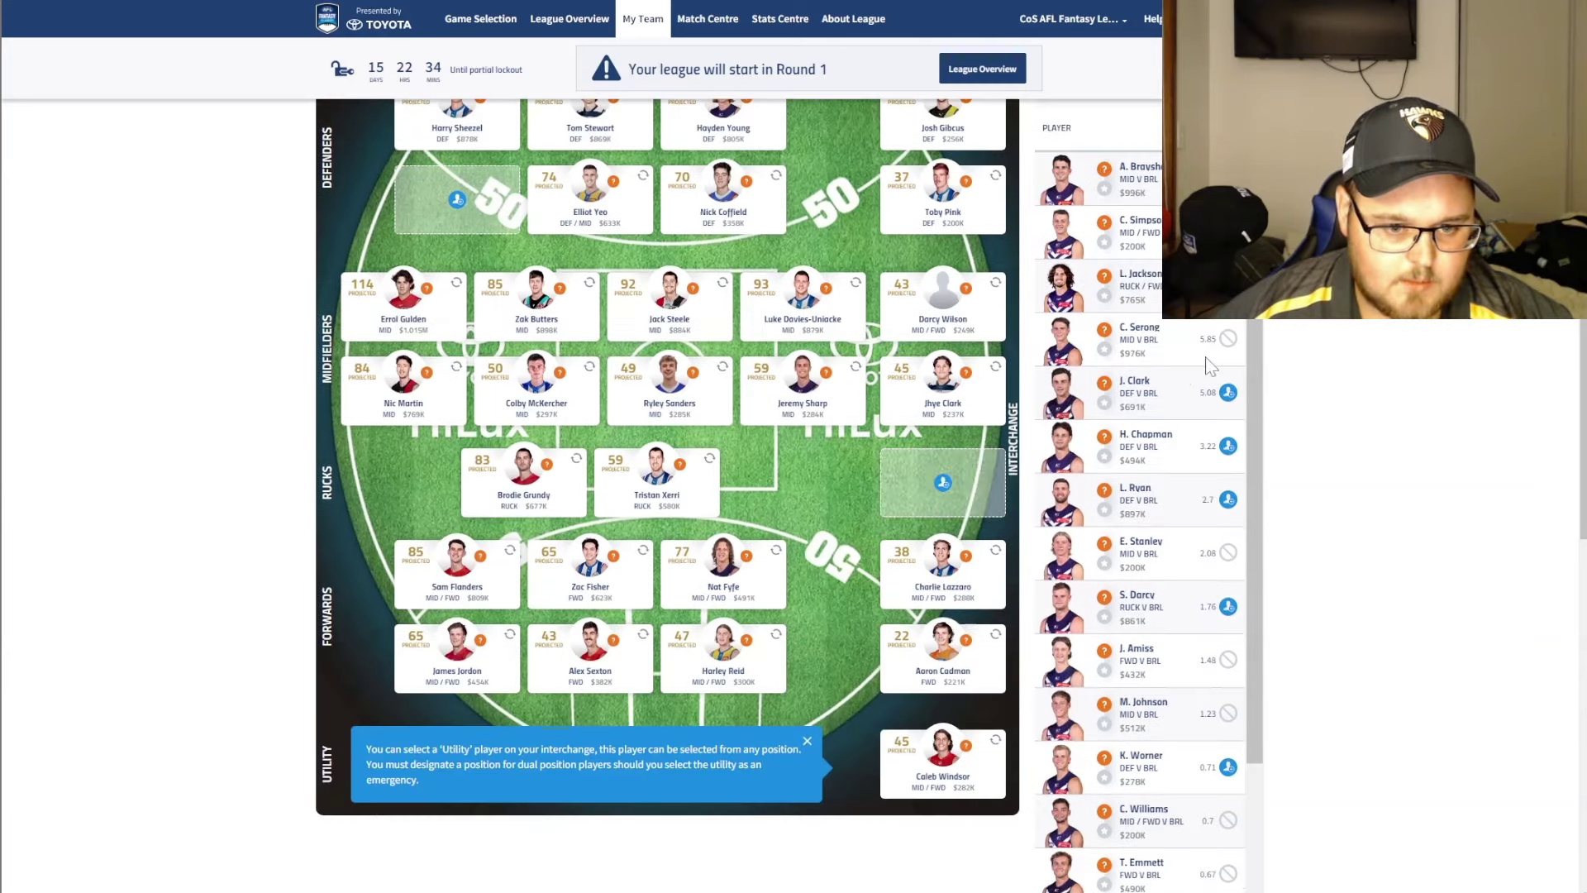
Filter the player list to West Coast Eagles and add Harry Barnett to the empty ruck interchange slot
scroll(1229, 366, "up", 4)
scroll(1229, 366, "up", 1)
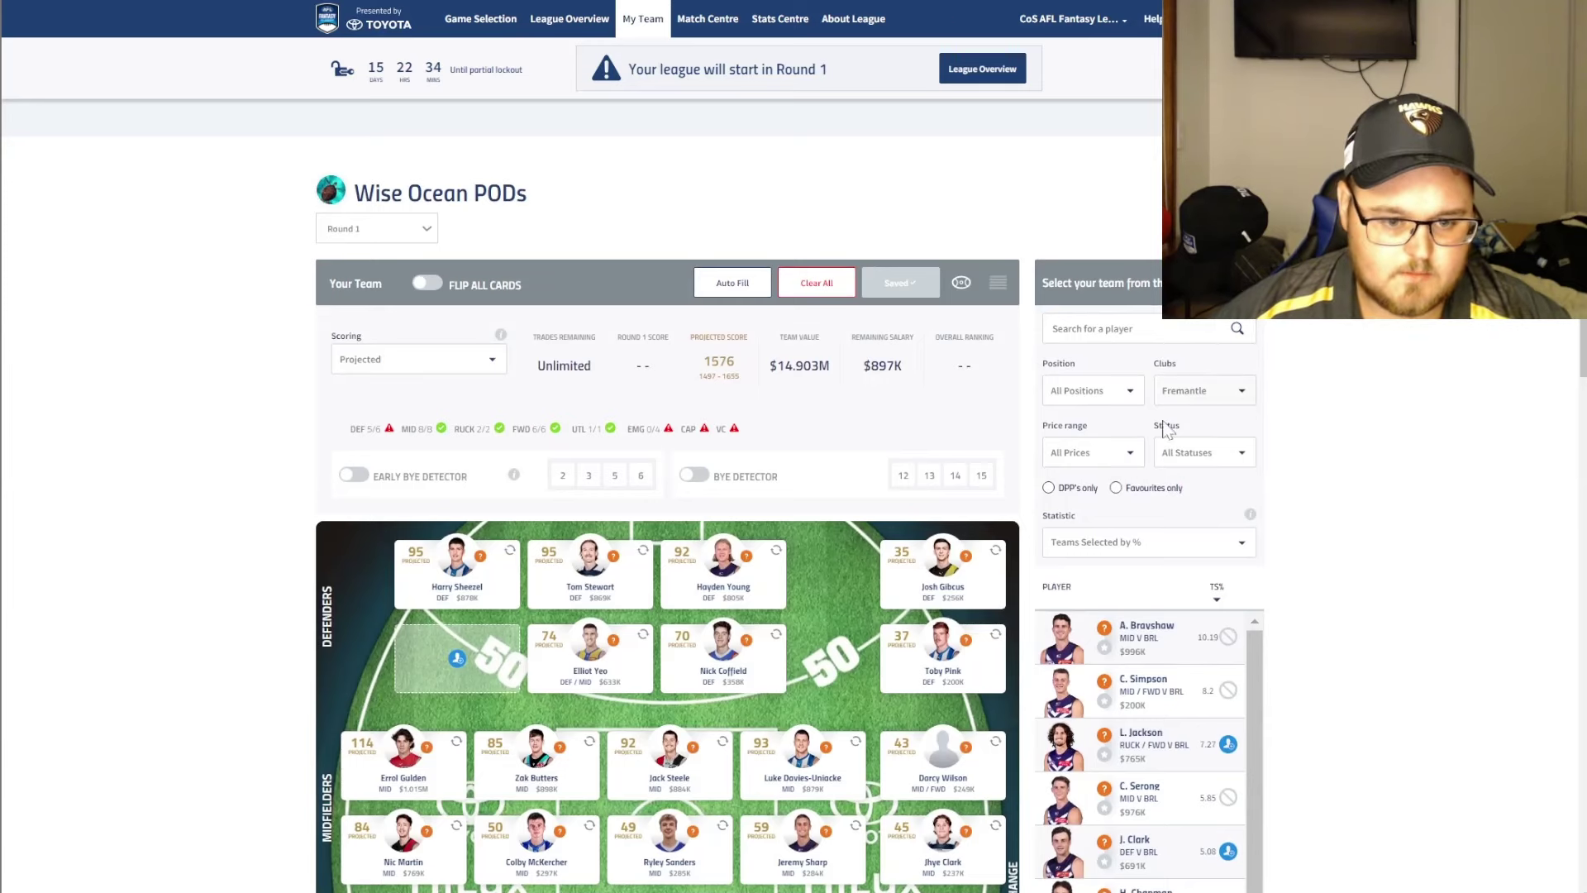
left_click(1209, 389)
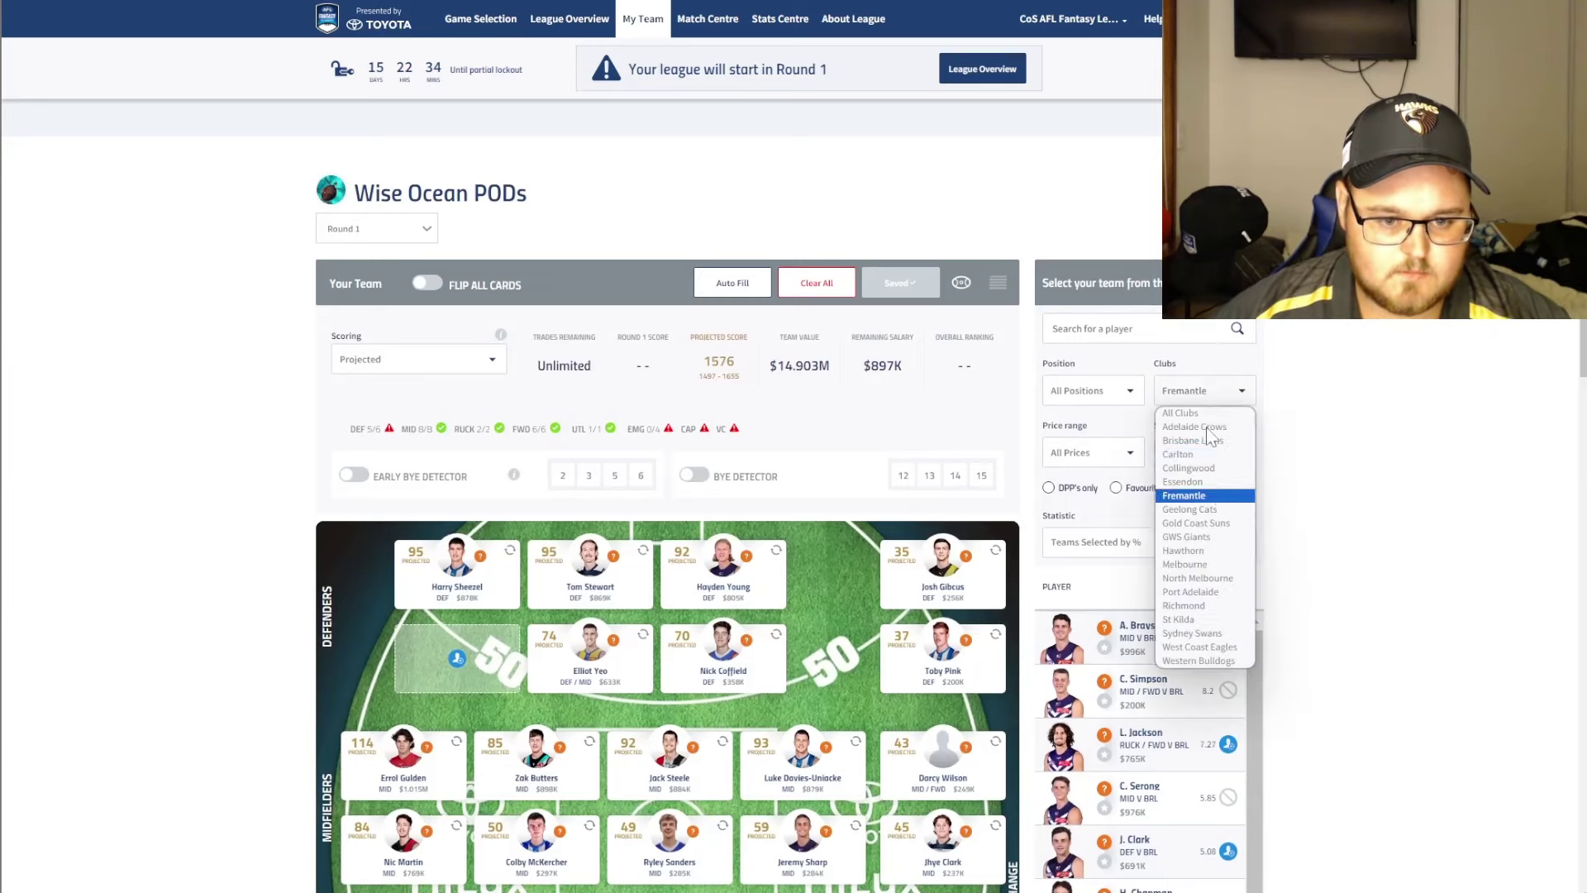
left_click(1200, 647)
scroll(1215, 619, "down", 1)
left_click(1229, 588)
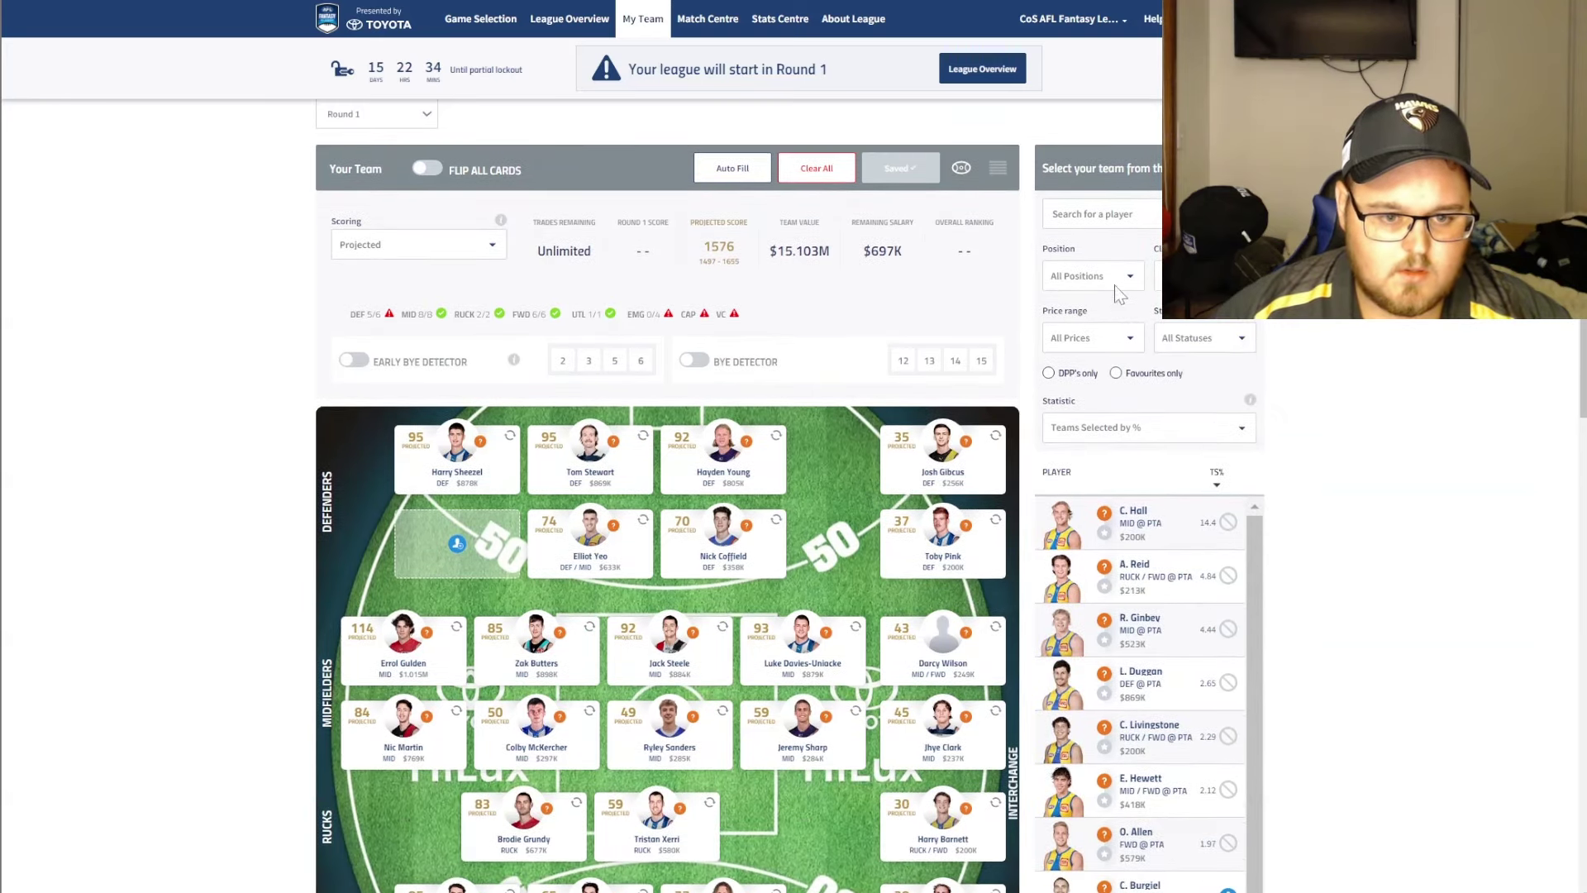
Filter the player list to Fremantle and add Jordan Clark to the empty defender slot
left_click(1202, 276)
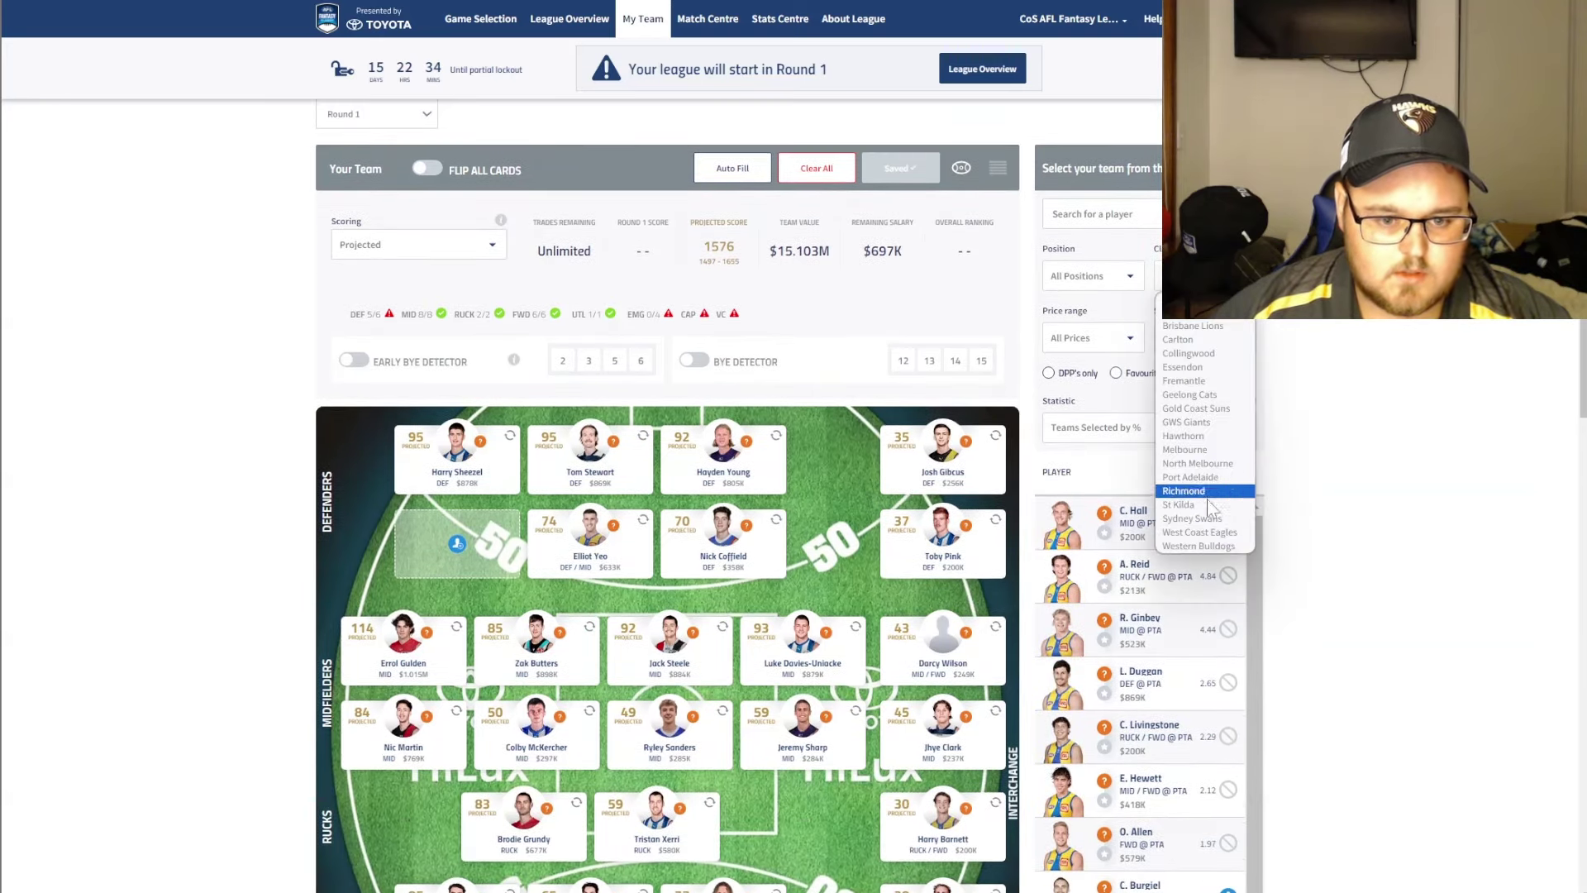
left_click(1208, 384)
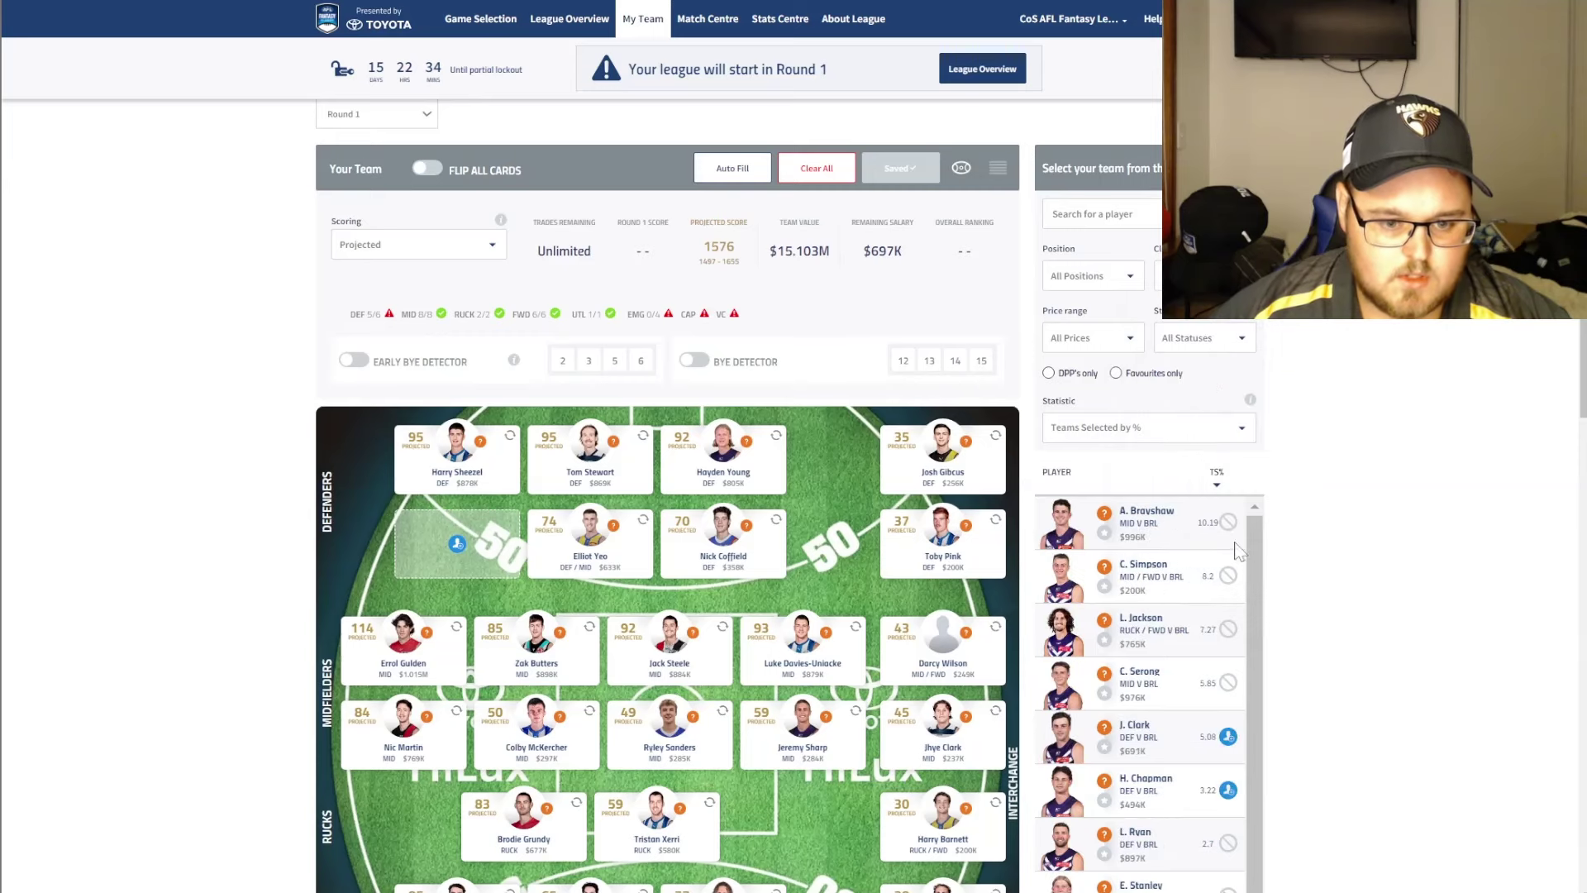
left_click(1228, 735)
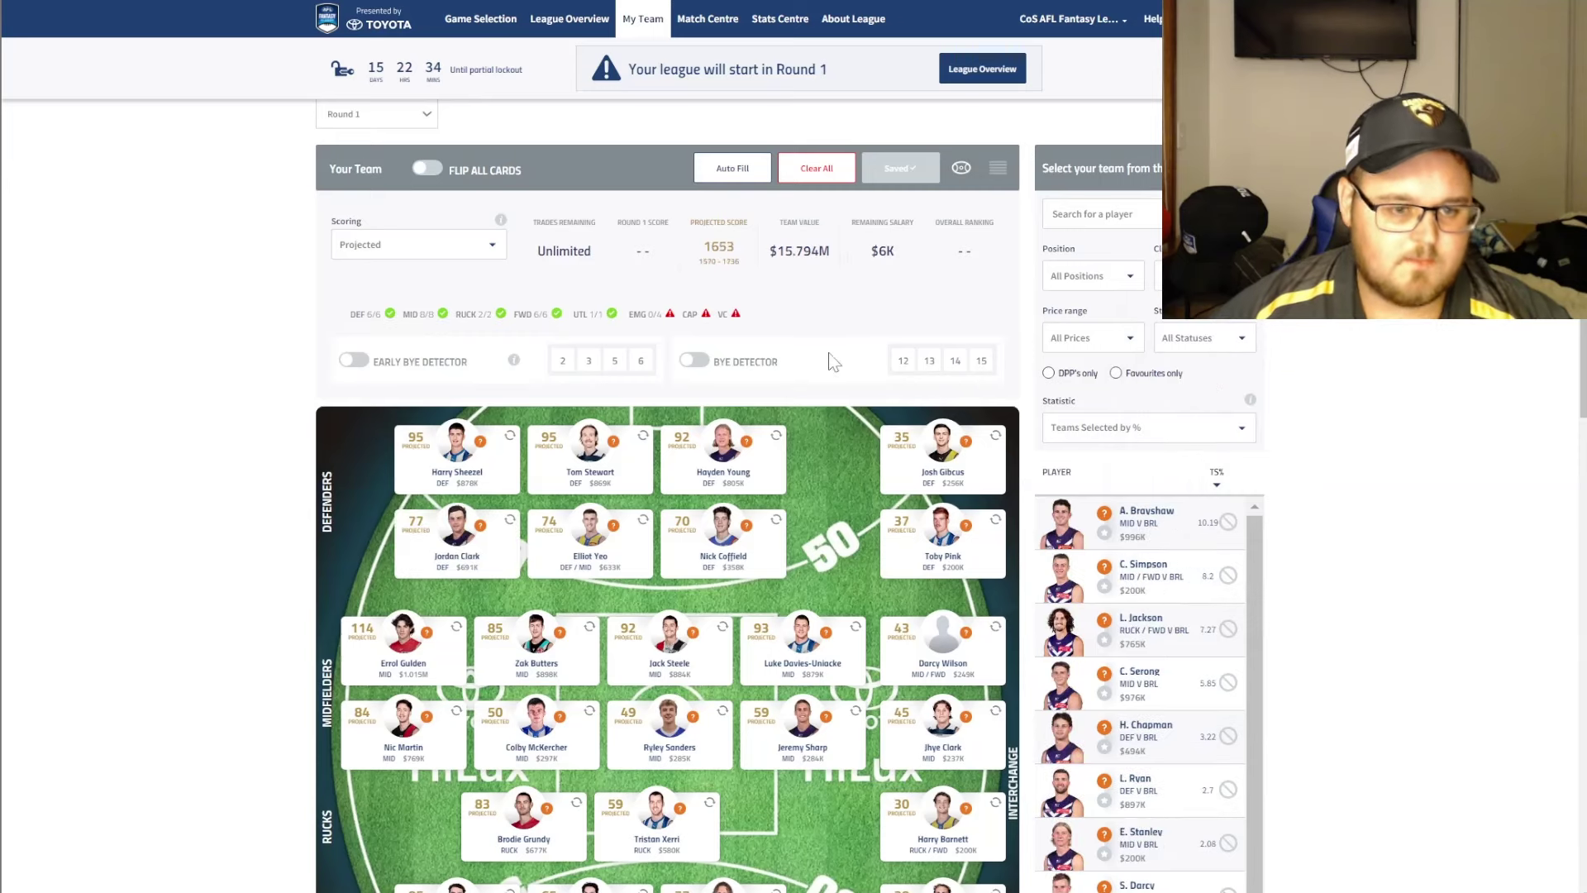
Review the completed team line by line, from the defenders down to the forwards, interchange and utility player
scroll(833, 328, "down", 3)
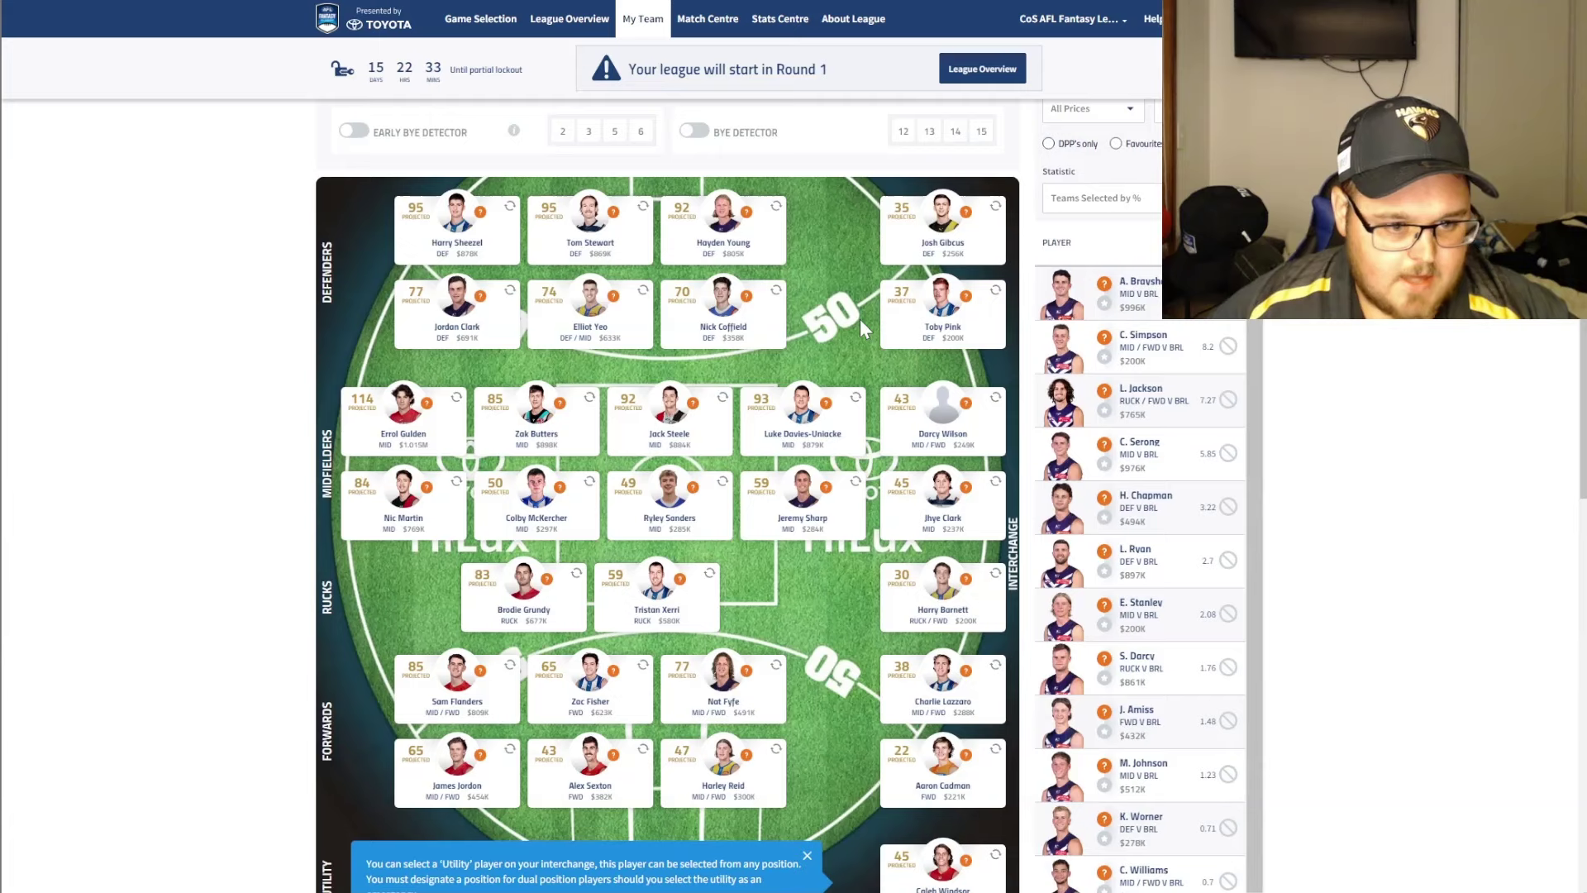
scroll(1463, 432, "up", 1)
scroll(1463, 432, "up", 1)
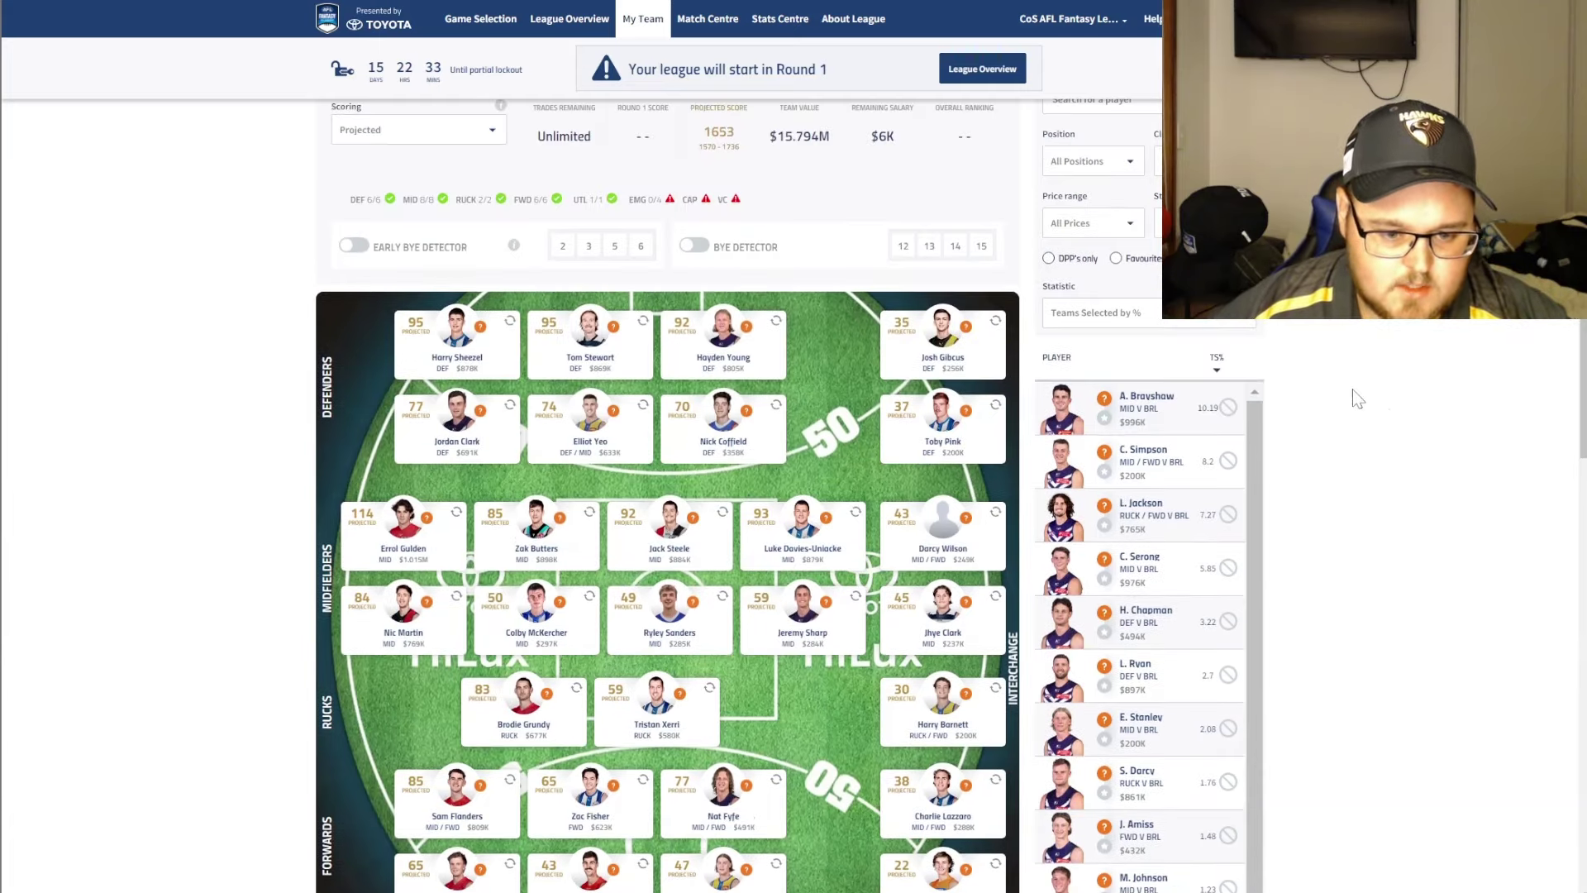
scroll(1350, 401, "down", 1)
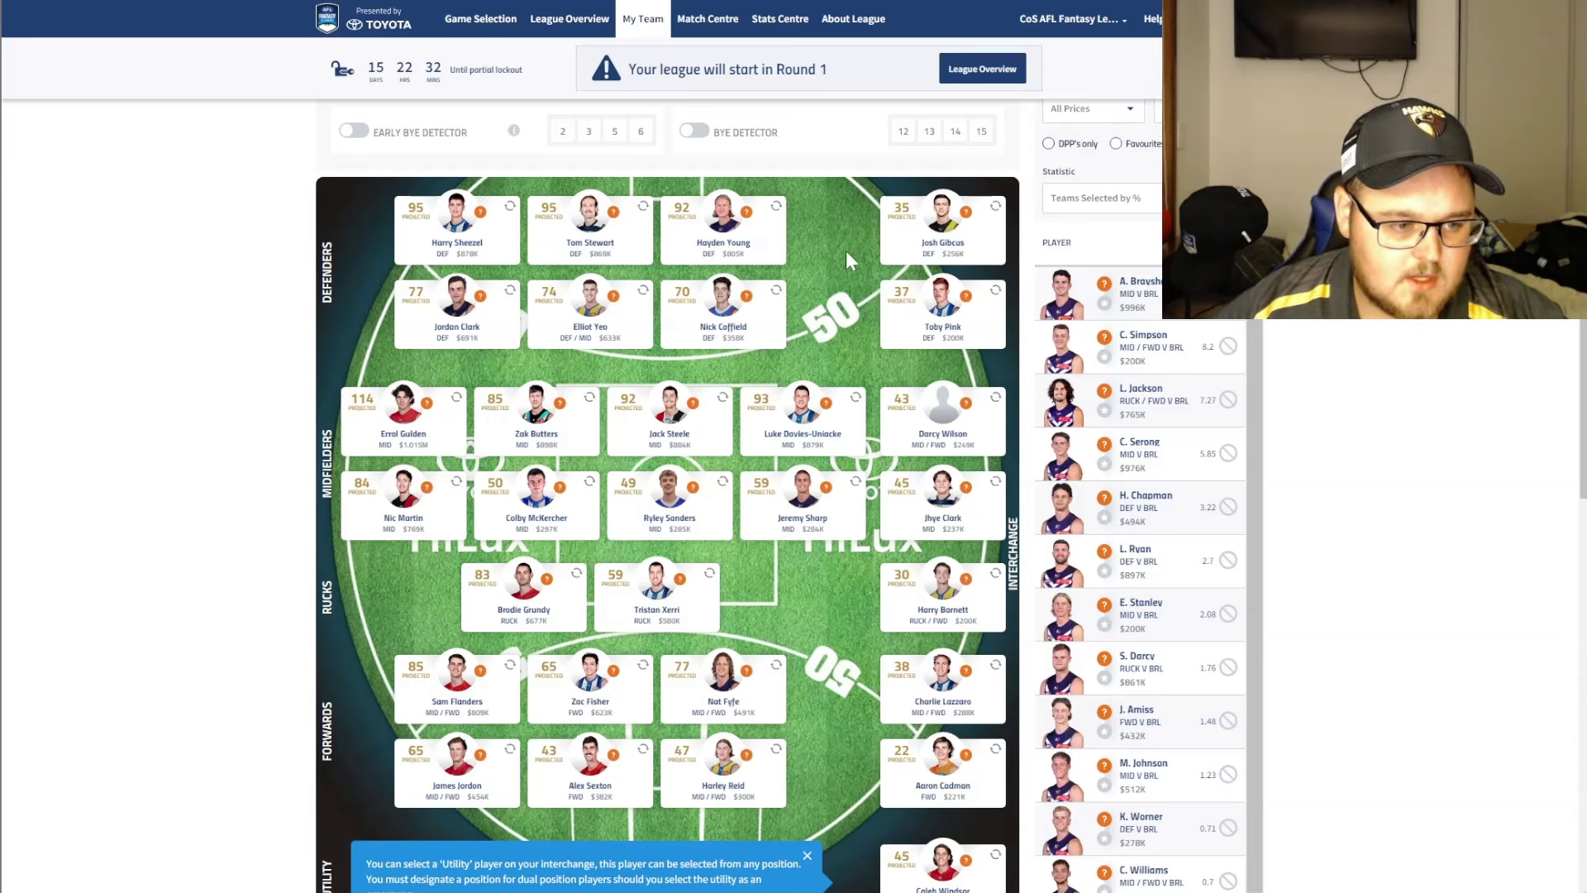
scroll(846, 250, "down", 1)
scroll(521, 308, "up", 1)
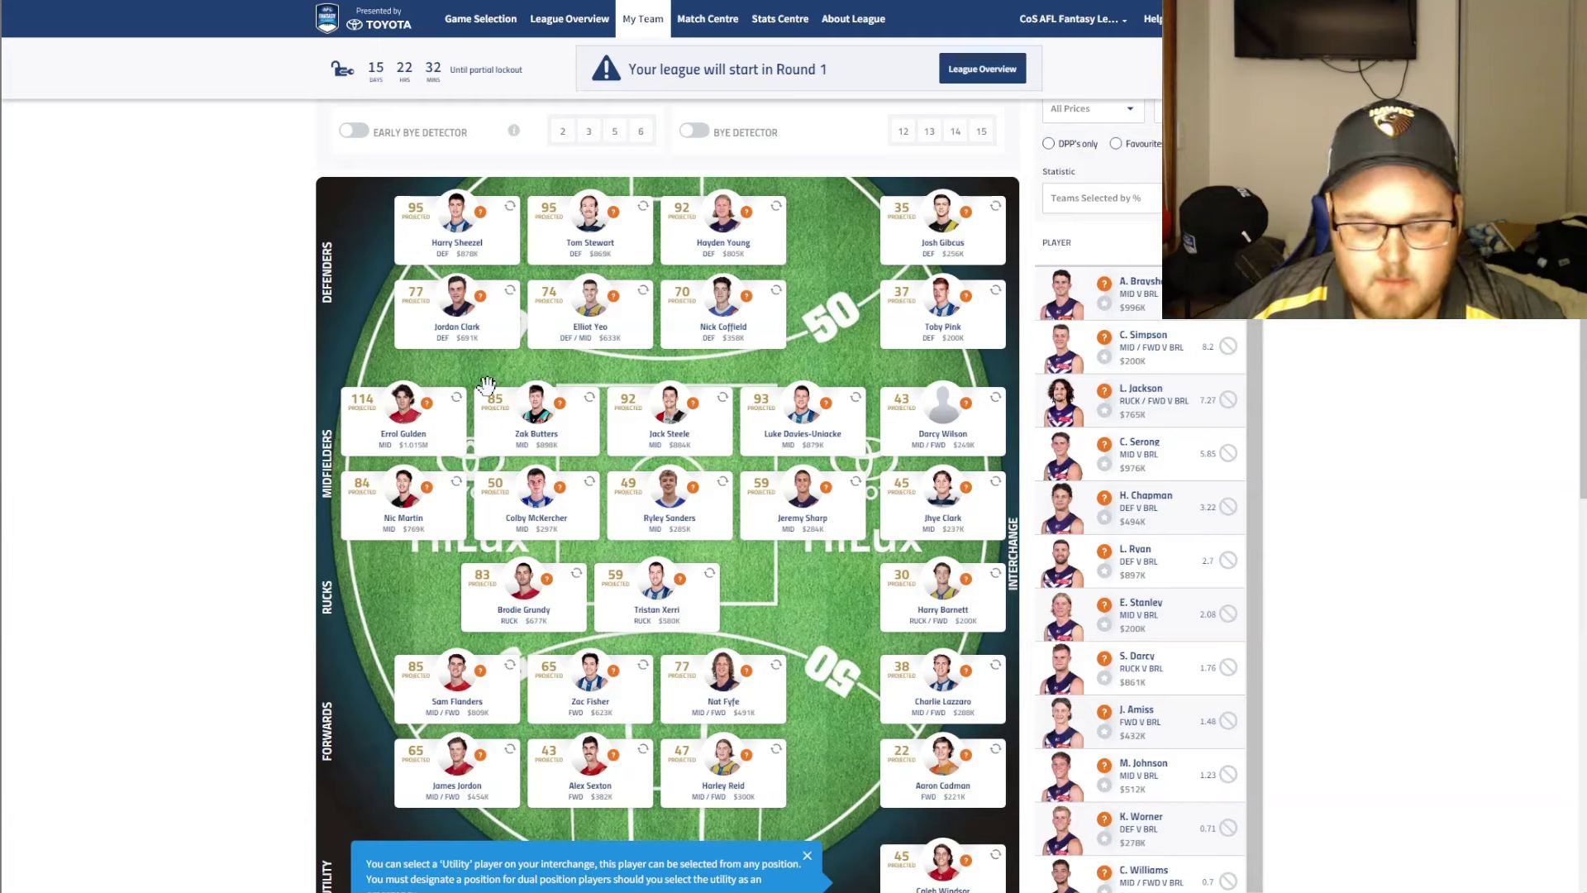
scroll(1143, 402, "up", 2)
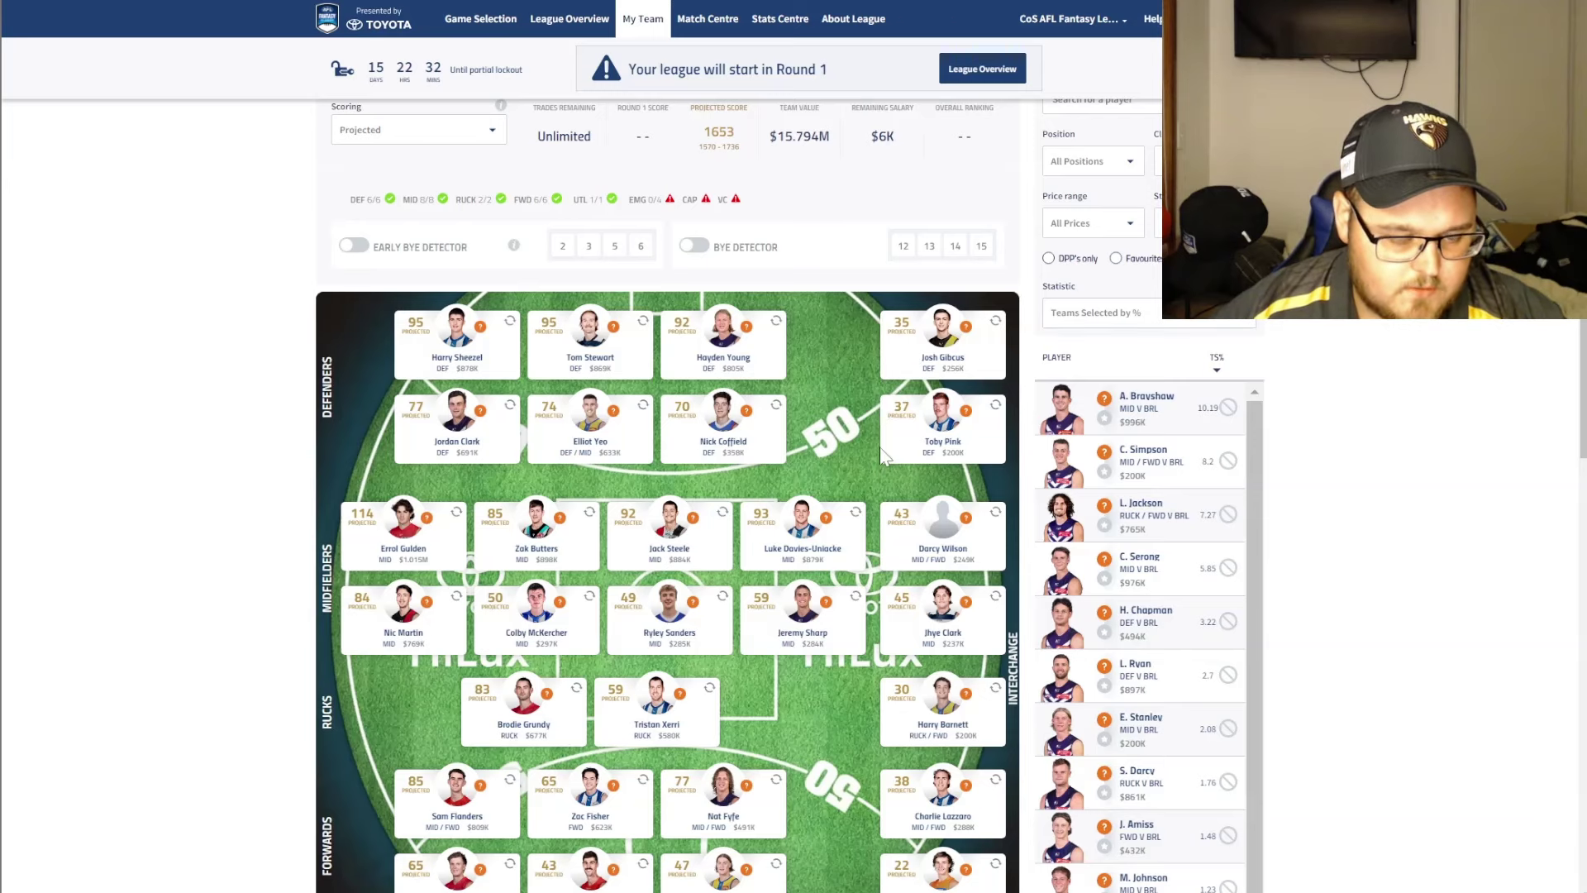
scroll(883, 454, "down", 4)
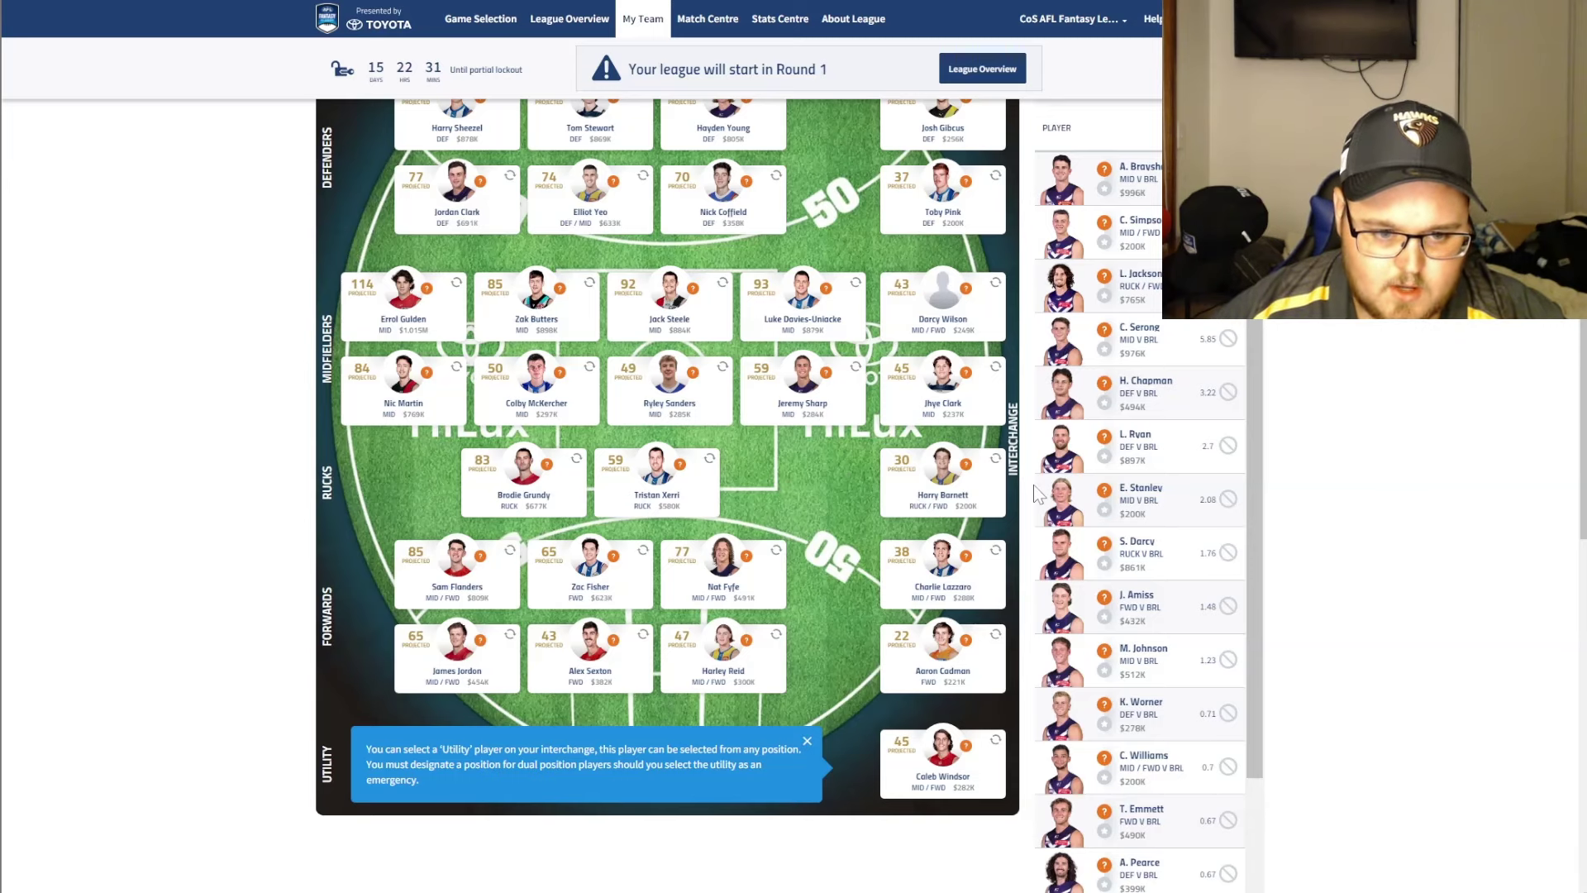
scroll(1113, 446, "up", 2)
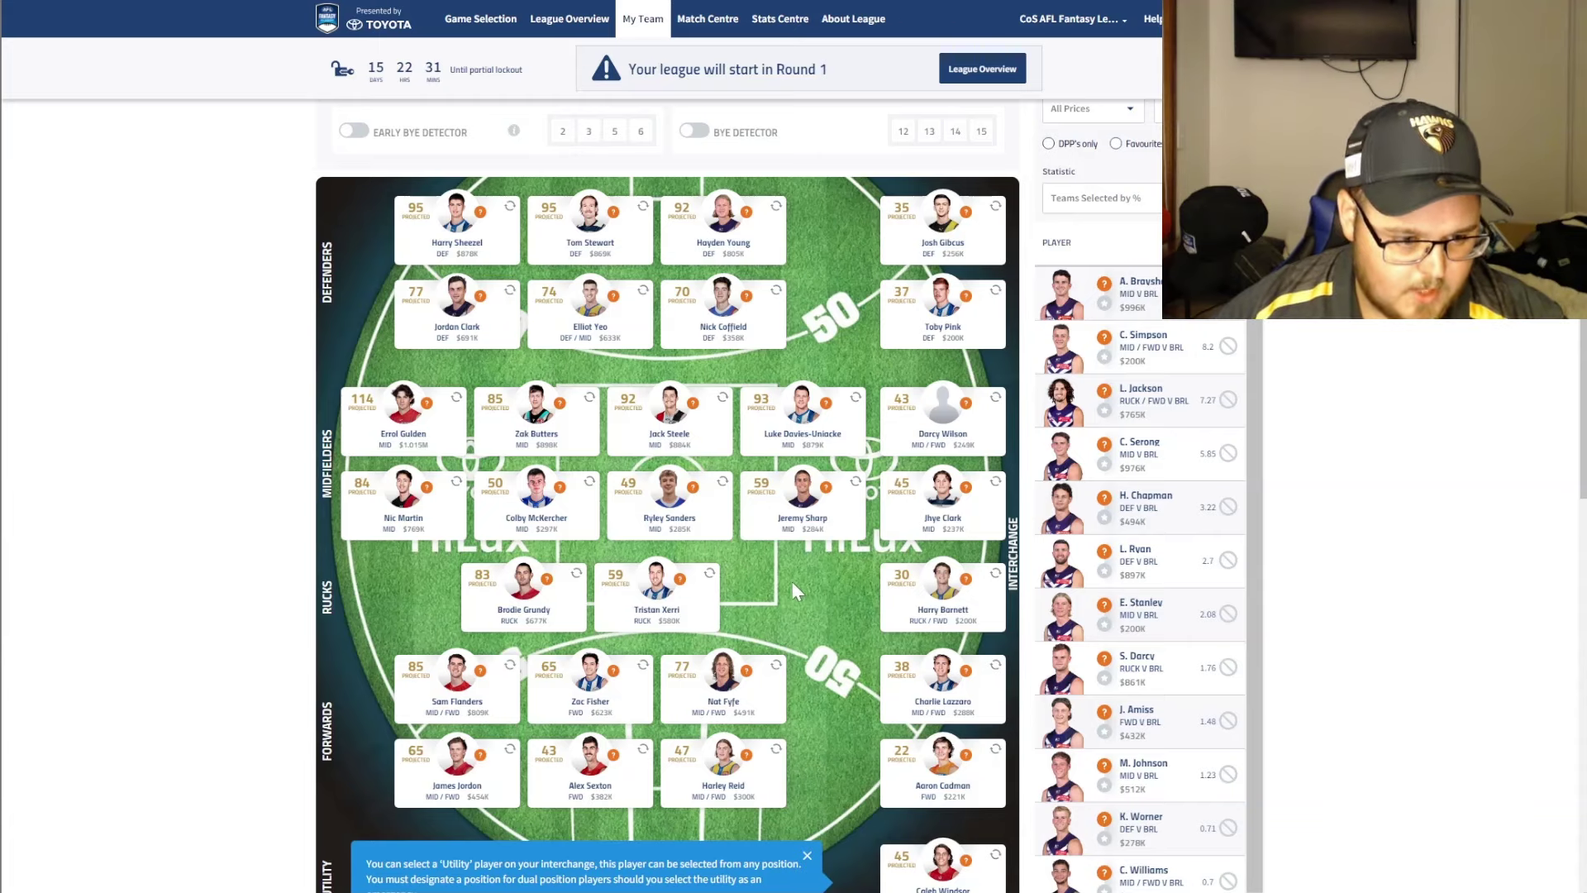
scroll(792, 583, "down", 2)
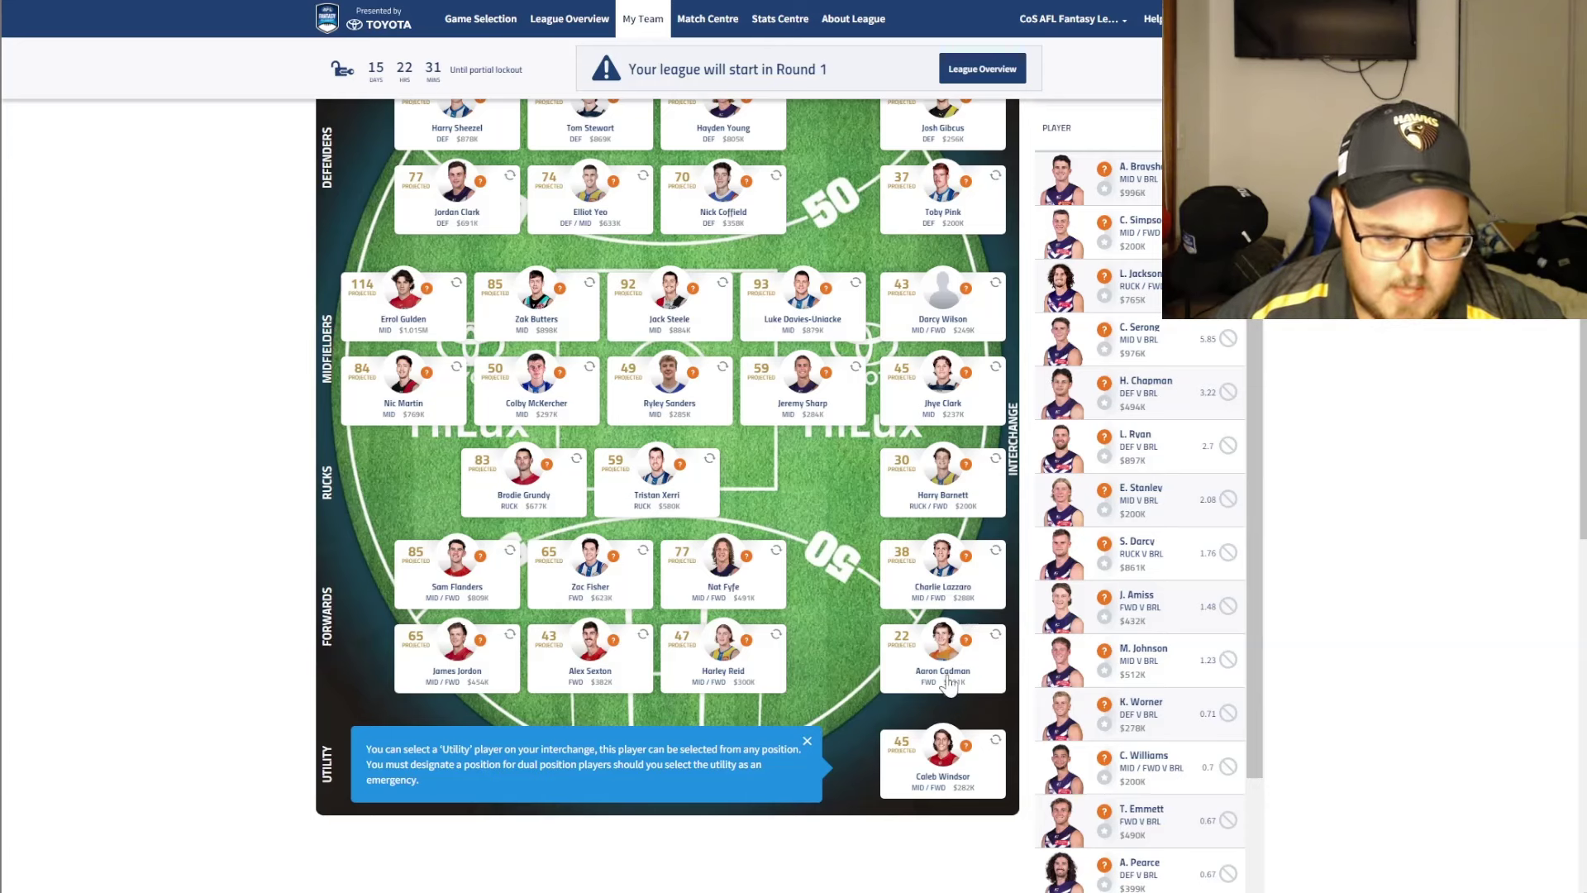
scroll(852, 537, "up", 3)
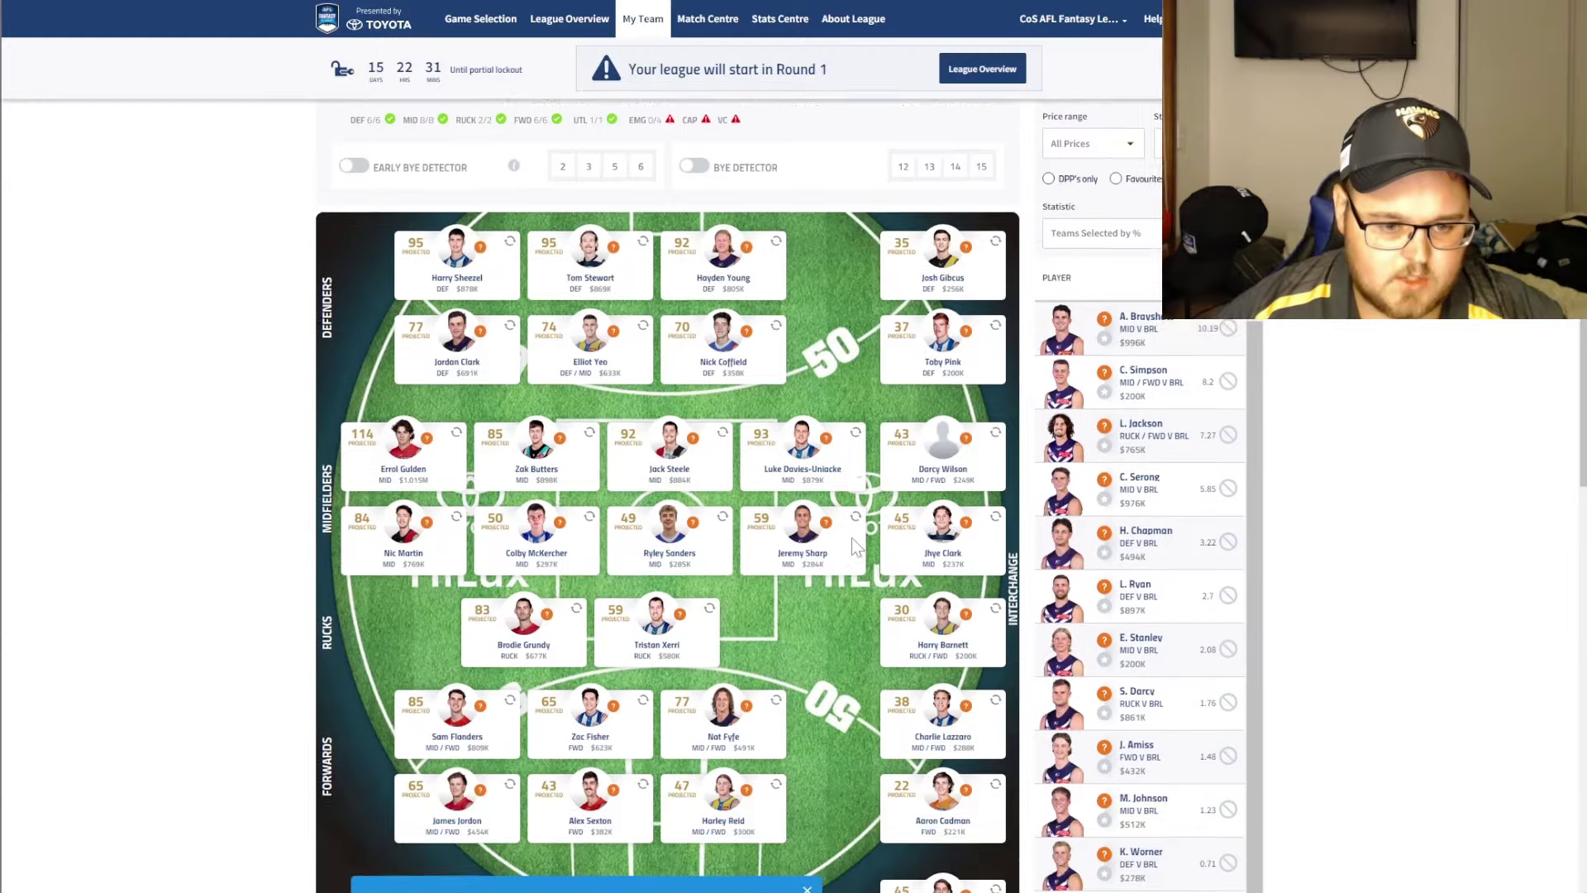
scroll(851, 536, "down", 3)
scroll(868, 532, "up", 2)
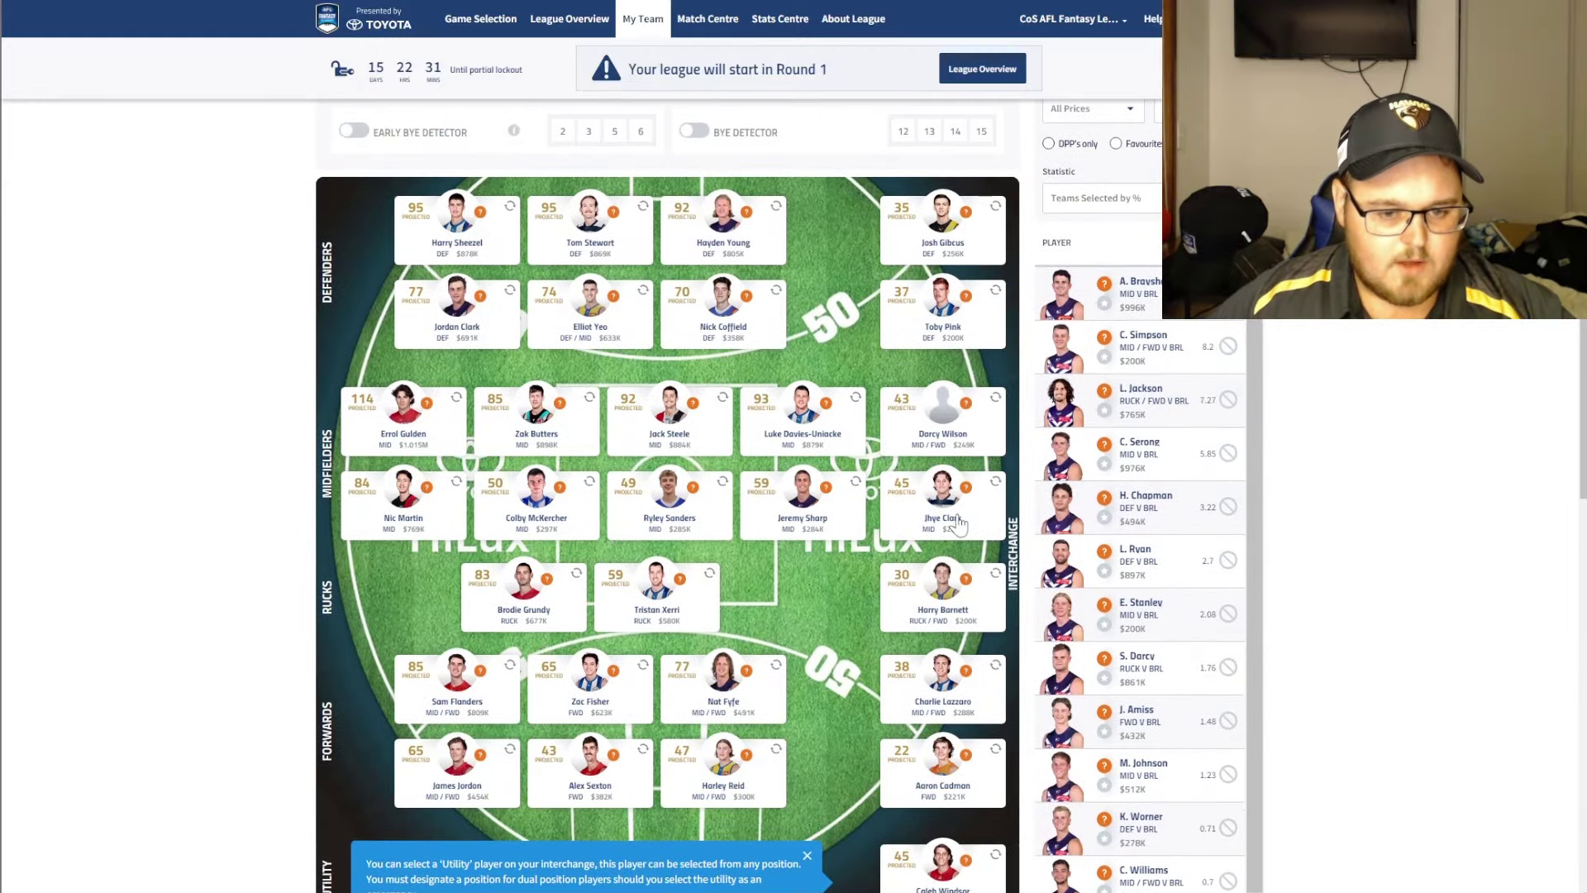
Reset the player list to all clubs and make midfielder Errol Gulden the captain
scroll(1350, 364, "up", 2)
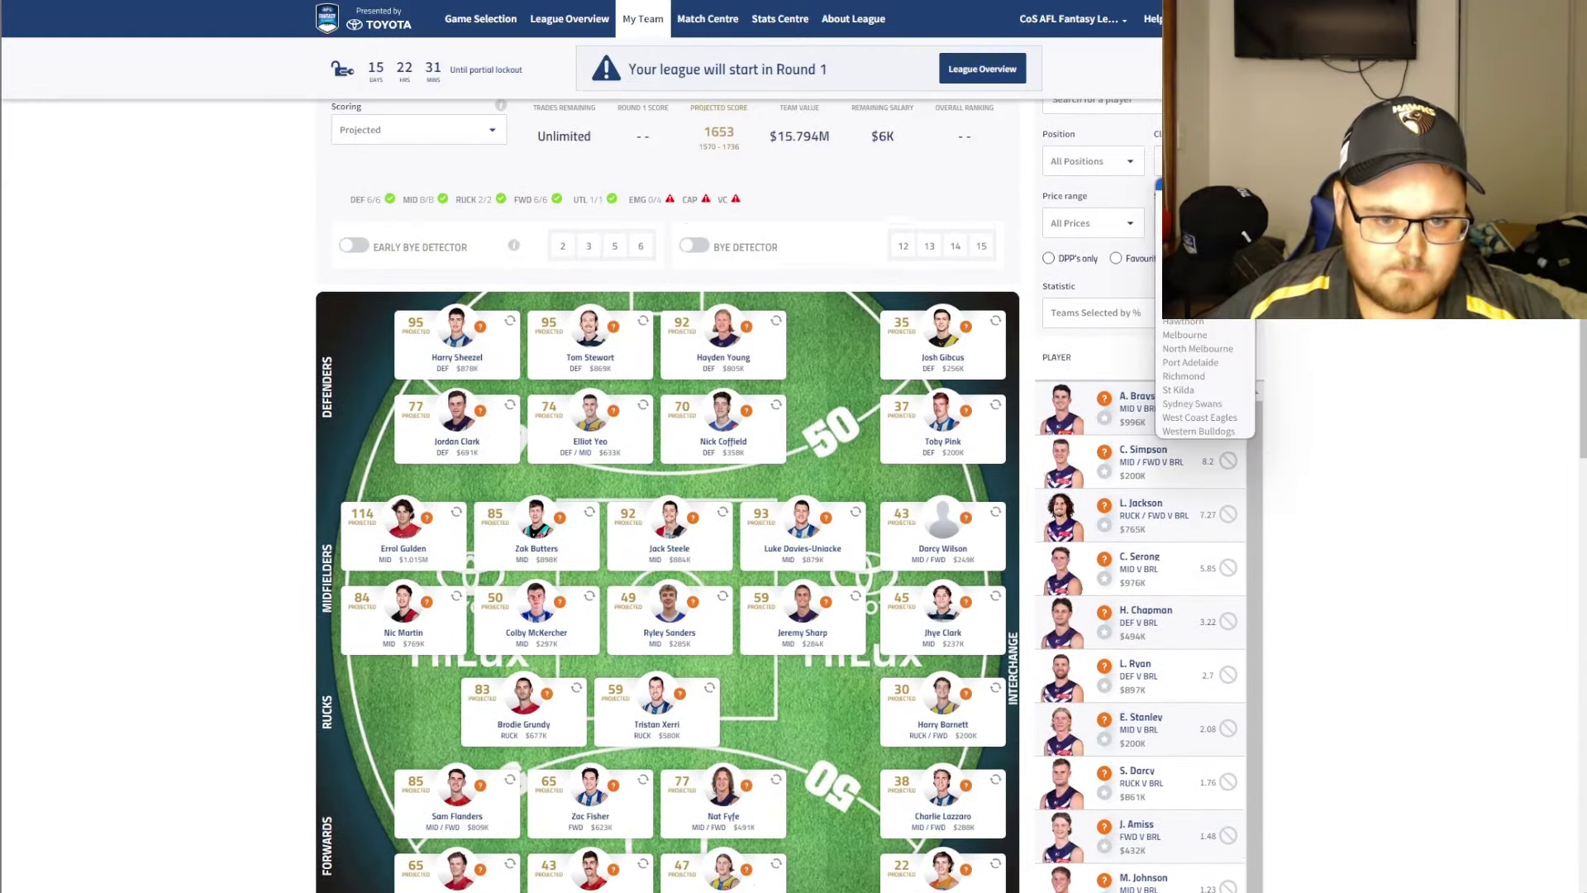
scroll(863, 281, "up", 2)
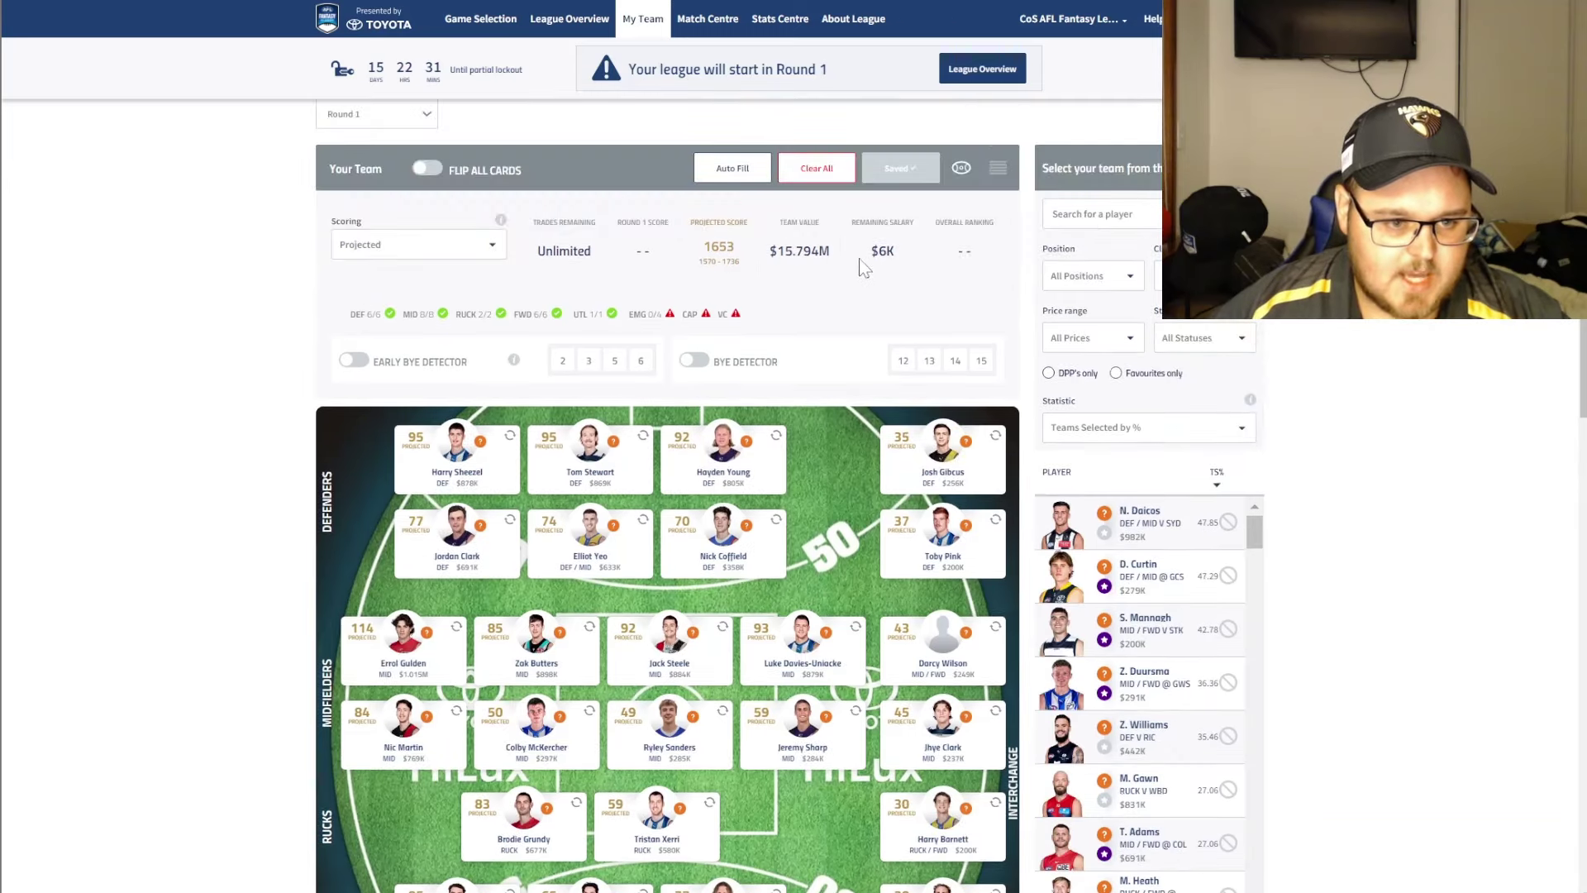
mouse_move(405, 662)
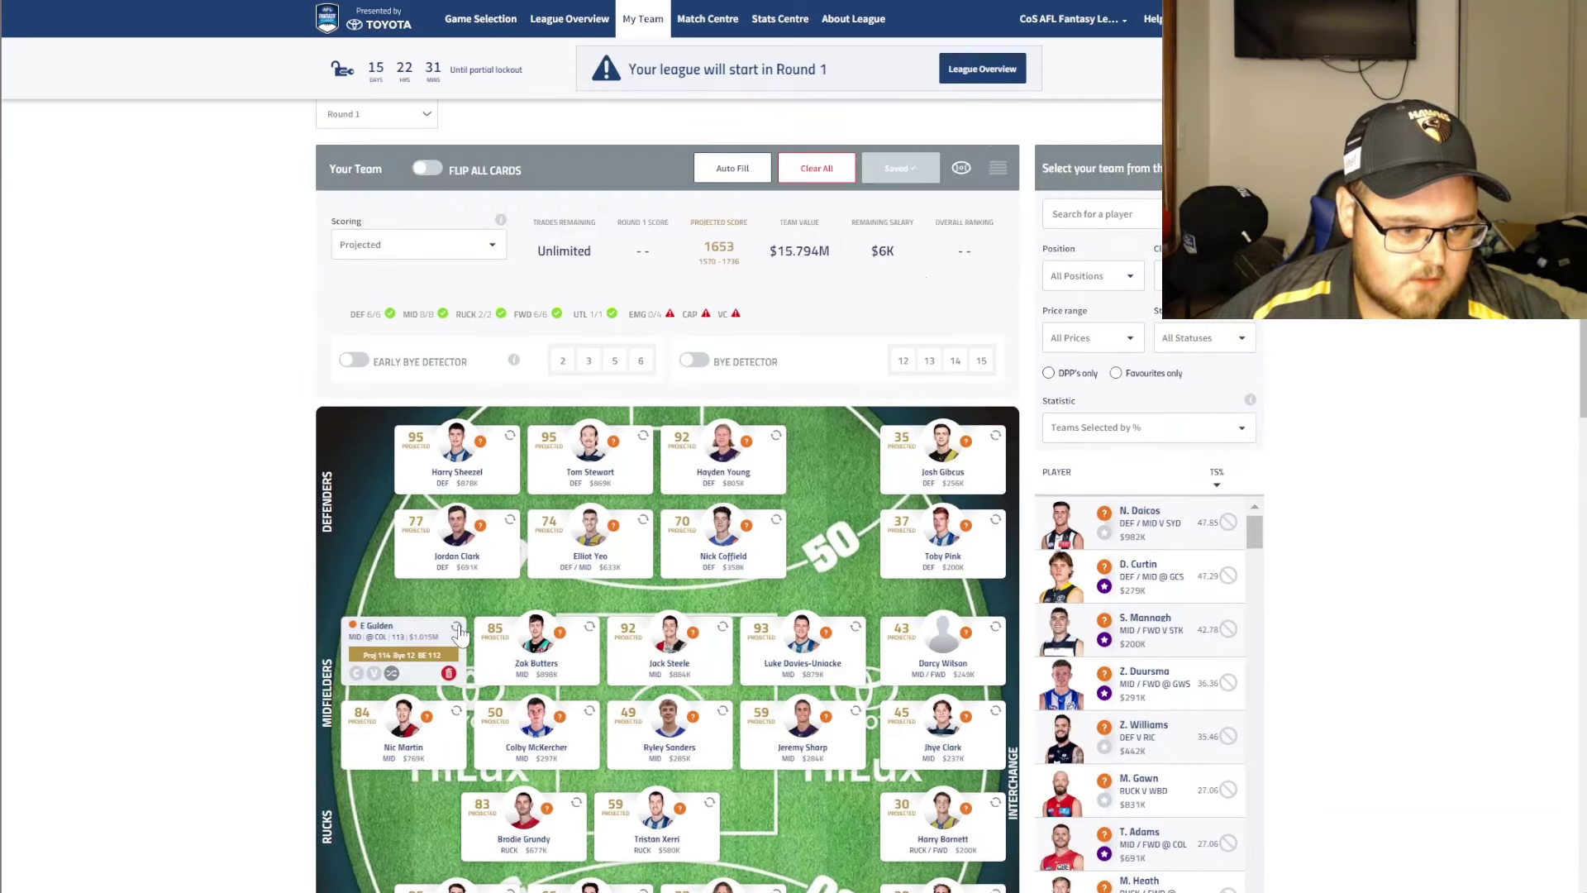
left_click(356, 672)
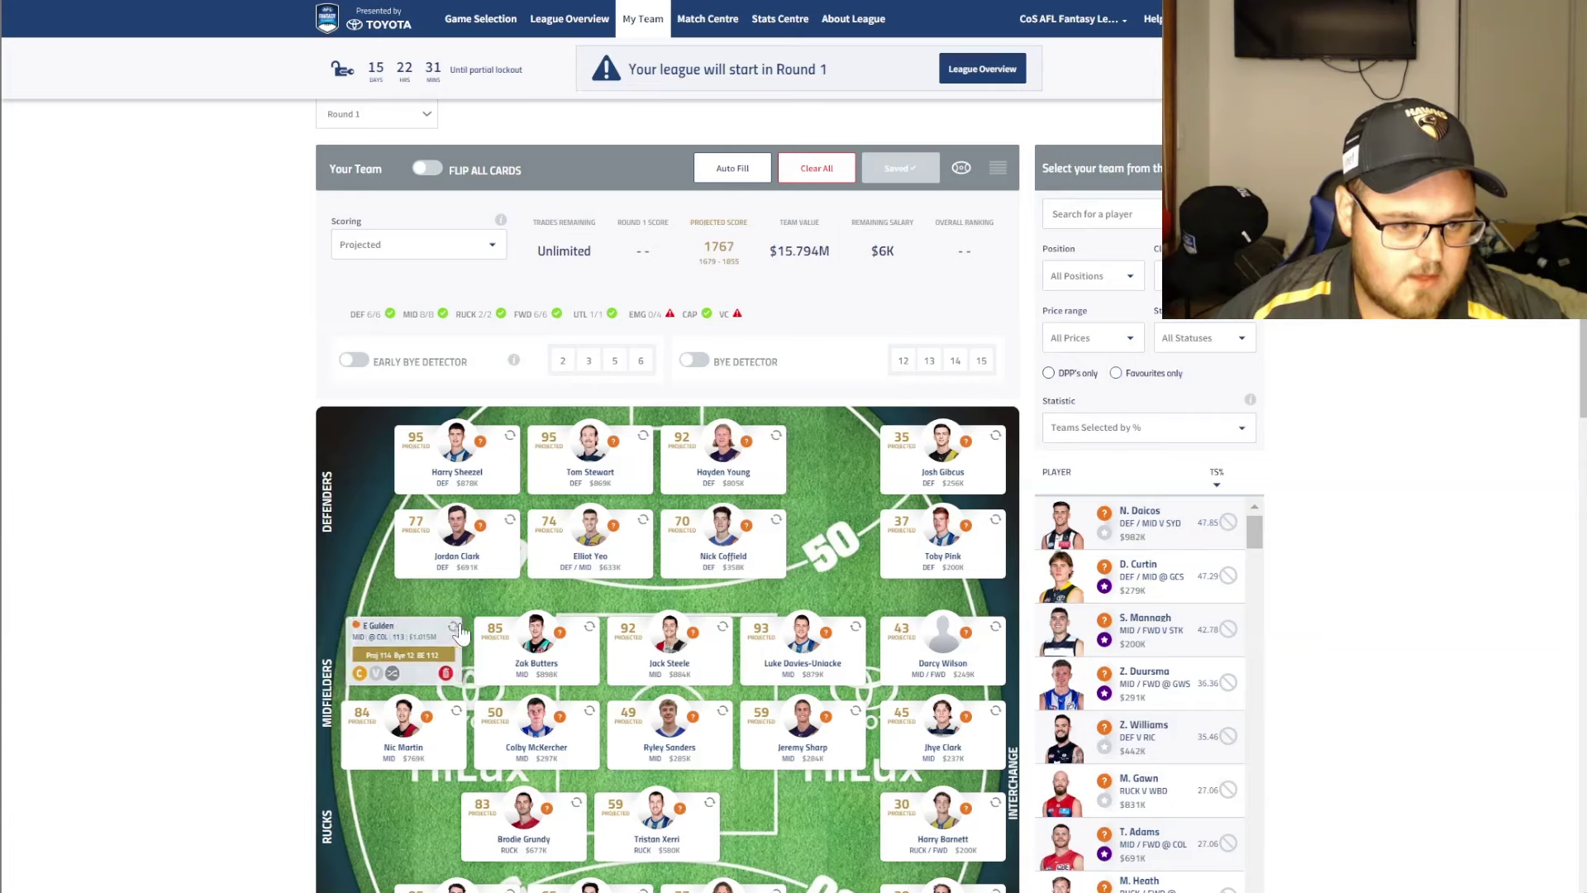
left_click(707, 246)
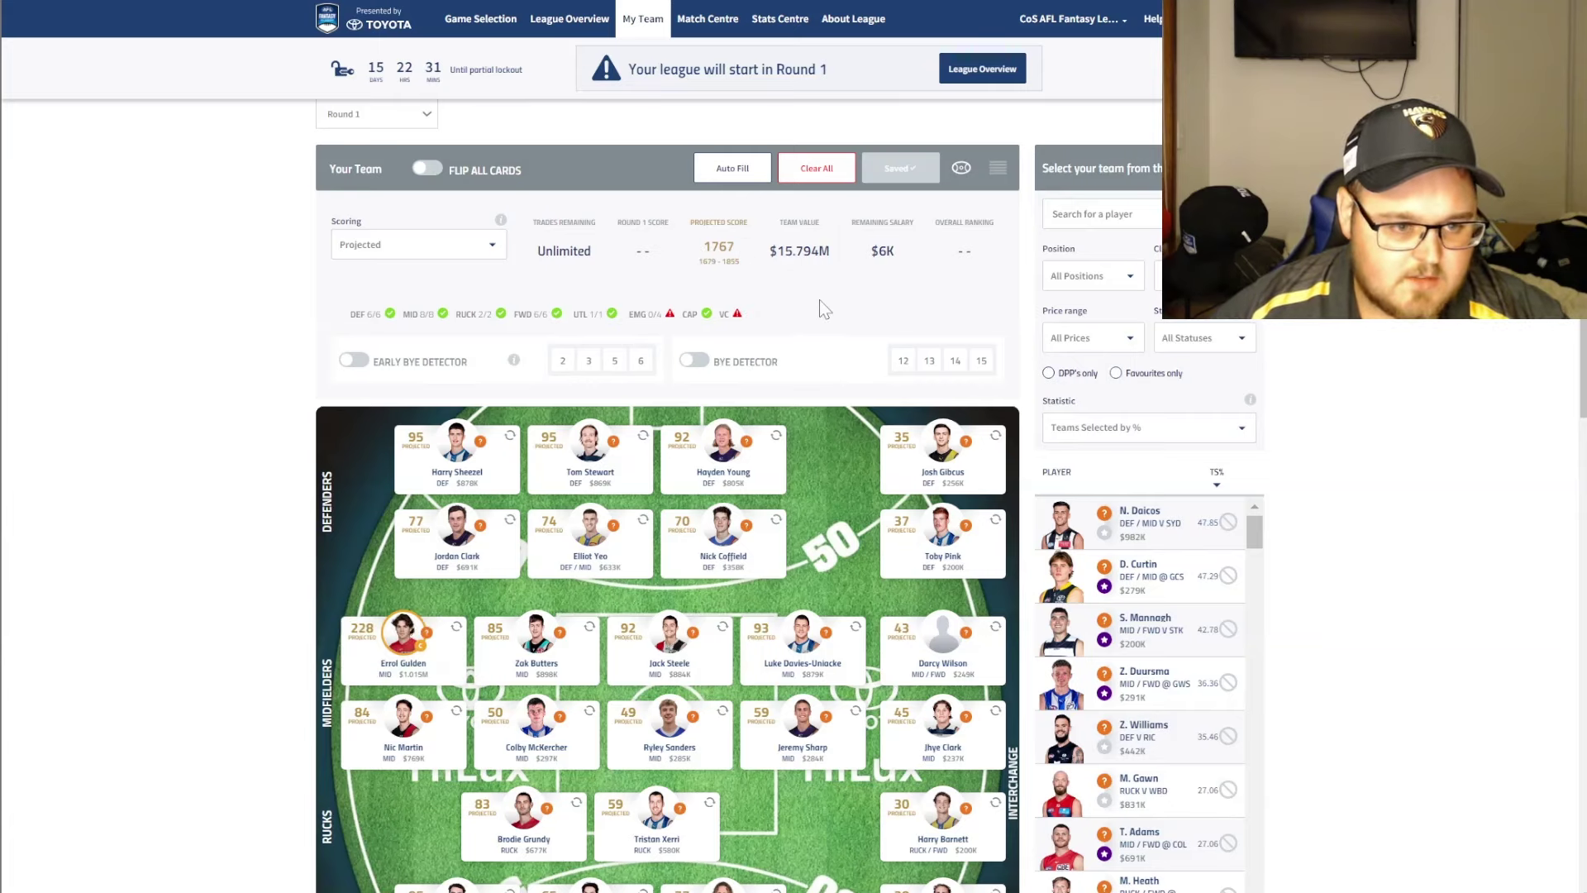
Check Jordan Clark's player overview from his defender slot, focusing on his ownership percentage
scroll(849, 424, "down", 1)
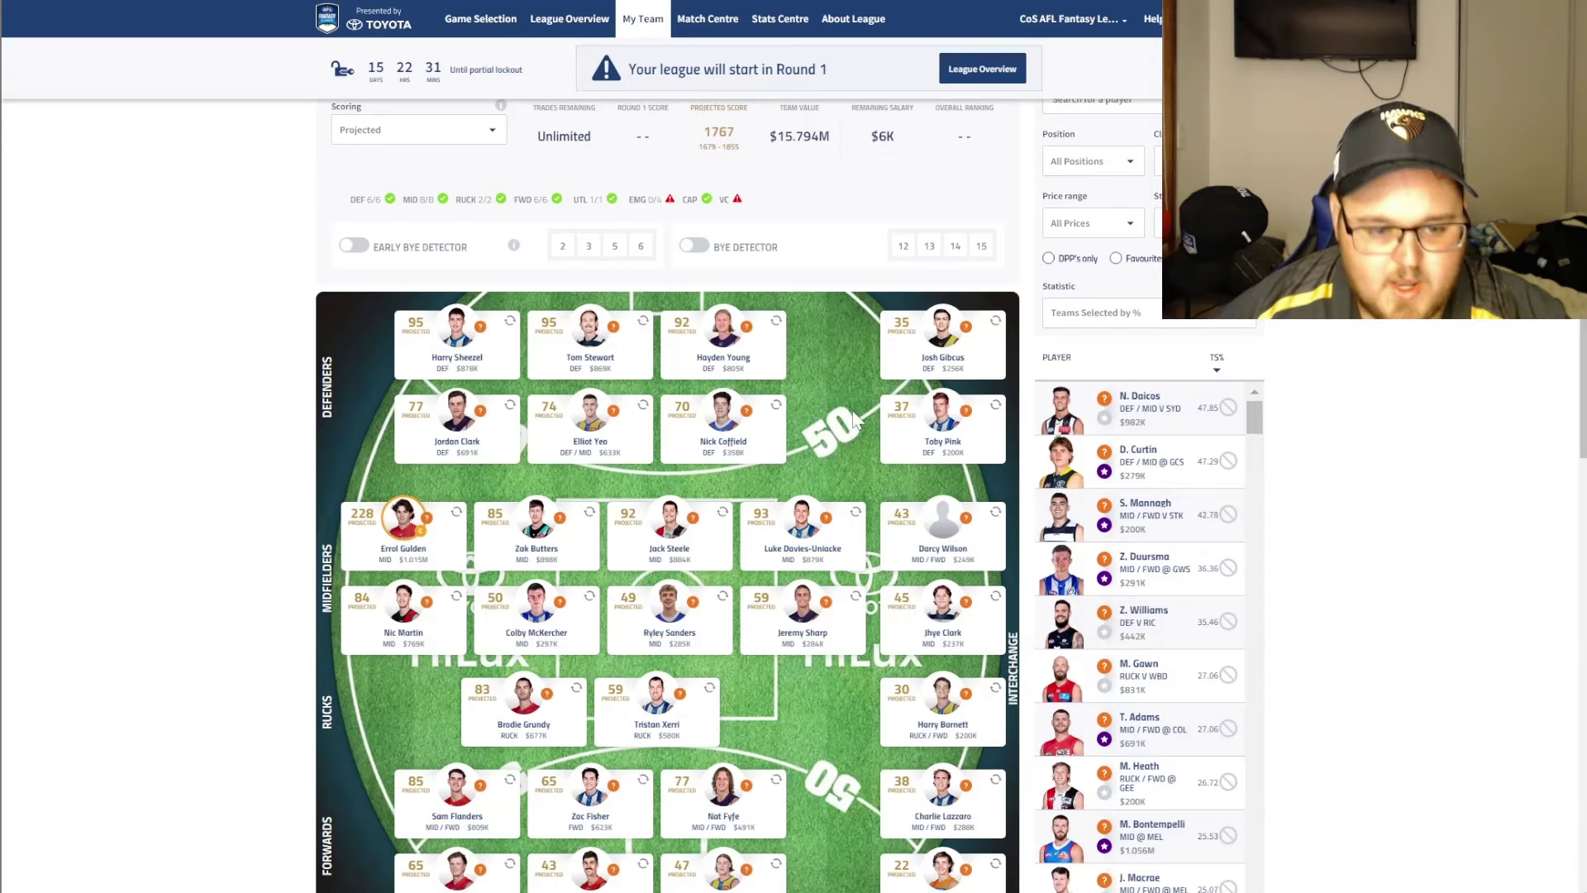
scroll(854, 411, "down", 1)
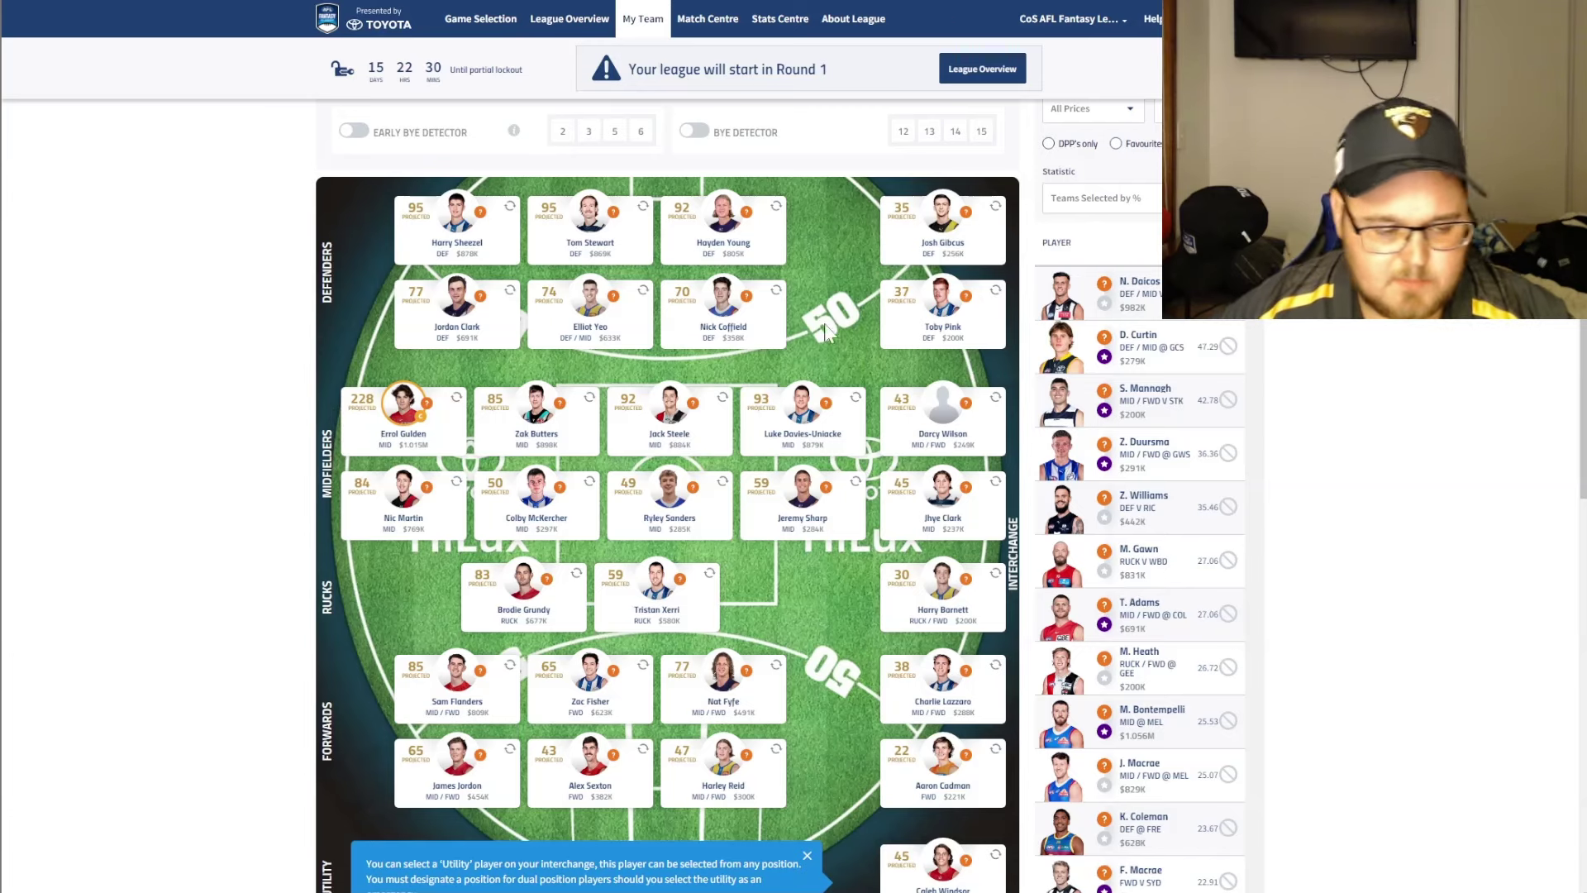
left_click(460, 334)
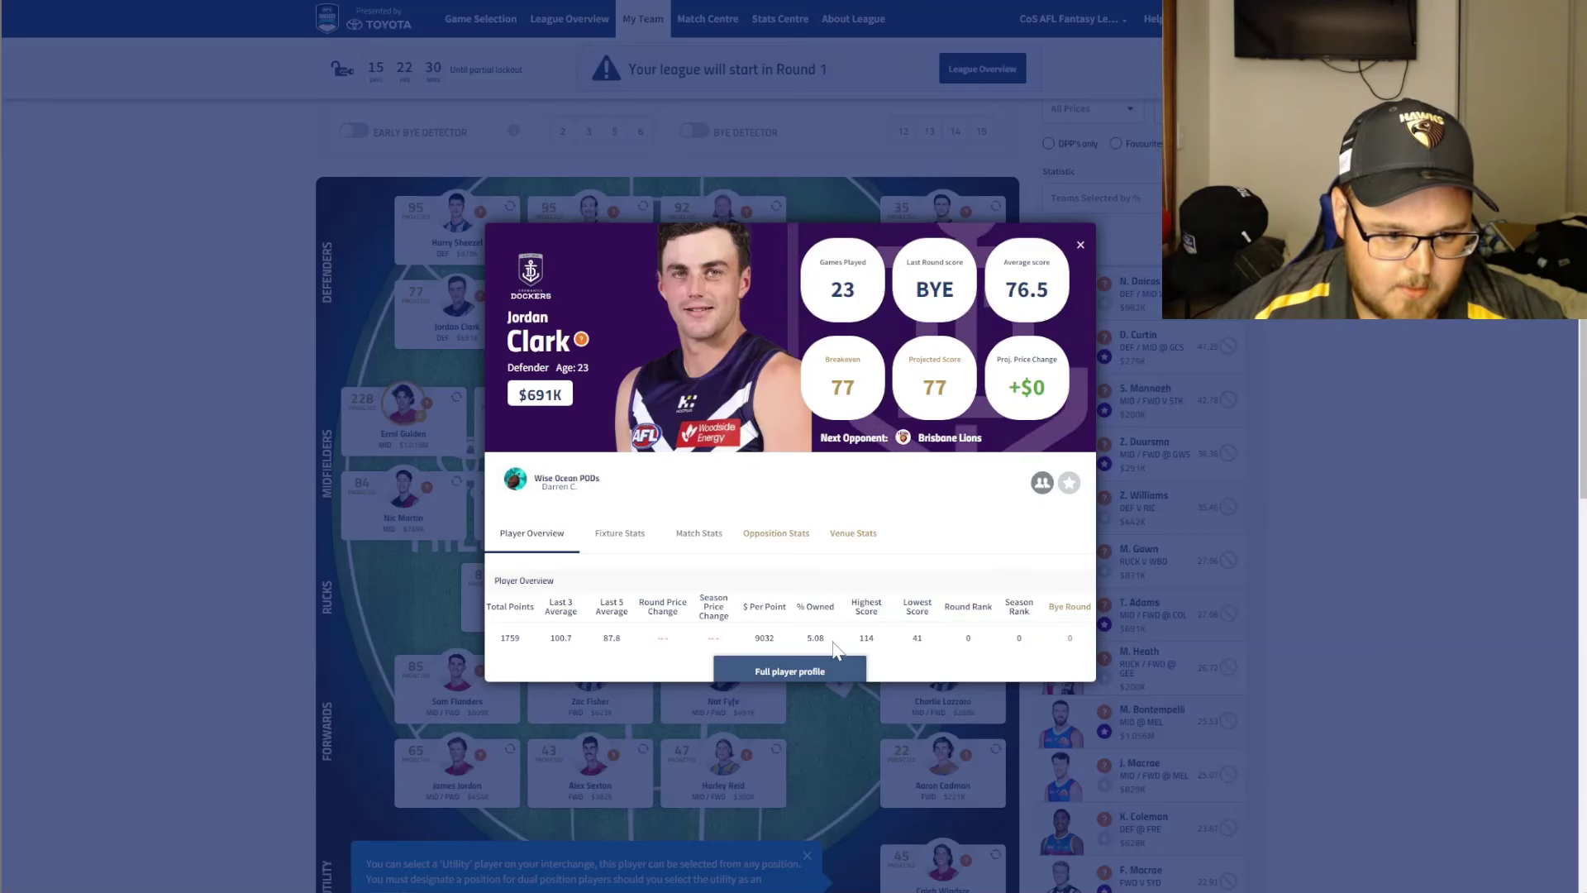
Close Jordan Clark's player overview and review the team's projected score, team value and remaining salary
left_click(1079, 245)
scroll(864, 319, "up", 1)
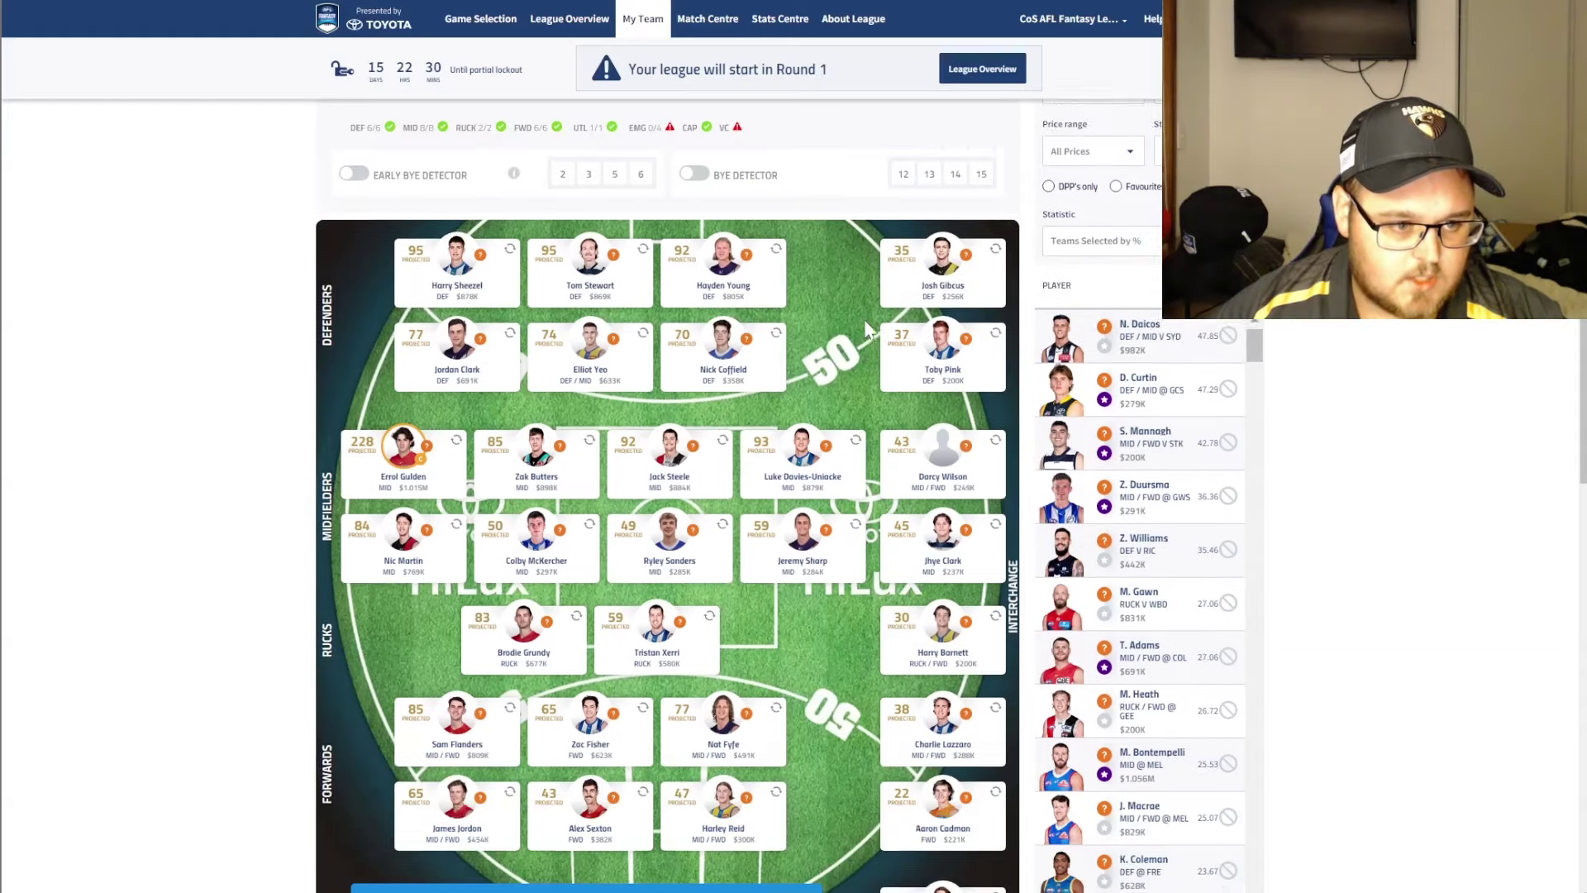
scroll(786, 261, "down", 1)
scroll(482, 196, "up", 2)
scroll(482, 196, "up", 2)
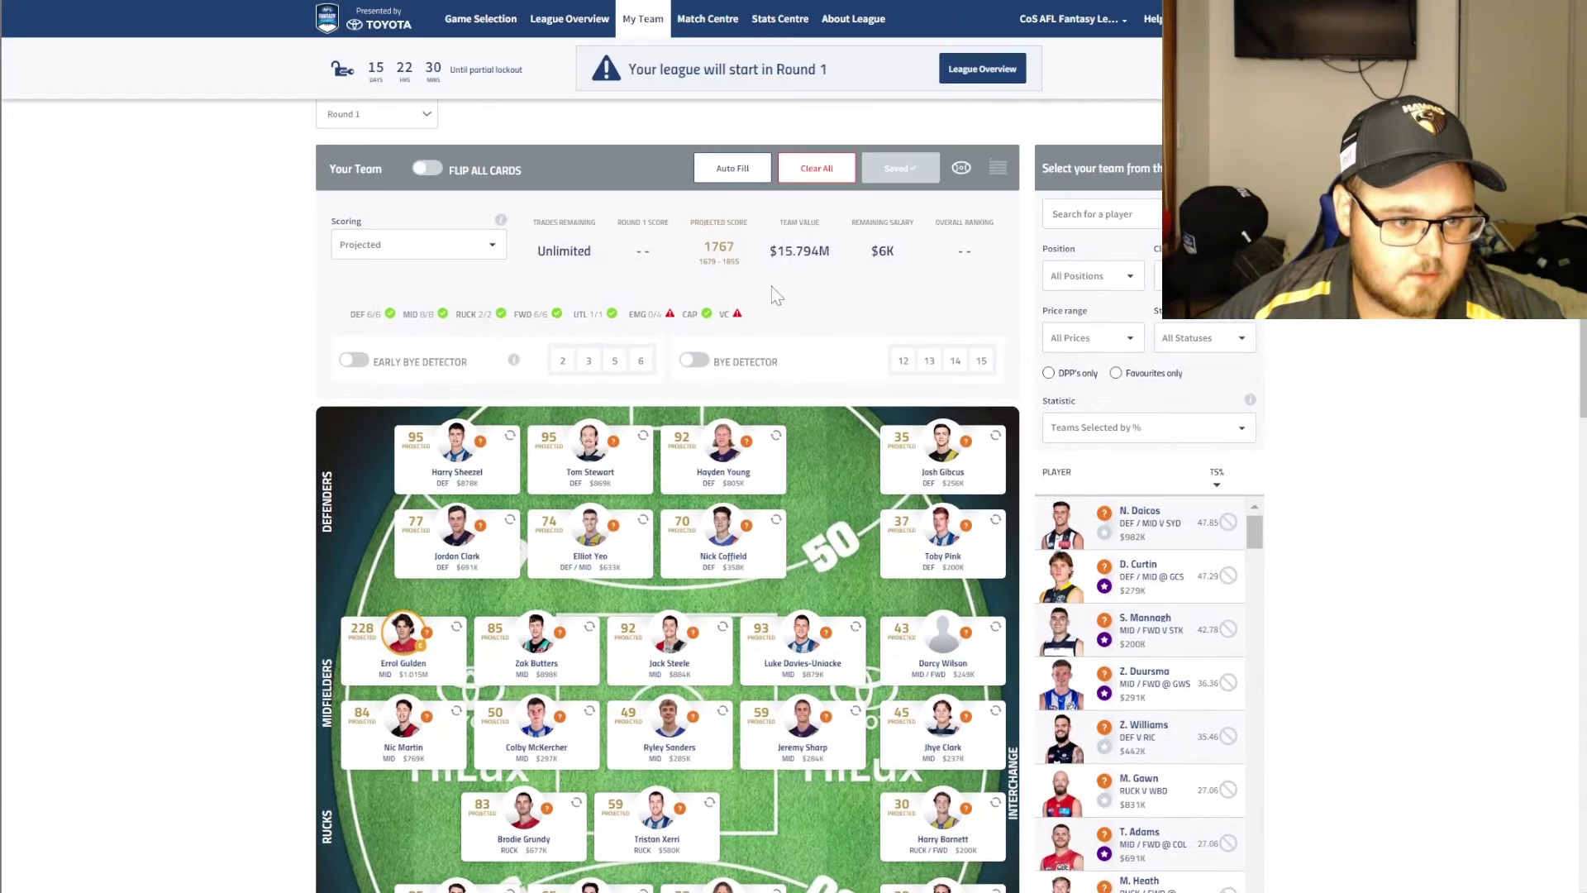
Check the projections and bye rounds on the flipped player cards, and return all cards to their front side
scroll(465, 209, "down", 2)
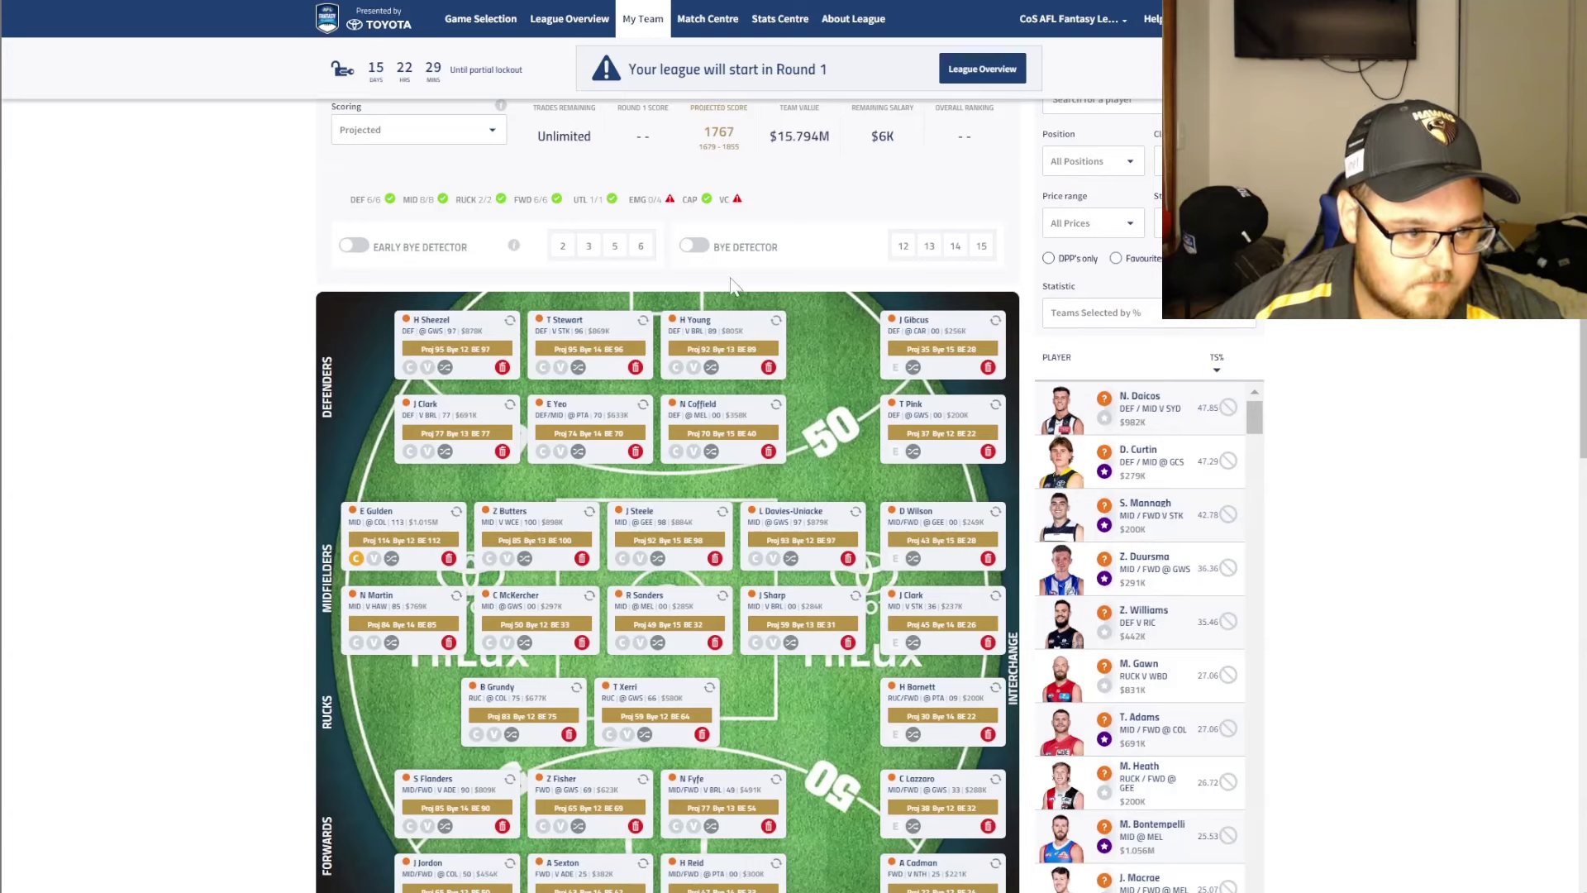
scroll(496, 240, "up", 2)
left_click(435, 172)
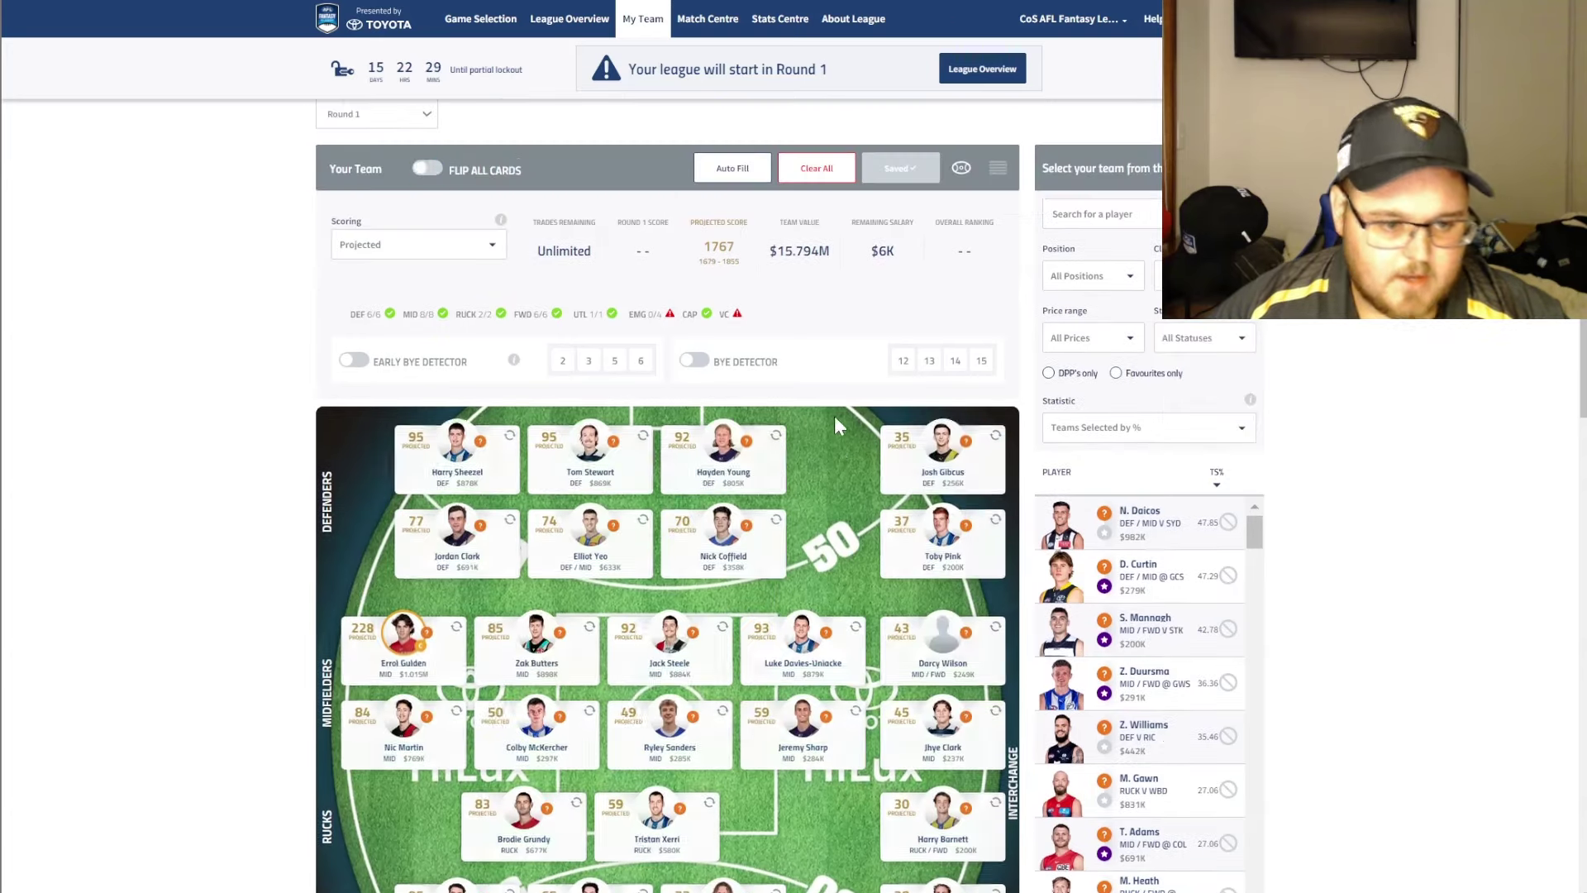
scroll(835, 415, "down", 4)
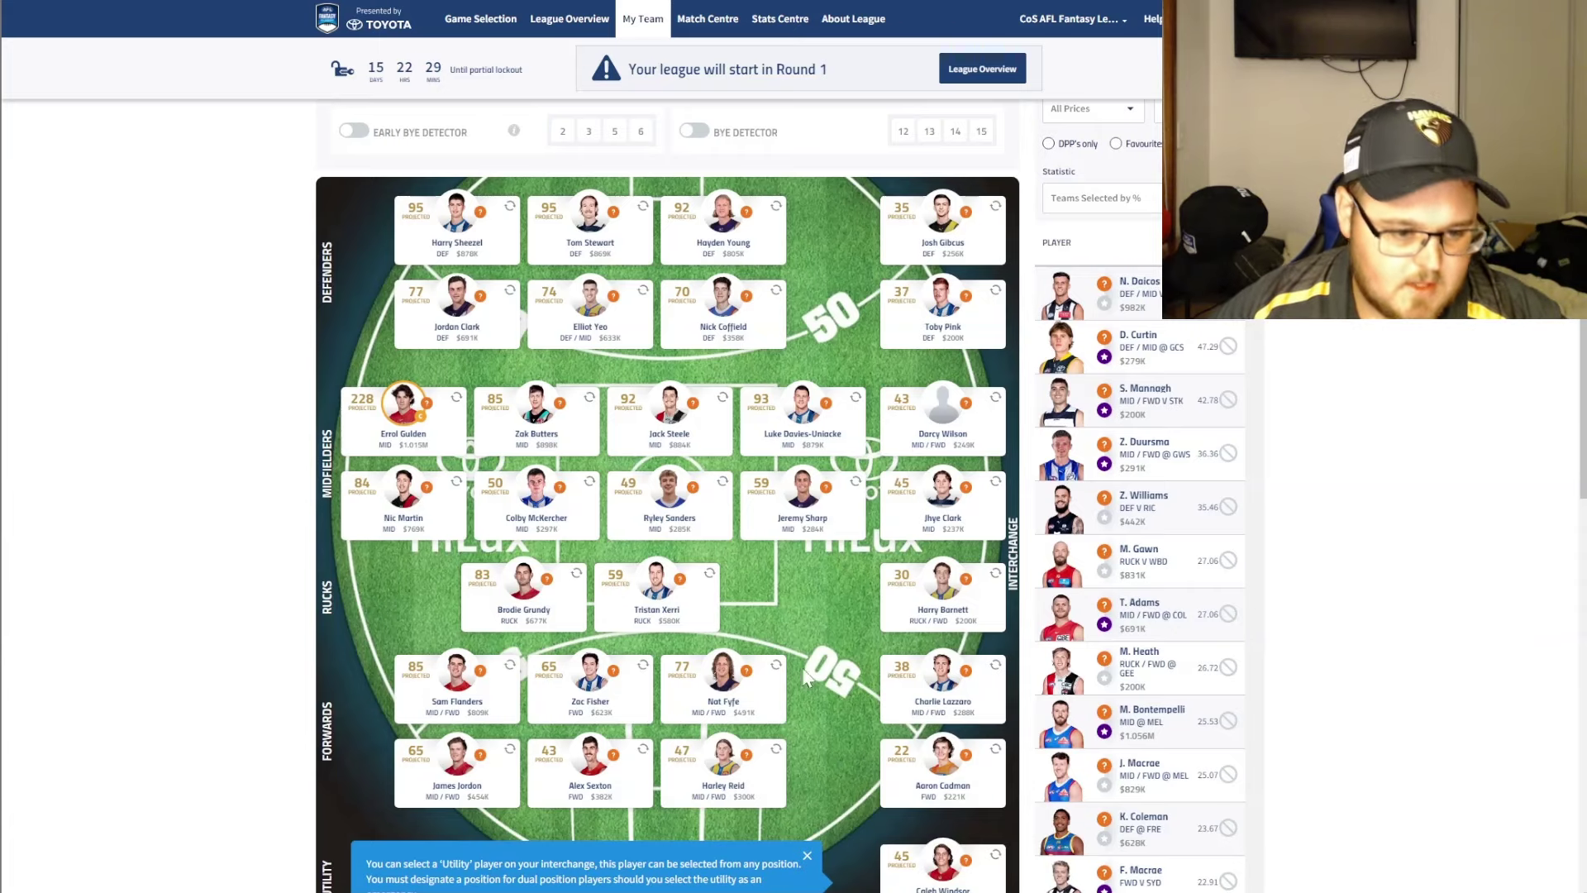
scroll(805, 574, "up", 4)
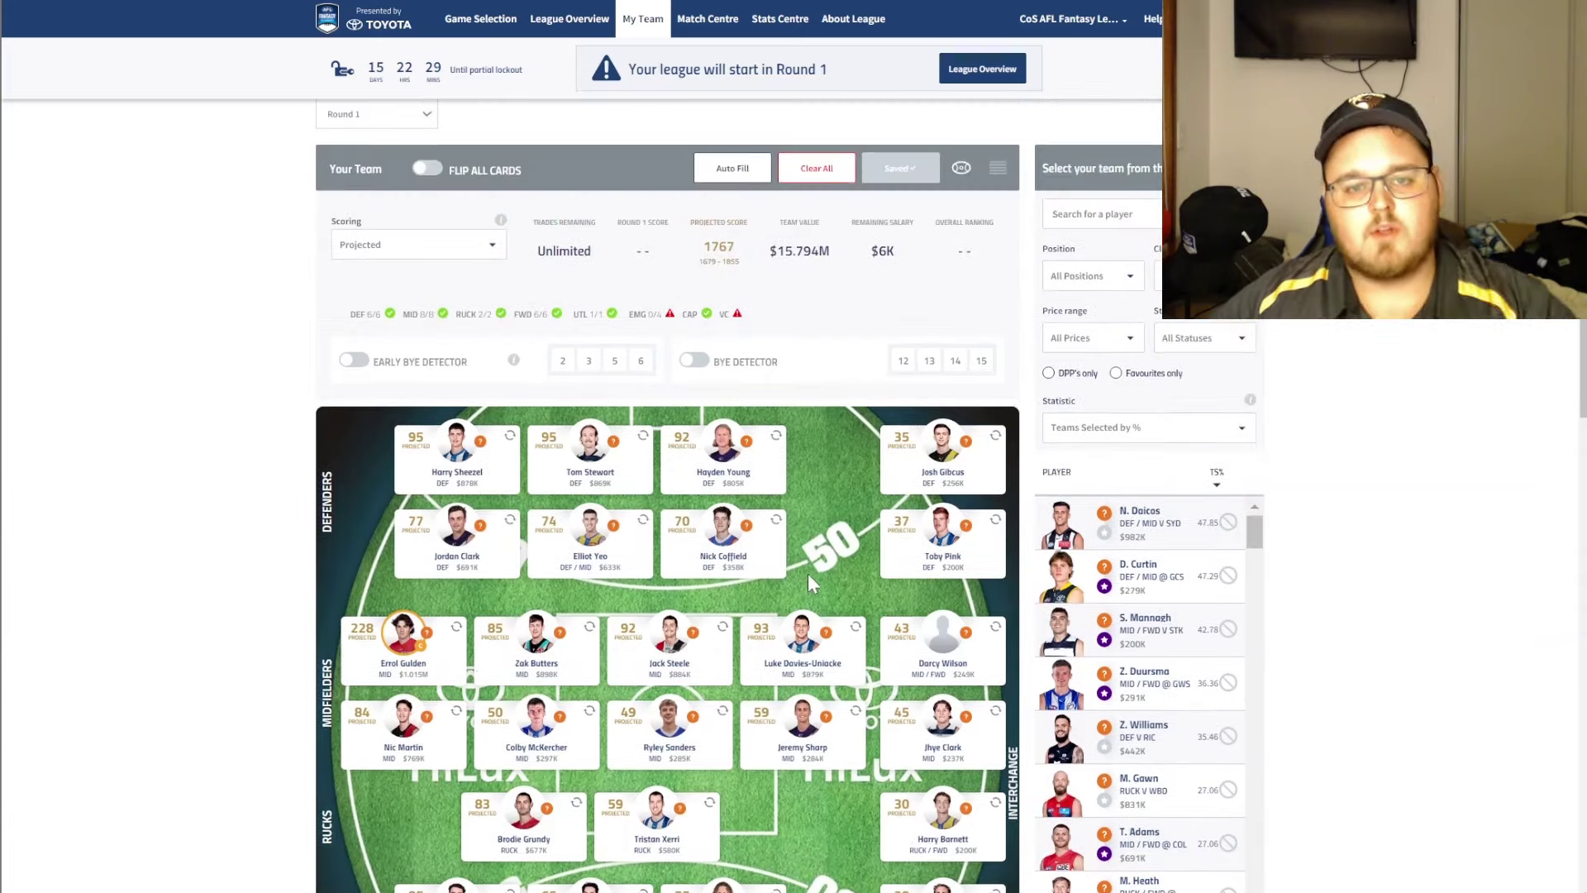
scroll(807, 576, "down", 4)
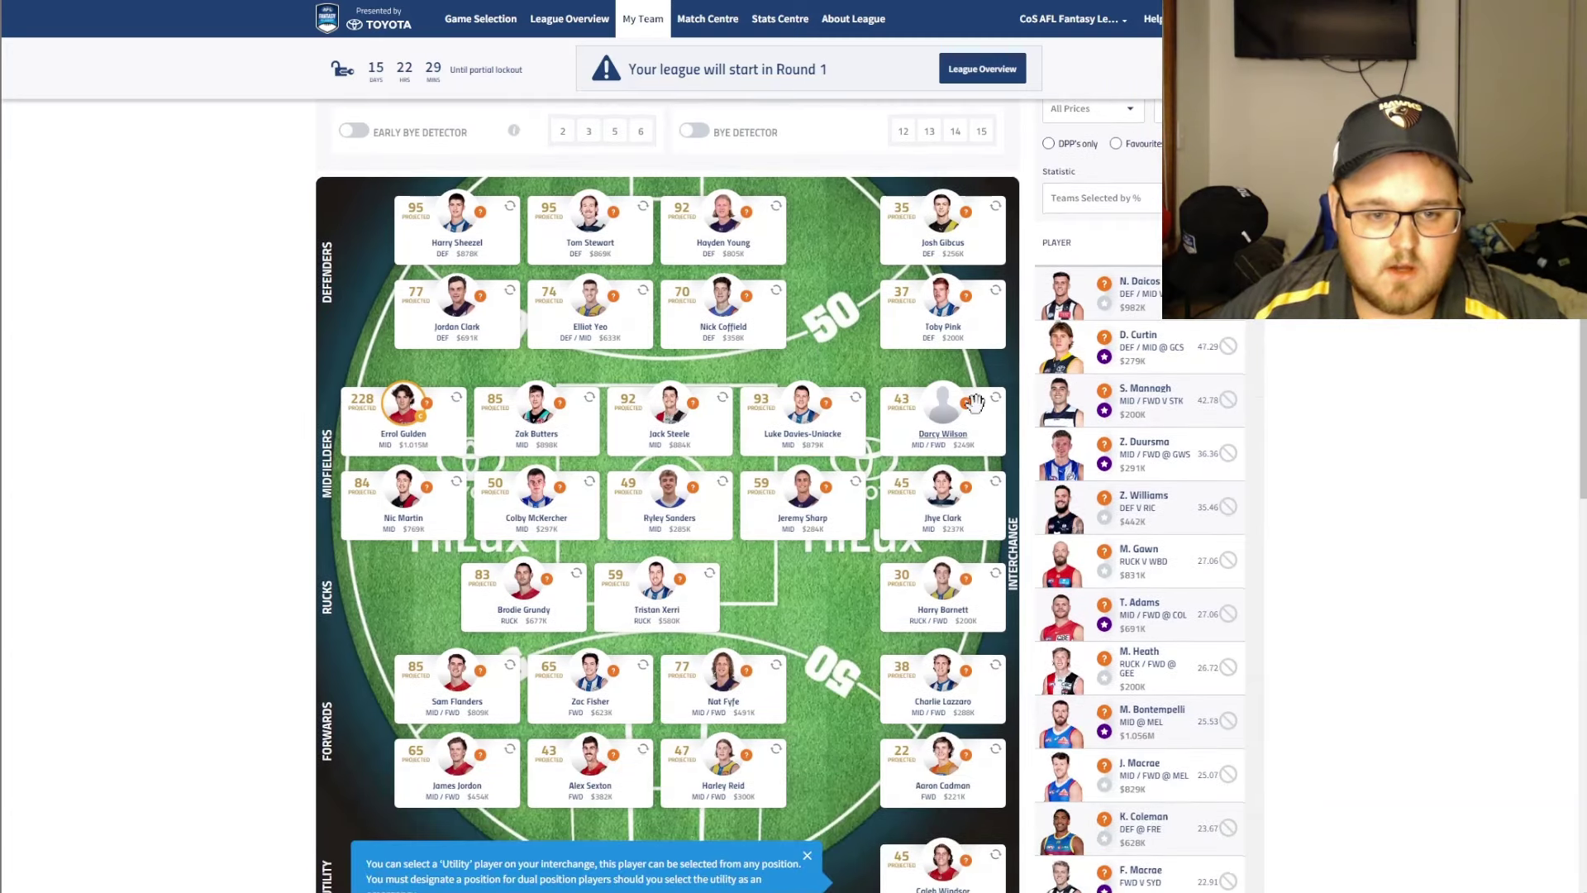